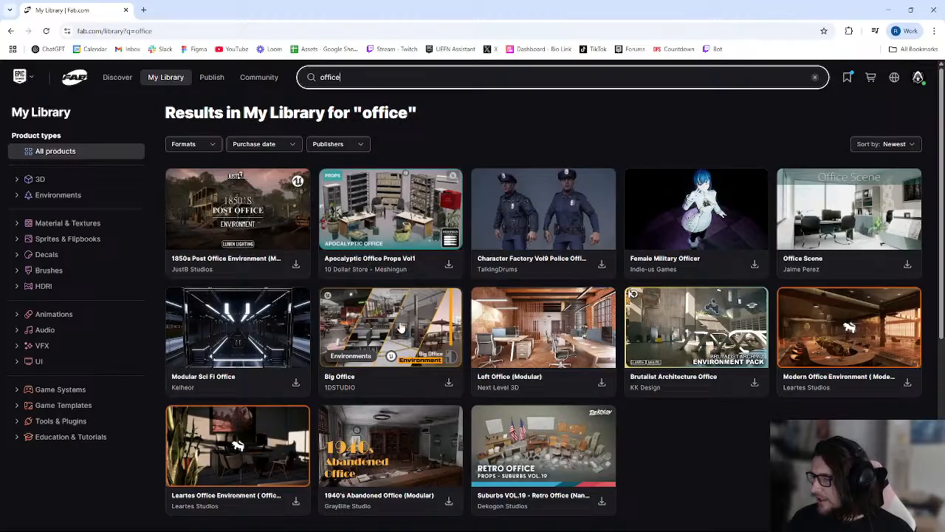
- Open the Big Office listing from the library results and view its first six preview images
{"action": "left_click", "coordinate": [394, 318]}
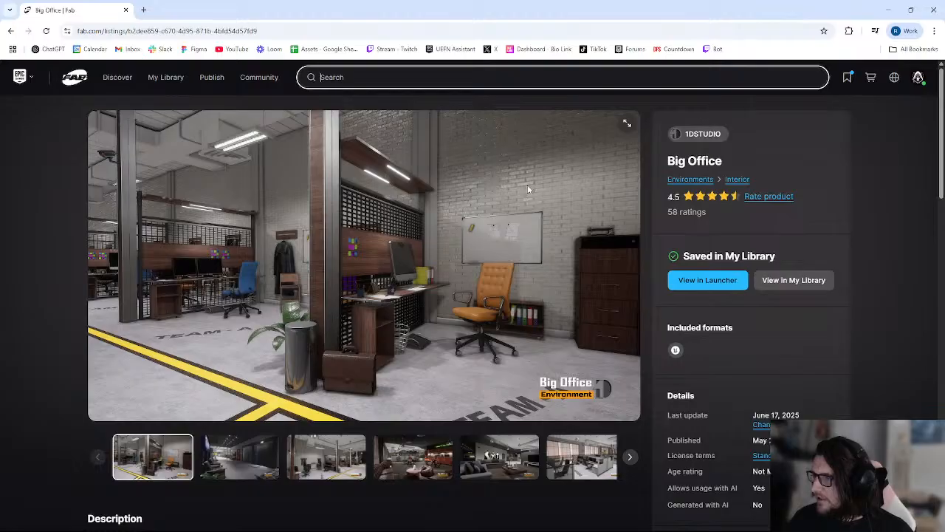
{"action": "left_click", "coordinate": [243, 451]}
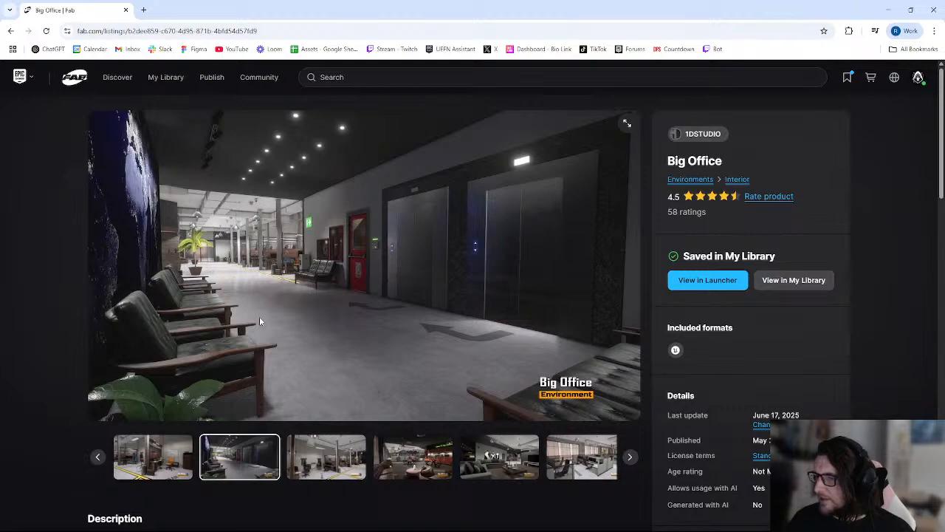
{"action": "left_click", "coordinate": [353, 459]}
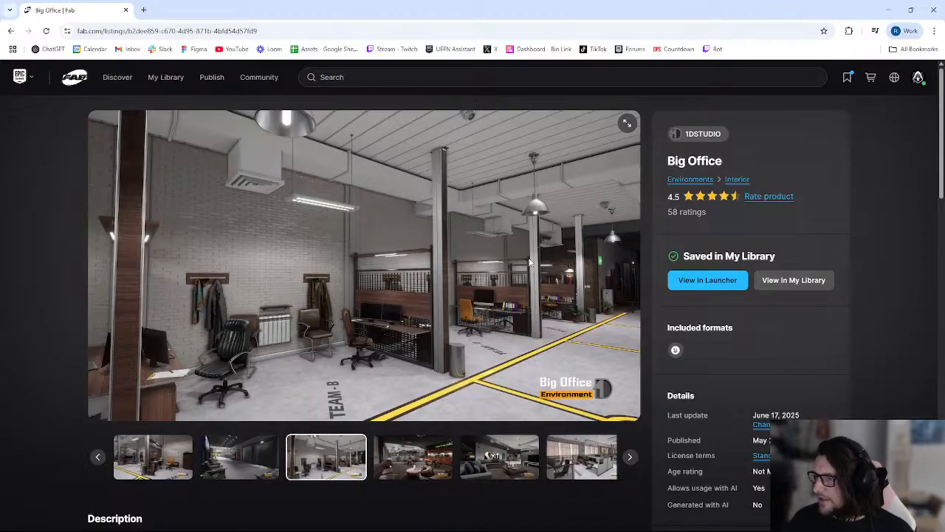
{"action": "left_click", "coordinate": [393, 459]}
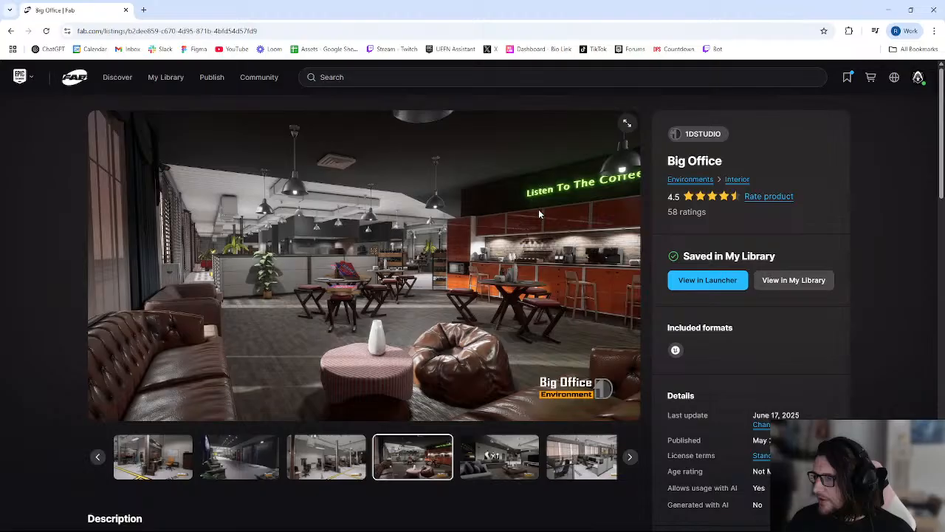
{"action": "left_click", "coordinate": [501, 444]}
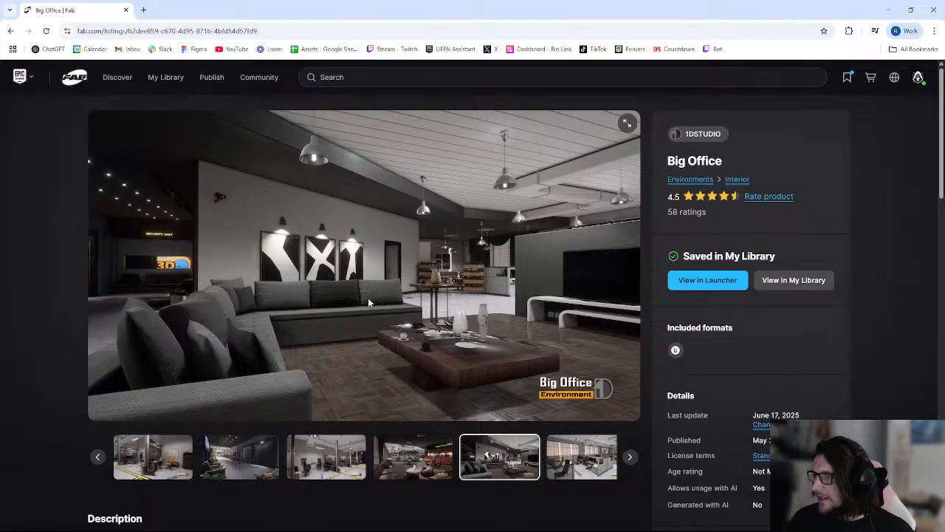
{"action": "left_click", "coordinate": [556, 459]}
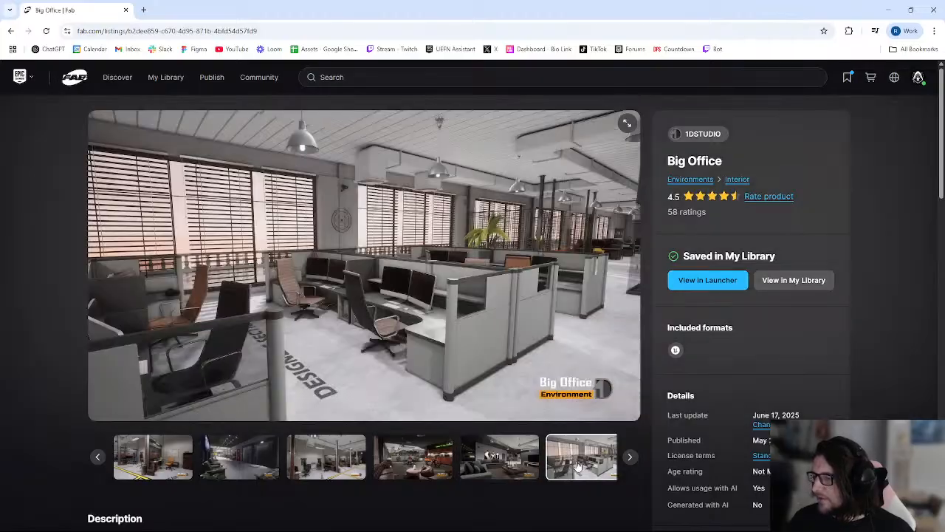
- Look through the remaining Big Office preview images up to the final overview of all its assets
{"action": "left_click", "coordinate": [632, 458]}
{"action": "left_click", "coordinate": [631, 459]}
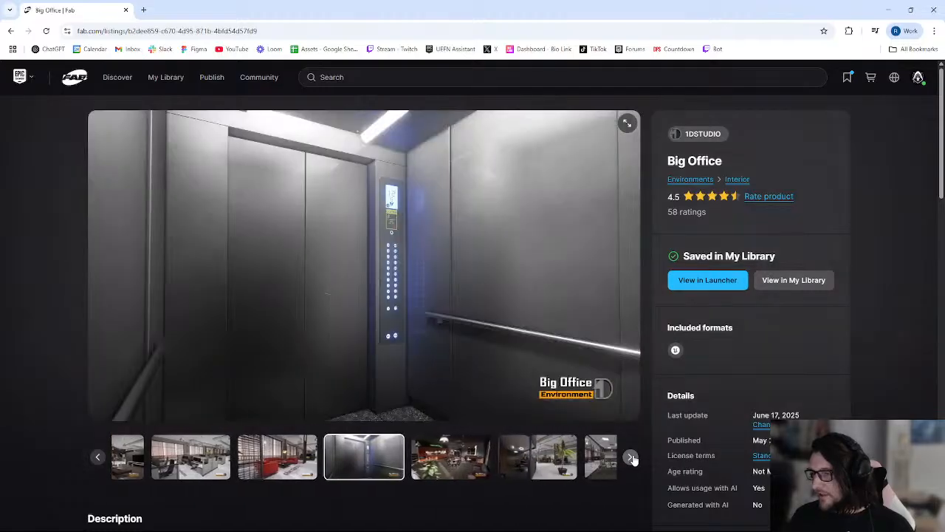
{"action": "left_click", "coordinate": [631, 459]}
{"action": "left_click", "coordinate": [632, 458]}
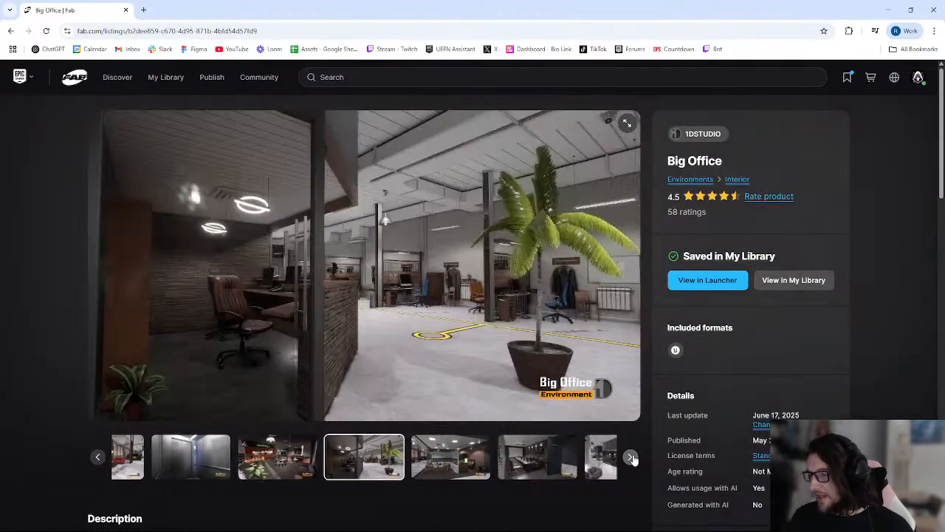
{"action": "left_click", "coordinate": [632, 459]}
{"action": "left_click", "coordinate": [631, 459]}
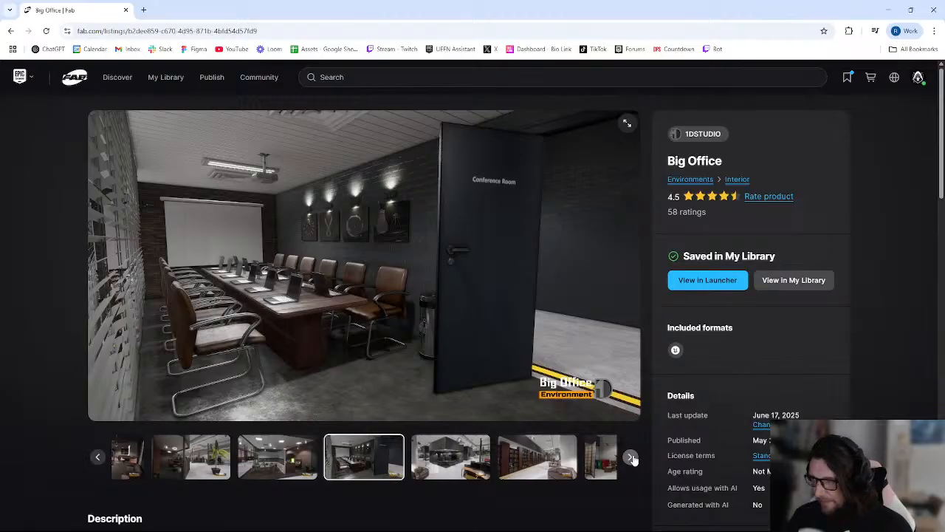
{"action": "left_click", "coordinate": [631, 458]}
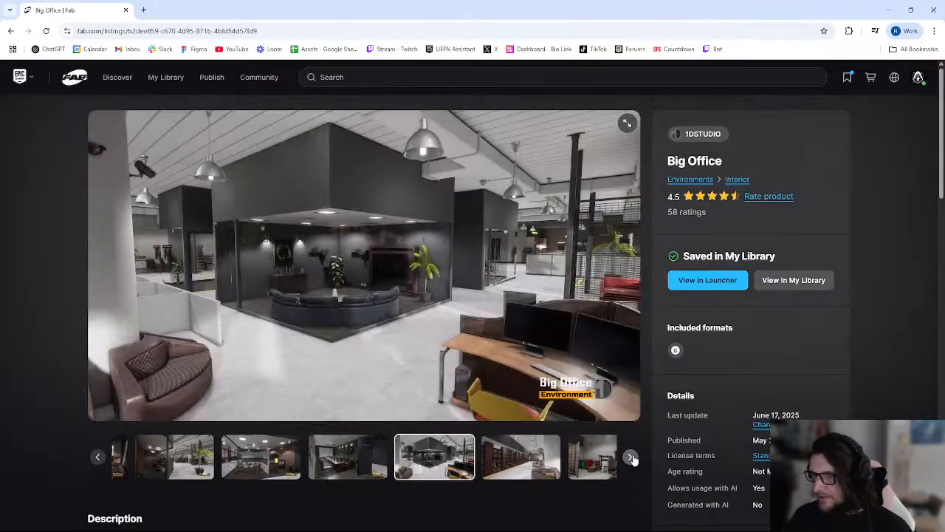
{"action": "left_click", "coordinate": [632, 459]}
{"action": "left_click", "coordinate": [631, 459]}
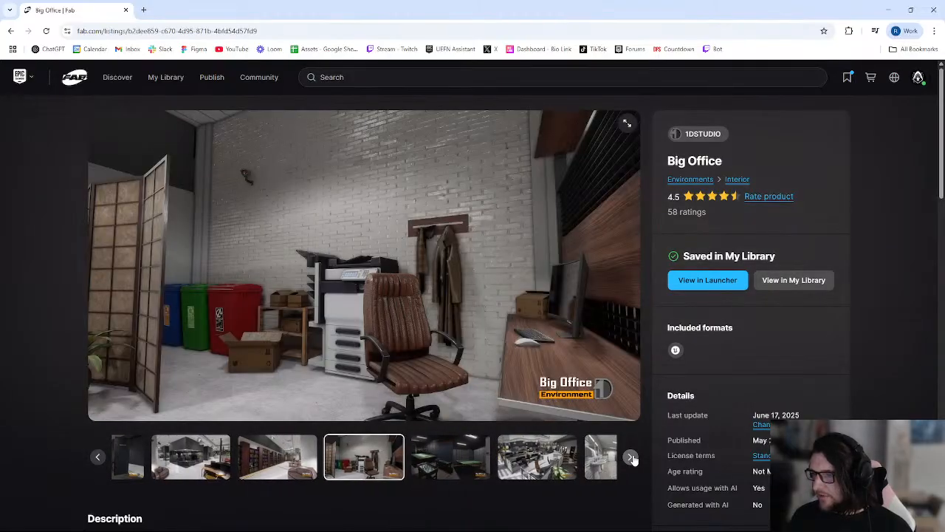
{"action": "left_click", "coordinate": [631, 459]}
{"action": "left_click", "coordinate": [632, 458]}
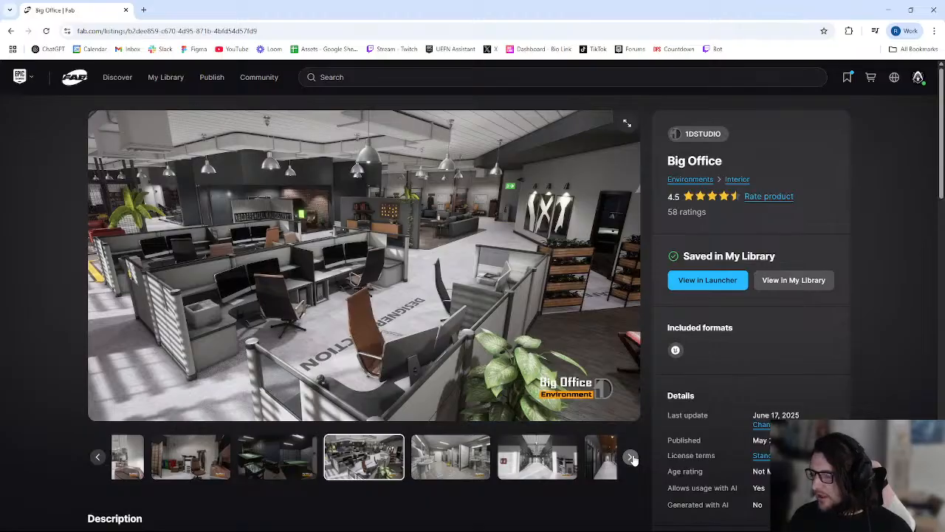
{"action": "left_click", "coordinate": [632, 459]}
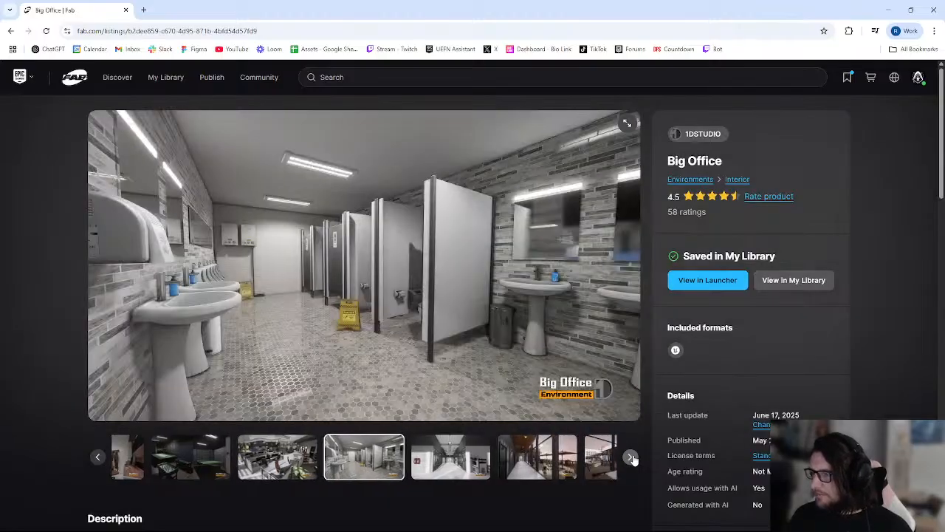
{"action": "left_click", "coordinate": [632, 458]}
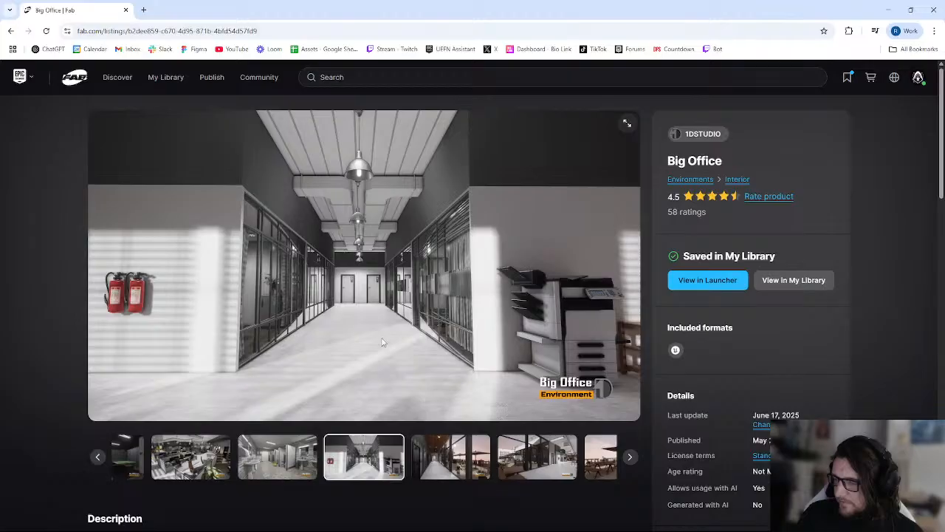
{"action": "left_click", "coordinate": [451, 452]}
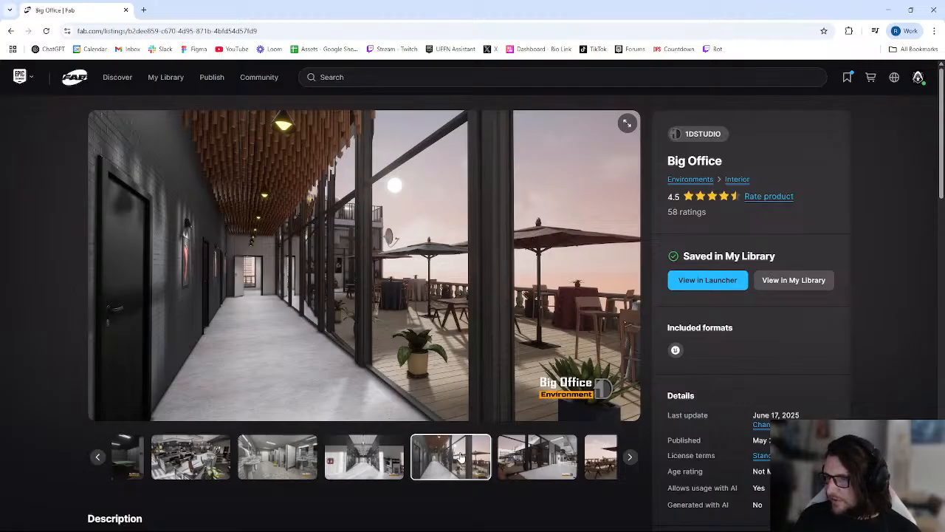
{"action": "left_click", "coordinate": [541, 461]}
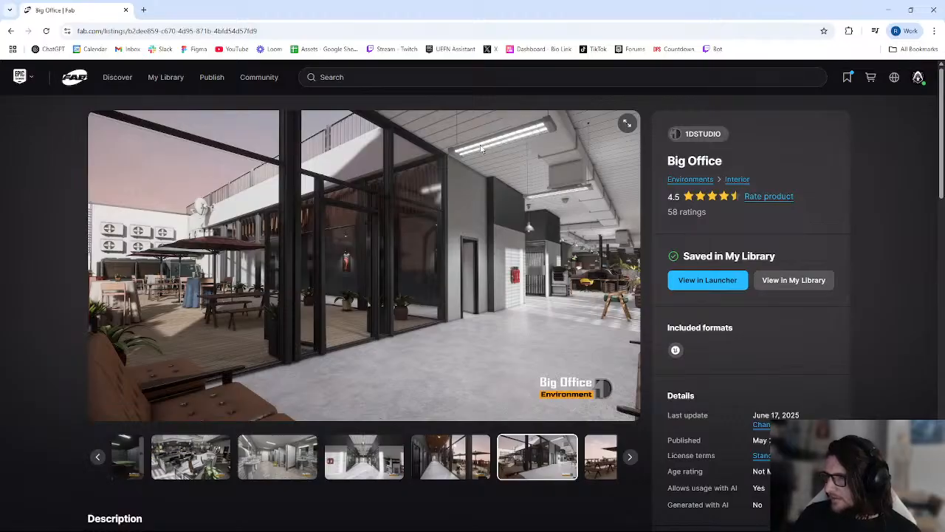
{"action": "left_click", "coordinate": [596, 467]}
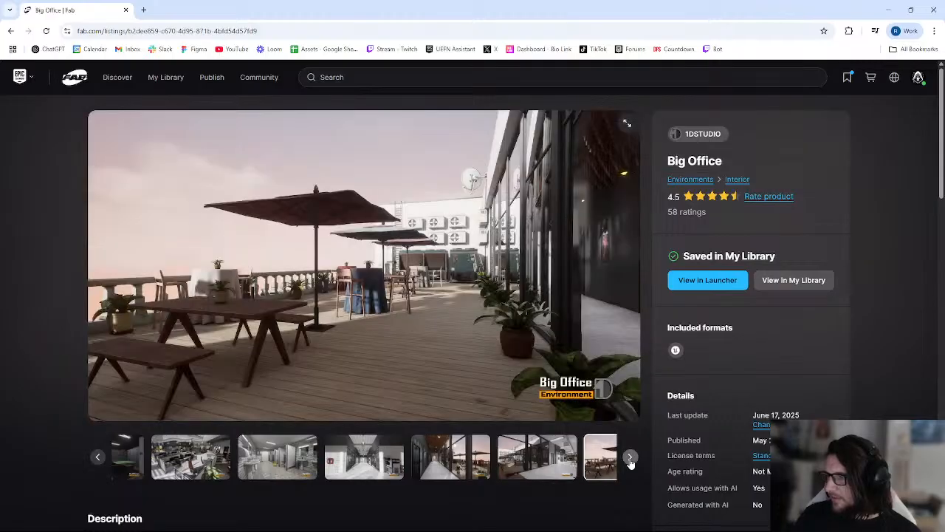
{"action": "left_click", "coordinate": [630, 460]}
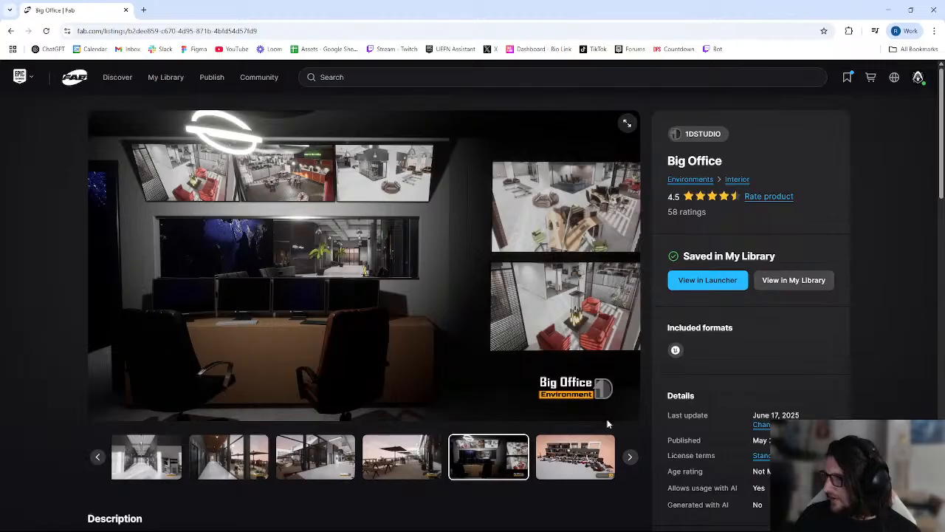
{"action": "left_click", "coordinate": [630, 457]}
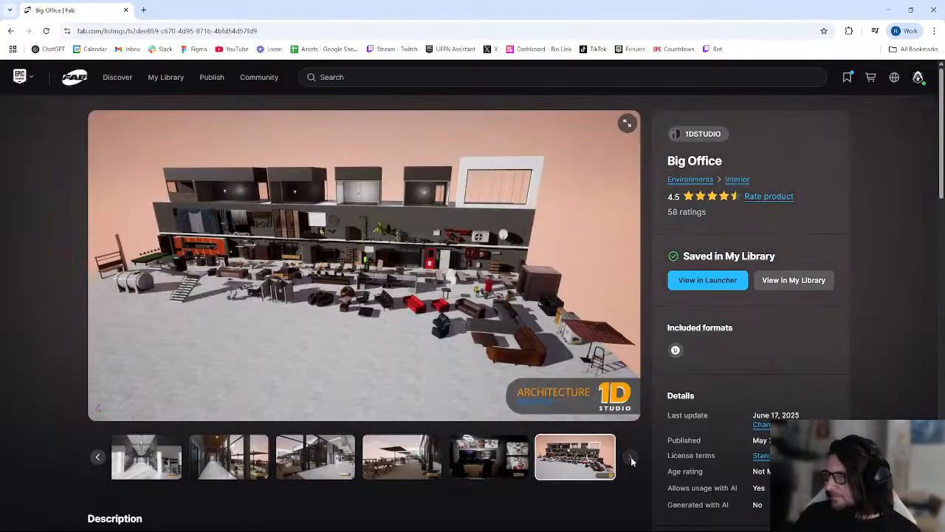
- Go back through the Big Office previews and display the open-plan office image with the designer section desks
{"action": "left_click", "coordinate": [397, 461]}
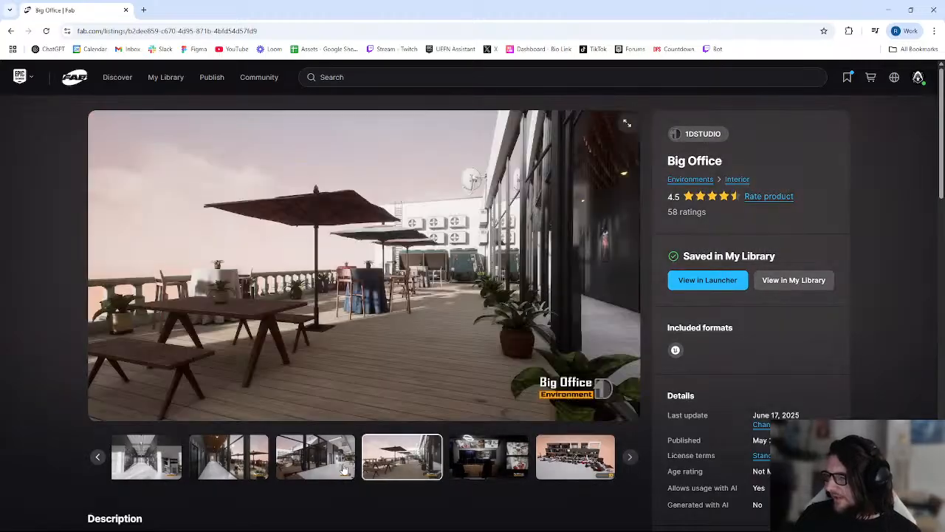
{"action": "left_click", "coordinate": [316, 462]}
{"action": "left_click", "coordinate": [231, 462]}
{"action": "left_click", "coordinate": [148, 461]}
{"action": "left_click", "coordinate": [97, 457]}
{"action": "left_click", "coordinate": [98, 457]}
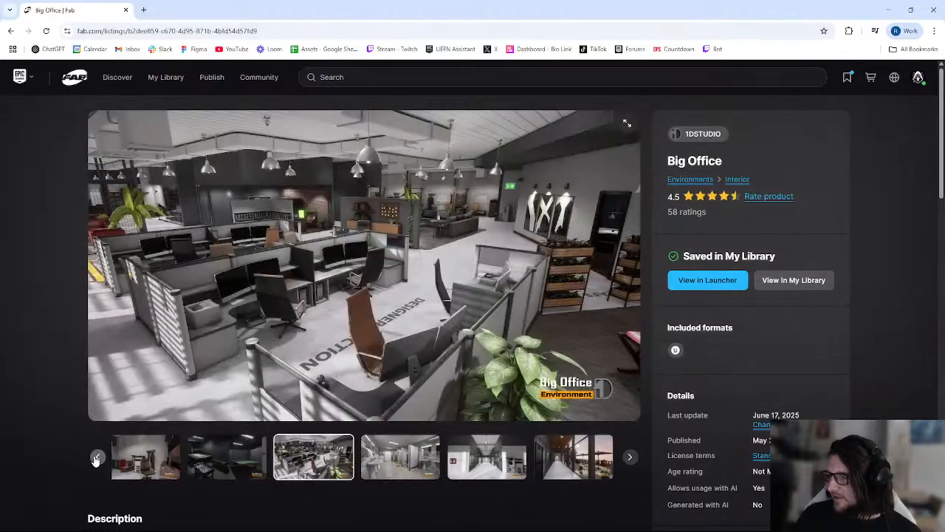
{"action": "left_click", "coordinate": [97, 456]}
{"action": "left_click", "coordinate": [179, 463]}
{"action": "left_click", "coordinate": [450, 456]}
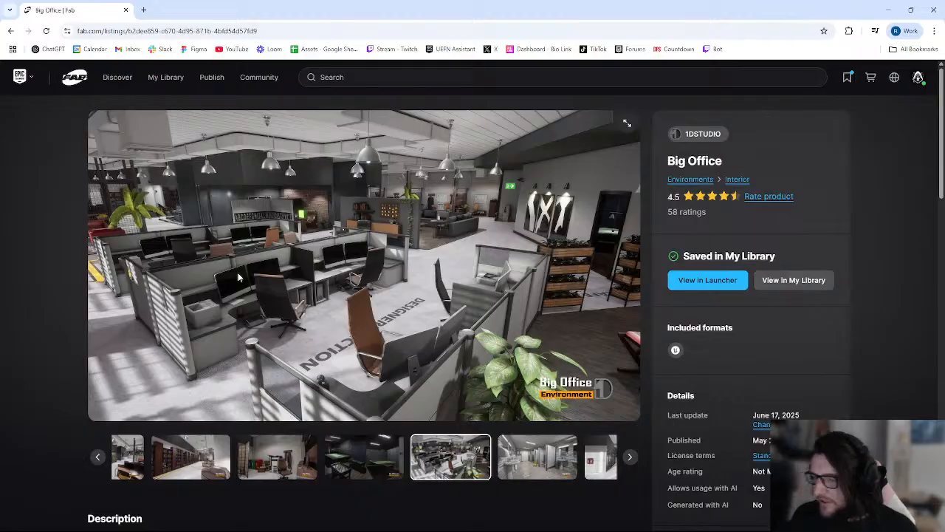
{"action": "left_click", "coordinate": [514, 473]}
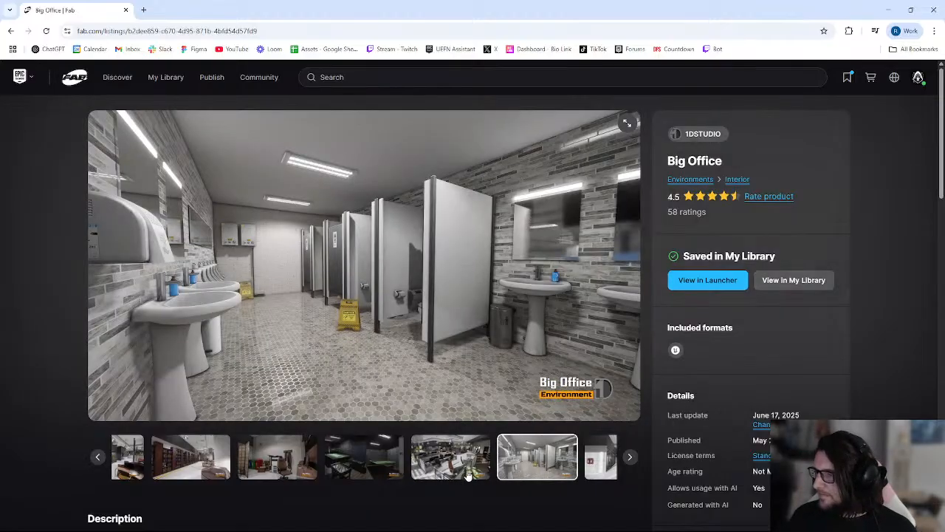
{"action": "left_click", "coordinate": [476, 473]}
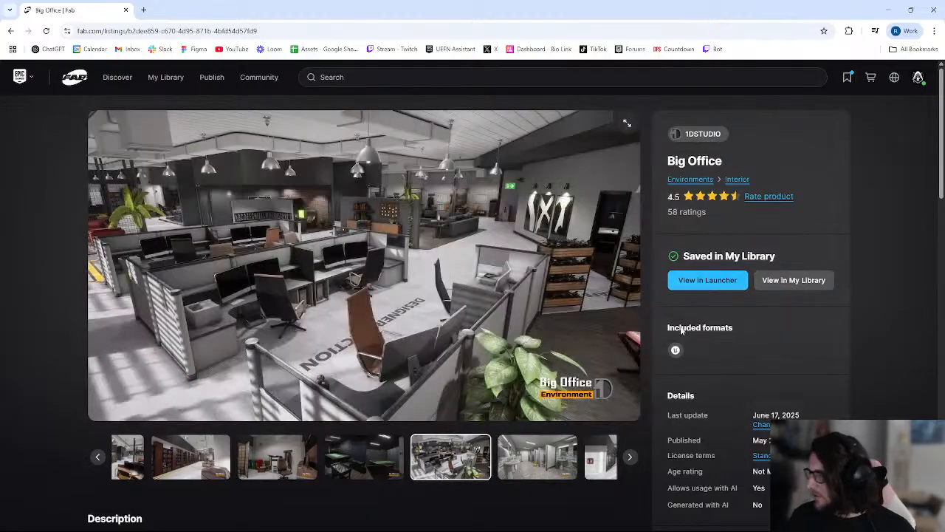
- Open the Big Office asset in the Epic Games Launcher, allowing the site to start that application
{"action": "left_click", "coordinate": [708, 281]}
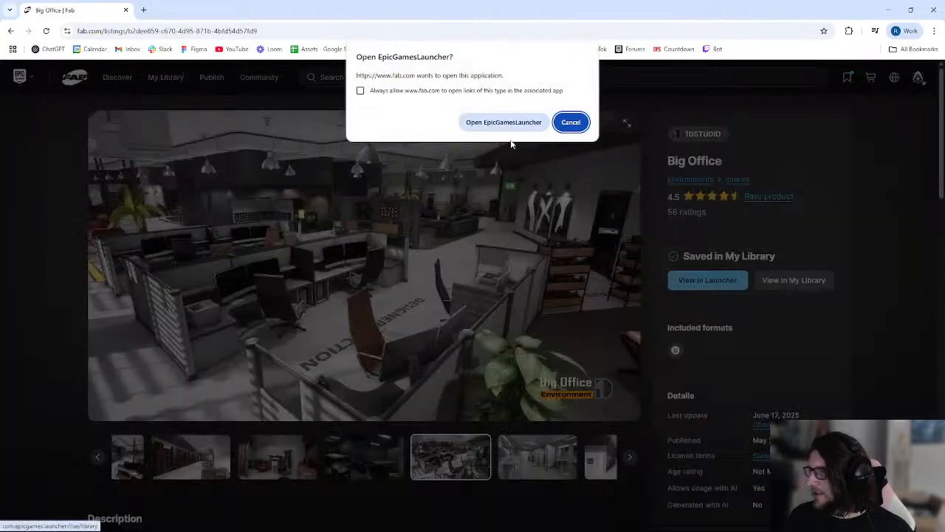
{"action": "left_click", "coordinate": [504, 124]}
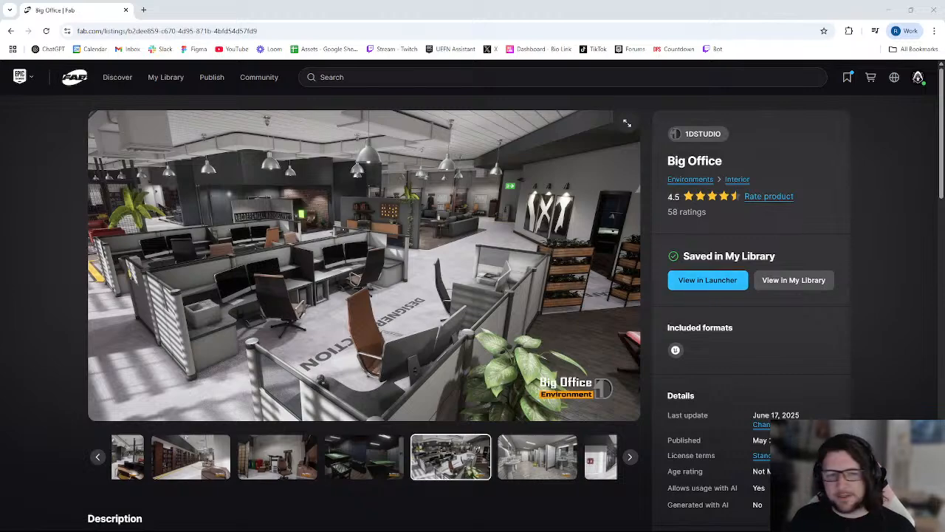
- Return to My Library, inspect the JA - PSX Shader + Vertex Jitter - VFX Pack previews in a separate tab, and close that tab
{"action": "left_click", "coordinate": [166, 80]}
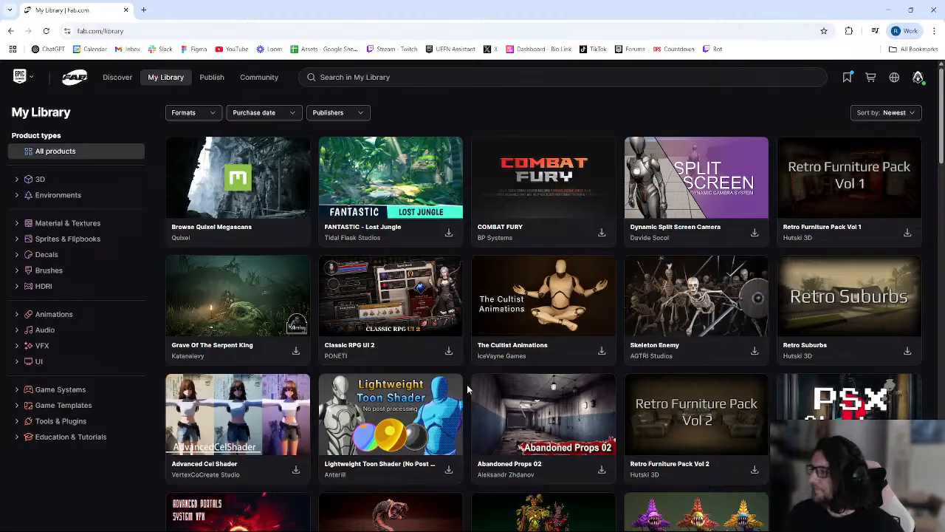
{"action": "middle_click", "coordinate": [533, 190]}
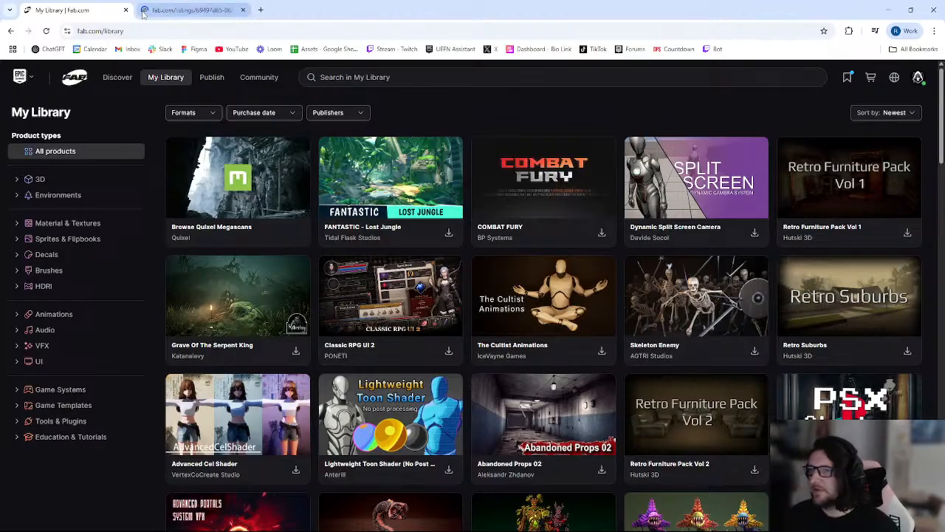
{"action": "left_click", "coordinate": [144, 13]}
{"action": "left_click", "coordinate": [239, 457]}
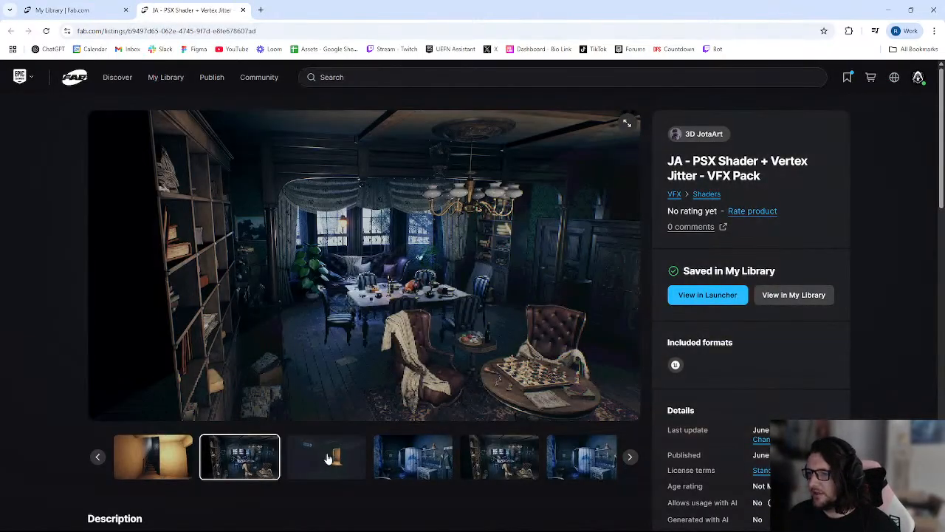
{"action": "left_click", "coordinate": [328, 458]}
{"action": "left_click", "coordinate": [413, 458]}
{"action": "left_click", "coordinate": [494, 463]}
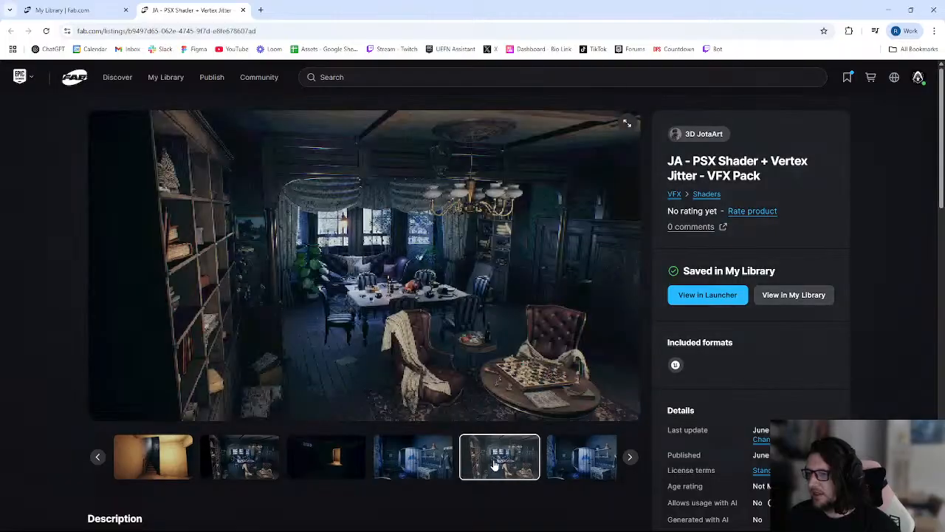
{"action": "left_click", "coordinate": [560, 466]}
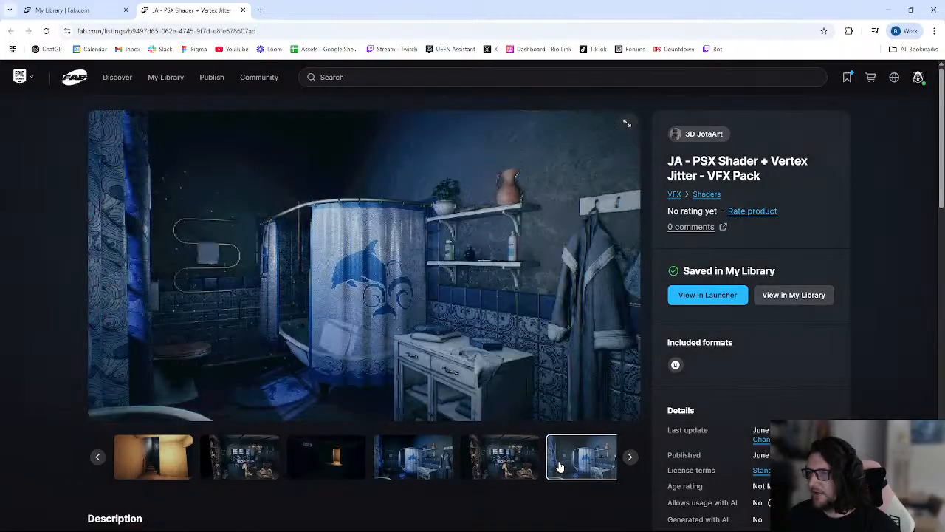
{"action": "middle_click", "coordinate": [183, 14]}
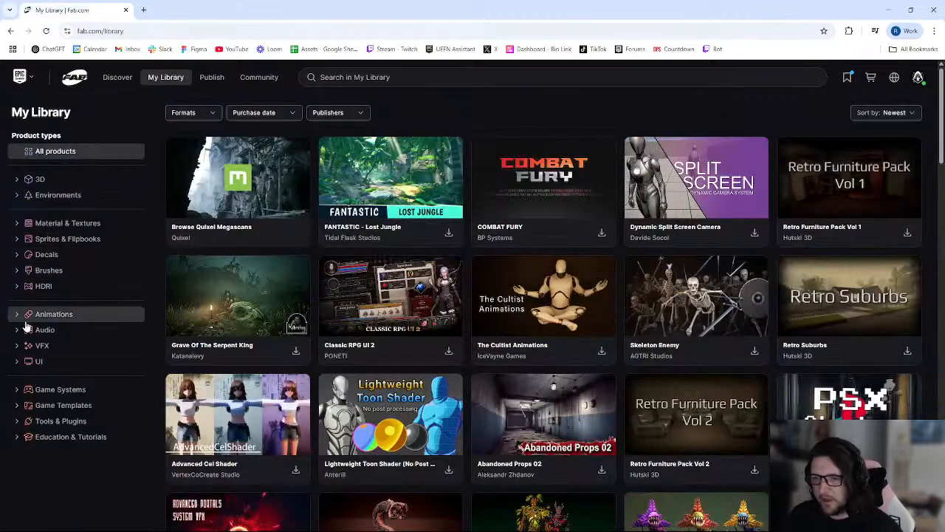
- Filter My Library to the 3D Characters & Creatures category and browse the listed assets
{"action": "left_click", "coordinate": [16, 179]}
{"action": "left_click", "coordinate": [46, 212]}
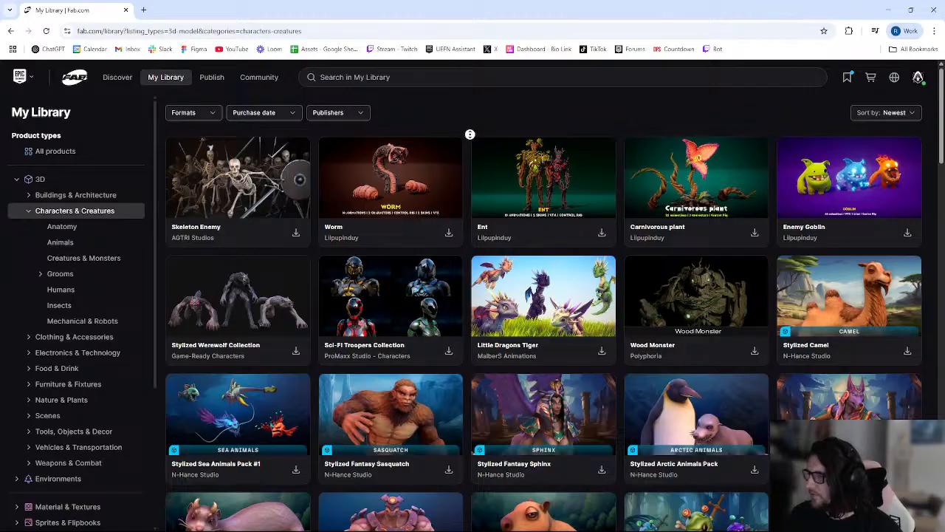
{"action": "scroll", "coordinate": [470, 150], "scroll_direction": "down", "scroll_amount": 1}
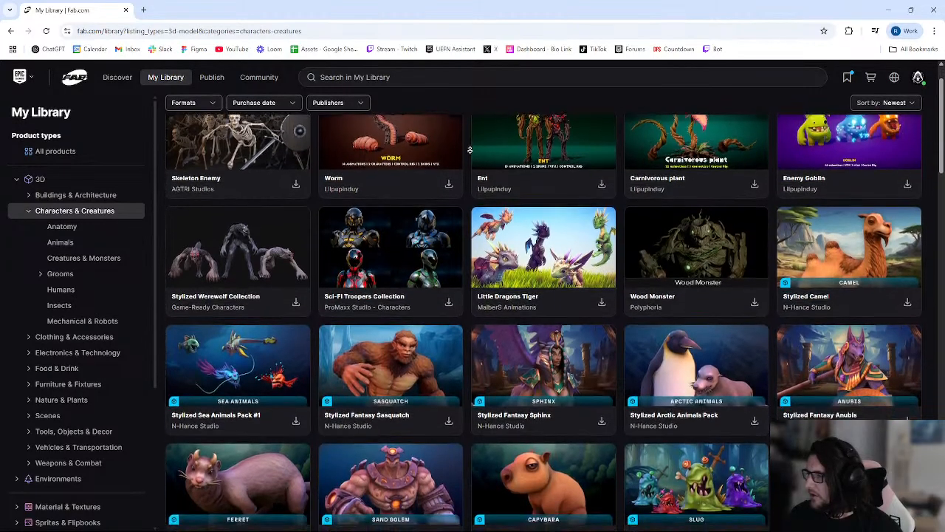
{"action": "scroll", "coordinate": [469, 150], "scroll_direction": "down", "scroll_amount": 5}
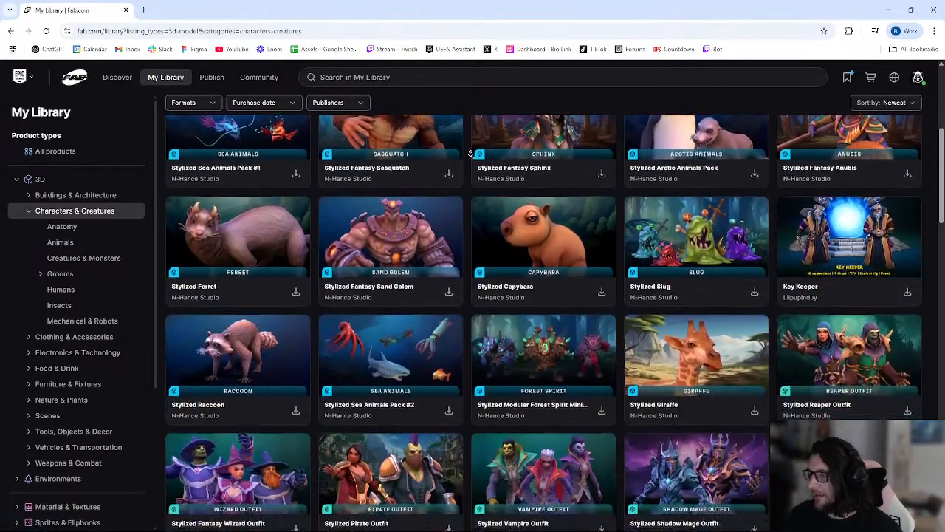
- Browse further through the Characters & Creatures assets in My Library and open the Service Drone listing
{"action": "scroll", "coordinate": [469, 153], "scroll_direction": "down", "scroll_amount": 9}
{"action": "scroll", "coordinate": [466, 165], "scroll_direction": "down", "scroll_amount": 18}
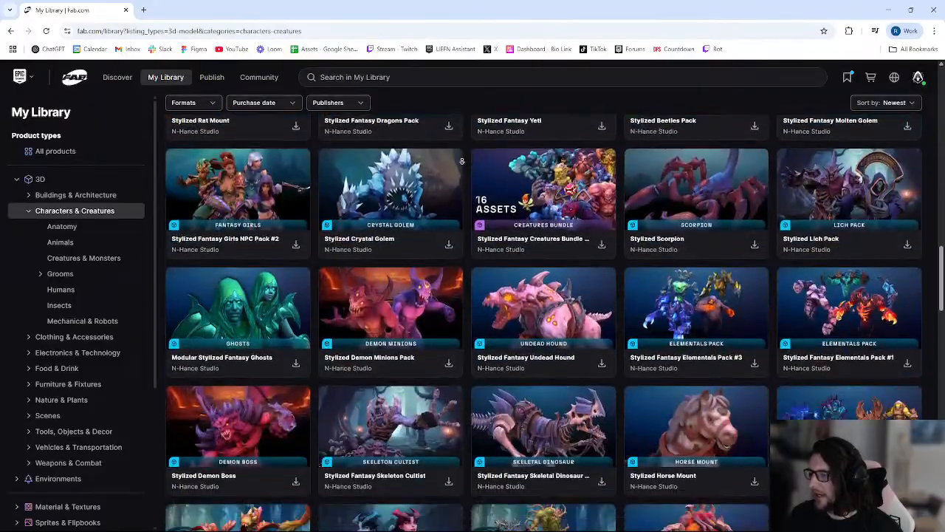
{"action": "scroll", "coordinate": [462, 161], "scroll_direction": "down", "scroll_amount": 10}
{"action": "scroll", "coordinate": [460, 153], "scroll_direction": "down", "scroll_amount": 4}
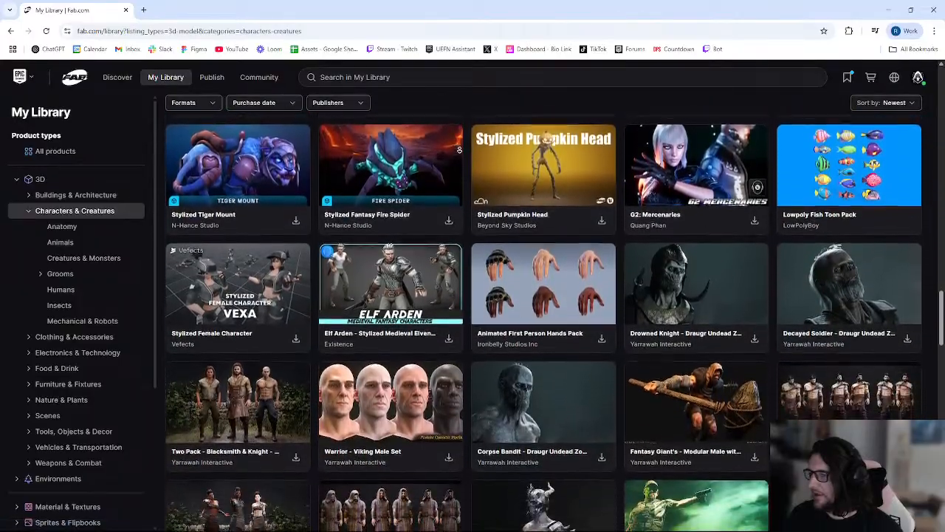
{"action": "scroll", "coordinate": [458, 149], "scroll_direction": "down", "scroll_amount": 5}
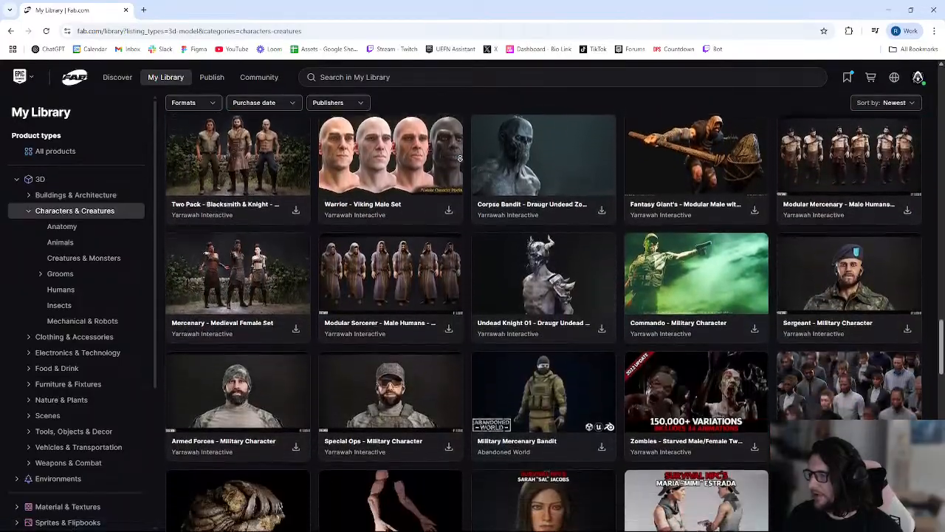
{"action": "scroll", "coordinate": [460, 157], "scroll_direction": "down", "scroll_amount": 7}
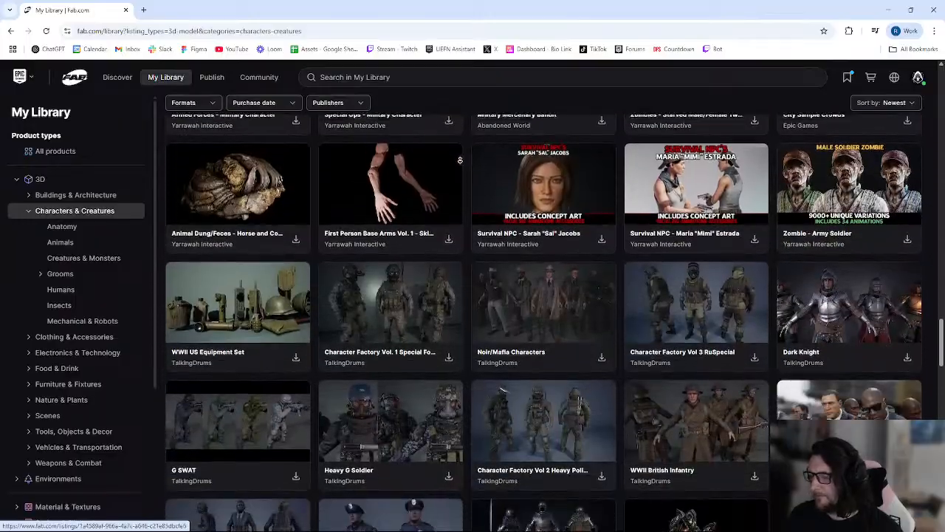
{"action": "scroll", "coordinate": [460, 157], "scroll_direction": "down", "scroll_amount": 6}
{"action": "scroll", "coordinate": [460, 155], "scroll_direction": "down", "scroll_amount": 4}
{"action": "scroll", "coordinate": [461, 152], "scroll_direction": "down", "scroll_amount": 5}
{"action": "scroll", "coordinate": [466, 157], "scroll_direction": "down", "scroll_amount": 5}
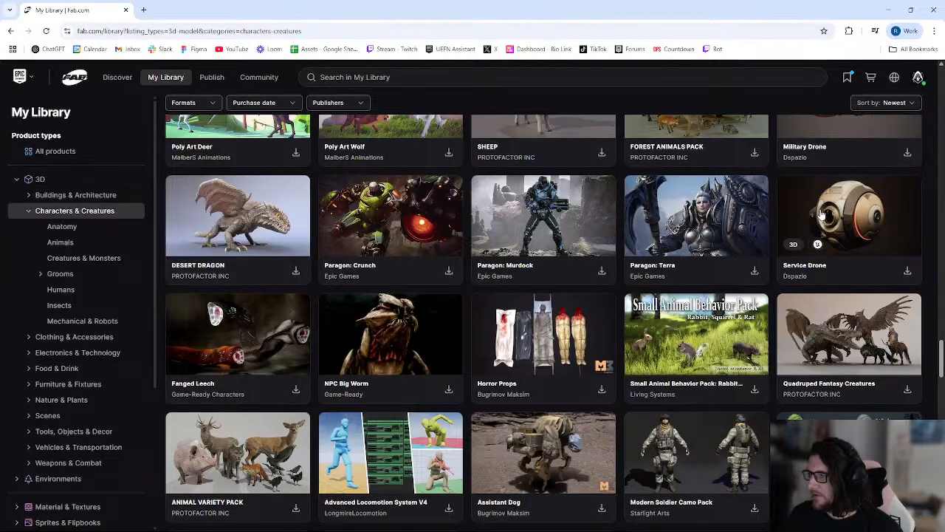
{"action": "left_click", "coordinate": [826, 234]}
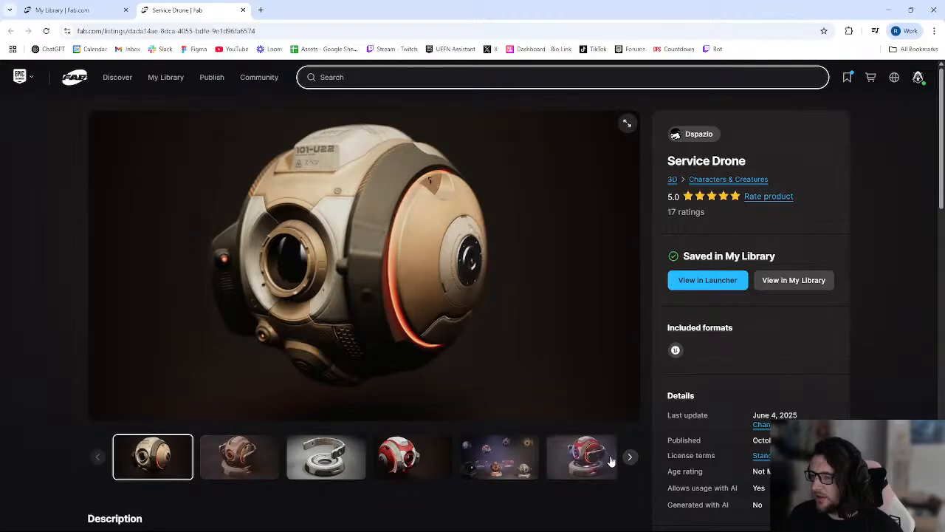
- Look through the Service Drone preview images and display the last one, the grey drone docked on its glowing base
{"action": "left_click", "coordinate": [502, 466]}
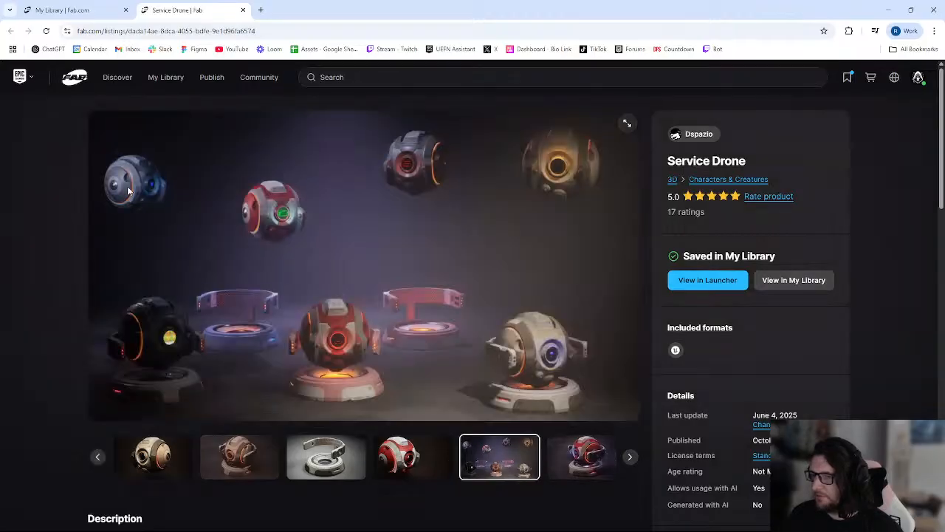
{"action": "left_click", "coordinate": [630, 456]}
{"action": "left_click", "coordinate": [631, 456]}
{"action": "left_click", "coordinate": [631, 456]}
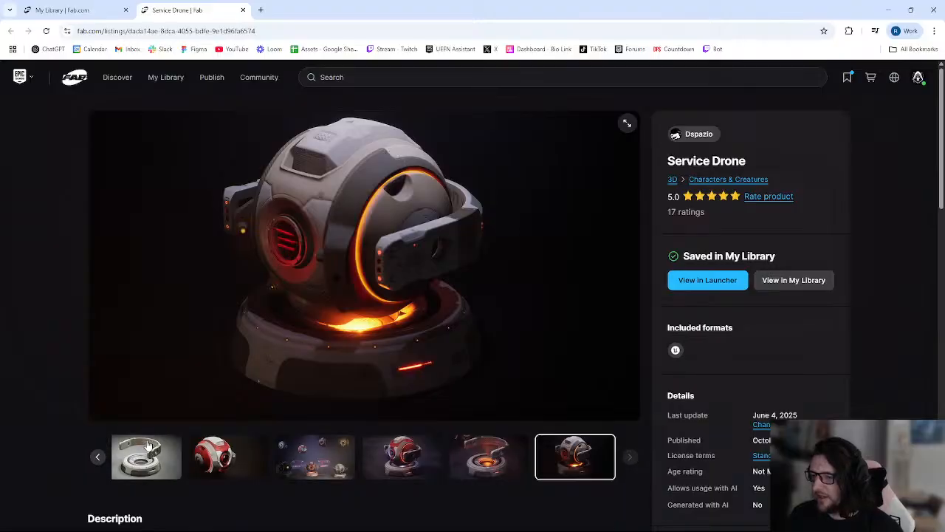
{"action": "left_click", "coordinate": [147, 457]}
{"action": "left_click", "coordinate": [99, 457]}
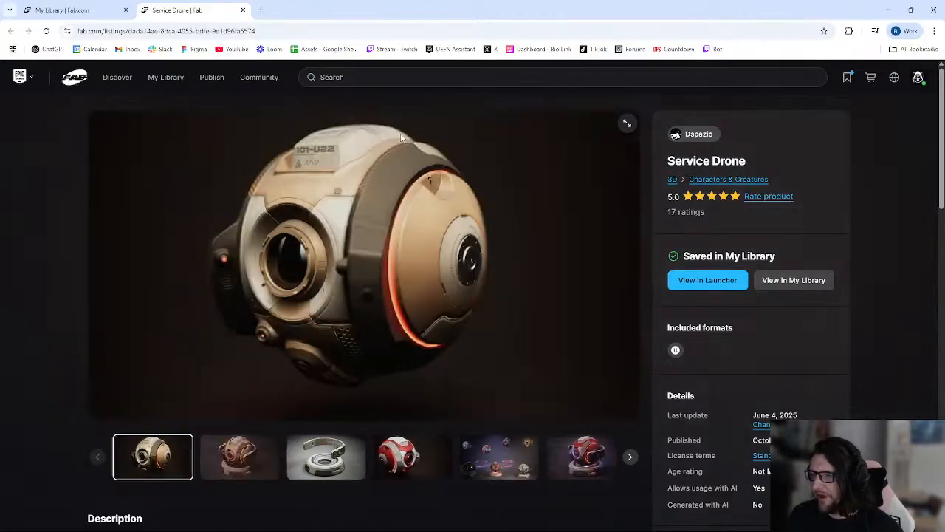
{"action": "left_click", "coordinate": [245, 452]}
{"action": "left_click", "coordinate": [421, 463]}
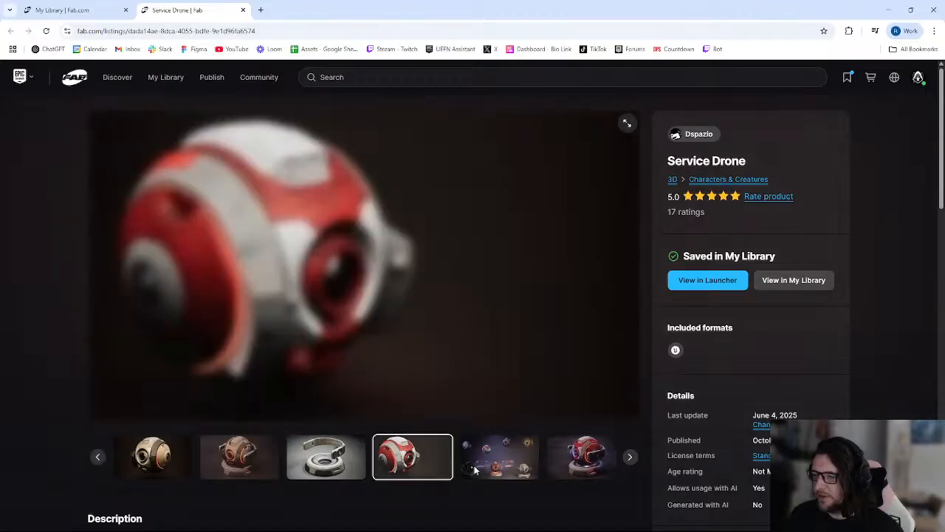
{"action": "left_click", "coordinate": [502, 464]}
{"action": "left_click", "coordinate": [575, 458]}
{"action": "left_click", "coordinate": [630, 458]}
{"action": "left_click", "coordinate": [631, 458]}
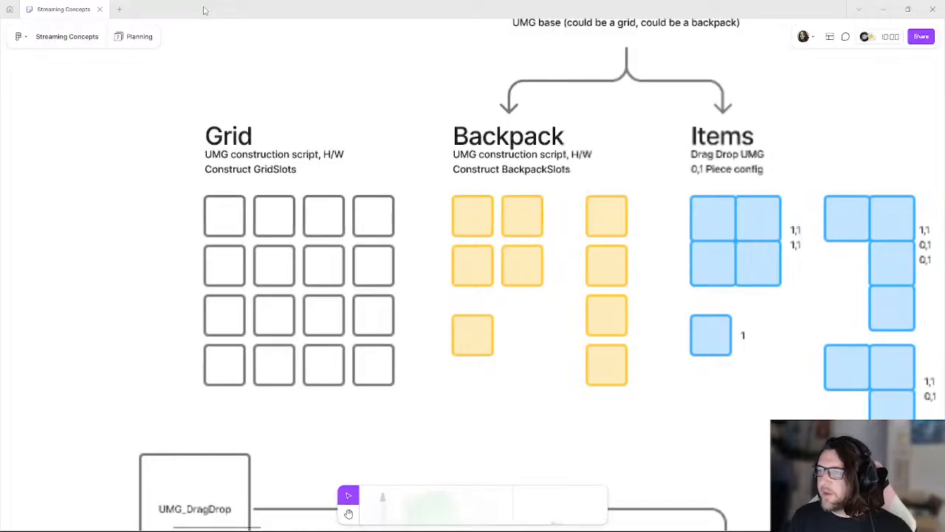
- Duplicate the Jigsaw Plan section on the Streaming Concepts board, beside the original, and clear the copy's contents
{"action": "scroll", "coordinate": [270, 155], "scroll_direction": "down", "scroll_amount": 7, "text": "ctrl"}
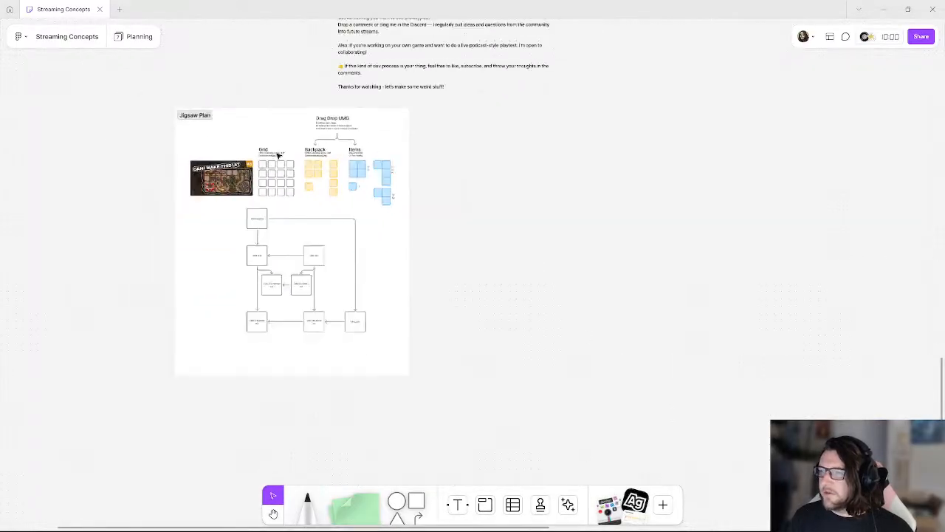
{"action": "middle_click_drag", "start_coordinate": [390, 126], "coordinate": [384, 298]}
{"action": "scroll", "coordinate": [388, 253], "scroll_direction": "down", "scroll_amount": 10, "text": "ctrl"}
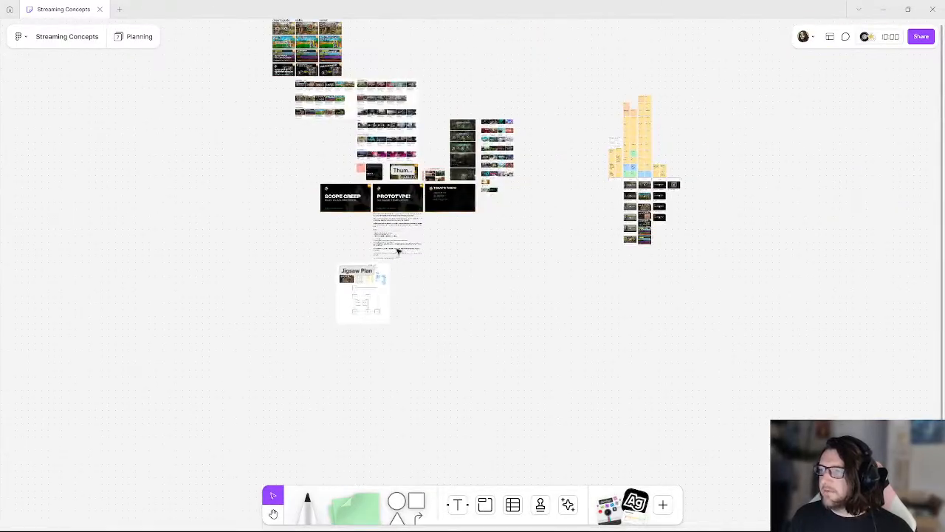
{"action": "scroll", "coordinate": [343, 236], "scroll_direction": "up", "scroll_amount": 10, "text": "ctrl"}
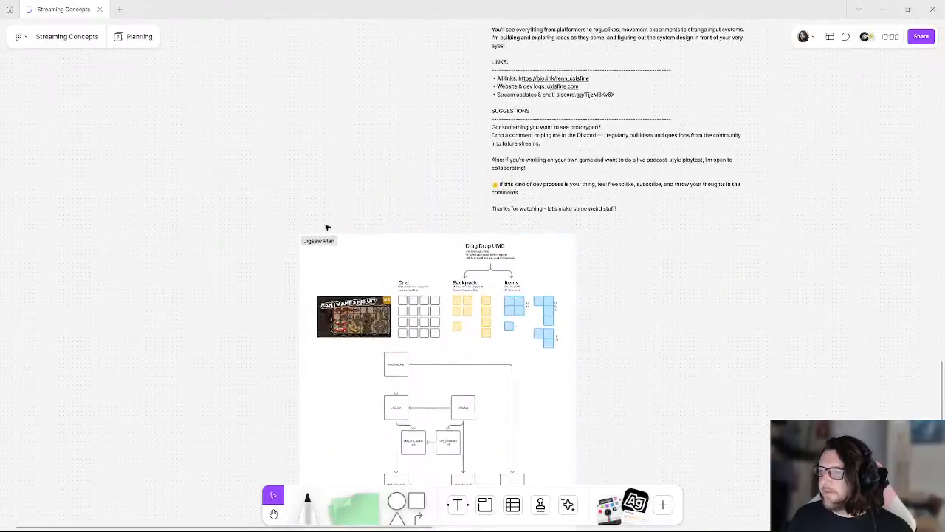
{"action": "scroll", "coordinate": [177, 95], "scroll_direction": "down", "scroll_amount": 3}
{"action": "scroll", "coordinate": [216, 147], "scroll_direction": "right", "scroll_amount": 3}
{"action": "left_click", "coordinate": [159, 132]}
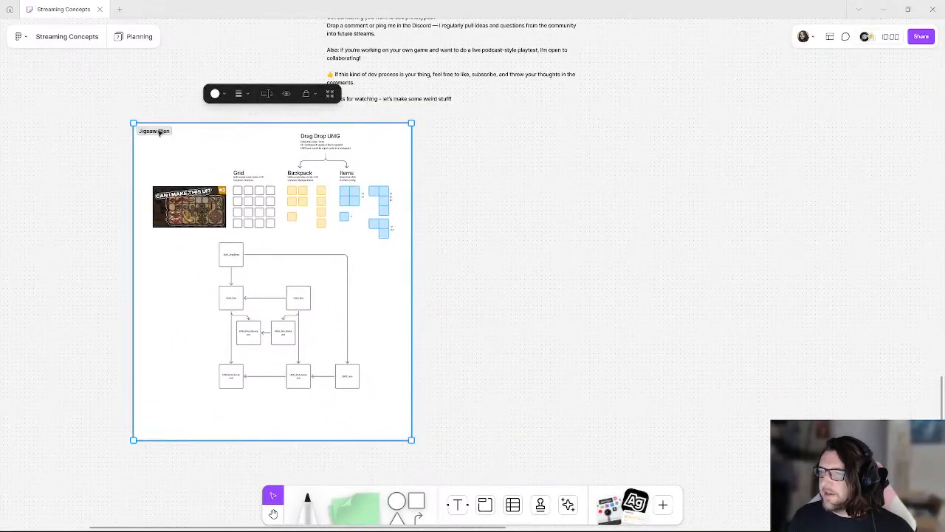
{"action": "key", "text": "ctrl+d"}
{"action": "left_click_drag", "start_coordinate": [743, 415], "coordinate": [461, 140]}
{"action": "key", "text": "Delete"}
- Rename the empty copied section as Game Jam
{"action": "left_click", "coordinate": [445, 147]}
{"action": "type", "text": "Game Jam"}
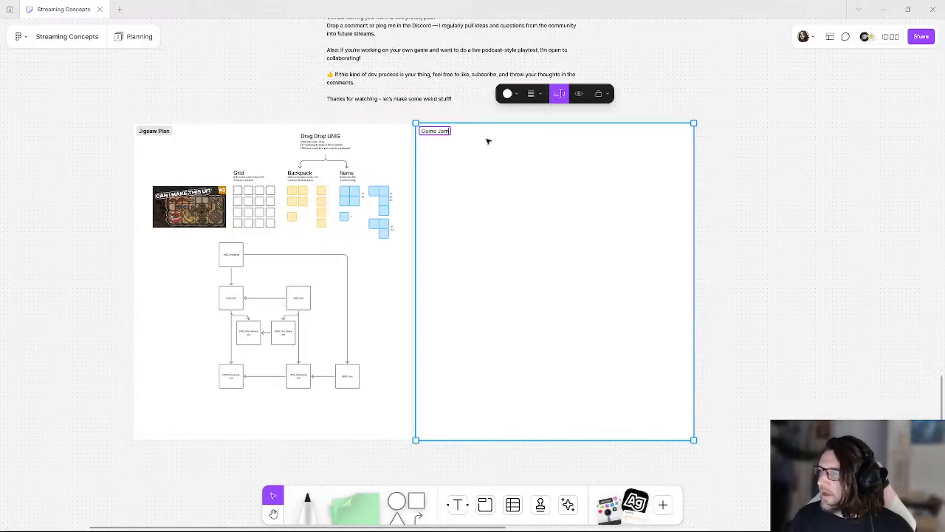
{"action": "left_click", "coordinate": [730, 208]}
{"action": "scroll", "coordinate": [560, 141], "scroll_direction": "up", "scroll_amount": 4, "text": "ctrl"}
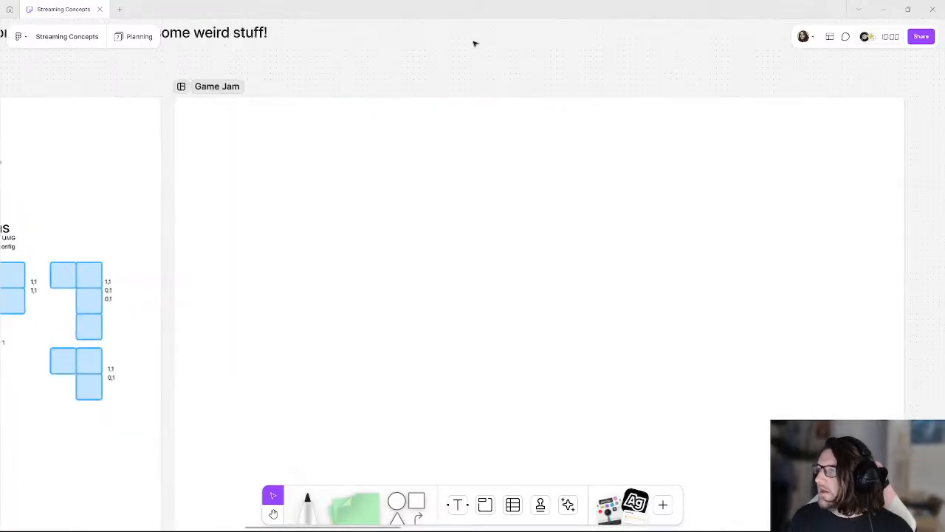
- Copy the Service Drone preview image from the Fab listing into the Game Jam section, near its upper-left corner
{"action": "left_click_drag", "start_coordinate": [372, 7], "coordinate": [606, 100]}
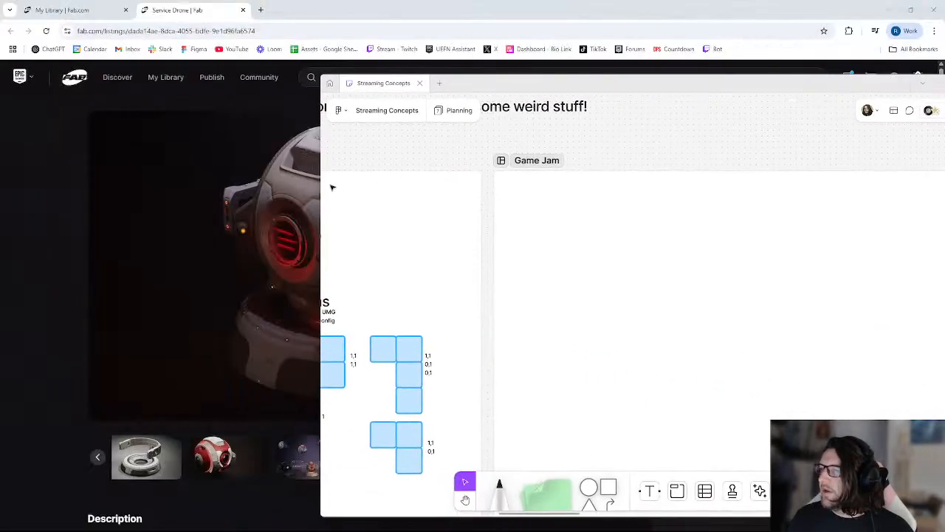
{"action": "right_click", "coordinate": [281, 186]}
{"action": "left_click", "coordinate": [321, 226]}
{"action": "key", "text": "alt+Tab"}
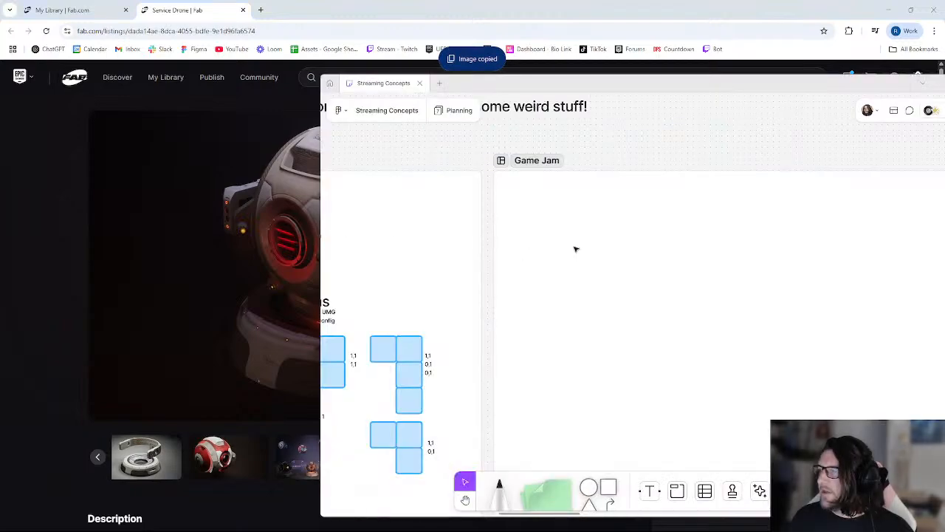
{"action": "key", "text": "ctrl+v"}
{"action": "left_click_drag", "start_coordinate": [563, 234], "coordinate": [557, 238]}
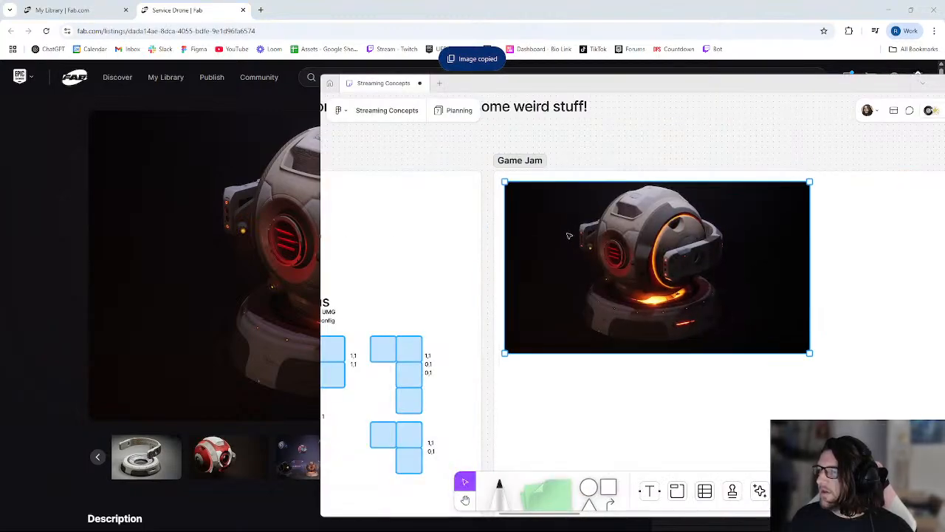
- Try placing the Service Drone listing's web link beneath the image in the Game Jam section, and delete it
{"action": "left_click", "coordinate": [46, 185]}
{"action": "left_click", "coordinate": [195, 31]}
{"action": "key", "text": "alt+Tab"}
{"action": "left_click", "coordinate": [722, 144]}
{"action": "key", "text": "ctrl+v"}
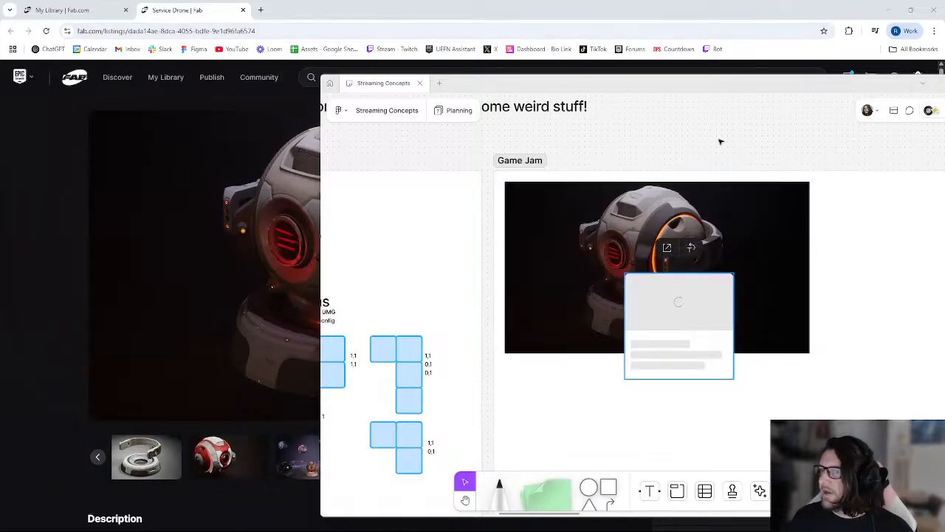
{"action": "left_click_drag", "start_coordinate": [674, 292], "coordinate": [561, 379]}
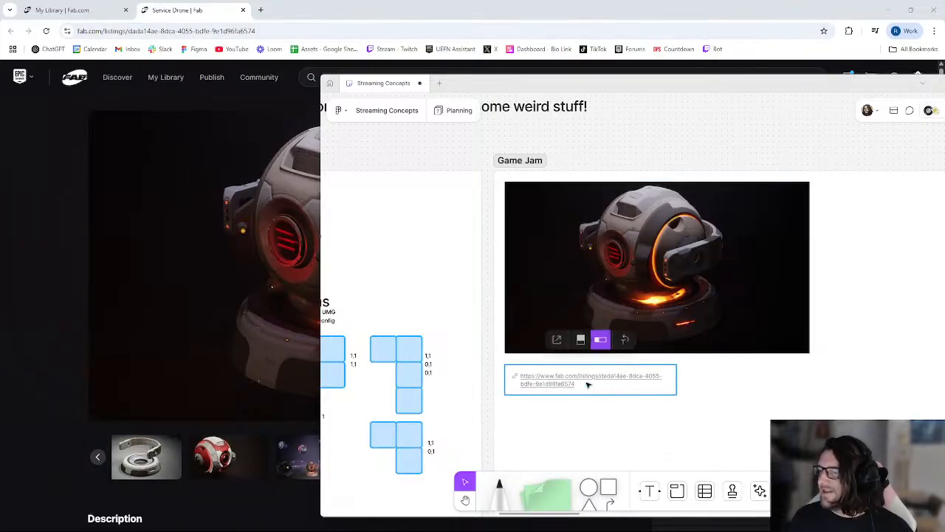
{"action": "key", "text": "Delete"}
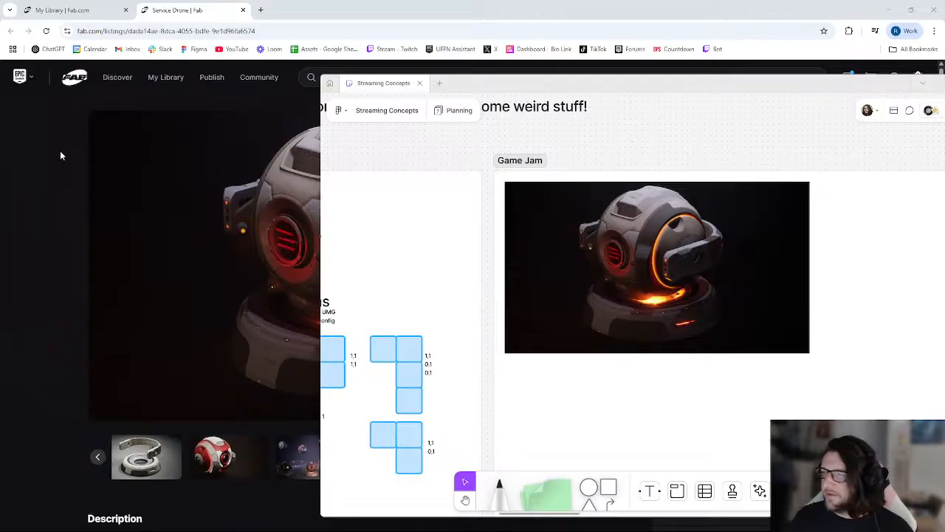
- Switch to the browser and take a screen snip of the Service Drone title on its listing page
{"action": "key", "text": "alt+Tab"}
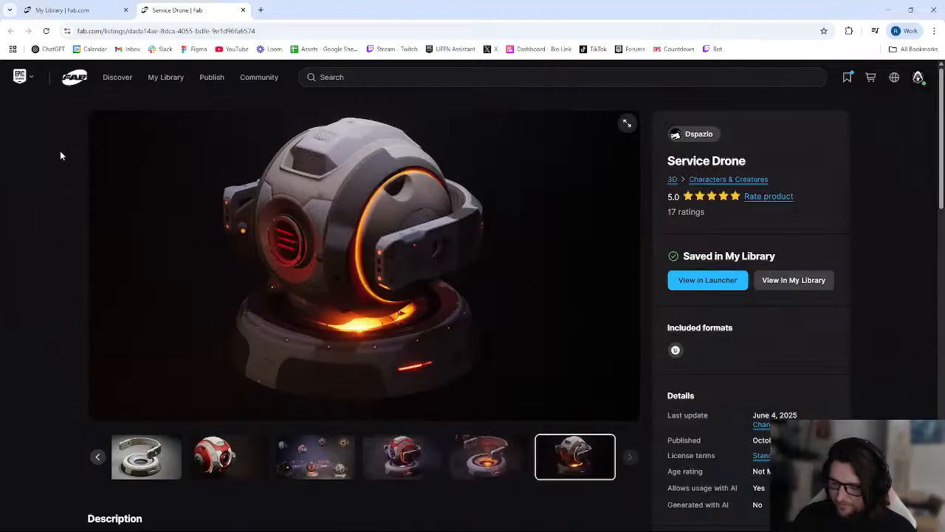
{"action": "key", "text": "super+shift+s"}
{"action": "left_click_drag", "start_coordinate": [657, 145], "coordinate": [760, 177]}
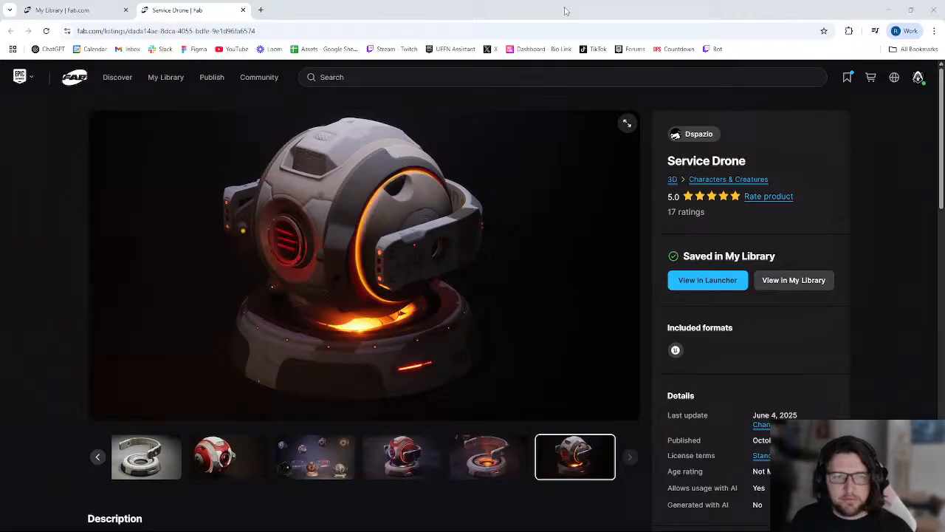
- Add a white text label reading SERVICE DRONE in the upper-left corner of the drone image on the FigJam board
{"action": "key", "text": "alt+Tab"}
{"action": "left_click", "coordinate": [651, 493]}
{"action": "left_click_drag", "start_coordinate": [510, 187], "coordinate": [578, 214]}
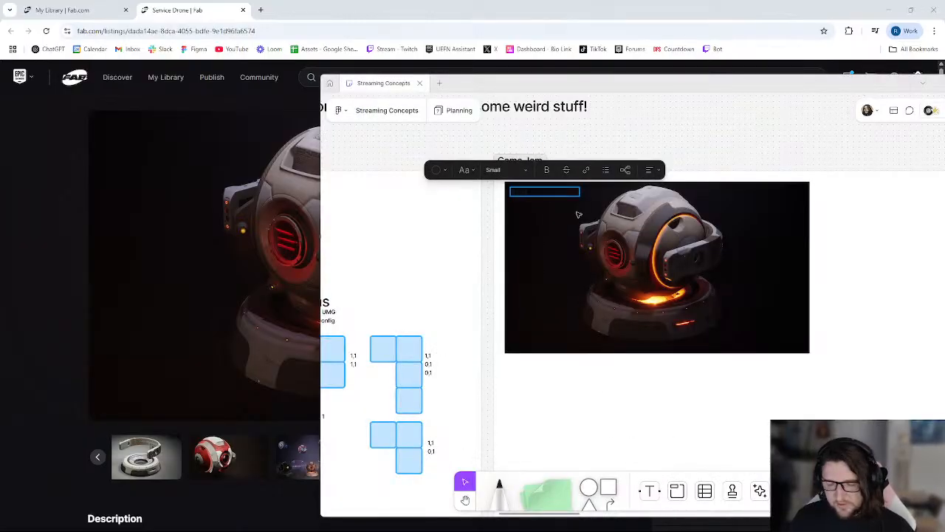
{"action": "left_click", "coordinate": [438, 170]}
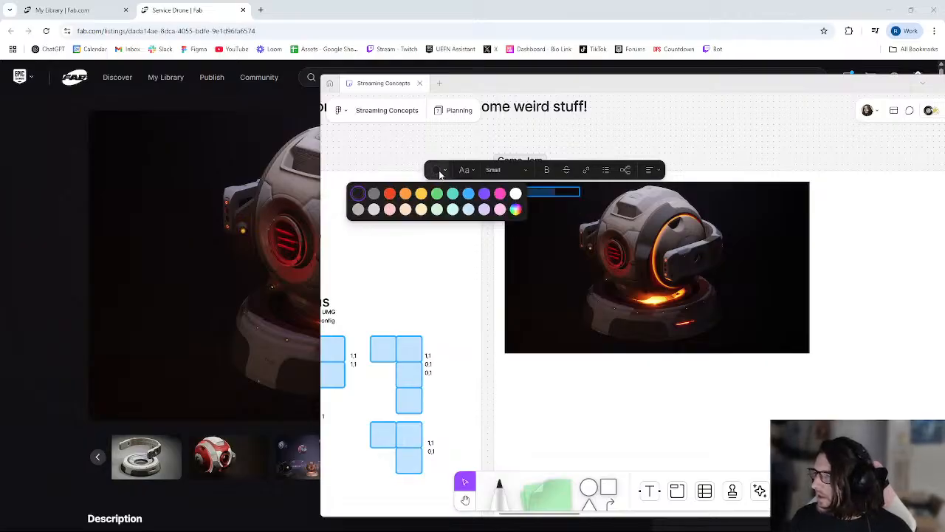
{"action": "left_click", "coordinate": [515, 193]}
{"action": "left_click", "coordinate": [667, 131]}
{"action": "left_click", "coordinate": [725, 160]}
{"action": "middle_click_drag", "start_coordinate": [726, 162], "coordinate": [580, 135]}
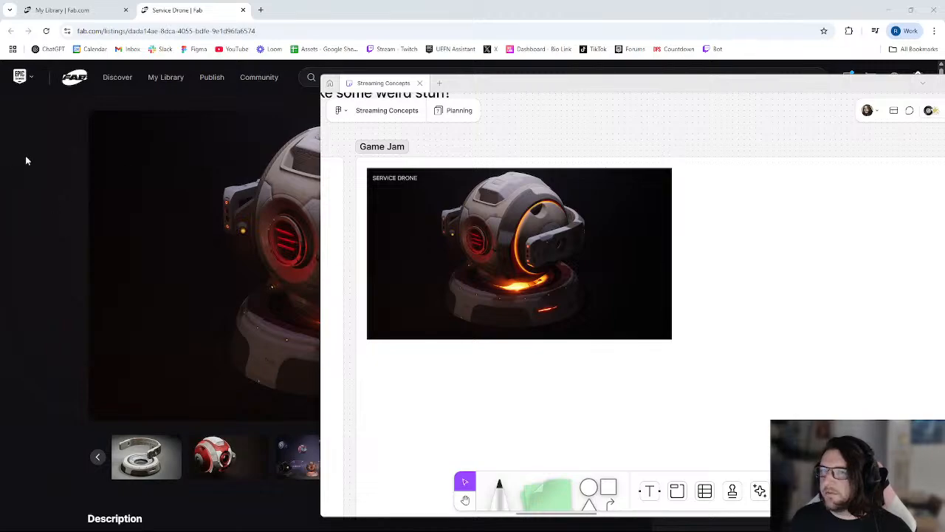
- Switch to My Library in the browser and search for "big office" across all product types
{"action": "left_click", "coordinate": [21, 156]}
{"action": "left_click", "coordinate": [62, 10]}
{"action": "left_click", "coordinate": [369, 77]}
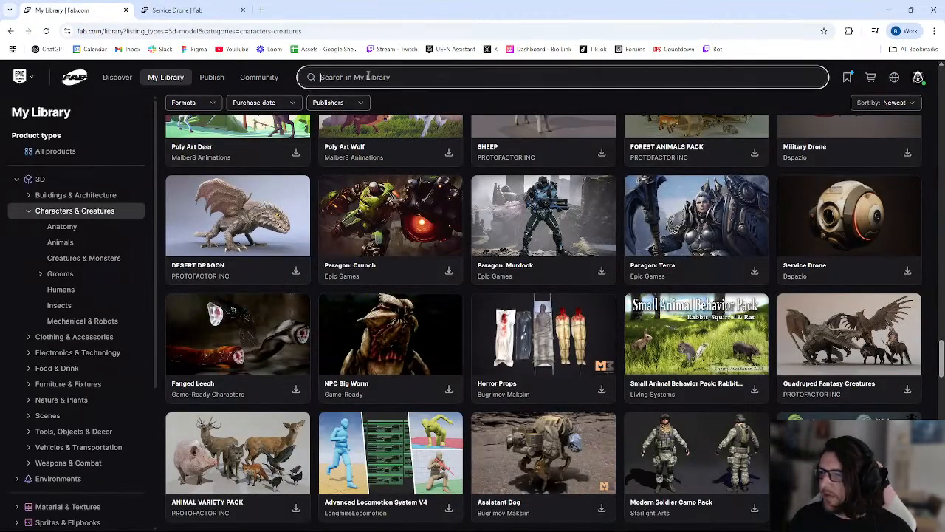
{"action": "type", "text": "big office"}
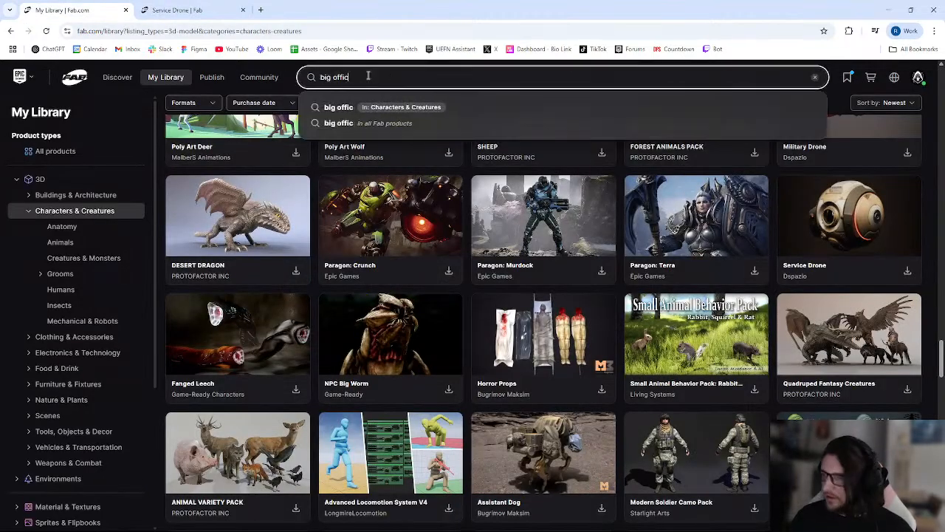
{"action": "key", "text": "Return"}
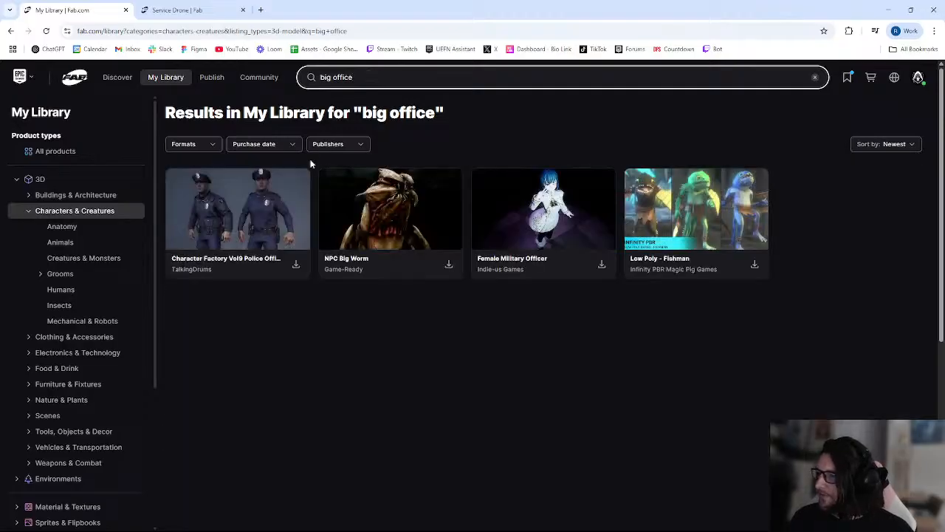
{"action": "left_click", "coordinate": [52, 180]}
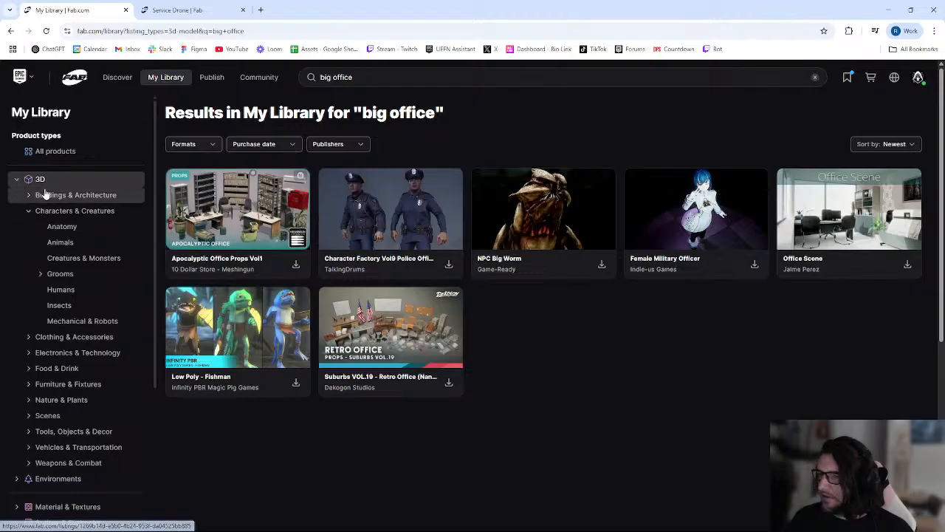
{"action": "left_click", "coordinate": [17, 179]}
{"action": "left_click", "coordinate": [46, 152]}
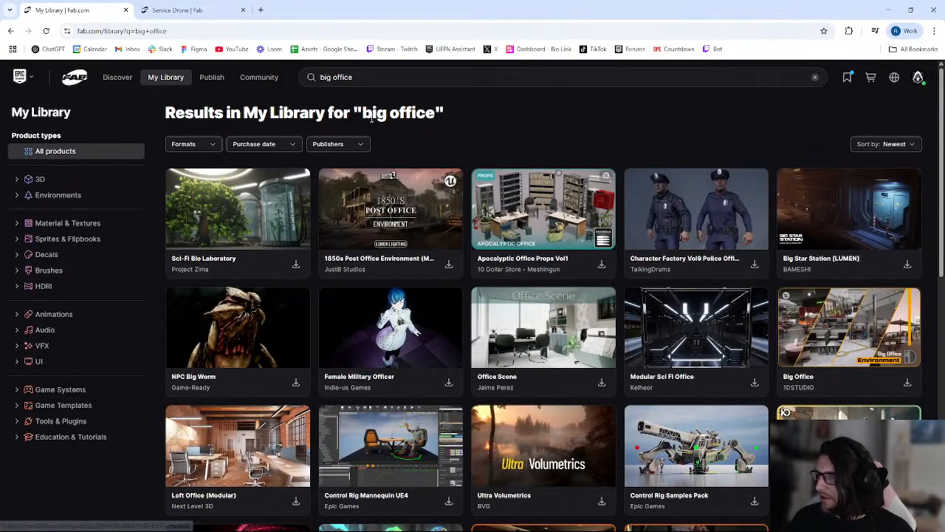
- Open the Big Office listing from the library results, select its web address, and briefly check the Game Jam section in FigJam
{"action": "left_click", "coordinate": [835, 328]}
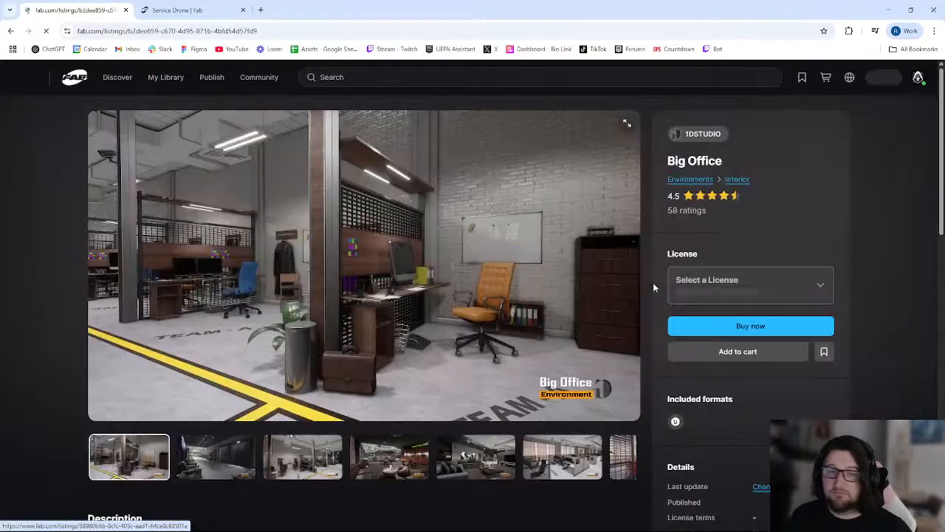
{"action": "left_click", "coordinate": [183, 31]}
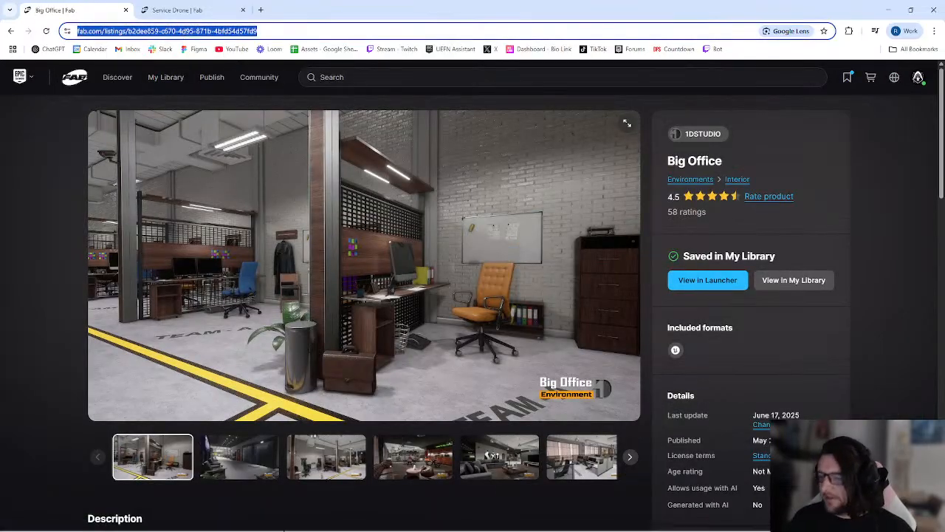
{"action": "left_click", "coordinate": [254, 521]}
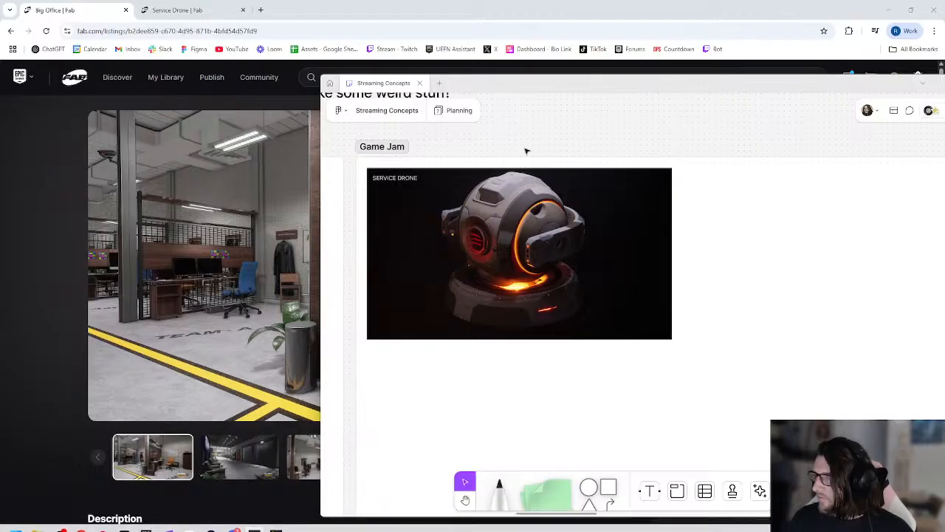
{"action": "left_click", "coordinate": [23, 189]}
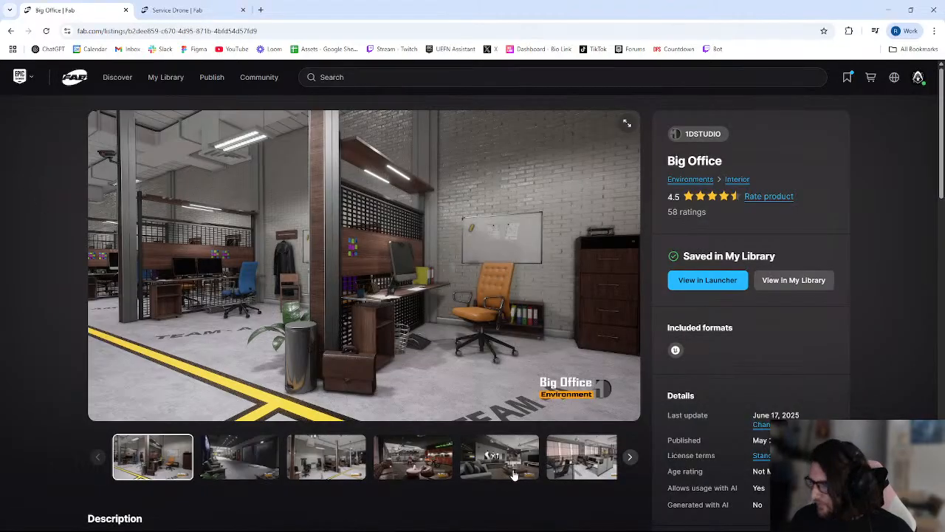
- Advance the Big Office gallery to the white corridor image with fire extinguishers and a printer, and take a screen snip of it
{"action": "left_click", "coordinate": [630, 458]}
{"action": "left_click", "coordinate": [630, 458]}
{"action": "left_click", "coordinate": [630, 458]}
{"action": "left_click", "coordinate": [630, 458]}
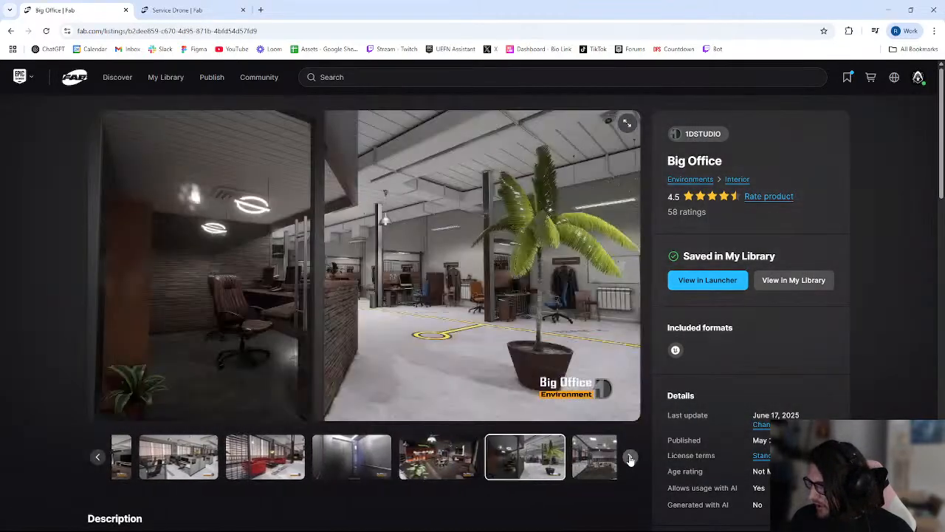
{"action": "left_click", "coordinate": [630, 458]}
{"action": "left_click", "coordinate": [630, 458]}
{"action": "left_click", "coordinate": [630, 458]}
{"action": "left_click", "coordinate": [630, 458]}
{"action": "left_click", "coordinate": [629, 458]}
{"action": "left_click", "coordinate": [630, 458]}
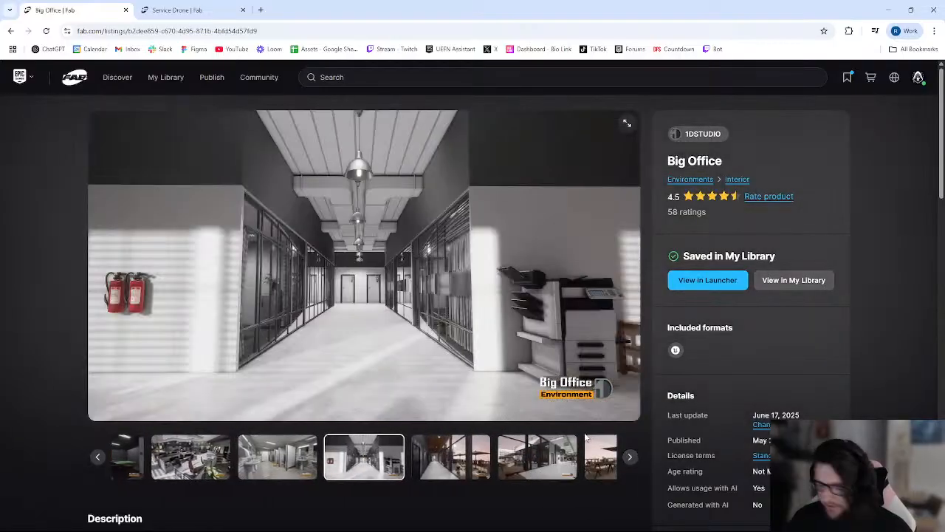
{"action": "key", "text": "super+shift+s"}
{"action": "left_click_drag", "start_coordinate": [102, 116], "coordinate": [629, 411]}
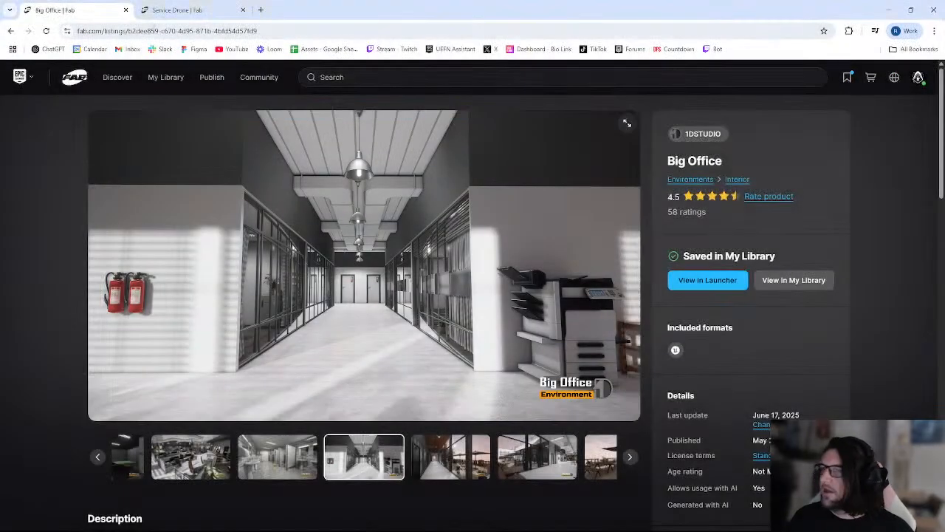
- Switch to FigJam and paste the Big Office corridor snip beside the drone image in the Game Jam section
{"action": "left_click", "coordinate": [177, 10]}
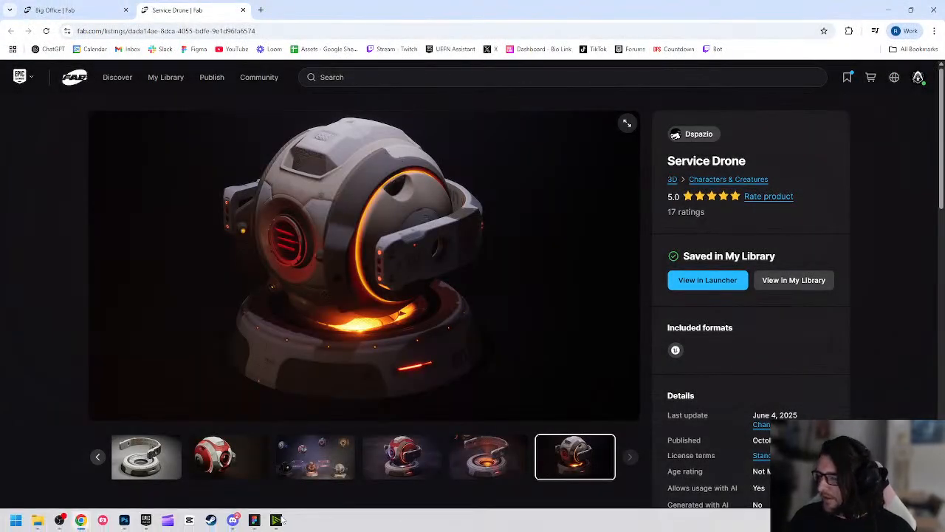
{"action": "left_click", "coordinate": [255, 520]}
{"action": "key", "text": "ctrl+v"}
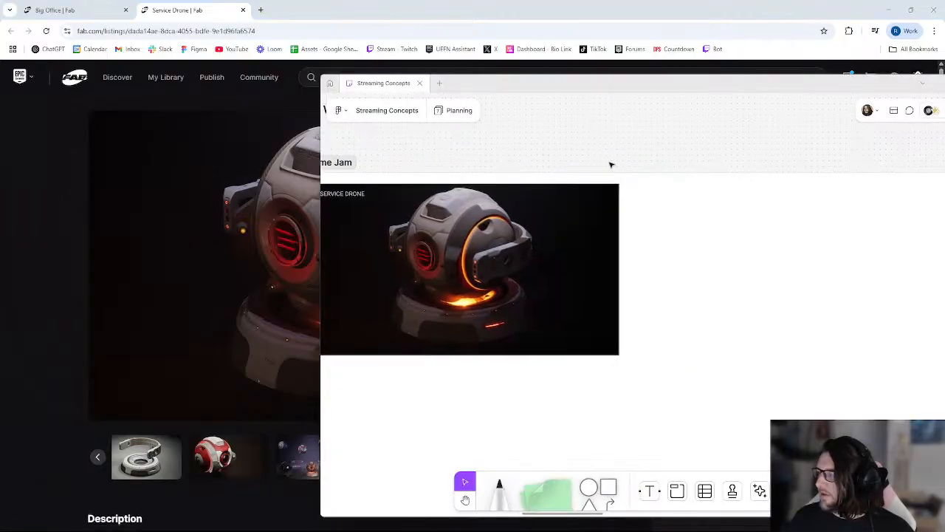
- Duplicate the SERVICE DRONE label onto the upper-left corner of the corridor image and change its text to BIG OFFICE
{"action": "left_click", "coordinate": [370, 201]}
{"action": "mouse_move", "coordinate": [368, 203]}
{"action": "left_mouse_down"}
{"action": "mouse_move", "coordinate": [405, 206]}
{"action": "mouse_move", "coordinate": [362, 207]}
{"action": "left_mouse_up"}
{"action": "key", "text": "Delete"}
{"action": "key", "text": "ctrl+z"}
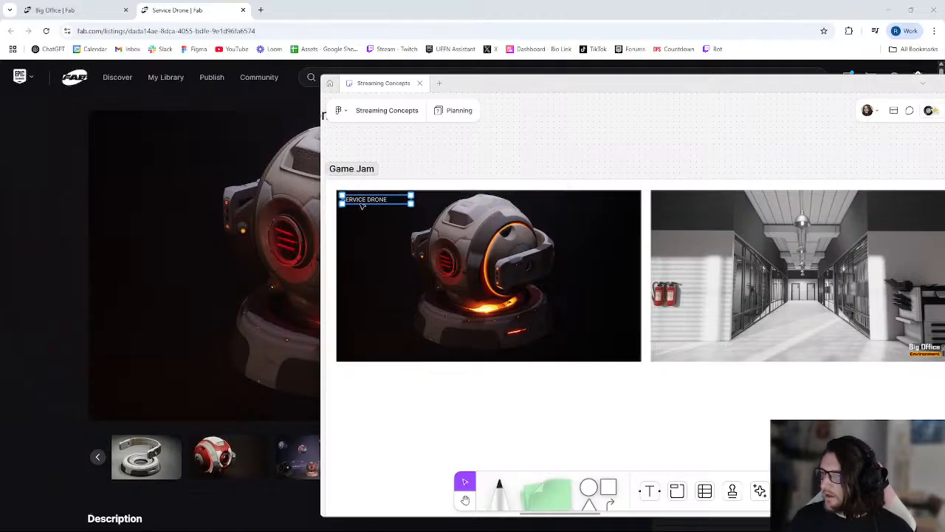
{"action": "key", "text": "ctrl+d"}
{"action": "left_click", "coordinate": [396, 209]}
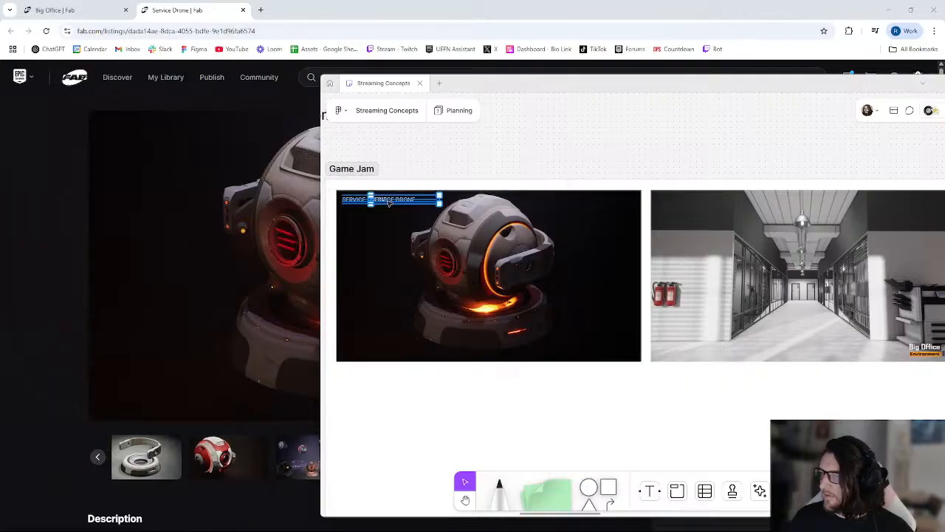
{"action": "left_click_drag", "start_coordinate": [396, 209], "coordinate": [676, 209]}
{"action": "double_click", "coordinate": [680, 206]}
{"action": "type", "text": "BIG OFFICE"}
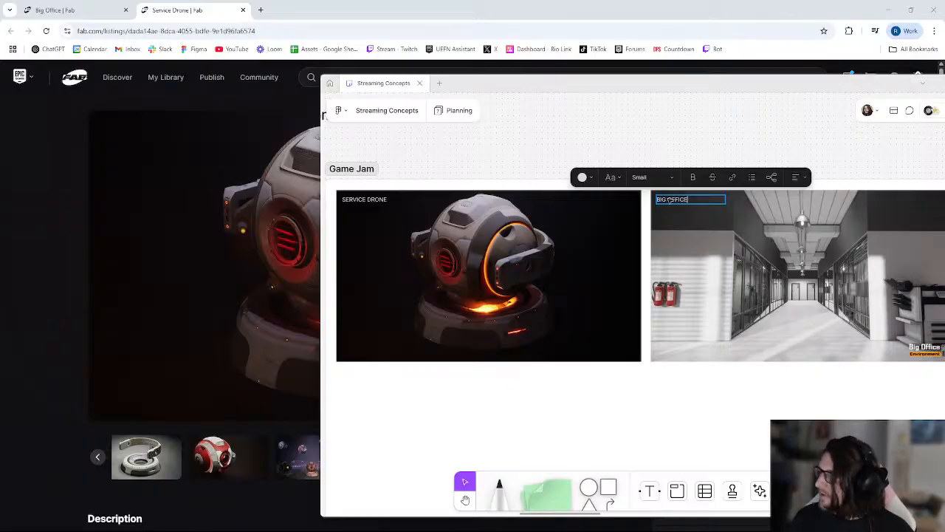
{"action": "left_click", "coordinate": [667, 129]}
- Switch to the browser, close the Service Drone page, and return to the My Library results from the Big Office listing
{"action": "middle_click_drag", "start_coordinate": [719, 156], "coordinate": [655, 187]}
{"action": "scroll", "coordinate": [705, 169], "scroll_direction": "down", "scroll_amount": 2, "text": "ctrl"}
{"action": "left_click", "coordinate": [758, 155]}
{"action": "left_click", "coordinate": [2, 180]}
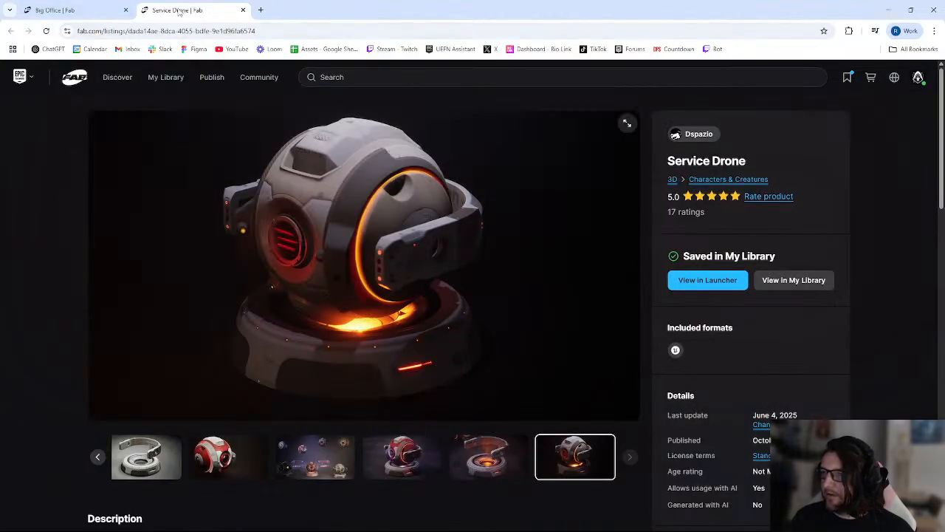
{"action": "middle_click", "coordinate": [179, 11]}
{"action": "left_click", "coordinate": [11, 31]}
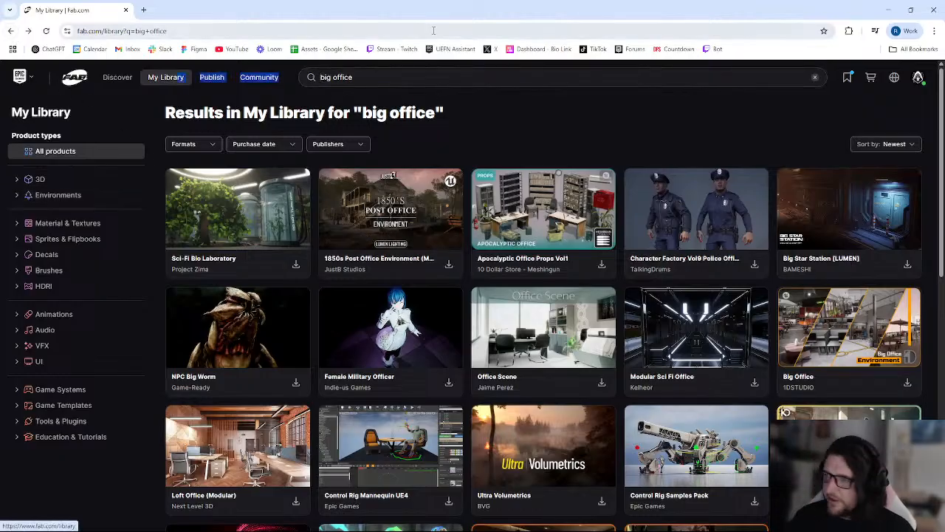
- Search My Library for "robot" across all product types
{"action": "left_click", "coordinate": [370, 79]}
{"action": "mouse_move", "coordinate": [243, 85]}
{"action": "type", "text": "robot"}
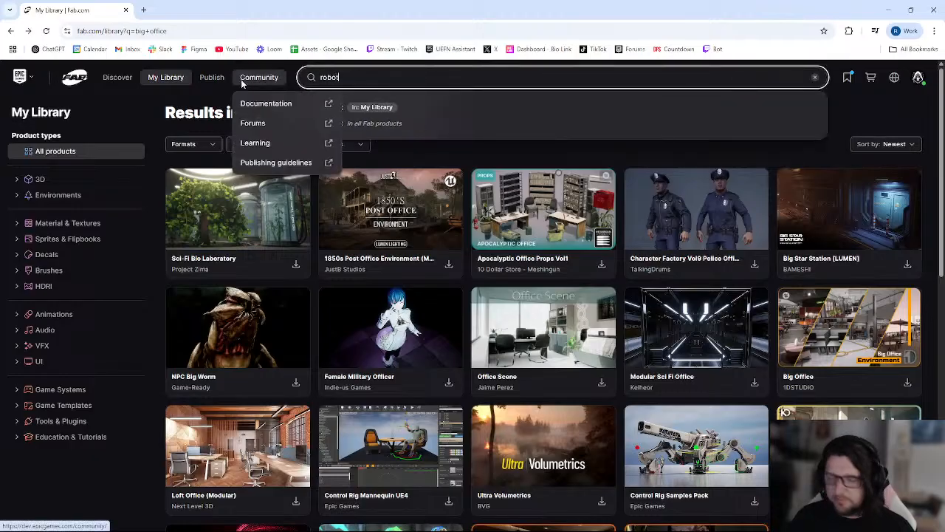
{"action": "key", "text": "Return"}
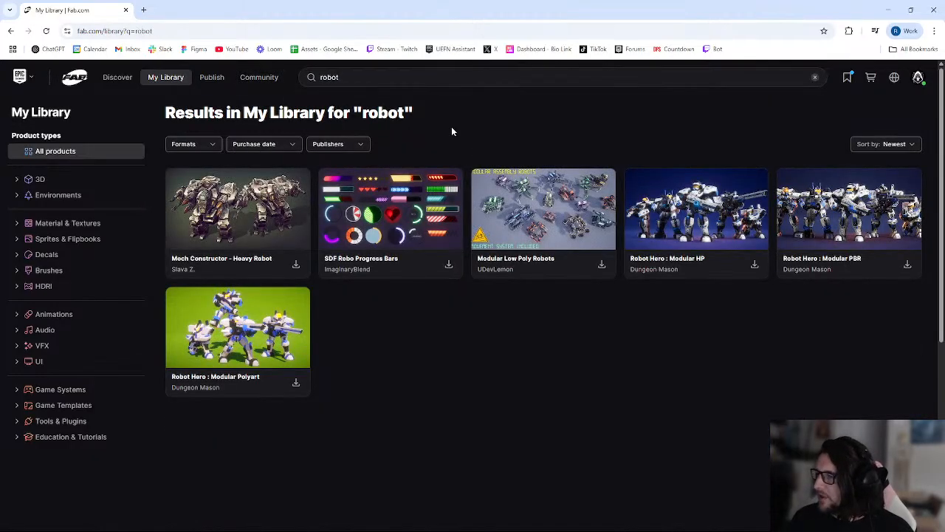
- Search My Library for "mech" in place of the robot search
{"action": "left_click", "coordinate": [307, 79]}
{"action": "type", "text": "mech"}
{"action": "key", "text": "Return"}
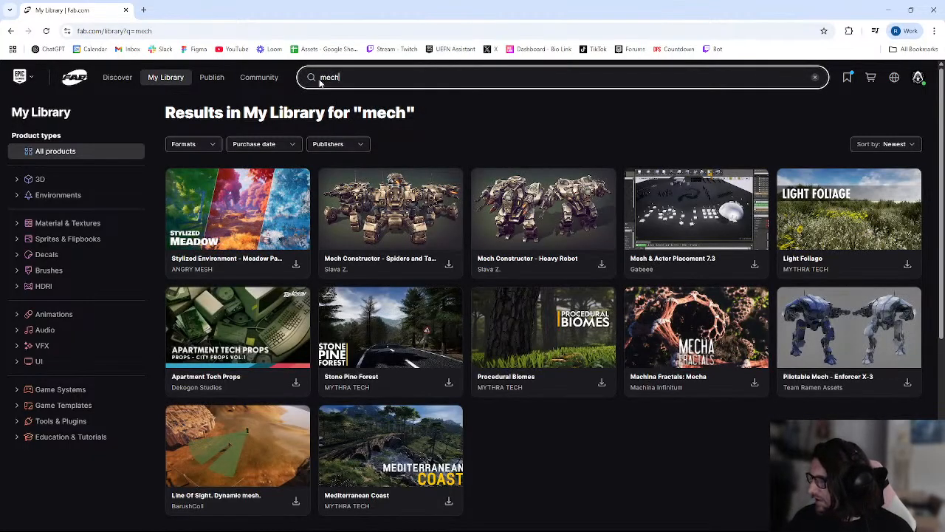
- Clear the mech search and show the full, unfiltered My Library
{"action": "left_click", "coordinate": [325, 78]}
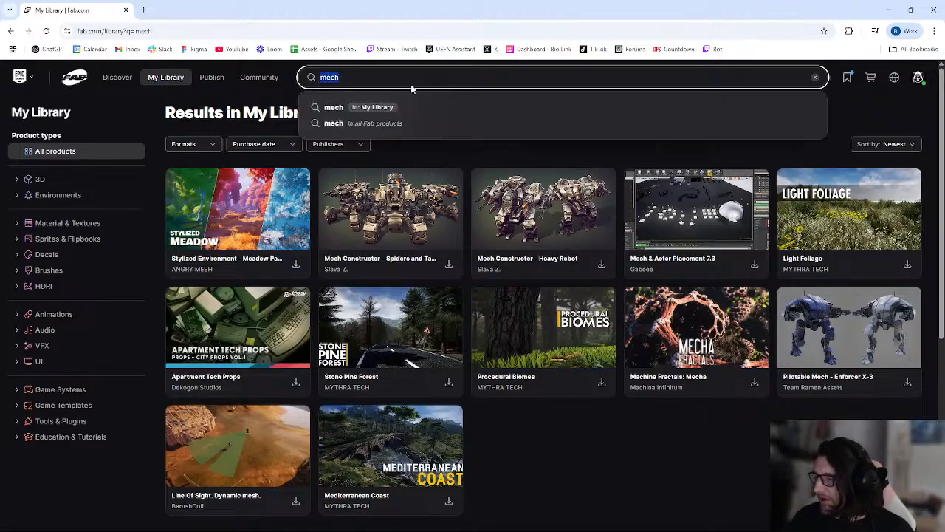
{"action": "key", "text": "BackSpace"}
{"action": "left_click", "coordinate": [59, 155]}
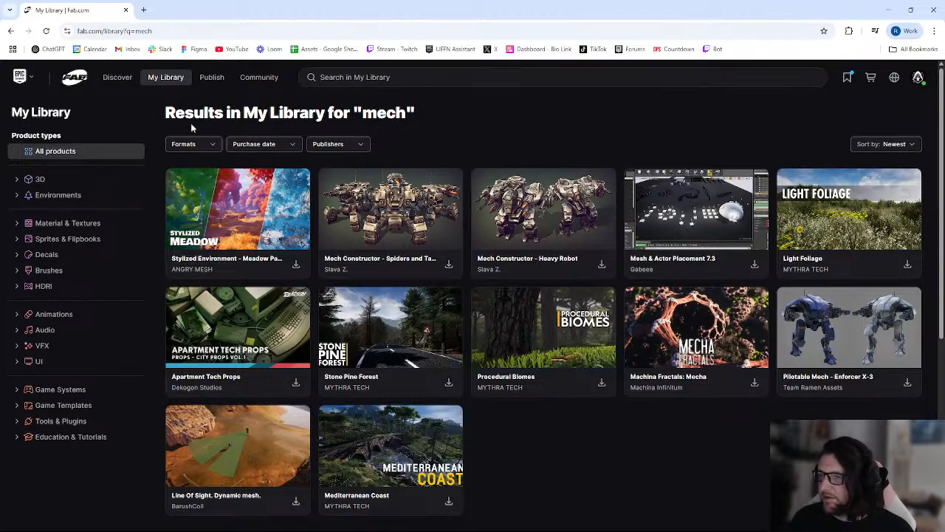
{"action": "left_click", "coordinate": [175, 82]}
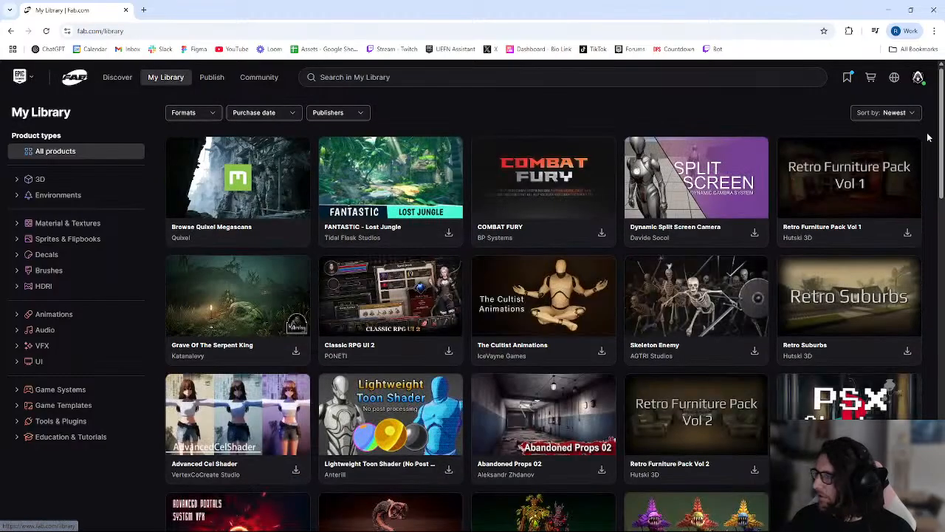
- Browse the unfiltered My Library from the newest assets down, examining the listings for robot, drone and environment packs suited to the game jam
{"action": "left_click_drag", "start_coordinate": [943, 131], "coordinate": [938, 454]}
{"action": "left_click_drag", "start_coordinate": [940, 307], "coordinate": [942, 130]}
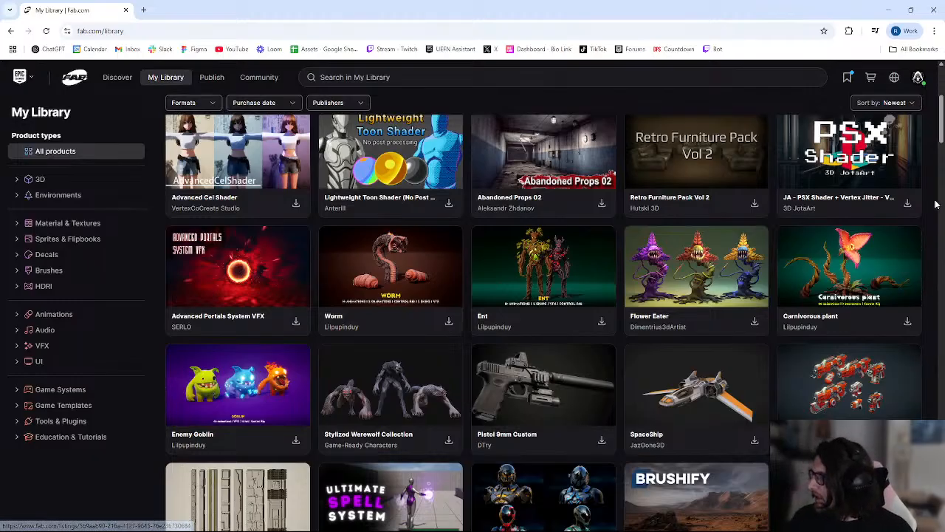
{"action": "scroll", "coordinate": [517, 393], "scroll_direction": "down", "scroll_amount": 1}
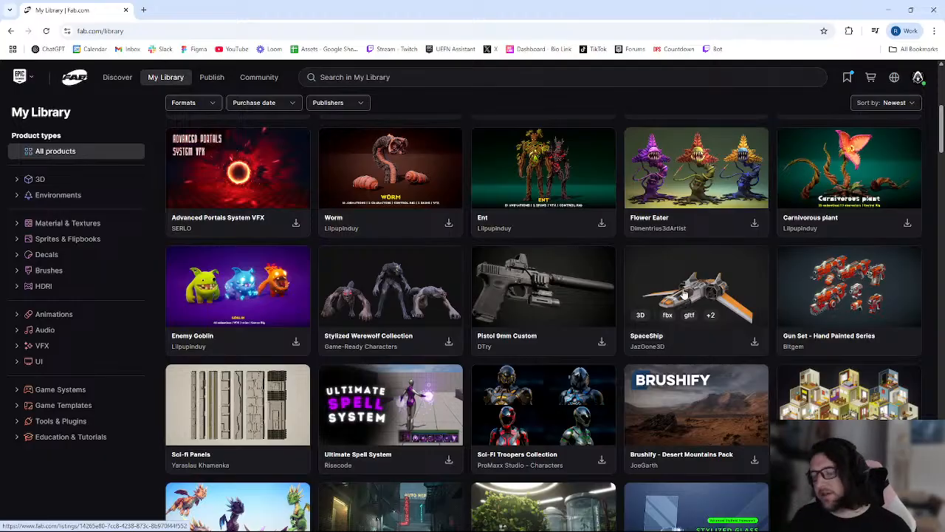
{"action": "scroll", "coordinate": [680, 296], "scroll_direction": "down", "scroll_amount": 2}
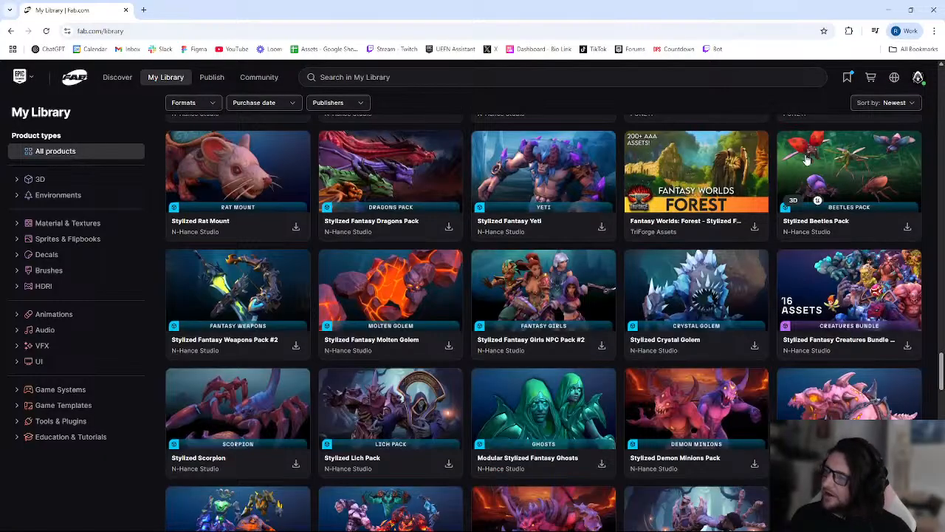
{"action": "left_click_drag", "start_coordinate": [940, 373], "coordinate": [941, 403]}
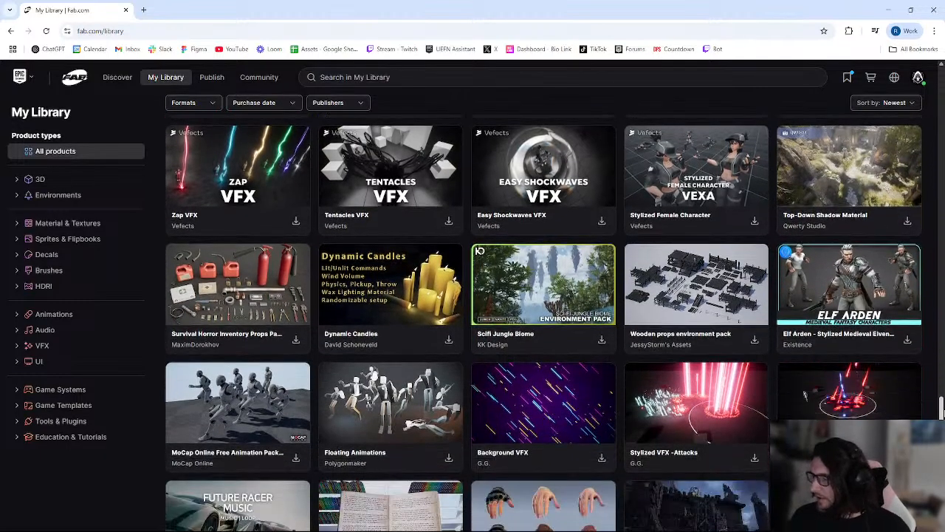
{"action": "scroll", "coordinate": [941, 410], "scroll_direction": "down", "scroll_amount": 4}
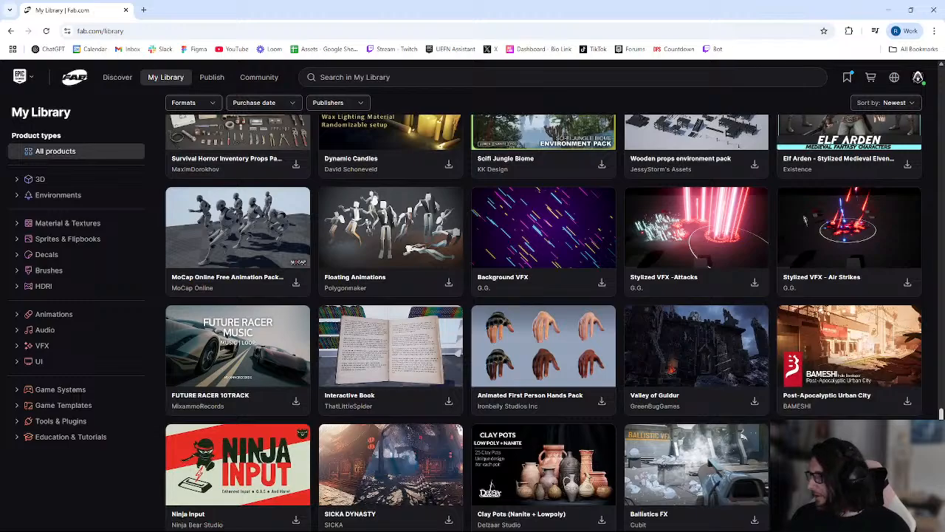
{"action": "scroll", "coordinate": [941, 405], "scroll_direction": "down", "scroll_amount": 4}
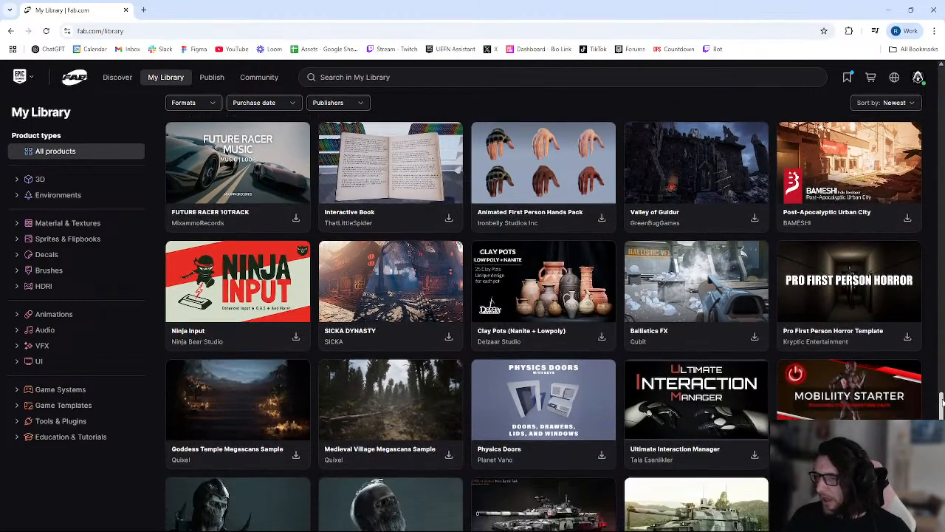
{"action": "scroll", "coordinate": [940, 410], "scroll_direction": "down", "scroll_amount": 5}
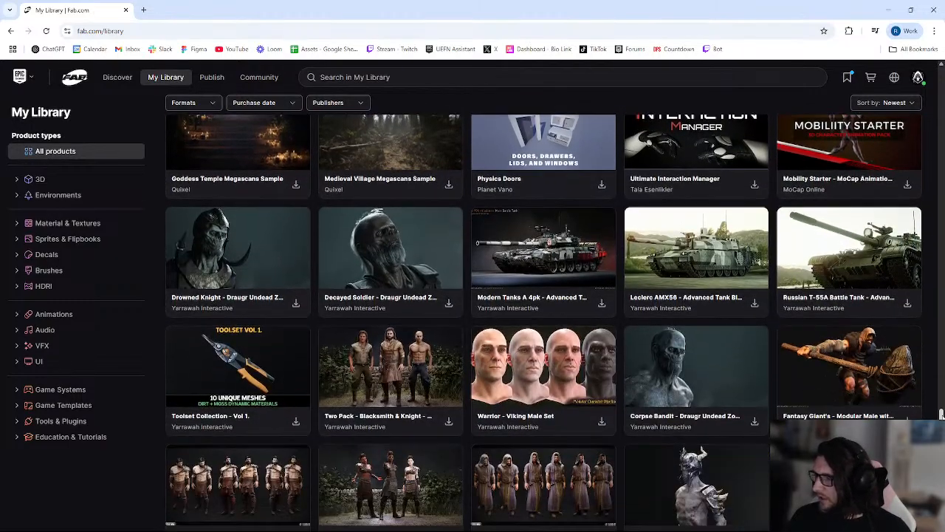
{"action": "scroll", "coordinate": [941, 410], "scroll_direction": "down", "scroll_amount": 4}
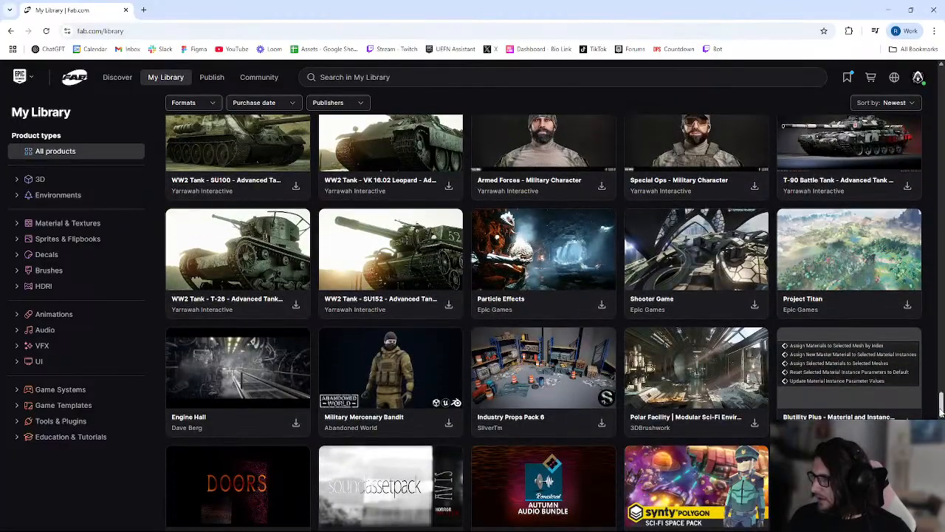
{"action": "scroll", "coordinate": [941, 405], "scroll_direction": "down", "scroll_amount": 6}
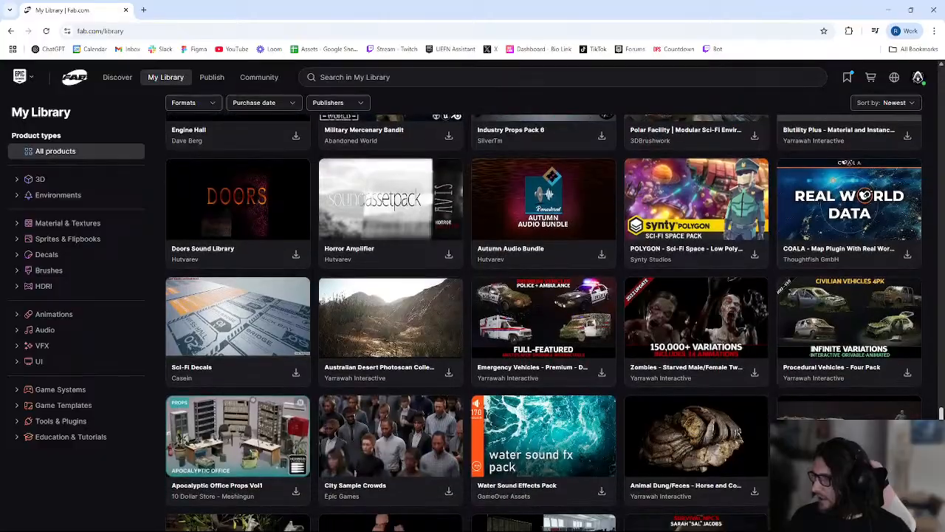
{"action": "scroll", "coordinate": [941, 418], "scroll_direction": "down", "scroll_amount": 11}
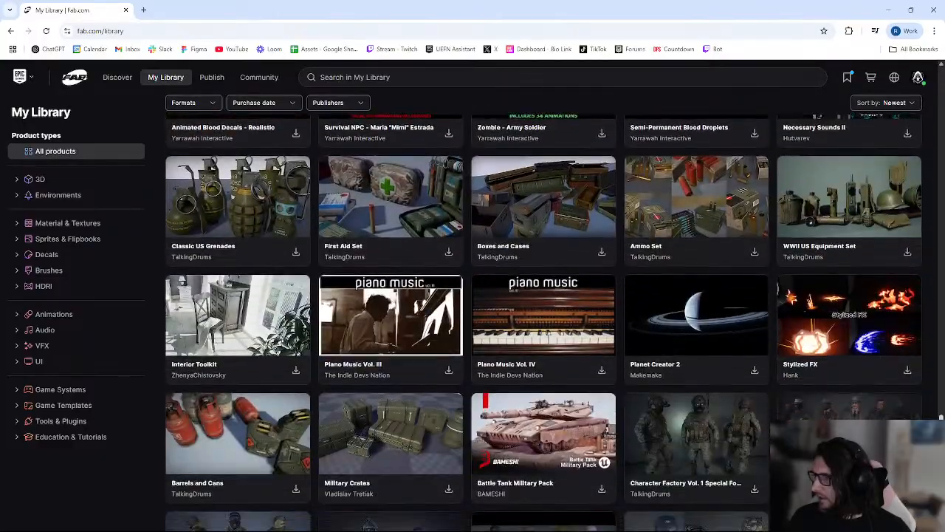
{"action": "scroll", "coordinate": [627, 339], "scroll_direction": "down", "scroll_amount": 6}
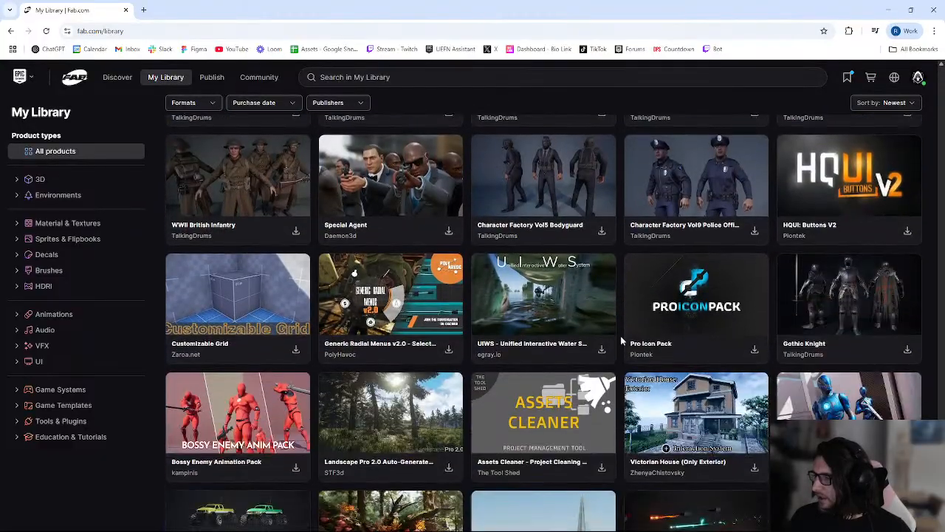
{"action": "scroll", "coordinate": [628, 341], "scroll_direction": "down", "scroll_amount": 5}
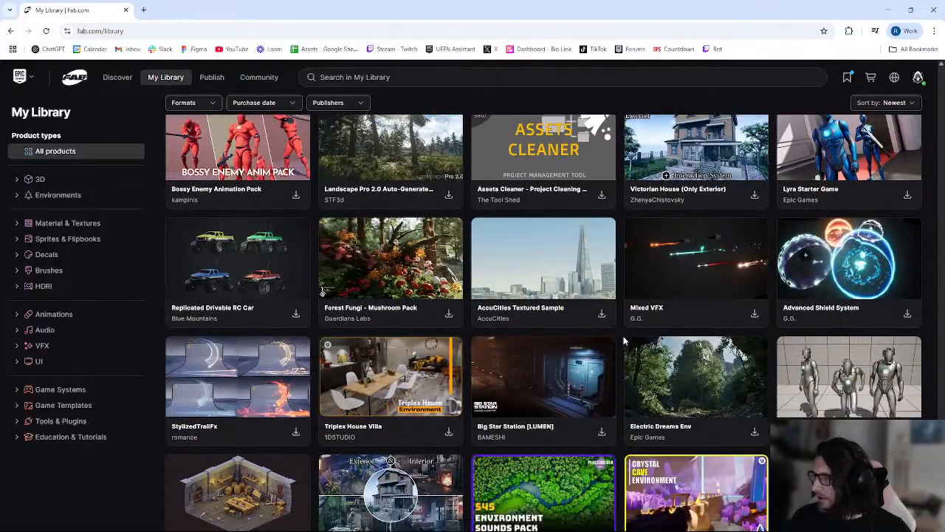
{"action": "scroll", "coordinate": [624, 342], "scroll_direction": "down", "scroll_amount": 7}
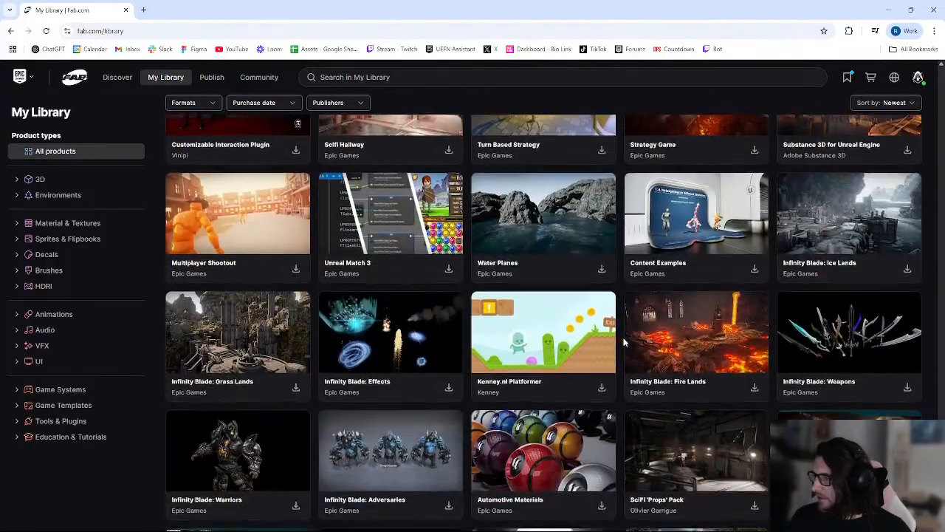
{"action": "scroll", "coordinate": [624, 342], "scroll_direction": "down", "scroll_amount": 9}
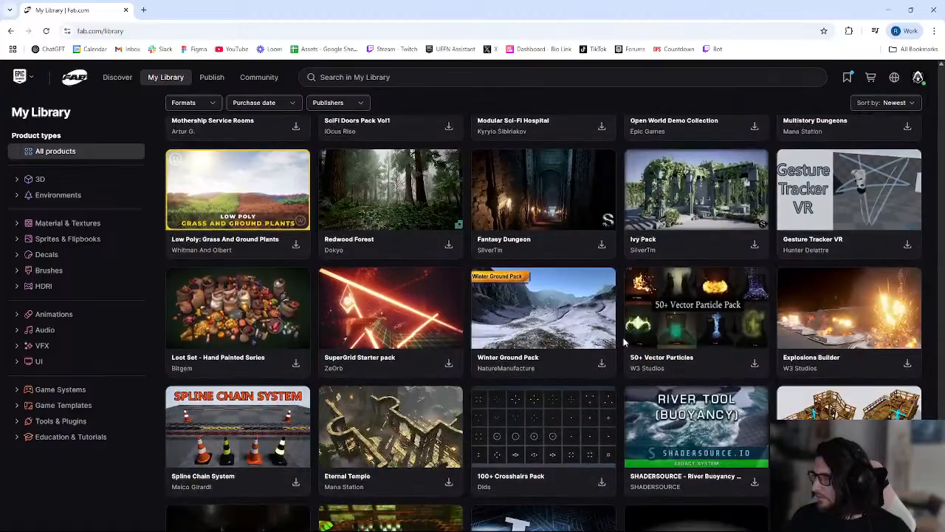
{"action": "scroll", "coordinate": [624, 341], "scroll_direction": "down", "scroll_amount": 8}
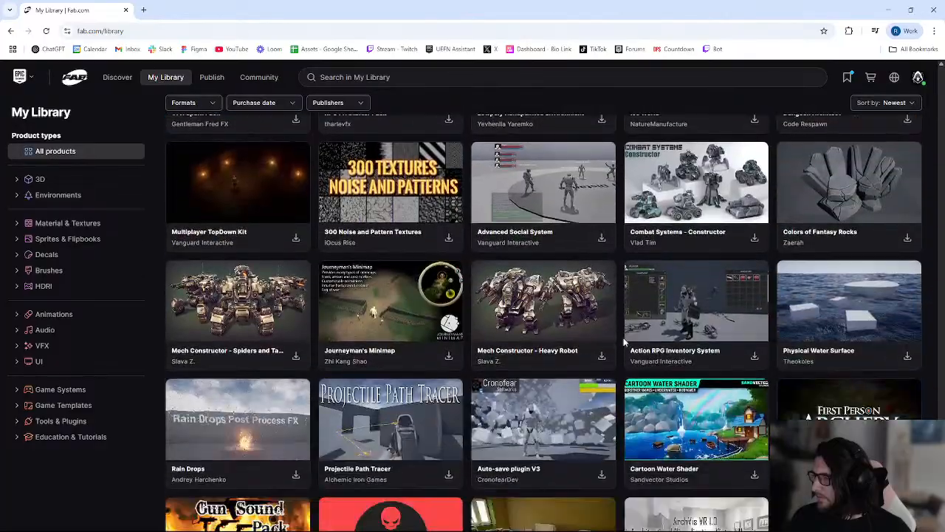
{"action": "scroll", "coordinate": [624, 341], "scroll_direction": "down", "scroll_amount": 8}
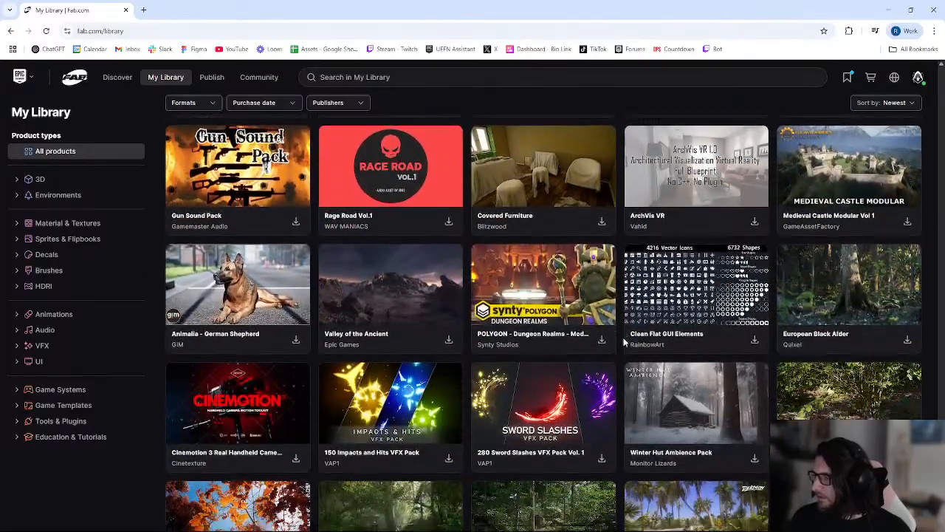
{"action": "scroll", "coordinate": [624, 341], "scroll_direction": "down", "scroll_amount": 9}
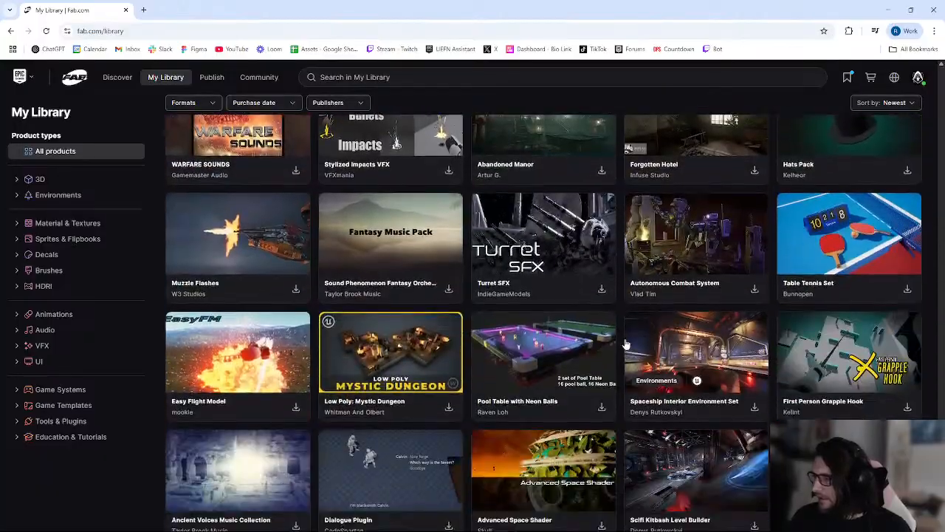
{"action": "scroll", "coordinate": [628, 345], "scroll_direction": "down", "scroll_amount": 4}
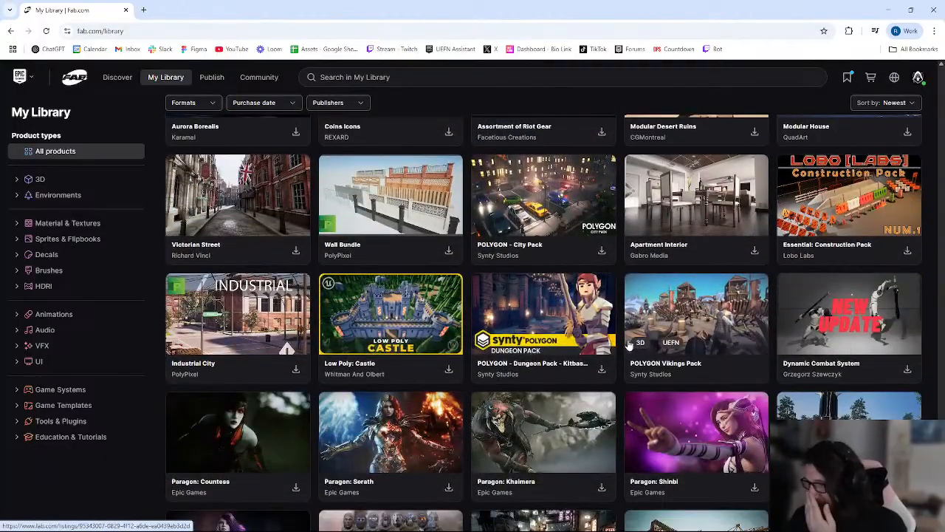
{"action": "scroll", "coordinate": [628, 346], "scroll_direction": "down", "scroll_amount": 2}
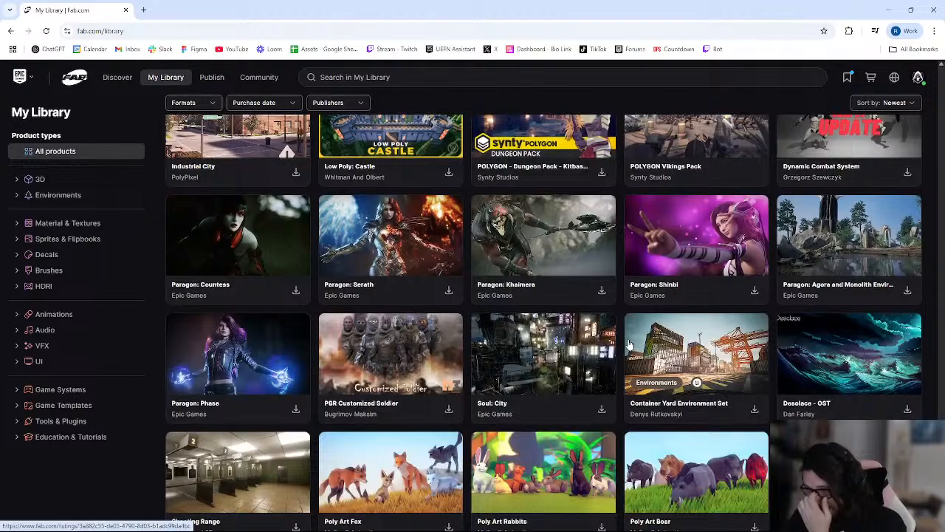
{"action": "scroll", "coordinate": [632, 338], "scroll_direction": "down", "scroll_amount": 4}
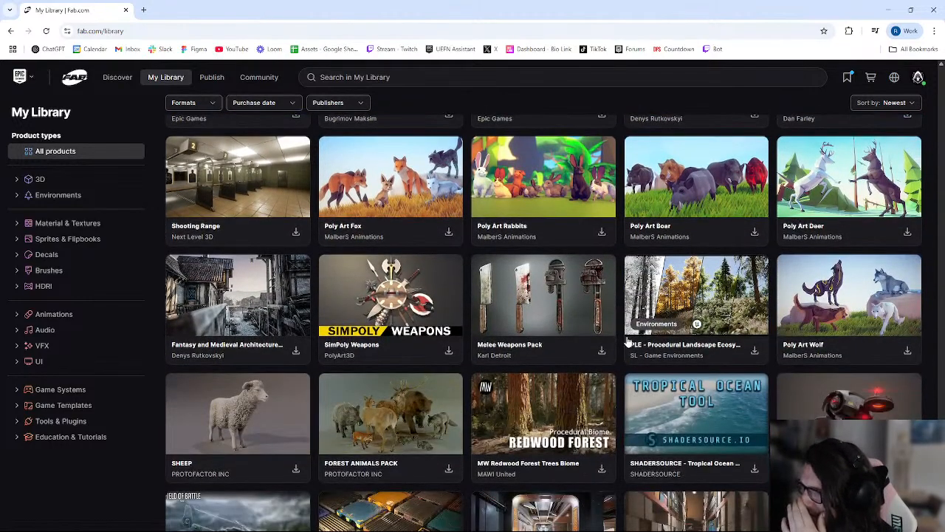
{"action": "scroll", "coordinate": [628, 341], "scroll_direction": "down", "scroll_amount": 3}
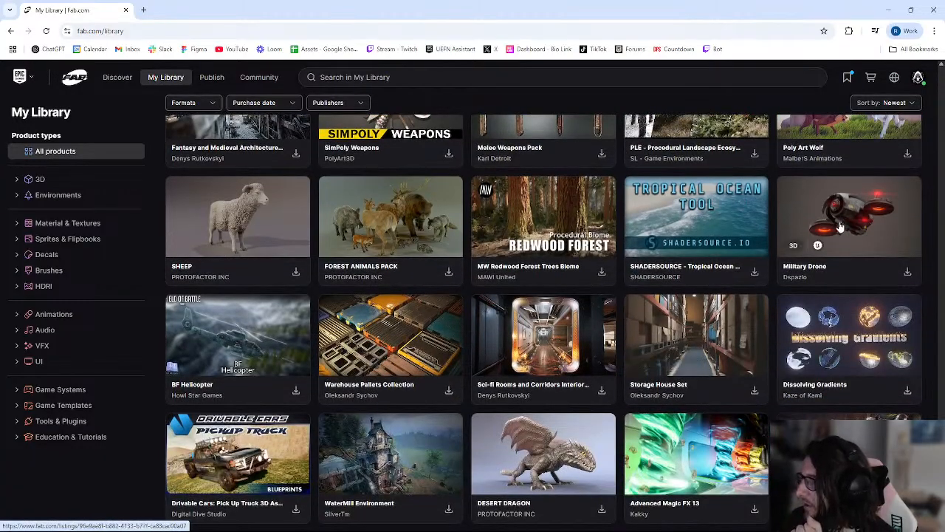
{"action": "scroll", "coordinate": [839, 222], "scroll_direction": "down", "scroll_amount": 3}
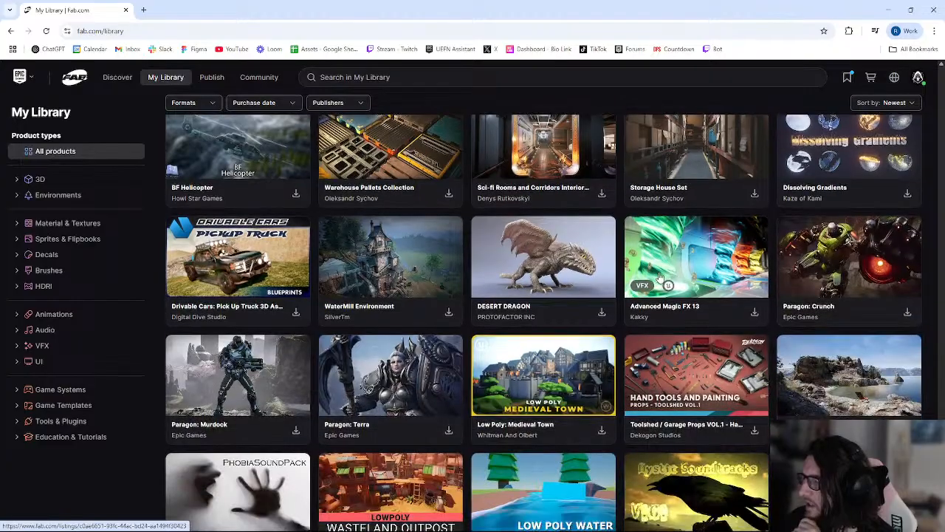
- Open the Military Drone listing in a separate tab, examine its preview images, and close it to return to My Library
{"action": "scroll", "coordinate": [839, 210], "scroll_direction": "up", "scroll_amount": 3}
{"action": "middle_click", "coordinate": [836, 223]}
{"action": "left_click", "coordinate": [213, 19]}
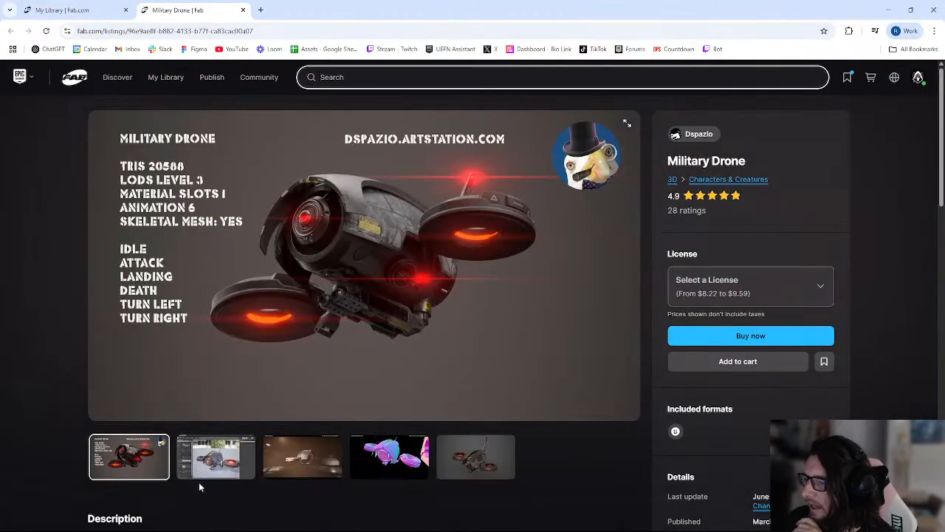
{"action": "left_click", "coordinate": [209, 464]}
{"action": "left_click", "coordinate": [150, 468]}
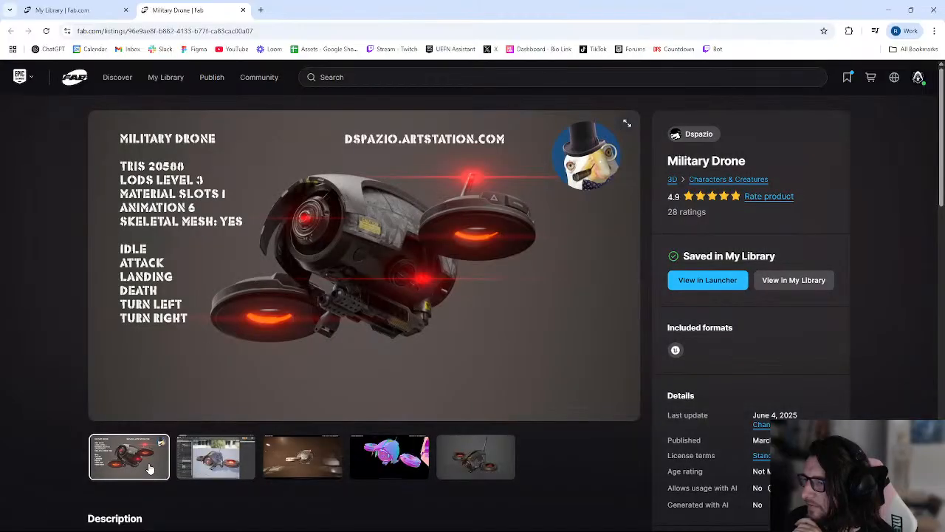
{"action": "middle_click", "coordinate": [218, 15]}
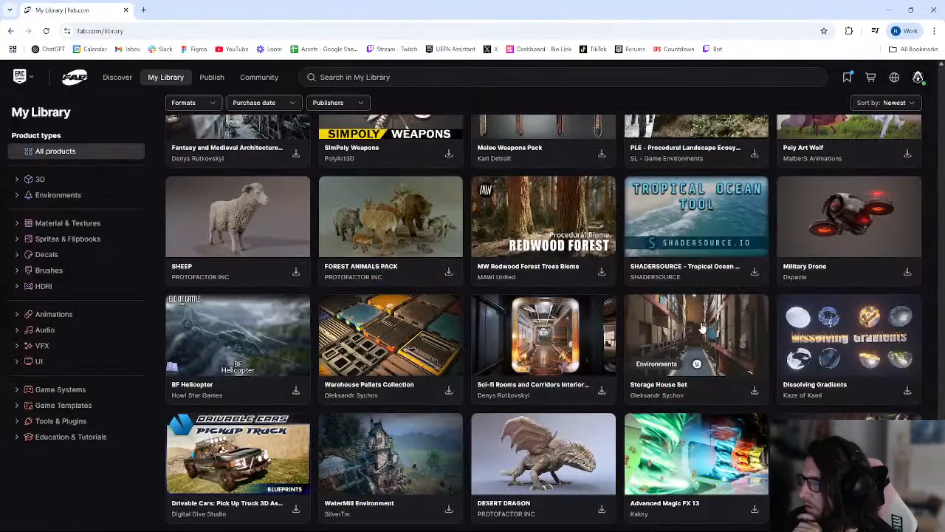
- Examine the older My Library listings below Military Drone for robot characters and environments that suit the game jam
{"action": "scroll", "coordinate": [619, 315], "scroll_direction": "down", "scroll_amount": 4}
{"action": "scroll", "coordinate": [616, 318], "scroll_direction": "down", "scroll_amount": 3}
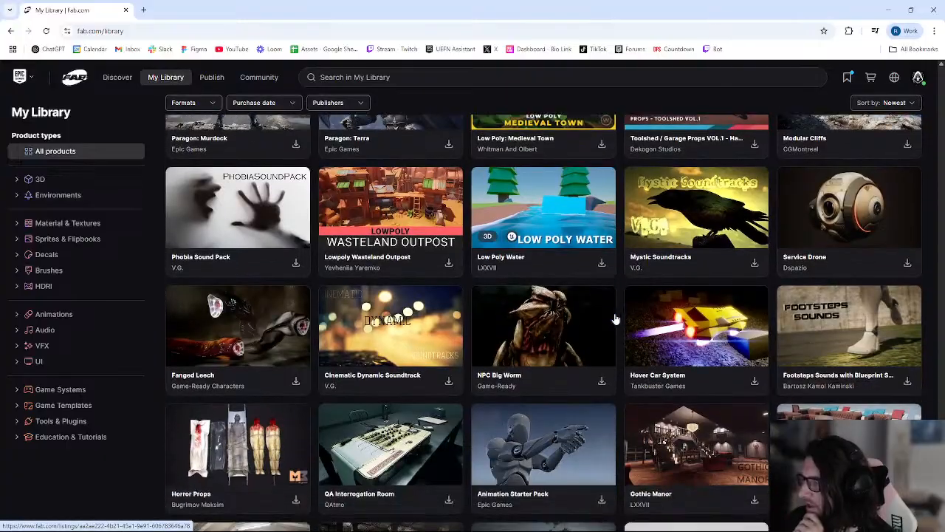
{"action": "scroll", "coordinate": [618, 319], "scroll_direction": "down", "scroll_amount": 1}
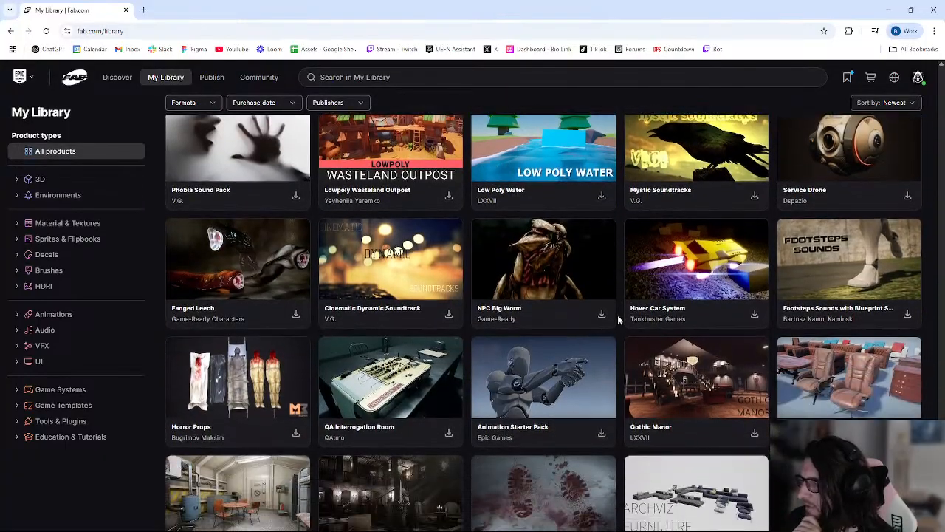
{"action": "scroll", "coordinate": [553, 282], "scroll_direction": "down", "scroll_amount": 2}
{"action": "scroll", "coordinate": [553, 282], "scroll_direction": "down", "scroll_amount": 3}
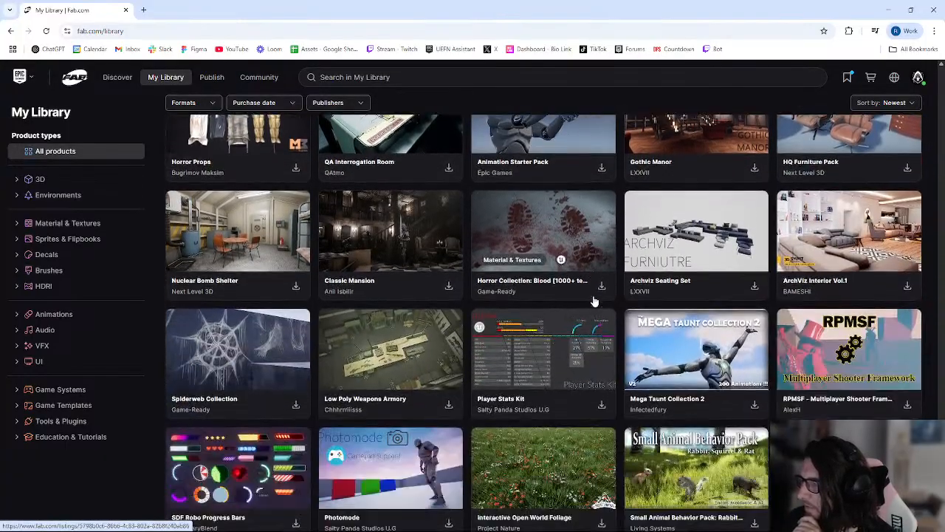
{"action": "scroll", "coordinate": [594, 303], "scroll_direction": "down", "scroll_amount": 3}
{"action": "scroll", "coordinate": [594, 303], "scroll_direction": "down", "scroll_amount": 2}
{"action": "scroll", "coordinate": [594, 302], "scroll_direction": "down", "scroll_amount": 2}
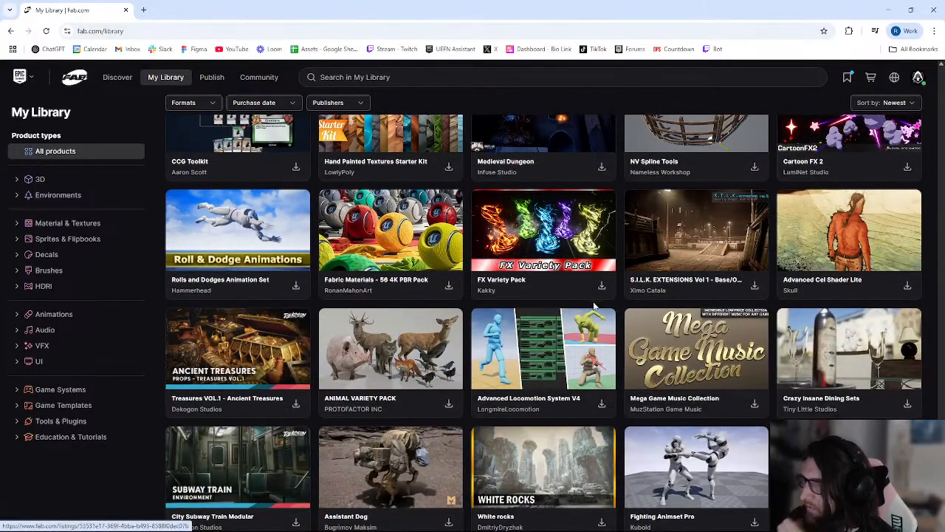
{"action": "scroll", "coordinate": [602, 310], "scroll_direction": "down", "scroll_amount": 7}
{"action": "scroll", "coordinate": [612, 322], "scroll_direction": "down", "scroll_amount": 4}
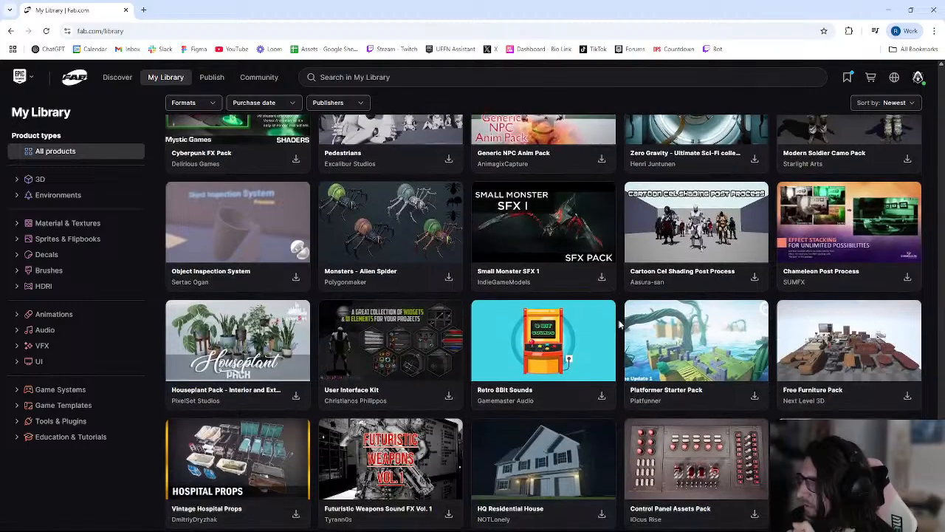
{"action": "scroll", "coordinate": [622, 324], "scroll_direction": "down", "scroll_amount": 4}
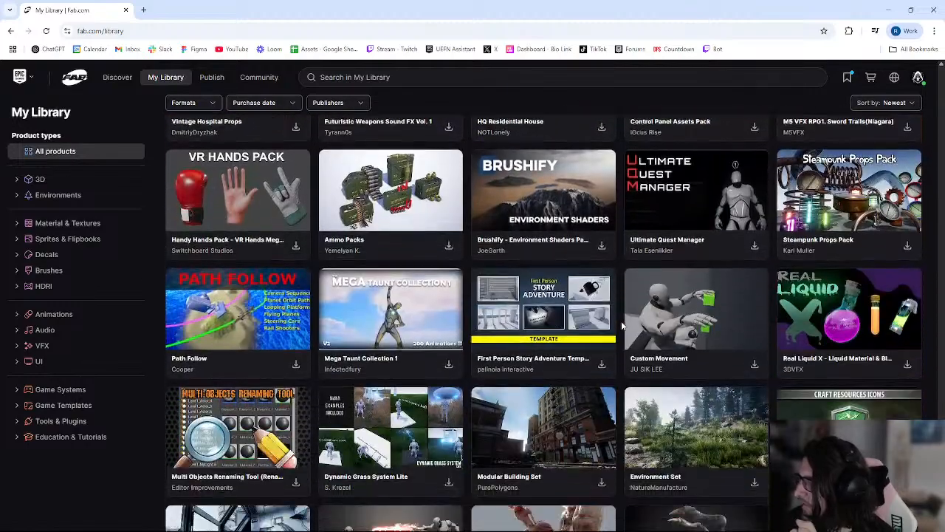
{"action": "scroll", "coordinate": [610, 341], "scroll_direction": "down", "scroll_amount": 6}
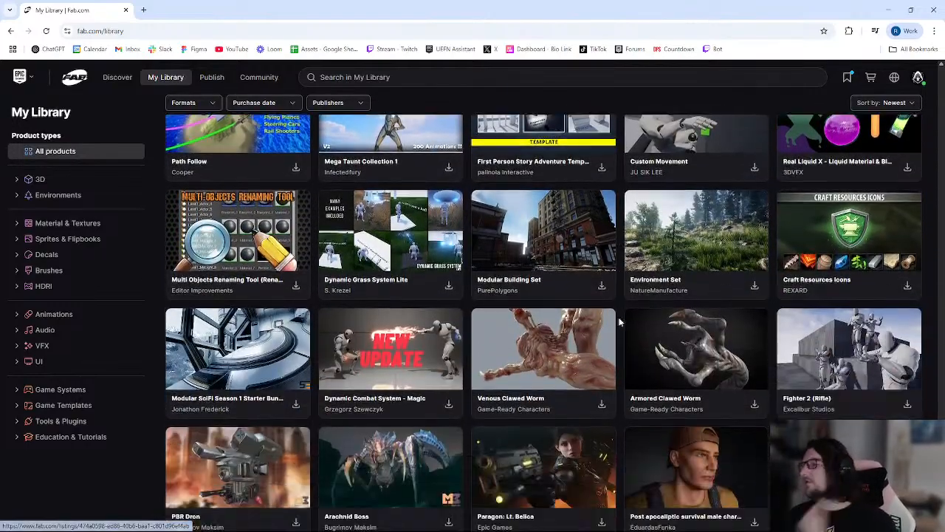
{"action": "scroll", "coordinate": [612, 326], "scroll_direction": "down", "scroll_amount": 5}
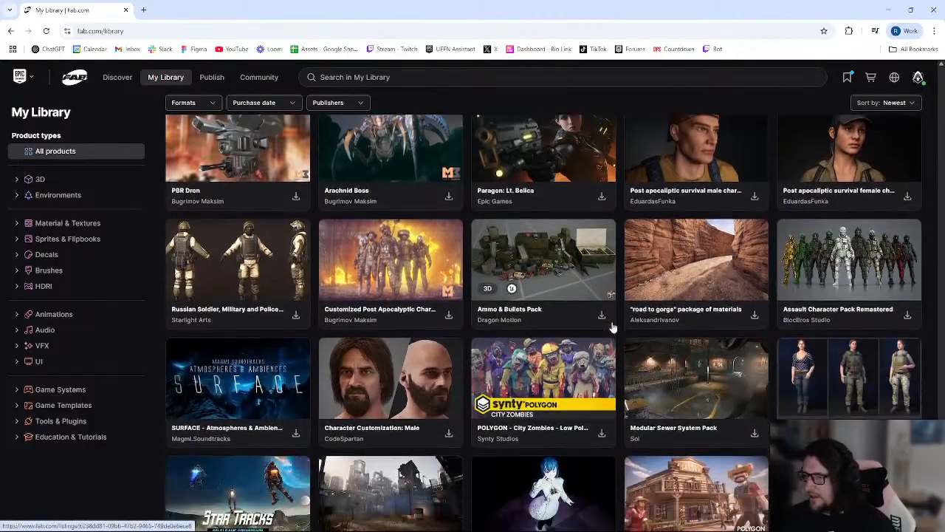
{"action": "scroll", "coordinate": [619, 336], "scroll_direction": "down", "scroll_amount": 4}
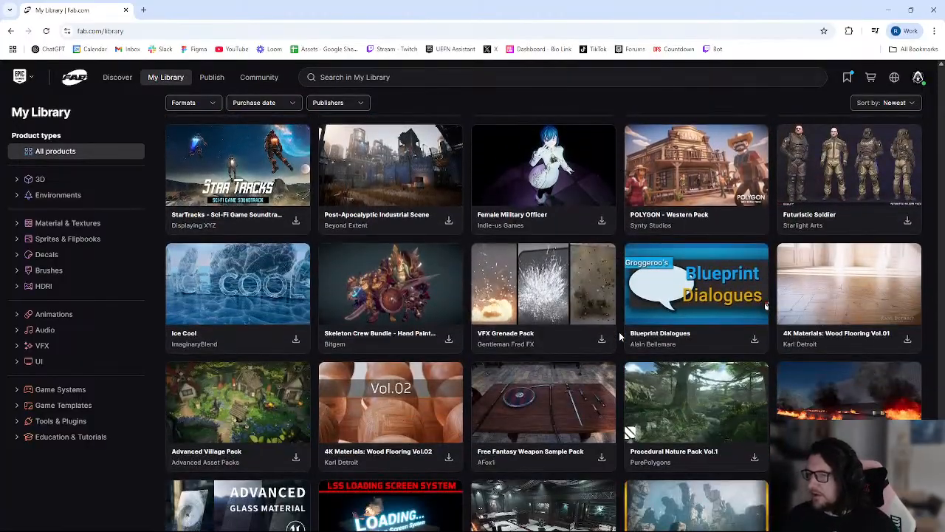
{"action": "scroll", "coordinate": [618, 333], "scroll_direction": "down", "scroll_amount": 2}
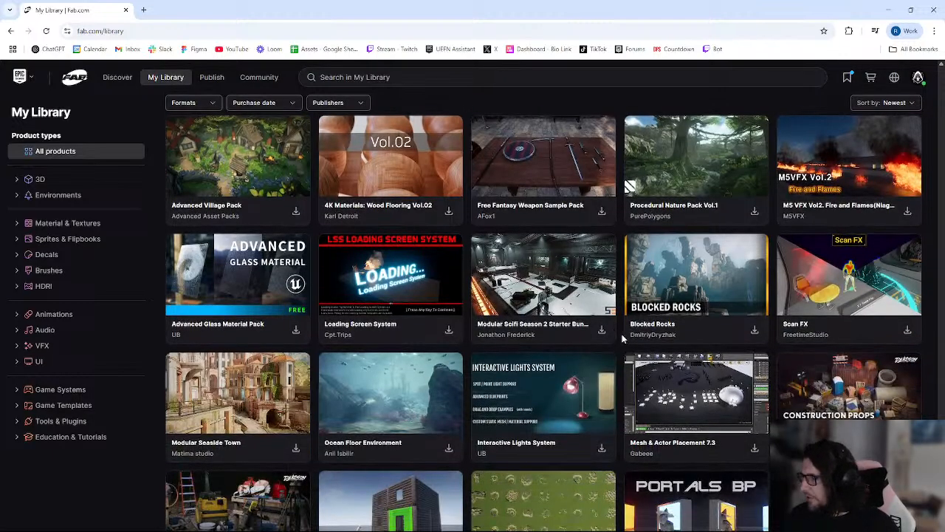
{"action": "scroll", "coordinate": [621, 334], "scroll_direction": "down", "scroll_amount": 1}
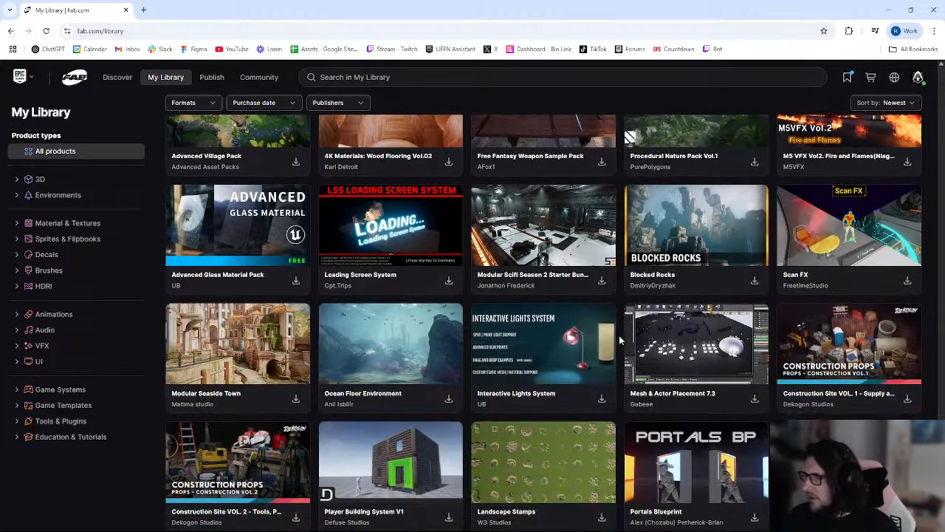
{"action": "scroll", "coordinate": [618, 339], "scroll_direction": "down", "scroll_amount": 6}
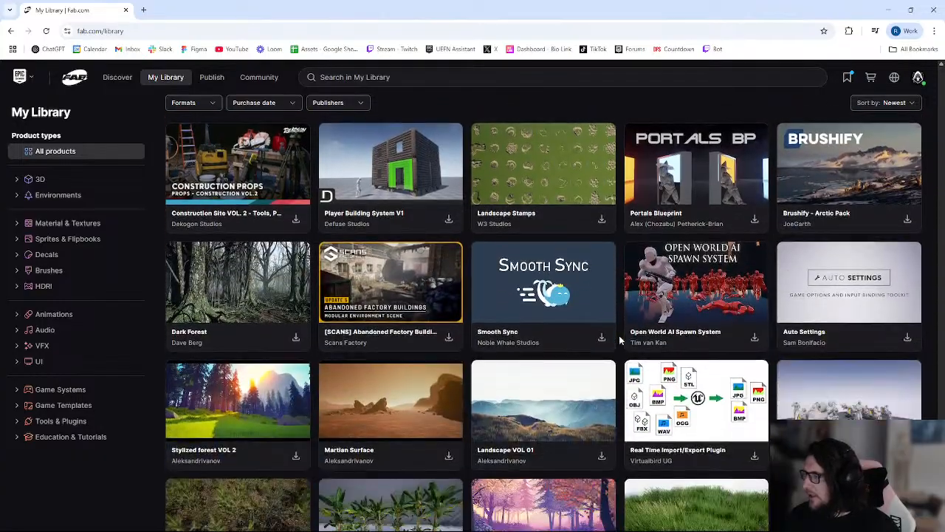
{"action": "scroll", "coordinate": [619, 338], "scroll_direction": "down", "scroll_amount": 9}
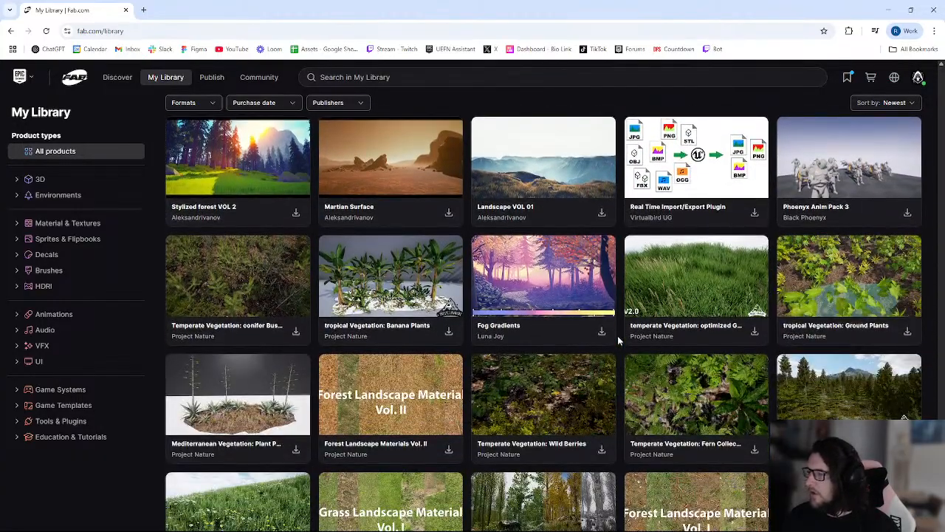
{"action": "scroll", "coordinate": [619, 338], "scroll_direction": "down", "scroll_amount": 9}
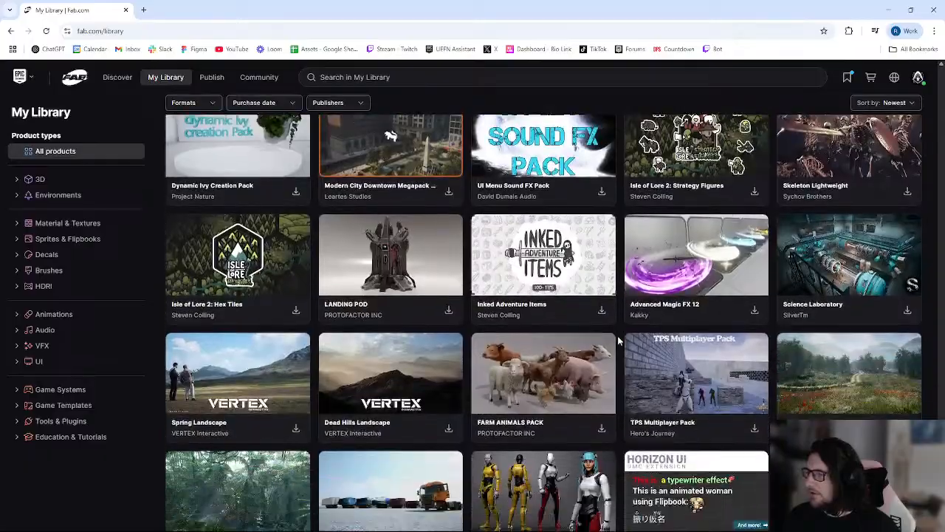
{"action": "scroll", "coordinate": [617, 335], "scroll_direction": "up", "scroll_amount": 2}
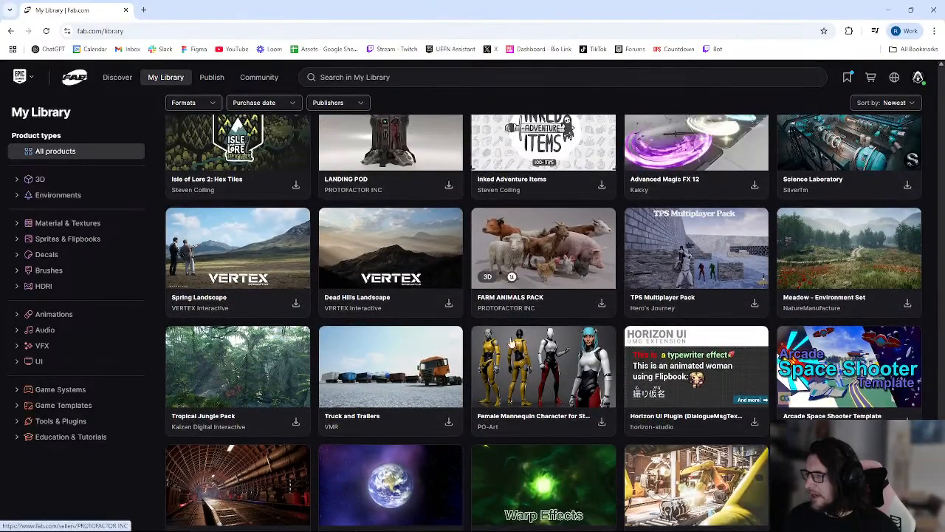
- Open the Female Mannequin Character for Stylized Female listing in a separate tab and examine its preview images through to the last one
{"action": "left_click", "coordinate": [494, 352]}
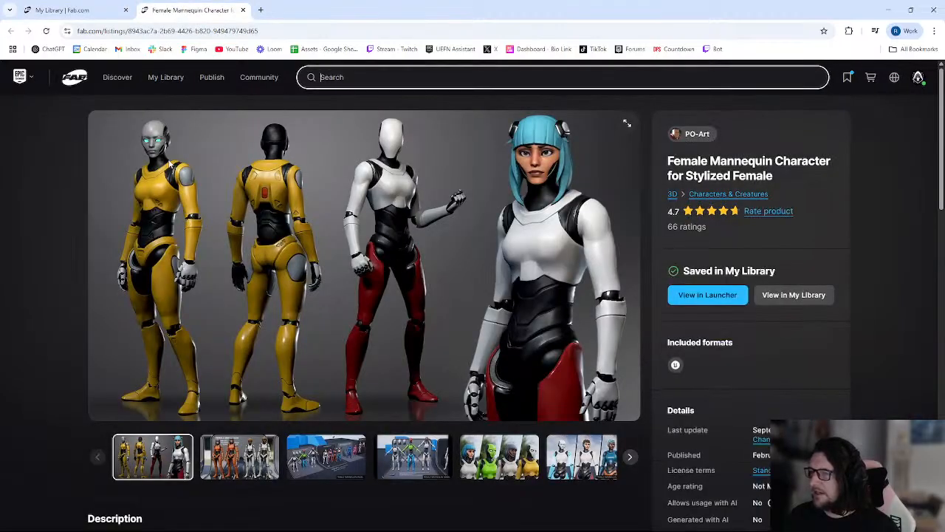
{"action": "left_click", "coordinate": [238, 468]}
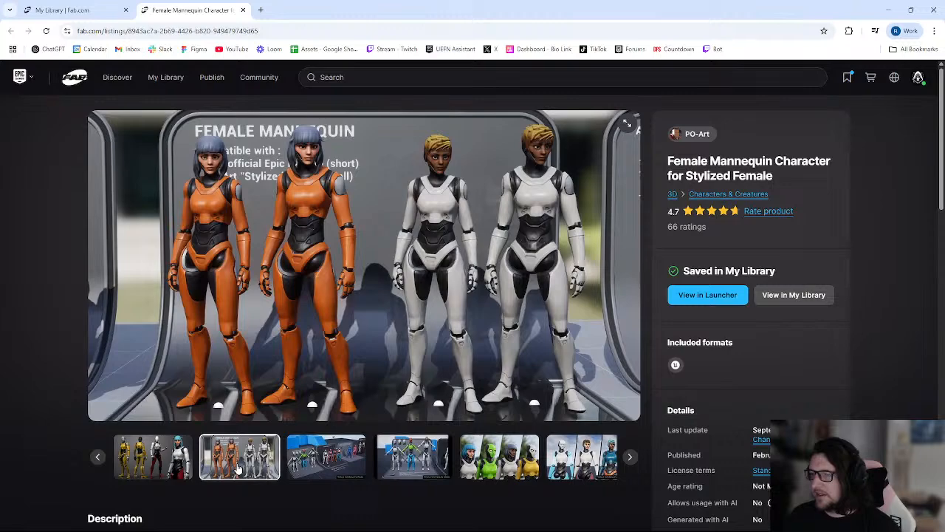
{"action": "left_click", "coordinate": [178, 455]}
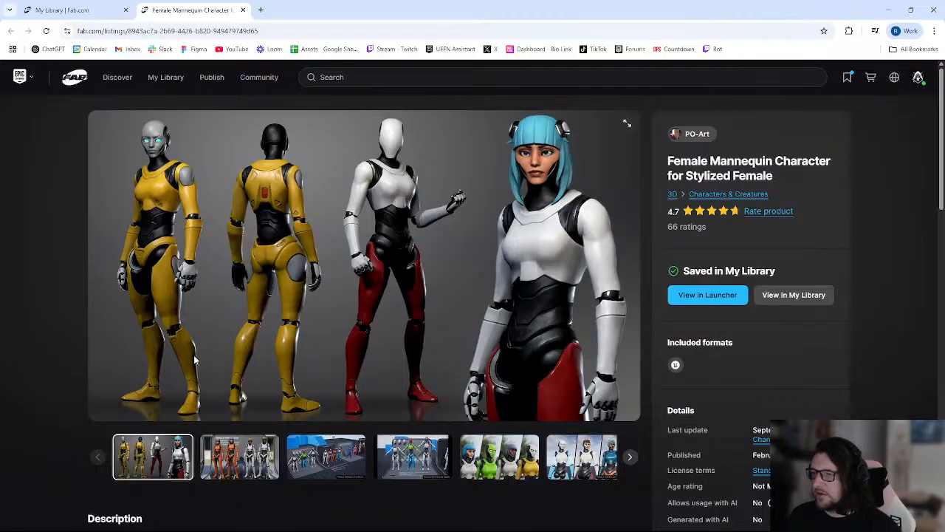
{"action": "left_click", "coordinate": [632, 458]}
{"action": "left_click", "coordinate": [631, 458]}
{"action": "left_click", "coordinate": [631, 459]}
{"action": "left_click", "coordinate": [631, 458]}
{"action": "left_click", "coordinate": [632, 459]}
{"action": "left_click", "coordinate": [631, 459]}
{"action": "left_click", "coordinate": [631, 459]}
{"action": "left_click", "coordinate": [631, 459]}
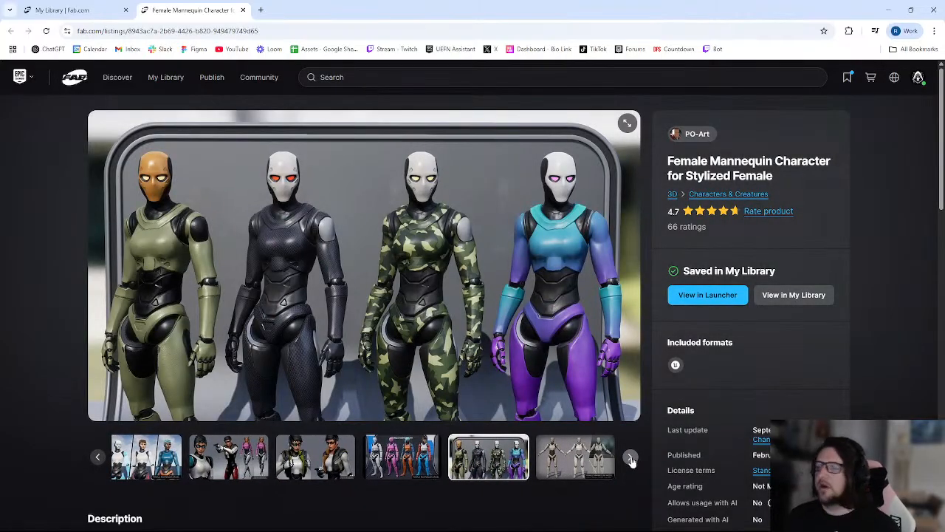
{"action": "left_click", "coordinate": [632, 459]}
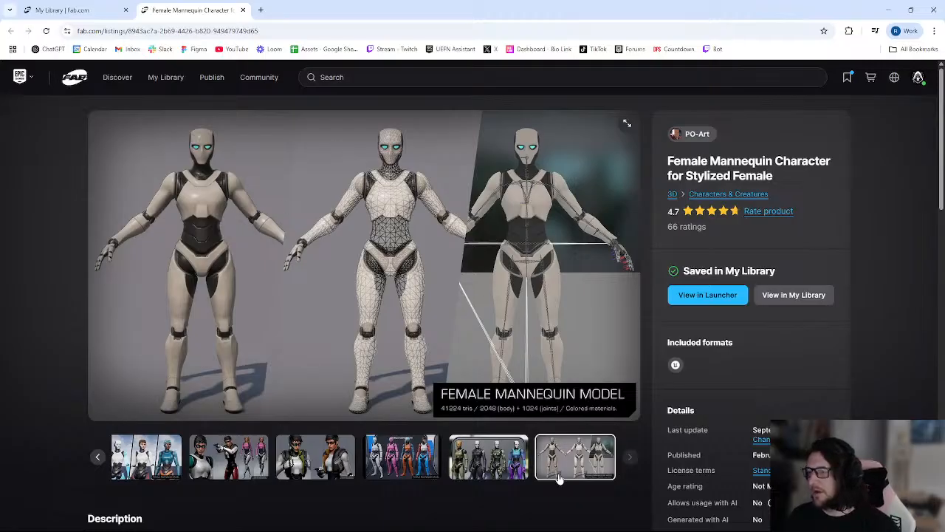
- Compare the mannequin's colour variants with the wireframe model preview, and return to the listing's first image
{"action": "left_click", "coordinate": [515, 458]}
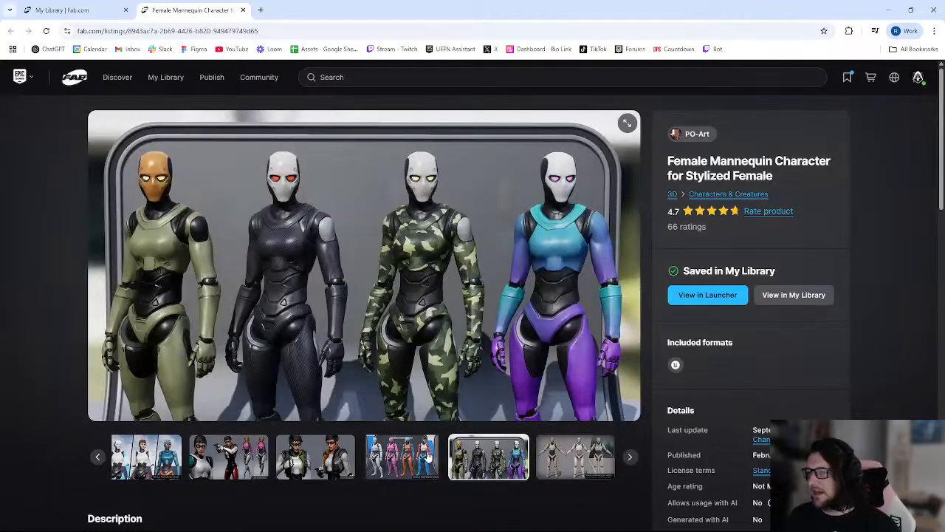
{"action": "left_click", "coordinate": [584, 461]}
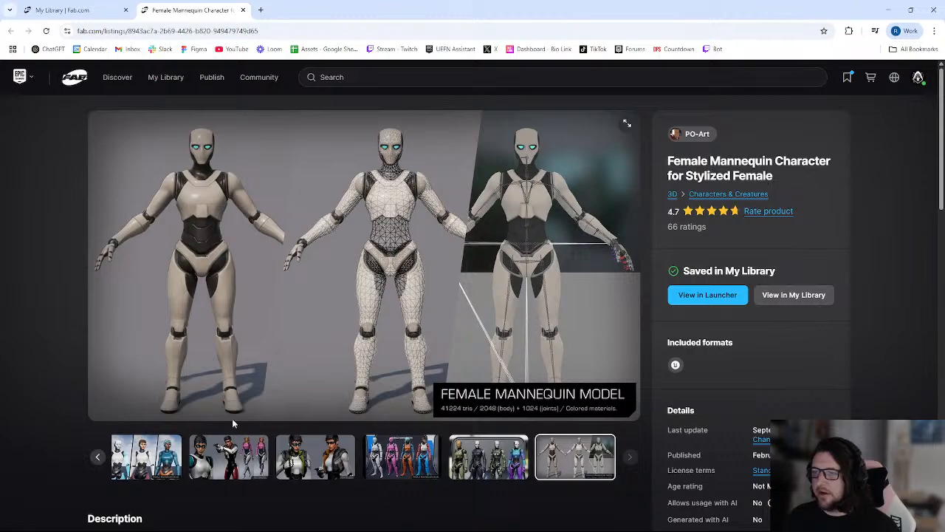
{"action": "left_click", "coordinate": [164, 448]}
{"action": "left_click", "coordinate": [97, 456]}
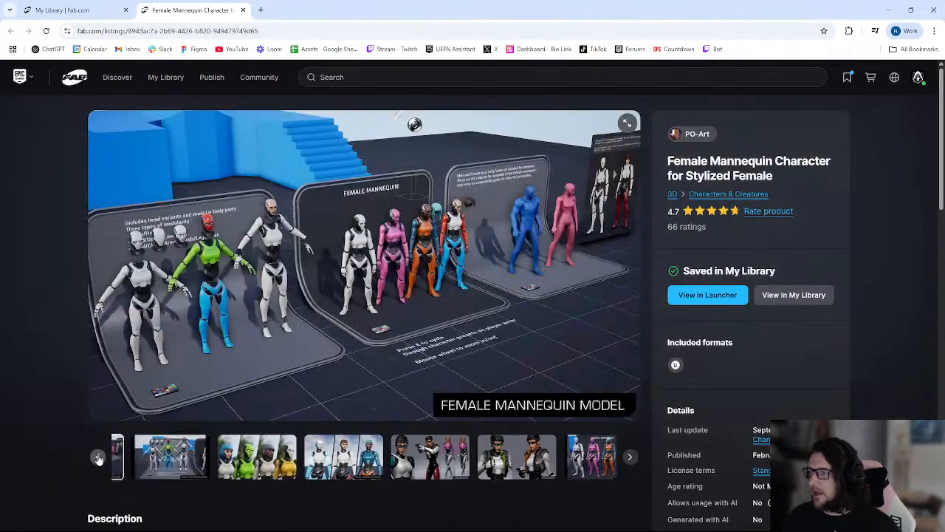
{"action": "left_click", "coordinate": [98, 458]}
{"action": "left_click", "coordinate": [99, 458]}
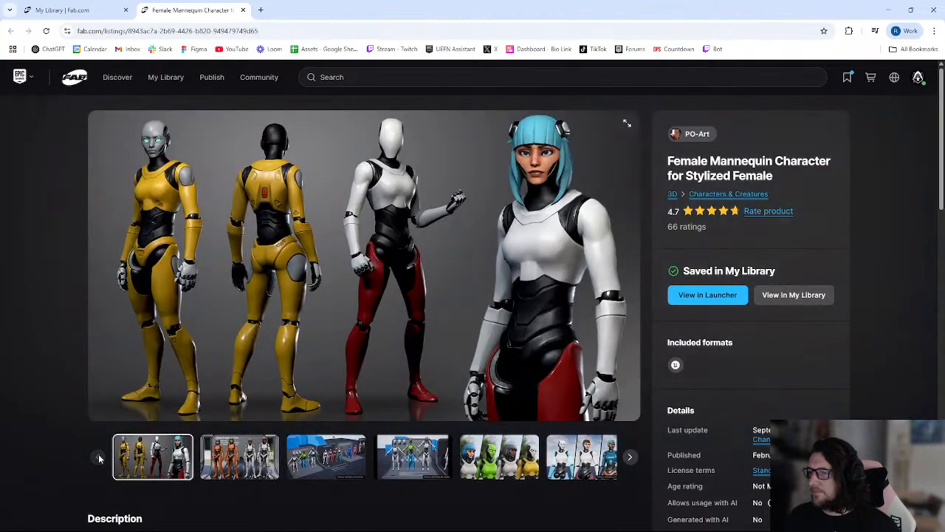
- Bring up the final Female Mannequin Model preview showing the wireframe, and capture a screenshot of the image with the listing details
{"action": "left_click", "coordinate": [633, 459]}
{"action": "left_click", "coordinate": [633, 460]}
{"action": "left_click", "coordinate": [632, 459]}
{"action": "left_click", "coordinate": [631, 460]}
{"action": "left_click", "coordinate": [632, 459]}
{"action": "left_click", "coordinate": [631, 459]}
{"action": "left_click", "coordinate": [632, 460]}
{"action": "left_click", "coordinate": [632, 460]}
{"action": "left_click", "coordinate": [632, 459]}
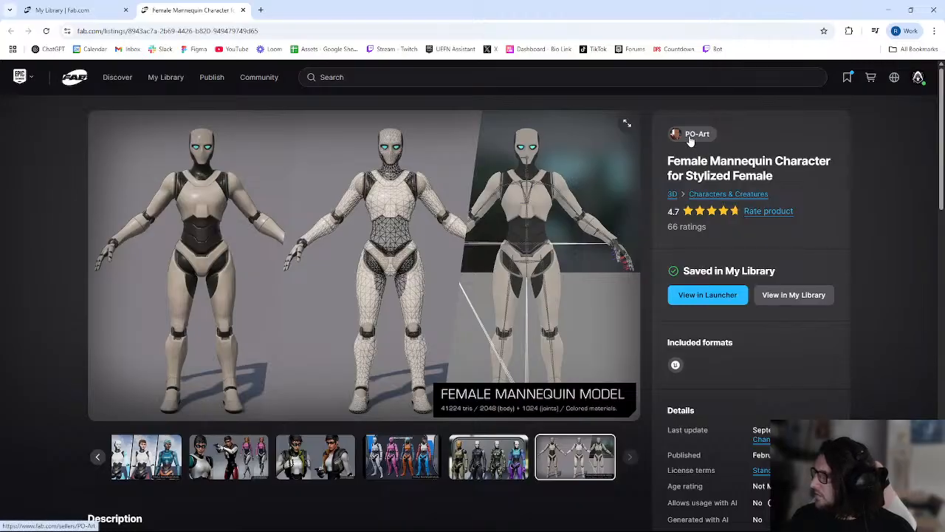
{"action": "key", "text": "super+shift+s"}
{"action": "left_click_drag", "start_coordinate": [84, 104], "coordinate": [859, 424]}
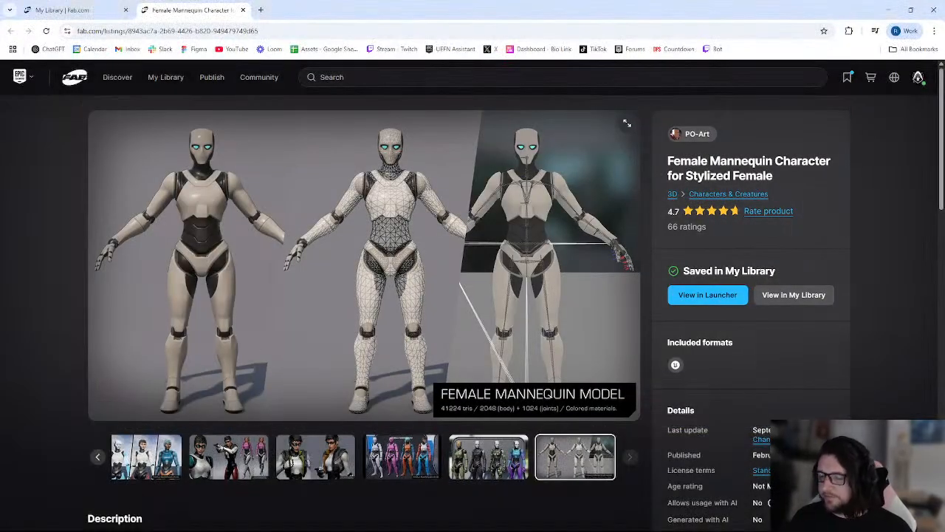
- Paste the mannequin screenshot into FigJam's Game Jam section, crop it to the preview image, and fit it directly below the Service Drone image
{"action": "left_click", "coordinate": [260, 521]}
{"action": "middle_click_drag", "start_coordinate": [679, 208], "coordinate": [561, 218]}
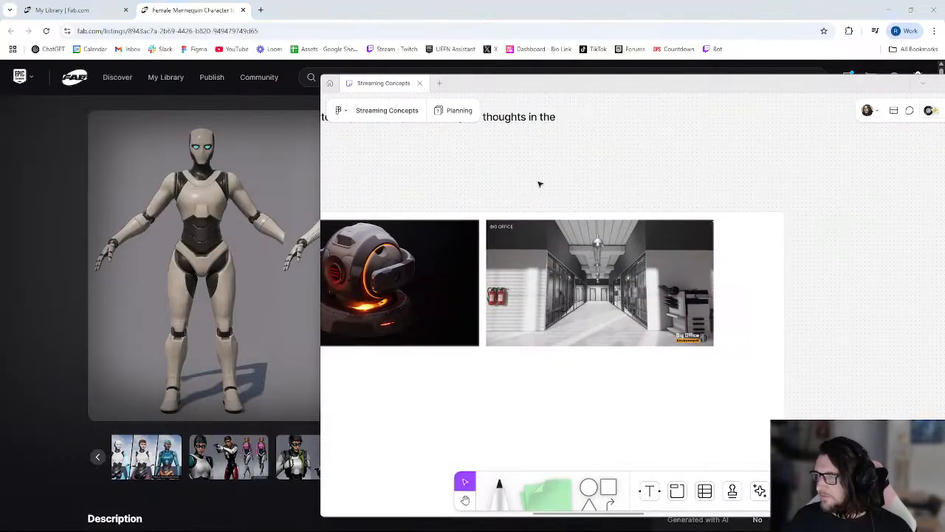
{"action": "scroll", "coordinate": [573, 184], "scroll_direction": "left", "scroll_amount": 5}
{"action": "key", "text": "ctrl+v"}
{"action": "left_click_drag", "start_coordinate": [642, 232], "coordinate": [580, 369]}
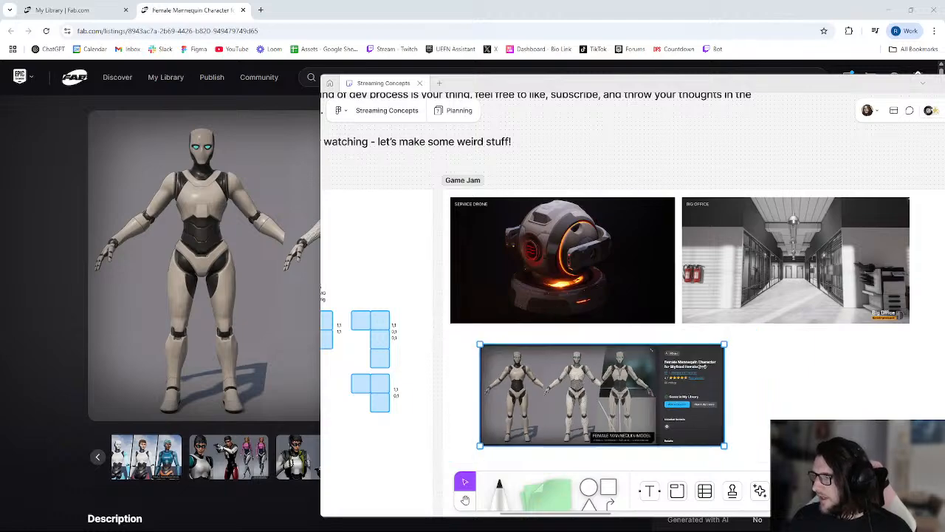
{"action": "left_click_drag", "start_coordinate": [754, 366], "coordinate": [673, 310]}
{"action": "left_click", "coordinate": [620, 140]}
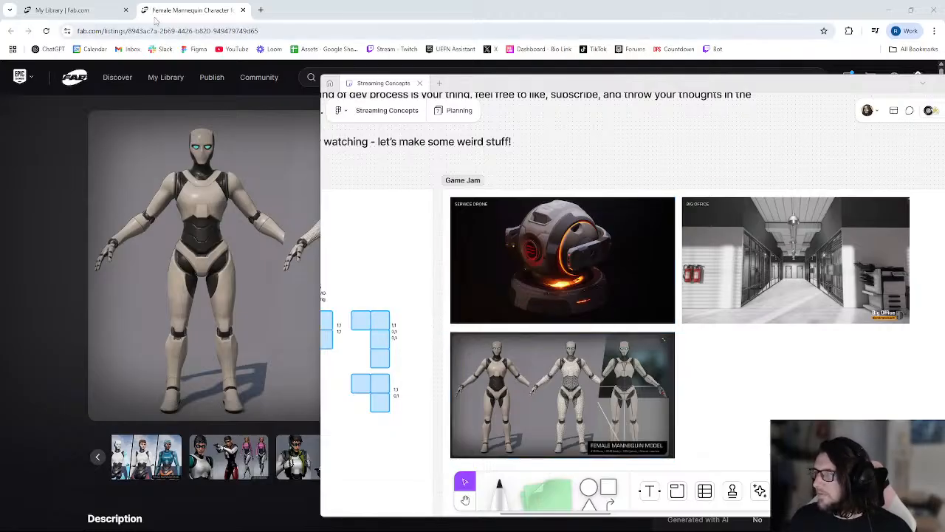
- Copy "Female Mannequin Character" from the Fab listing title and add it as a text label at the mannequin image's upper-left corner in FigJam
{"action": "left_click", "coordinate": [66, 9]}
{"action": "left_click", "coordinate": [164, 8]}
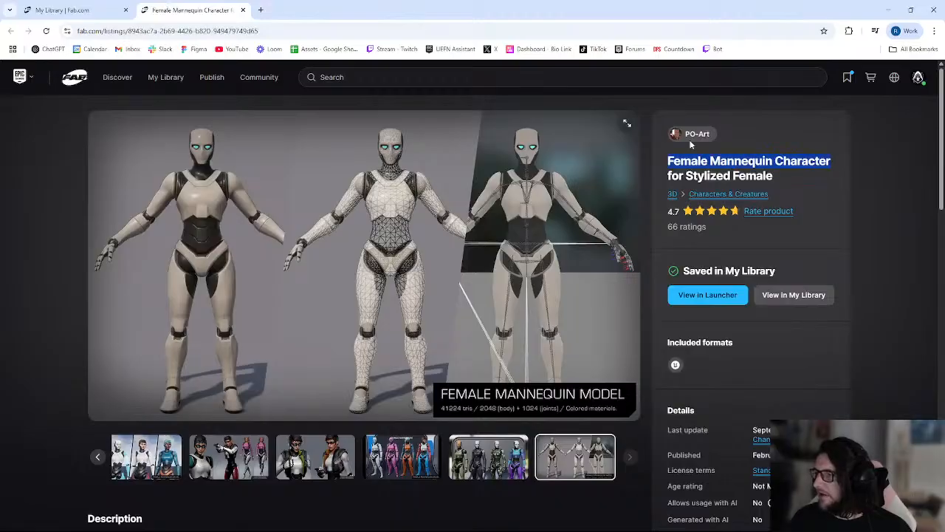
{"action": "left_click", "coordinate": [109, 11]}
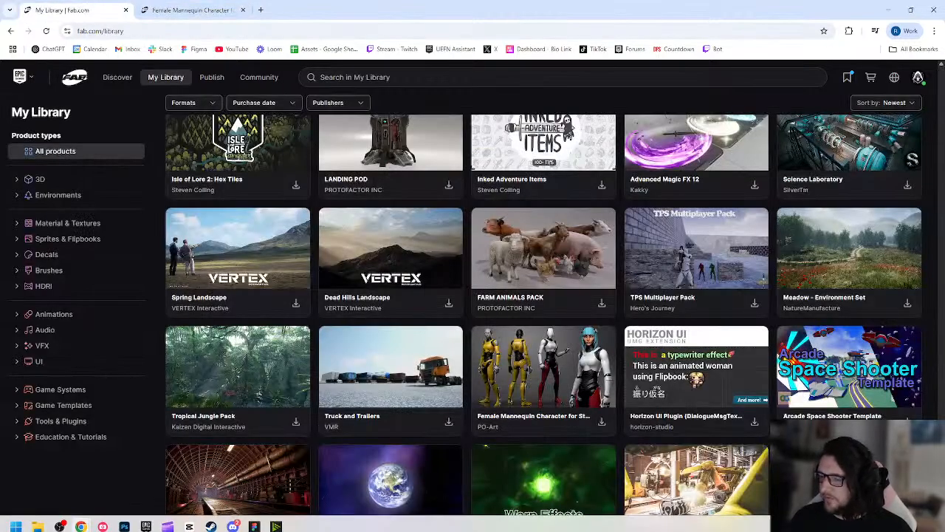
{"action": "left_click", "coordinate": [254, 520]}
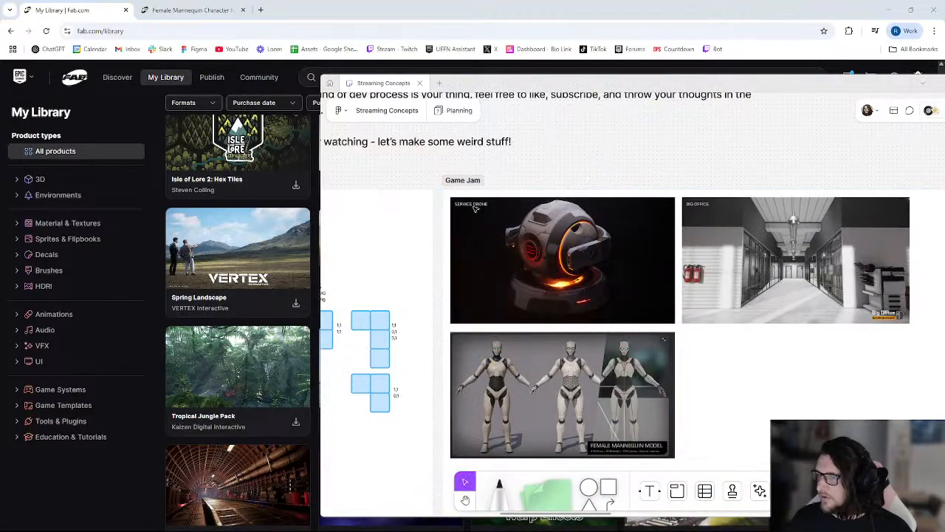
{"action": "left_click", "coordinate": [649, 491]}
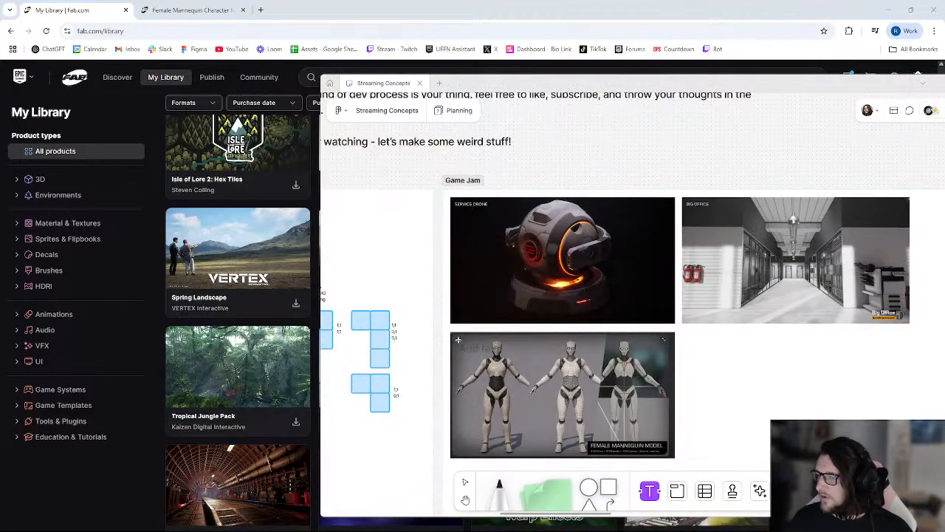
{"action": "left_click", "coordinate": [458, 341]}
{"action": "type", "text": "Female Mannequin Character"}
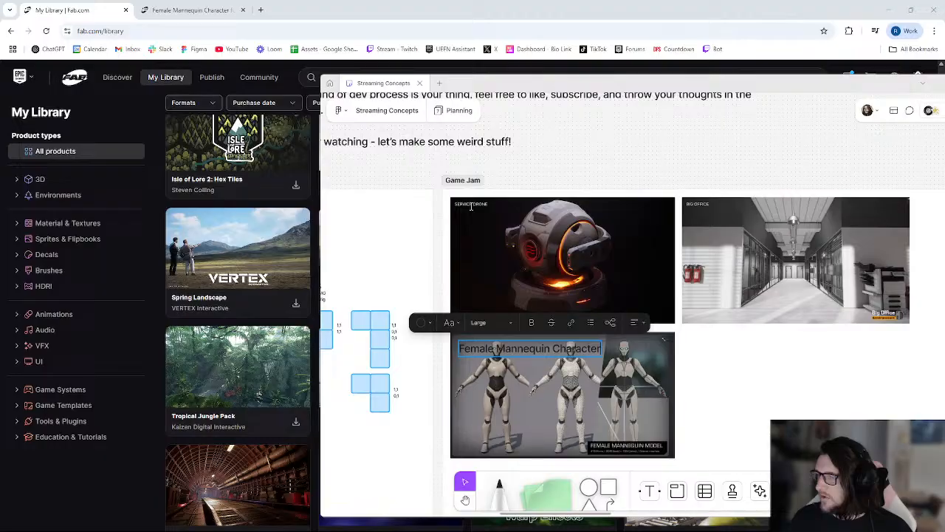
- Duplicate the small Service Drone label onto the mannequin image and replace its text with "Female Mannequin Character" cut from the large label
{"action": "double_click", "coordinate": [471, 206]}
{"action": "left_click", "coordinate": [513, 142]}
{"action": "left_click", "coordinate": [483, 204]}
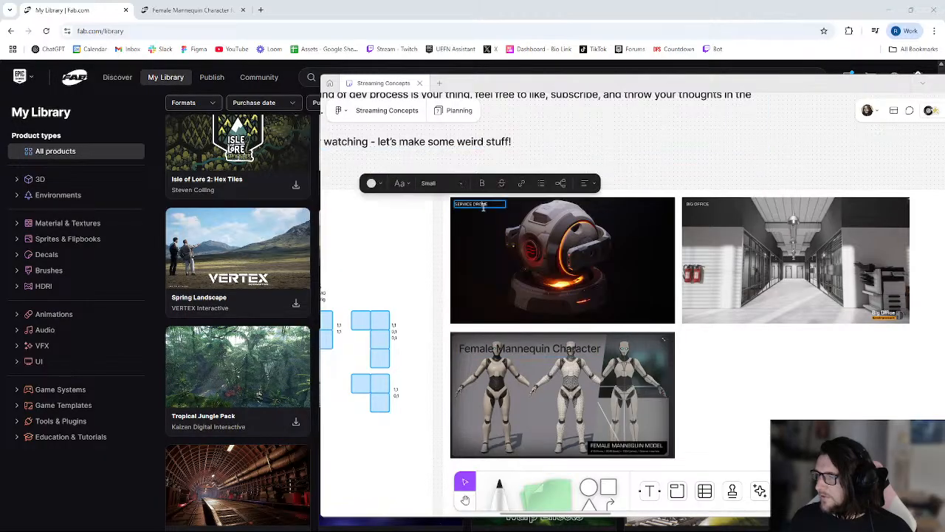
{"action": "left_click", "coordinate": [545, 145]}
{"action": "left_click", "coordinate": [734, 158]}
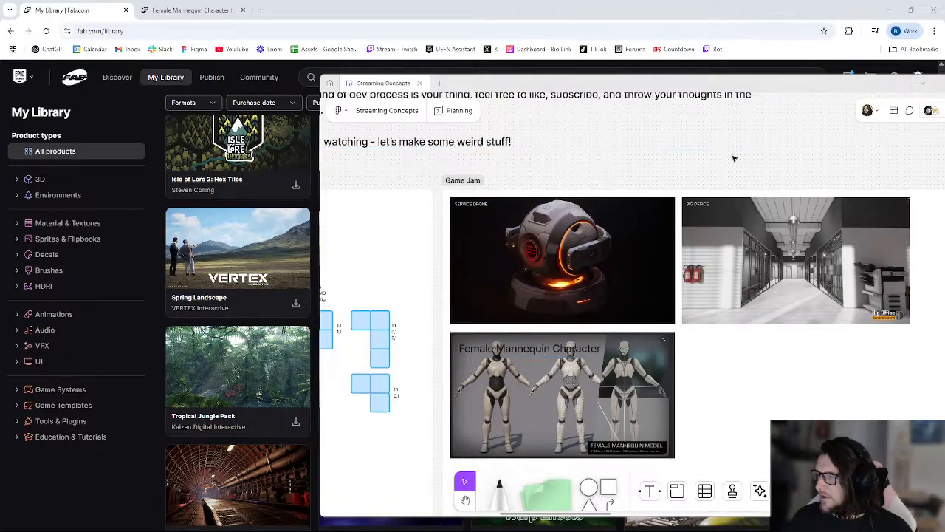
{"action": "left_click", "coordinate": [487, 206]}
{"action": "left_click_drag", "start_coordinate": [488, 209], "coordinate": [487, 343], "text": "alt"}
{"action": "double_click", "coordinate": [531, 350]}
{"action": "key", "text": "ctrl+x"}
{"action": "double_click", "coordinate": [480, 338]}
{"action": "key", "text": "ctrl+v"}
{"action": "key", "text": "ctrl+z"}
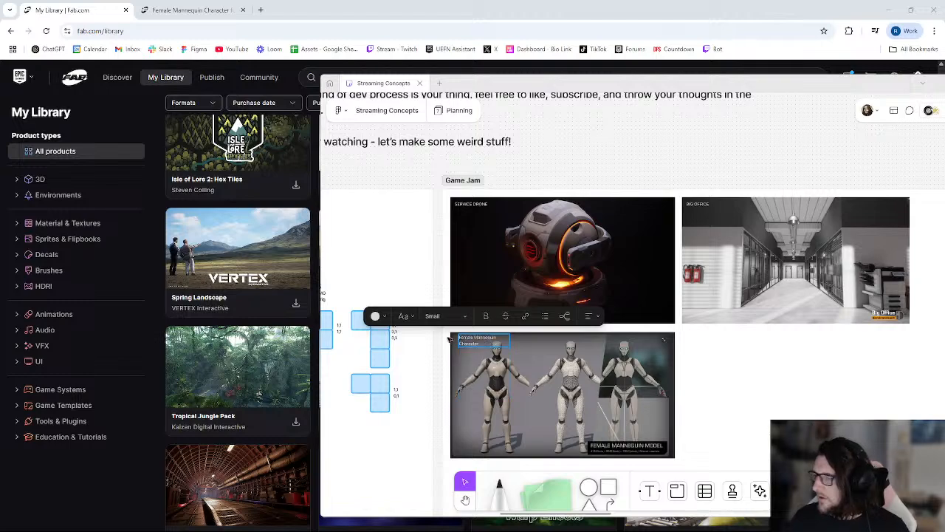
- Resize the small "Female Mannequin Character" label so its text fits on one line at the mannequin image's upper-left corner
{"action": "key", "text": "BackSpace"}
{"action": "key", "text": "Escape"}
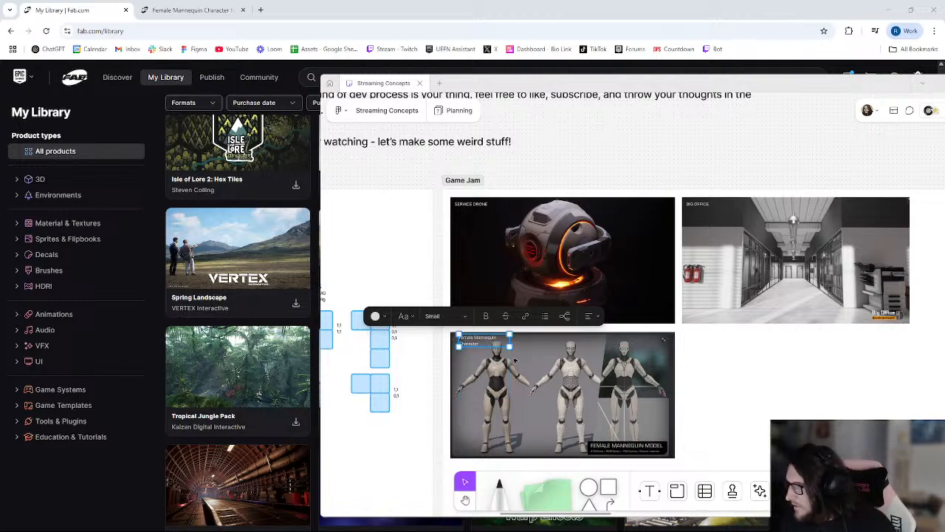
{"action": "left_click_drag", "start_coordinate": [514, 344], "coordinate": [473, 345]}
{"action": "left_click", "coordinate": [481, 353]}
{"action": "scroll", "coordinate": [474, 345], "scroll_direction": "up", "scroll_amount": 5, "text": "ctrl"}
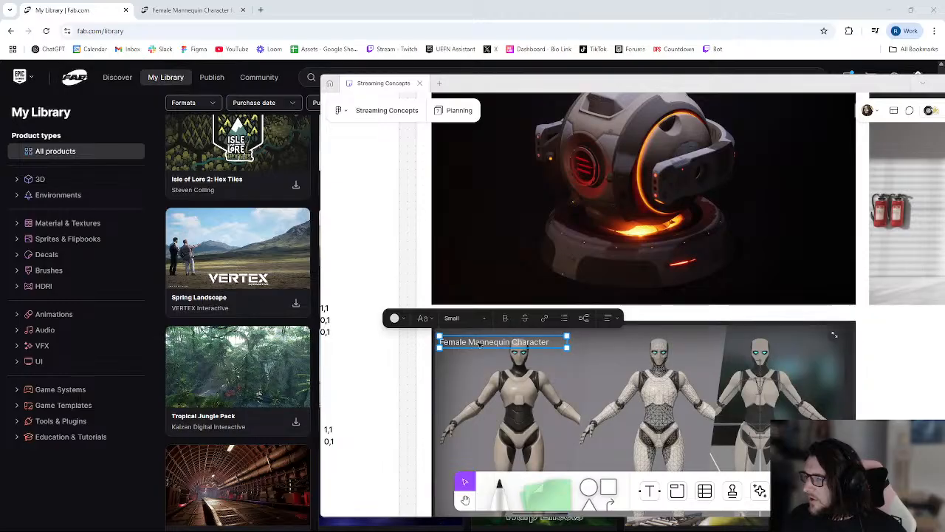
{"action": "scroll", "coordinate": [661, 368], "scroll_direction": "down", "scroll_amount": 3, "text": "ctrl"}
{"action": "left_click", "coordinate": [882, 384]}
{"action": "middle_click_drag", "start_coordinate": [832, 372], "coordinate": [646, 334]}
{"action": "middle_click_drag", "start_coordinate": [528, 249], "coordinate": [599, 249]}
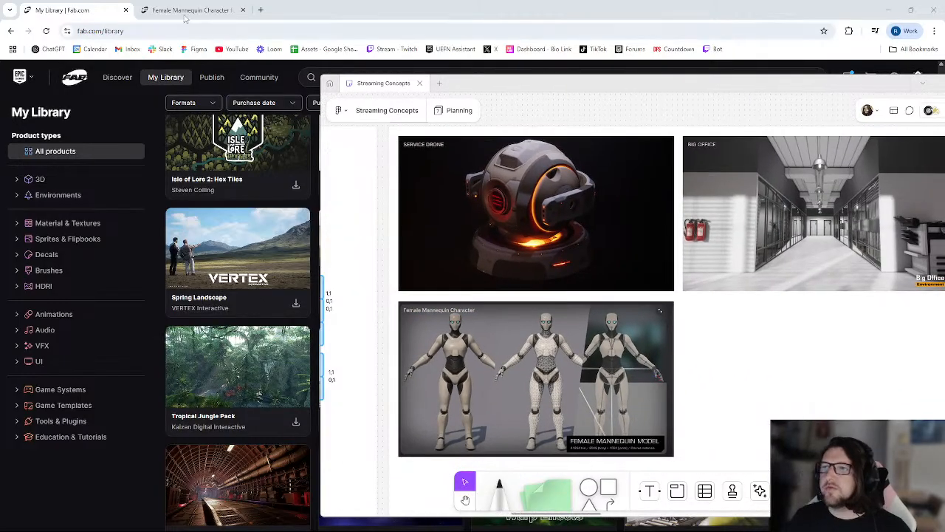
- Return to My Library on Fab in the browser and browse further through the owned assets for game jam candidates
{"action": "left_click", "coordinate": [178, 10]}
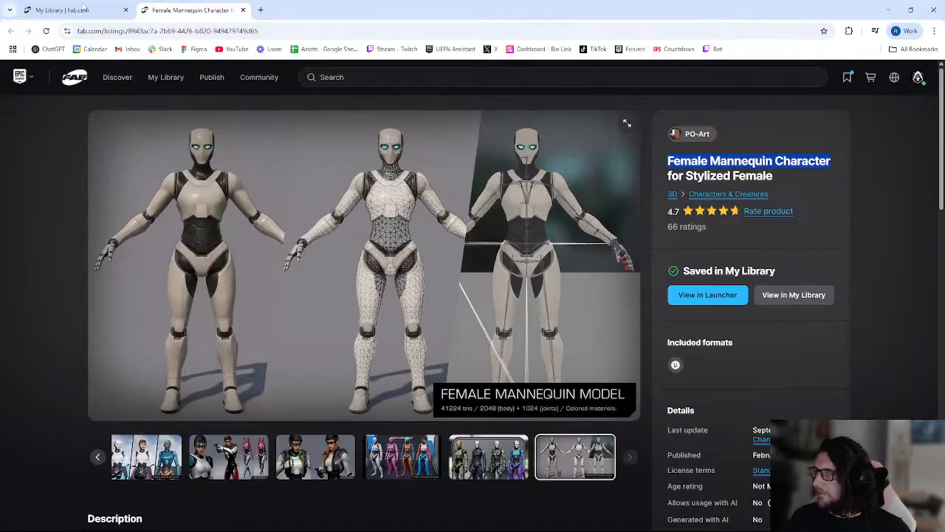
{"action": "left_click", "coordinate": [66, 10]}
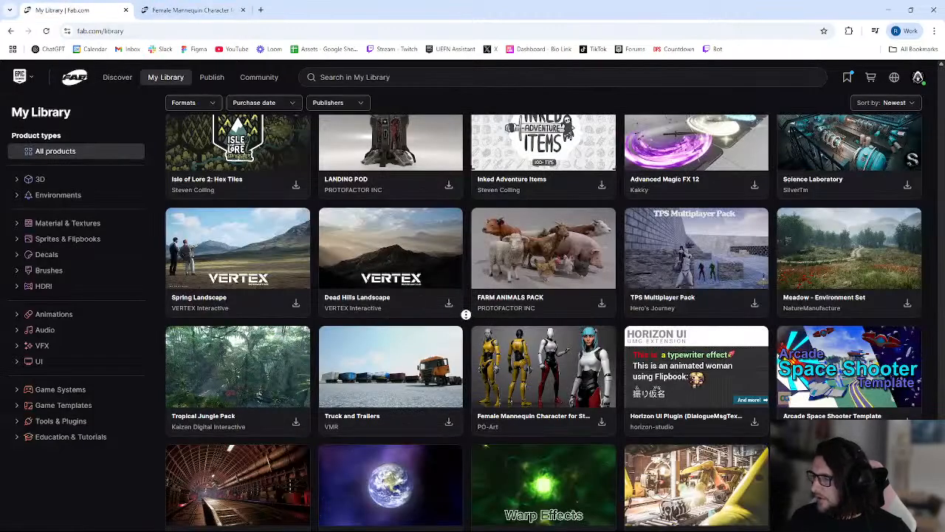
{"action": "scroll", "coordinate": [466, 319], "scroll_direction": "down", "scroll_amount": 5}
{"action": "scroll", "coordinate": [462, 344], "scroll_direction": "down", "scroll_amount": 4}
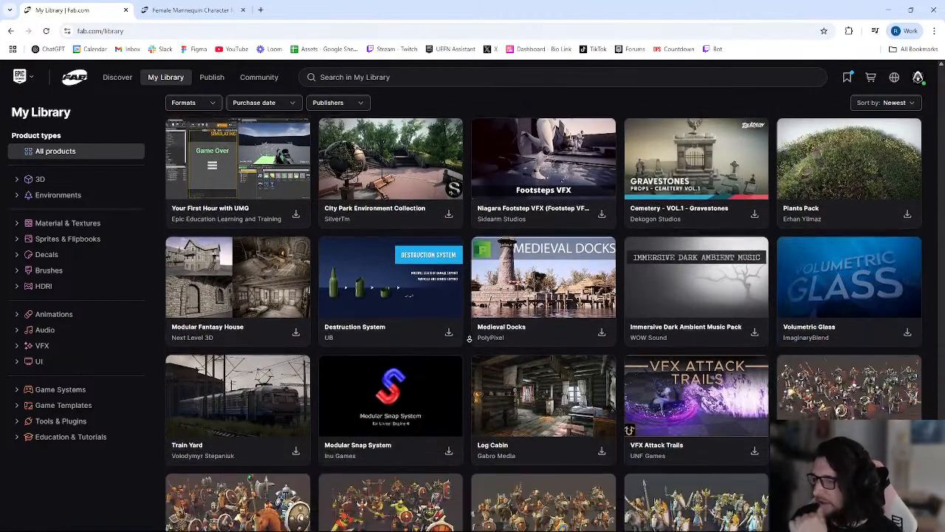
{"action": "scroll", "coordinate": [467, 339], "scroll_direction": "down", "scroll_amount": 4}
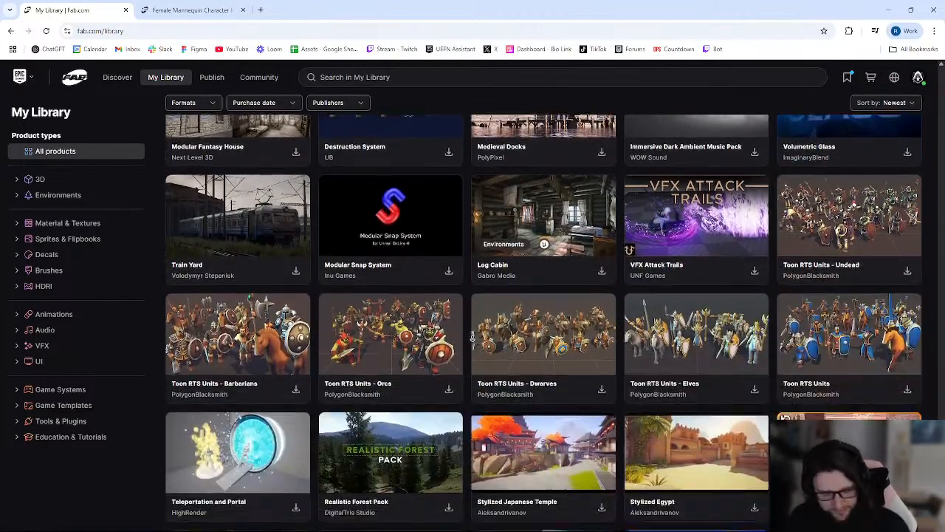
{"action": "scroll", "coordinate": [472, 338], "scroll_direction": "down", "scroll_amount": 4}
{"action": "scroll", "coordinate": [473, 343], "scroll_direction": "down", "scroll_amount": 5}
{"action": "scroll", "coordinate": [475, 349], "scroll_direction": "down", "scroll_amount": 5}
{"action": "scroll", "coordinate": [471, 345], "scroll_direction": "down", "scroll_amount": 3}
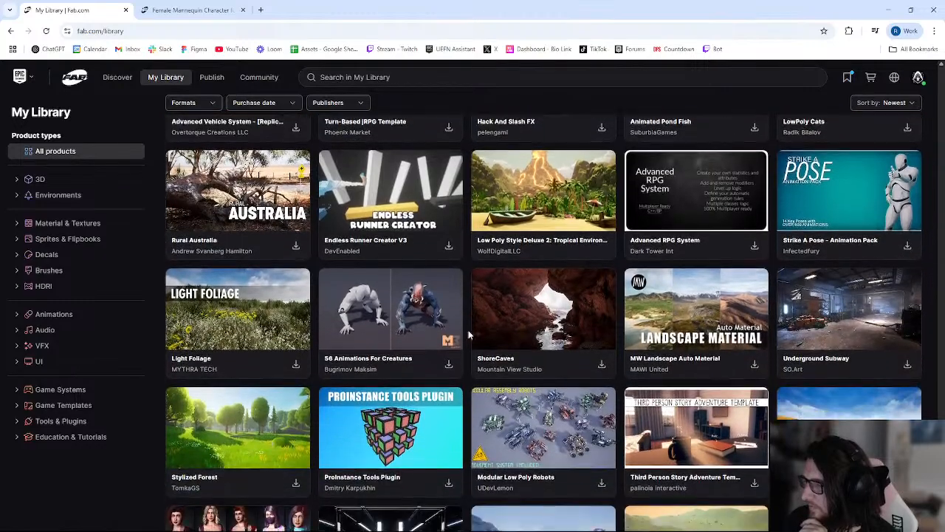
- Open the 56 Animations For Creatures listing separately and compare its two preview images
{"action": "middle_click", "coordinate": [367, 312]}
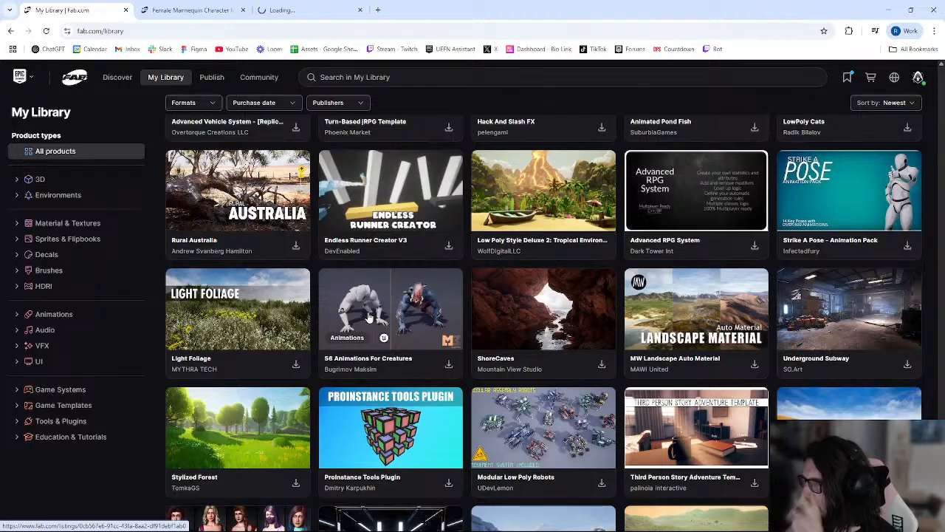
{"action": "left_click", "coordinate": [274, 11]}
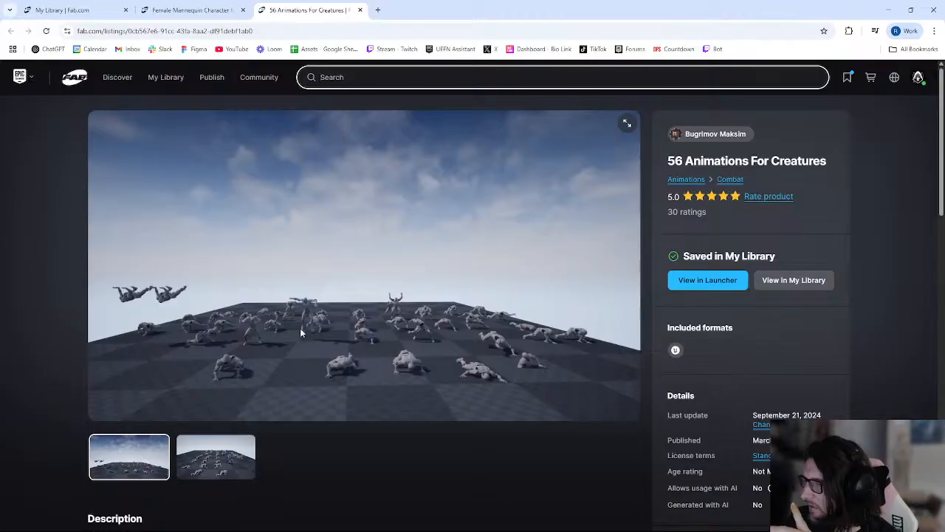
{"action": "left_click", "coordinate": [203, 465]}
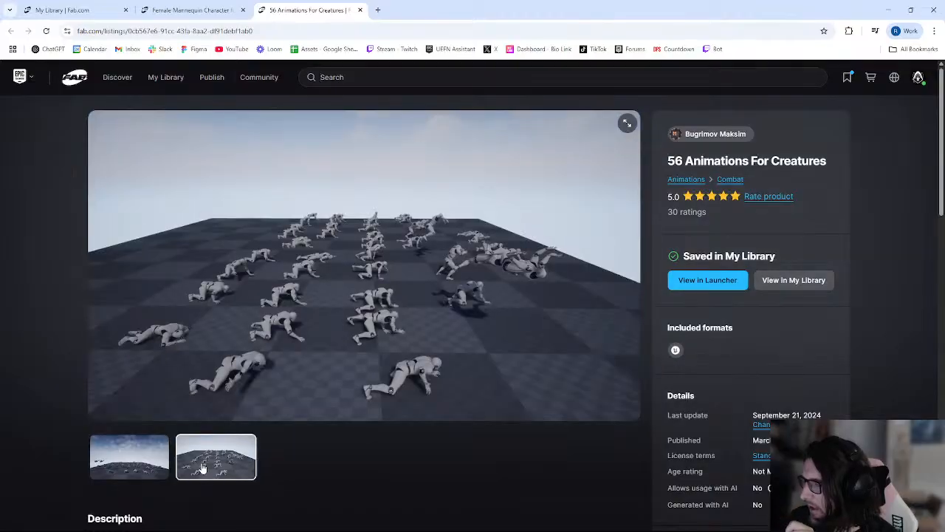
{"action": "left_click", "coordinate": [145, 460]}
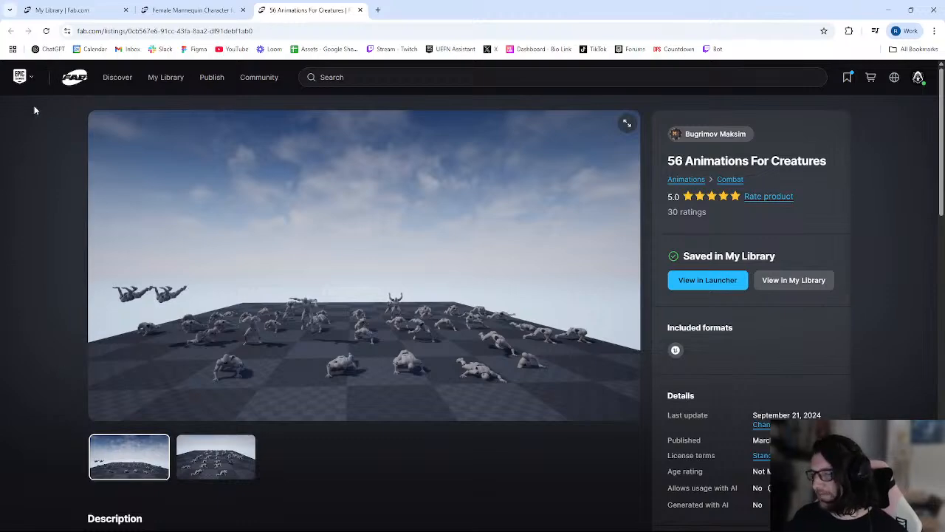
- Go back to My Library and capture a screenshot of the 56 Animations For Creatures card, including its title
{"action": "left_click", "coordinate": [190, 9]}
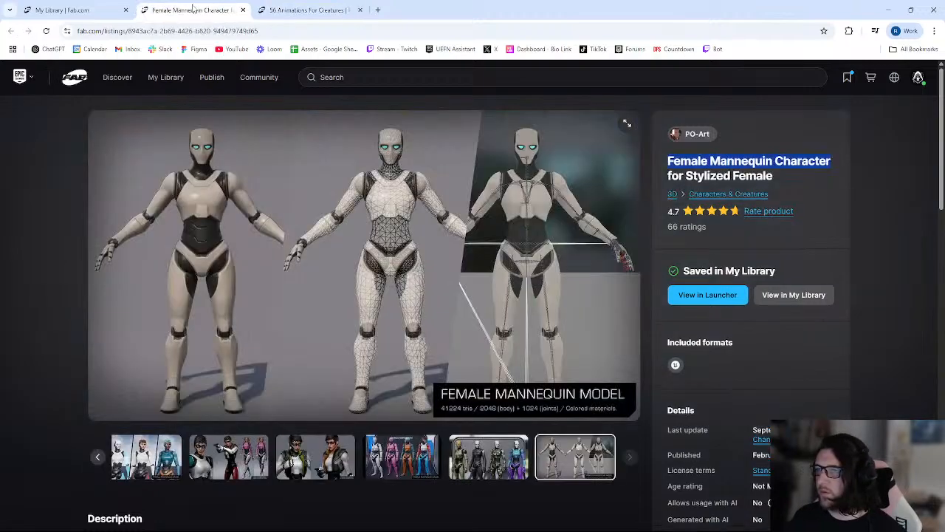
{"action": "left_click", "coordinate": [67, 10]}
{"action": "right_click", "coordinate": [377, 294]}
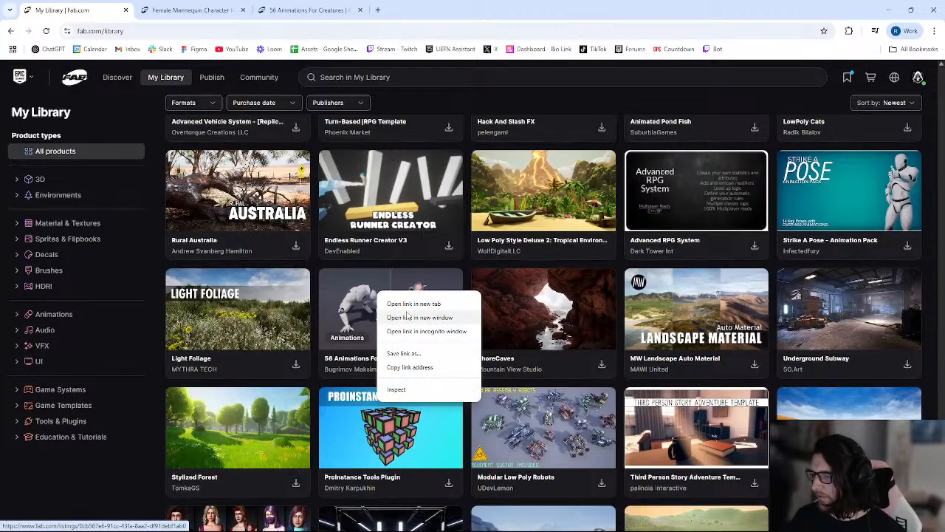
{"action": "left_click", "coordinate": [315, 271]}
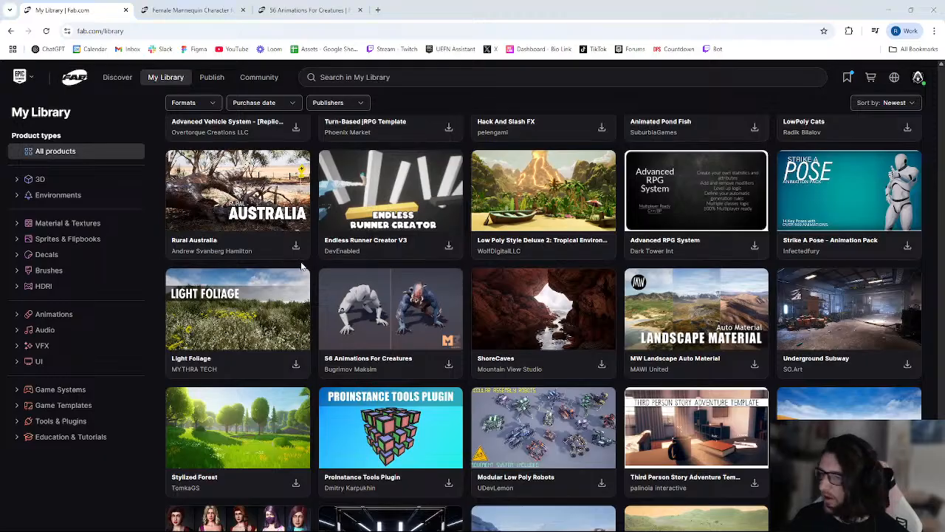
{"action": "key", "text": "super+shift+s"}
{"action": "left_click_drag", "start_coordinate": [315, 265], "coordinate": [474, 393]}
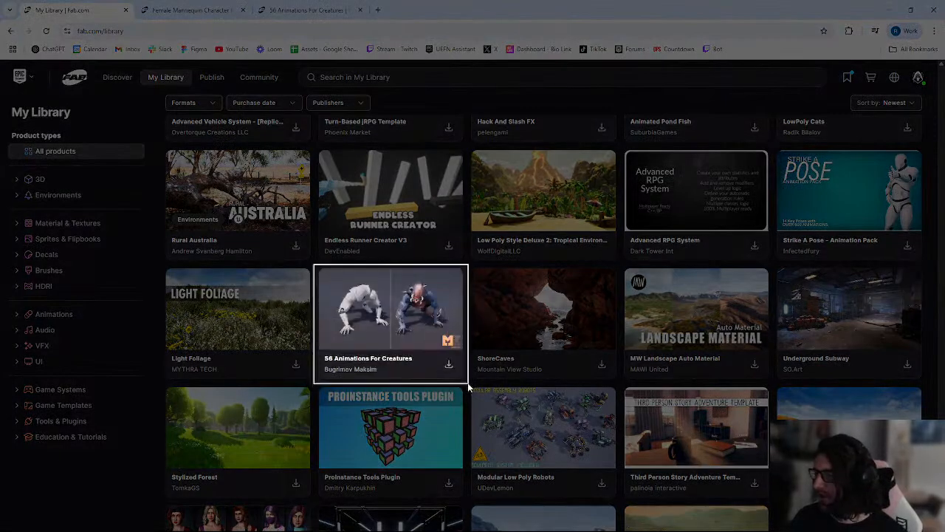
- Paste the creature animations screenshot into FigJam's Game Jam section, place it below the Big Office image, and enlarge it to the mannequin image's height
{"action": "mouse_move", "coordinate": [321, 518]}
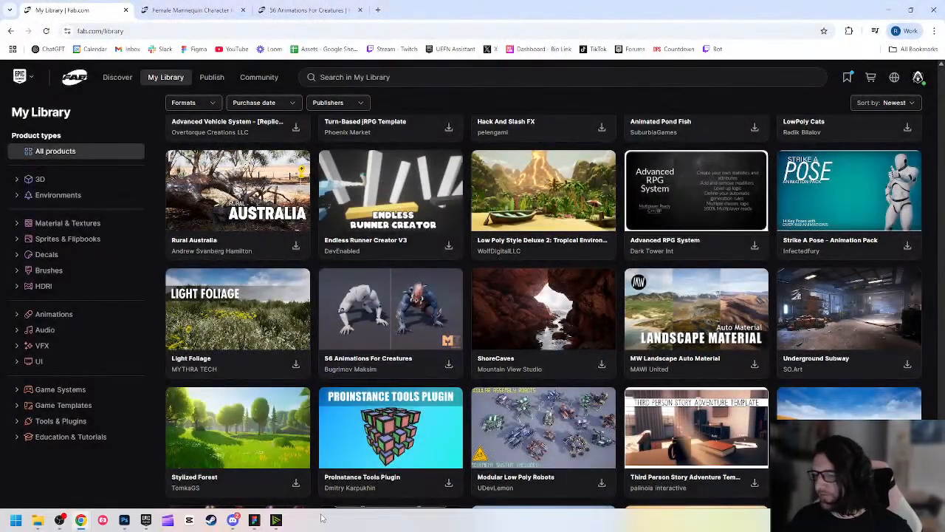
{"action": "left_click", "coordinate": [254, 520]}
{"action": "scroll", "coordinate": [385, 263], "scroll_direction": "down", "scroll_amount": 2}
{"action": "key", "text": "ctrl+v"}
{"action": "left_click_drag", "start_coordinate": [634, 277], "coordinate": [676, 295]}
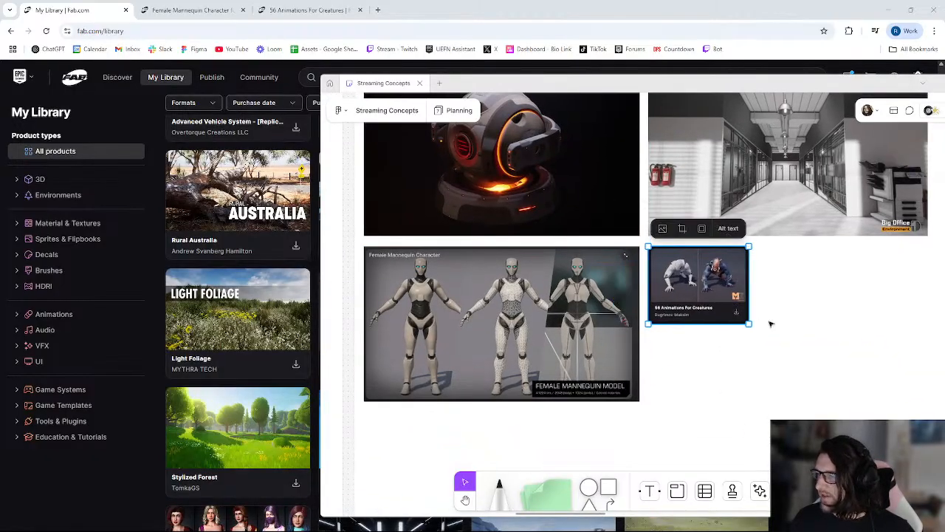
{"action": "left_click_drag", "start_coordinate": [753, 323], "coordinate": [825, 399]}
{"action": "scroll", "coordinate": [820, 338], "scroll_direction": "down", "scroll_amount": 5, "text": "ctrl"}
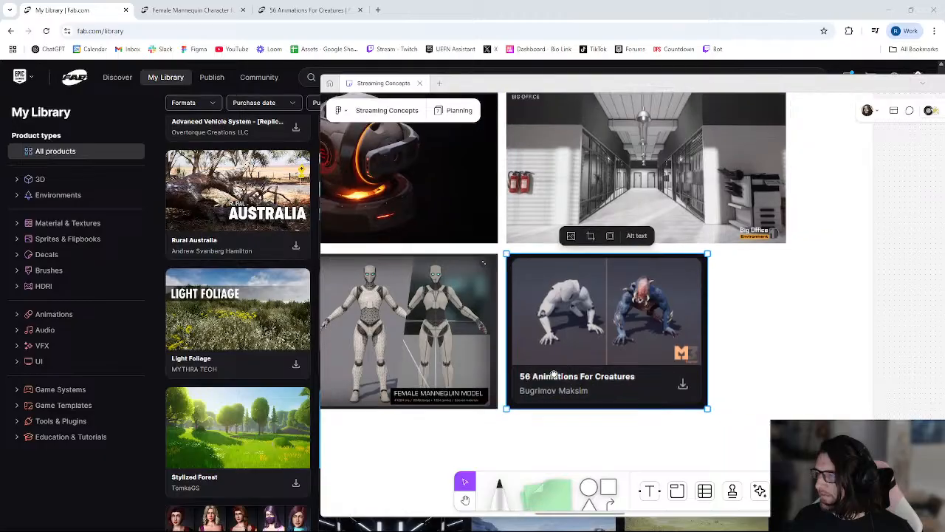
{"action": "left_click", "coordinate": [839, 333]}
- Switch back to Fab in the browser and close the Female Mannequin Character and 56 Animations For Creatures listings
{"action": "left_click", "coordinate": [197, 6]}
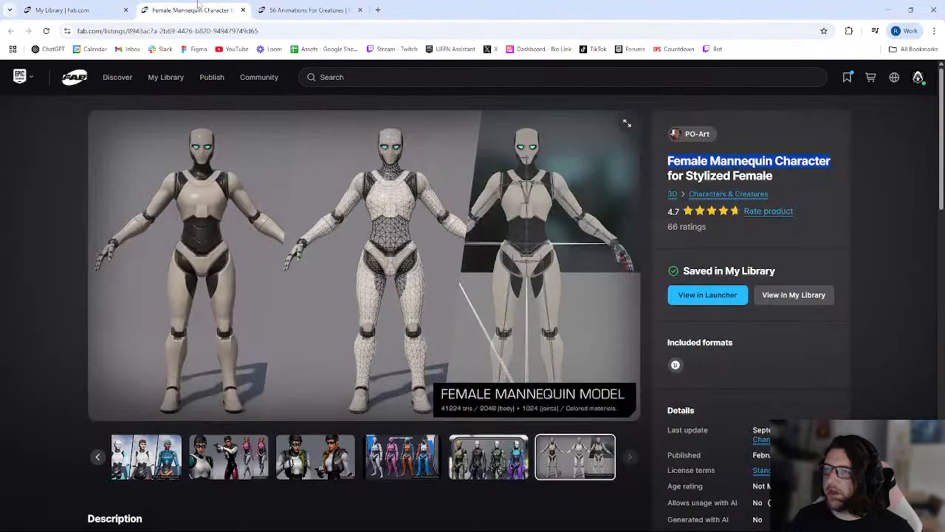
{"action": "left_click", "coordinate": [243, 10]}
{"action": "left_click", "coordinate": [243, 10]}
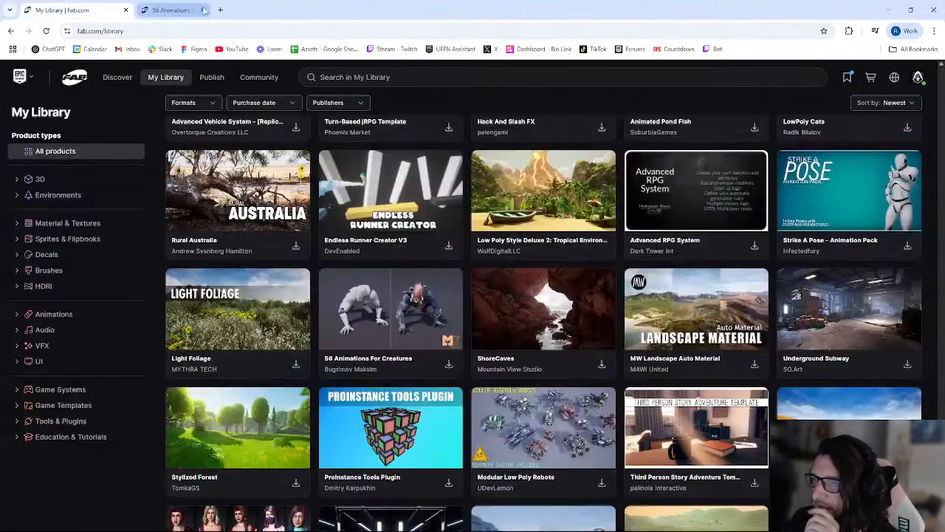
- Browse further through My Library, open the Interaction Animations listing, and follow the demo video link in its description
{"action": "scroll", "coordinate": [319, 288], "scroll_direction": "down", "scroll_amount": 2}
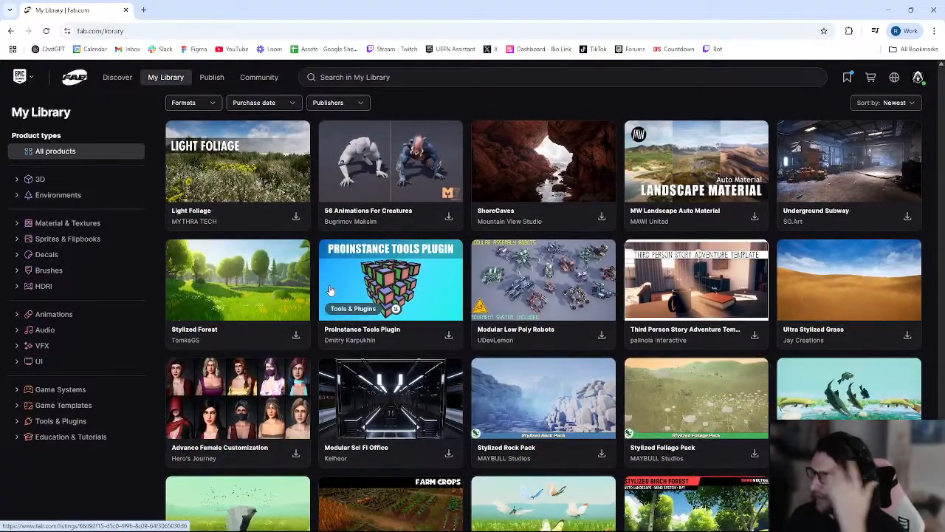
{"action": "scroll", "coordinate": [331, 295], "scroll_direction": "down", "scroll_amount": 1}
{"action": "scroll", "coordinate": [341, 321], "scroll_direction": "down", "scroll_amount": 2}
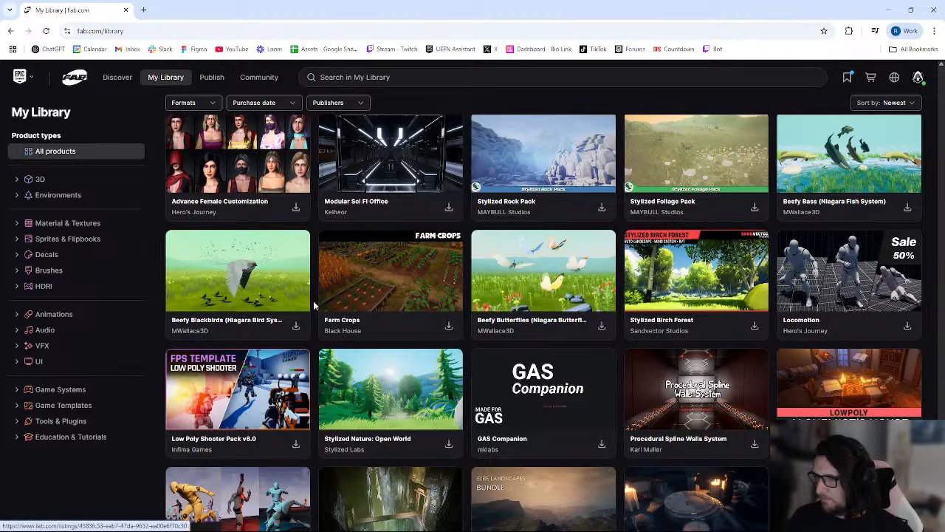
{"action": "scroll", "coordinate": [315, 318], "scroll_direction": "down", "scroll_amount": 2}
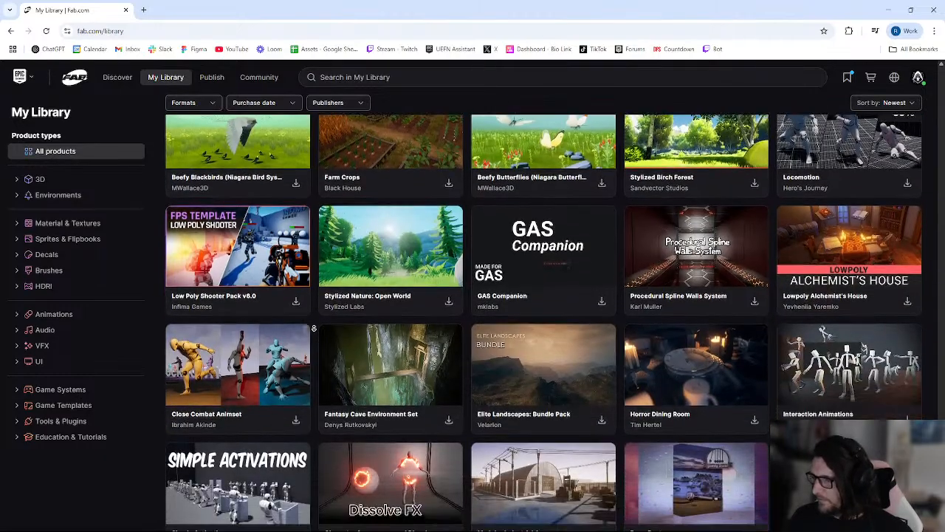
{"action": "scroll", "coordinate": [313, 322], "scroll_direction": "down", "scroll_amount": 2}
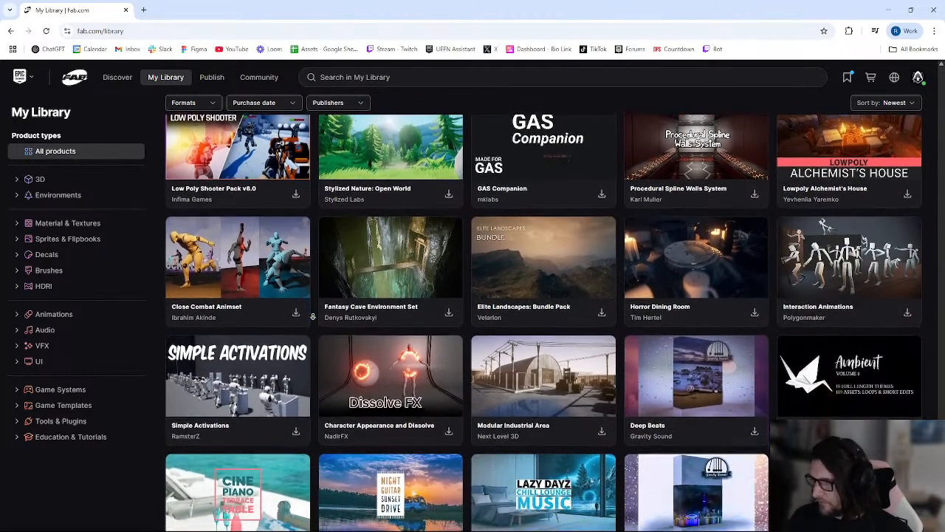
{"action": "scroll", "coordinate": [313, 317], "scroll_direction": "down", "scroll_amount": 1}
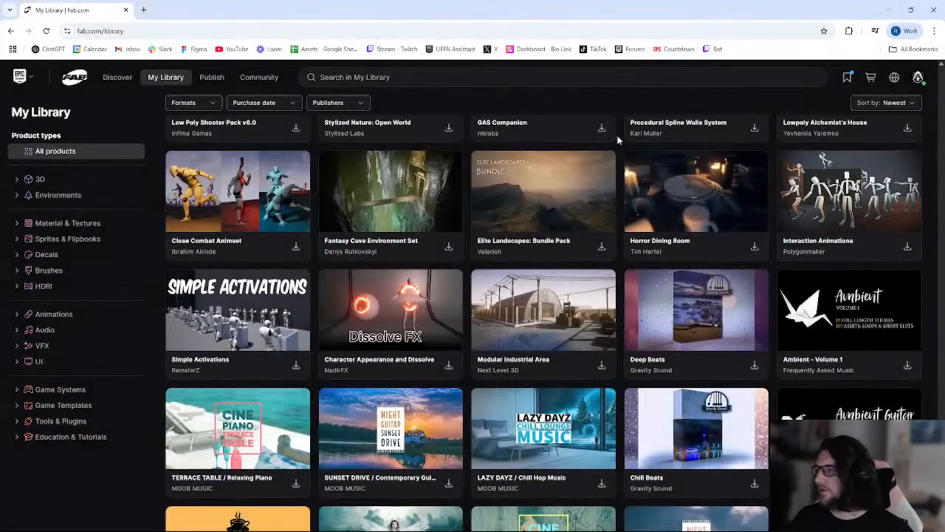
{"action": "left_click", "coordinate": [833, 189]}
{"action": "scroll", "coordinate": [208, 474], "scroll_direction": "down", "scroll_amount": 3}
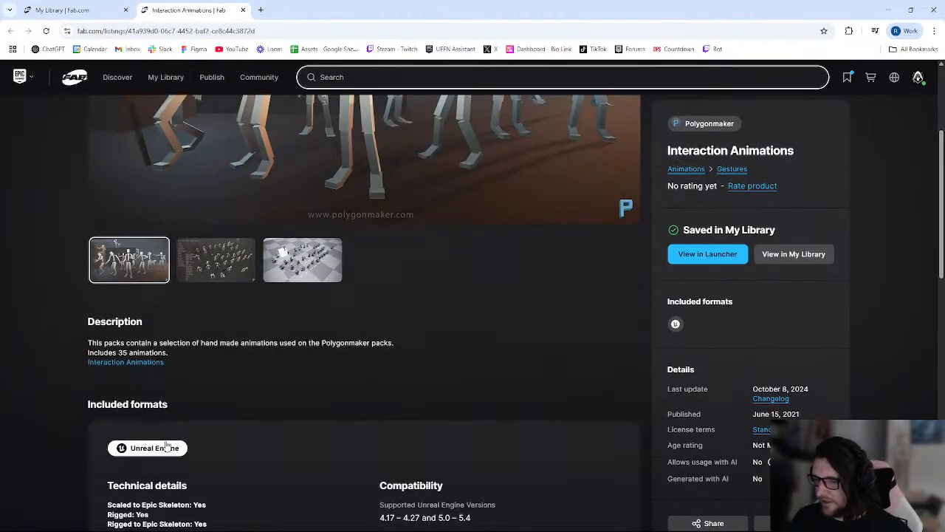
{"action": "left_click", "coordinate": [130, 364]}
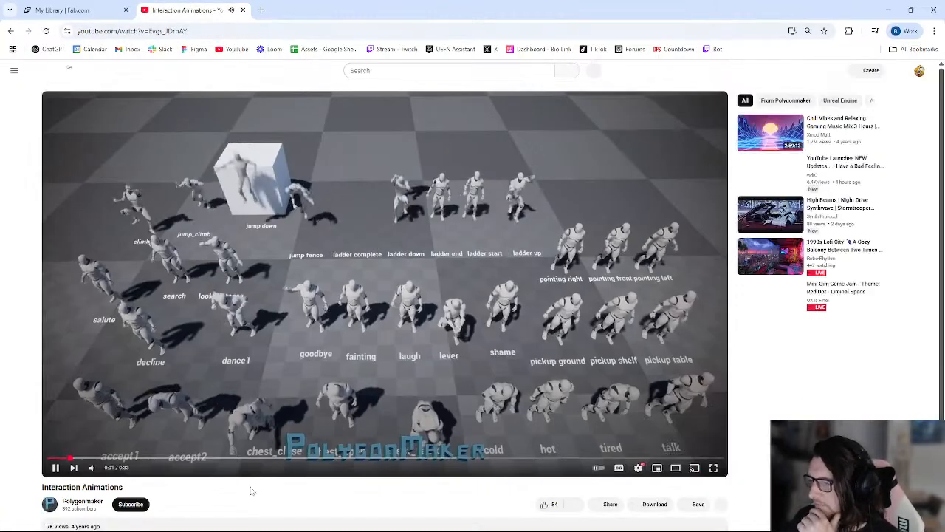
- Mute the Interaction Animations video and examine the labelled animations, pausing and resuming playback as needed
{"action": "left_click", "coordinate": [92, 467]}
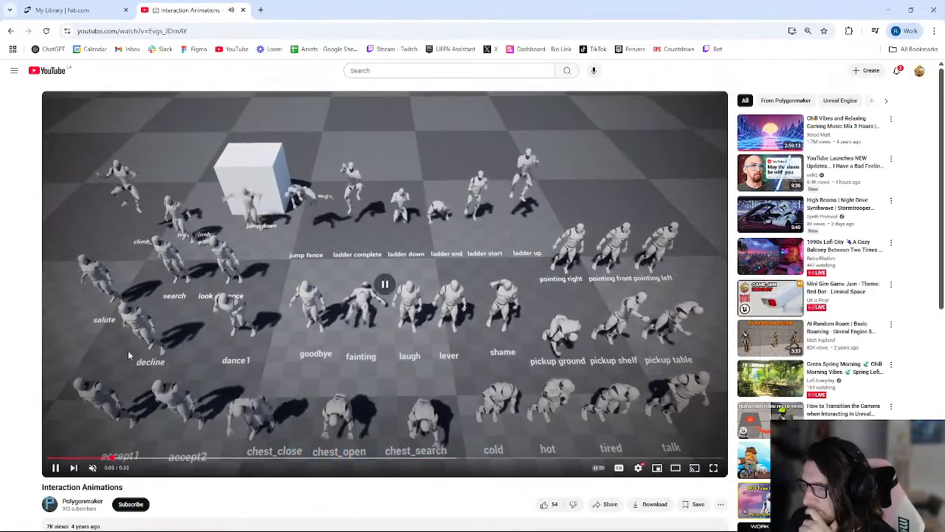
{"action": "left_click", "coordinate": [248, 419]}
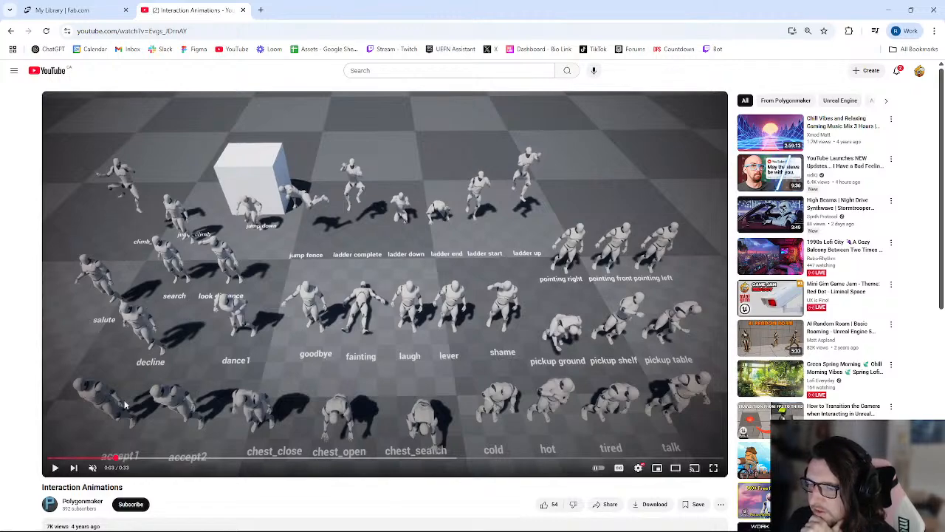
{"action": "left_click", "coordinate": [345, 369]}
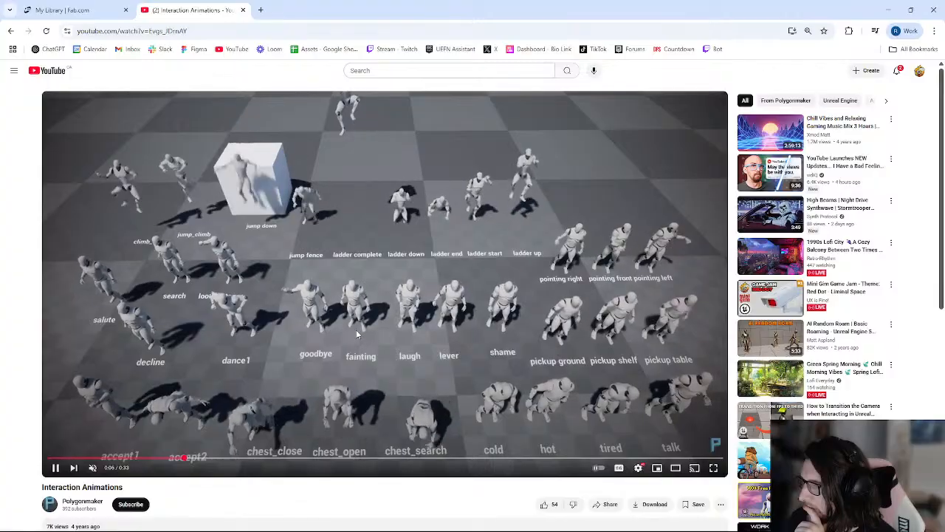
{"action": "left_click", "coordinate": [355, 330]}
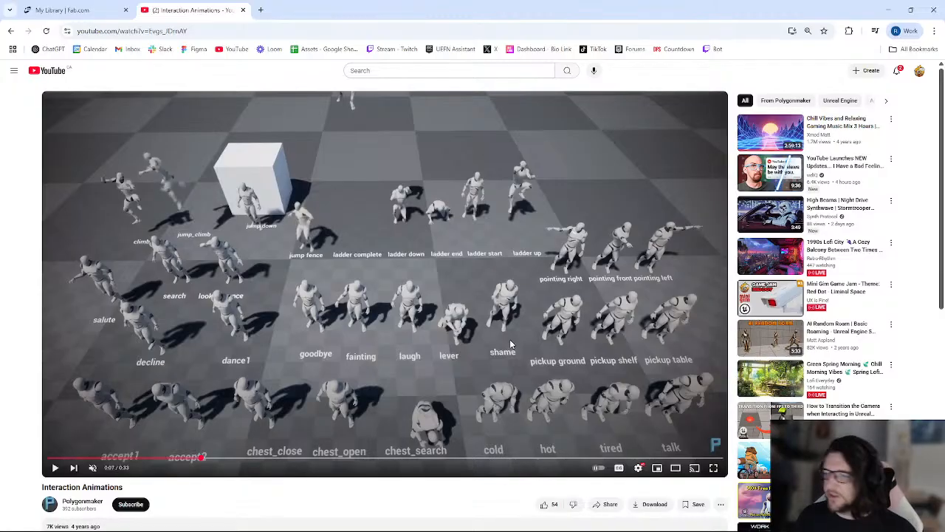
- Replay parts of the Interaction Animations demo video and examine the labelled animations, such as lever, pickup, chest and ladder
{"action": "left_click", "coordinate": [309, 311]}
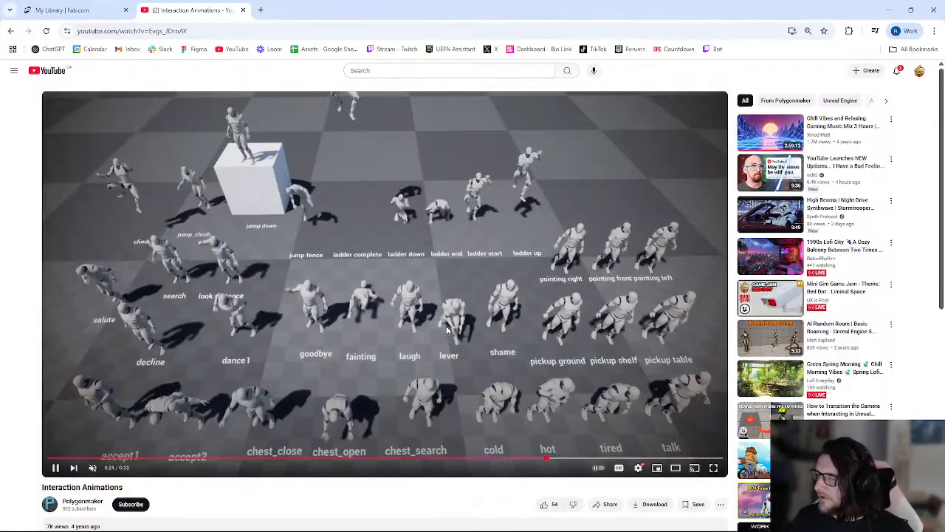
{"action": "left_click", "coordinate": [267, 463]}
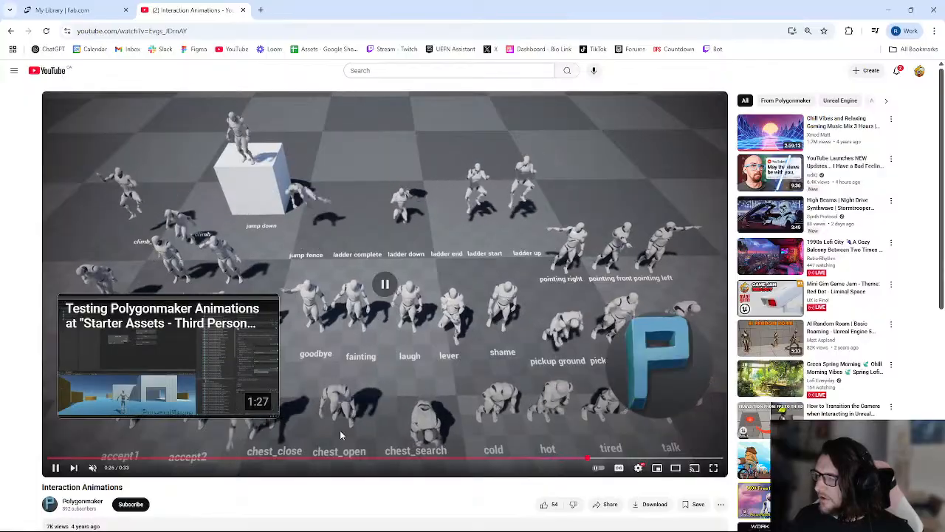
{"action": "left_click", "coordinate": [268, 460]}
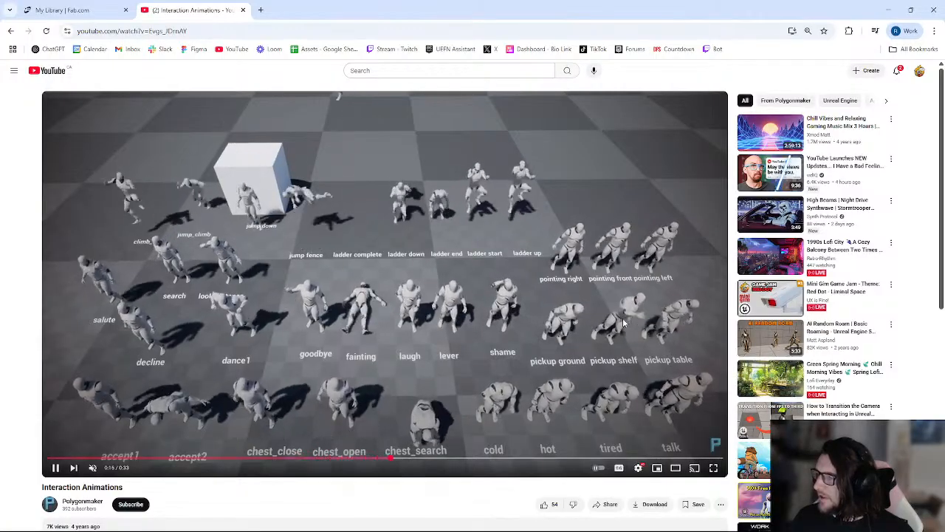
{"action": "left_click", "coordinate": [534, 333]}
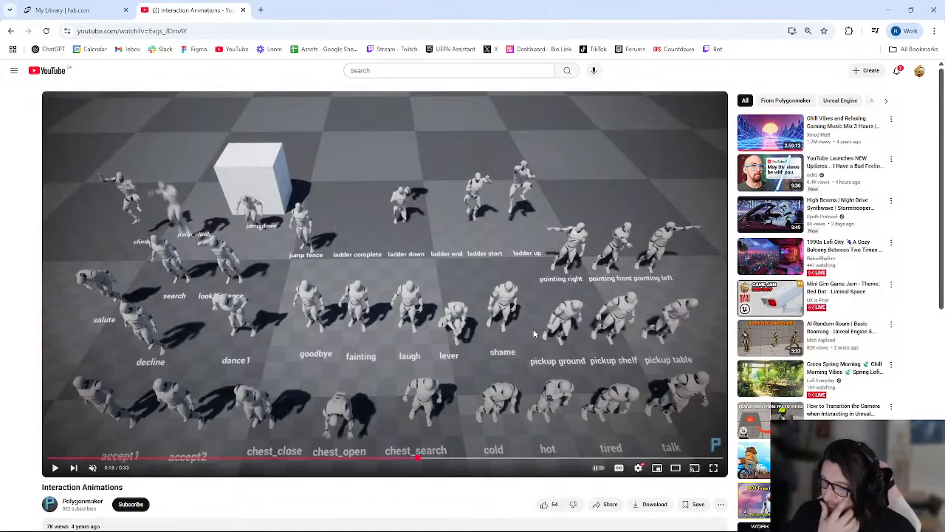
{"action": "scroll", "coordinate": [534, 334], "scroll_direction": "down", "scroll_amount": 1}
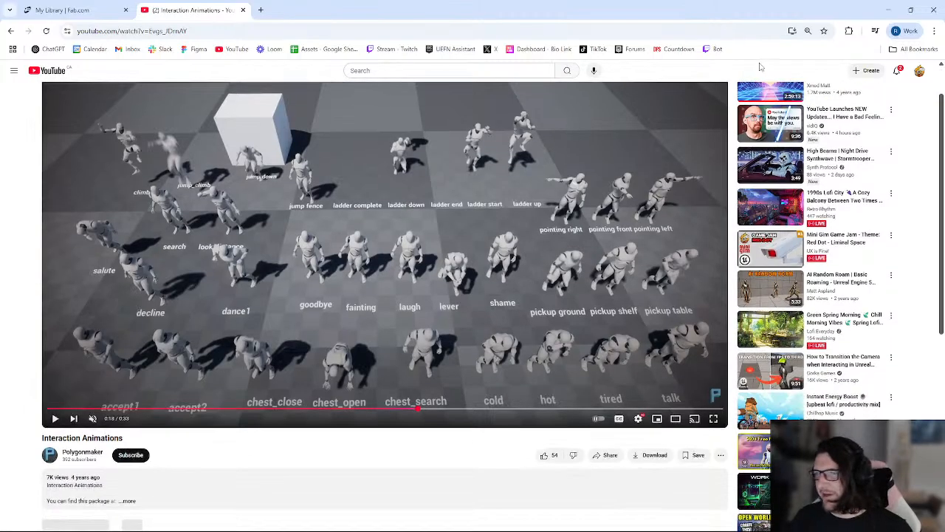
{"action": "scroll", "coordinate": [288, 247], "scroll_direction": "up", "scroll_amount": 1}
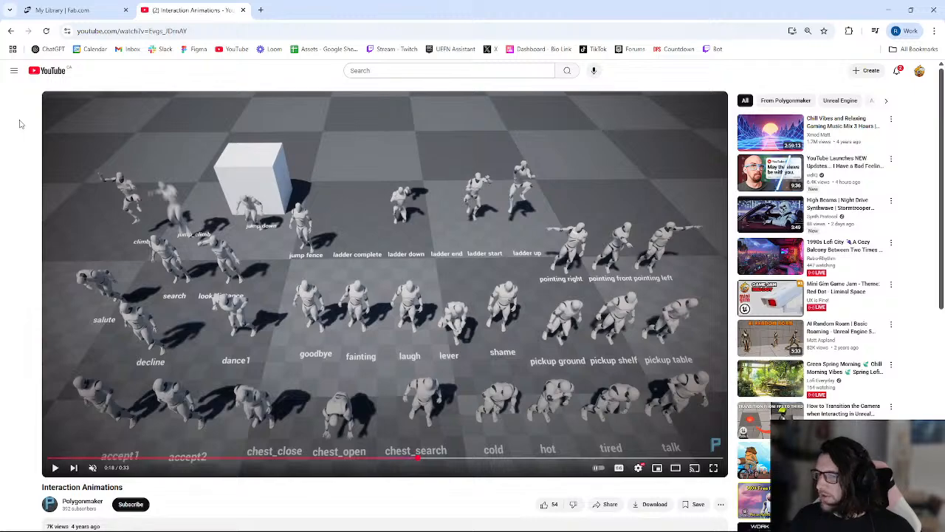
- Open the Simple Activations listing from My Library, look through its gallery images, and return to the library
{"action": "left_click", "coordinate": [78, 9]}
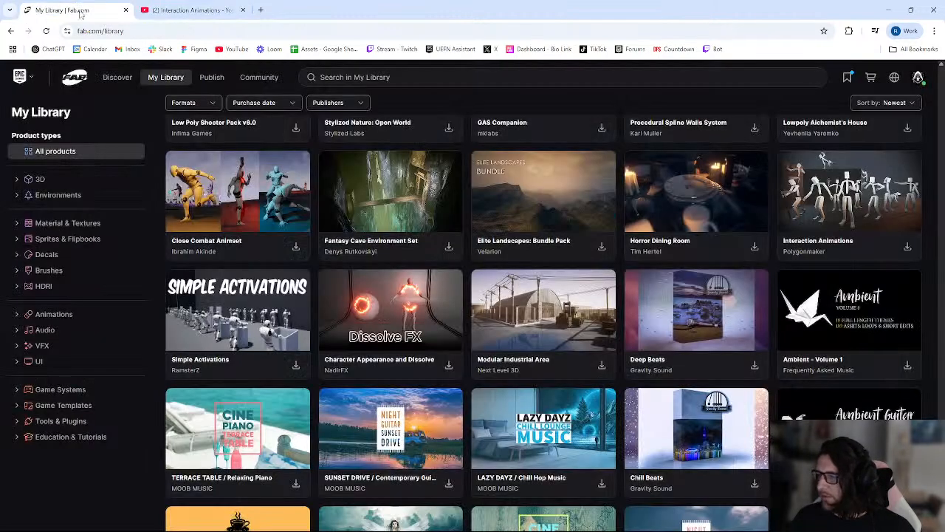
{"action": "mouse_move", "coordinate": [214, 523]}
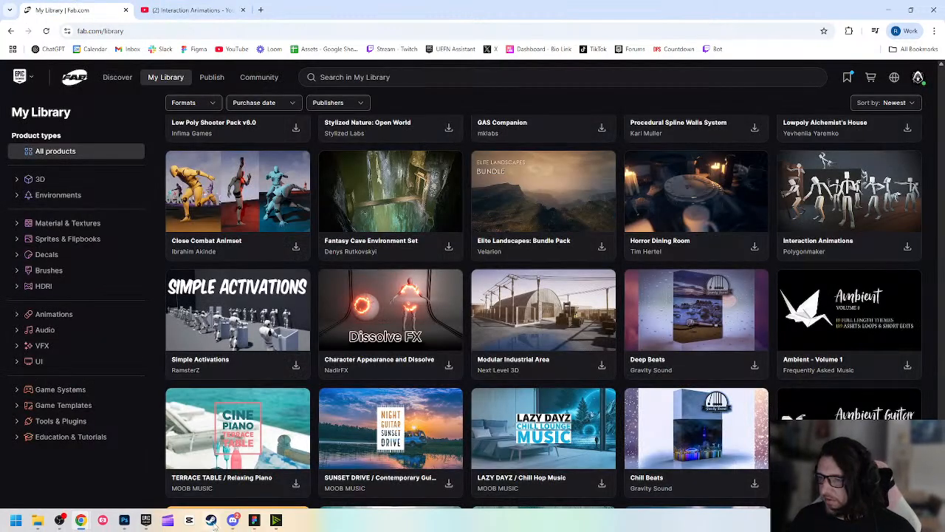
{"action": "middle_click", "coordinate": [228, 309]}
{"action": "left_click", "coordinate": [303, 10]}
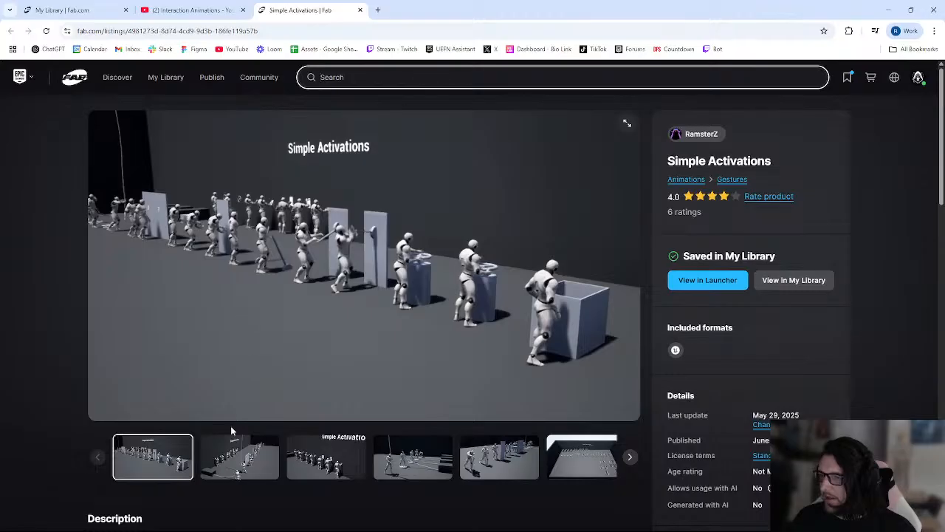
{"action": "left_click", "coordinate": [220, 467]}
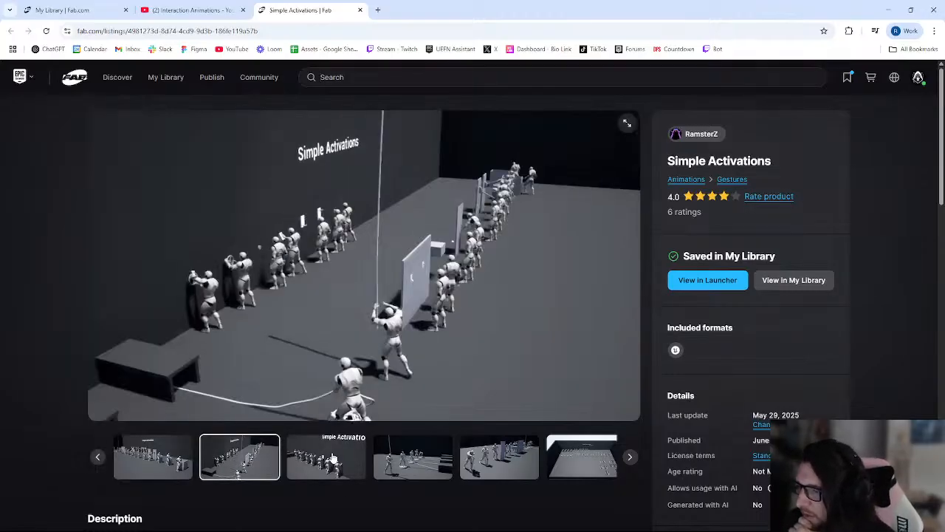
{"action": "left_click", "coordinate": [333, 459]}
{"action": "left_click", "coordinate": [393, 462]}
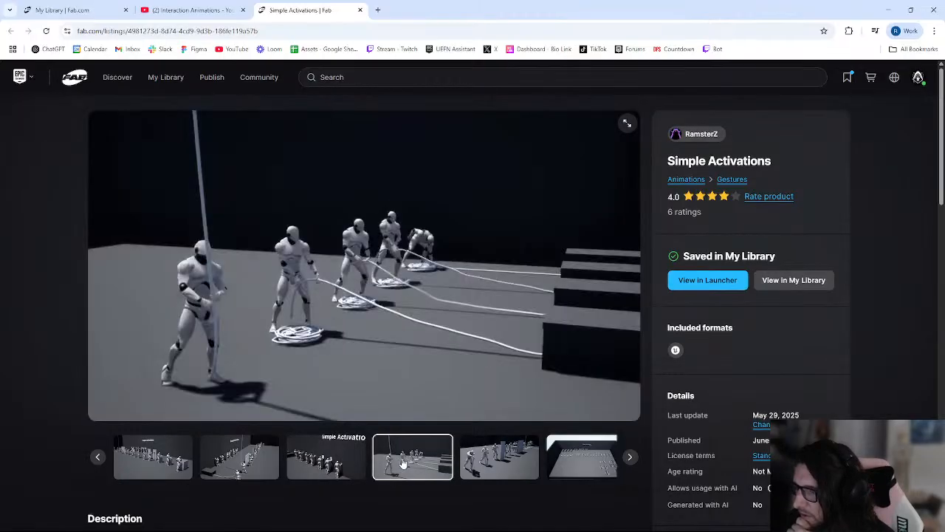
{"action": "left_click", "coordinate": [509, 457]}
{"action": "left_click", "coordinate": [587, 462]}
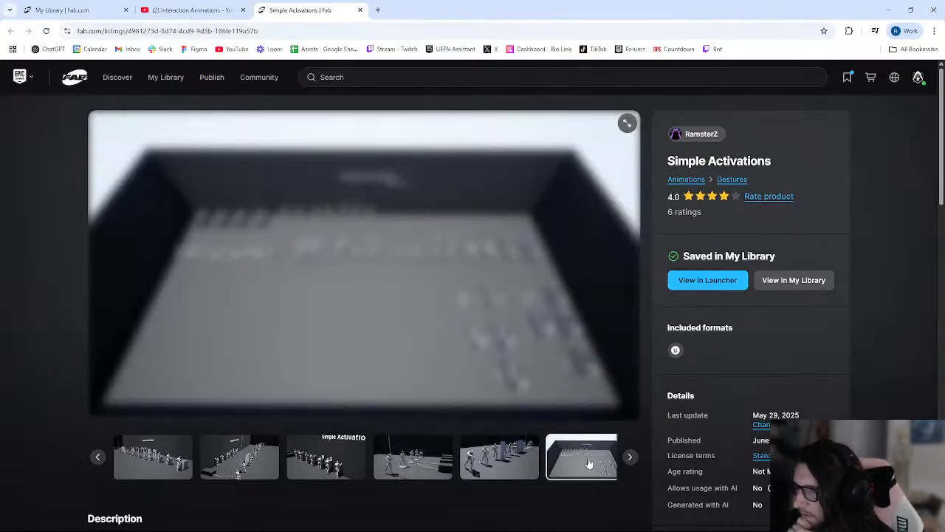
{"action": "left_click", "coordinate": [629, 457]}
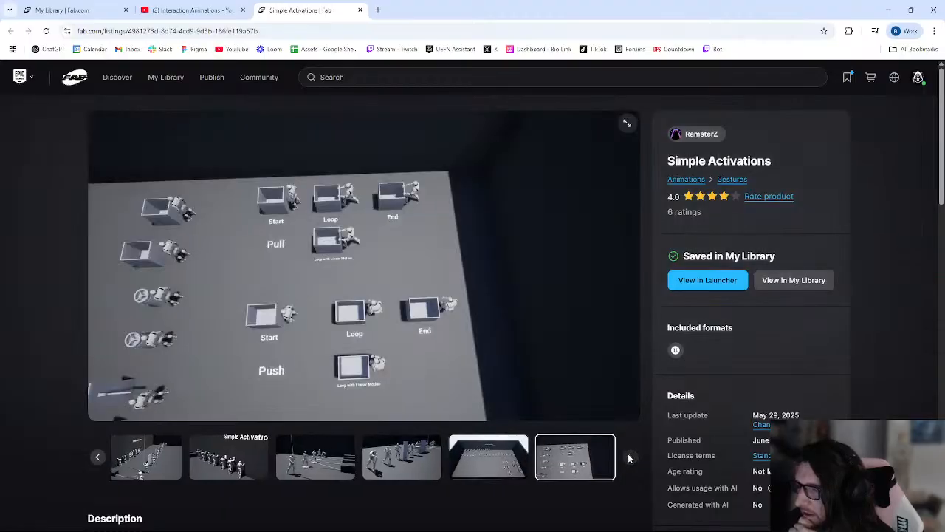
{"action": "middle_click", "coordinate": [278, 10]}
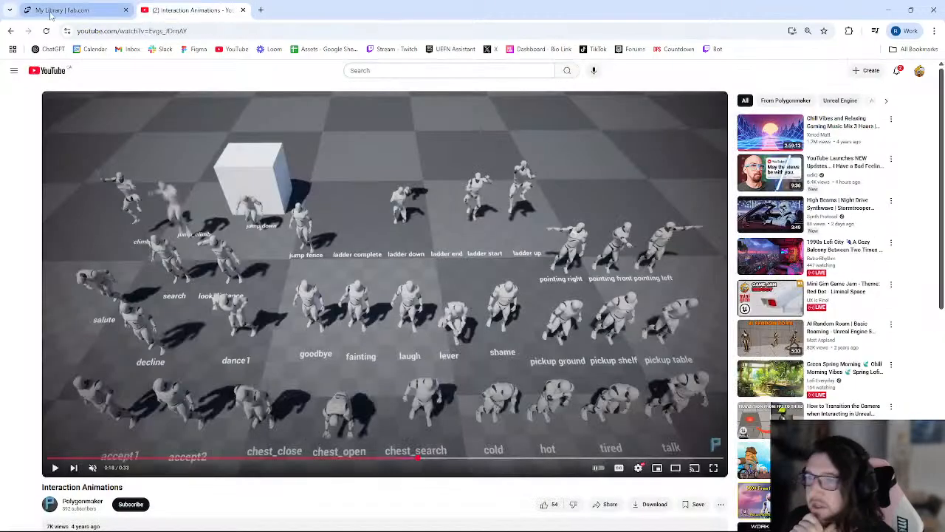
{"action": "left_click", "coordinate": [59, 10]}
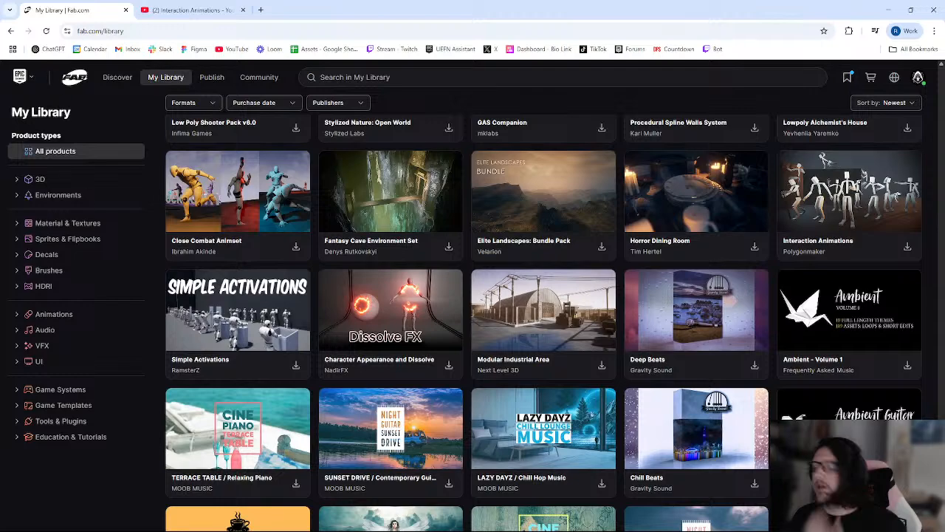
- Paste the Interaction Animations card screenshot into FigJam beside the creature animations image, fitting both within the Big Office image's width
{"action": "mouse_move", "coordinate": [211, 520]}
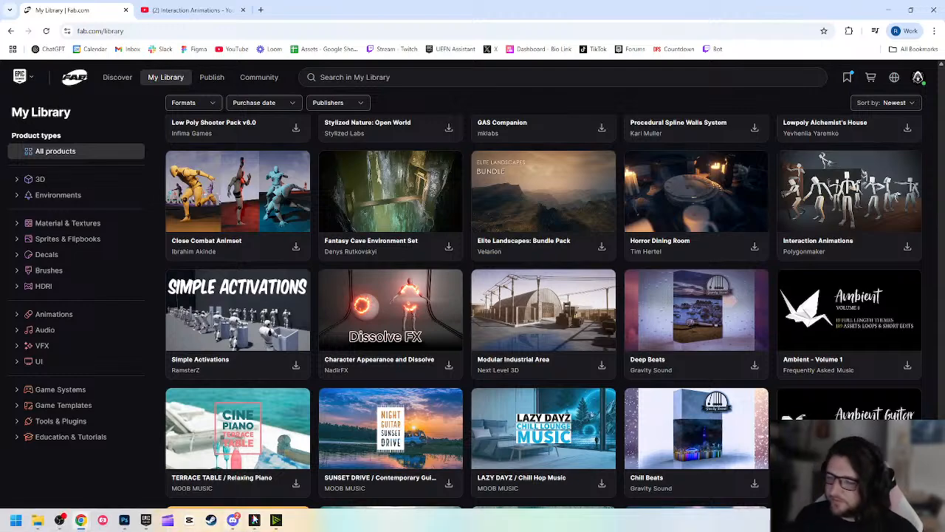
{"action": "left_click", "coordinate": [254, 519]}
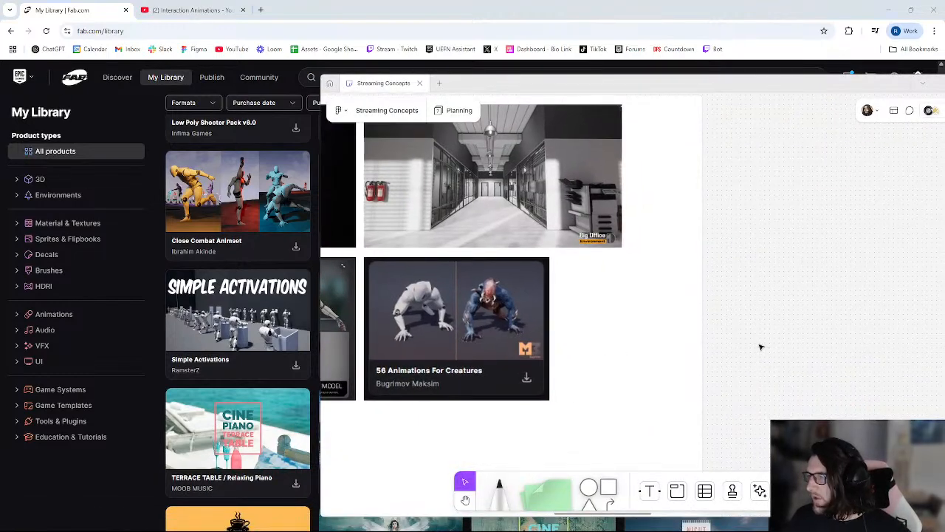
{"action": "scroll", "coordinate": [762, 347], "scroll_direction": "down", "scroll_amount": 3, "text": "ctrl"}
{"action": "middle_click_drag", "start_coordinate": [528, 393], "coordinate": [600, 317]}
{"action": "key", "text": "ctrl+v"}
{"action": "left_click_drag", "start_coordinate": [655, 244], "coordinate": [746, 273]}
{"action": "left_click", "coordinate": [638, 255], "text": "shift"}
{"action": "left_click", "coordinate": [858, 274]}
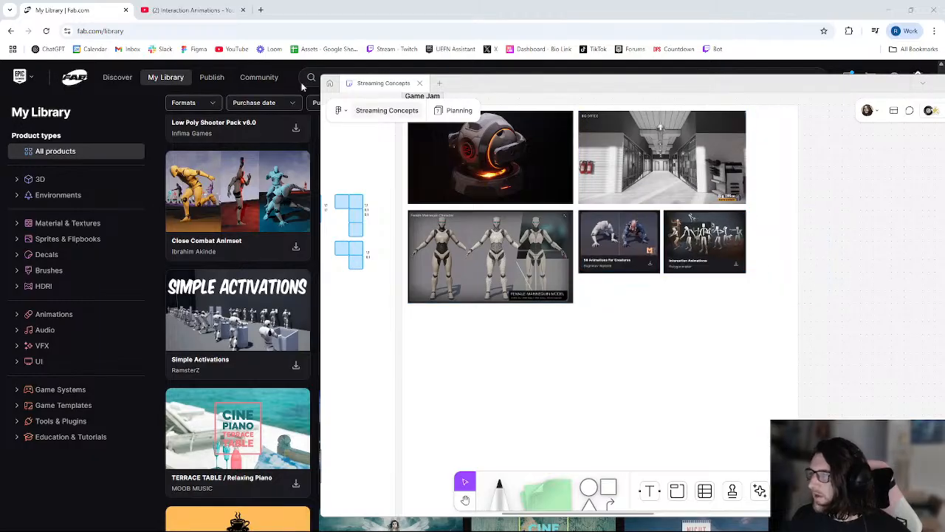
- Capture the Simple Activations card from My Library and paste it into FigJam below the 56 Animations For Creatures image
{"action": "left_click", "coordinate": [89, 13]}
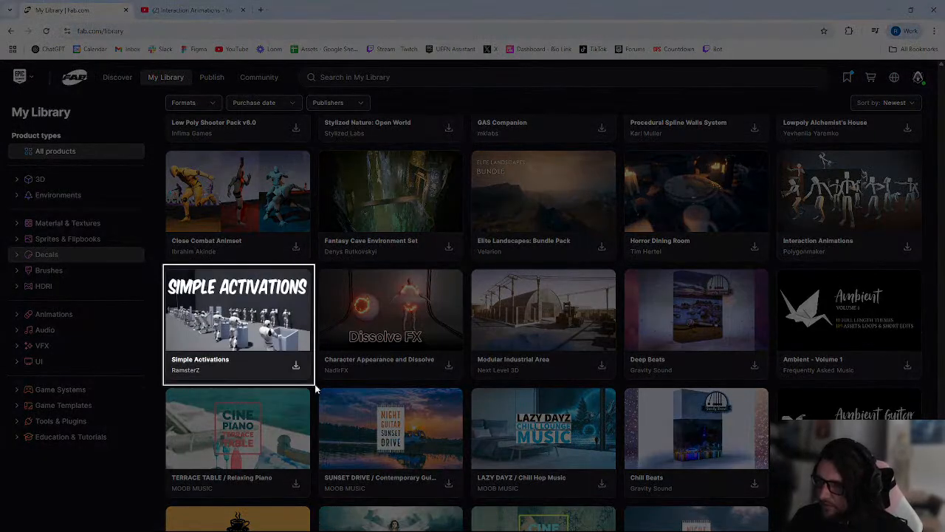
{"action": "key", "text": "alt+Tab"}
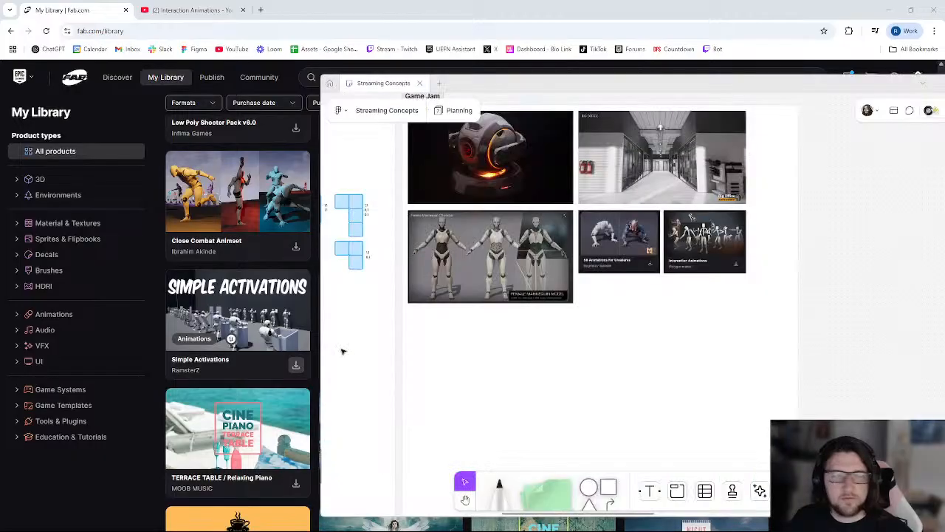
{"action": "key", "text": "ctrl+v"}
{"action": "left_click_drag", "start_coordinate": [677, 258], "coordinate": [654, 337]}
{"action": "left_click", "coordinate": [846, 309]}
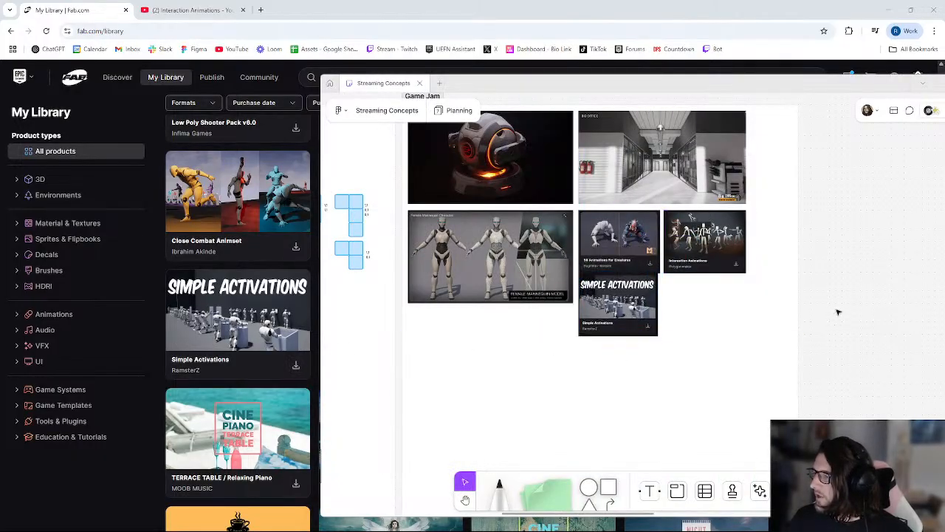
- Enlarge the Simple Activations image slightly to match the width of the 56 Animations For Creatures image above it
{"action": "left_click", "coordinate": [636, 315]}
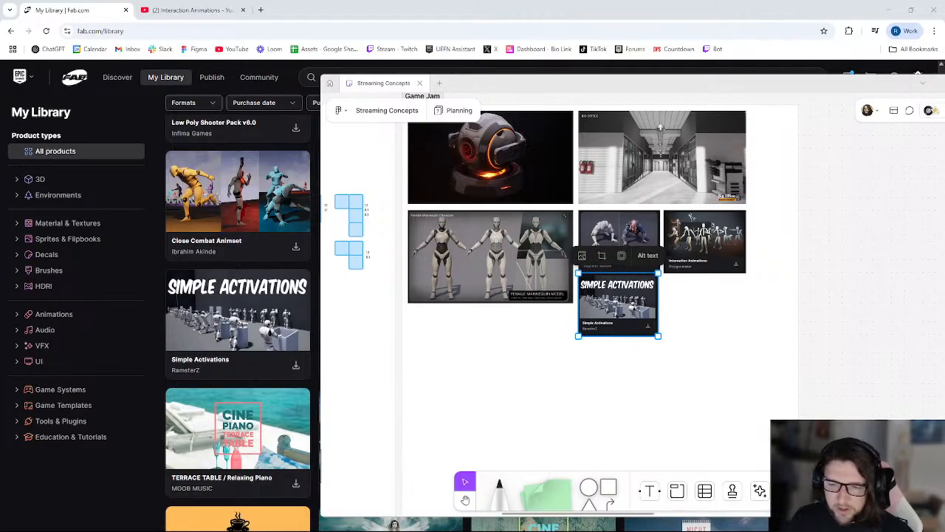
{"action": "scroll", "coordinate": [654, 334], "scroll_direction": "up", "scroll_amount": 5, "text": "ctrl"}
{"action": "left_click_drag", "start_coordinate": [658, 337], "coordinate": [664, 345]}
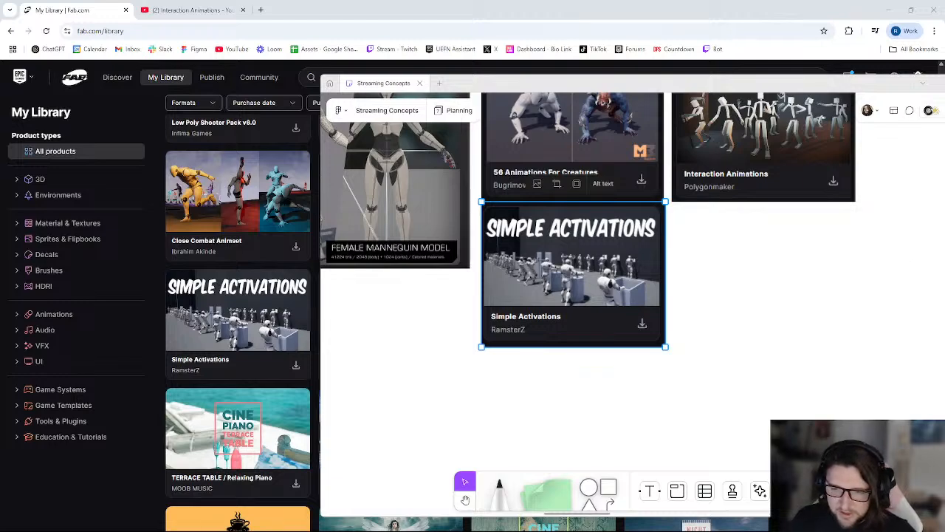
{"action": "middle_click_drag", "start_coordinate": [892, 313], "coordinate": [697, 355]}
{"action": "left_click", "coordinate": [850, 296]}
{"action": "scroll", "coordinate": [565, 265], "scroll_direction": "down", "scroll_amount": 1, "text": "ctrl"}
{"action": "middle_click_drag", "start_coordinate": [476, 287], "coordinate": [623, 315]}
{"action": "left_click", "coordinate": [584, 328]}
{"action": "left_click", "coordinate": [905, 314]}
{"action": "middle_click_drag", "start_coordinate": [675, 297], "coordinate": [658, 304]}
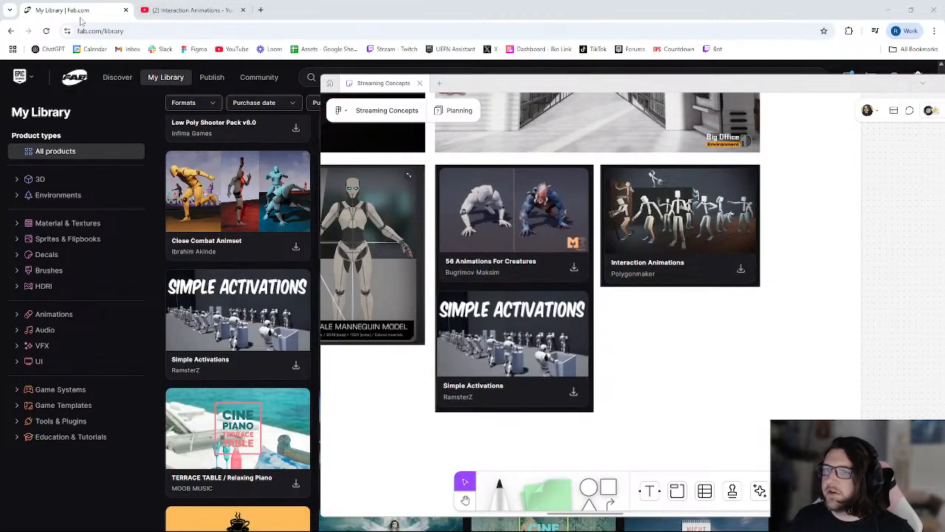
- Switch back to Fab in the browser and browse further down My Library for useful game jam assets
{"action": "left_click", "coordinate": [82, 9]}
{"action": "scroll", "coordinate": [321, 316], "scroll_direction": "down", "scroll_amount": 3}
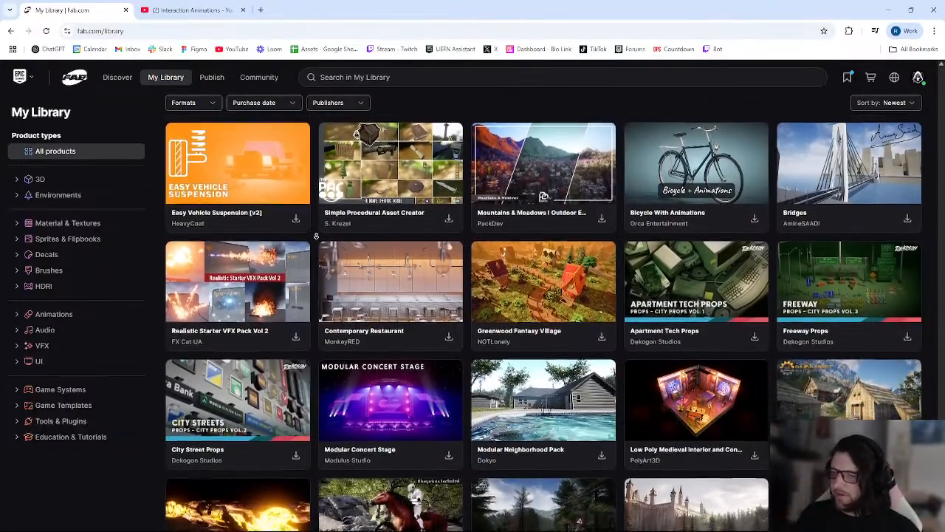
{"action": "scroll", "coordinate": [317, 236], "scroll_direction": "down", "scroll_amount": 2}
{"action": "scroll", "coordinate": [314, 251], "scroll_direction": "down", "scroll_amount": 3}
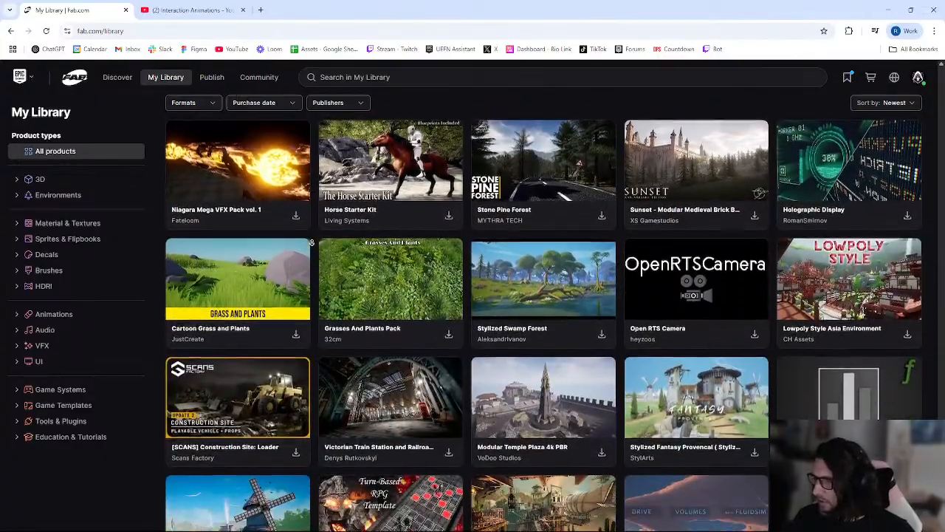
{"action": "scroll", "coordinate": [313, 234], "scroll_direction": "up", "scroll_amount": 1}
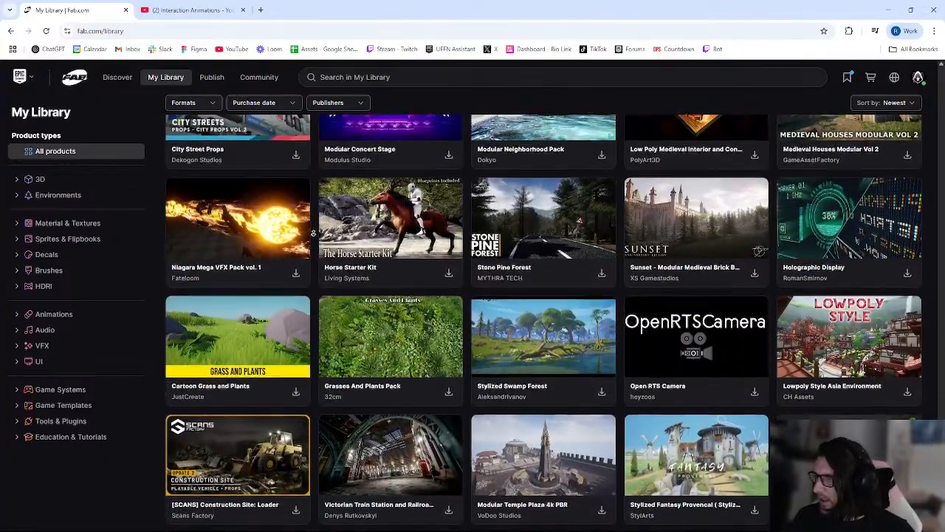
{"action": "scroll", "coordinate": [313, 234], "scroll_direction": "down", "scroll_amount": 1}
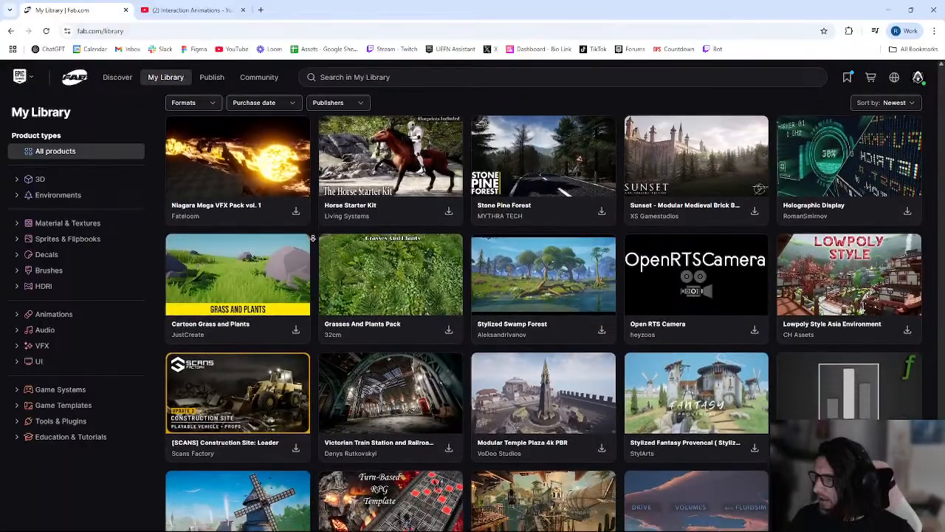
{"action": "scroll", "coordinate": [313, 237], "scroll_direction": "down", "scroll_amount": 3}
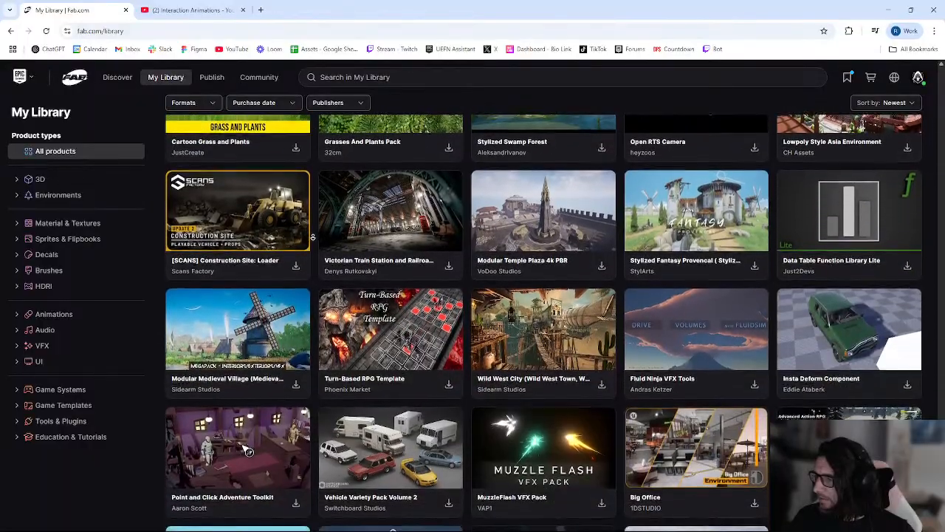
{"action": "scroll", "coordinate": [314, 236], "scroll_direction": "down", "scroll_amount": 1}
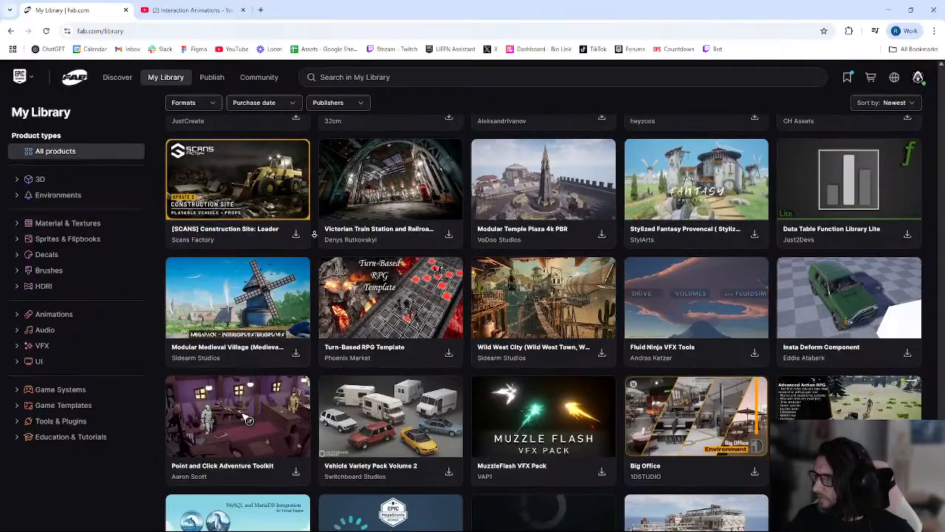
{"action": "scroll", "coordinate": [314, 235], "scroll_direction": "down", "scroll_amount": 1}
- Open the Data Table Function Library Lite listing, review its gallery images, and close the listing
{"action": "left_click", "coordinate": [826, 155]}
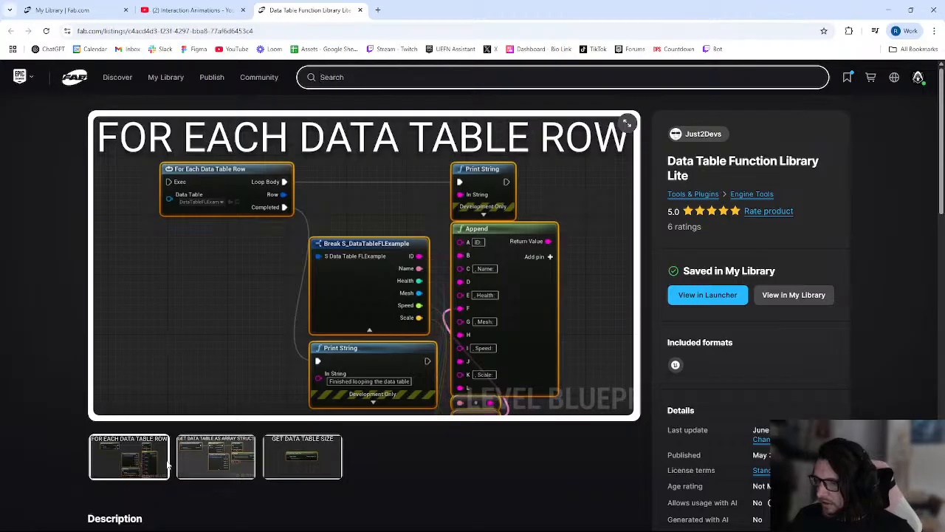
{"action": "left_click", "coordinate": [210, 456]}
{"action": "left_click", "coordinate": [318, 461]}
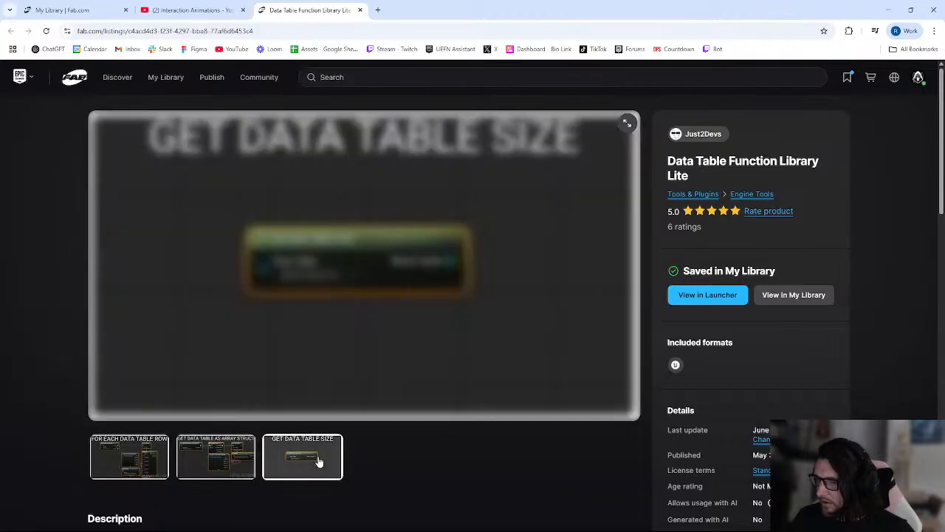
{"action": "left_click", "coordinate": [102, 452]}
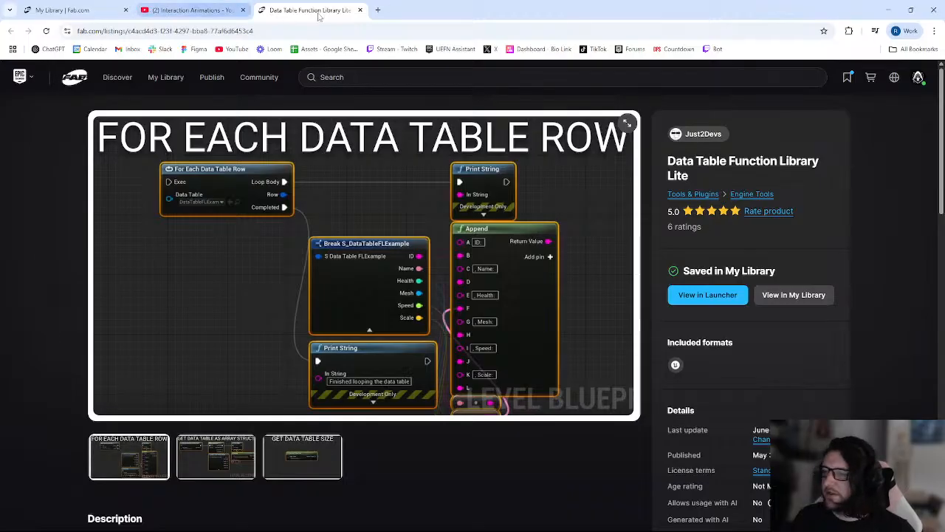
{"action": "left_click", "coordinate": [359, 10]}
- Return to My Library, browse further down for useful game jam assets, and open the Blockout Starter Pack listing
{"action": "left_click", "coordinate": [61, 9]}
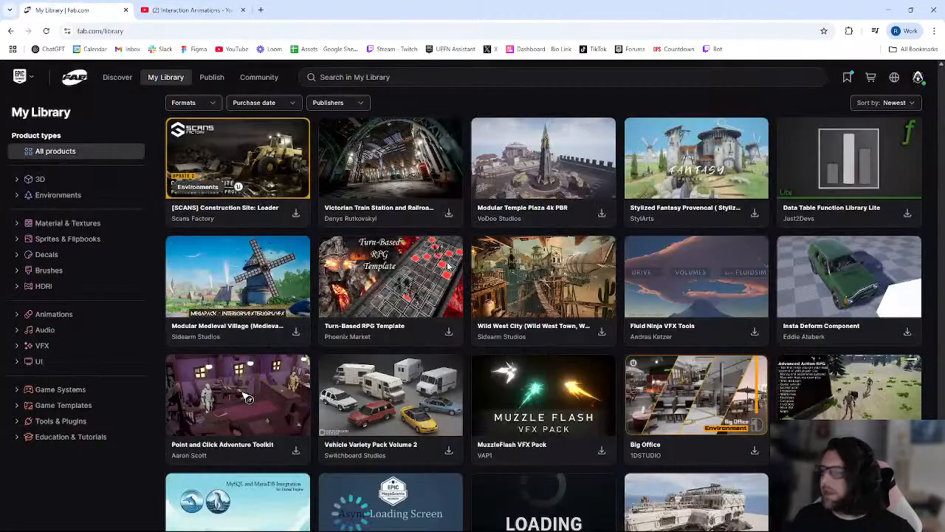
{"action": "scroll", "coordinate": [469, 277], "scroll_direction": "down", "scroll_amount": 2}
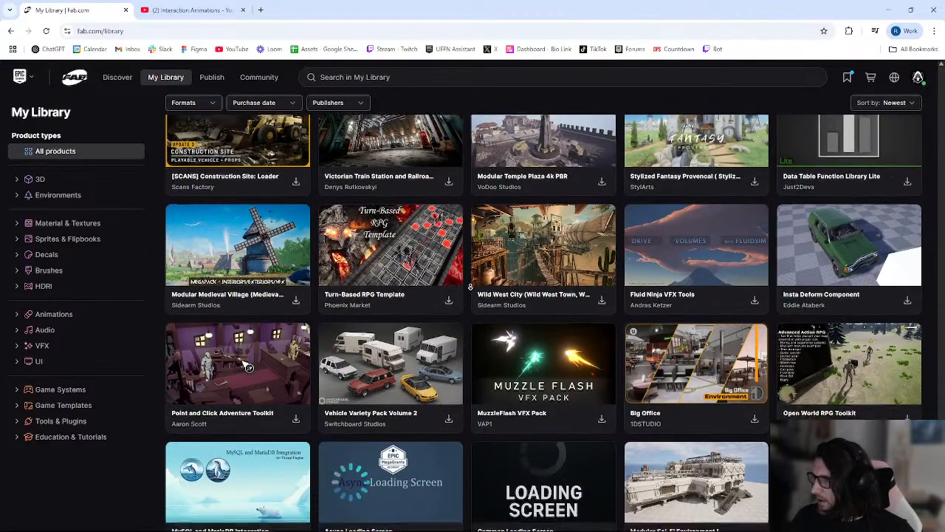
{"action": "scroll", "coordinate": [471, 287], "scroll_direction": "down", "scroll_amount": 2}
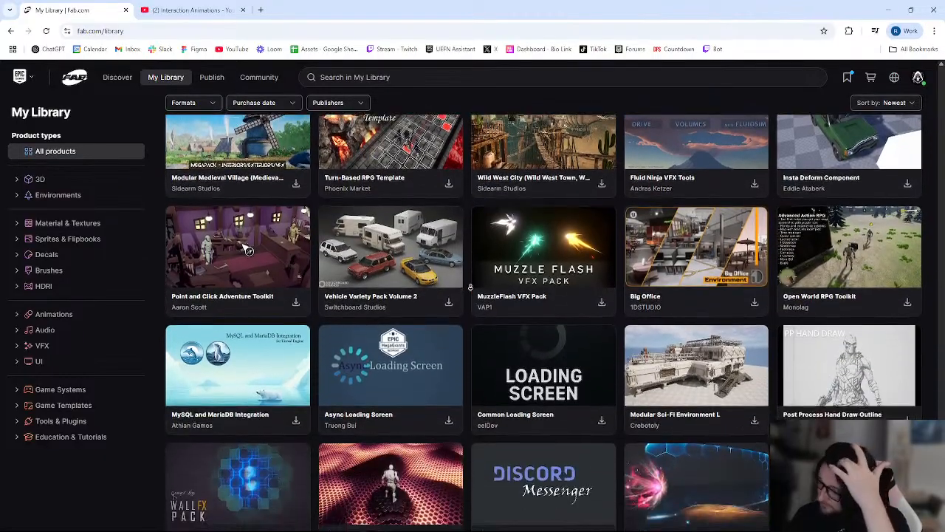
{"action": "scroll", "coordinate": [470, 287], "scroll_direction": "down", "scroll_amount": 2}
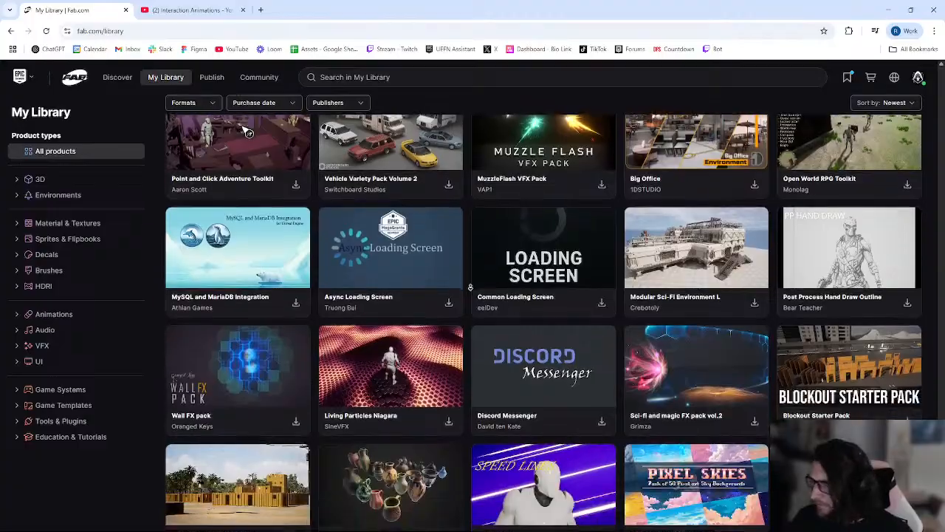
{"action": "scroll", "coordinate": [470, 286], "scroll_direction": "down", "scroll_amount": 2}
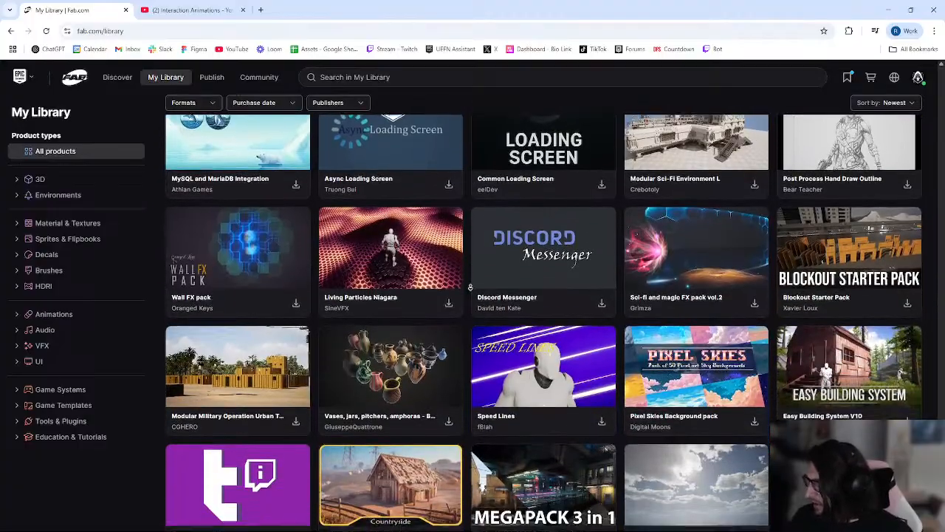
{"action": "scroll", "coordinate": [470, 288], "scroll_direction": "down", "scroll_amount": 1}
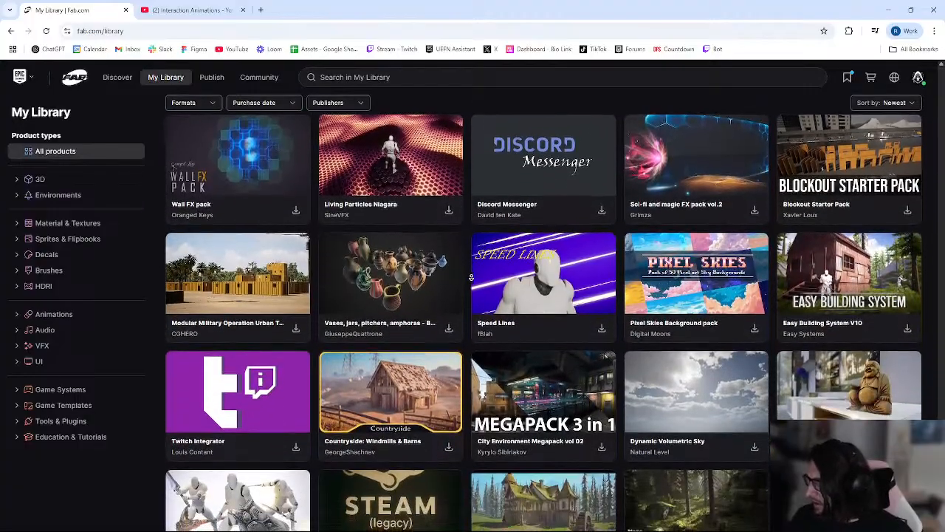
{"action": "middle_click", "coordinate": [818, 148]}
{"action": "left_click", "coordinate": [313, 6]}
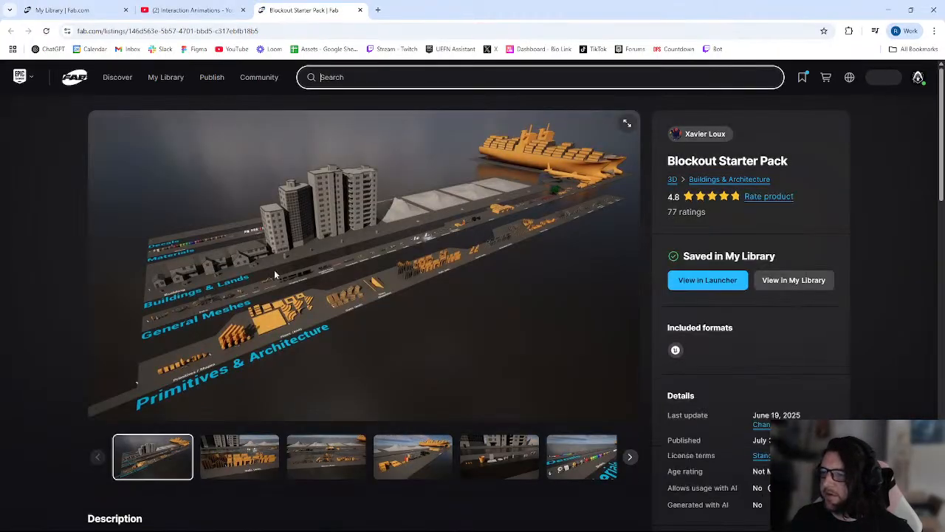
- Review the Blockout Starter Pack gallery images from the arch walls through the street scenes, and close the listing
{"action": "left_click", "coordinate": [244, 476]}
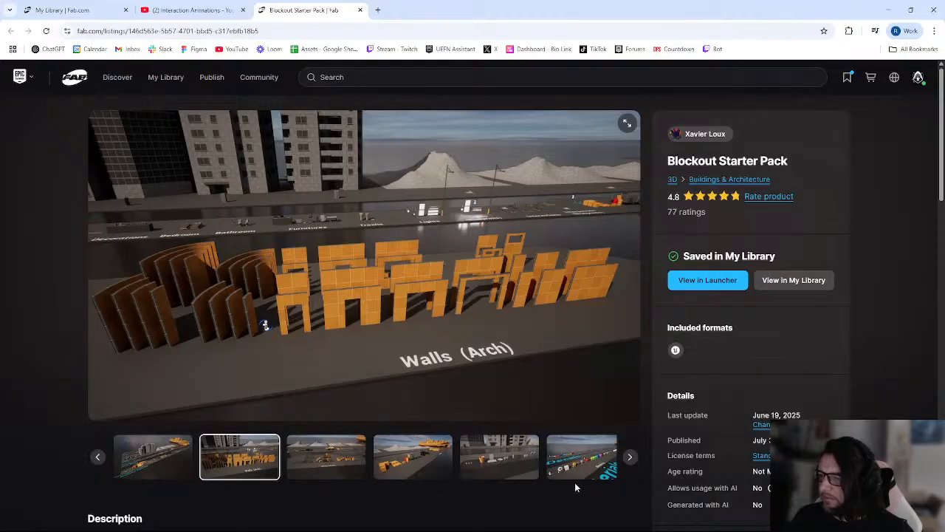
{"action": "left_click", "coordinate": [632, 457]}
{"action": "left_click", "coordinate": [632, 457]}
{"action": "left_click", "coordinate": [631, 457]}
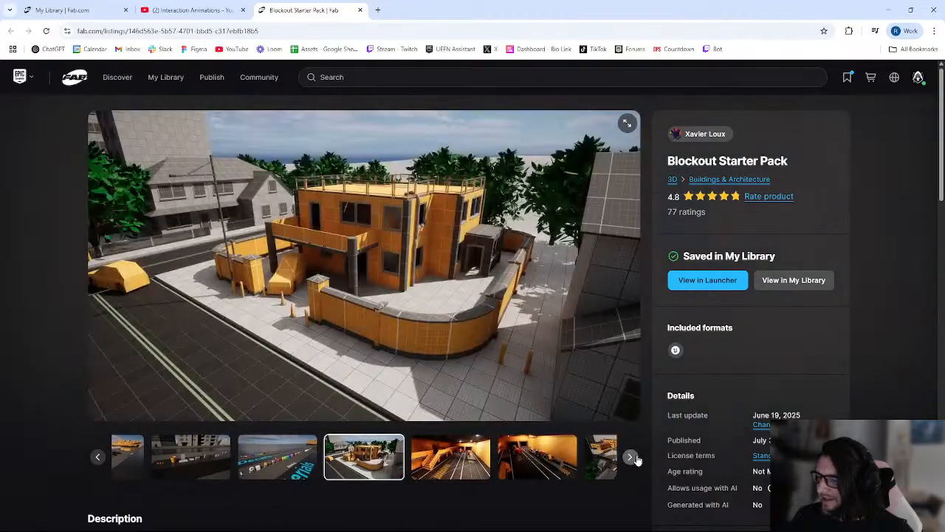
{"action": "left_click", "coordinate": [631, 457]}
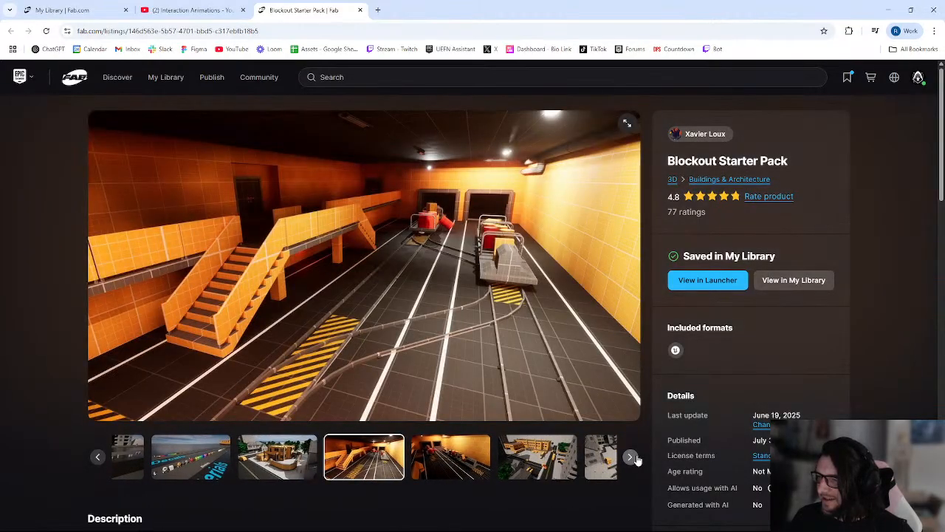
{"action": "left_click", "coordinate": [632, 457]}
{"action": "left_click", "coordinate": [632, 457]}
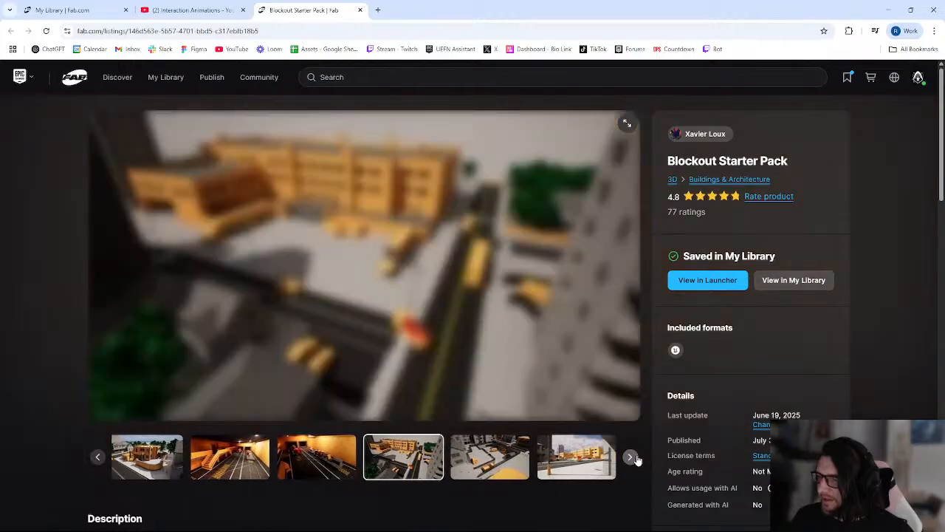
{"action": "left_click", "coordinate": [631, 457]}
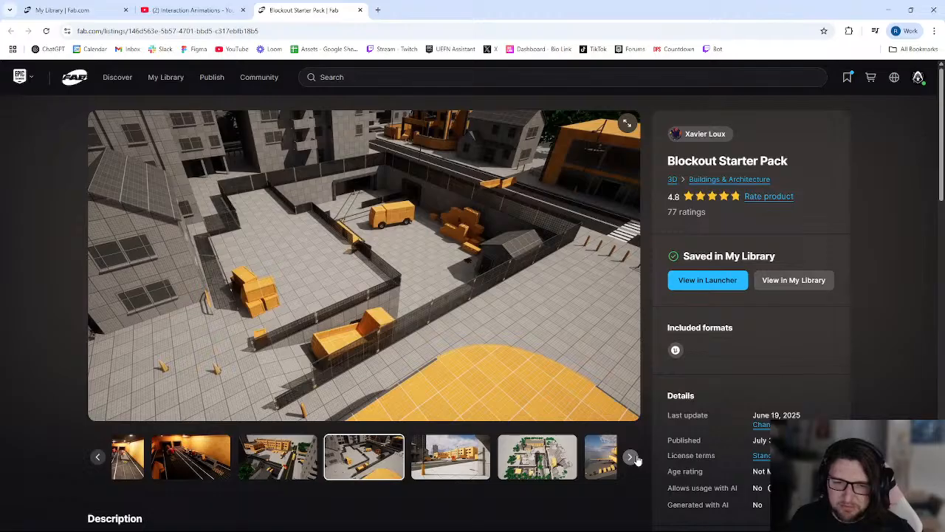
{"action": "left_click", "coordinate": [632, 457]}
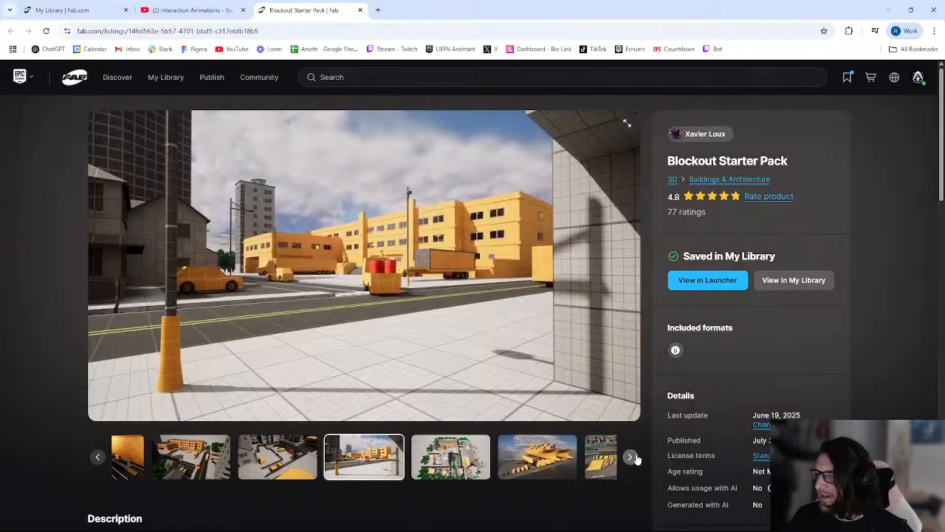
{"action": "middle_click", "coordinate": [330, 9]}
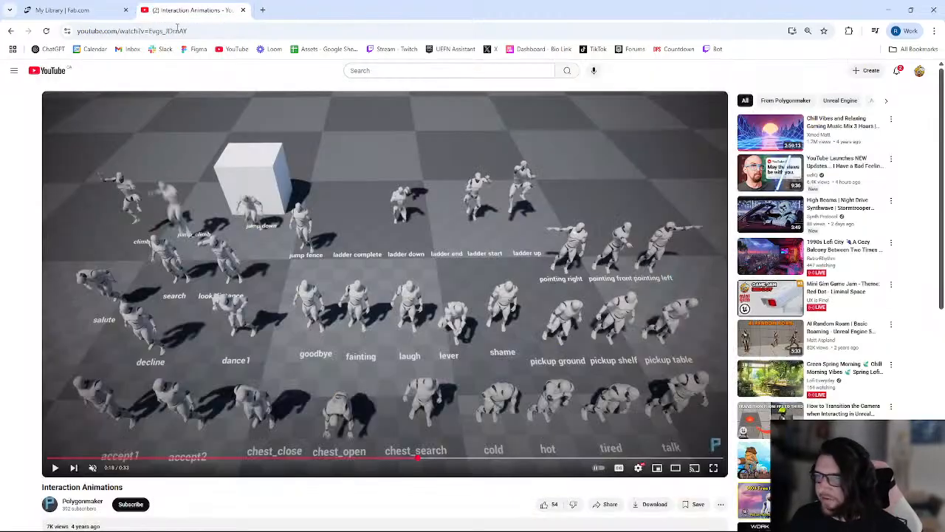
- Go back to My Library and examine the older products further down for animations, environments, props and systems suited to the game jam
{"action": "left_click", "coordinate": [76, 11]}
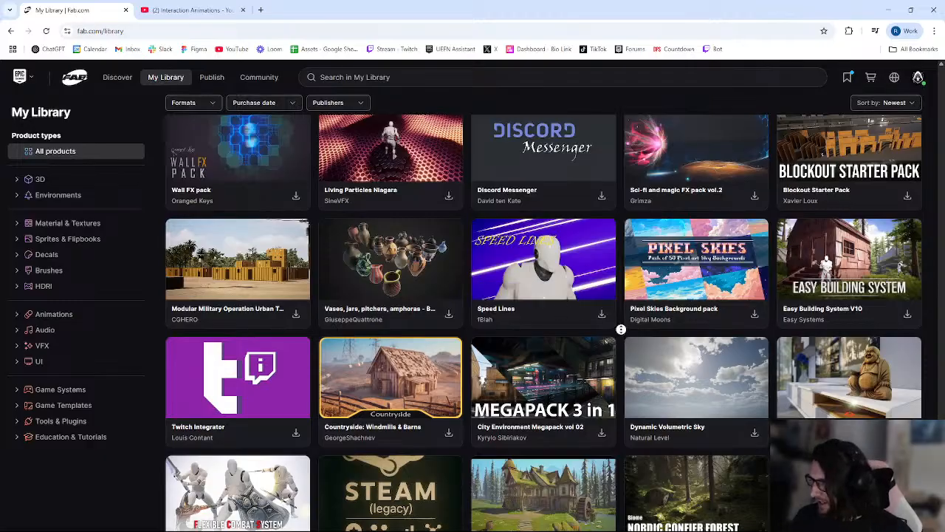
{"action": "scroll", "coordinate": [621, 347], "scroll_direction": "down", "scroll_amount": 1}
{"action": "scroll", "coordinate": [619, 353], "scroll_direction": "down", "scroll_amount": 2}
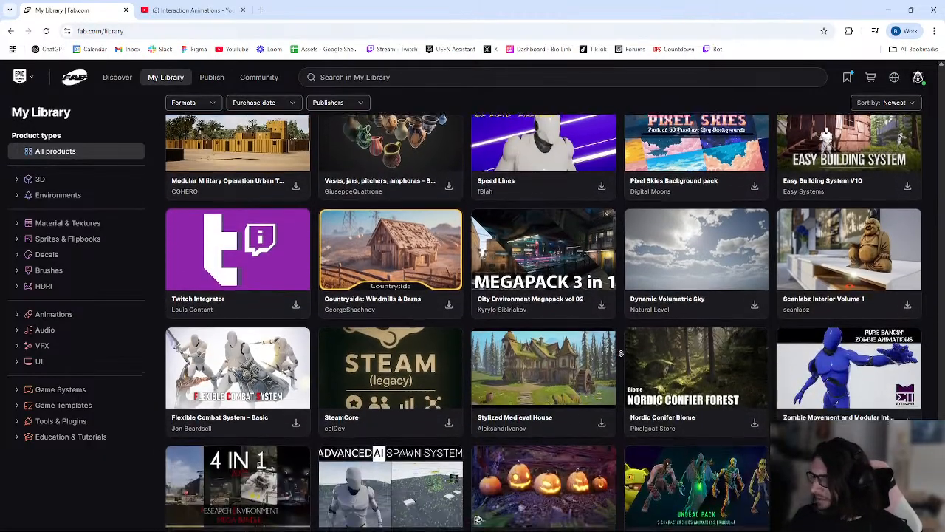
{"action": "scroll", "coordinate": [622, 341], "scroll_direction": "down", "scroll_amount": 2}
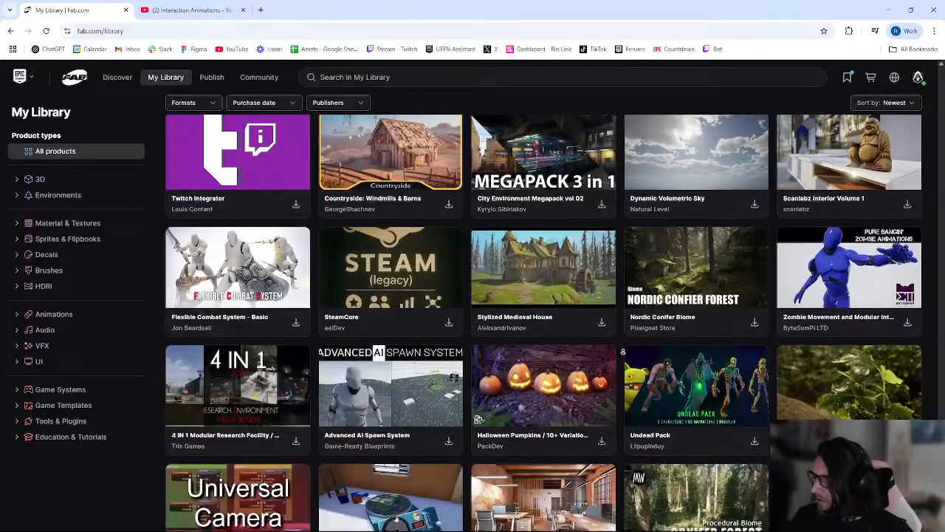
{"action": "scroll", "coordinate": [622, 356], "scroll_direction": "down", "scroll_amount": 2}
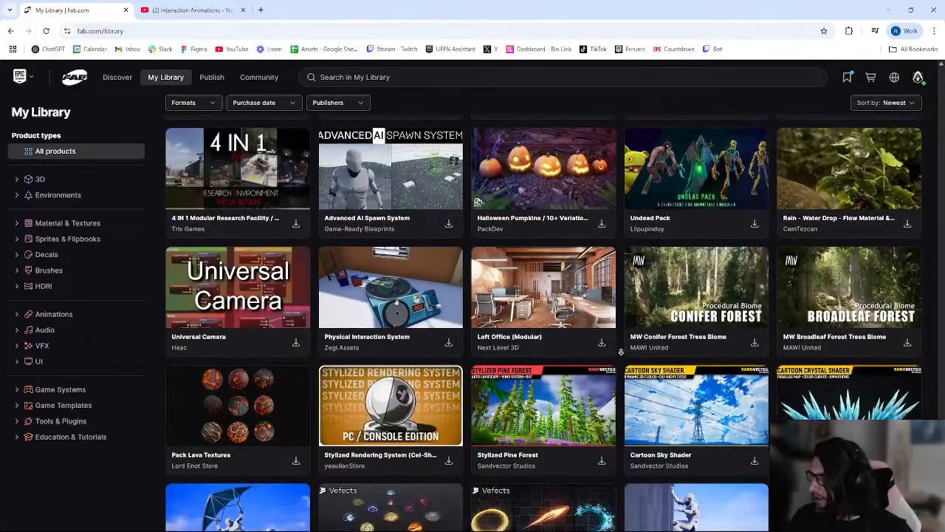
{"action": "scroll", "coordinate": [626, 355], "scroll_direction": "down", "scroll_amount": 2}
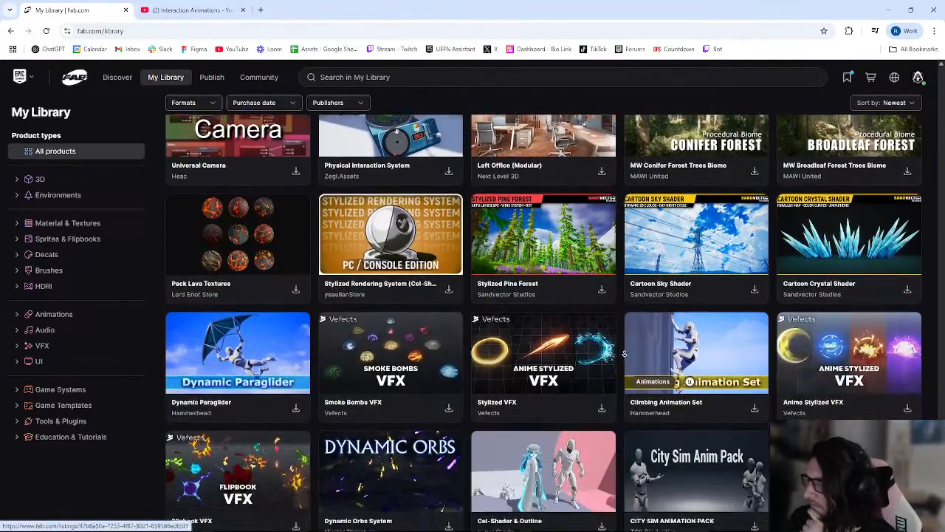
{"action": "scroll", "coordinate": [623, 351], "scroll_direction": "down", "scroll_amount": 1}
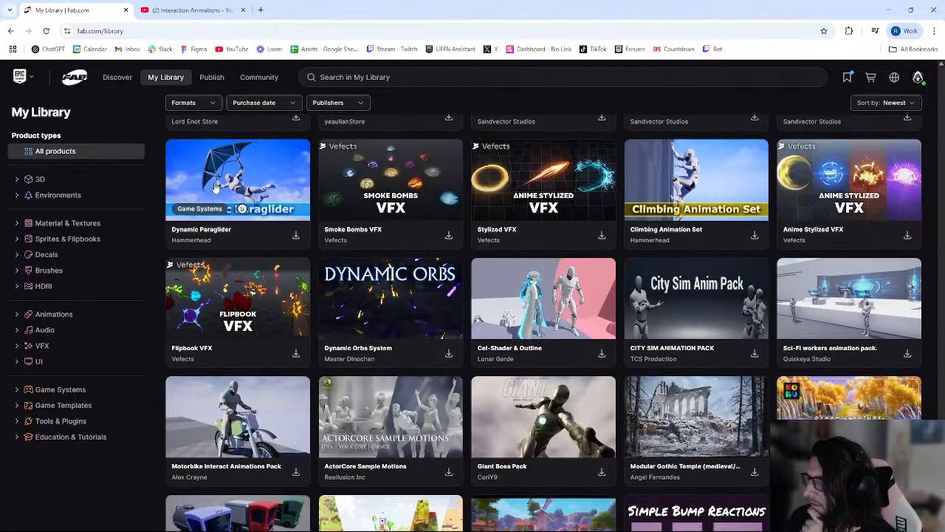
{"action": "scroll", "coordinate": [622, 272], "scroll_direction": "down", "scroll_amount": 1}
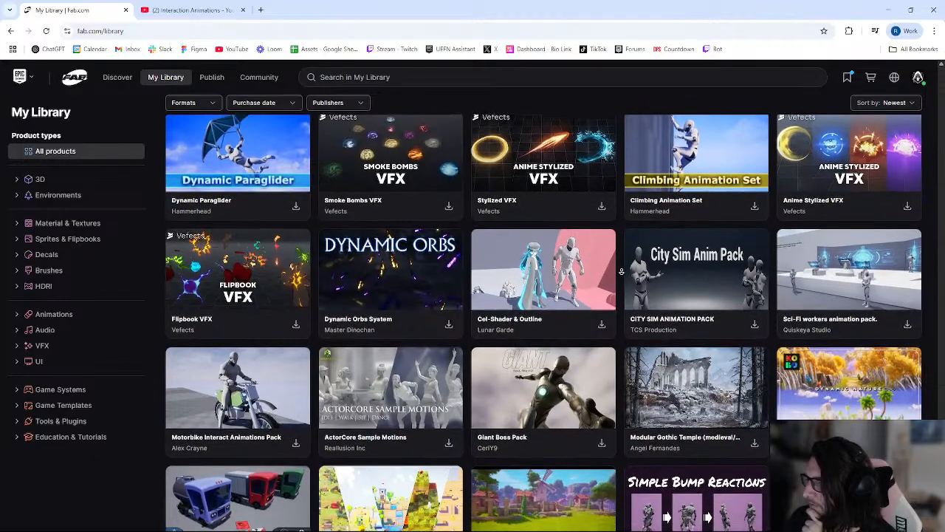
{"action": "scroll", "coordinate": [620, 274], "scroll_direction": "down", "scroll_amount": 1}
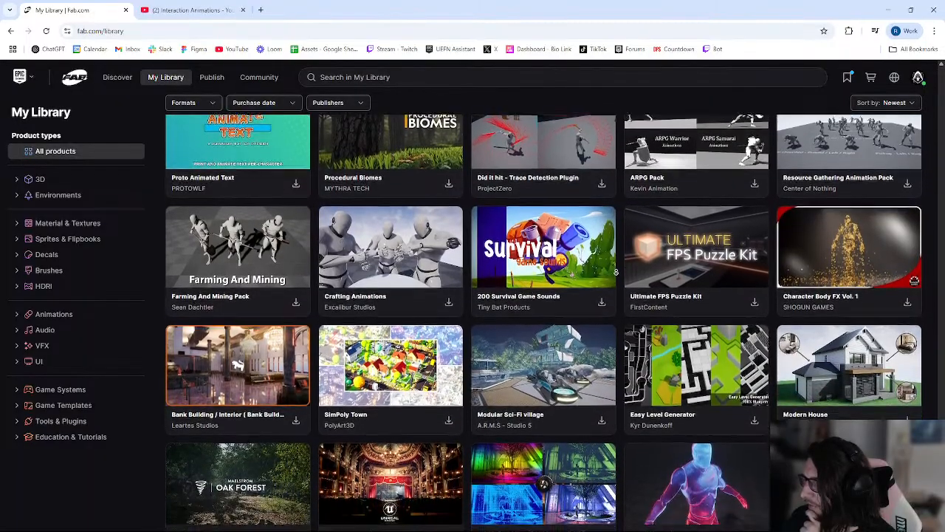
{"action": "scroll", "coordinate": [614, 275], "scroll_direction": "down", "scroll_amount": 1}
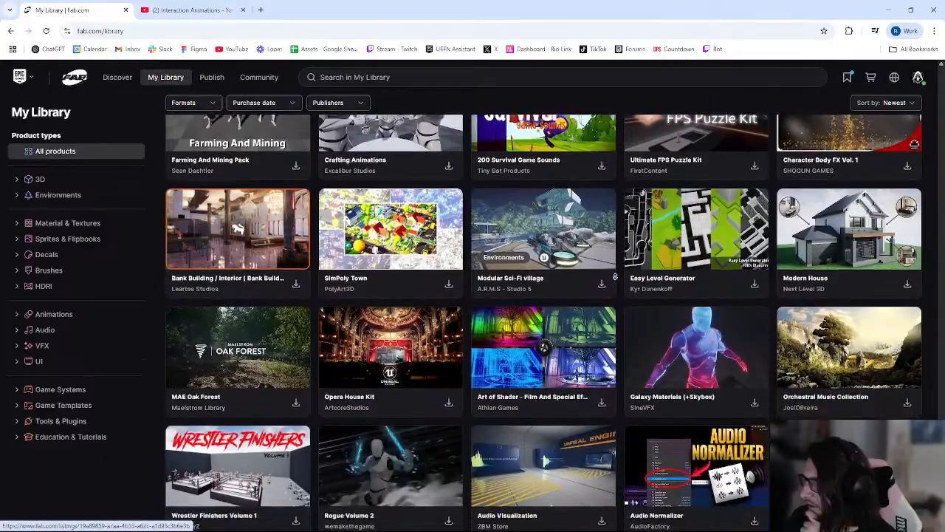
{"action": "scroll", "coordinate": [614, 276], "scroll_direction": "down", "scroll_amount": 3}
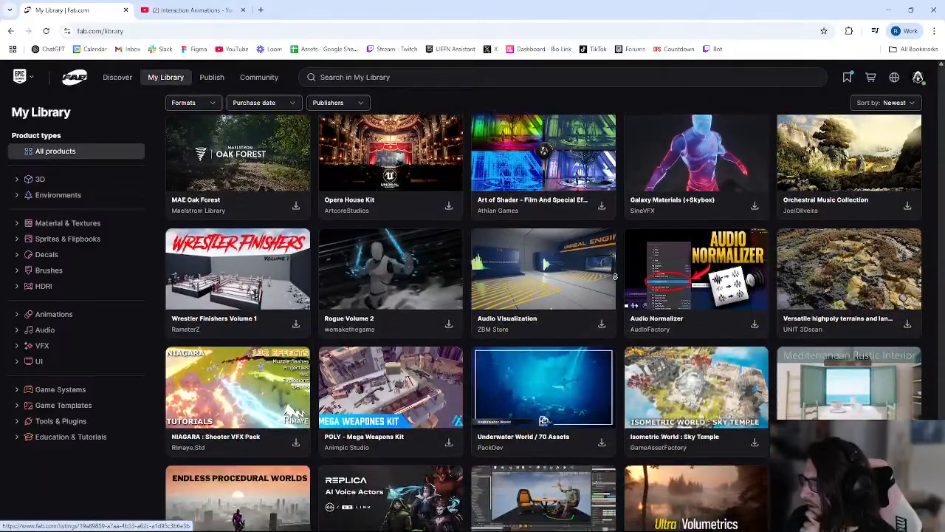
{"action": "scroll", "coordinate": [615, 275], "scroll_direction": "down", "scroll_amount": 3}
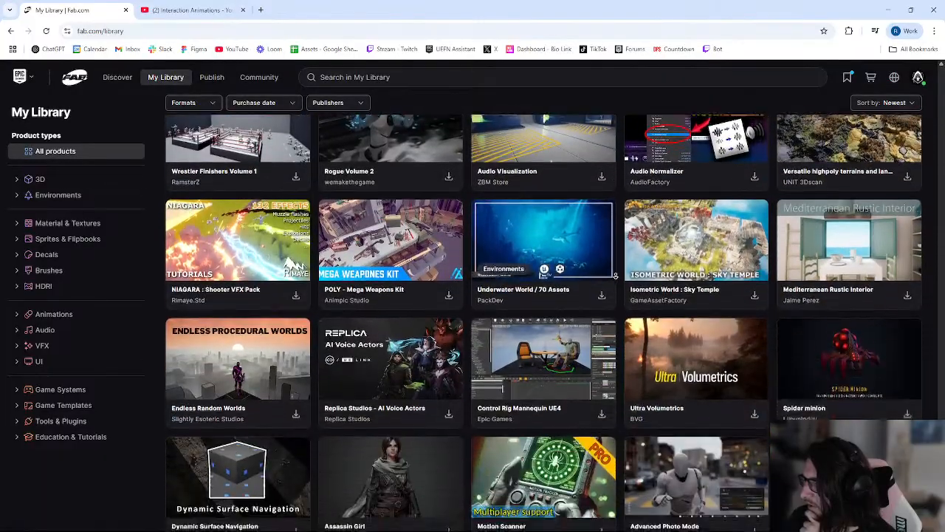
{"action": "scroll", "coordinate": [614, 271], "scroll_direction": "down", "scroll_amount": 3}
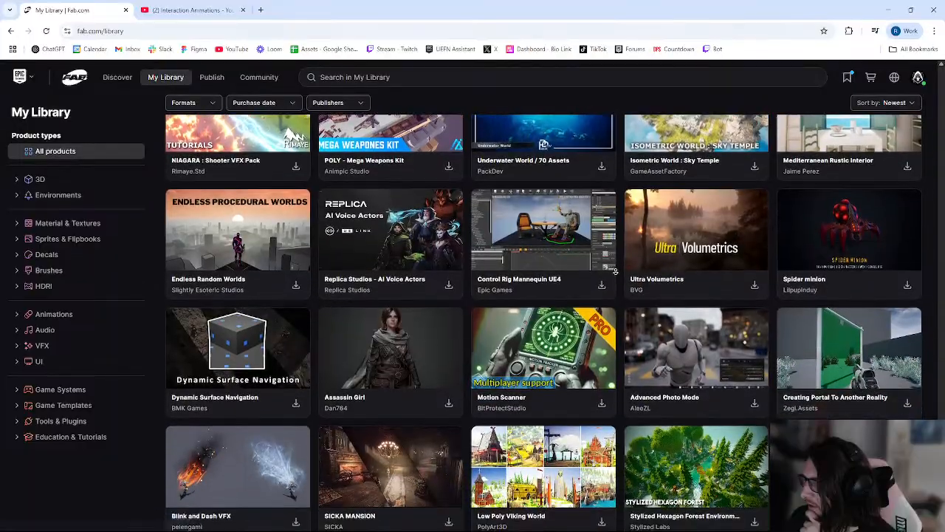
{"action": "scroll", "coordinate": [616, 272], "scroll_direction": "down", "scroll_amount": 3}
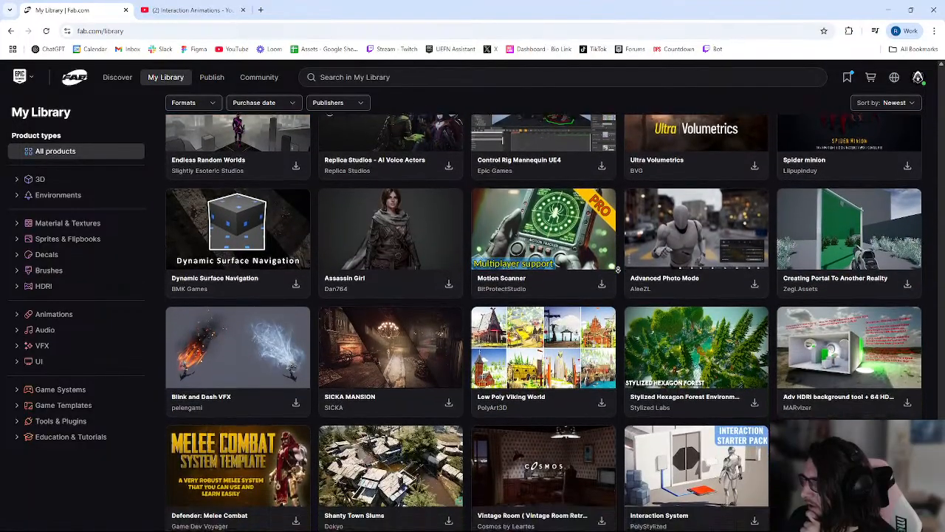
{"action": "scroll", "coordinate": [621, 272], "scroll_direction": "down", "scroll_amount": 8}
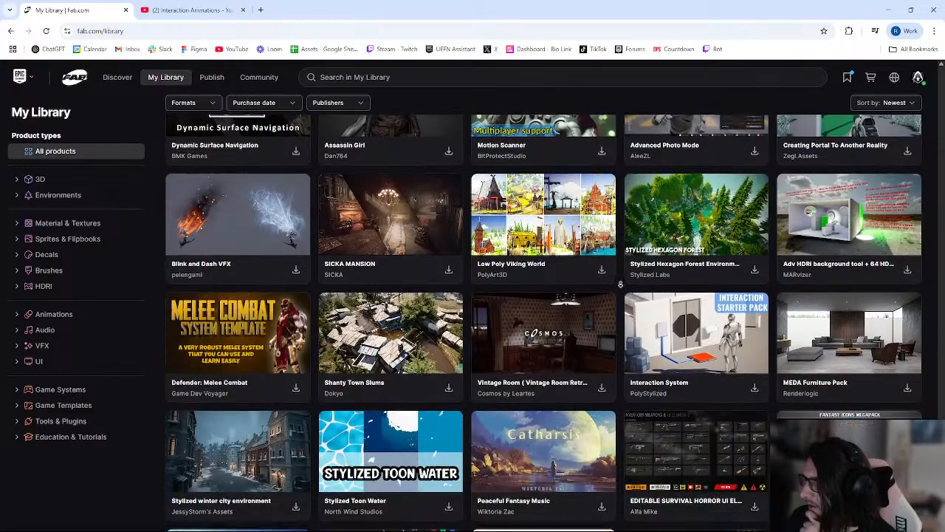
{"action": "scroll", "coordinate": [617, 280], "scroll_direction": "down", "scroll_amount": 9}
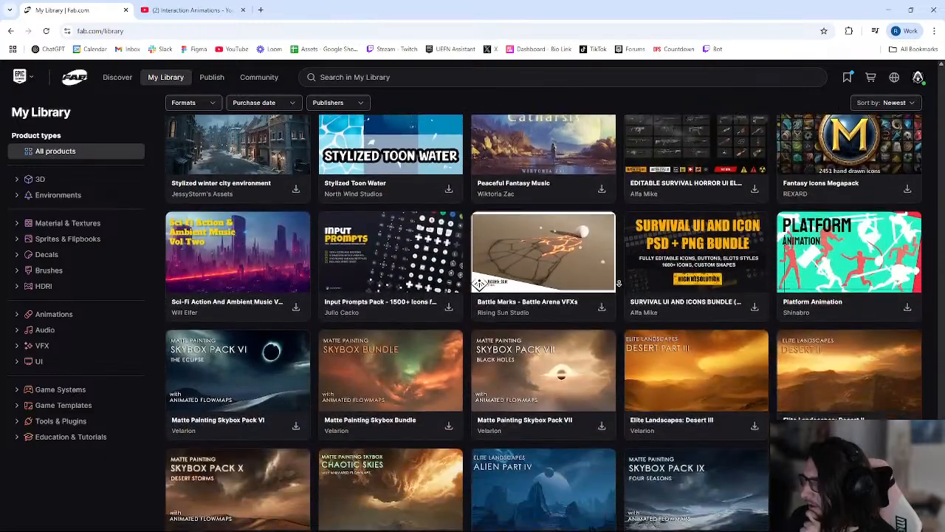
{"action": "scroll", "coordinate": [619, 284], "scroll_direction": "down", "scroll_amount": 6}
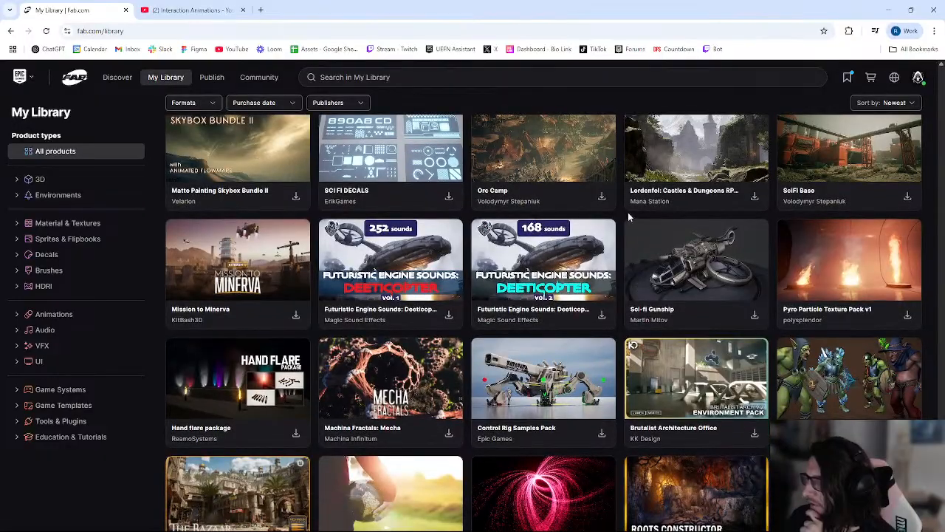
{"action": "scroll", "coordinate": [624, 236], "scroll_direction": "down", "scroll_amount": 1}
{"action": "scroll", "coordinate": [624, 237], "scroll_direction": "down", "scroll_amount": 2}
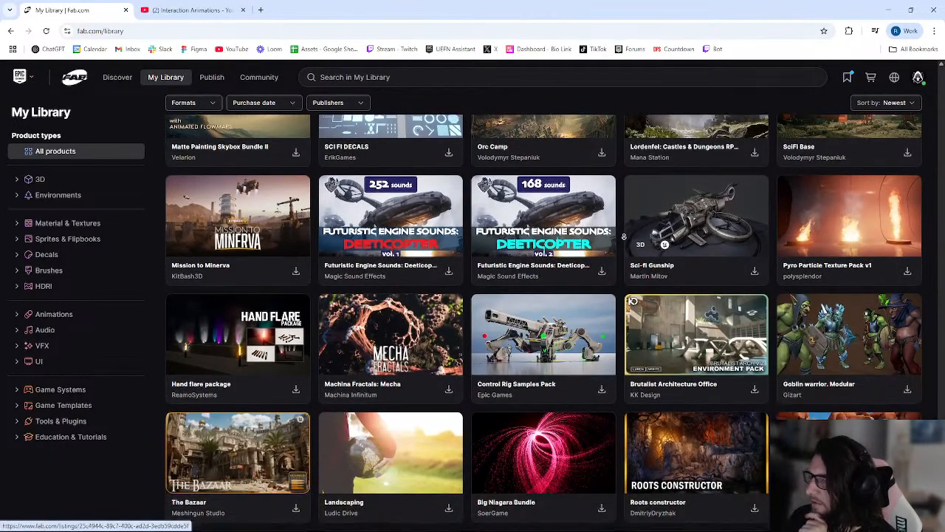
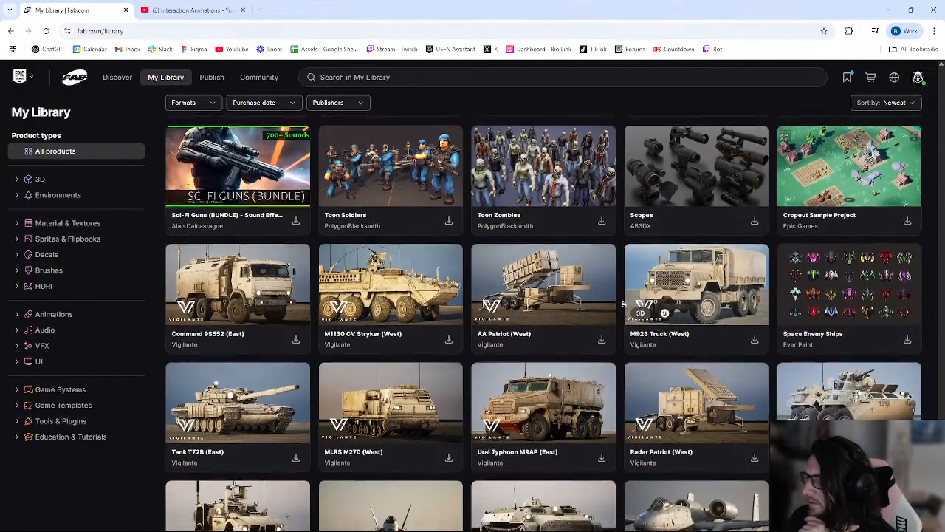
{"action": "scroll", "coordinate": [617, 302], "scroll_direction": "down", "scroll_amount": 5}
{"action": "scroll", "coordinate": [619, 300], "scroll_direction": "down", "scroll_amount": 2}
{"action": "scroll", "coordinate": [621, 291], "scroll_direction": "down", "scroll_amount": 2}
{"action": "scroll", "coordinate": [622, 294], "scroll_direction": "down", "scroll_amount": 3}
{"action": "scroll", "coordinate": [622, 301], "scroll_direction": "down", "scroll_amount": 5}
{"action": "scroll", "coordinate": [622, 302], "scroll_direction": "down", "scroll_amount": 4}
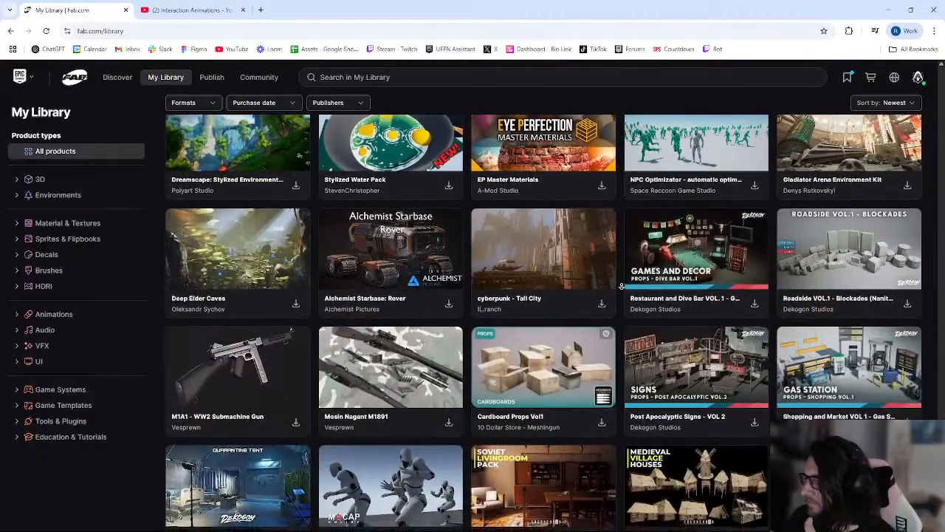
{"action": "scroll", "coordinate": [622, 286], "scroll_direction": "down", "scroll_amount": 1}
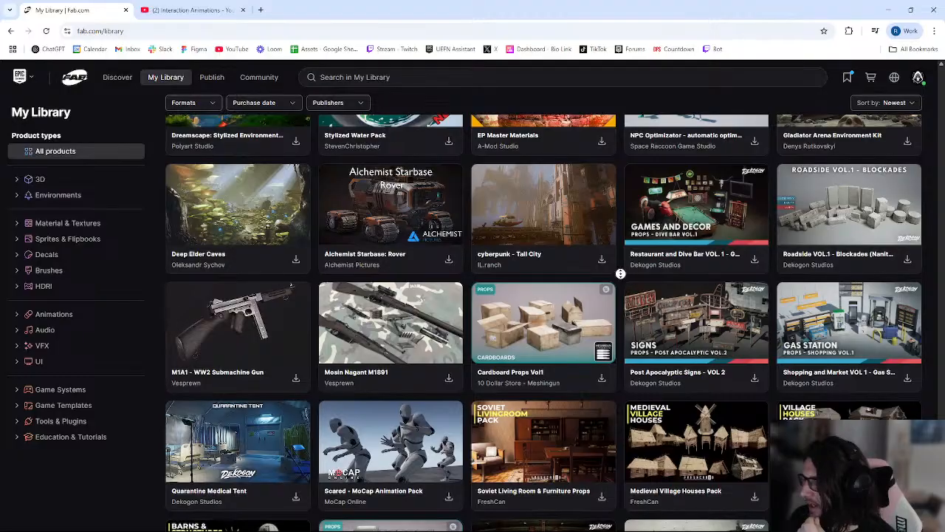
{"action": "scroll", "coordinate": [621, 271], "scroll_direction": "down", "scroll_amount": 5}
{"action": "scroll", "coordinate": [619, 301], "scroll_direction": "down", "scroll_amount": 6}
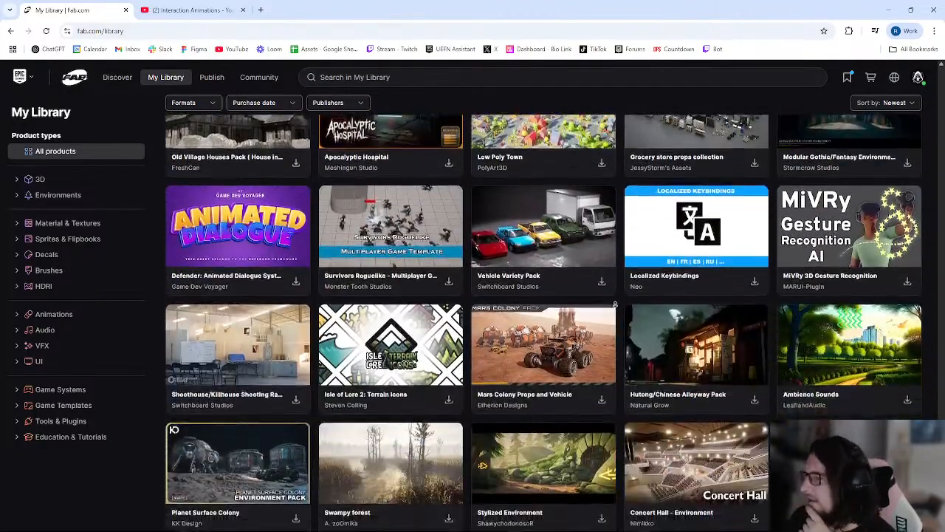
- Examine the library products further down, from the Mars colony and terrain packs through the car sounds and stylized characters, for game jam assets
{"action": "scroll", "coordinate": [617, 306], "scroll_direction": "down", "scroll_amount": 2}
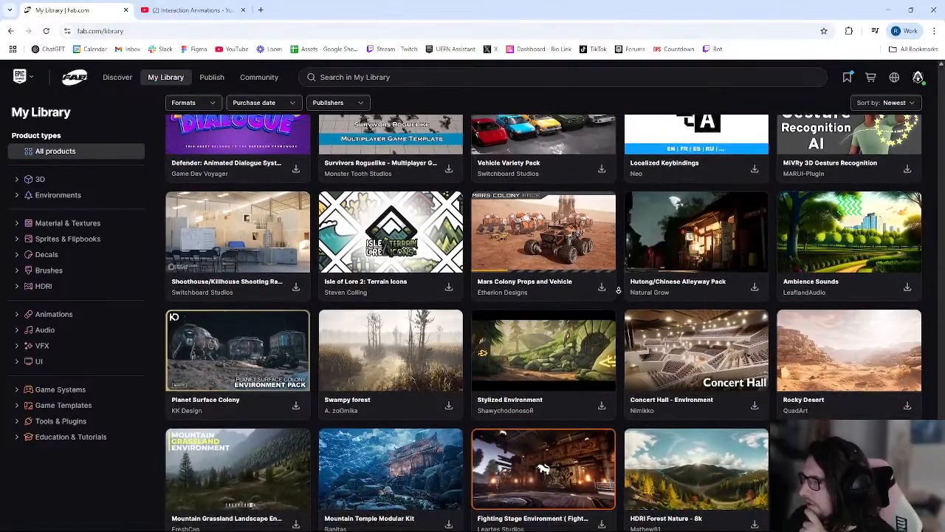
{"action": "scroll", "coordinate": [611, 277], "scroll_direction": "down", "scroll_amount": 1}
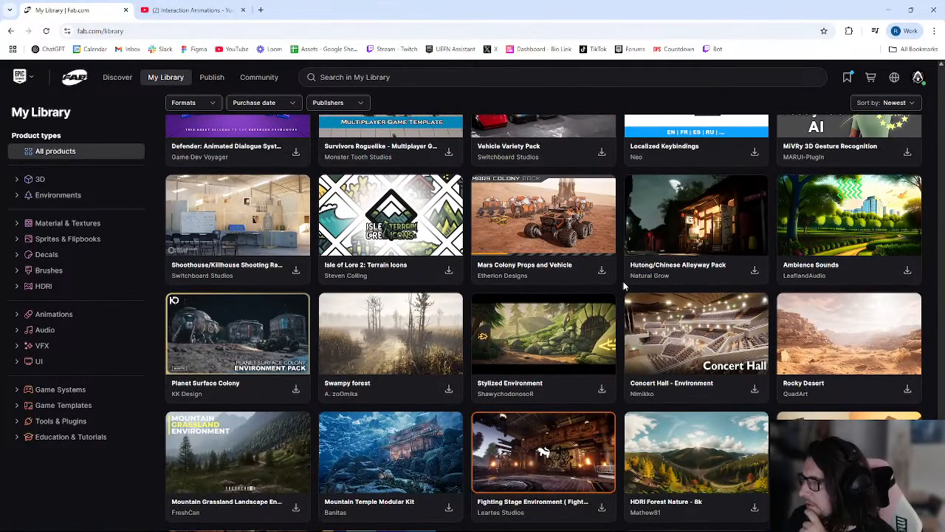
{"action": "scroll", "coordinate": [621, 281], "scroll_direction": "down", "scroll_amount": 1}
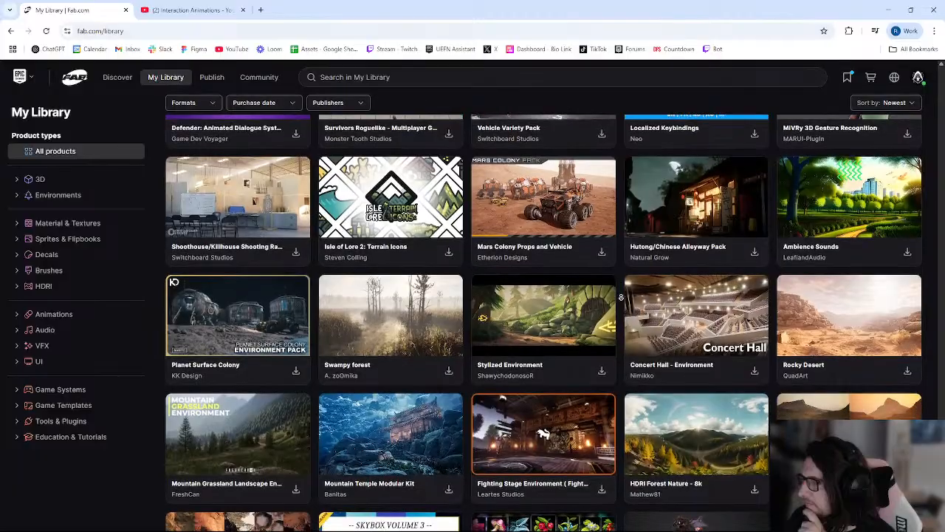
{"action": "scroll", "coordinate": [621, 297], "scroll_direction": "down", "scroll_amount": 3}
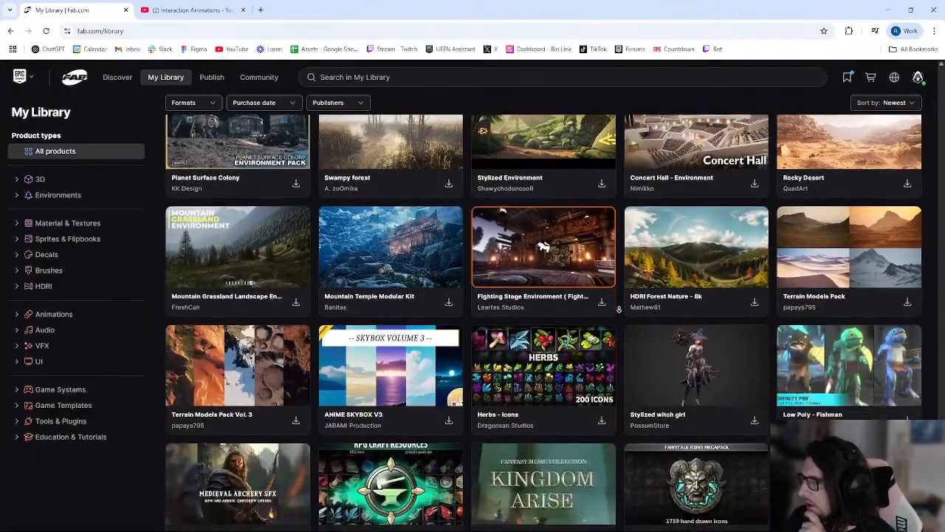
{"action": "scroll", "coordinate": [619, 309], "scroll_direction": "down", "scroll_amount": 4}
{"action": "scroll", "coordinate": [618, 313], "scroll_direction": "down", "scroll_amount": 4}
{"action": "scroll", "coordinate": [619, 323], "scroll_direction": "down", "scroll_amount": 7}
{"action": "scroll", "coordinate": [619, 316], "scroll_direction": "down", "scroll_amount": 6}
{"action": "scroll", "coordinate": [619, 316], "scroll_direction": "down", "scroll_amount": 4}
{"action": "scroll", "coordinate": [621, 315], "scroll_direction": "down", "scroll_amount": 1}
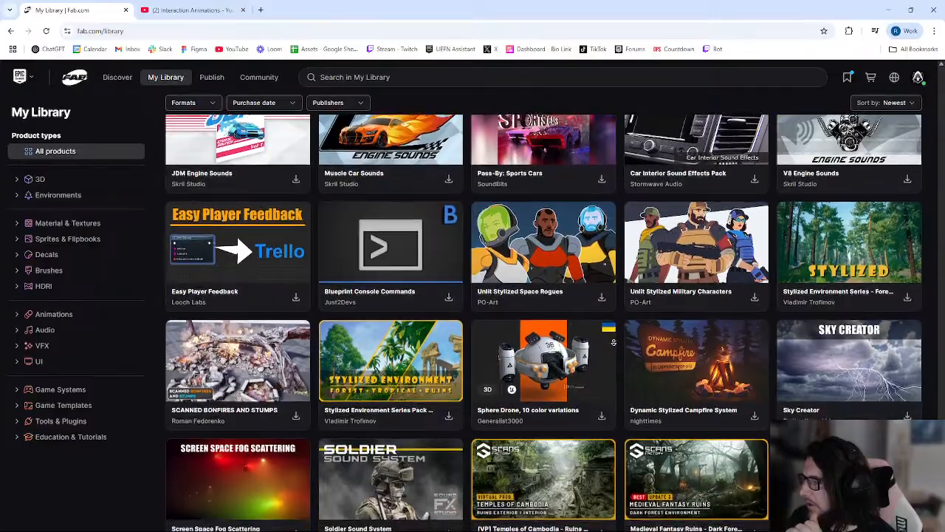
- Browse past the stylized environments, vocalization sounds and monster animations, and open the Droids Bundle listing in a background tab
{"action": "scroll", "coordinate": [613, 342], "scroll_direction": "down", "scroll_amount": 1}
{"action": "scroll", "coordinate": [612, 337], "scroll_direction": "down", "scroll_amount": 3}
{"action": "scroll", "coordinate": [622, 338], "scroll_direction": "down", "scroll_amount": 2}
{"action": "scroll", "coordinate": [619, 347], "scroll_direction": "down", "scroll_amount": 3}
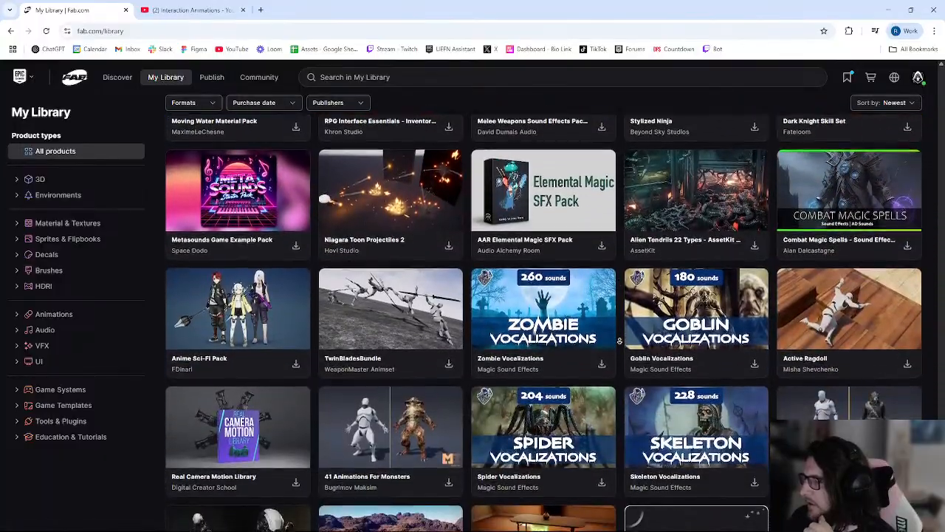
{"action": "scroll", "coordinate": [620, 340], "scroll_direction": "down", "scroll_amount": 2}
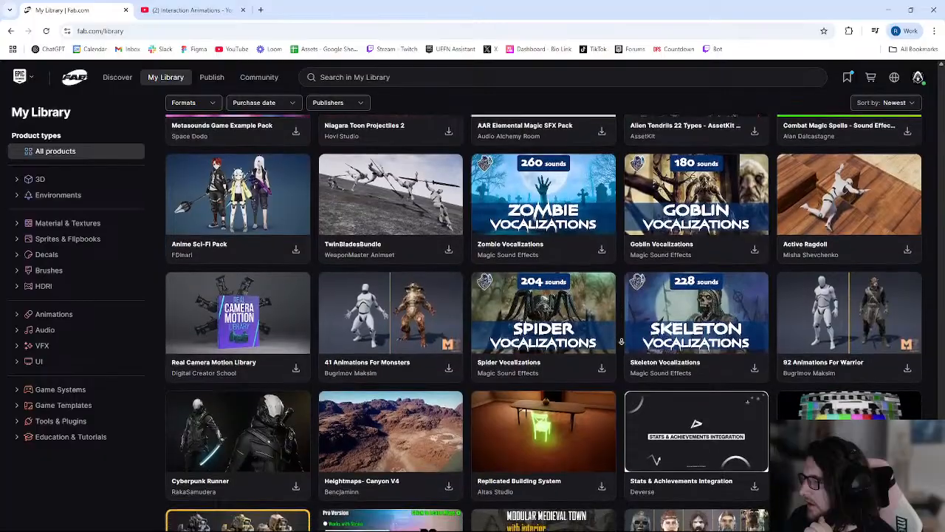
{"action": "scroll", "coordinate": [621, 341], "scroll_direction": "down", "scroll_amount": 2}
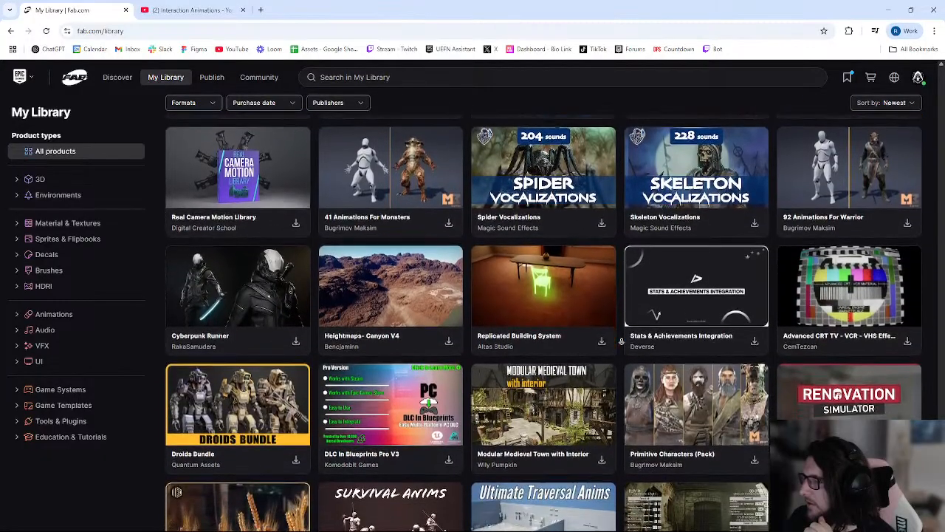
{"action": "middle_click", "coordinate": [621, 341]}
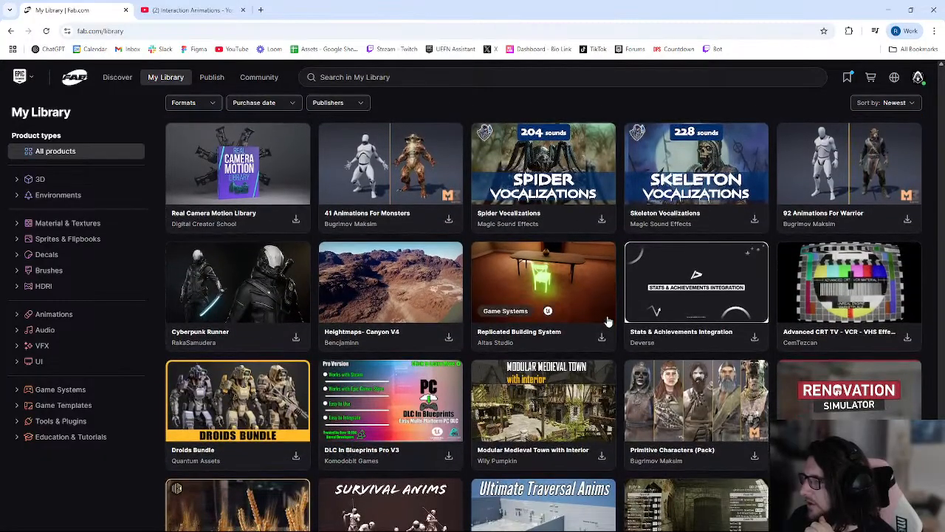
{"action": "scroll", "coordinate": [257, 340], "scroll_direction": "down", "scroll_amount": 1}
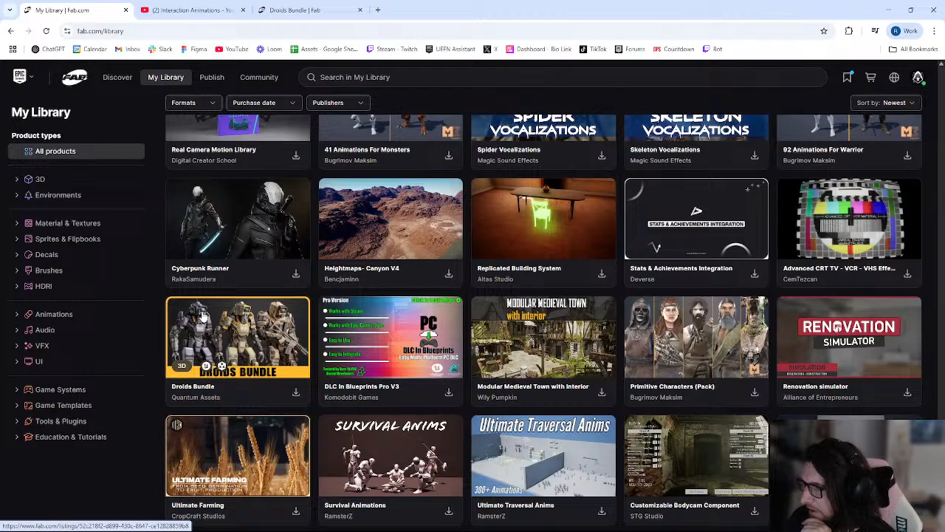
- Examine the remaining My Library products, from the survival and traversal animations down to the end of the list, for game jam assets
{"action": "scroll", "coordinate": [653, 365], "scroll_direction": "down", "scroll_amount": 5}
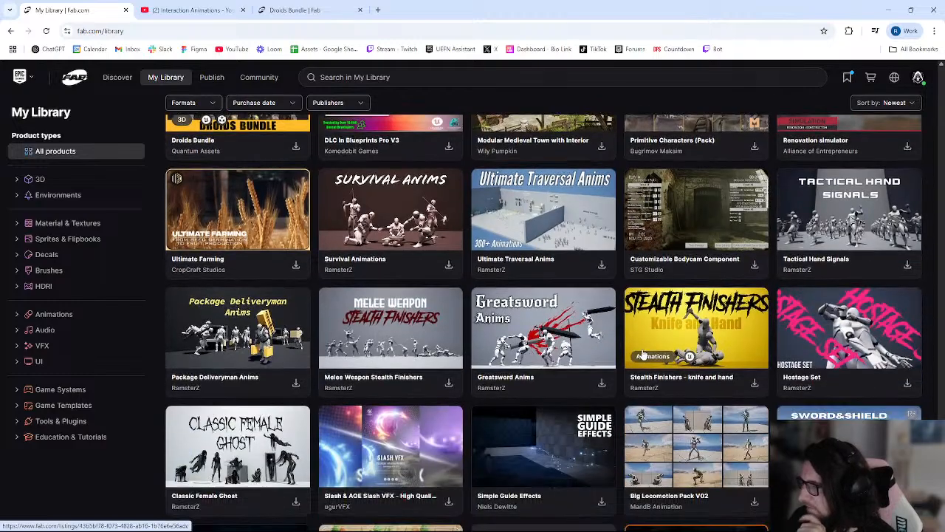
{"action": "scroll", "coordinate": [652, 350], "scroll_direction": "down", "scroll_amount": 9}
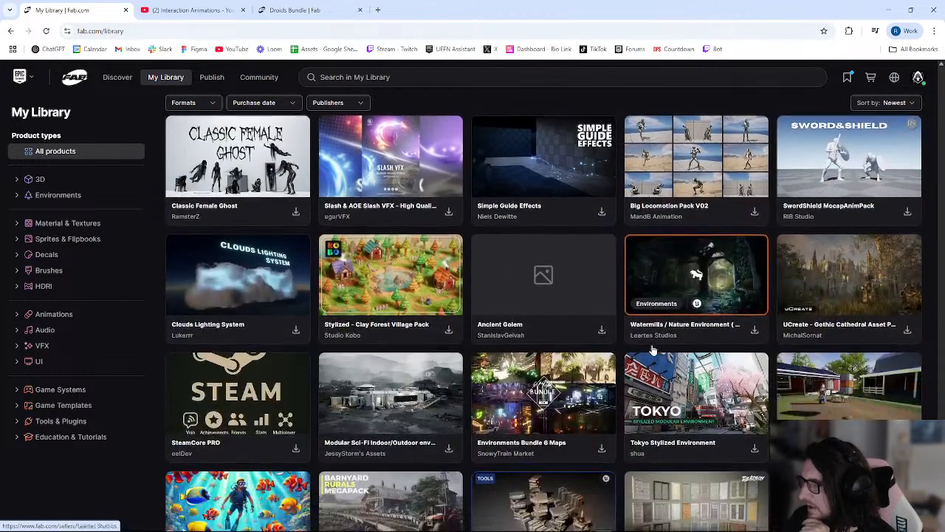
{"action": "scroll", "coordinate": [618, 343], "scroll_direction": "down", "scroll_amount": 2}
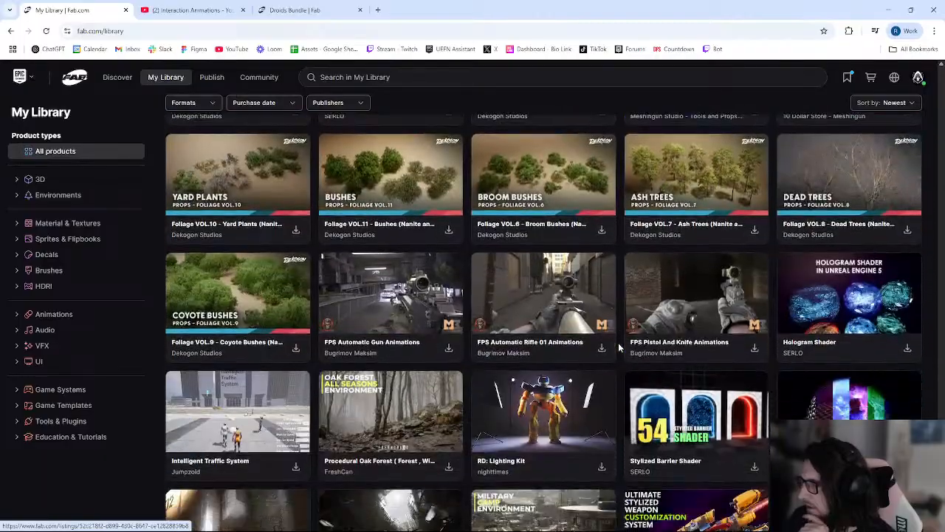
{"action": "scroll", "coordinate": [618, 346], "scroll_direction": "down", "scroll_amount": 5}
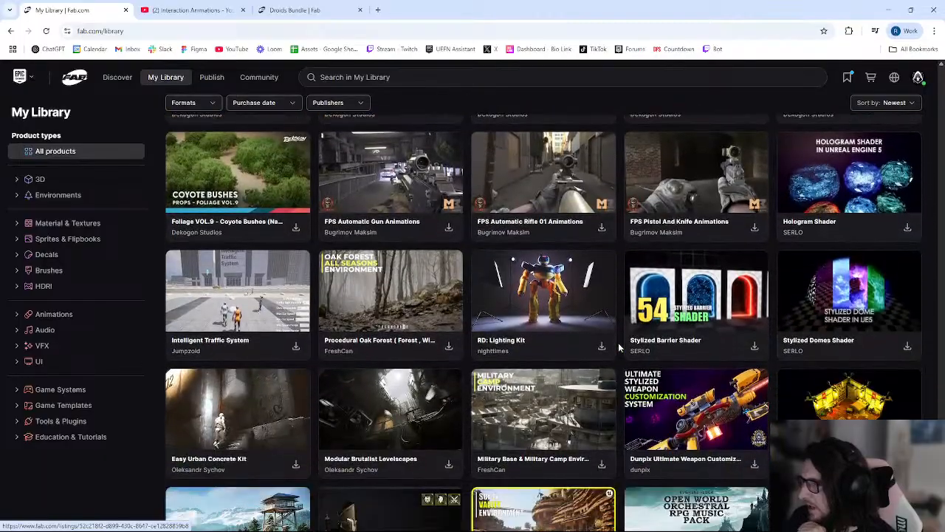
{"action": "scroll", "coordinate": [618, 348], "scroll_direction": "down", "scroll_amount": 6}
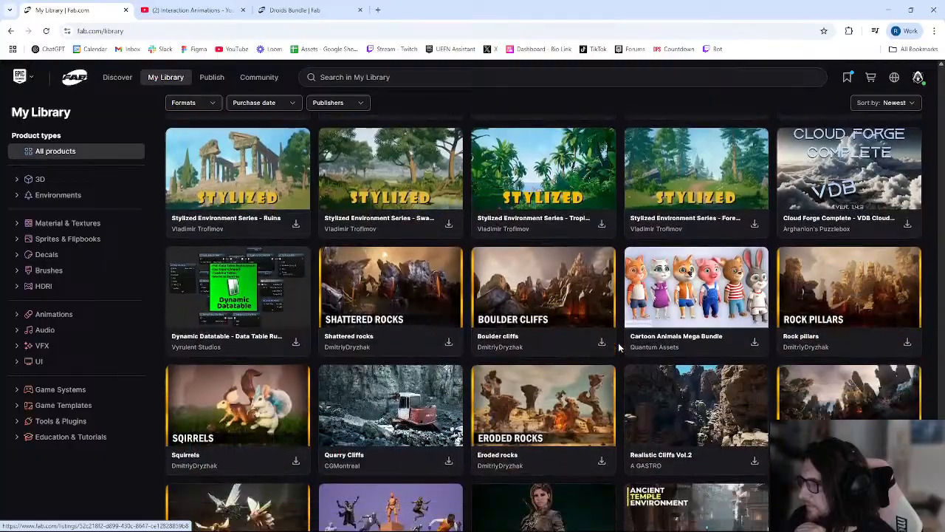
{"action": "scroll", "coordinate": [618, 347], "scroll_direction": "down", "scroll_amount": 4}
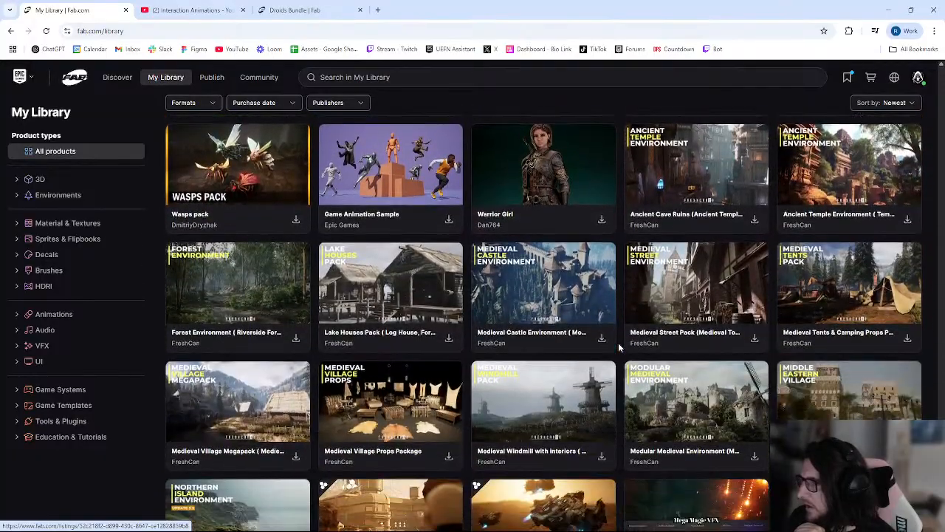
{"action": "scroll", "coordinate": [618, 343], "scroll_direction": "down", "scroll_amount": 8}
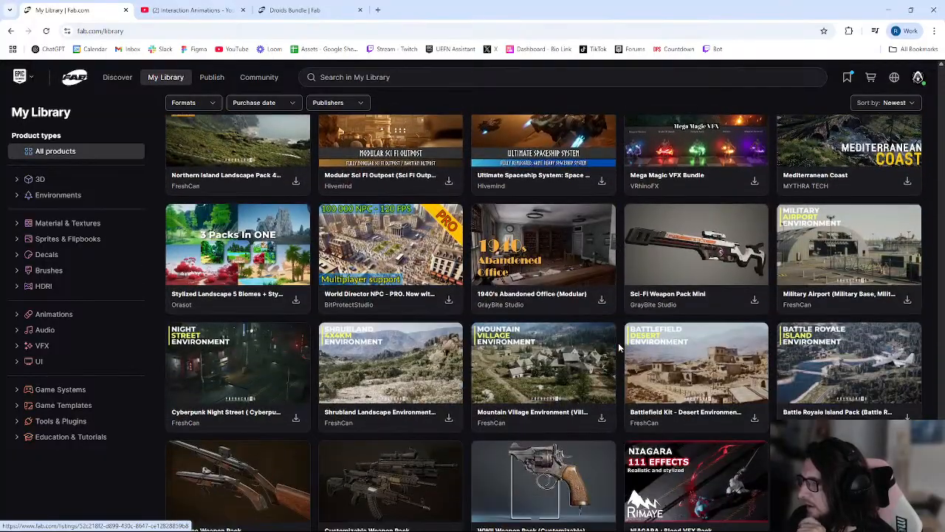
{"action": "scroll", "coordinate": [618, 343], "scroll_direction": "down", "scroll_amount": 4}
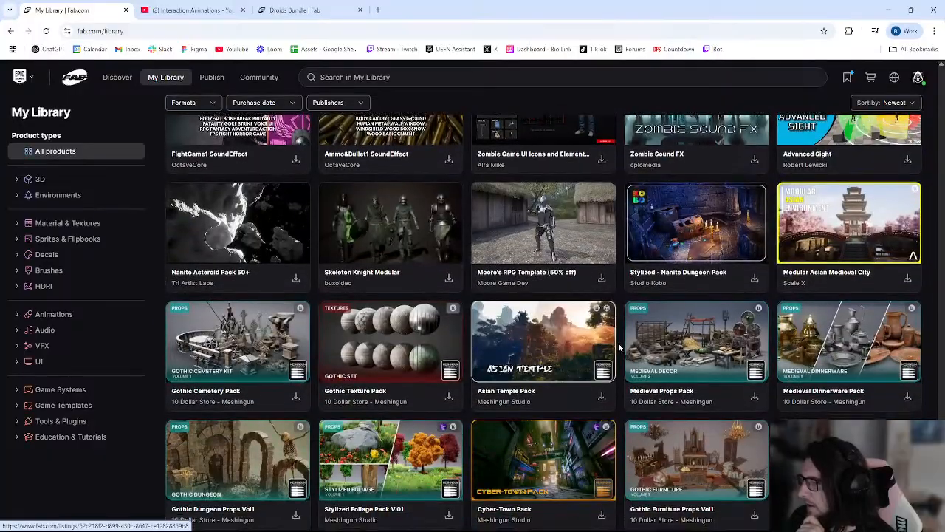
{"action": "scroll", "coordinate": [618, 346], "scroll_direction": "down", "scroll_amount": 4}
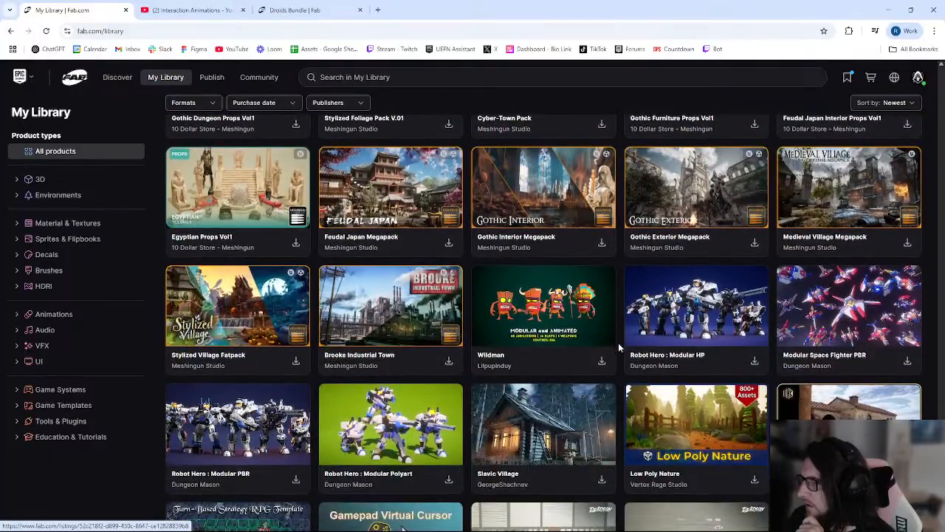
{"action": "scroll", "coordinate": [619, 347], "scroll_direction": "down", "scroll_amount": 1}
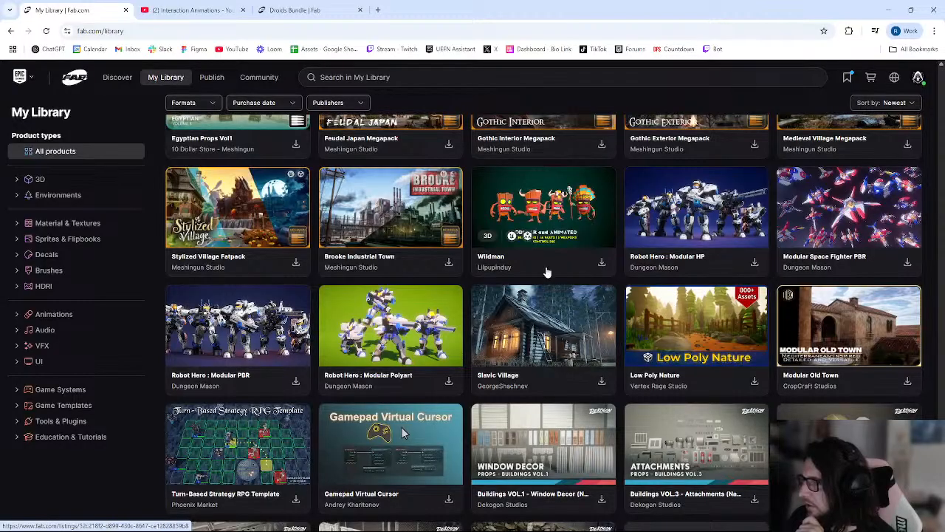
{"action": "scroll", "coordinate": [607, 338], "scroll_direction": "down", "scroll_amount": 6}
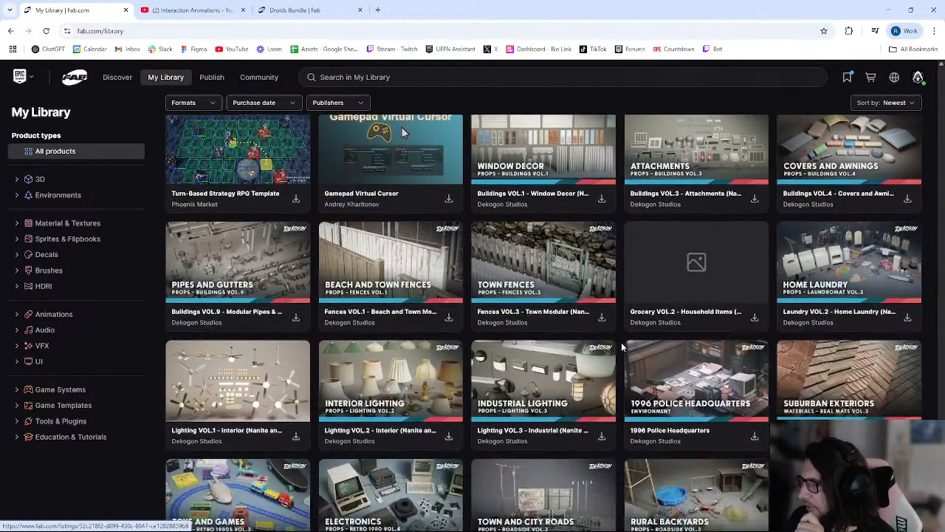
{"action": "scroll", "coordinate": [620, 343], "scroll_direction": "down", "scroll_amount": 15}
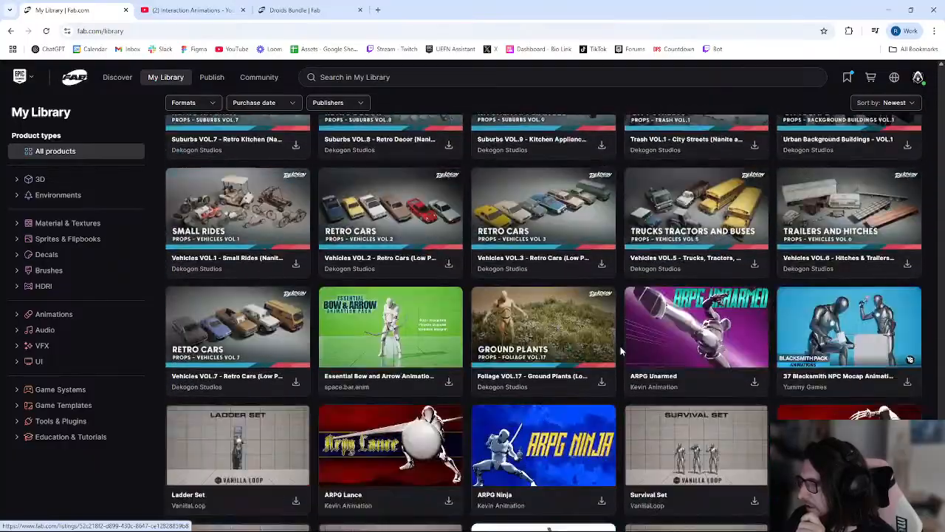
{"action": "scroll", "coordinate": [620, 352], "scroll_direction": "down", "scroll_amount": 1}
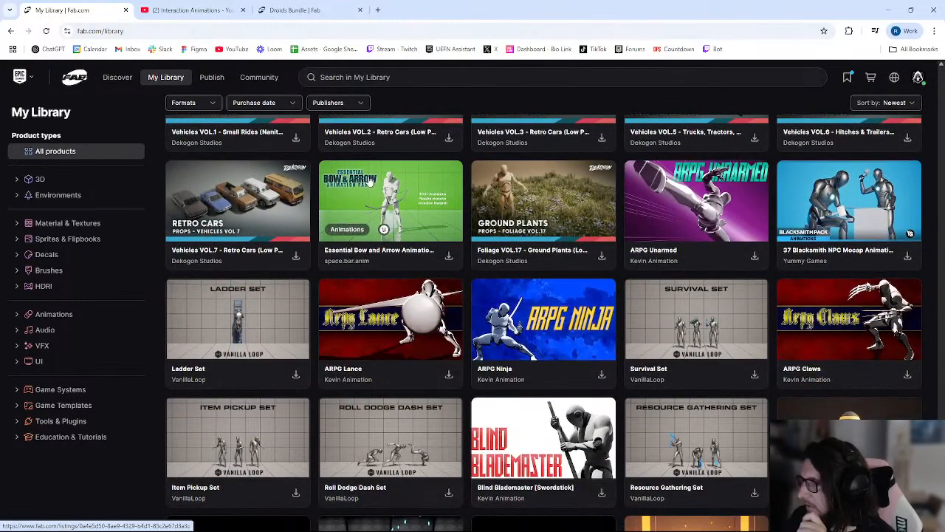
{"action": "scroll", "coordinate": [600, 297], "scroll_direction": "down", "scroll_amount": 3}
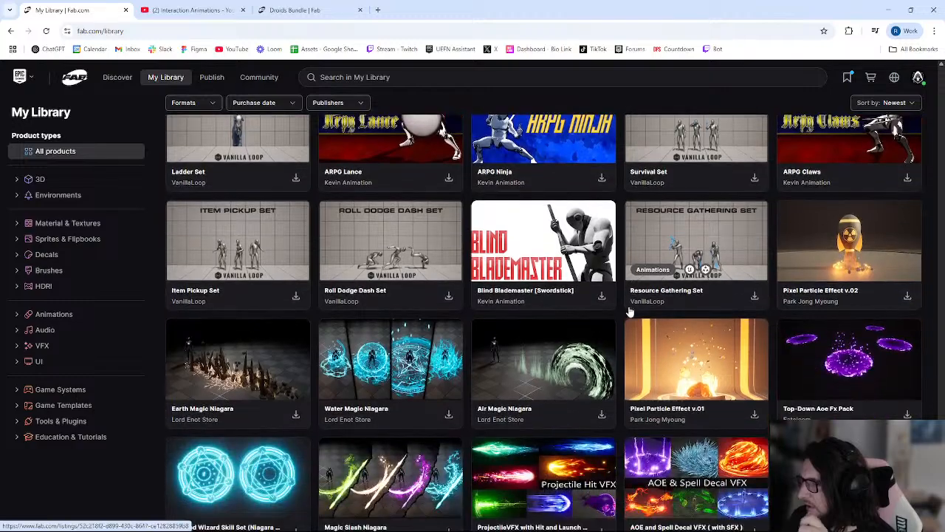
{"action": "scroll", "coordinate": [623, 309], "scroll_direction": "down", "scroll_amount": 10}
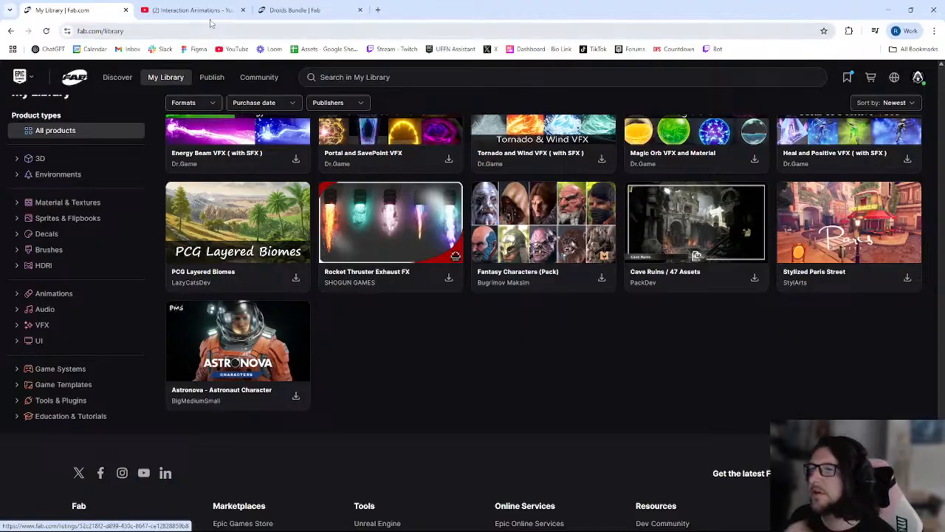
- Switch to the Droids Bundle listing and view its gallery images of the yellow droid pair and the rifle-carrying droids
{"action": "left_click", "coordinate": [189, 9]}
{"action": "left_click", "coordinate": [85, 9]}
{"action": "left_click", "coordinate": [294, 9]}
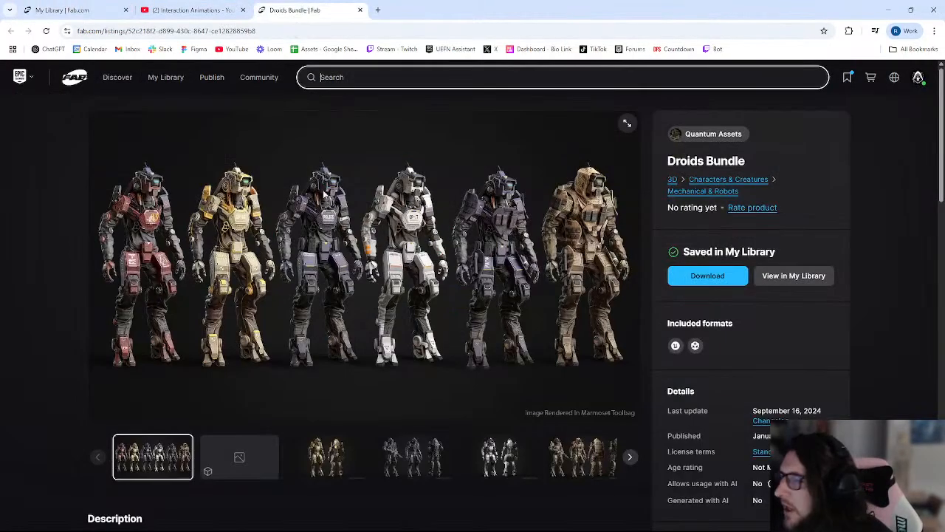
{"action": "left_click", "coordinate": [316, 454]}
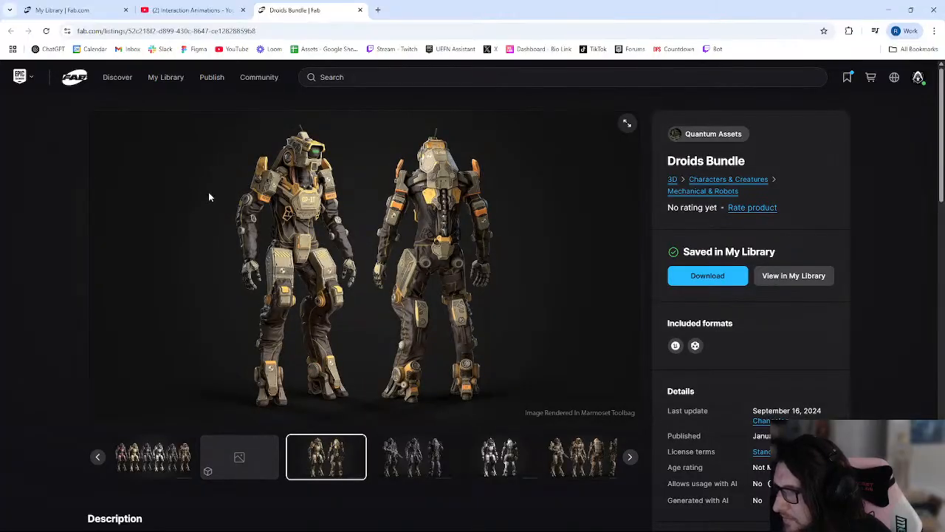
{"action": "left_click", "coordinate": [424, 461]}
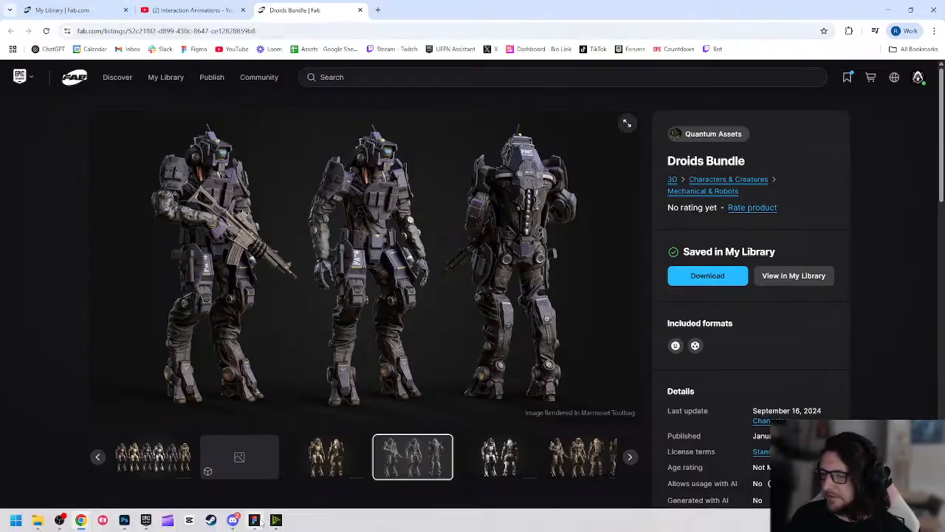
- Switch to the Streaming Concepts board in FigJam and review the asset images collected in the Game Jam section
{"action": "left_click", "coordinate": [253, 520]}
{"action": "middle_click_drag", "start_coordinate": [381, 169], "coordinate": [473, 352]}
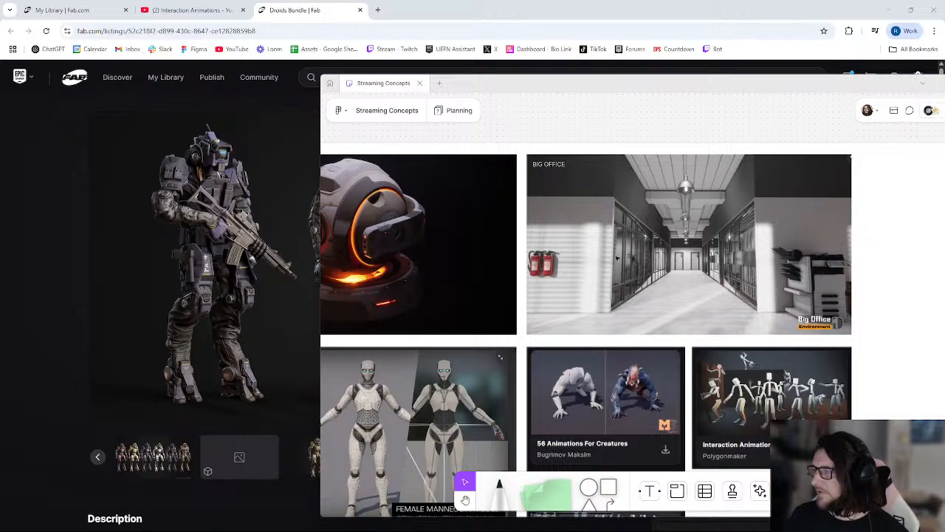
{"action": "scroll", "coordinate": [551, 210], "scroll_direction": "left", "scroll_amount": 4}
{"action": "middle_click_drag", "start_coordinate": [535, 276], "coordinate": [526, 207]}
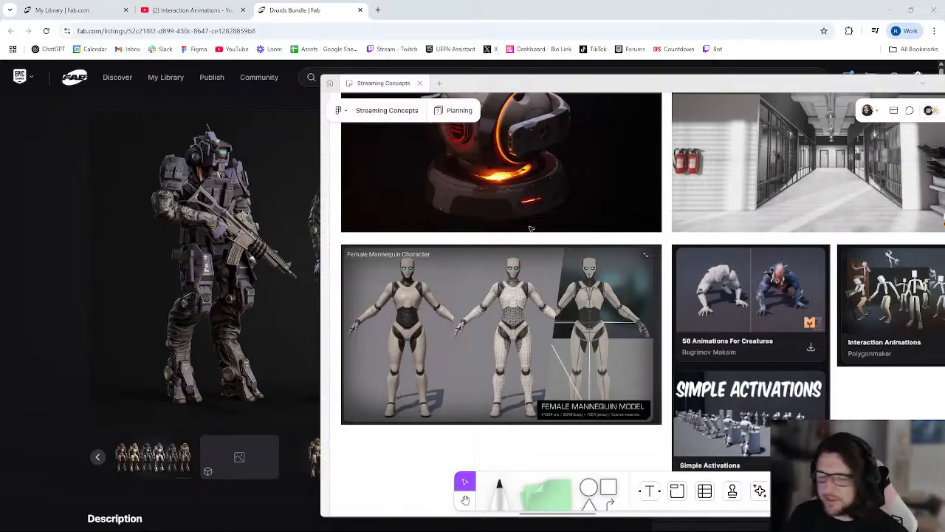
{"action": "scroll", "coordinate": [593, 291], "scroll_direction": "right", "scroll_amount": 2}
{"action": "scroll", "coordinate": [598, 294], "scroll_direction": "down", "scroll_amount": 5, "text": "ctrl"}
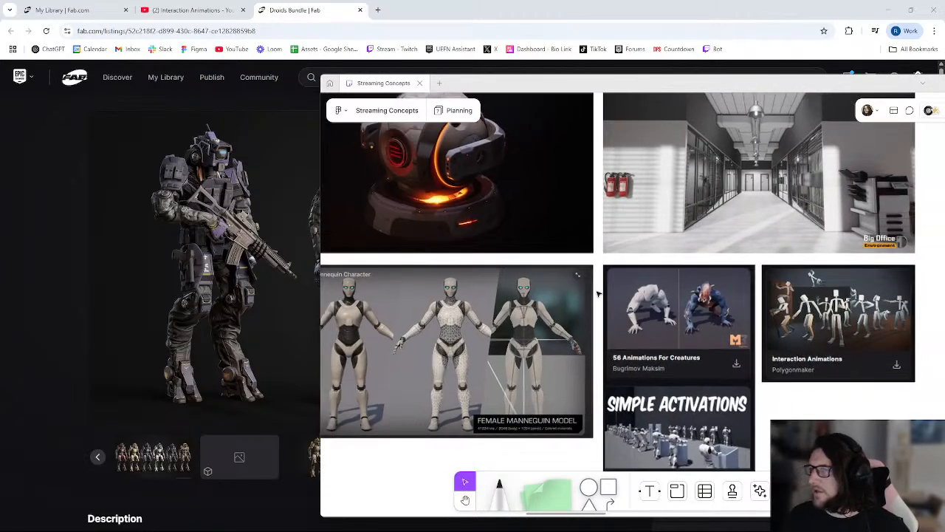
{"action": "scroll", "coordinate": [565, 268], "scroll_direction": "up", "scroll_amount": 2, "text": "ctrl"}
{"action": "middle_click_drag", "start_coordinate": [486, 180], "coordinate": [503, 190]}
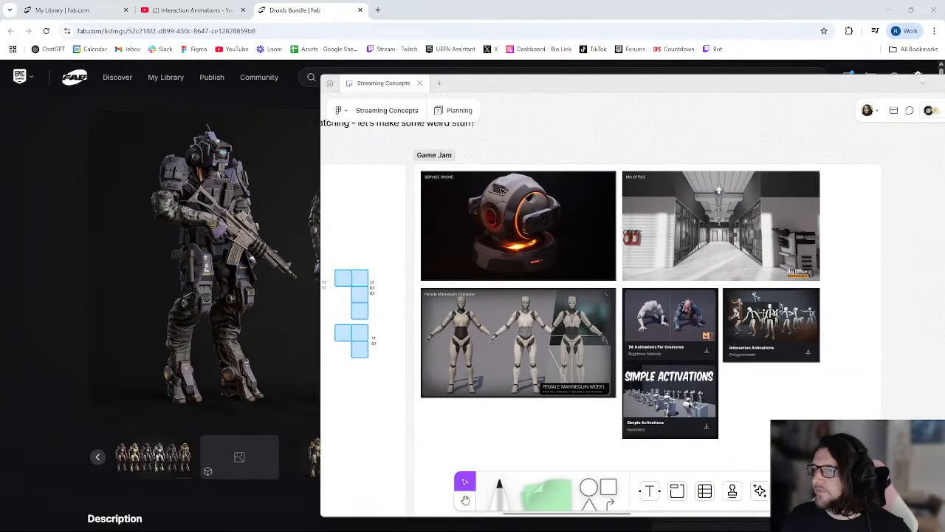
- Search the web in a new tab for "security camera cgtrader free" and open CGTrader's Free Security camera 3D Models page
{"action": "left_click", "coordinate": [378, 11]}
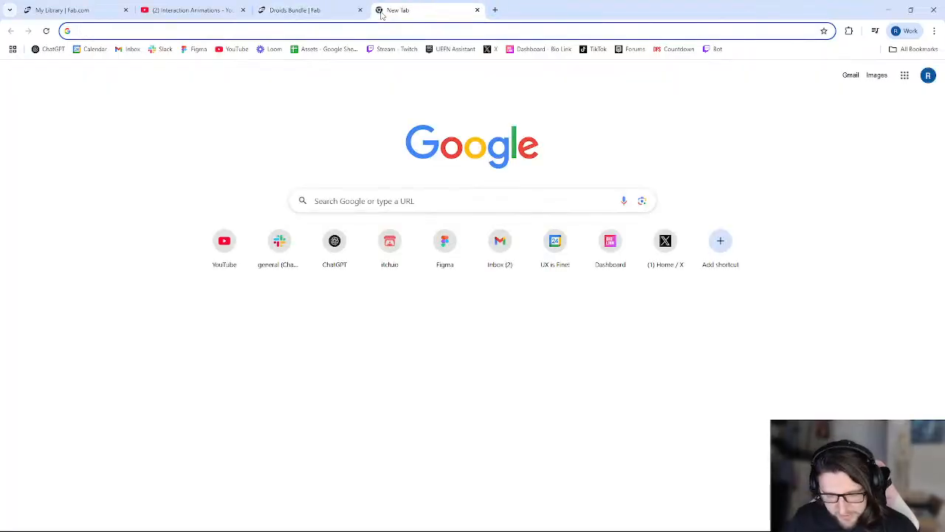
{"action": "type", "text": "security"}
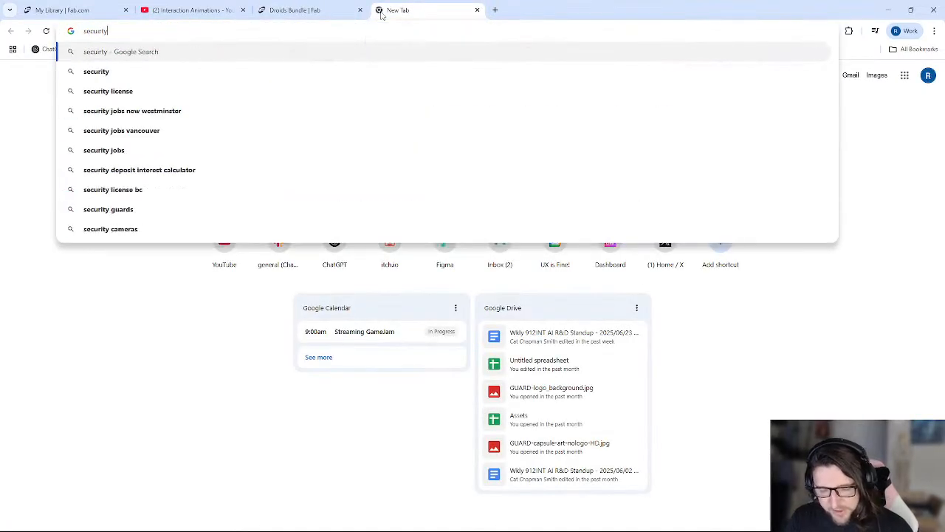
{"action": "type", "text": " camera cgtrader free"}
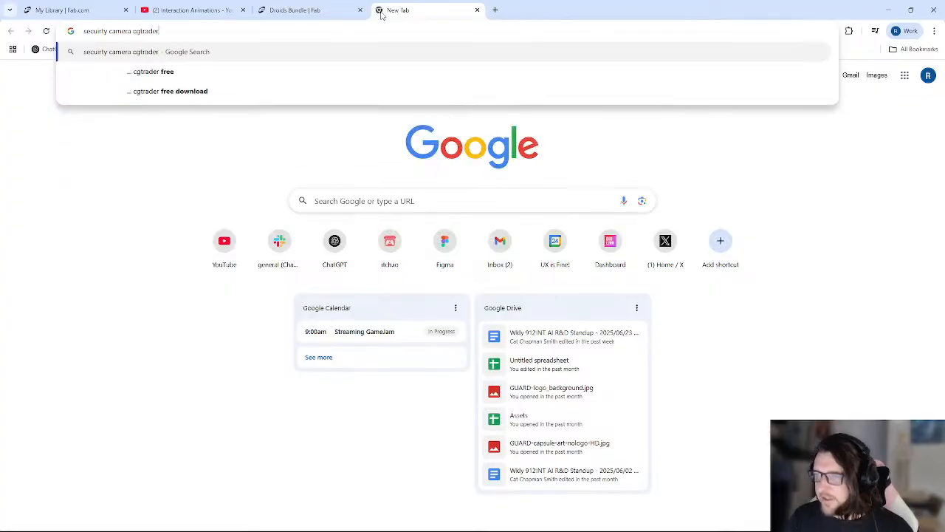
{"action": "key", "text": "Return"}
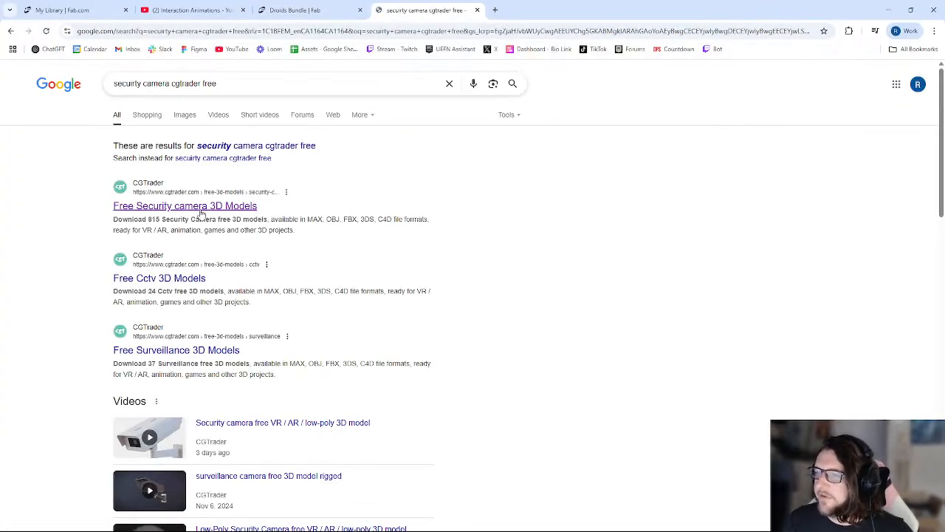
{"action": "left_click", "coordinate": [201, 214]}
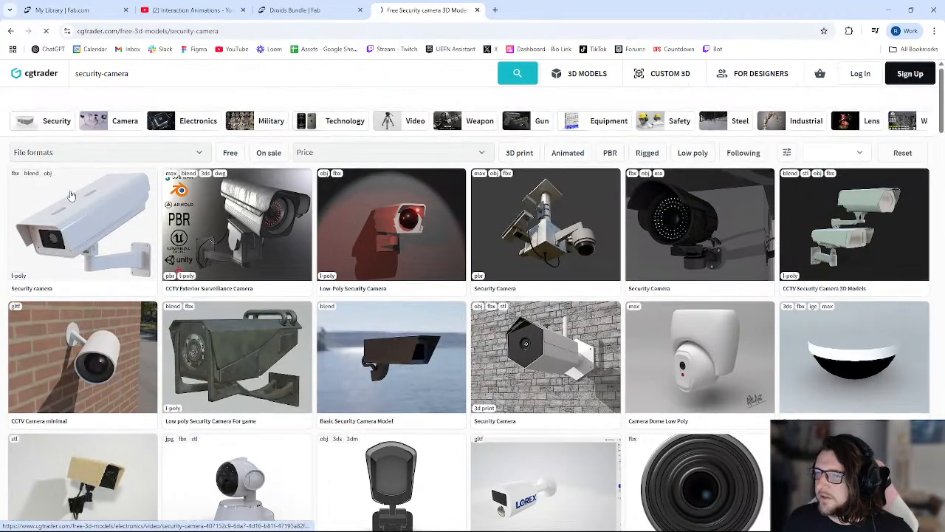
- Open the white low-poly Security camera listing and copy its main gallery image
{"action": "left_click", "coordinate": [74, 196]}
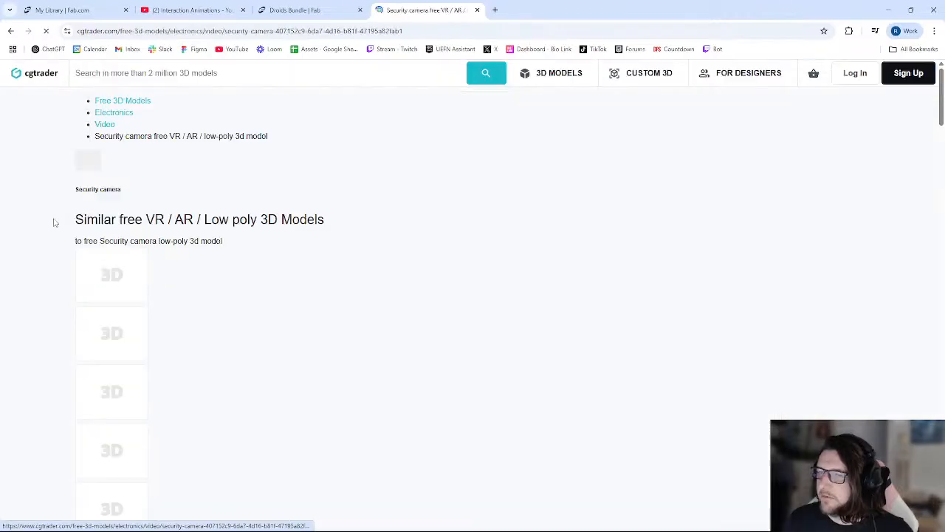
{"action": "scroll", "coordinate": [375, 351], "scroll_direction": "down", "scroll_amount": 2}
{"action": "right_click", "coordinate": [366, 336]}
{"action": "left_click", "coordinate": [406, 376]}
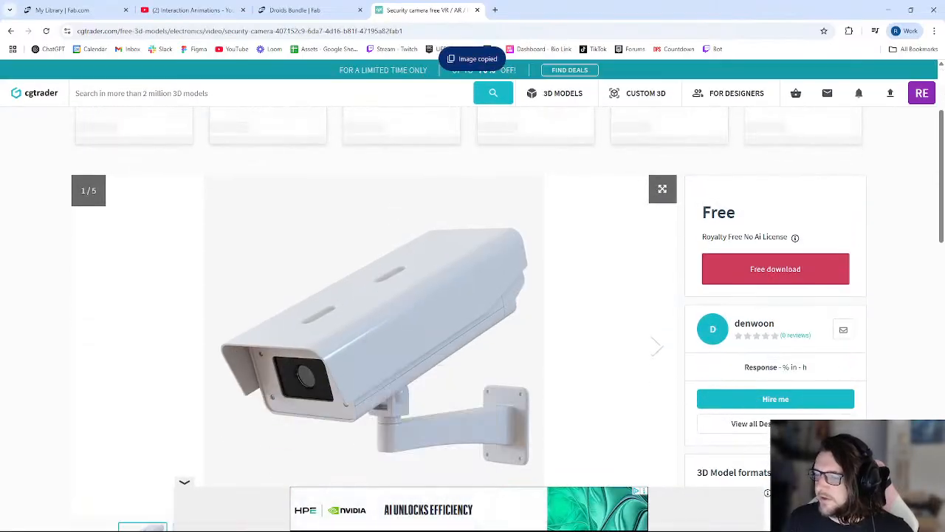
- Paste the security camera image into FigJam below the female mannequin image and enlarge it to the same width
{"action": "left_click", "coordinate": [255, 520]}
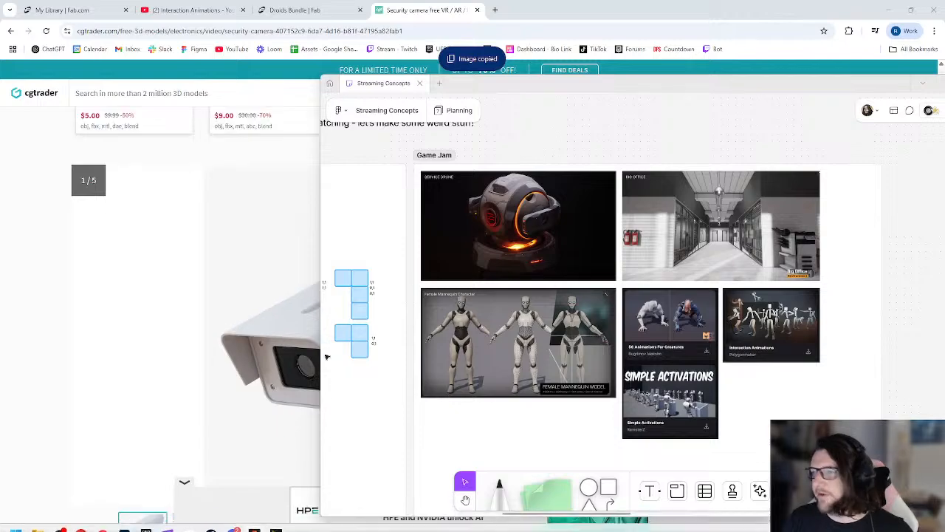
{"action": "scroll", "coordinate": [880, 334], "scroll_direction": "down", "scroll_amount": 3}
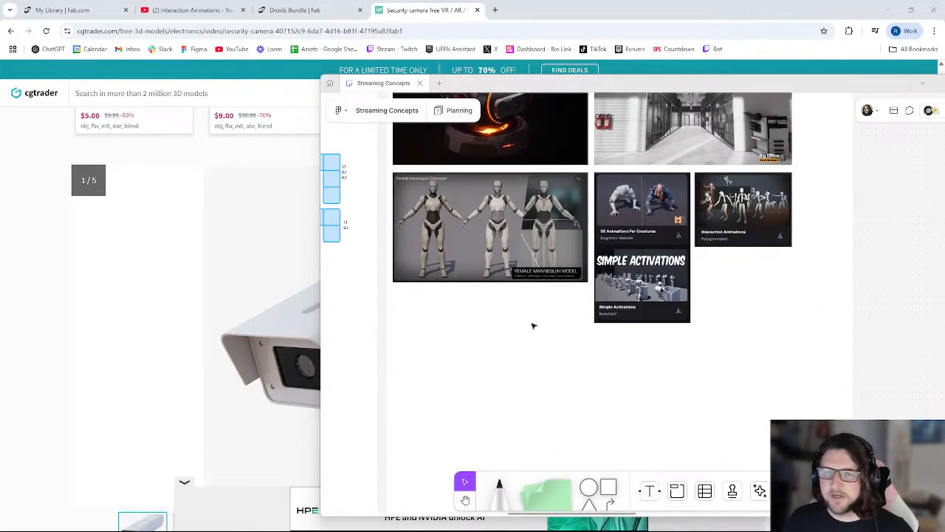
{"action": "key", "text": "ctrl+v"}
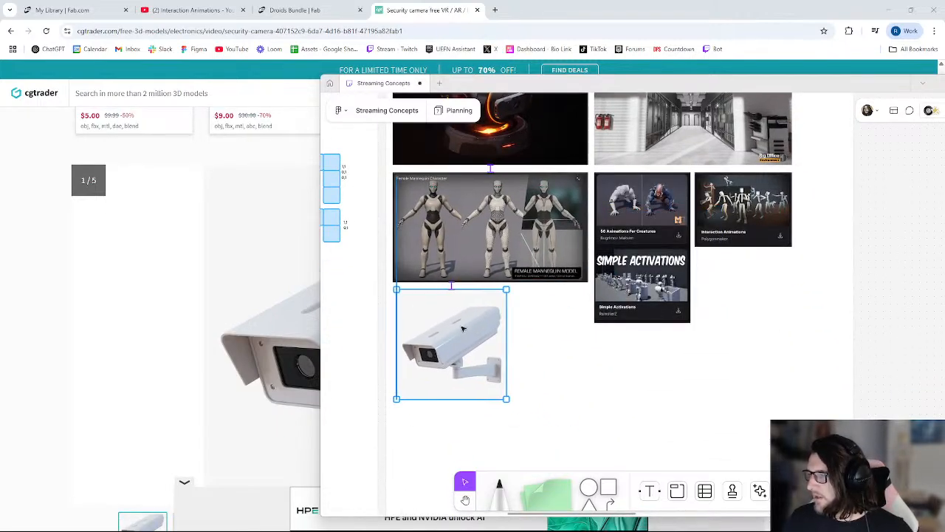
{"action": "left_click_drag", "start_coordinate": [506, 399], "coordinate": [583, 454]}
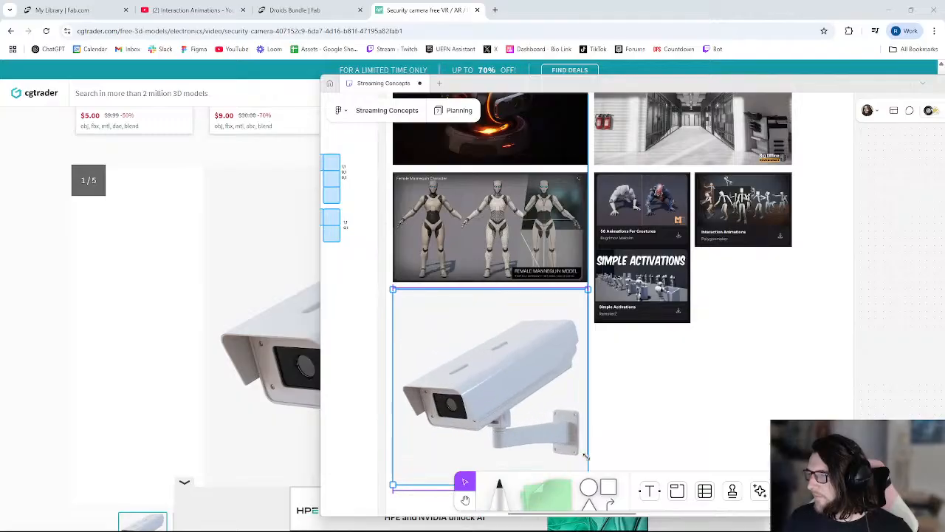
{"action": "left_click", "coordinate": [876, 344]}
- Review the security camera image alongside the mannequin and animation images in the Game Jam section
{"action": "middle_click_drag", "start_coordinate": [584, 296], "coordinate": [543, 217]}
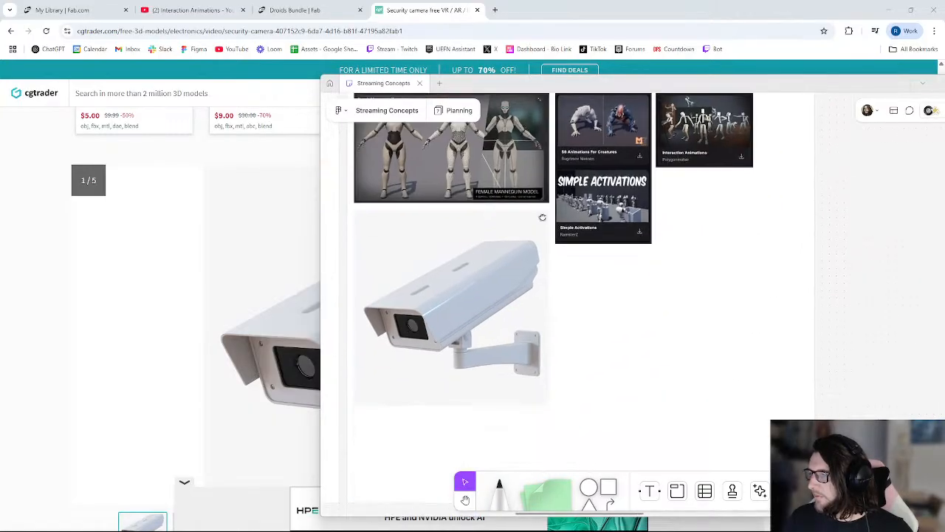
{"action": "scroll", "coordinate": [449, 304], "scroll_direction": "up", "scroll_amount": 2, "text": "ctrl"}
{"action": "middle_click_drag", "start_coordinate": [450, 304], "coordinate": [534, 296]}
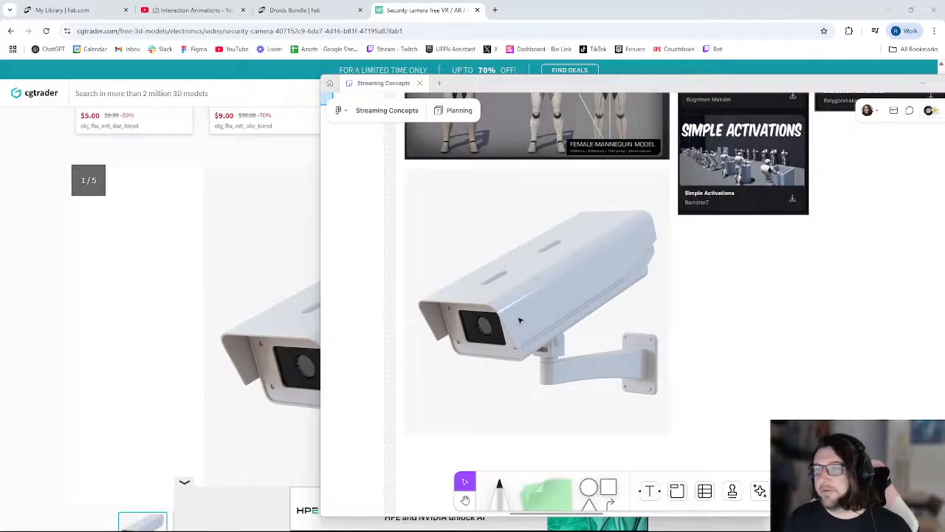
{"action": "scroll", "coordinate": [574, 249], "scroll_direction": "up", "scroll_amount": 3}
{"action": "middle_click_drag", "start_coordinate": [643, 337], "coordinate": [497, 345]}
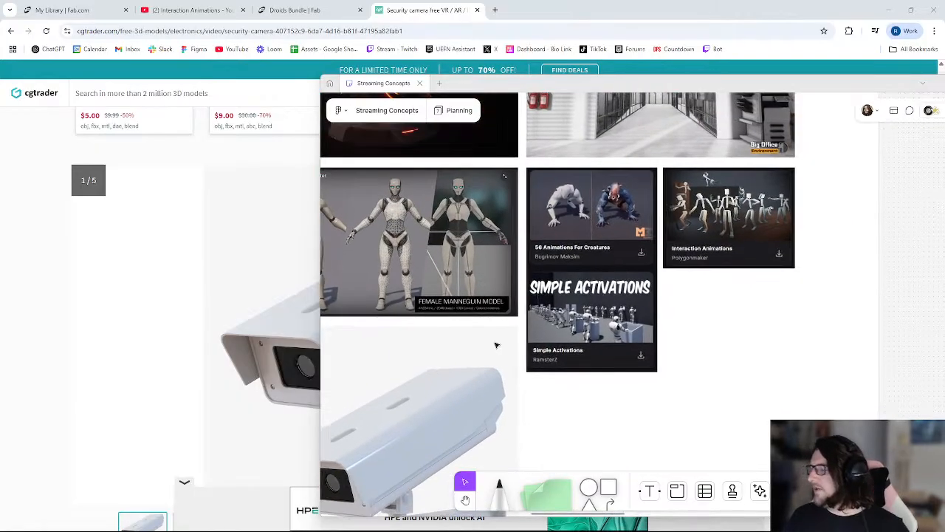
{"action": "middle_click_drag", "start_coordinate": [482, 311], "coordinate": [569, 327]}
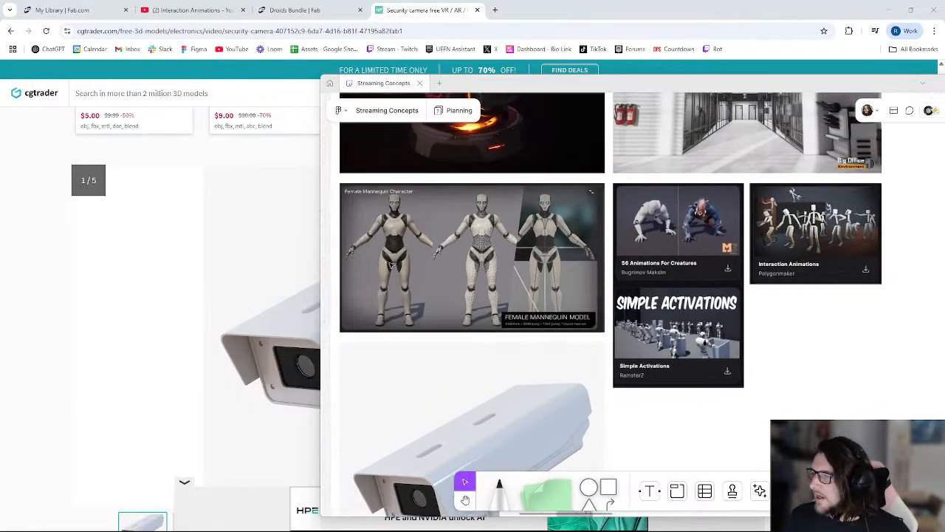
{"action": "scroll", "coordinate": [371, 258], "scroll_direction": "down", "scroll_amount": 1, "text": "ctrl"}
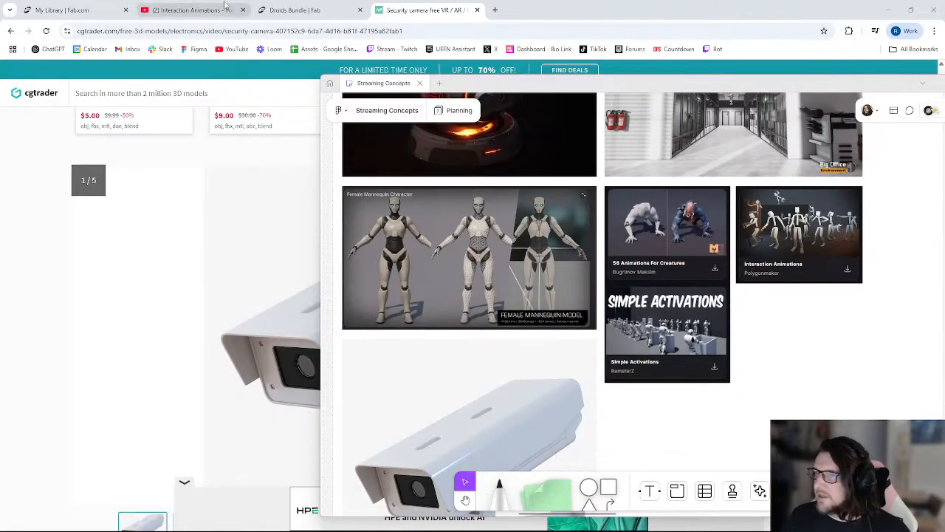
- Return to the Droids Bundle listing and examine its gallery, from the white droid pair through the weapons to the animation retargeting previews
{"action": "left_click", "coordinate": [302, 9]}
{"action": "left_click", "coordinate": [500, 452]}
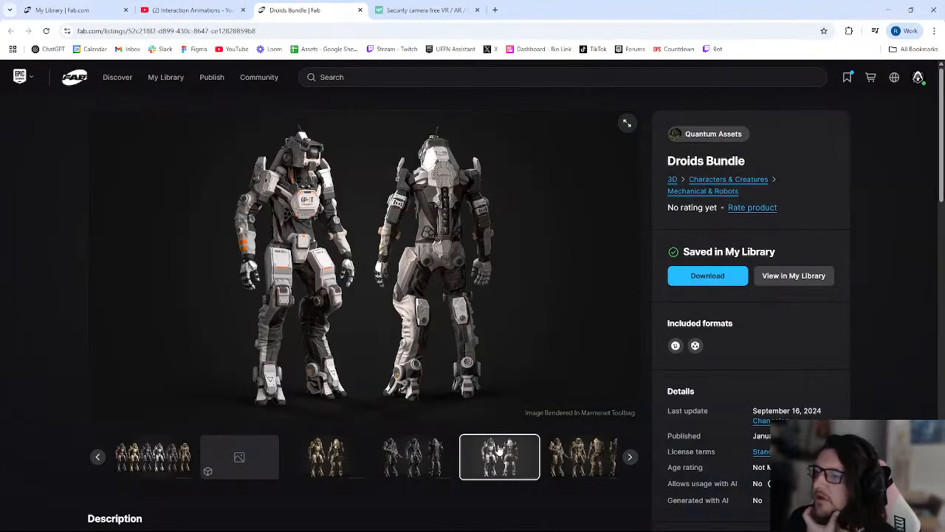
{"action": "left_click", "coordinate": [578, 458]}
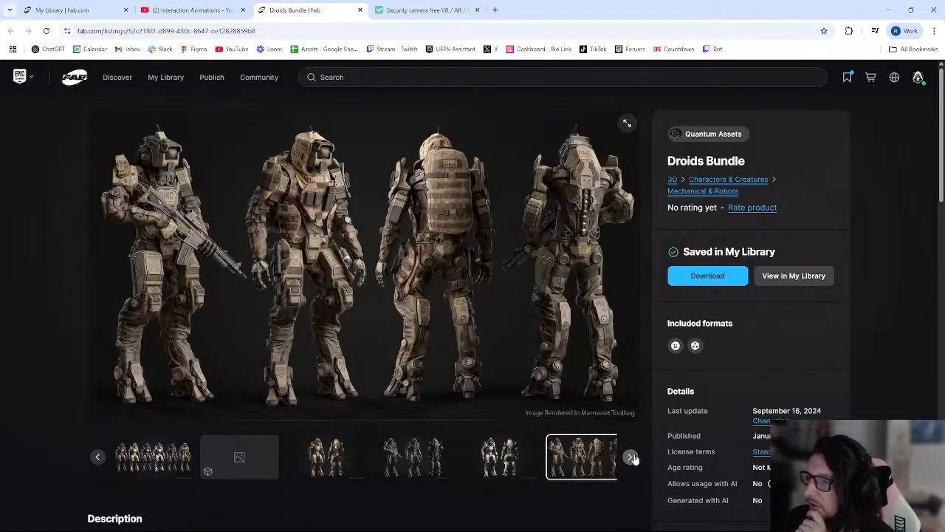
{"action": "left_click", "coordinate": [631, 457]}
{"action": "left_click", "coordinate": [631, 457]}
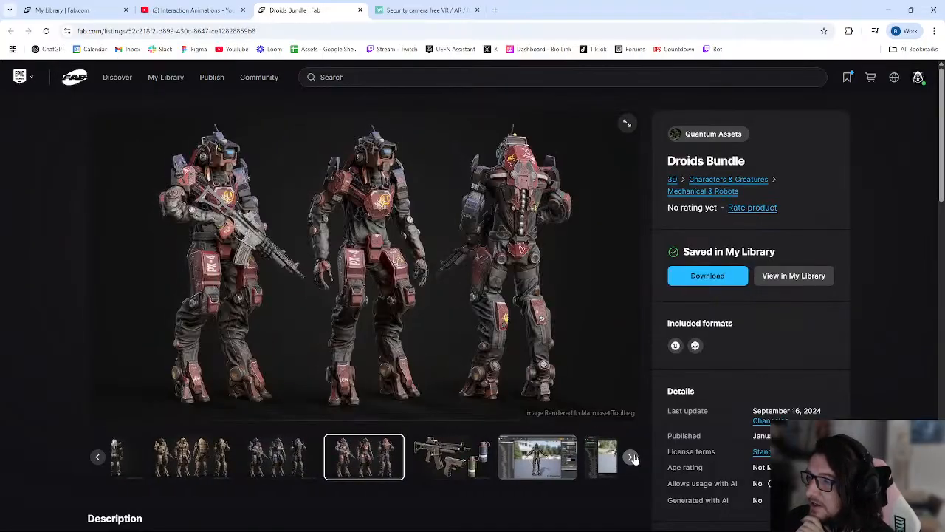
{"action": "left_click", "coordinate": [631, 457]}
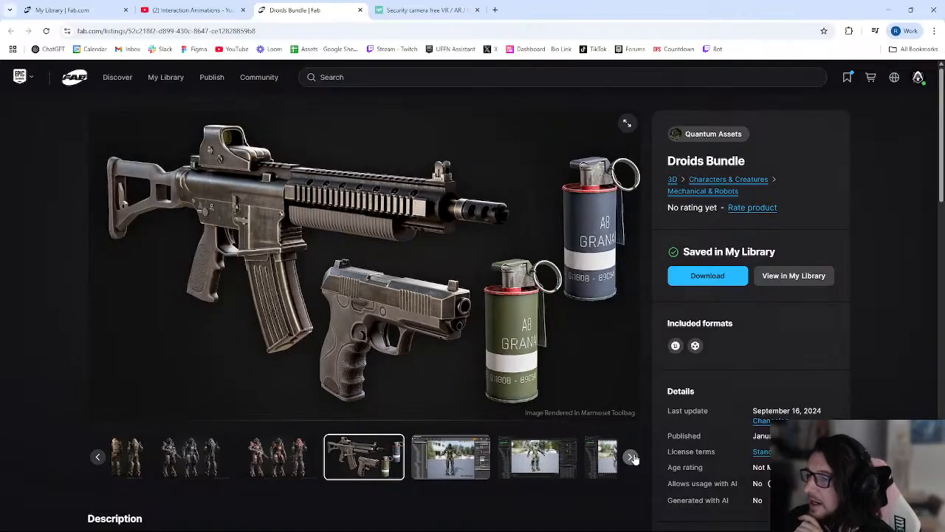
{"action": "left_click", "coordinate": [632, 457]}
{"action": "left_click", "coordinate": [631, 457]}
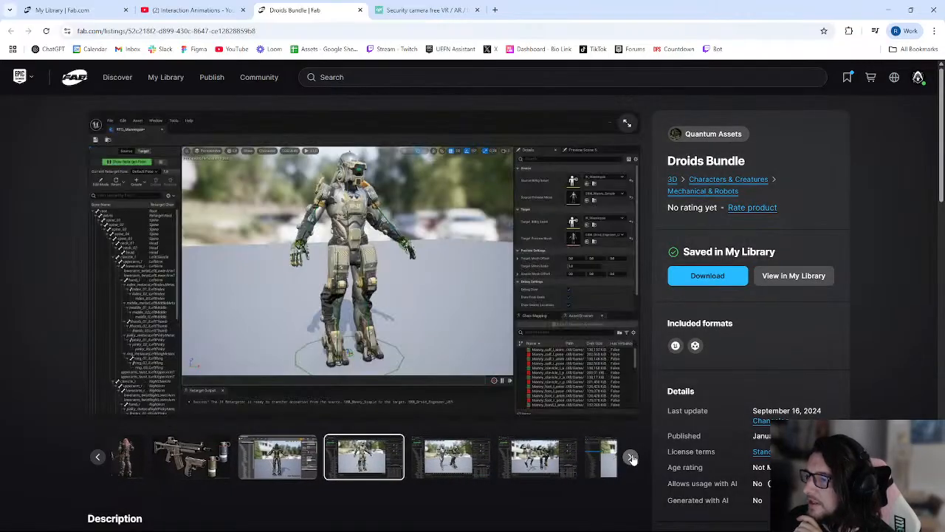
{"action": "left_click", "coordinate": [631, 457]}
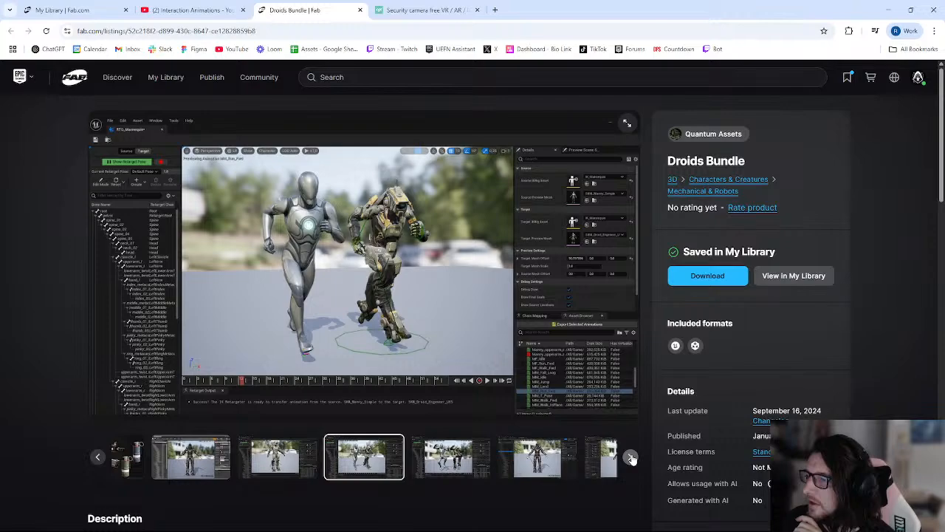
{"action": "left_click", "coordinate": [631, 458]}
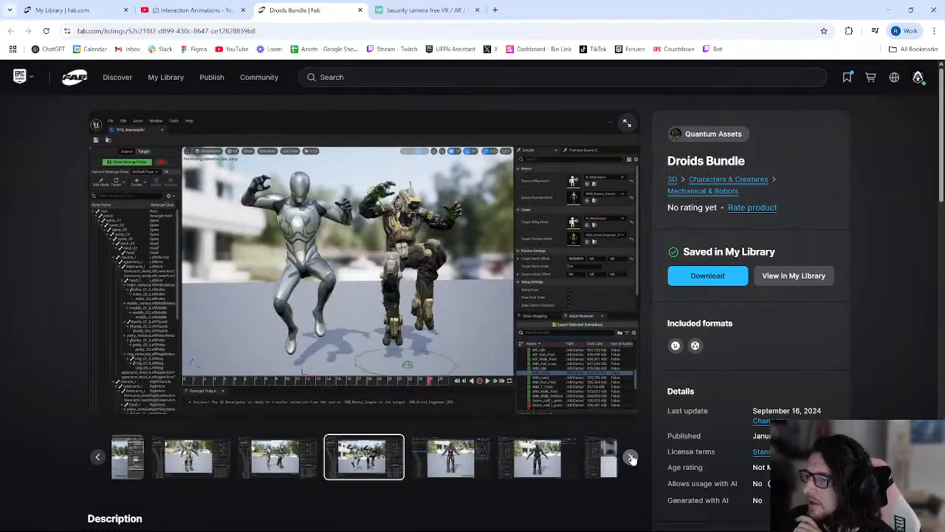
- Go back to the beginning of the Droids Bundle gallery and copy the image of the white droid pair
{"action": "left_click", "coordinate": [127, 457]}
{"action": "left_click", "coordinate": [100, 456]}
{"action": "left_click", "coordinate": [100, 457]}
{"action": "left_click", "coordinate": [100, 458]}
{"action": "left_click", "coordinate": [99, 458]}
{"action": "left_click", "coordinate": [100, 457]}
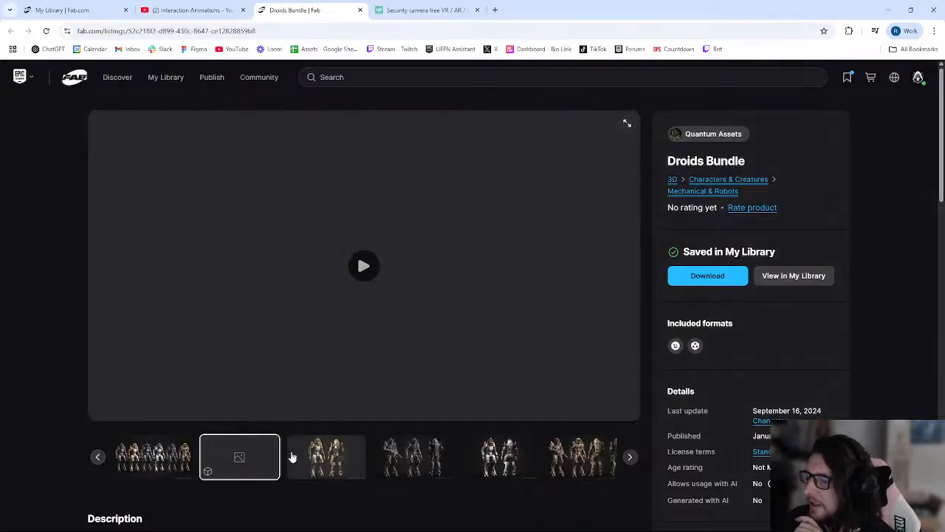
{"action": "left_click", "coordinate": [157, 460]}
{"action": "left_click", "coordinate": [499, 456]}
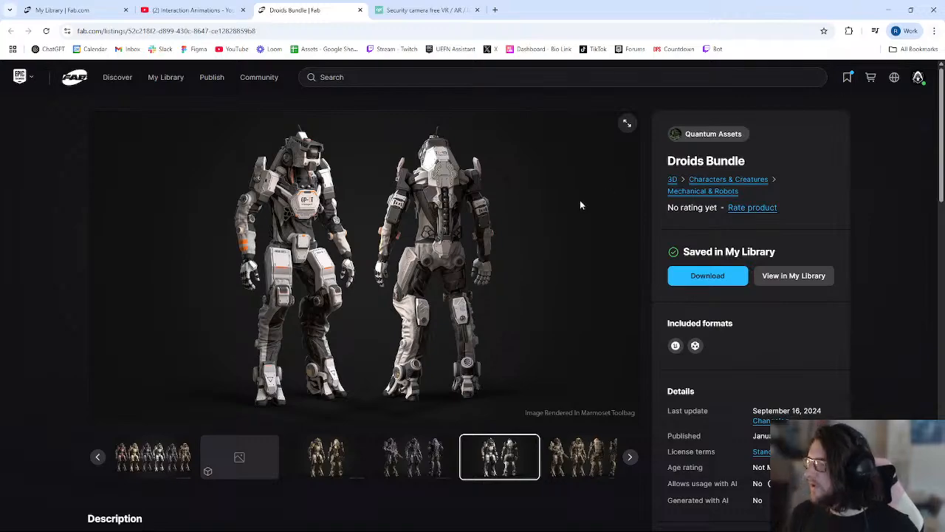
{"action": "right_click", "coordinate": [365, 274]}
{"action": "left_click", "coordinate": [405, 313]}
- Paste the white droid image into FigJam's Game Jam section and place it directly below the Simple Activations card
{"action": "left_click", "coordinate": [62, 9]}
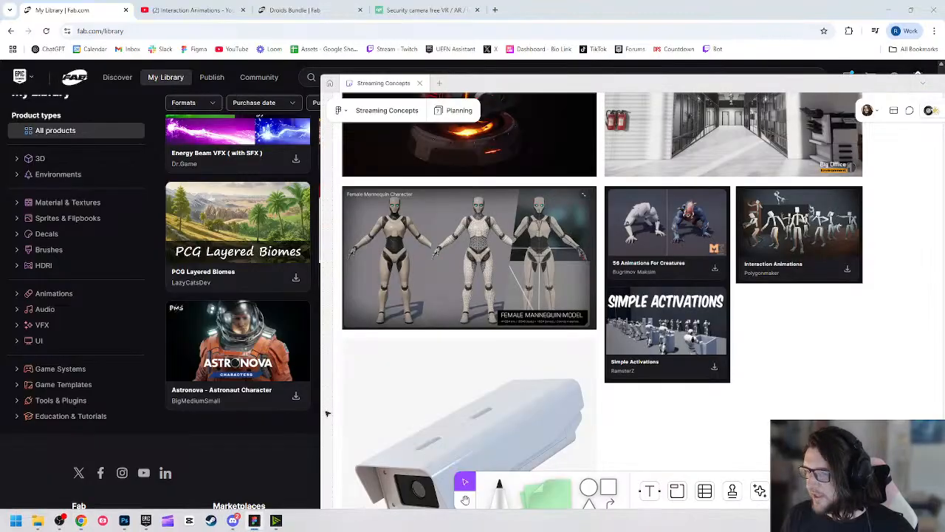
{"action": "left_click", "coordinate": [254, 520]}
{"action": "key", "text": "ctrl+v"}
{"action": "middle_click_drag", "start_coordinate": [664, 262], "coordinate": [692, 203]}
{"action": "left_click_drag", "start_coordinate": [691, 203], "coordinate": [605, 392]}
{"action": "scroll", "coordinate": [750, 390], "scroll_direction": "down", "scroll_amount": 3}
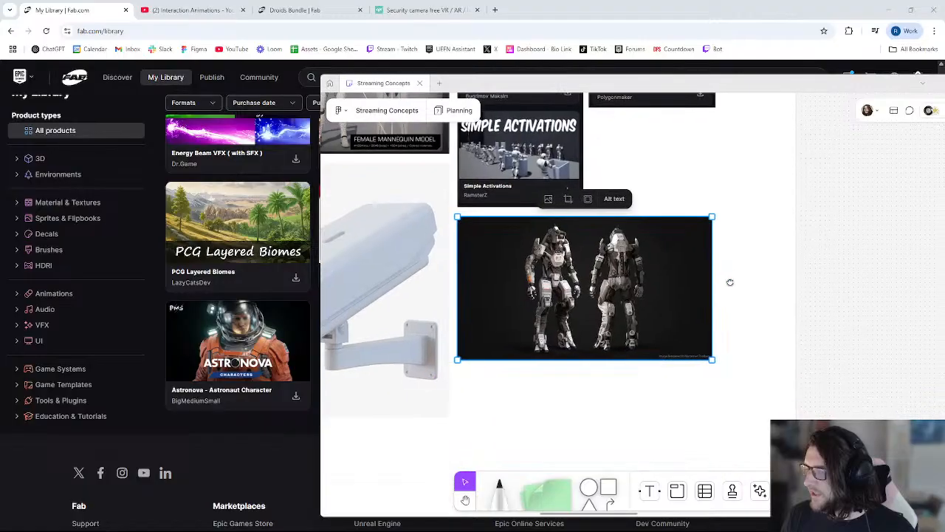
- Resize the white droid image so its right edge aligns with the Interaction Animations card
{"action": "left_click_drag", "start_coordinate": [712, 362], "coordinate": [768, 395]}
{"action": "scroll", "coordinate": [765, 379], "scroll_direction": "up", "scroll_amount": 5}
{"action": "scroll", "coordinate": [763, 377], "scroll_direction": "down", "scroll_amount": 1, "text": "ctrl"}
{"action": "middle_click_drag", "start_coordinate": [759, 376], "coordinate": [798, 301]}
{"action": "middle_click_drag", "start_coordinate": [810, 424], "coordinate": [804, 380]}
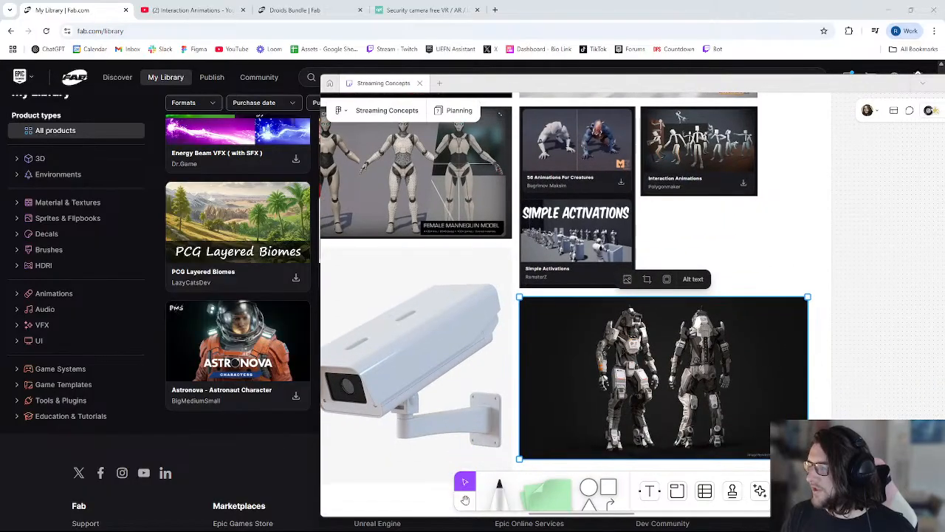
{"action": "left_click_drag", "start_coordinate": [808, 458], "coordinate": [757, 430]}
{"action": "left_click", "coordinate": [860, 388]}
- Move the white droid image and the 56 Animations For Creatures card together outside the Game Jam section, to its right
{"action": "left_click", "coordinate": [684, 361]}
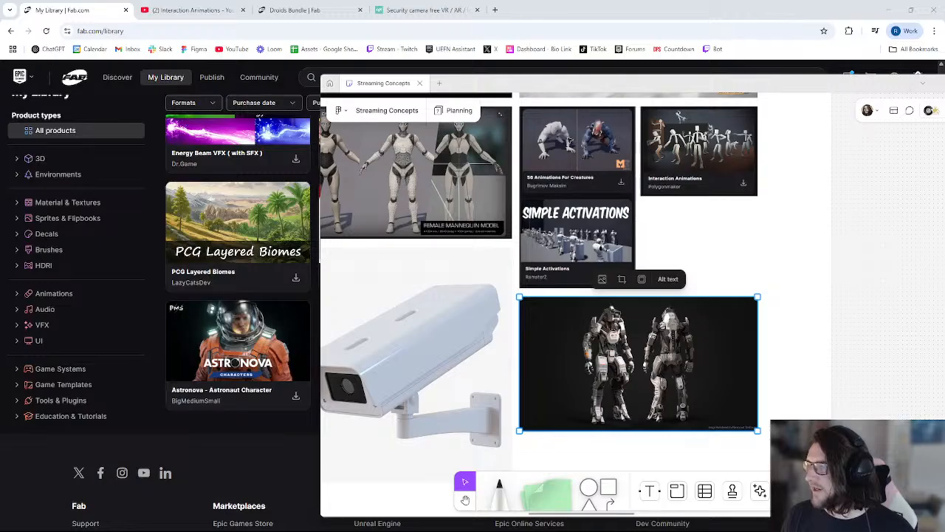
{"action": "left_click", "coordinate": [580, 163], "text": "shift"}
{"action": "left_click_drag", "start_coordinate": [580, 163], "coordinate": [929, 190]}
{"action": "middle_click_drag", "start_coordinate": [930, 217], "coordinate": [689, 238]}
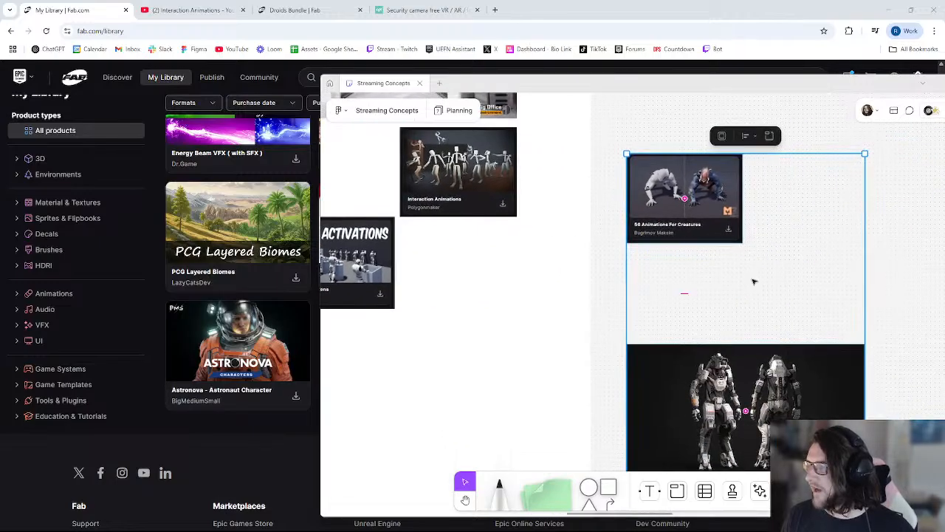
- Review the images remaining in the Game Jam section, from the service drone and office down to the security camera
{"action": "middle_click_drag", "start_coordinate": [538, 310], "coordinate": [849, 415]}
{"action": "middle_click_drag", "start_coordinate": [454, 243], "coordinate": [498, 280]}
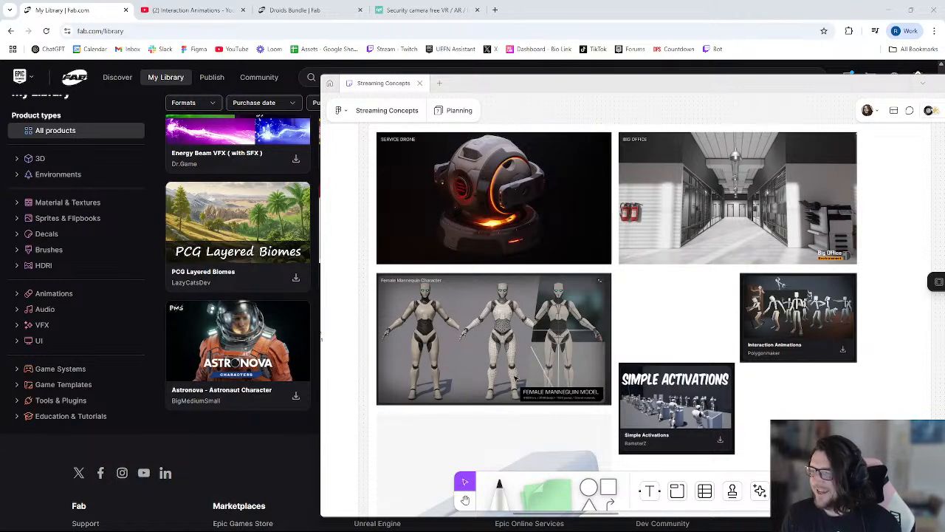
{"action": "scroll", "coordinate": [469, 296], "scroll_direction": "down", "scroll_amount": 5}
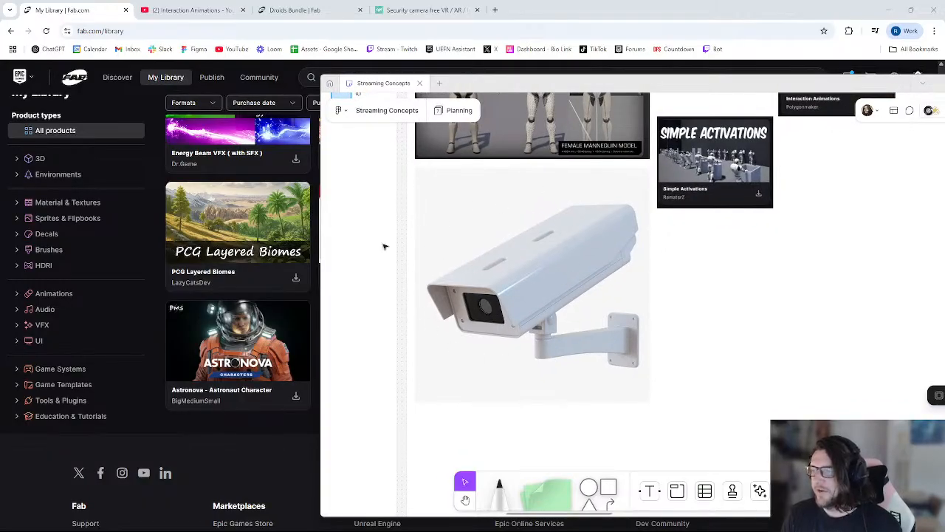
{"action": "scroll", "coordinate": [555, 267], "scroll_direction": "right", "scroll_amount": 3}
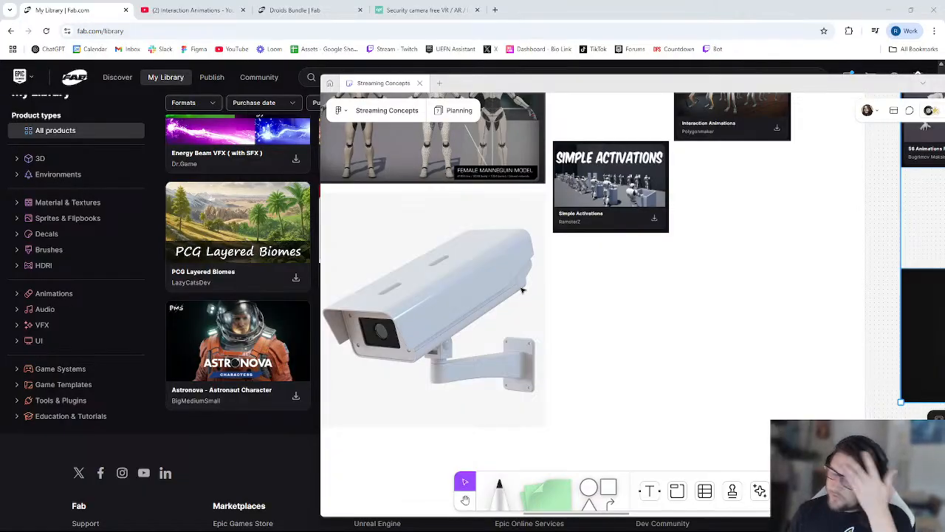
{"action": "scroll", "coordinate": [635, 252], "scroll_direction": "up", "scroll_amount": 3}
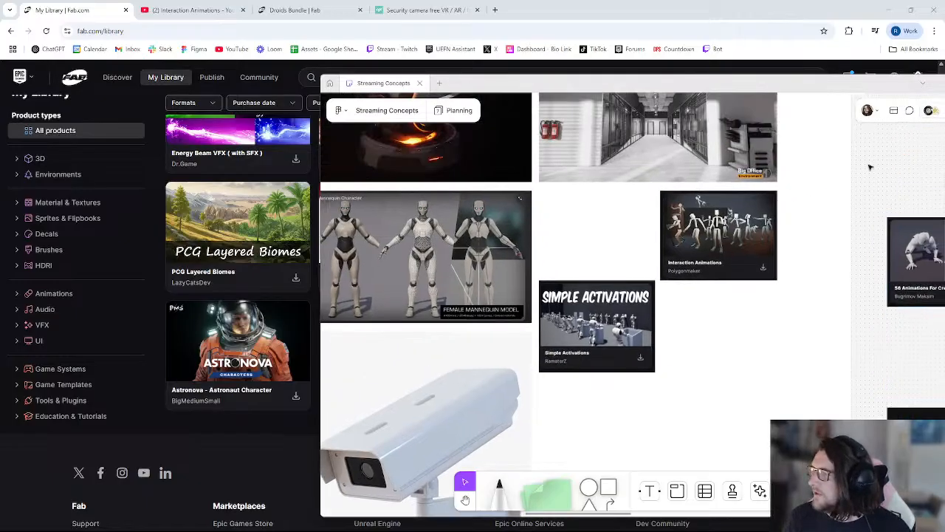
{"action": "scroll", "coordinate": [684, 179], "scroll_direction": "up", "scroll_amount": 3}
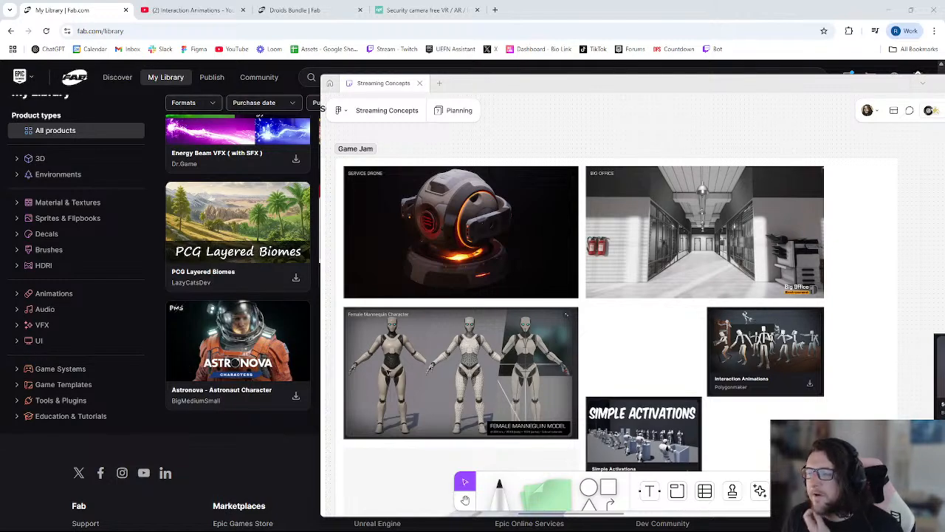
- Delete the Female Mannequin Character image and the leftover item at its spot from the Game Jam section
{"action": "left_click", "coordinate": [387, 371]}
{"action": "key", "text": "Delete"}
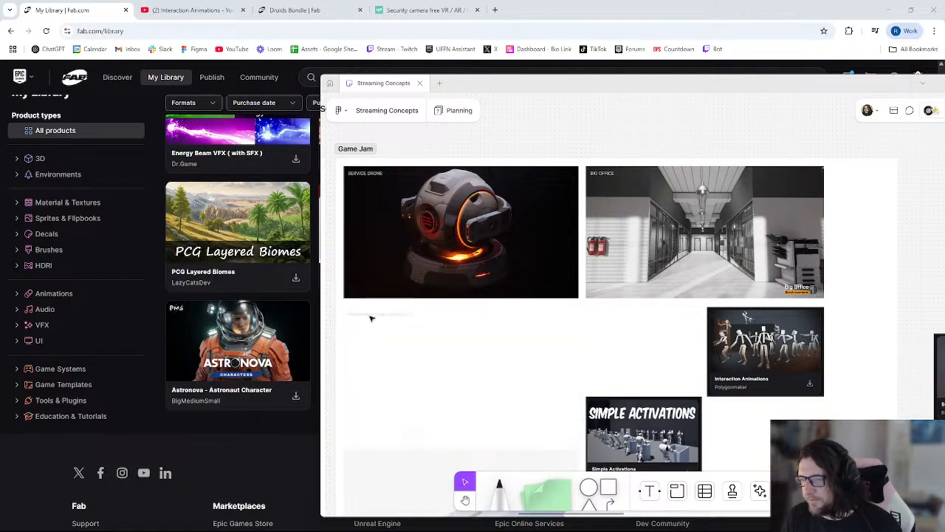
{"action": "double_click", "coordinate": [372, 315]}
{"action": "key", "text": "Delete"}
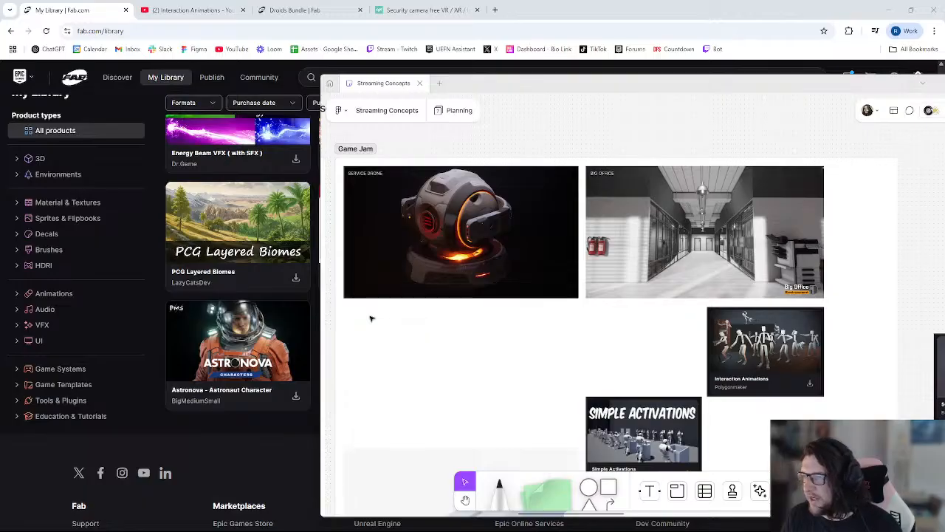
- Move the Simple Activations card directly below the Big Office image, beside Interaction Animations, and resize it to match that card's height
{"action": "middle_click_drag", "start_coordinate": [905, 265], "coordinate": [785, 244]}
{"action": "middle_click_drag", "start_coordinate": [547, 370], "coordinate": [642, 352]}
{"action": "left_click_drag", "start_coordinate": [608, 403], "coordinate": [607, 314]}
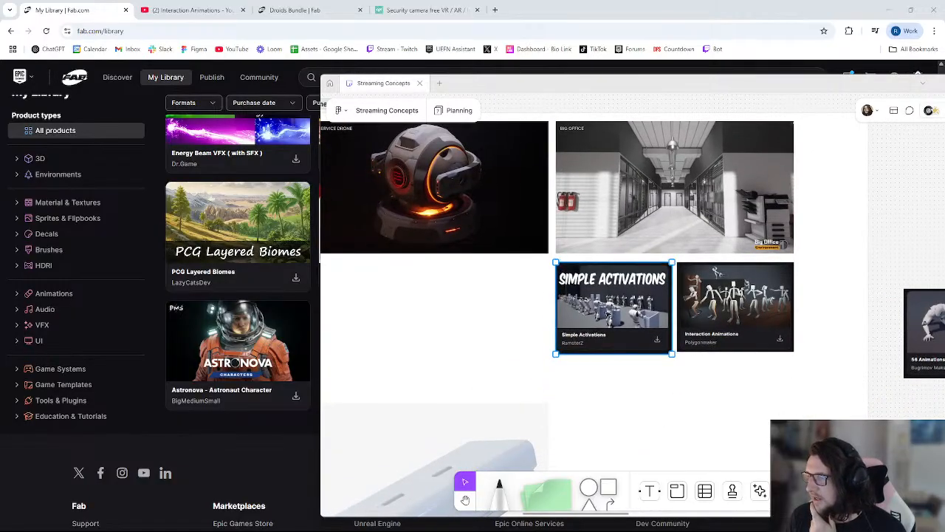
{"action": "left_click_drag", "start_coordinate": [555, 357], "coordinate": [559, 354]}
{"action": "left_click", "coordinate": [899, 230]}
{"action": "left_click_drag", "start_coordinate": [629, 296], "coordinate": [626, 296]}
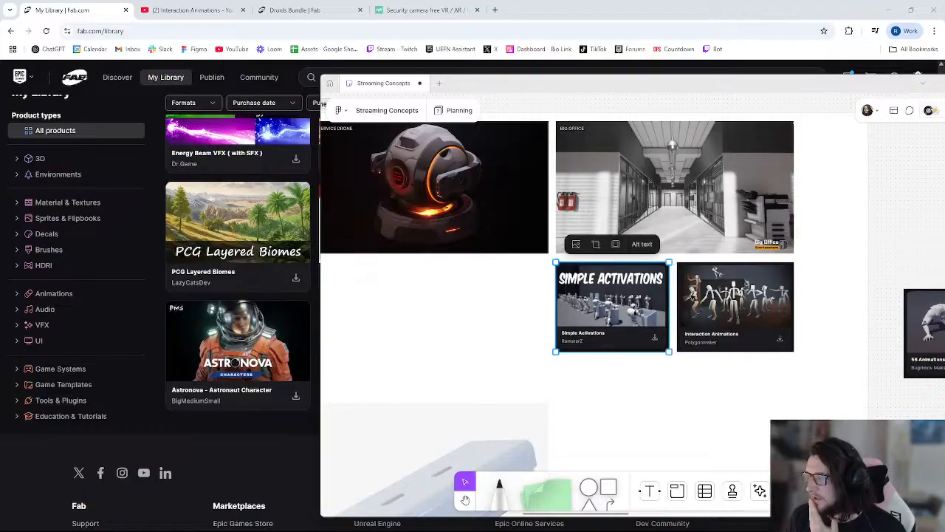
{"action": "left_click", "coordinate": [886, 218]}
- Move the white droid image into the Game Jam section below the service drone and resize it to the drone image's width
{"action": "middle_click_drag", "start_coordinate": [716, 298], "coordinate": [441, 230]}
{"action": "middle_click_drag", "start_coordinate": [513, 250], "coordinate": [619, 139]}
{"action": "left_click_drag", "start_coordinate": [836, 357], "coordinate": [486, 235]}
{"action": "middle_click_drag", "start_coordinate": [446, 299], "coordinate": [768, 471]}
{"action": "left_click_drag", "start_coordinate": [751, 399], "coordinate": [504, 302]}
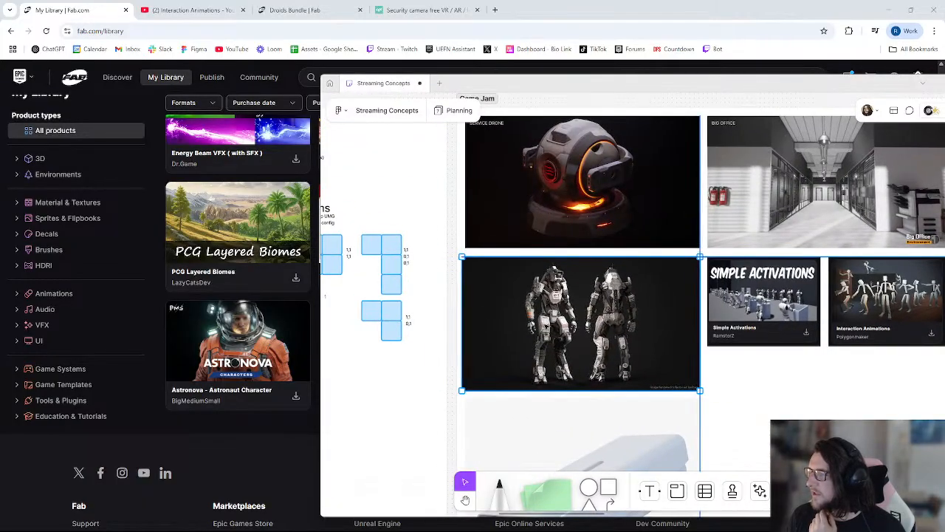
{"action": "left_click_drag", "start_coordinate": [462, 391], "coordinate": [465, 389]}
{"action": "middle_click_drag", "start_coordinate": [629, 368], "coordinate": [528, 347]}
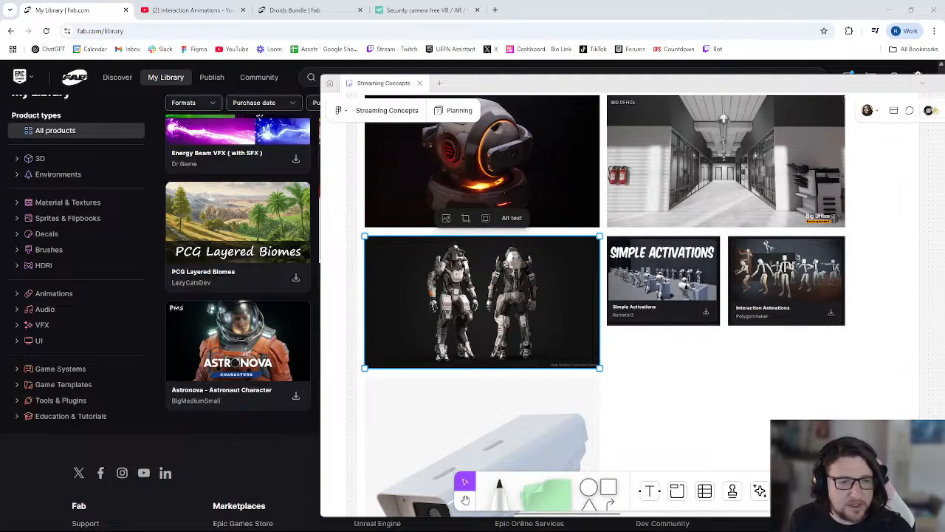
- Move the white droid image outside the Game Jam section, directly above the 56 Animations For Creatures card, and select both
{"action": "middle_click_drag", "start_coordinate": [841, 305], "coordinate": [690, 294]}
{"action": "scroll", "coordinate": [690, 294], "scroll_direction": "down", "scroll_amount": 1, "text": "ctrl"}
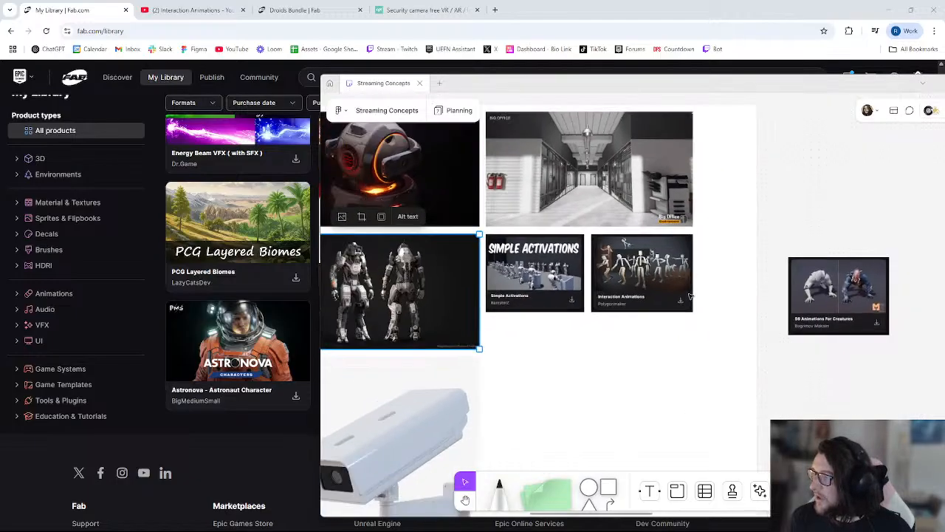
{"action": "scroll", "coordinate": [690, 296], "scroll_direction": "down", "scroll_amount": 1, "text": "ctrl"}
{"action": "left_click_drag", "start_coordinate": [396, 285], "coordinate": [830, 199]}
{"action": "left_click_drag", "start_coordinate": [812, 366], "coordinate": [782, 206]}
{"action": "middle_click_drag", "start_coordinate": [809, 219], "coordinate": [853, 170]}
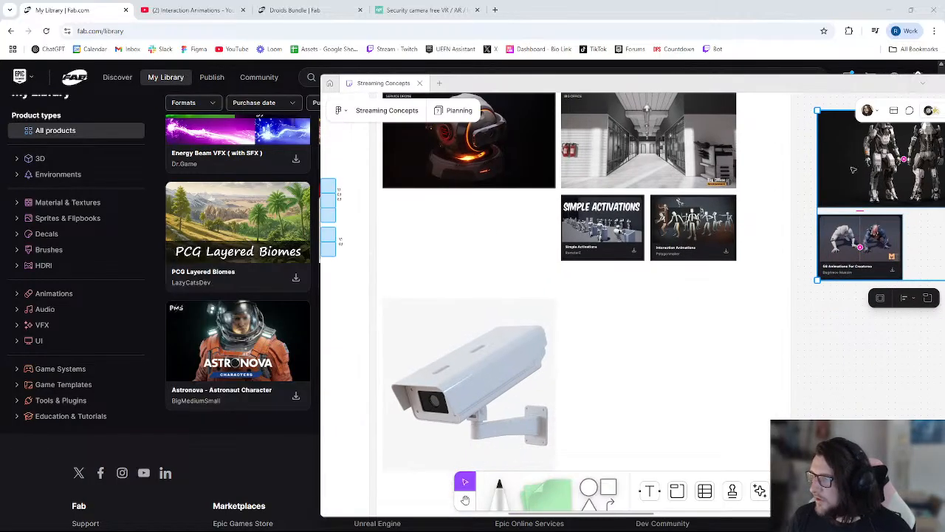
- Move the droid image and creature animations card together into the Game Jam section, directly below the Simple Activations card
{"action": "left_click_drag", "start_coordinate": [853, 170], "coordinate": [654, 407]}
{"action": "middle_click_drag", "start_coordinate": [654, 406], "coordinate": [660, 344]}
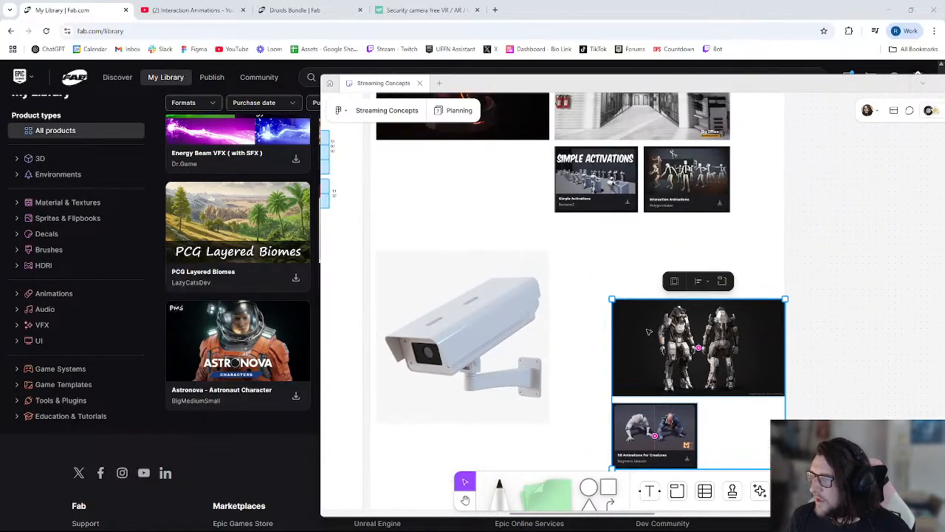
{"action": "left_click_drag", "start_coordinate": [659, 344], "coordinate": [603, 261]}
{"action": "middle_click_drag", "start_coordinate": [604, 274], "coordinate": [637, 291]}
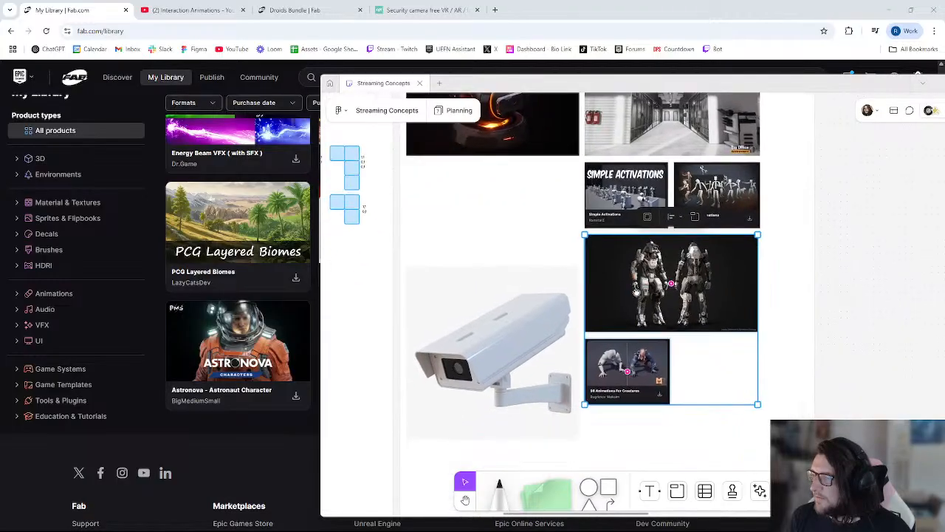
- Move the security camera image up directly below the service drone image and deselect it
{"action": "left_click_drag", "start_coordinate": [539, 369], "coordinate": [530, 258]}
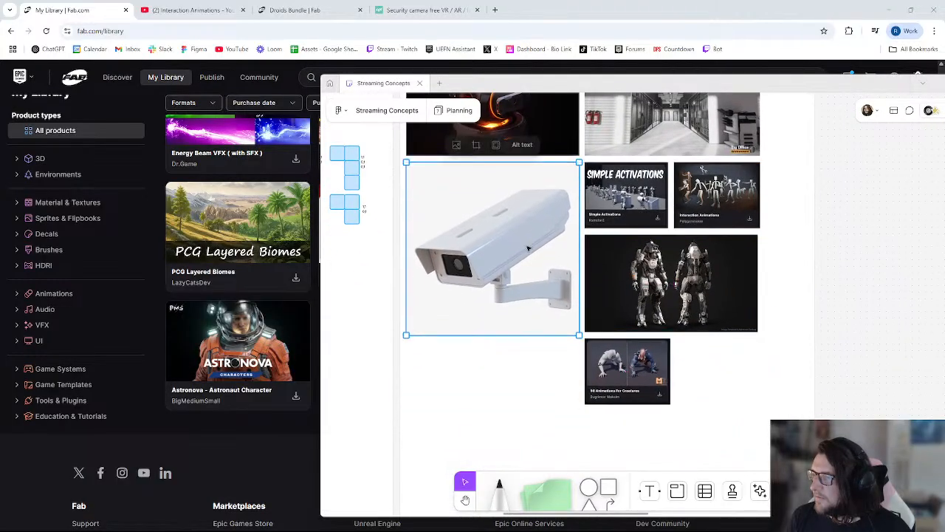
{"action": "middle_click_drag", "start_coordinate": [530, 258], "coordinate": [510, 341]}
{"action": "left_click", "coordinate": [865, 278]}
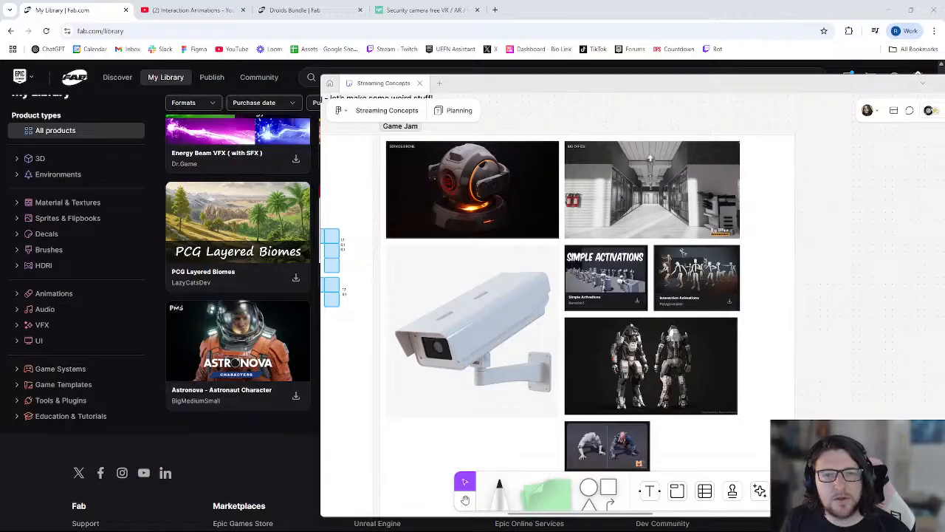
- Launch Unreal Engine 5.6.0 from the Epic Games Launcher library and minimize the launcher
{"action": "left_click_drag", "start_coordinate": [0, 80], "coordinate": [585, 57]}
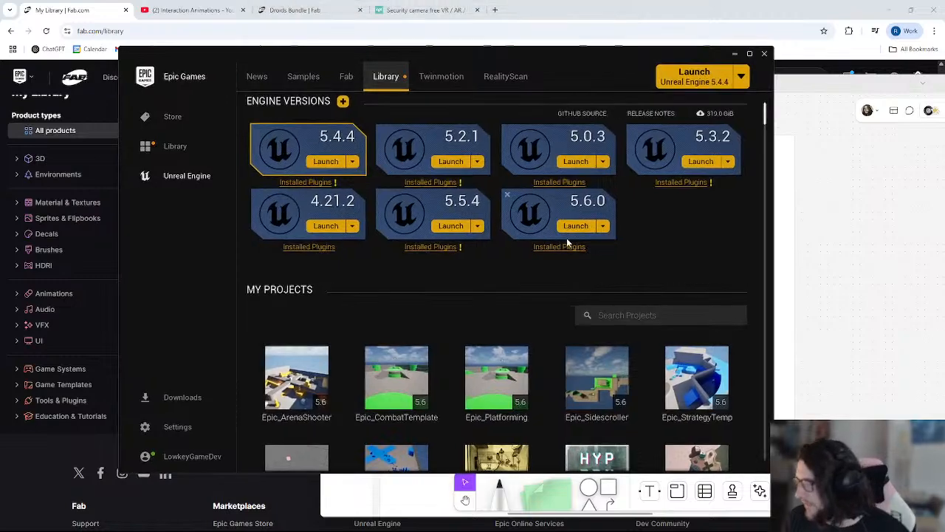
{"action": "scroll", "coordinate": [414, 347], "scroll_direction": "down", "scroll_amount": 1}
{"action": "scroll", "coordinate": [413, 362], "scroll_direction": "up", "scroll_amount": 2}
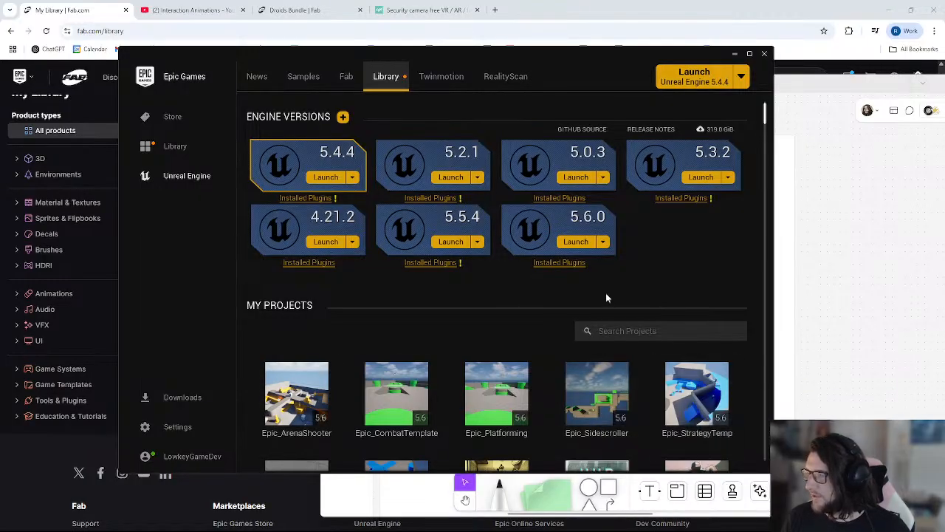
{"action": "left_click", "coordinate": [576, 243]}
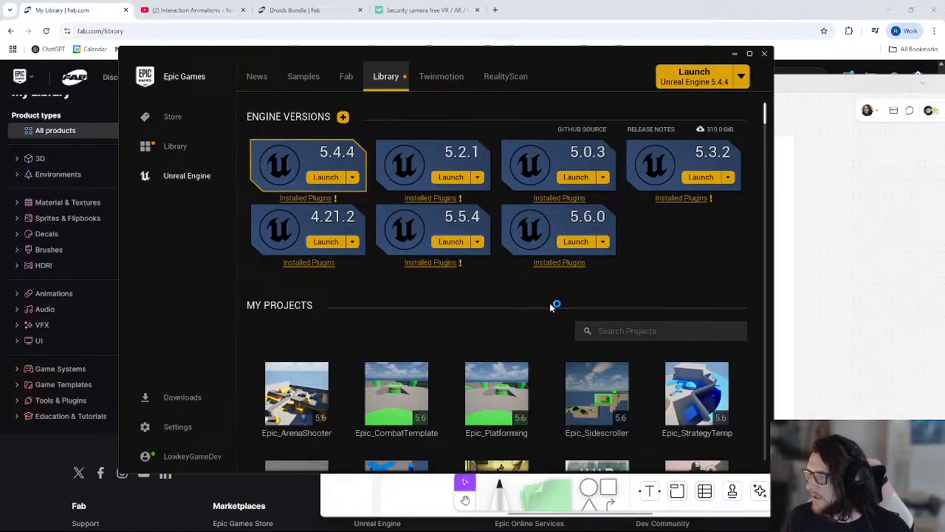
{"action": "left_click", "coordinate": [735, 55]}
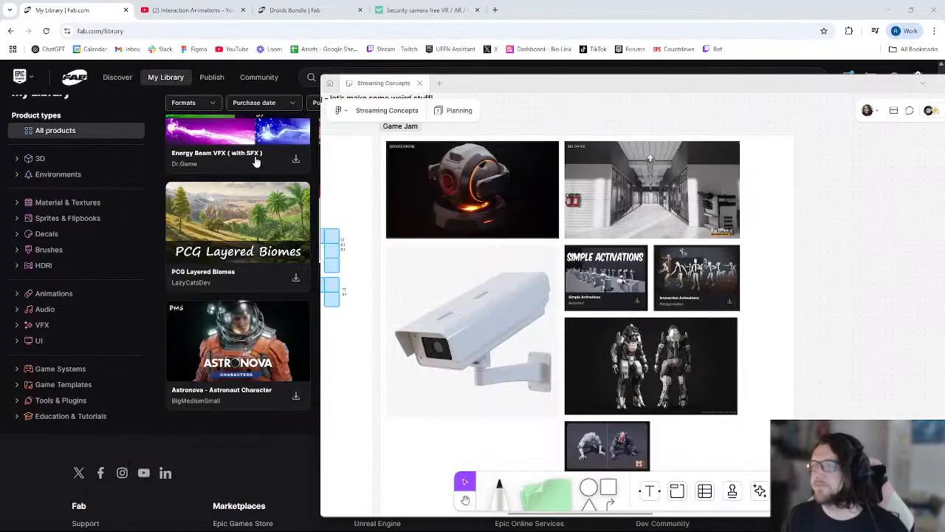
- Close the Fab library and the Interaction Animations video in the browser
{"action": "middle_click", "coordinate": [73, 18]}
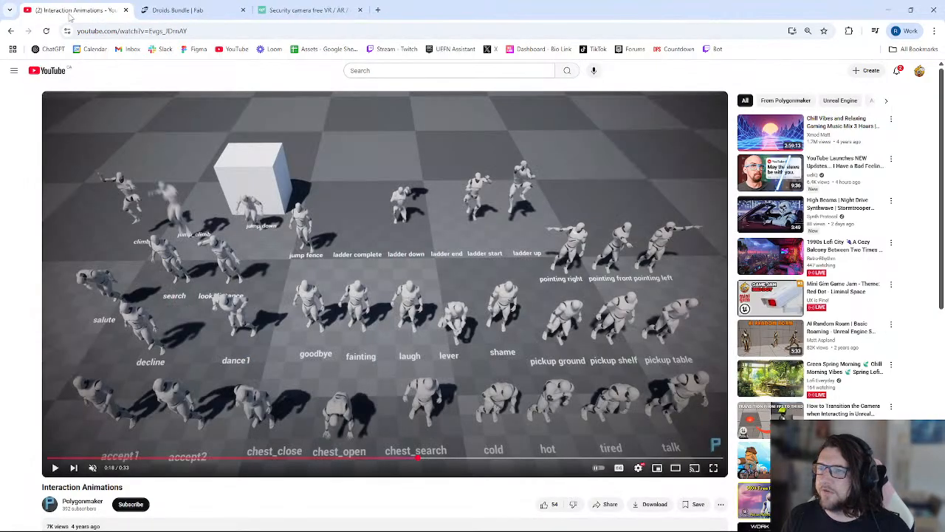
{"action": "middle_click", "coordinate": [71, 10]}
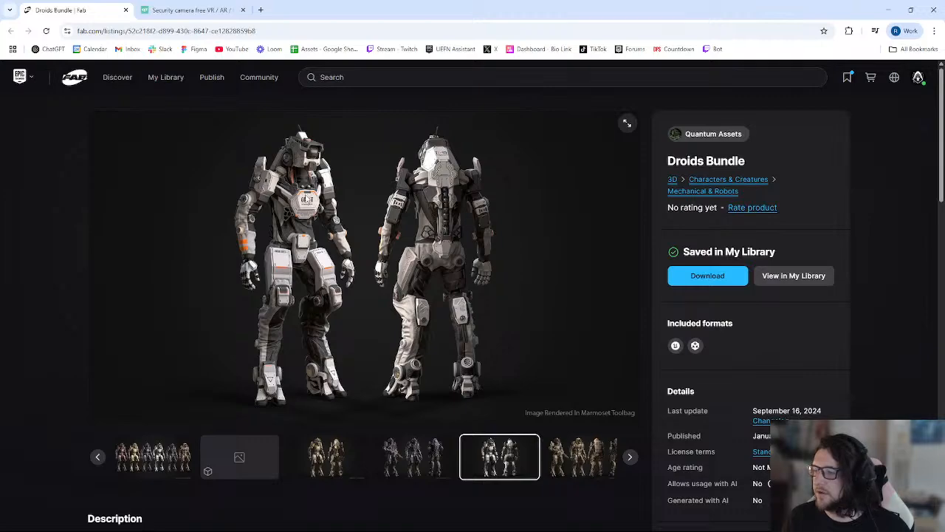
- Open the Droids Bundle's white droid image in its own browser tab, examine its details up close, and close it
{"action": "right_click", "coordinate": [305, 197]}
{"action": "left_click", "coordinate": [344, 208]}
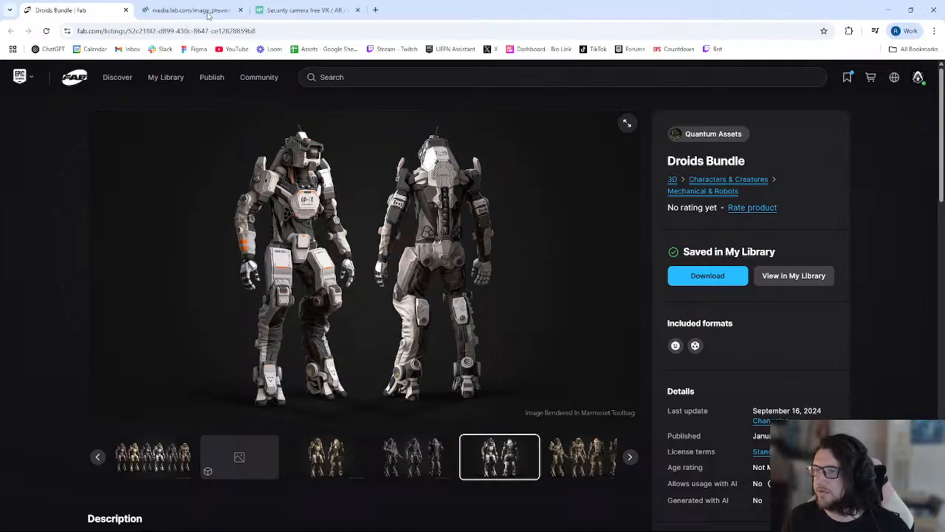
{"action": "left_click", "coordinate": [196, 10]}
{"action": "scroll", "coordinate": [383, 219], "scroll_direction": "up", "scroll_amount": 5, "text": "ctrl"}
{"action": "scroll", "coordinate": [384, 219], "scroll_direction": "down", "scroll_amount": 4, "text": "ctrl"}
{"action": "scroll", "coordinate": [385, 222], "scroll_direction": "up", "scroll_amount": 1, "text": "ctrl"}
{"action": "scroll", "coordinate": [386, 222], "scroll_direction": "down", "scroll_amount": 5, "text": "ctrl"}
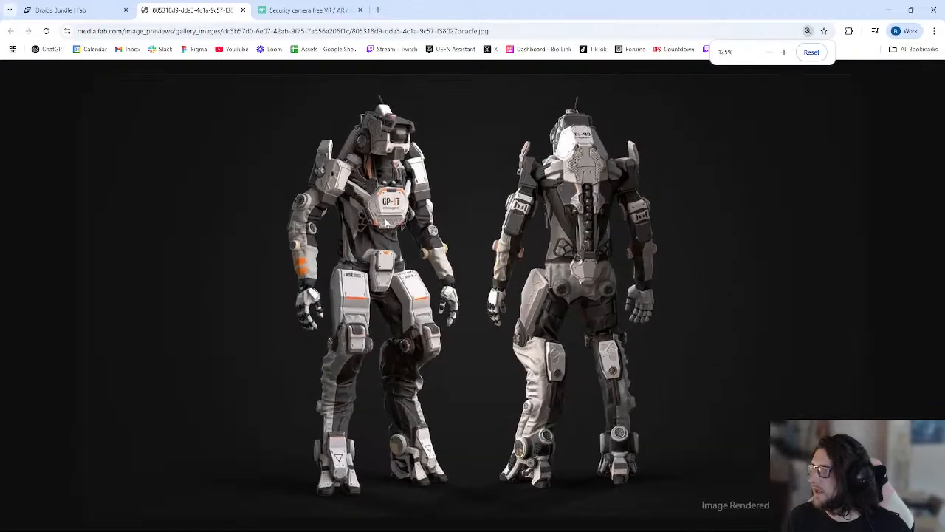
{"action": "scroll", "coordinate": [386, 223], "scroll_direction": "up", "scroll_amount": 3, "text": "ctrl"}
{"action": "middle_click", "coordinate": [188, 10]}
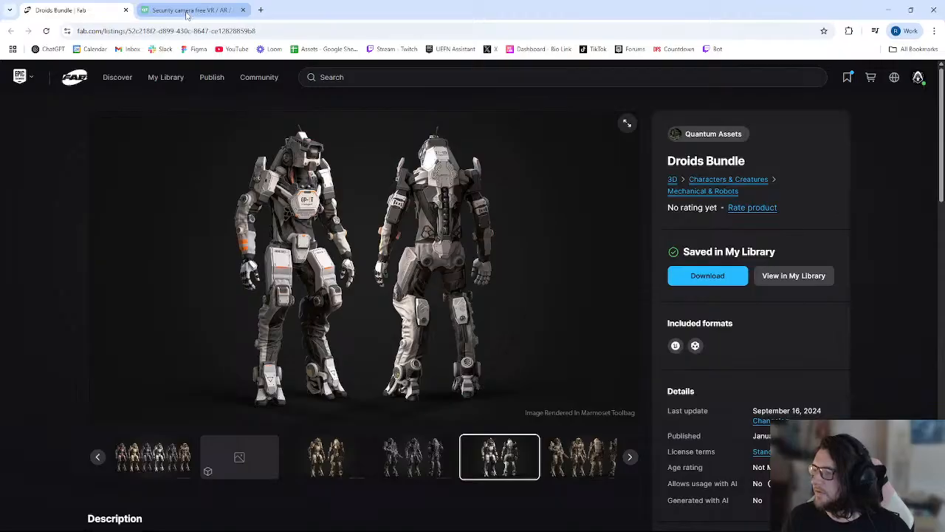
- Close the CGTrader security camera page and return to FigJam's Game Jam section
{"action": "left_click", "coordinate": [187, 16]}
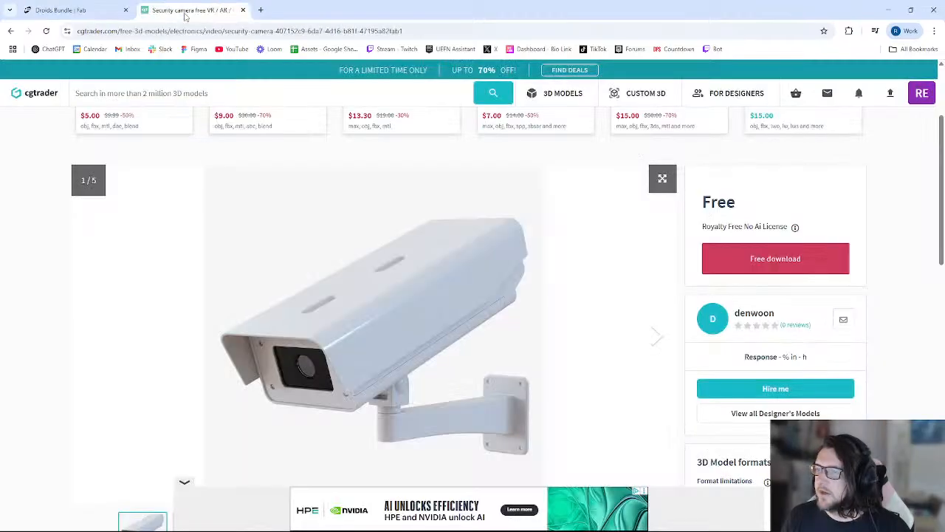
{"action": "middle_click", "coordinate": [186, 16]}
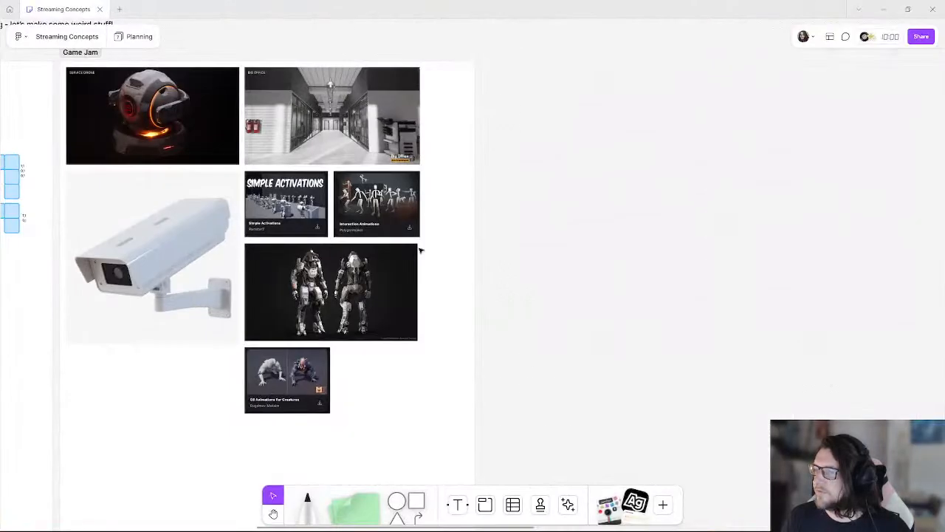
{"action": "middle_click_drag", "start_coordinate": [321, 245], "coordinate": [466, 280]}
{"action": "scroll", "coordinate": [384, 272], "scroll_direction": "up", "scroll_amount": 1, "text": "ctrl"}
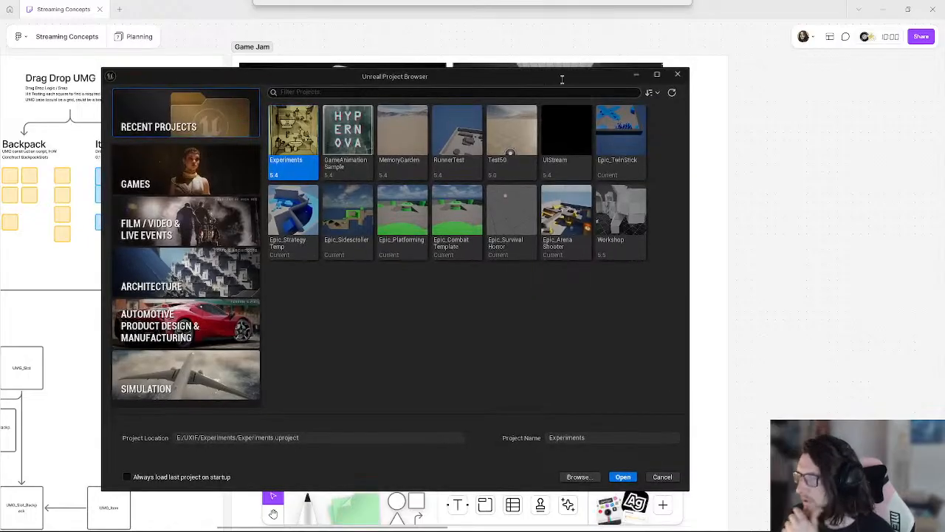
- Choose the First Person game template with the Survival Horror variant in the Unreal Project Browser
{"action": "left_click", "coordinate": [165, 173]}
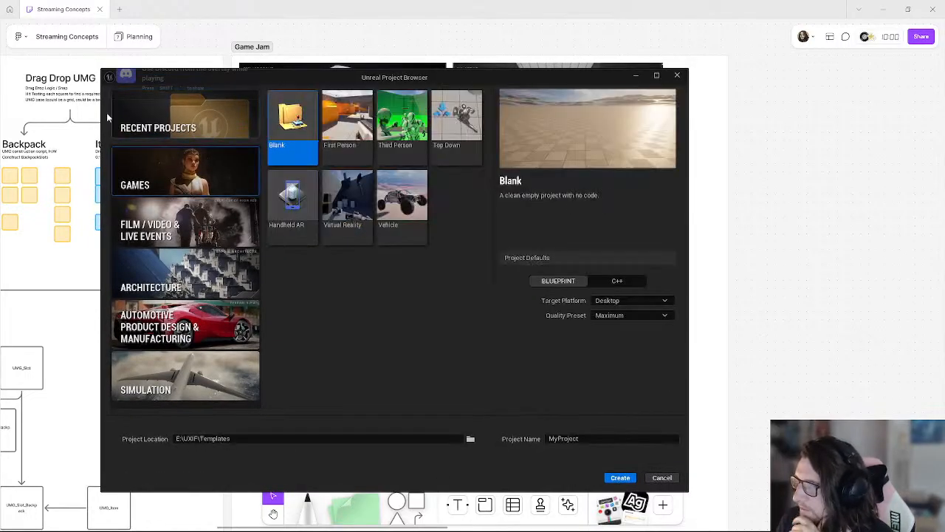
{"action": "left_click", "coordinate": [350, 127]}
{"action": "left_click", "coordinate": [637, 330]}
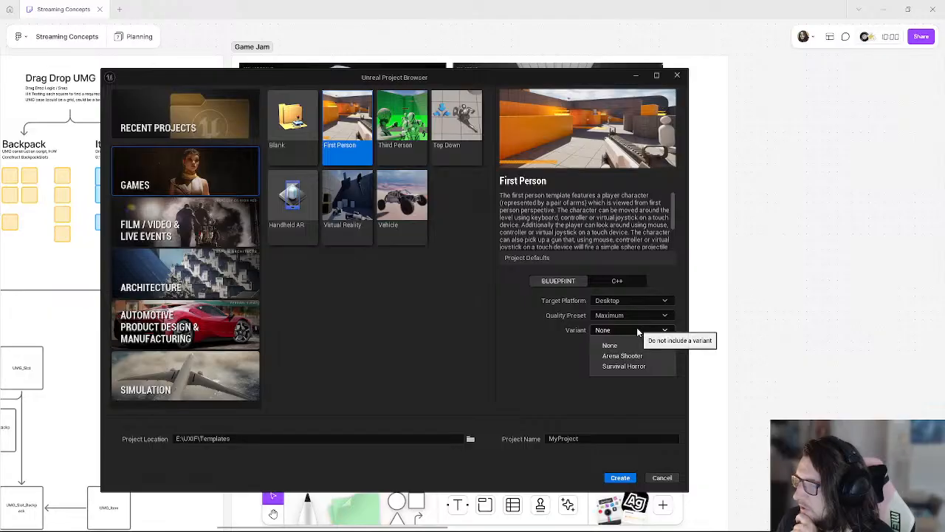
{"action": "left_click", "coordinate": [630, 370]}
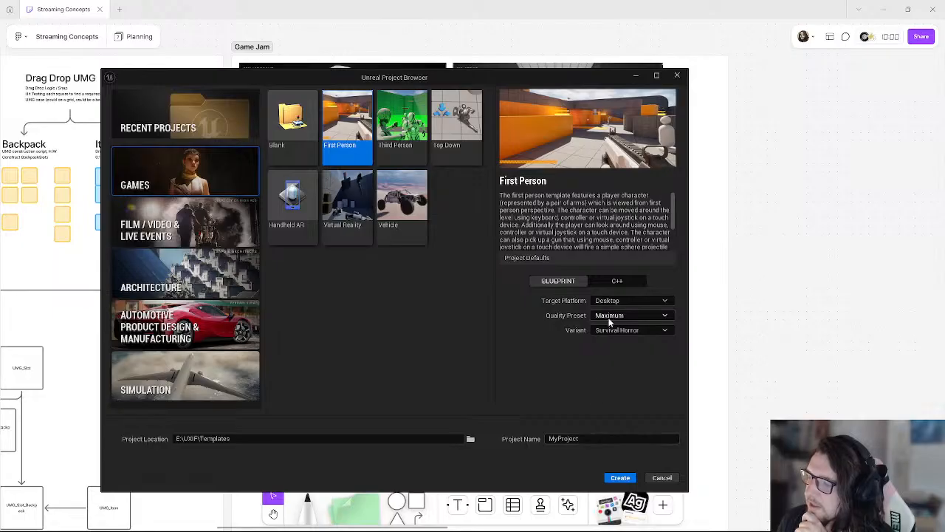
- Name the new project GameJam_RedDot
{"action": "left_click", "coordinate": [604, 439]}
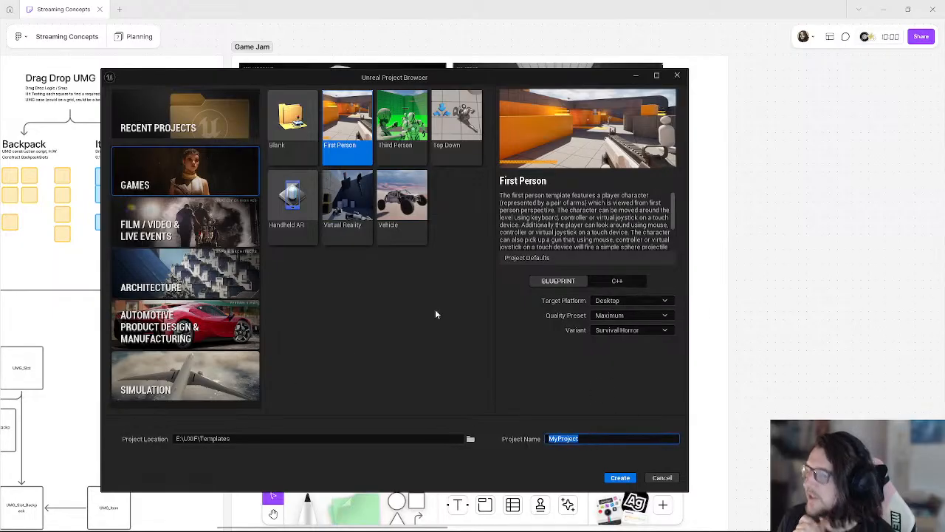
{"action": "type", "text": "Game"}
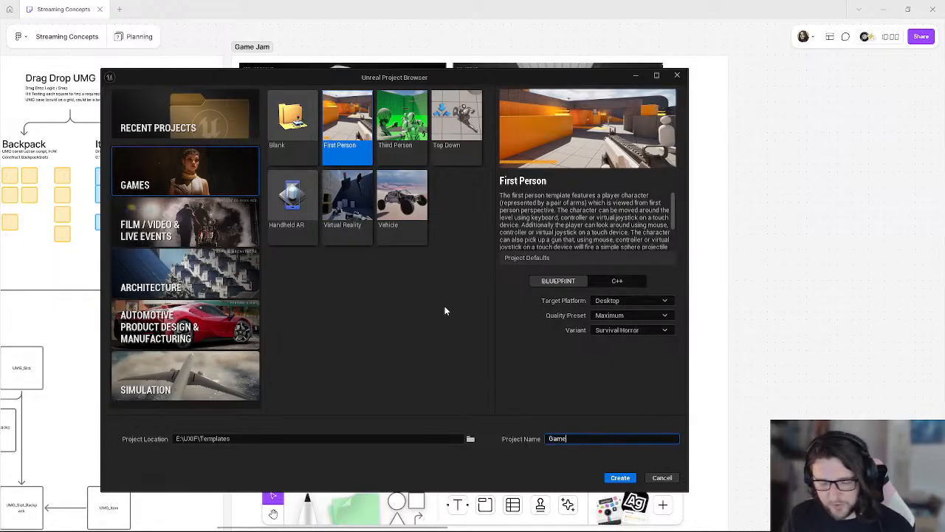
{"action": "type", "text": "Jam_RedDot"}
{"action": "left_click_drag", "start_coordinate": [568, 438], "coordinate": [427, 439]}
{"action": "key", "text": "BackSpace"}
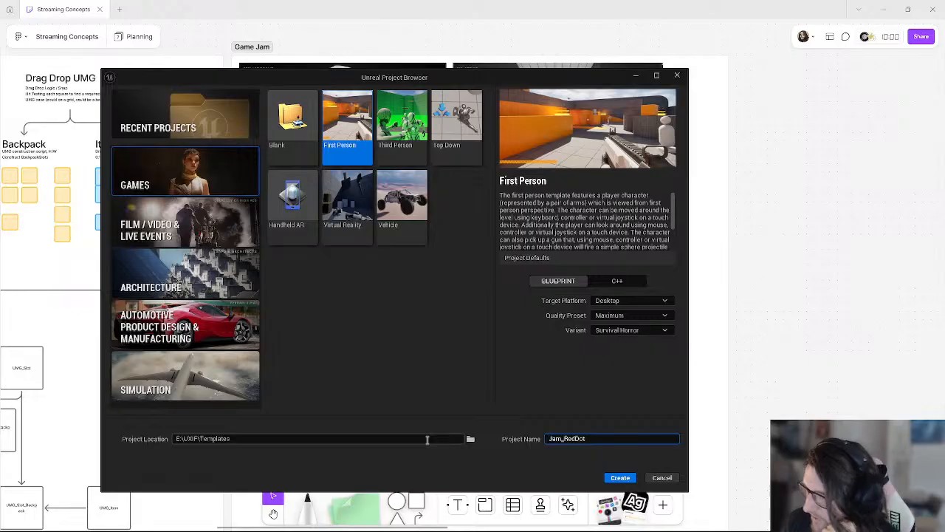
{"action": "left_click_drag", "start_coordinate": [563, 438], "coordinate": [521, 439]}
{"action": "type", "text": "GJ"}
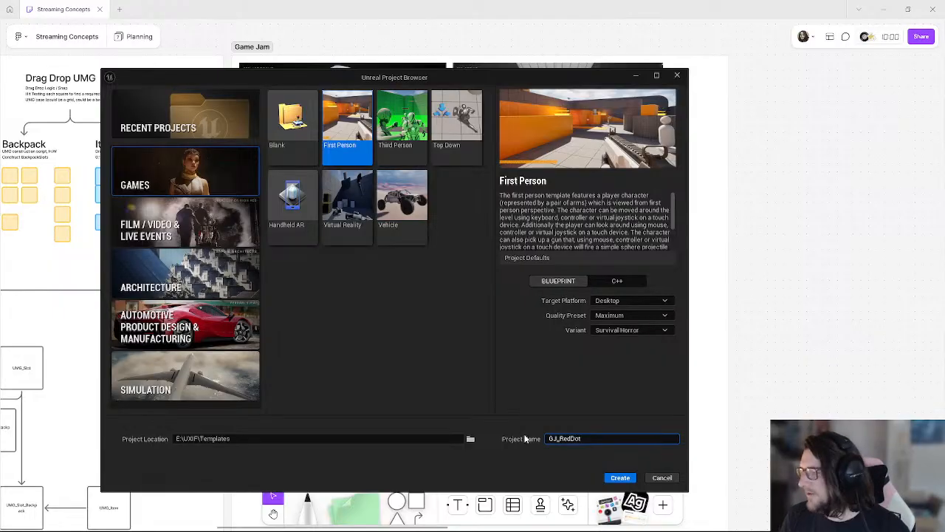
{"action": "type", "text": "mejam"}
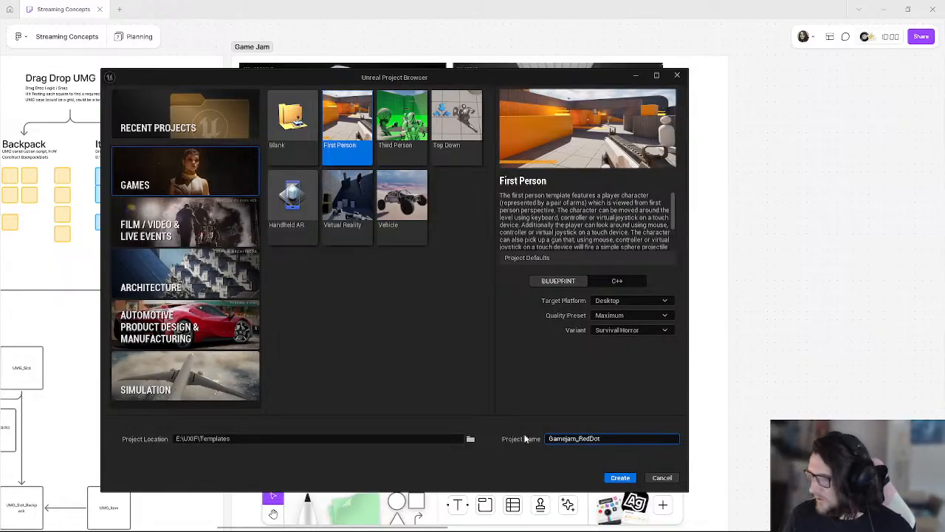
{"action": "key", "text": "BackSpace"}
{"action": "type", "text": "J"}
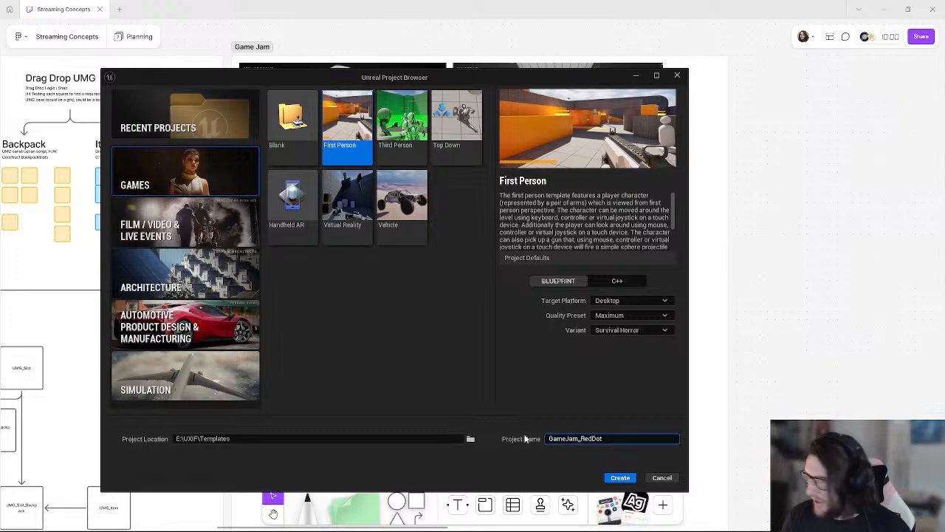
{"action": "left_click", "coordinate": [635, 431]}
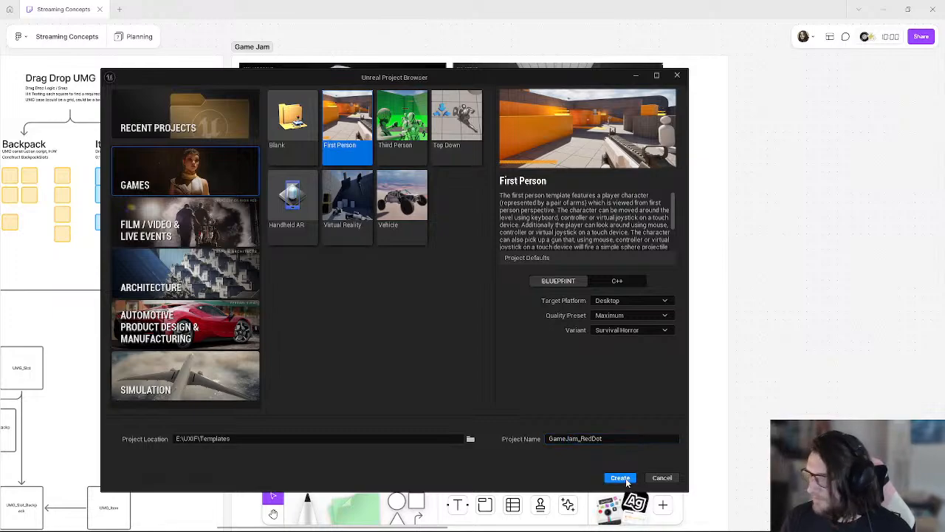
- Set the project location to E:\UXIF\GameJams
{"action": "double_click", "coordinate": [206, 437]}
{"action": "key", "text": "BackSpace"}
{"action": "type", "text": "GameJams"}
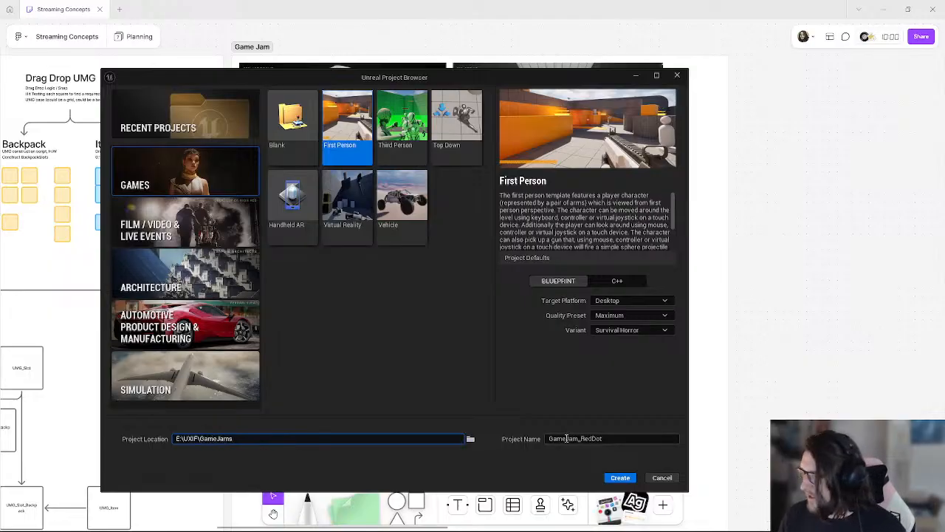
- Shorten the project name to RedDot and create the project
{"action": "left_click_drag", "start_coordinate": [583, 438], "coordinate": [464, 441]}
{"action": "key", "text": "BackSpace"}
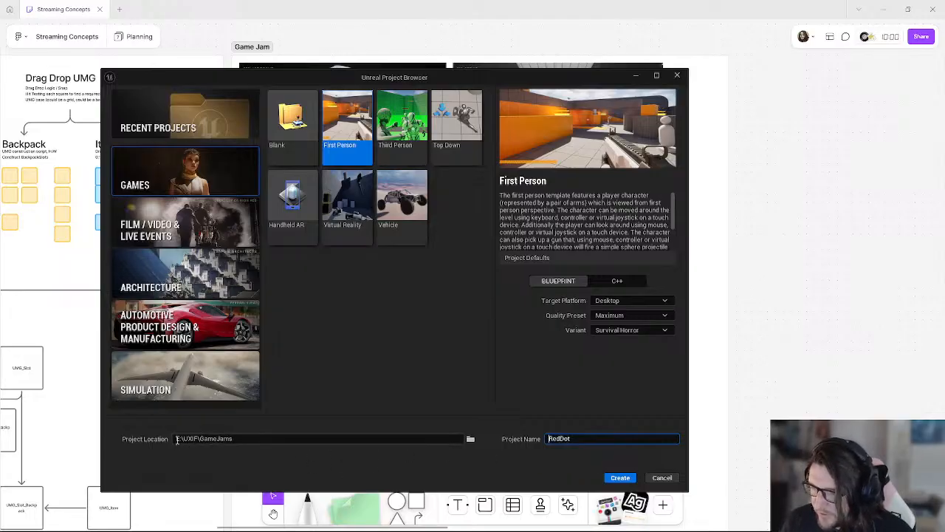
{"action": "left_click", "coordinate": [628, 478]}
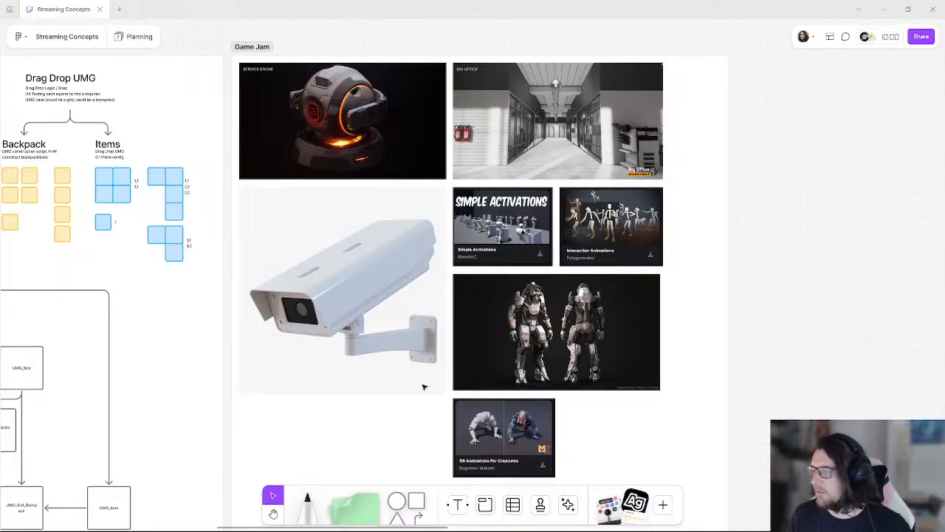
- Widen the Game Jam section to make a large empty area beside the asset images
{"action": "scroll", "coordinate": [422, 385], "scroll_direction": "down", "scroll_amount": 5}
{"action": "scroll", "coordinate": [462, 261], "scroll_direction": "down", "scroll_amount": 3, "text": "ctrl"}
{"action": "middle_click_drag", "start_coordinate": [517, 265], "coordinate": [400, 368]}
{"action": "left_click", "coordinate": [434, 284]}
{"action": "left_click_drag", "start_coordinate": [435, 283], "coordinate": [816, 301]}
{"action": "left_click", "coordinate": [835, 293]}
{"action": "middle_click_drag", "start_coordinate": [573, 317], "coordinate": [487, 323]}
- Draw a tall, narrow rectangle near the upper edge of the Game Jam section's empty area
{"action": "scroll", "coordinate": [437, 244], "scroll_direction": "up", "scroll_amount": 3, "text": "ctrl"}
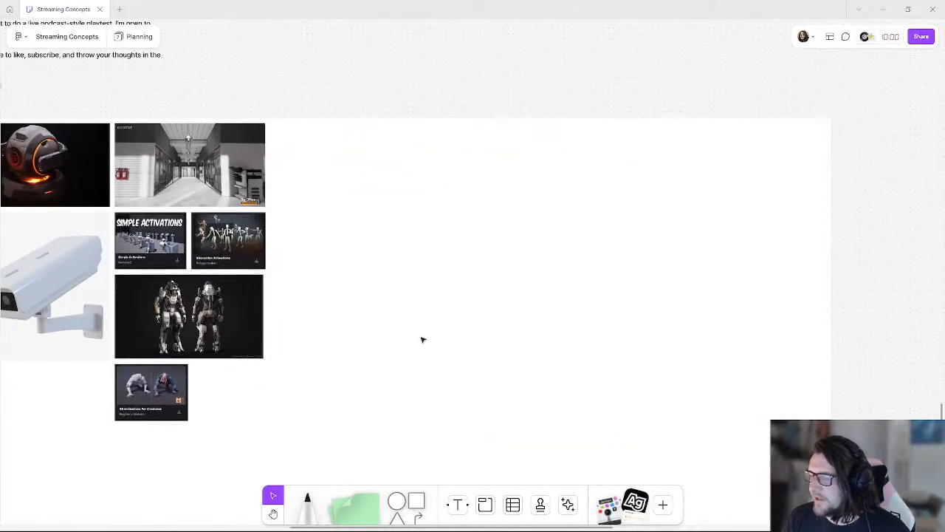
{"action": "key", "text": "r"}
{"action": "left_click_drag", "start_coordinate": [469, 158], "coordinate": [527, 212]}
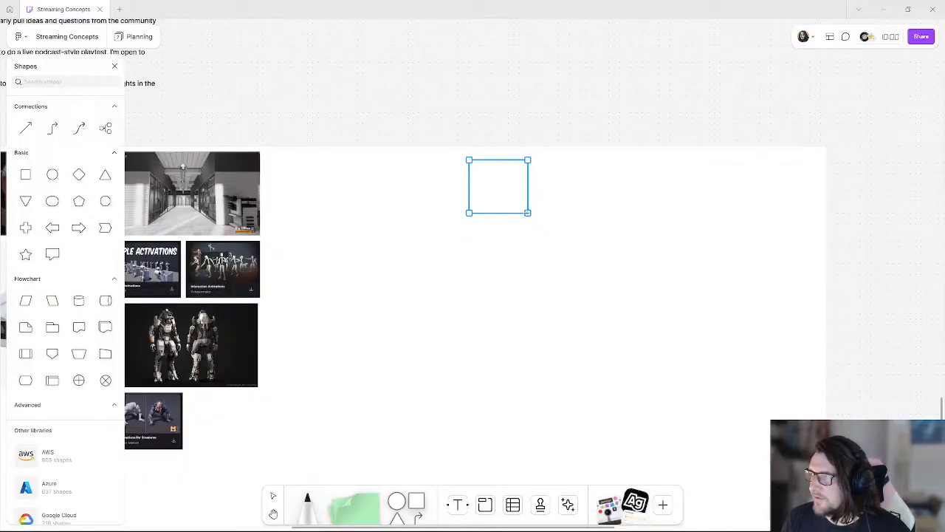
{"action": "left_click_drag", "start_coordinate": [527, 212], "coordinate": [508, 330]}
{"action": "left_click_drag", "start_coordinate": [507, 222], "coordinate": [516, 220]}
{"action": "left_click", "coordinate": [422, 133]}
{"action": "middle_click_drag", "start_coordinate": [518, 320], "coordinate": [486, 287]}
- Duplicate the tall rectangle, reshape the copy into a wider room and place it left of the original with upper edges aligned
{"action": "left_click", "coordinate": [479, 233]}
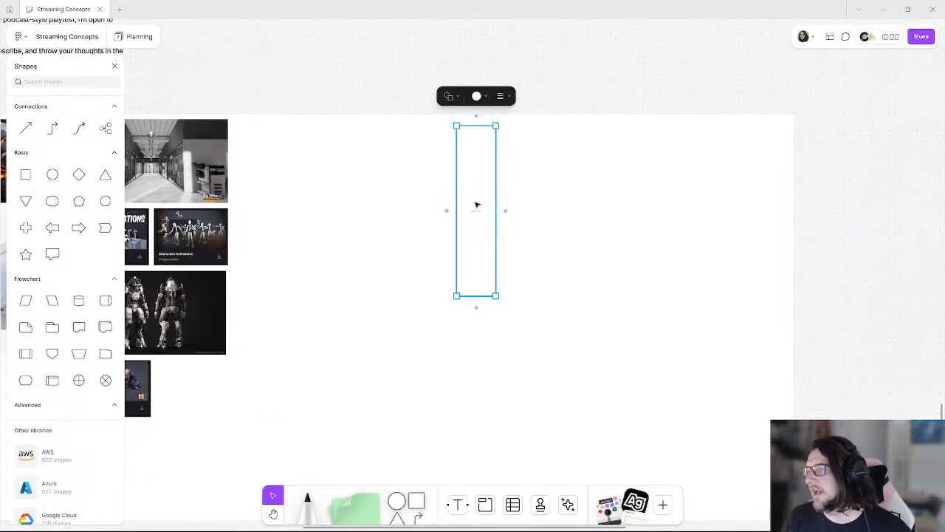
{"action": "left_click_drag", "start_coordinate": [478, 179], "coordinate": [516, 275], "text": "alt"}
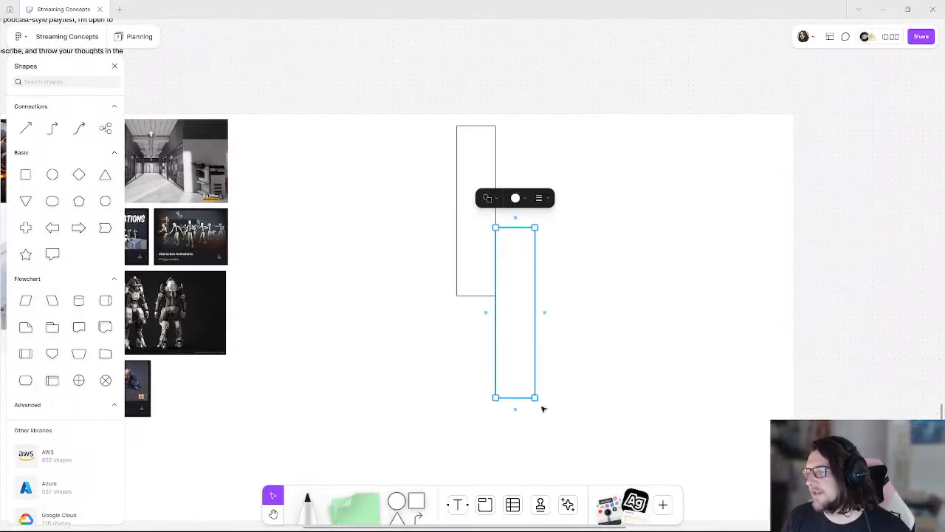
{"action": "scroll", "coordinate": [540, 296], "scroll_direction": "down", "scroll_amount": 2}
{"action": "left_click_drag", "start_coordinate": [561, 161], "coordinate": [631, 230]}
{"action": "left_click_drag", "start_coordinate": [596, 286], "coordinate": [436, 116]}
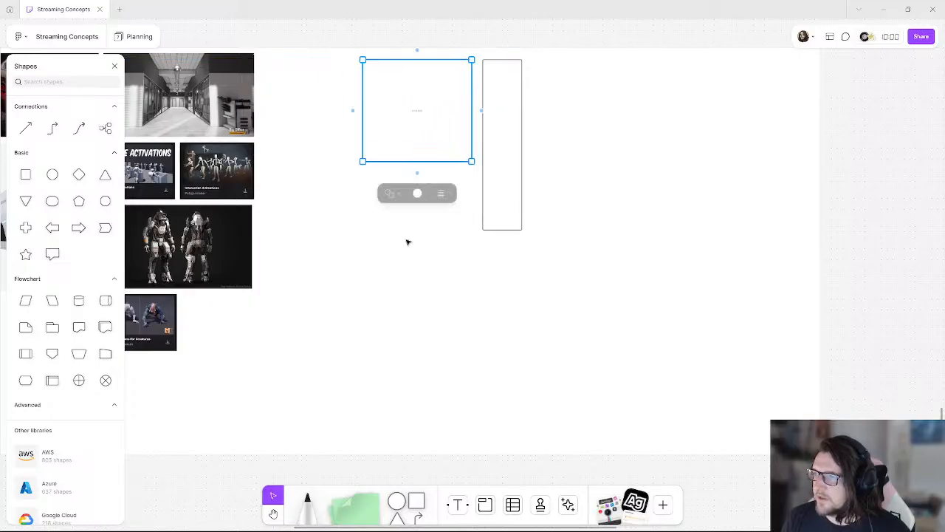
{"action": "left_click", "coordinate": [846, 237]}
- Duplicate the room rectangle, shrink the copy to a small desk-sized box and place it at the room's centre
{"action": "left_click", "coordinate": [446, 105]}
{"action": "left_click_drag", "start_coordinate": [435, 99], "coordinate": [462, 134]}
{"action": "left_click_drag", "start_coordinate": [502, 196], "coordinate": [418, 111]}
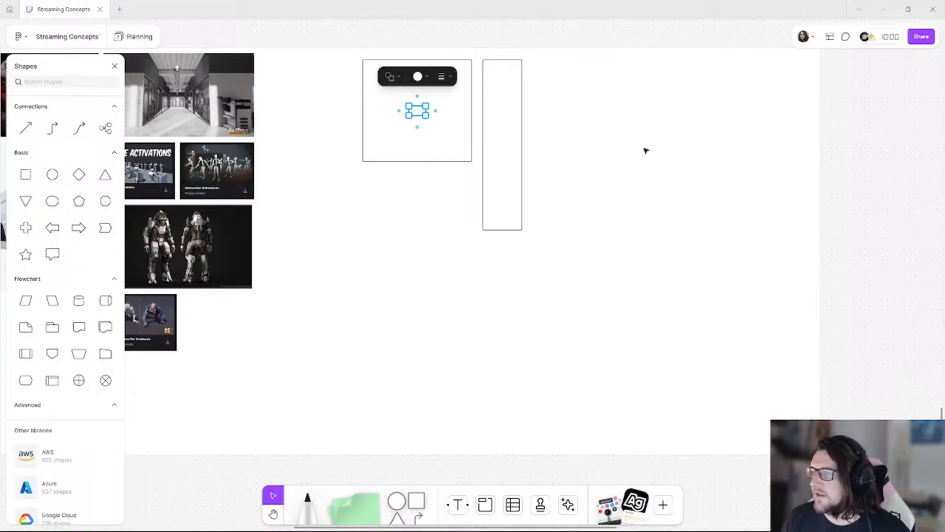
{"action": "left_click", "coordinate": [853, 178]}
- Extend the room rectangle downward until its lower edge aligns with that of the tall narrow rectangle
{"action": "left_click", "coordinate": [425, 152]}
{"action": "left_click_drag", "start_coordinate": [423, 161], "coordinate": [447, 225]}
{"action": "left_click", "coordinate": [847, 226]}
- Duplicate the tall rectangle, rotate the copy to horizontal and attach it to the original's lower end to form an L-shaped corridor
{"action": "middle_click_drag", "start_coordinate": [591, 236], "coordinate": [523, 244]}
{"action": "left_click_drag", "start_coordinate": [439, 159], "coordinate": [492, 255], "text": "alt"}
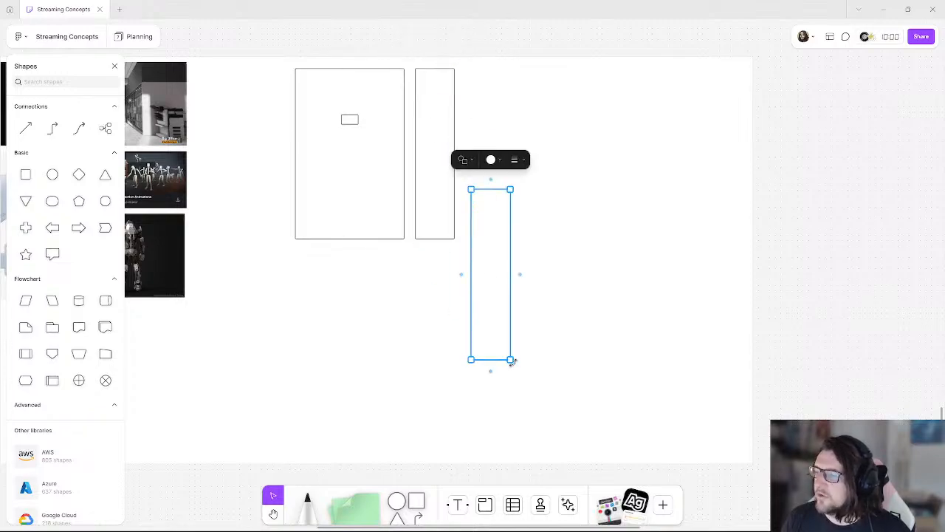
{"action": "left_click_drag", "start_coordinate": [513, 361], "coordinate": [395, 295]}
{"action": "left_click_drag", "start_coordinate": [449, 277], "coordinate": [464, 264]}
{"action": "left_click", "coordinate": [745, 274]}
- Add a red-filled circle, shrink it to a small dot and place it just below the horizontal corridor rectangle
{"action": "scroll", "coordinate": [477, 240], "scroll_direction": "up", "scroll_amount": 2, "text": "ctrl"}
{"action": "middle_click_drag", "start_coordinate": [449, 251], "coordinate": [371, 303]}
{"action": "left_click", "coordinate": [404, 506]}
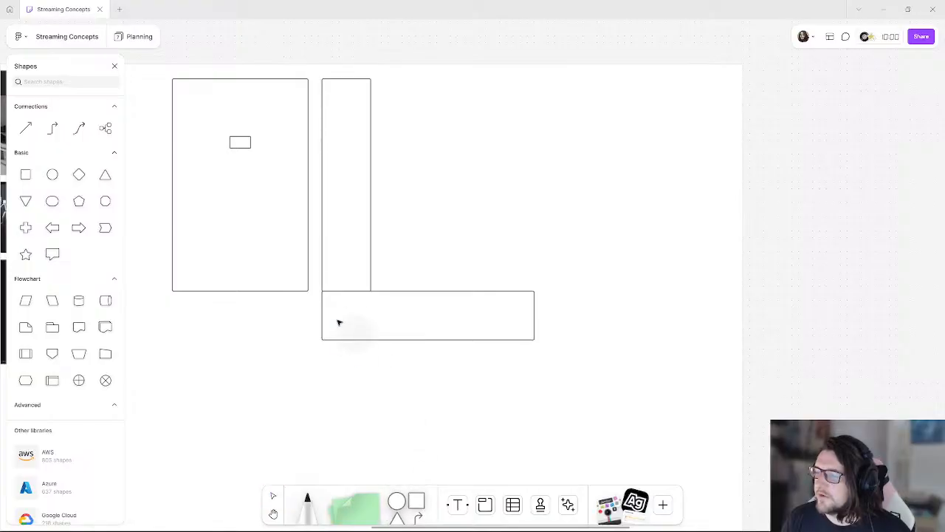
{"action": "left_click", "coordinate": [335, 314]}
{"action": "left_click", "coordinate": [258, 284]}
{"action": "left_click", "coordinate": [214, 249]}
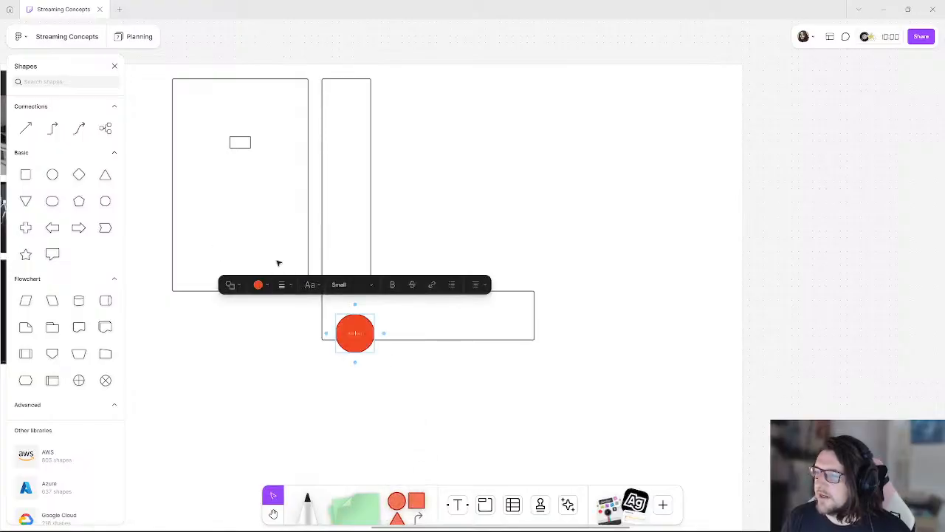
{"action": "left_click", "coordinate": [783, 288]}
{"action": "left_click", "coordinate": [351, 336]}
{"action": "left_click_drag", "start_coordinate": [374, 353], "coordinate": [410, 383]}
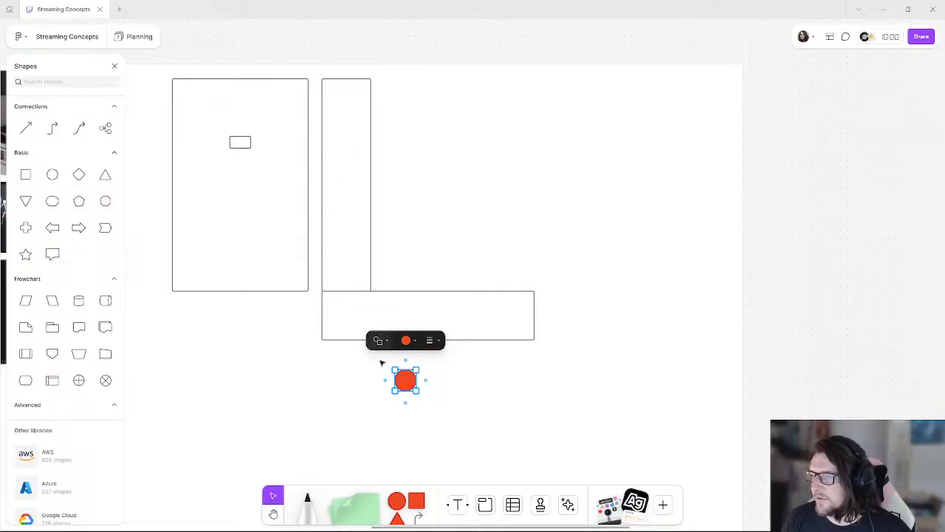
- Add a yellow sticky note reading "initial hallway empty" and place it partway down the tall vertical hallway rectangle
{"action": "key", "text": "t"}
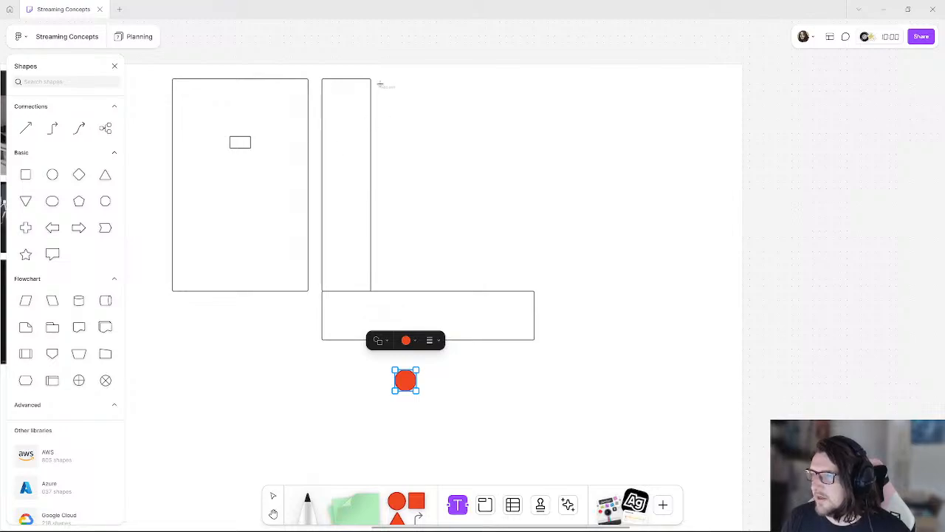
{"action": "left_click", "coordinate": [357, 508]}
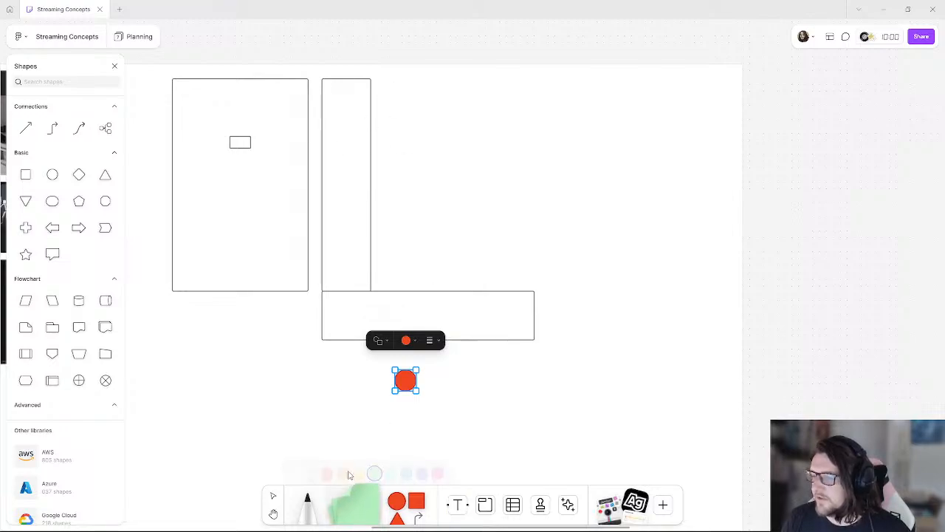
{"action": "left_click_drag", "start_coordinate": [360, 515], "coordinate": [347, 108]}
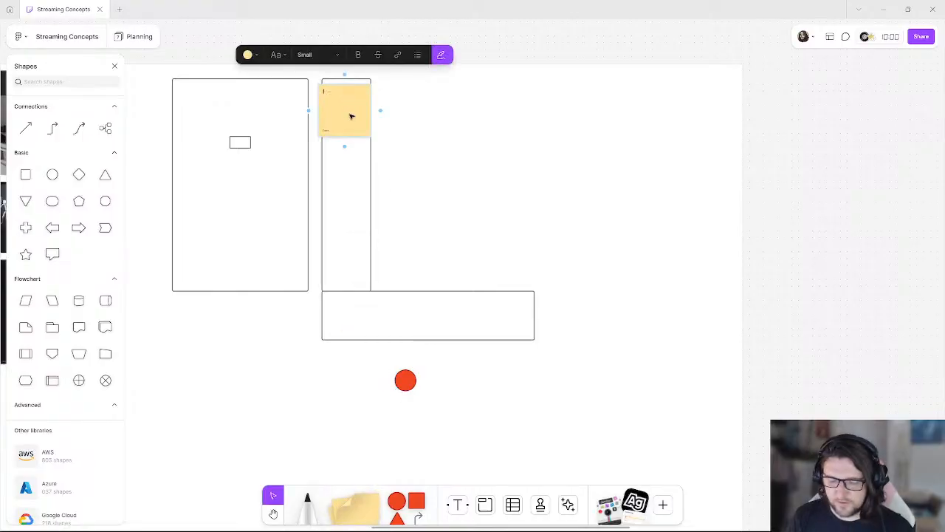
{"action": "type", "text": "Initial Pathways"}
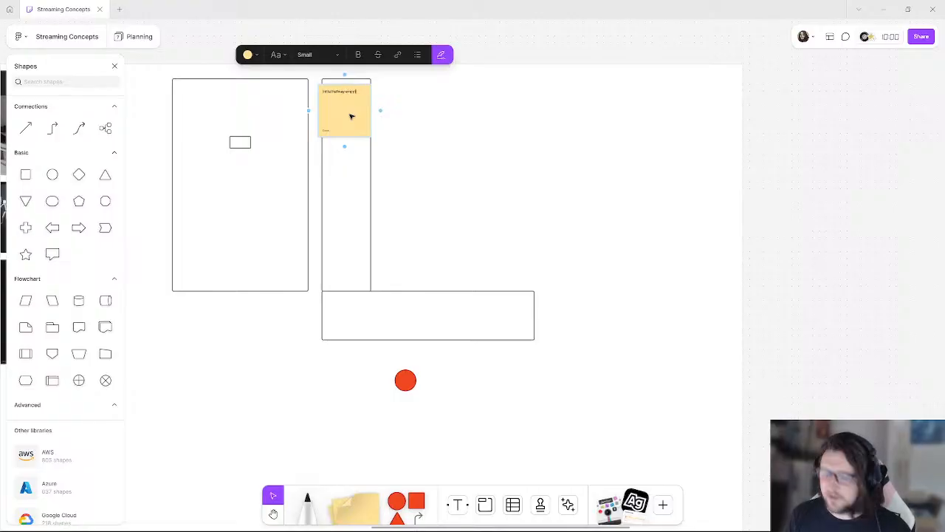
{"action": "key", "text": "Escape"}
{"action": "left_click_drag", "start_coordinate": [346, 116], "coordinate": [347, 179]}
- Add "wasd controls" below a blank line in the sticky note and centre the note across the vertical hallway
{"action": "left_click", "coordinate": [361, 156]}
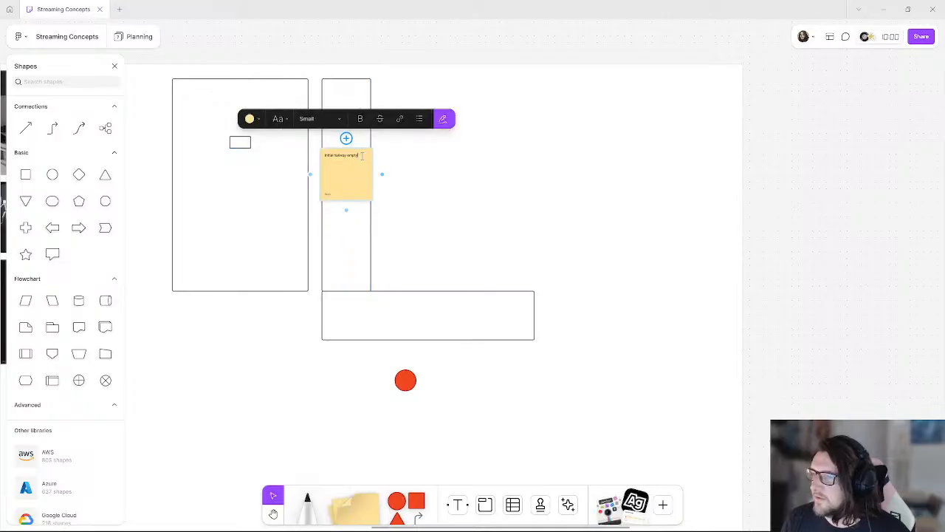
{"action": "key", "text": "Return"}
{"action": "key", "text": "Return"}
{"action": "type", "text": "waste controls"}
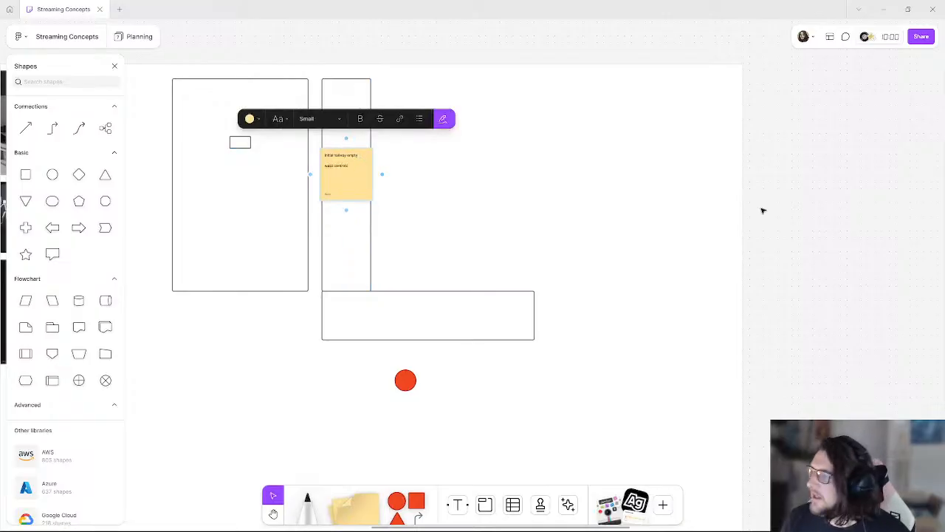
{"action": "left_click", "coordinate": [762, 209]}
{"action": "scroll", "coordinate": [348, 182], "scroll_direction": "up", "scroll_amount": 5, "text": "ctrl"}
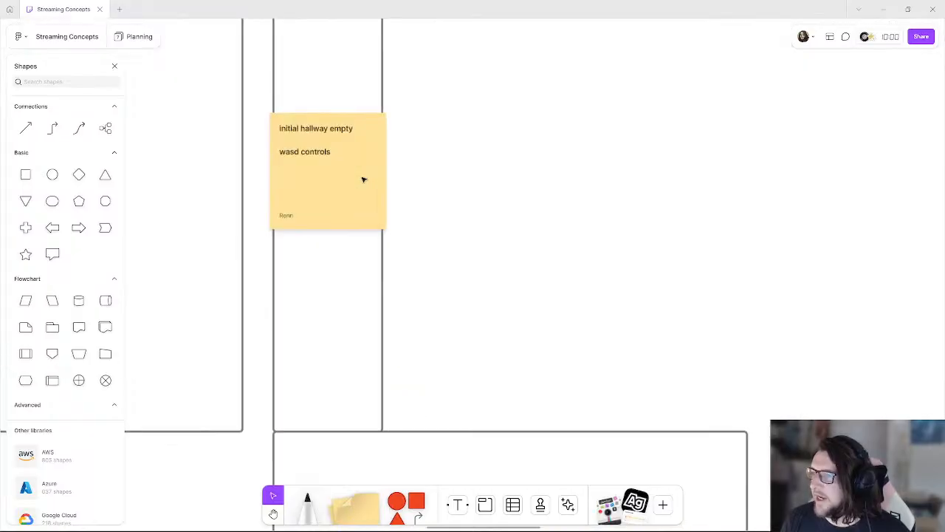
{"action": "scroll", "coordinate": [343, 170], "scroll_direction": "down", "scroll_amount": 5, "text": "ctrl"}
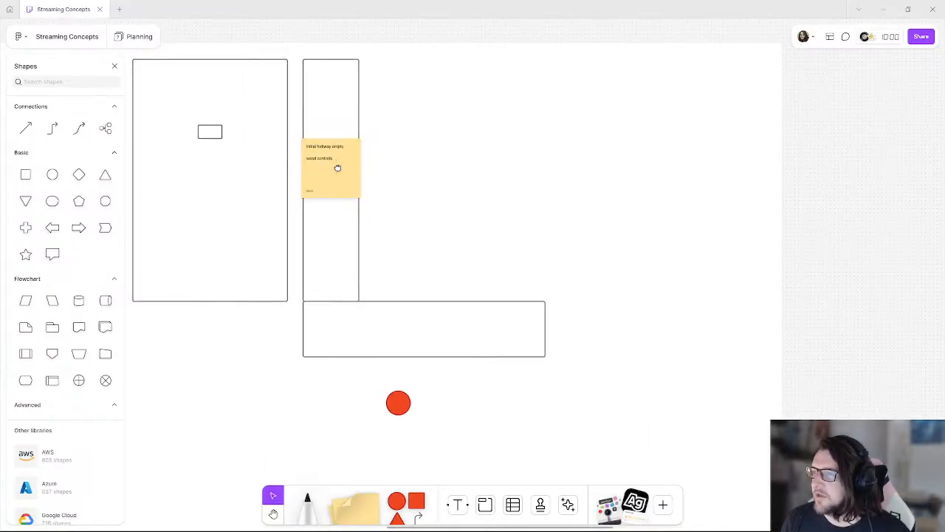
{"action": "left_click", "coordinate": [347, 202]}
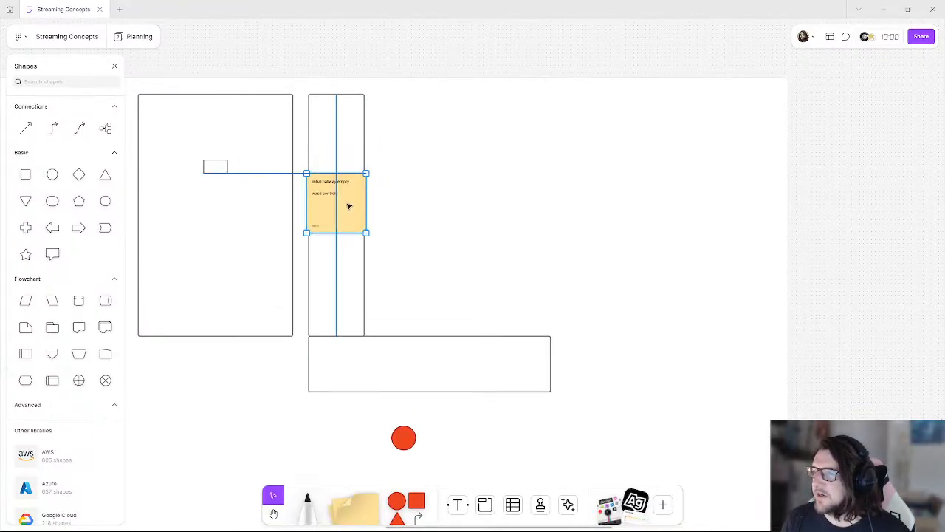
{"action": "left_click", "coordinate": [431, 48]}
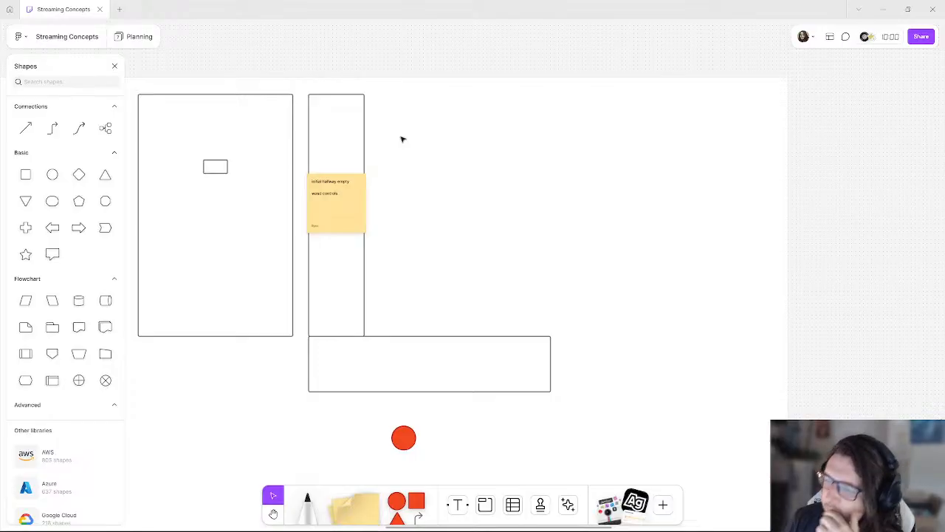
- Move the red circle onto the lower edge of the horizontal hallway and add a red triangle just below it
{"action": "left_click_drag", "start_coordinate": [404, 437], "coordinate": [438, 397]}
{"action": "left_click", "coordinate": [398, 518]}
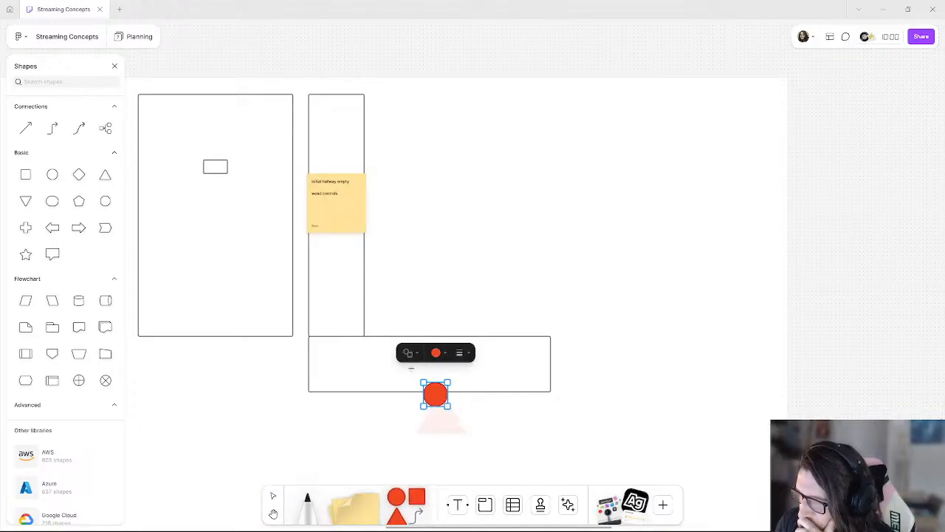
{"action": "left_click", "coordinate": [414, 405]}
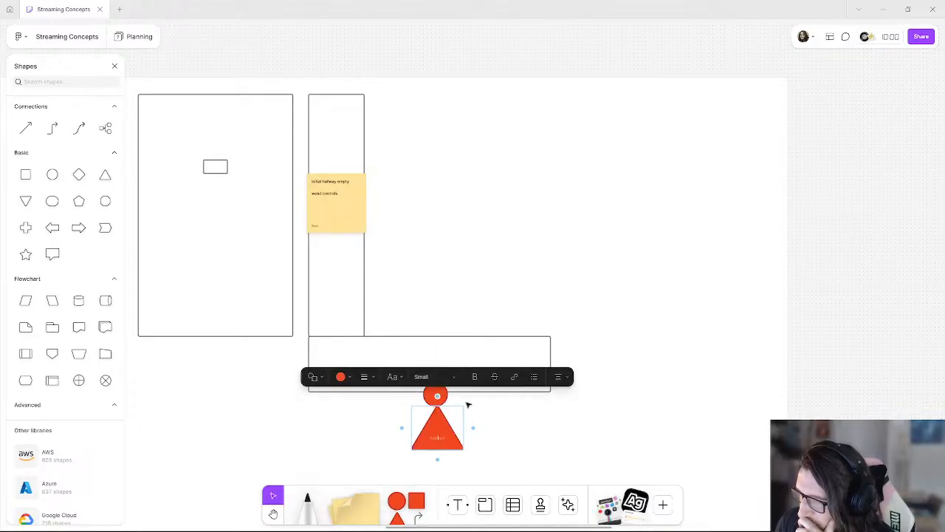
- Turn the red triangle upside down and fit it between the hallway's upper edge and the circle, with the circle in front
{"action": "left_click", "coordinate": [453, 454]}
{"action": "left_click", "coordinate": [448, 443]}
{"action": "left_click_drag", "start_coordinate": [468, 453], "coordinate": [378, 376]}
{"action": "left_click_drag", "start_coordinate": [438, 418], "coordinate": [458, 336]}
{"action": "left_click_drag", "start_coordinate": [450, 403], "coordinate": [500, 419]}
{"action": "key", "text": "Delete"}
{"action": "left_click", "coordinate": [468, 424]}
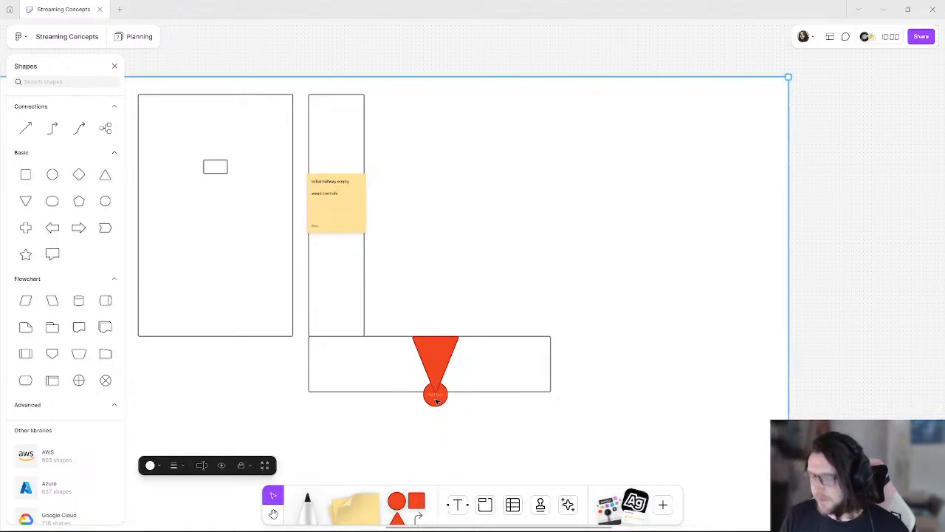
{"action": "left_click", "coordinate": [436, 400]}
{"action": "left_click", "coordinate": [490, 420]}
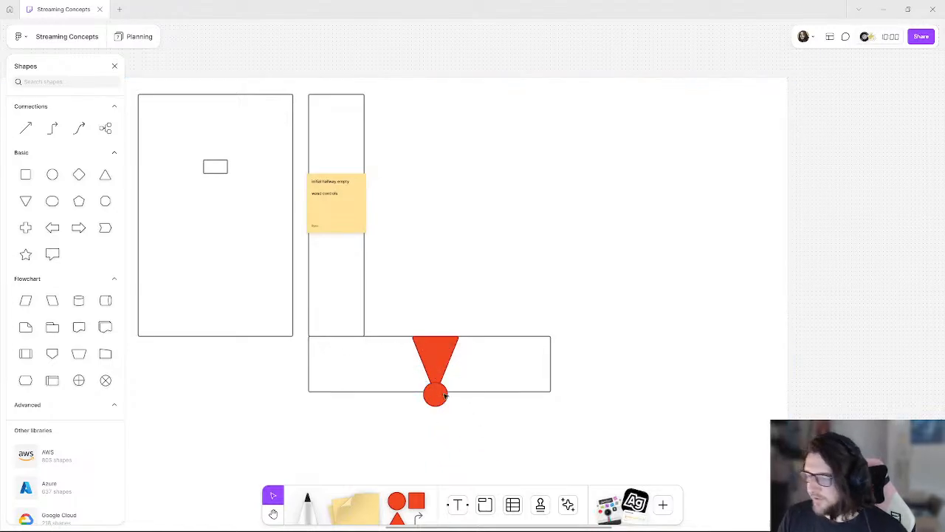
{"action": "left_click", "coordinate": [446, 352]}
{"action": "left_click", "coordinate": [443, 400], "text": "shift"}
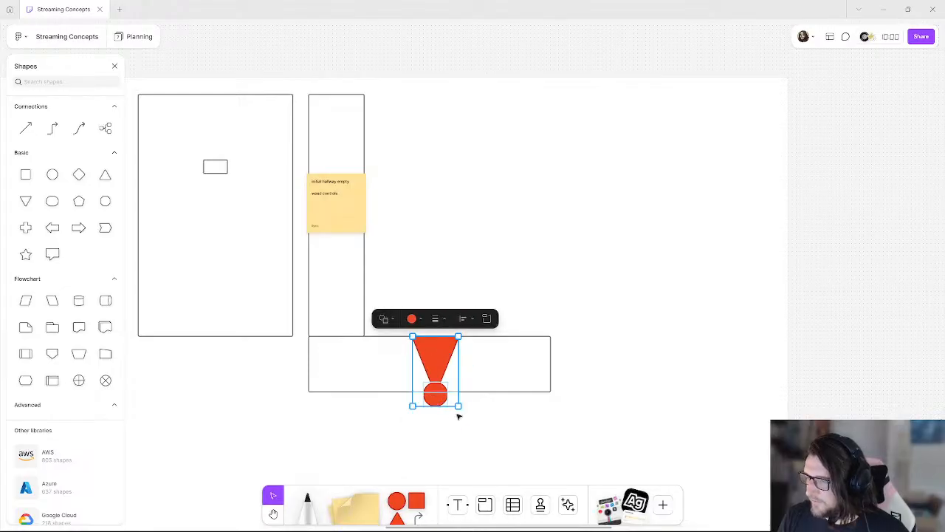
{"action": "left_click_drag", "start_coordinate": [463, 409], "coordinate": [495, 401]}
{"action": "key", "text": "ctrl+z"}
{"action": "left_click", "coordinate": [519, 432]}
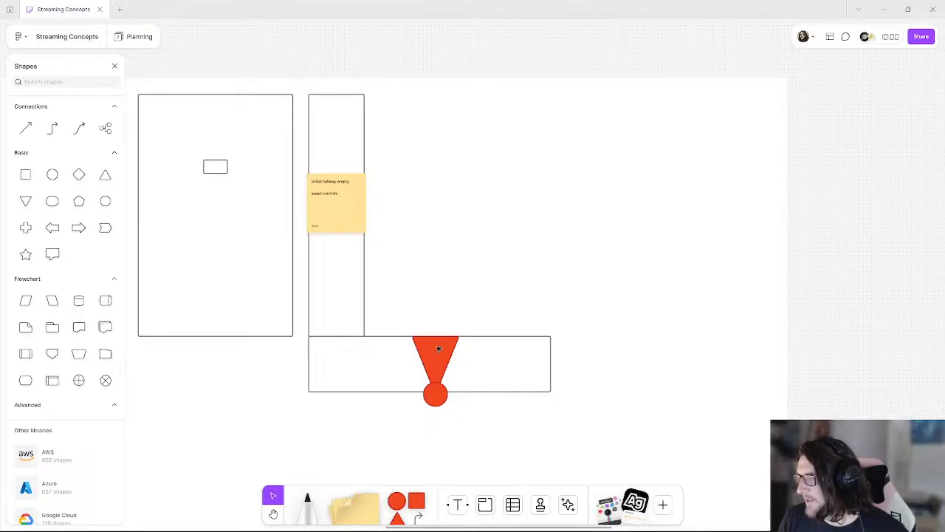
- Shorten the horizontal hallway so that its right end sits just past the red triangle
{"action": "left_click", "coordinate": [543, 362]}
{"action": "left_click_drag", "start_coordinate": [507, 353], "coordinate": [477, 356]}
{"action": "left_click", "coordinate": [489, 365]}
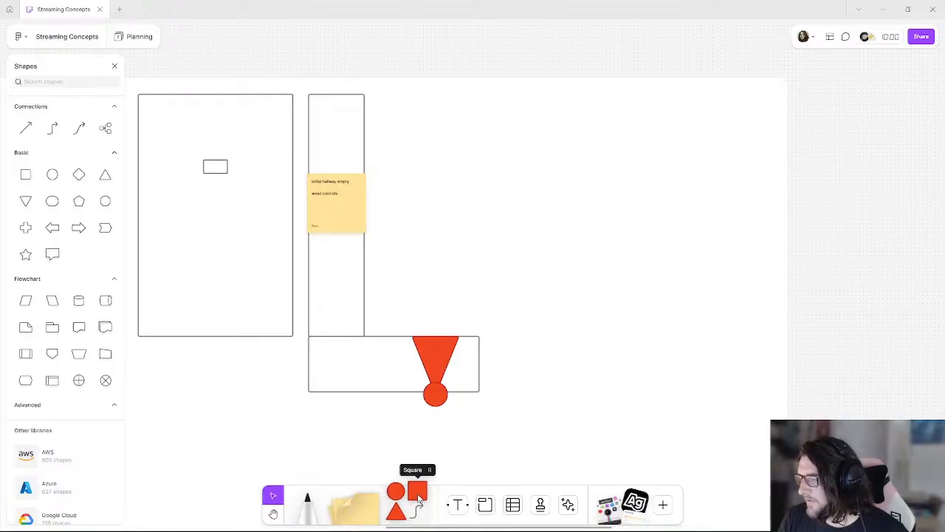
- Duplicate the horizontal hallway rectangle and shrink the copy into a narrow upright door at the hallway's right end
{"action": "left_click", "coordinate": [368, 375]}
{"action": "key", "text": "ctrl+c"}
{"action": "key", "text": "ctrl+v"}
{"action": "left_click_drag", "start_coordinate": [354, 370], "coordinate": [514, 370]}
{"action": "left_click_drag", "start_coordinate": [642, 392], "coordinate": [479, 391]}
{"action": "key", "text": "Right"}
{"action": "key", "text": "Right"}
{"action": "key", "text": "Right"}
{"action": "key", "text": "Right"}
{"action": "key", "text": "Right"}
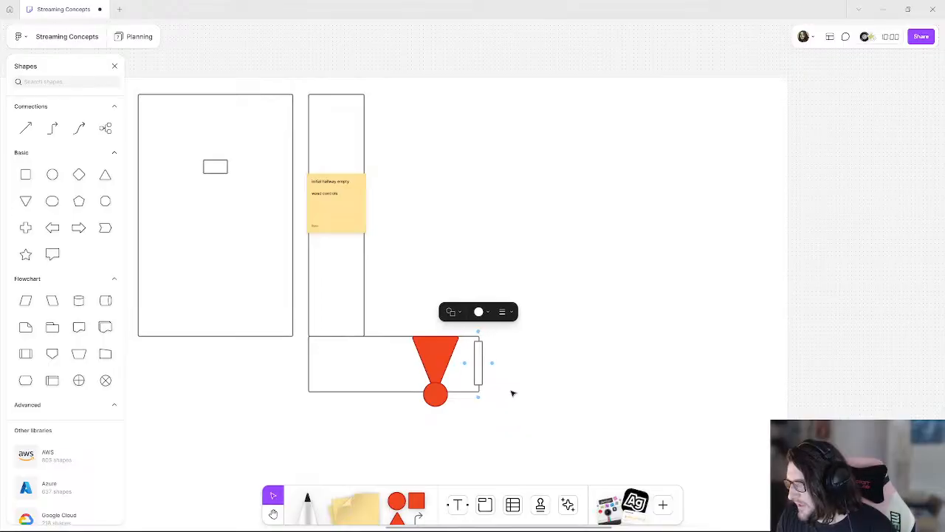
- Centre the narrow door on the hallway's end wall and extend its lower end slightly
{"action": "left_click", "coordinate": [835, 353]}
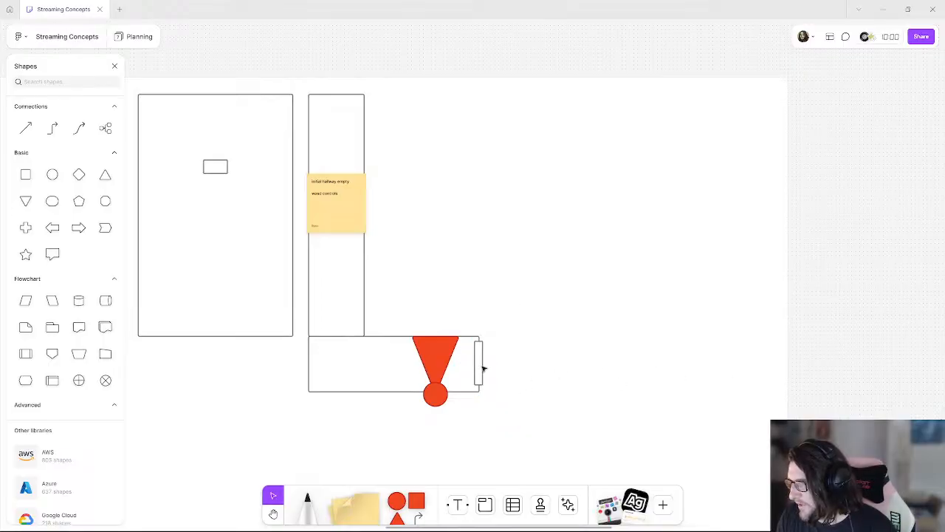
{"action": "left_click", "coordinate": [484, 367]}
{"action": "left_click", "coordinate": [540, 367]}
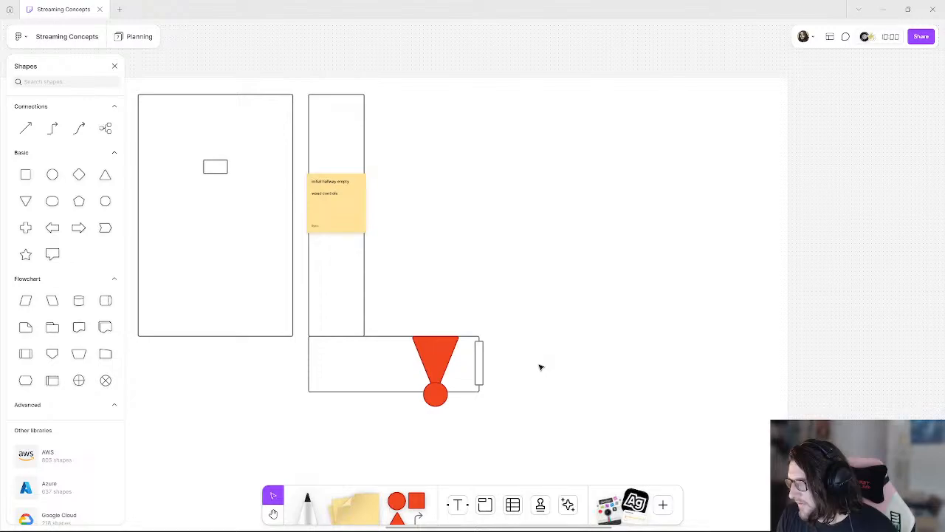
{"action": "left_click", "coordinate": [482, 376]}
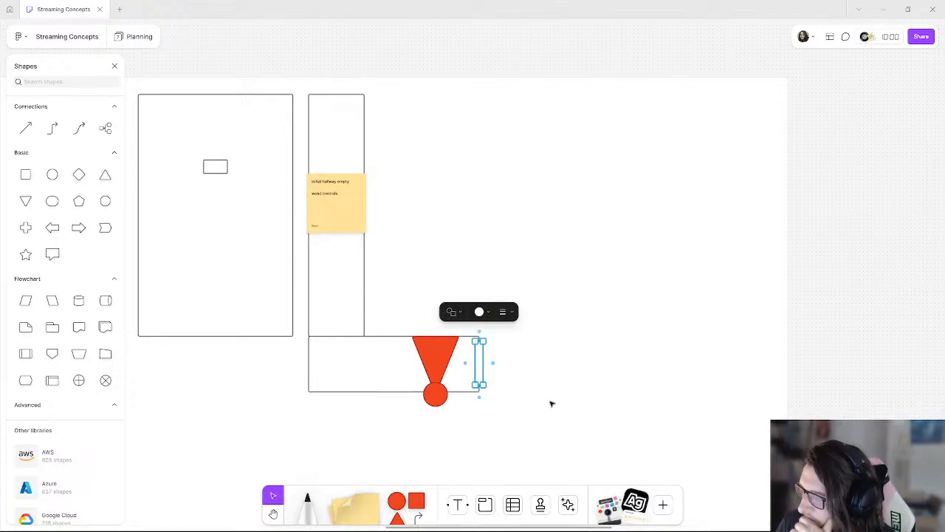
{"action": "scroll", "coordinate": [496, 390], "scroll_direction": "up", "scroll_amount": 5, "text": "ctrl"}
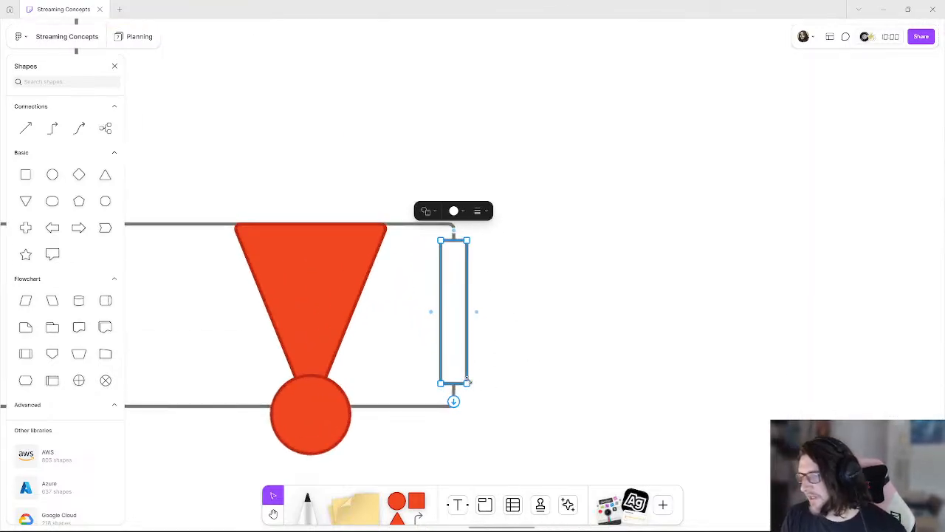
{"action": "left_click_drag", "start_coordinate": [468, 382], "coordinate": [467, 387]}
{"action": "left_click", "coordinate": [512, 374]}
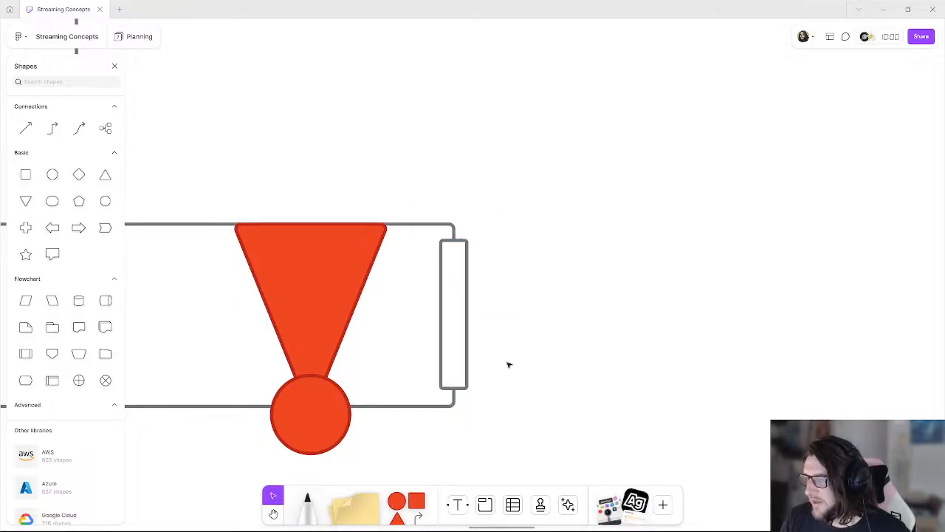
{"action": "scroll", "coordinate": [464, 316], "scroll_direction": "down", "scroll_amount": 5, "text": "ctrl"}
{"action": "scroll", "coordinate": [392, 315], "scroll_direction": "down", "scroll_amount": 3, "text": "ctrl"}
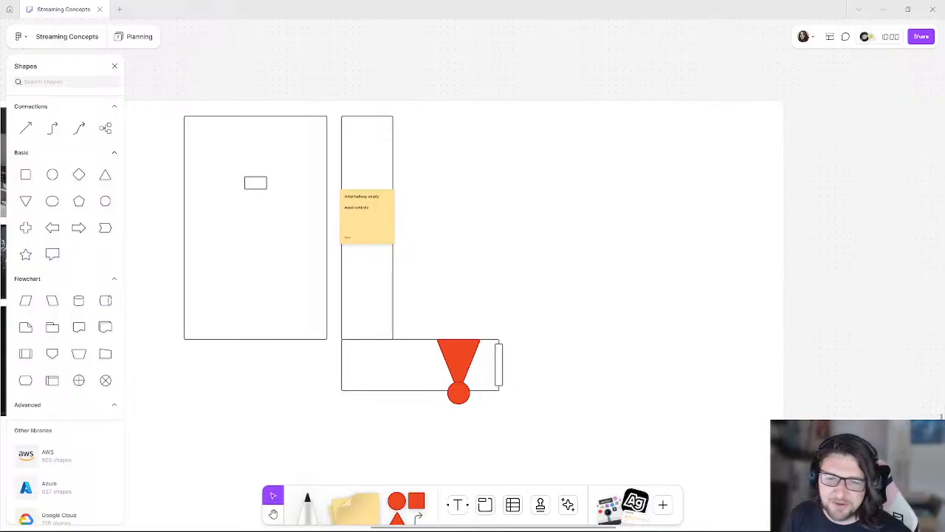
- Shrink the "initial hallway empty" sticky note to fit inside the vertical hallway and centre it between the walls
{"action": "left_click", "coordinate": [376, 224]}
{"action": "left_click_drag", "start_coordinate": [394, 189], "coordinate": [378, 225]}
{"action": "left_click", "coordinate": [819, 250]}
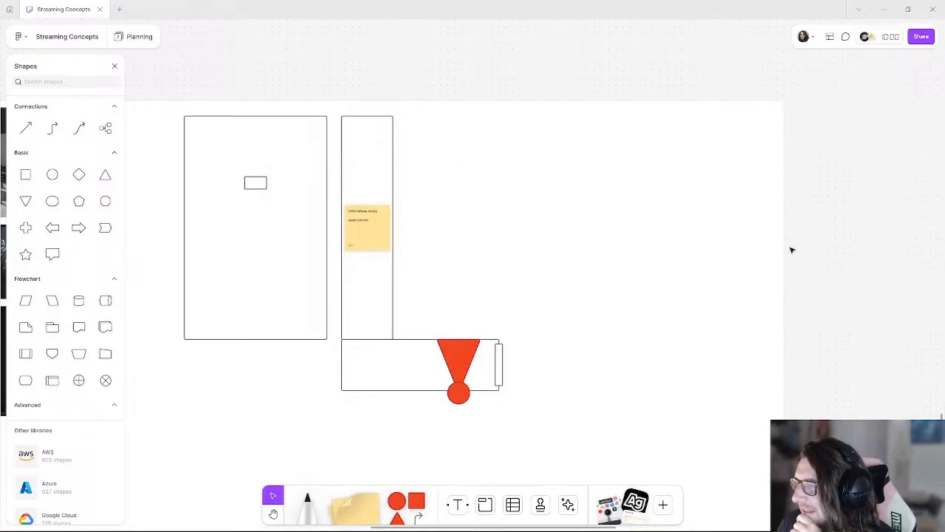
- Move the door farther right and extend the horizontal hallway so its end wall meets the door
{"action": "middle_click_drag", "start_coordinate": [457, 307], "coordinate": [395, 248]}
{"action": "middle_click_drag", "start_coordinate": [395, 333], "coordinate": [396, 329]}
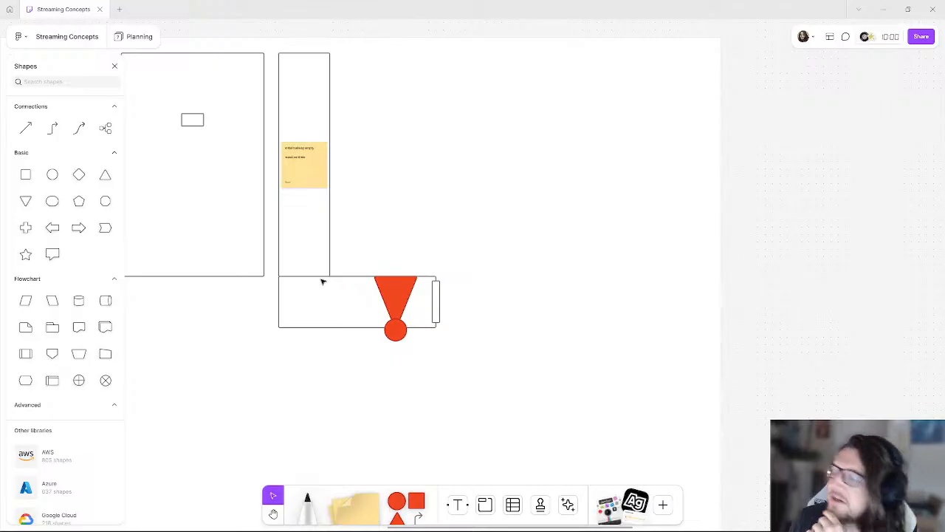
{"action": "left_click", "coordinate": [439, 301]}
{"action": "left_click_drag", "start_coordinate": [439, 302], "coordinate": [570, 301]}
{"action": "left_click", "coordinate": [432, 304]}
{"action": "left_click_drag", "start_coordinate": [446, 302], "coordinate": [535, 297]}
{"action": "scroll", "coordinate": [528, 298], "scroll_direction": "up", "scroll_amount": 4, "text": "ctrl"}
{"action": "left_click", "coordinate": [611, 305]}
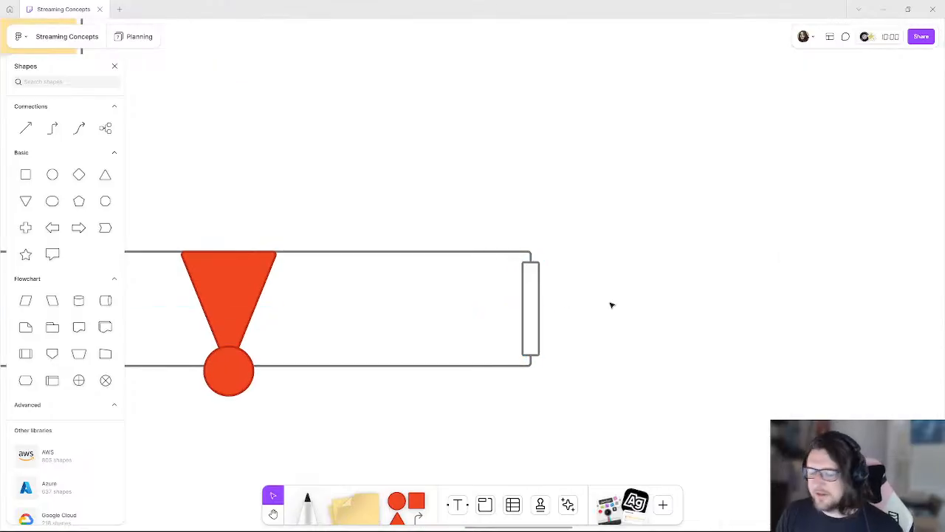
{"action": "scroll", "coordinate": [542, 298], "scroll_direction": "down", "scroll_amount": 3, "text": "ctrl"}
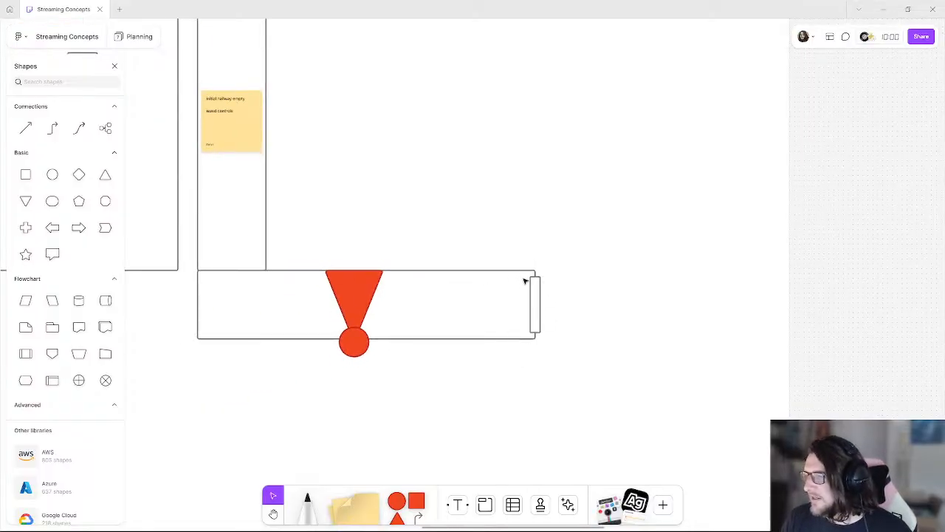
{"action": "middle_click_drag", "start_coordinate": [506, 282], "coordinate": [503, 327]}
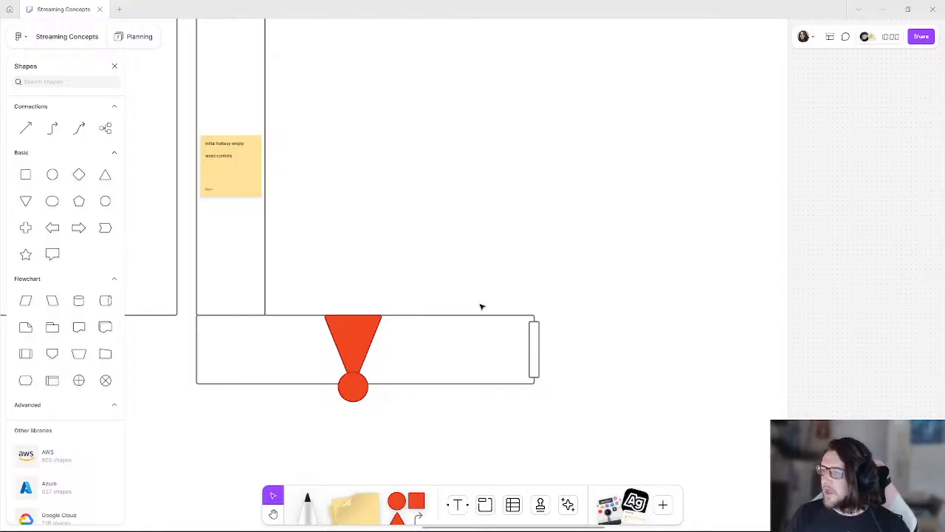
- Duplicate the door and turn the copy into a small horizontal rectangle on the hallway's upper wall near the door
{"action": "left_click", "coordinate": [536, 336]}
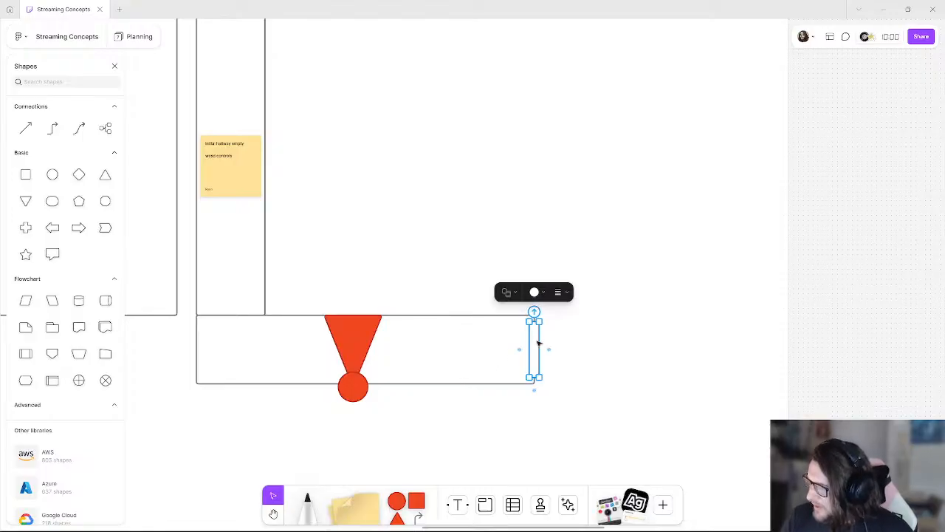
{"action": "left_click_drag", "start_coordinate": [536, 346], "coordinate": [508, 314], "text": "alt"}
{"action": "left_click_drag", "start_coordinate": [515, 350], "coordinate": [502, 299]}
{"action": "scroll", "coordinate": [529, 335], "scroll_direction": "up", "scroll_amount": 3, "text": "ctrl"}
{"action": "left_click", "coordinate": [620, 323]}
{"action": "scroll", "coordinate": [488, 323], "scroll_direction": "down", "scroll_amount": 5, "text": "ctrl"}
{"action": "scroll", "coordinate": [486, 323], "scroll_direction": "up", "scroll_amount": 4, "text": "ctrl"}
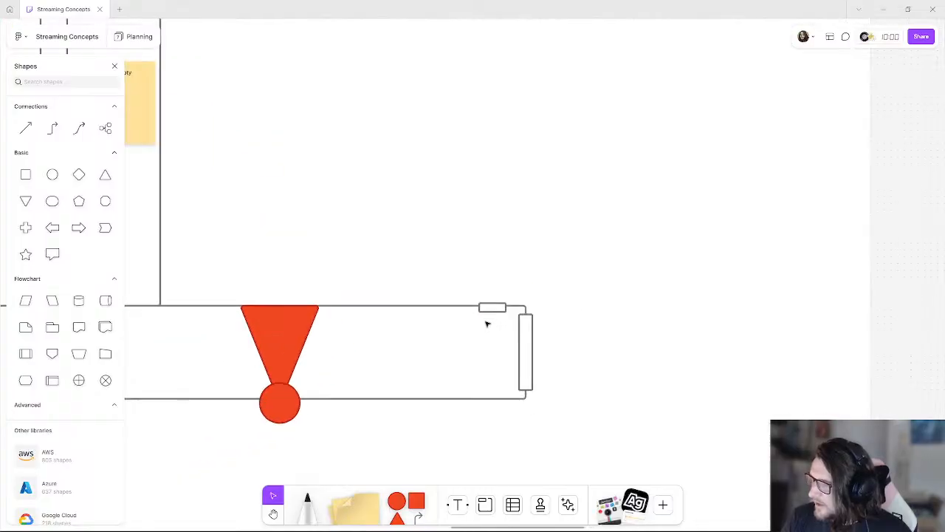
- Add a sticky note reading "clock in", shrink it and place it inside the horizontal hallway beside the door
{"action": "left_click_drag", "start_coordinate": [354, 504], "coordinate": [458, 380]}
{"action": "type", "text": "clock in"}
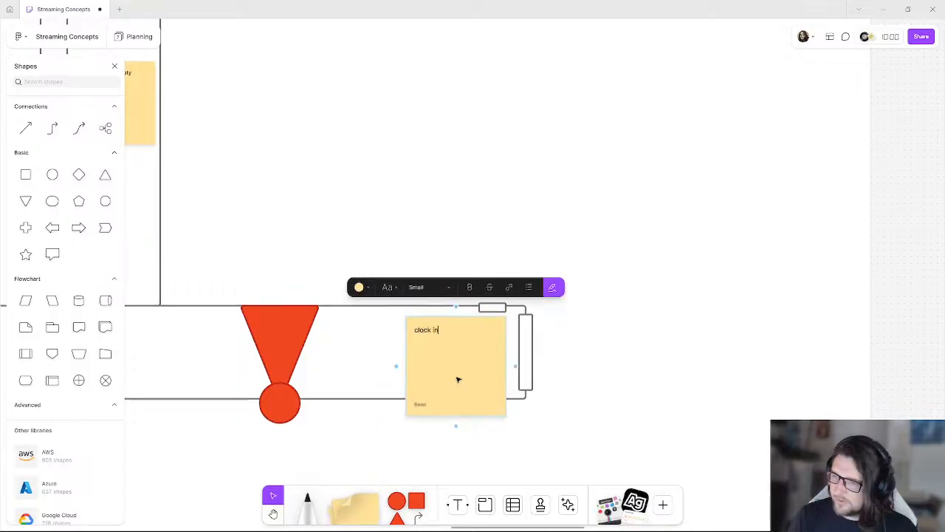
{"action": "left_click_drag", "start_coordinate": [397, 421], "coordinate": [433, 384]}
{"action": "left_click_drag", "start_coordinate": [491, 361], "coordinate": [503, 356]}
- Move the small rectangle left along the hallway's upper wall, above the left part of the "clock in" note
{"action": "left_click", "coordinate": [499, 308]}
{"action": "left_click", "coordinate": [530, 352]}
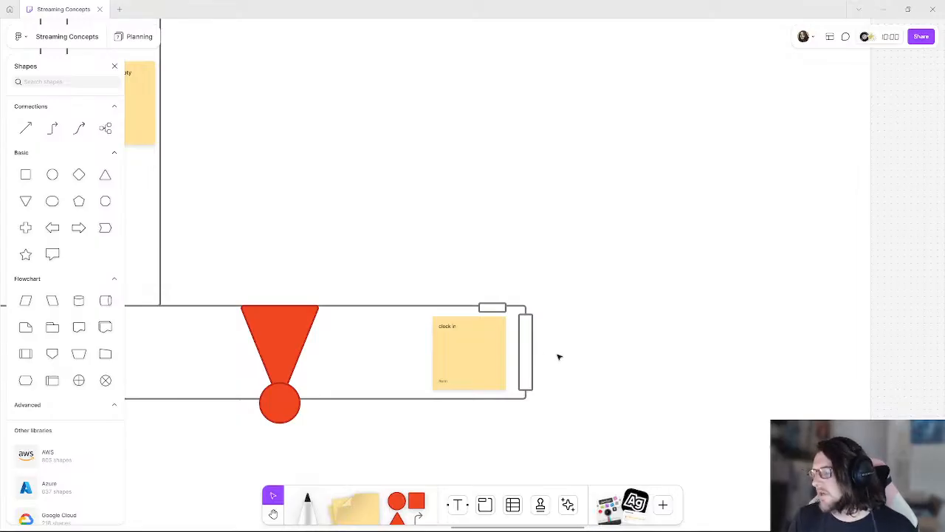
{"action": "scroll", "coordinate": [543, 357], "scroll_direction": "up", "scroll_amount": 1}
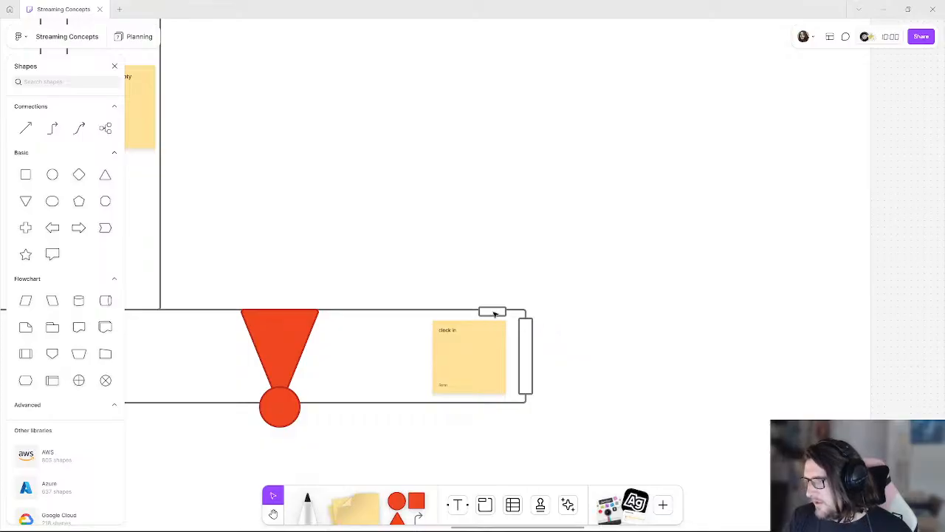
{"action": "left_click_drag", "start_coordinate": [495, 313], "coordinate": [449, 311]}
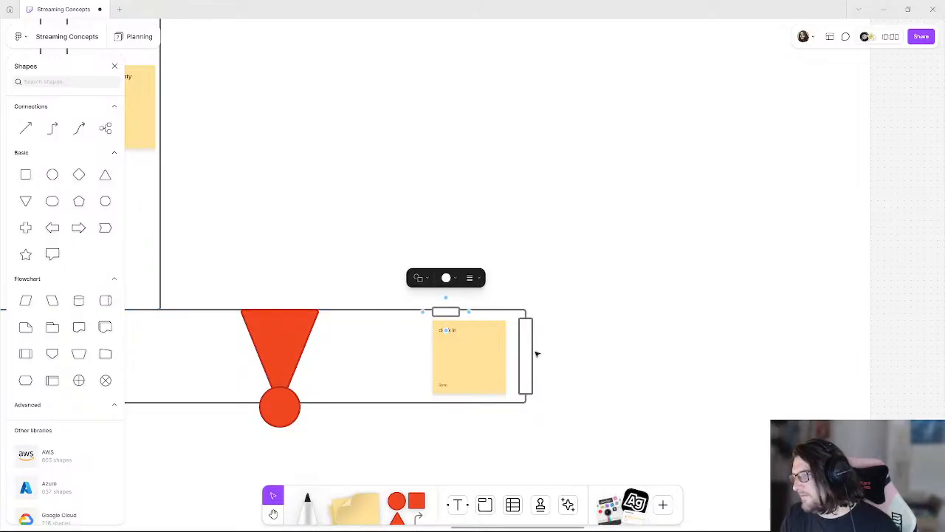
- Copy the "initial hallway empty" sticky note into the large room and replace its text with "final room" and "sequencer cinematic entering a chair and the red light on the webcam turns on"
{"action": "left_click", "coordinate": [550, 354]}
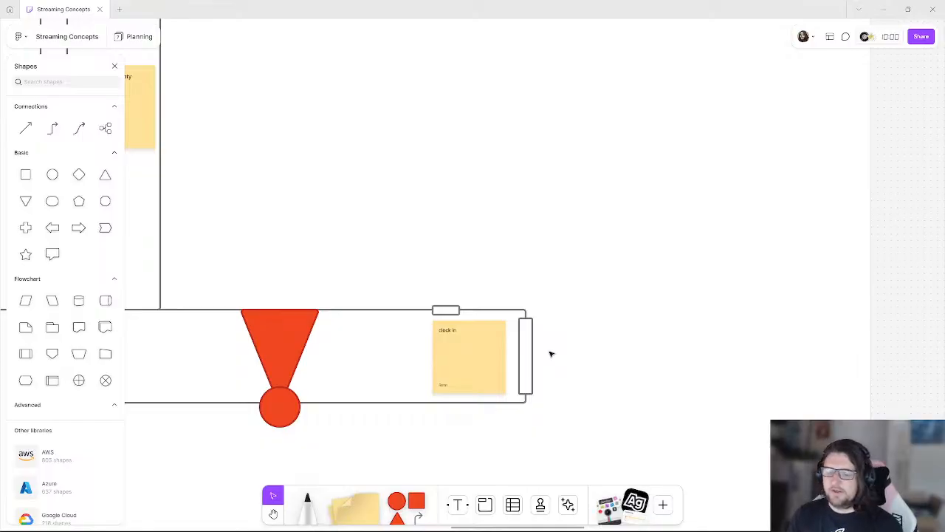
{"action": "mouse_move", "coordinate": [358, 267]}
{"action": "middle_mouse_down"}
{"action": "mouse_move", "coordinate": [542, 342]}
{"action": "mouse_move", "coordinate": [612, 435]}
{"action": "mouse_move", "coordinate": [739, 386]}
{"action": "mouse_move", "coordinate": [655, 350]}
{"action": "middle_mouse_up"}
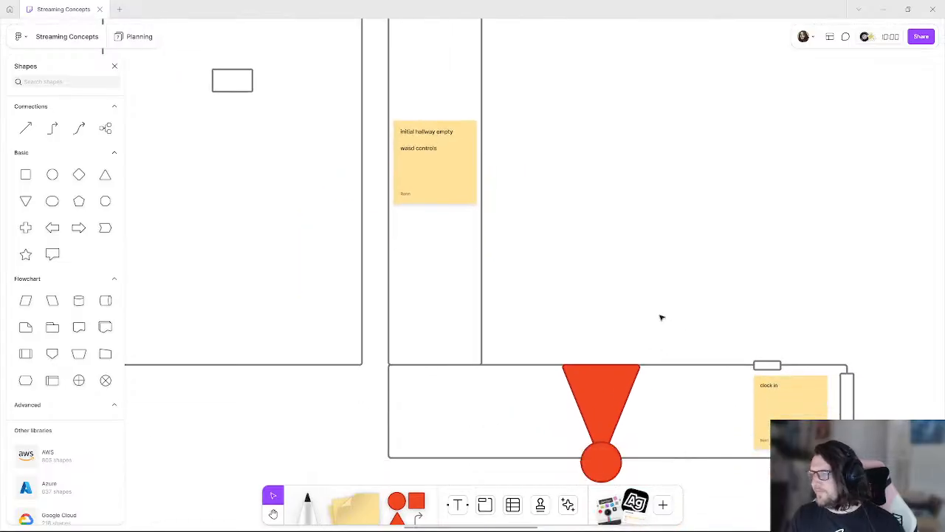
{"action": "scroll", "coordinate": [591, 284], "scroll_direction": "down", "scroll_amount": 2, "text": "ctrl"}
{"action": "middle_click_drag", "start_coordinate": [426, 221], "coordinate": [519, 307]}
{"action": "left_click", "coordinate": [567, 280]}
{"action": "left_click_drag", "start_coordinate": [579, 273], "coordinate": [418, 161], "text": "alt"}
{"action": "key", "text": "ctrl+a"}
{"action": "double_click", "coordinate": [411, 146]}
{"action": "key", "text": "ctrl+a"}
{"action": "type", "text": "i"}
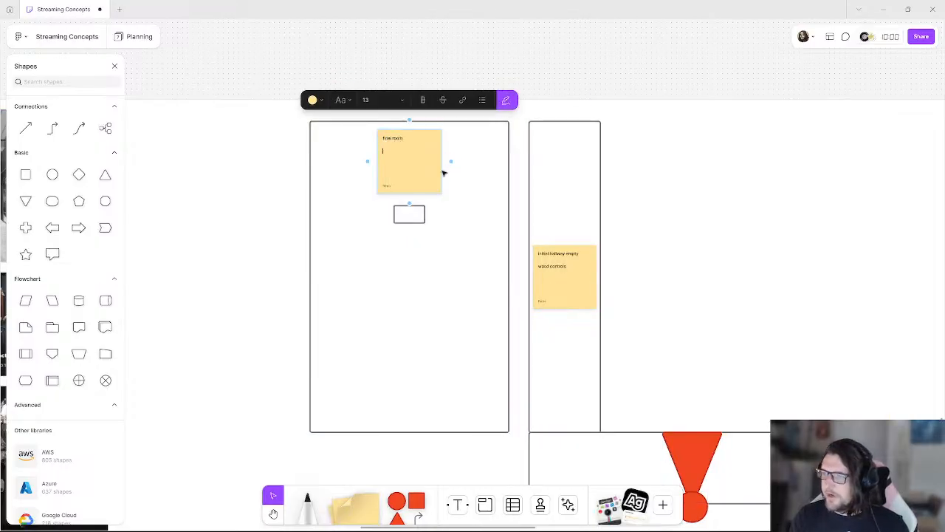
{"action": "type", "text": " d"}
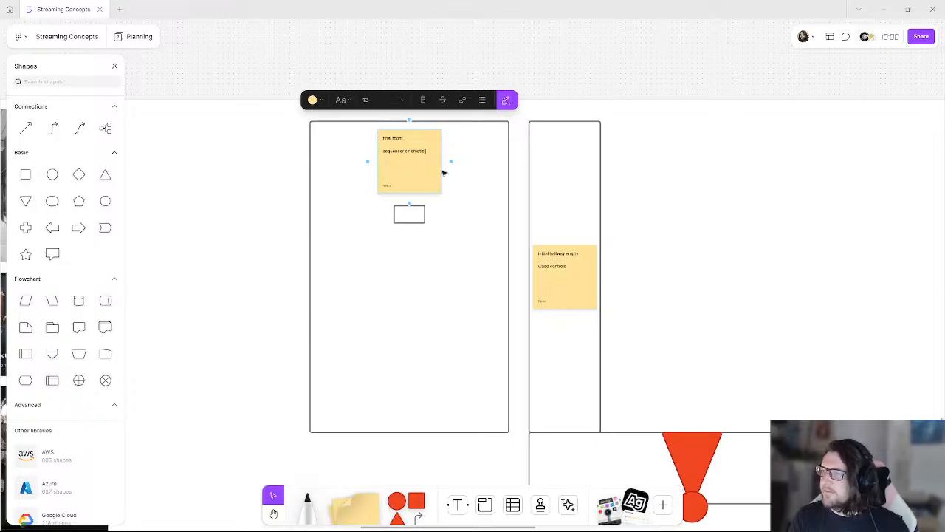
{"action": "type", "text": "ring a chair and the red light on the webcam turns on"}
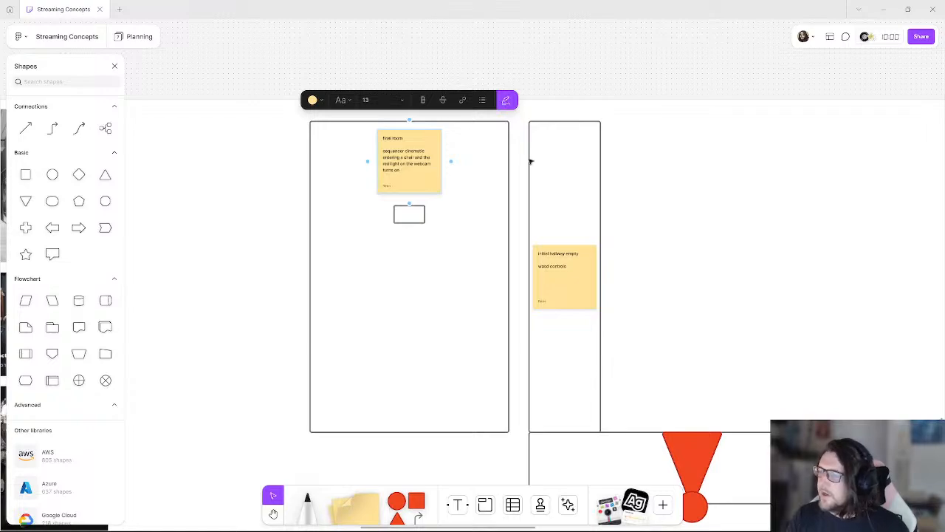
{"action": "left_click", "coordinate": [551, 56]}
- Place two copies of the horizontal hallway in the empty space below the original layout
{"action": "scroll", "coordinate": [491, 177], "scroll_direction": "right", "scroll_amount": 5}
{"action": "scroll", "coordinate": [492, 177], "scroll_direction": "down", "scroll_amount": 2}
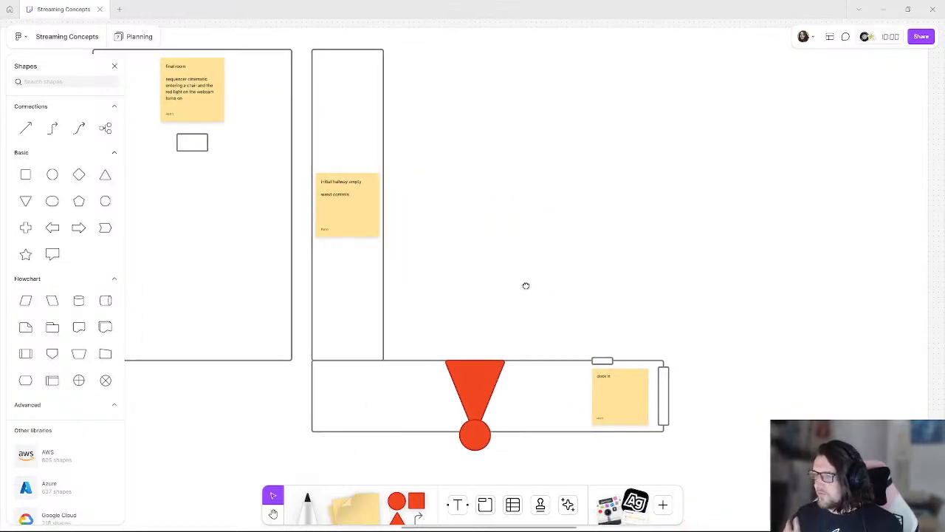
{"action": "middle_click_drag", "start_coordinate": [530, 292], "coordinate": [507, 188]}
{"action": "scroll", "coordinate": [506, 190], "scroll_direction": "down", "scroll_amount": 3}
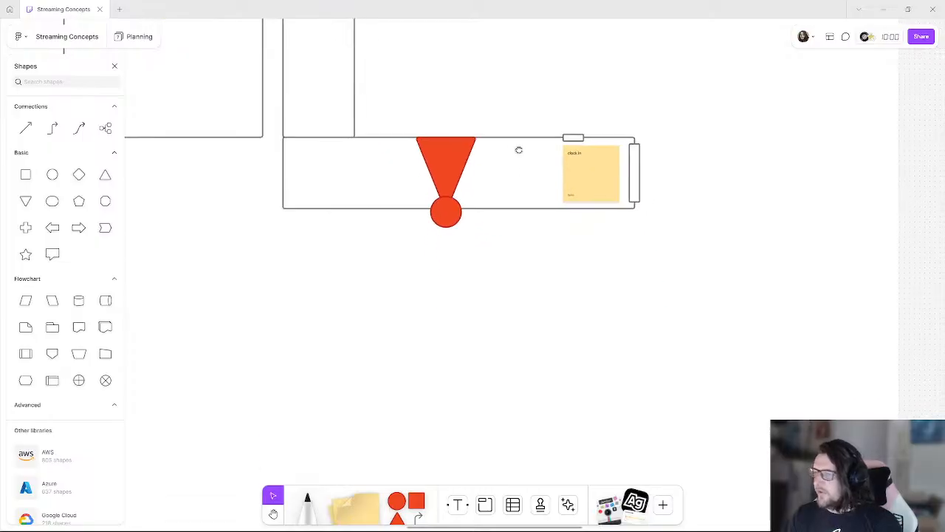
{"action": "left_click", "coordinate": [365, 178]}
{"action": "scroll", "coordinate": [368, 181], "scroll_direction": "down", "scroll_amount": 2, "text": "ctrl"}
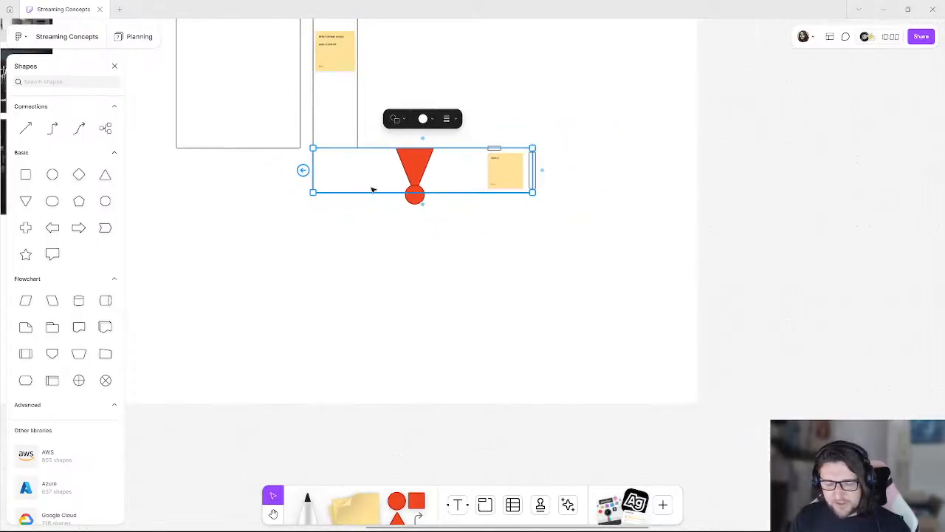
{"action": "key", "text": "ctrl+c"}
{"action": "key", "text": "ctrl+v"}
{"action": "left_click_drag", "start_coordinate": [365, 170], "coordinate": [506, 422]}
{"action": "mouse_move", "coordinate": [503, 409]}
{"action": "middle_mouse_down"}
{"action": "mouse_move", "coordinate": [519, 321]}
{"action": "mouse_move", "coordinate": [506, 402]}
{"action": "middle_mouse_up"}
- Copy the vertical hallway and place the copy across the left part of the upper horizontal hallway copy
{"action": "left_click", "coordinate": [356, 116]}
{"action": "key", "text": "ctrl+c"}
{"action": "key", "text": "ctrl+v"}
{"action": "left_click_drag", "start_coordinate": [353, 106], "coordinate": [406, 466]}
{"action": "middle_click_drag", "start_coordinate": [443, 446], "coordinate": [405, 348]}
{"action": "left_click", "coordinate": [492, 409]}
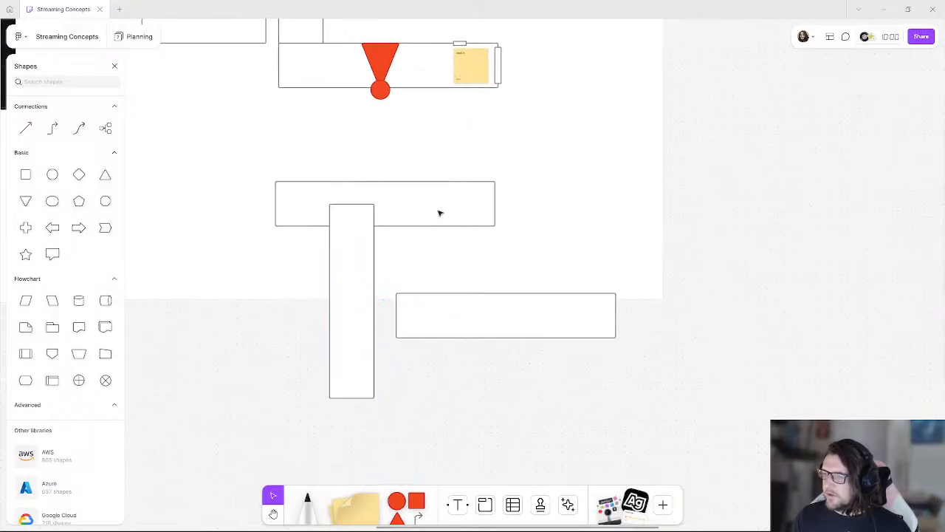
- Move the lower horizontal hallway left to overlap the vertical one, and place another vertical hallway copy to the right
{"action": "left_click_drag", "start_coordinate": [421, 317], "coordinate": [408, 308]}
{"action": "left_click", "coordinate": [425, 215]}
{"action": "left_click", "coordinate": [362, 256]}
{"action": "left_click_drag", "start_coordinate": [368, 264], "coordinate": [654, 380]}
{"action": "left_click", "coordinate": [728, 285]}
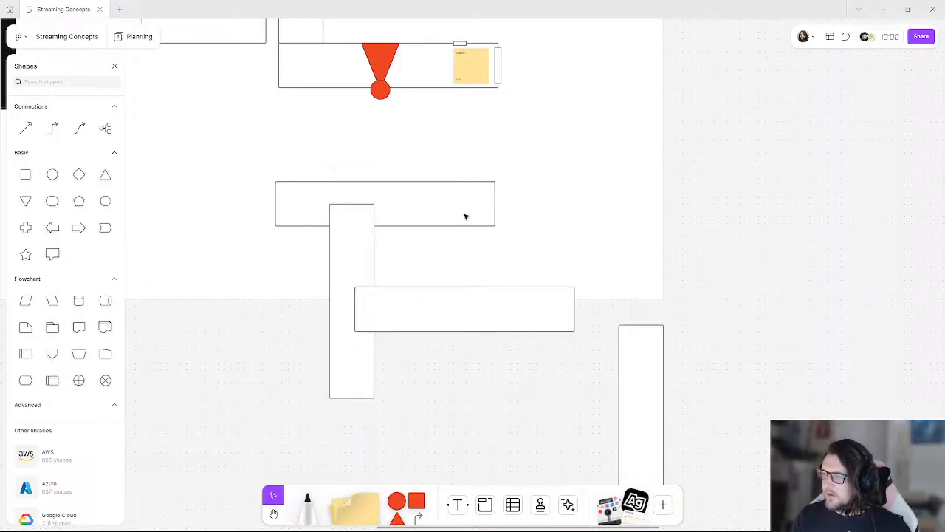
- Extend the upper horizontal hallway rightward and hang two vertical hallways from it, at its middle and right end
{"action": "left_click", "coordinate": [480, 210]}
{"action": "left_click_drag", "start_coordinate": [494, 211], "coordinate": [573, 211]}
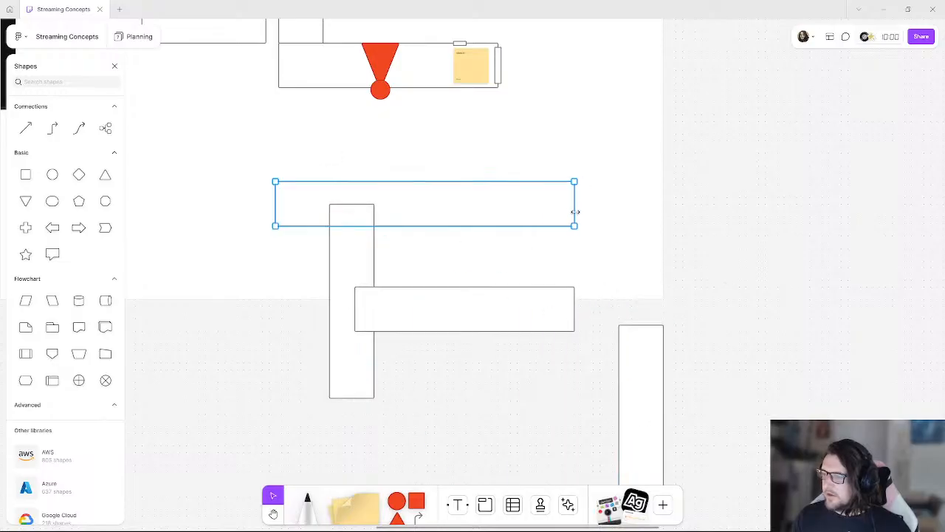
{"action": "left_click_drag", "start_coordinate": [642, 384], "coordinate": [568, 234]}
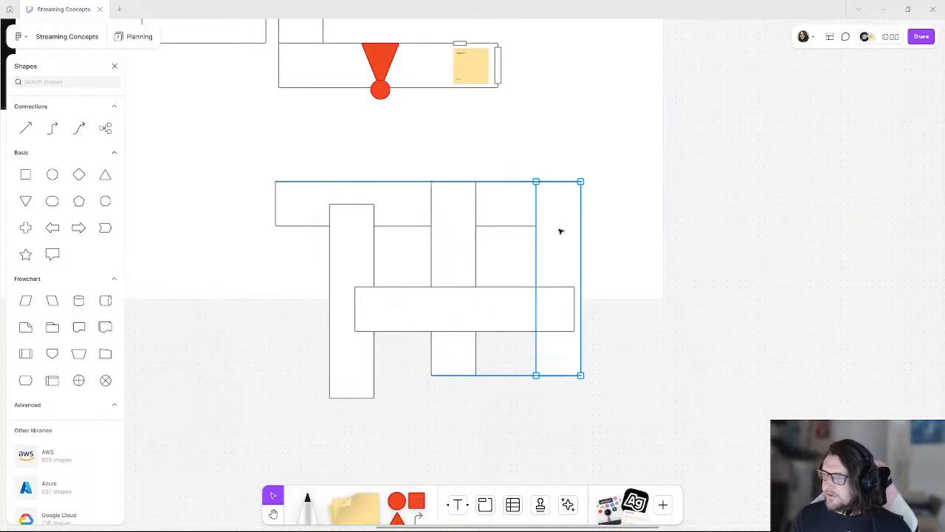
{"action": "left_click", "coordinate": [681, 382]}
- Lengthen the middle and right vertical hallways downward to the same level and move the crossing horizontal hallway lower
{"action": "scroll", "coordinate": [630, 302], "scroll_direction": "down", "scroll_amount": 3}
{"action": "left_click", "coordinate": [560, 274]}
{"action": "left_click_drag", "start_coordinate": [559, 290], "coordinate": [559, 390]}
{"action": "left_click", "coordinate": [458, 287]}
{"action": "left_click_drag", "start_coordinate": [458, 290], "coordinate": [462, 390]}
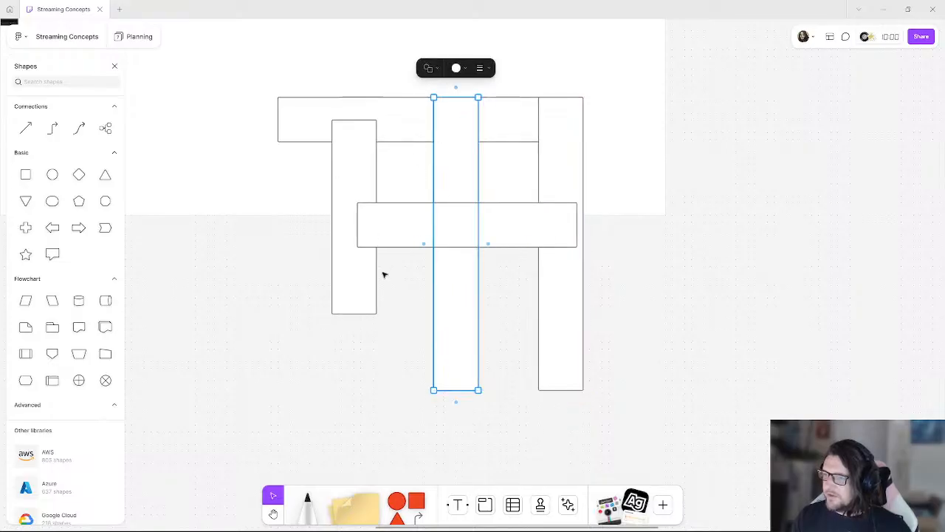
{"action": "left_click_drag", "start_coordinate": [403, 234], "coordinate": [407, 291]}
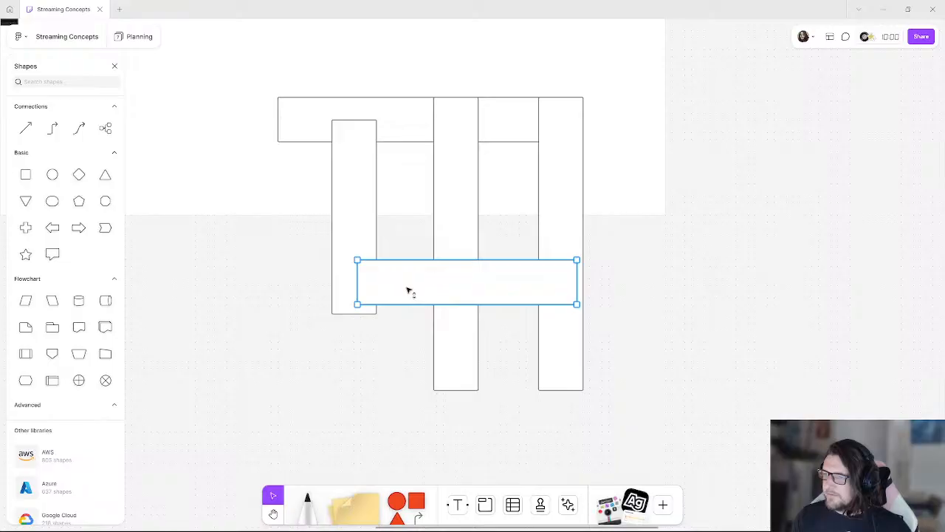
{"action": "left_click", "coordinate": [348, 296]}
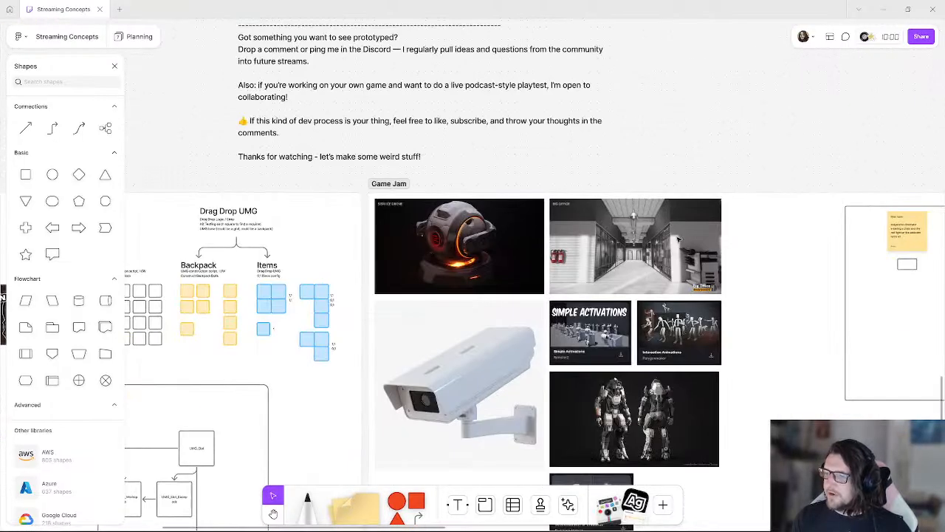
- Examine the corridor layout in the "Big Office" reference image on the Game Jam board
{"action": "scroll", "coordinate": [649, 196], "scroll_direction": "up", "scroll_amount": 10, "text": "ctrl"}
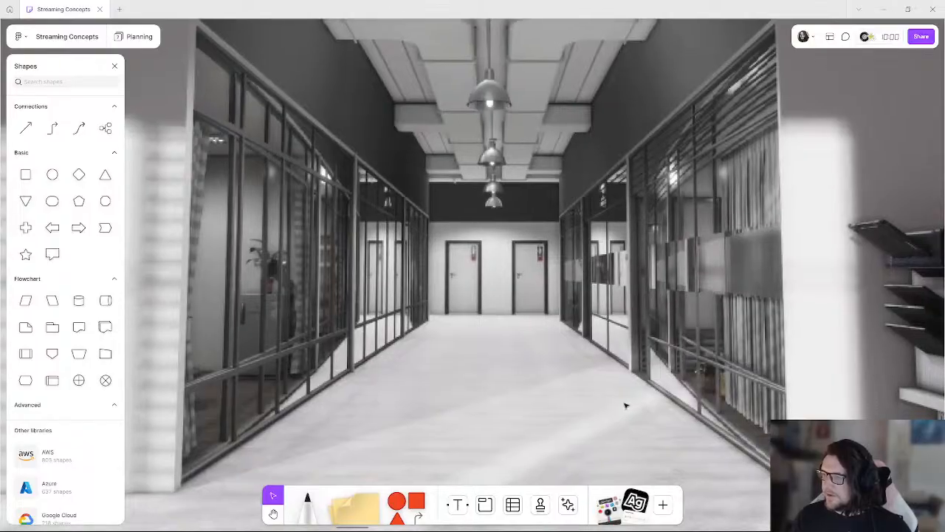
{"action": "scroll", "coordinate": [520, 354], "scroll_direction": "down", "scroll_amount": 5, "text": "ctrl"}
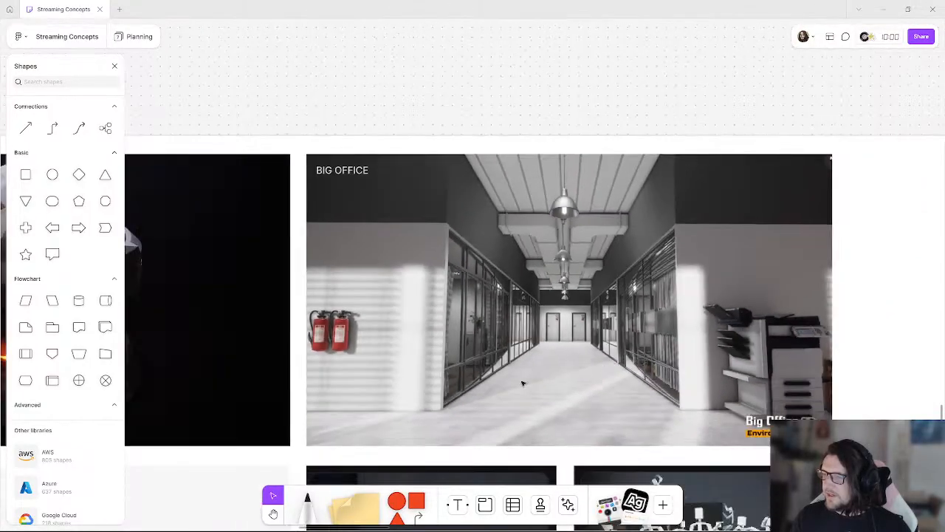
{"action": "scroll", "coordinate": [589, 376], "scroll_direction": "down", "scroll_amount": 3, "text": "ctrl"}
{"action": "middle_click_drag", "start_coordinate": [782, 396], "coordinate": [527, 187]}
{"action": "scroll", "coordinate": [529, 194], "scroll_direction": "down", "scroll_amount": 3, "text": "ctrl"}
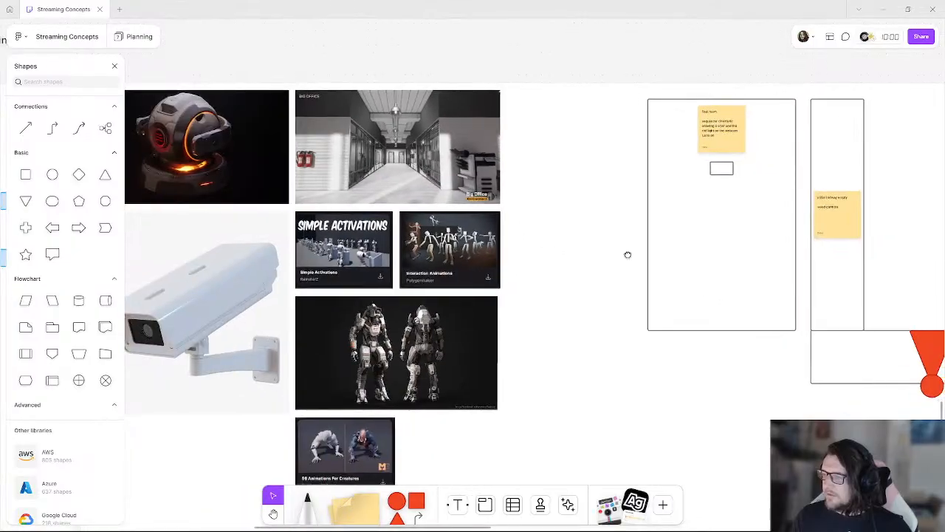
{"action": "middle_click_drag", "start_coordinate": [700, 288], "coordinate": [373, 110]}
{"action": "left_click", "coordinate": [572, 314]}
{"action": "middle_click_drag", "start_coordinate": [683, 410], "coordinate": [442, 209]}
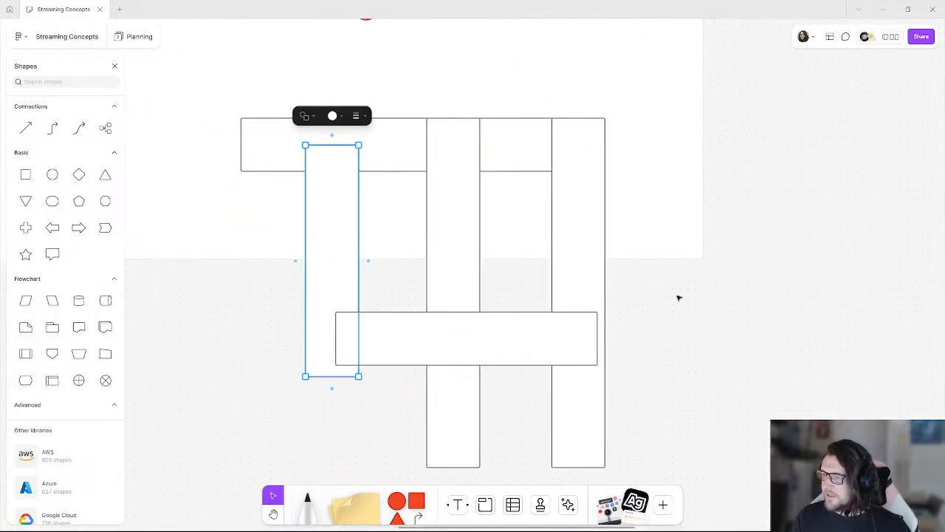
- Lengthen the left vertical hallway downward past the crossing horizontal hallway
{"action": "left_click", "coordinate": [797, 372]}
{"action": "middle_click_drag", "start_coordinate": [418, 340], "coordinate": [491, 277]}
{"action": "left_click", "coordinate": [396, 288]}
{"action": "left_click_drag", "start_coordinate": [403, 313], "coordinate": [424, 374]}
{"action": "middle_click_drag", "start_coordinate": [579, 406], "coordinate": [571, 353]}
- Duplicate the crossing horizontal hallway below itself and extend the left vertical hallway to the copy's lower edge
{"action": "left_click", "coordinate": [557, 314]}
{"action": "left_click", "coordinate": [559, 235]}
{"action": "key", "text": "ctrl+d"}
{"action": "left_click_drag", "start_coordinate": [568, 244], "coordinate": [613, 343], "text": "shift"}
{"action": "left_click", "coordinate": [386, 293]}
{"action": "left_click_drag", "start_coordinate": [394, 322], "coordinate": [392, 369]}
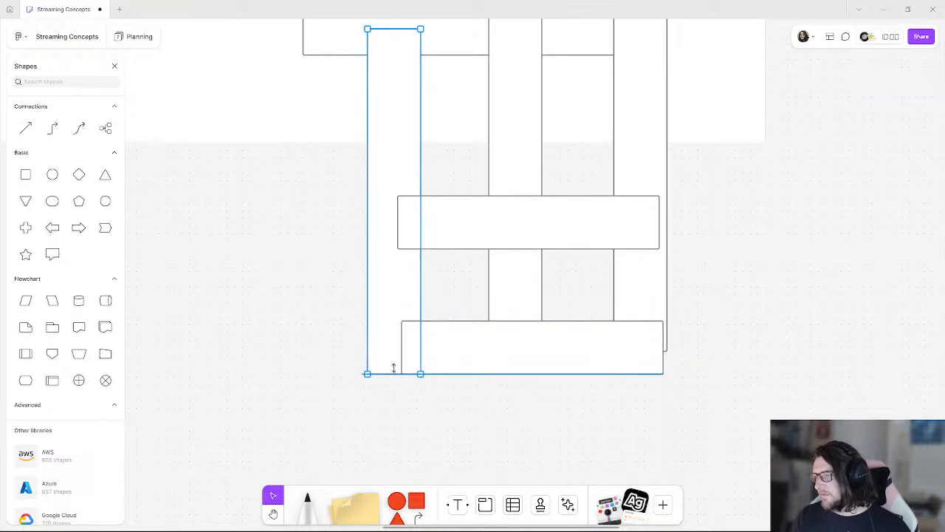
- Shorten the lower horizontal hallway so it ends at the right edge of the middle vertical hallway
{"action": "left_click", "coordinate": [532, 344]}
{"action": "left_click_drag", "start_coordinate": [663, 347], "coordinate": [539, 346]}
{"action": "left_click", "coordinate": [603, 371]}
- Extend the right and middle vertical hallways downward to a common level below the short horizontal hallway
{"action": "scroll", "coordinate": [584, 333], "scroll_direction": "down", "scroll_amount": 2}
{"action": "left_click", "coordinate": [621, 274]}
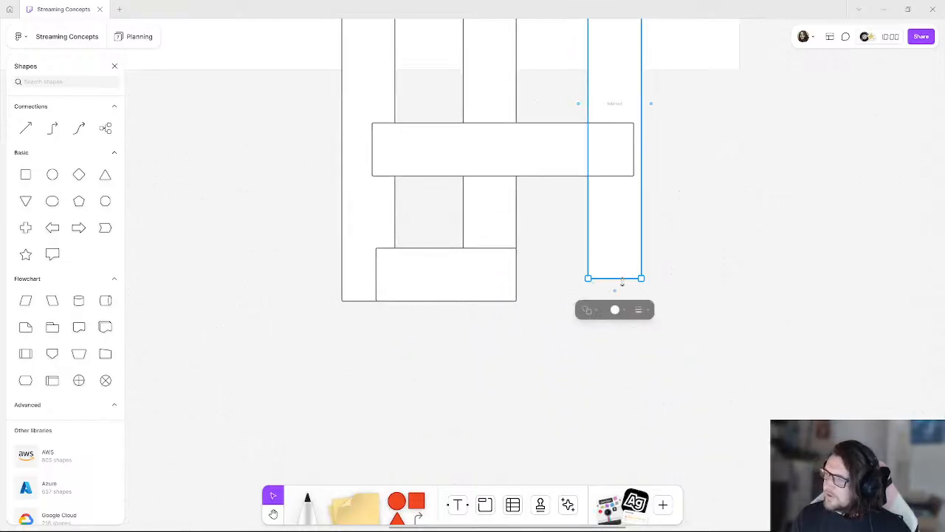
{"action": "left_click_drag", "start_coordinate": [617, 279], "coordinate": [611, 425]}
{"action": "left_click", "coordinate": [493, 244]}
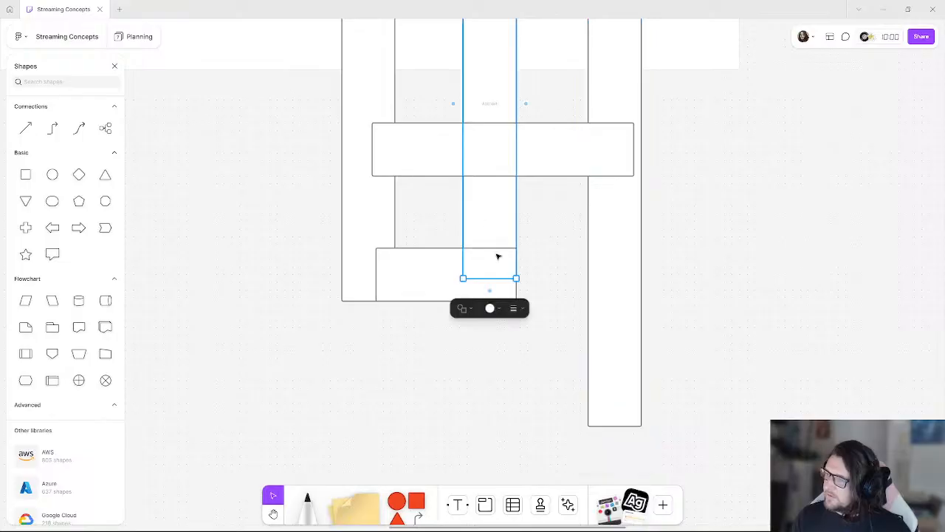
{"action": "left_click_drag", "start_coordinate": [495, 375], "coordinate": [505, 426]}
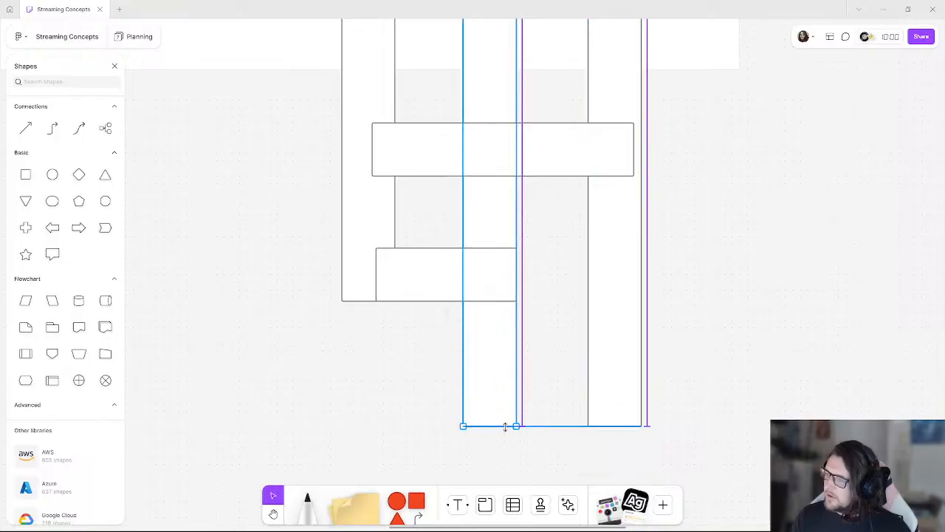
- Lengthen the middle and left vertical hallways further downward to about the same level
{"action": "left_click", "coordinate": [399, 344]}
{"action": "scroll", "coordinate": [396, 317], "scroll_direction": "down", "scroll_amount": 1}
{"action": "scroll", "coordinate": [353, 396], "scroll_direction": "up", "scroll_amount": 4}
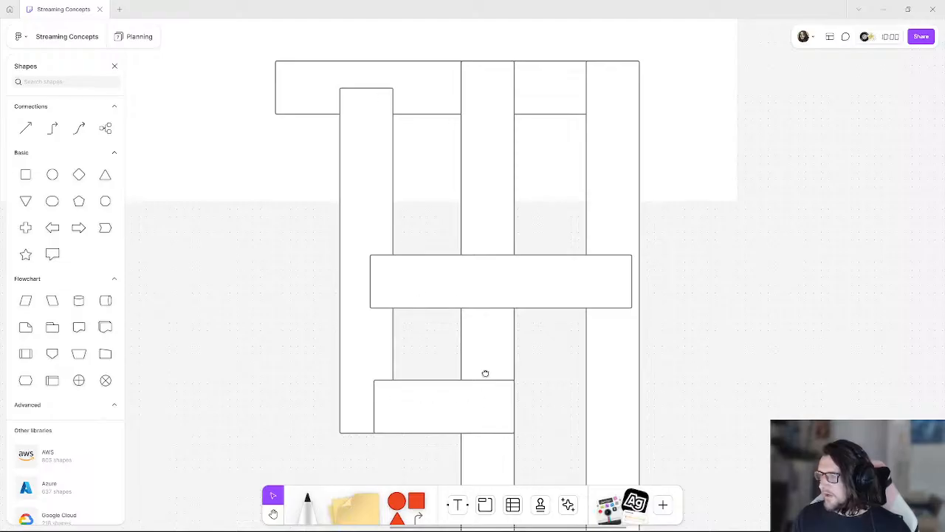
{"action": "middle_click_drag", "start_coordinate": [488, 399], "coordinate": [448, 226]}
{"action": "middle_click_drag", "start_coordinate": [441, 339], "coordinate": [473, 276]}
{"action": "left_click", "coordinate": [473, 277]}
{"action": "left_click_drag", "start_coordinate": [486, 313], "coordinate": [487, 457]}
{"action": "left_click", "coordinate": [347, 171]}
{"action": "left_click_drag", "start_coordinate": [356, 189], "coordinate": [366, 458]}
- Duplicate the short horizontal hallway and place the copy across the bottom ends of the left and middle vertical hallways
{"action": "left_click", "coordinate": [418, 318]}
{"action": "left_click", "coordinate": [431, 170]}
{"action": "left_click_drag", "start_coordinate": [432, 165], "coordinate": [433, 435]}
{"action": "left_click", "coordinate": [623, 354]}
{"action": "middle_click_drag", "start_coordinate": [516, 234], "coordinate": [436, 249]}
{"action": "scroll", "coordinate": [439, 274], "scroll_direction": "down", "scroll_amount": 4}
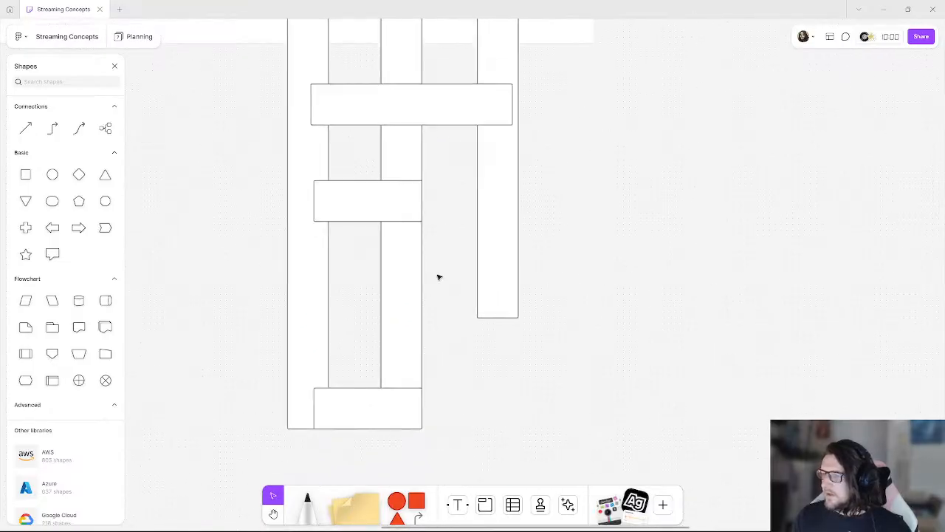
- Widen the bottom horizontal hallway rightward and lengthen the right vertical hallway down to meet it
{"action": "left_click", "coordinate": [411, 385]}
{"action": "left_click_drag", "start_coordinate": [425, 387], "coordinate": [508, 382]}
{"action": "left_click", "coordinate": [492, 305]}
{"action": "left_click_drag", "start_coordinate": [492, 311], "coordinate": [496, 374]}
{"action": "left_click", "coordinate": [503, 388]}
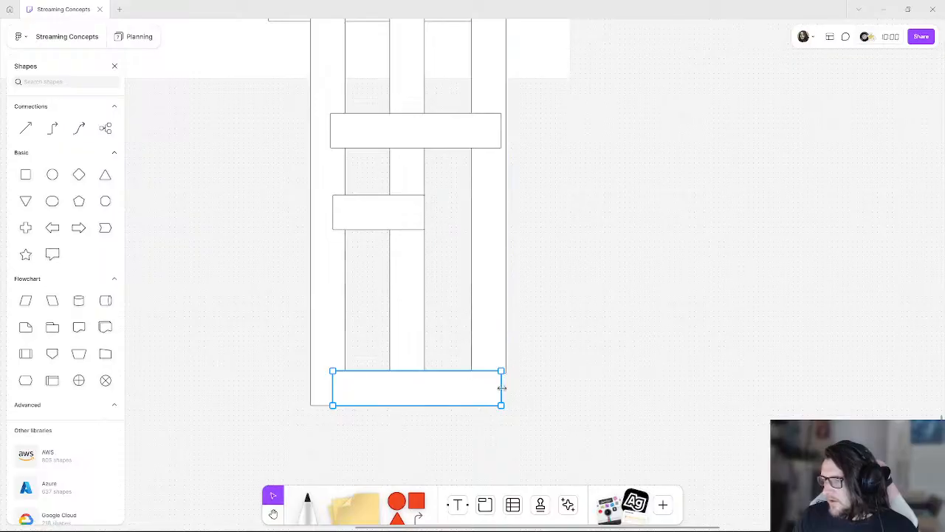
{"action": "left_click", "coordinate": [522, 338]}
- Duplicate the short horizontal hallway and place the copy lower, connecting the middle and right vertical hallways
{"action": "scroll", "coordinate": [483, 329], "scroll_direction": "down", "scroll_amount": 5}
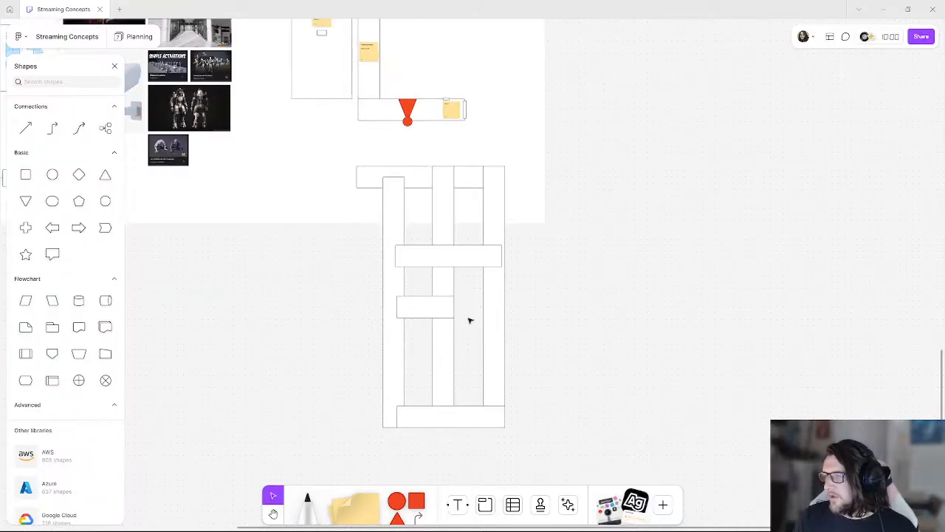
{"action": "middle_click_drag", "start_coordinate": [459, 318], "coordinate": [492, 302]}
{"action": "left_click", "coordinate": [470, 292]}
{"action": "left_click_drag", "start_coordinate": [470, 291], "coordinate": [508, 339], "text": "alt"}
{"action": "key", "text": "Right"}
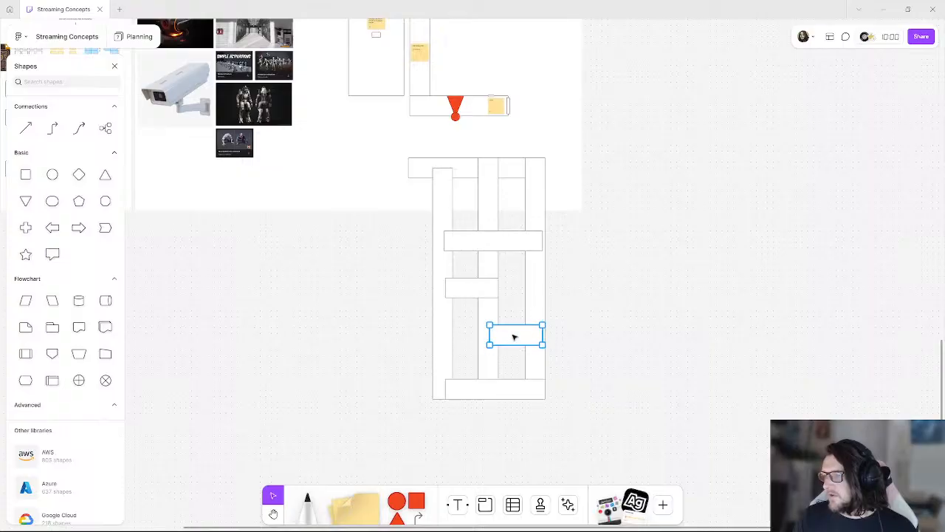
{"action": "left_click_drag", "start_coordinate": [508, 336], "coordinate": [502, 336]}
{"action": "left_click", "coordinate": [610, 366]}
- Extend the upper short horizontal hallway leftward so it sticks out beyond the left vertical hallway
{"action": "middle_click_drag", "start_coordinate": [495, 321], "coordinate": [474, 370]}
{"action": "scroll", "coordinate": [491, 328], "scroll_direction": "up", "scroll_amount": 2, "text": "ctrl"}
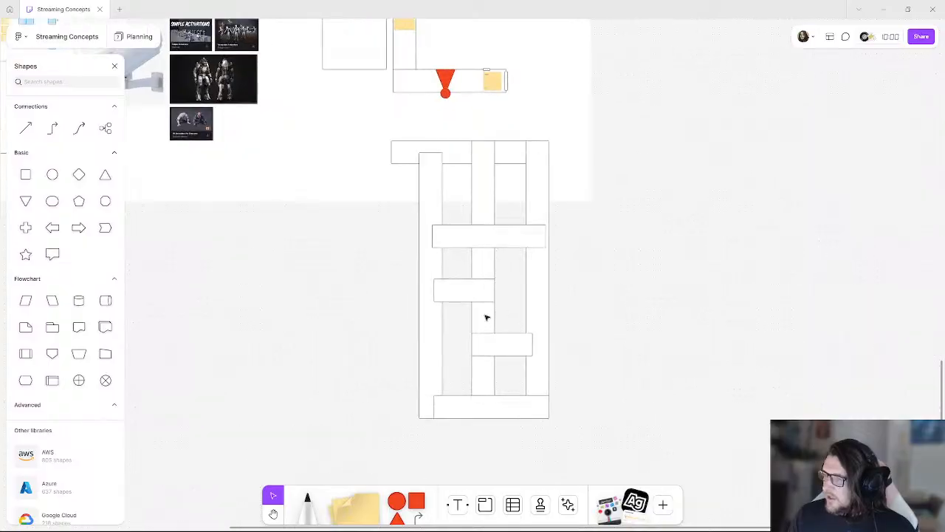
{"action": "left_click", "coordinate": [447, 296]}
{"action": "left_click_drag", "start_coordinate": [434, 290], "coordinate": [368, 291]}
- Move the whole hallway grid up and right so its top horizontal hallway starts at the door beside the "clock in" note
{"action": "left_click", "coordinate": [411, 154]}
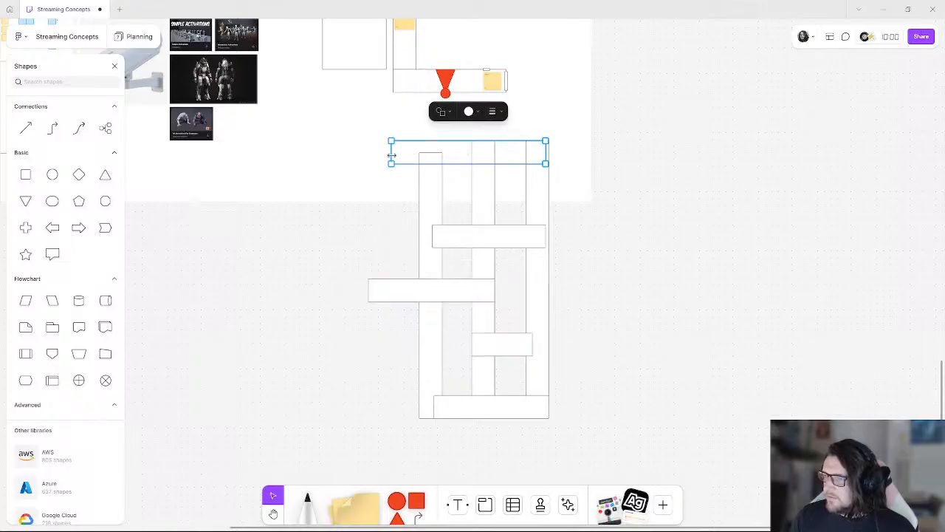
{"action": "left_click_drag", "start_coordinate": [629, 405], "coordinate": [392, 157]}
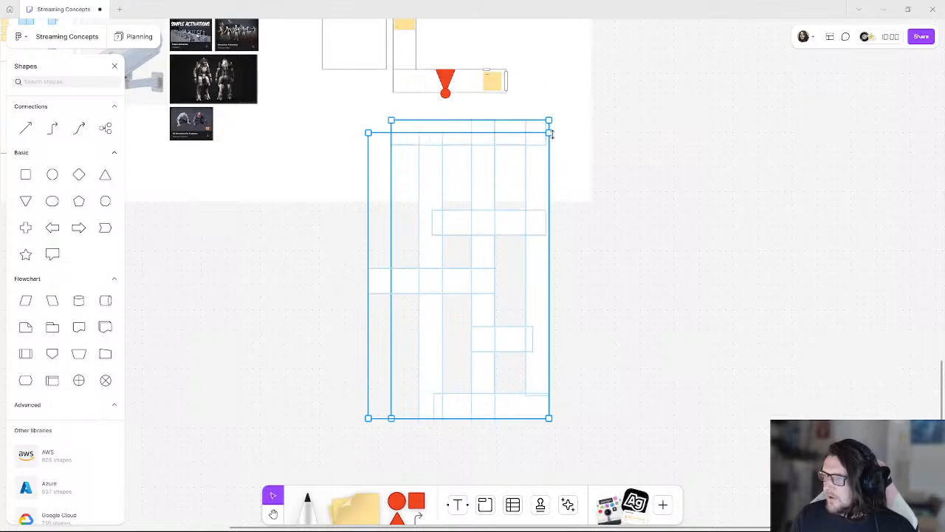
{"action": "left_click_drag", "start_coordinate": [481, 188], "coordinate": [597, 116]}
{"action": "left_click", "coordinate": [699, 133]}
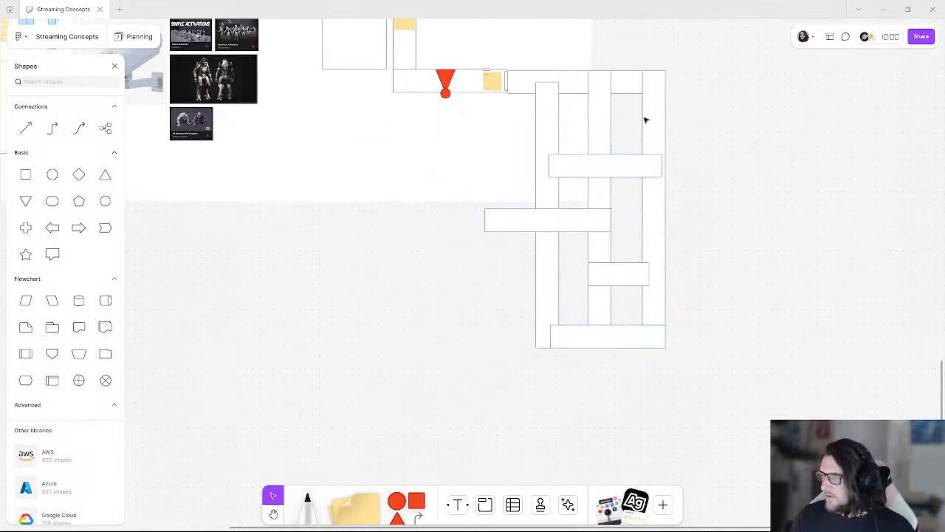
- Copy the large final room rectangle and place the copy just below and left of the hallway protruding from the grid
{"action": "scroll", "coordinate": [635, 170], "scroll_direction": "up", "scroll_amount": 3}
{"action": "scroll", "coordinate": [547, 173], "scroll_direction": "up", "scroll_amount": 3}
{"action": "scroll", "coordinate": [538, 177], "scroll_direction": "down", "scroll_amount": 3}
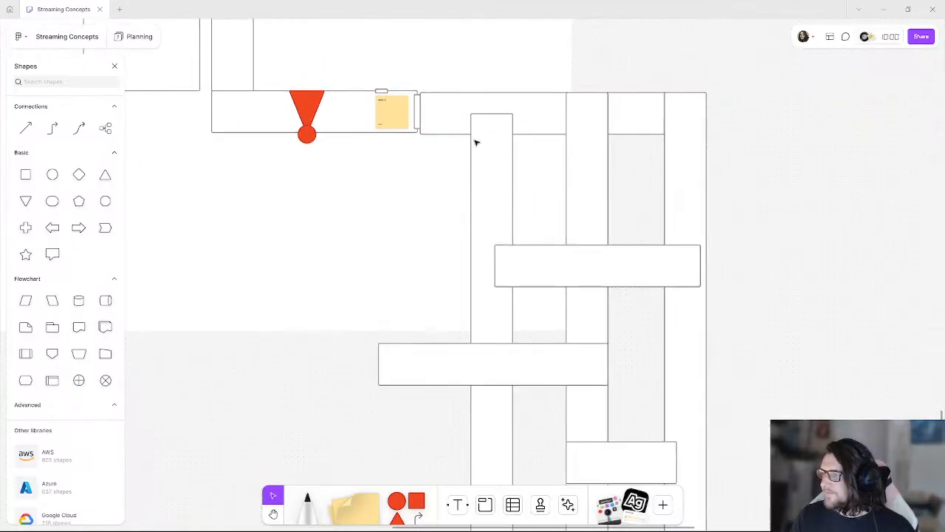
{"action": "scroll", "coordinate": [504, 215], "scroll_direction": "down", "scroll_amount": 2, "text": "ctrl"}
{"action": "left_click", "coordinate": [313, 107]}
{"action": "key", "text": "ctrl+c"}
{"action": "key", "text": "ctrl+v"}
{"action": "left_click_drag", "start_coordinate": [322, 104], "coordinate": [404, 381]}
{"action": "middle_click_drag", "start_coordinate": [566, 344], "coordinate": [488, 331]}
{"action": "middle_click_drag", "start_coordinate": [389, 128], "coordinate": [389, 147]}
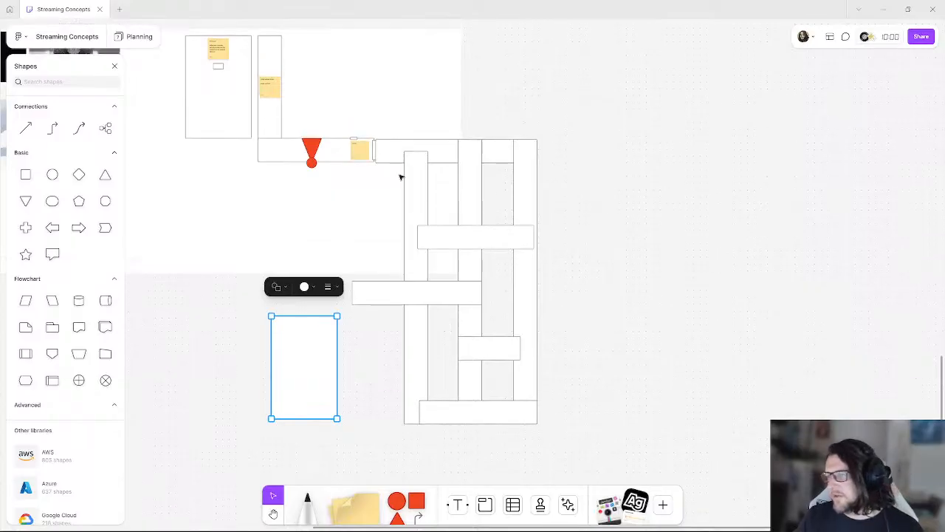
{"action": "scroll", "coordinate": [391, 169], "scroll_direction": "up", "scroll_amount": 2, "text": "ctrl"}
{"action": "middle_click_drag", "start_coordinate": [477, 230], "coordinate": [417, 167]}
{"action": "middle_click_drag", "start_coordinate": [379, 243], "coordinate": [737, 382]}
{"action": "middle_click_drag", "start_coordinate": [564, 205], "coordinate": [448, 172]}
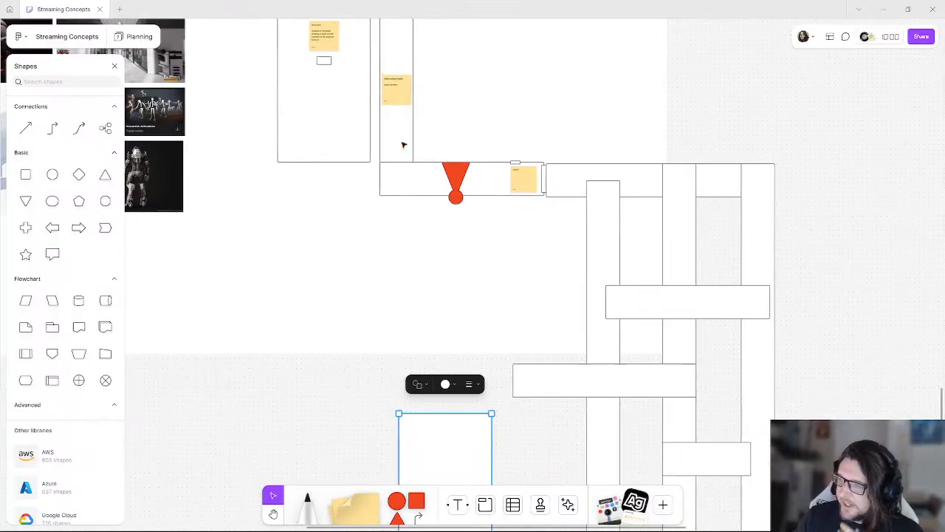
- Move the copied large room rectangle farther left, away from the protruding hallway
{"action": "scroll", "coordinate": [403, 177], "scroll_direction": "down", "scroll_amount": 1, "text": "ctrl"}
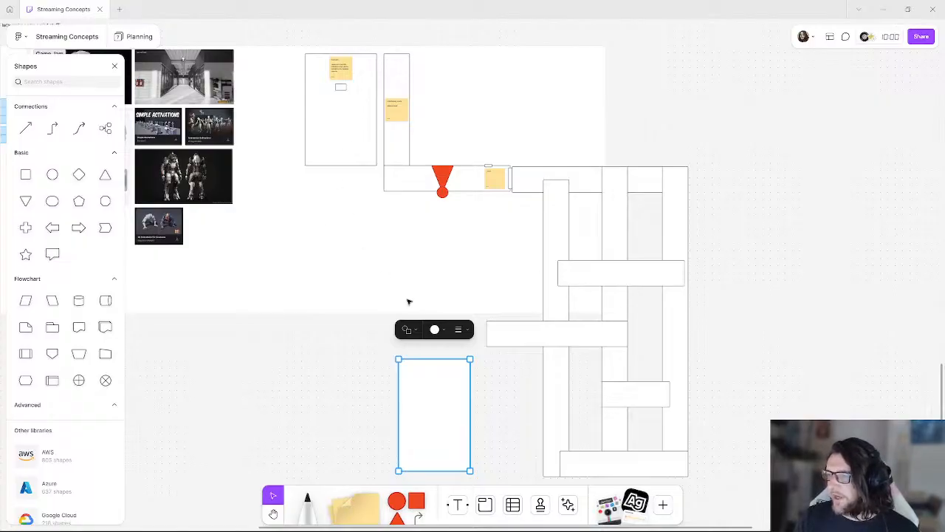
{"action": "middle_click_drag", "start_coordinate": [518, 353], "coordinate": [474, 323]}
{"action": "scroll", "coordinate": [474, 323], "scroll_direction": "up", "scroll_amount": 1, "text": "ctrl"}
{"action": "left_click_drag", "start_coordinate": [377, 374], "coordinate": [269, 382]}
{"action": "left_click", "coordinate": [421, 339]}
- Place a copy of the protruding horizontal hallway, rotated to vertical, directly below the final room and fill it red
{"action": "left_click", "coordinate": [469, 302]}
{"action": "key", "text": "ctrl+c"}
{"action": "key", "text": "ctrl+v"}
{"action": "left_click_drag", "start_coordinate": [458, 297], "coordinate": [314, 162]}
{"action": "left_click_drag", "start_coordinate": [418, 175], "coordinate": [320, 243]}
{"action": "left_click_drag", "start_coordinate": [342, 189], "coordinate": [285, 226]}
{"action": "left_click", "coordinate": [278, 88]}
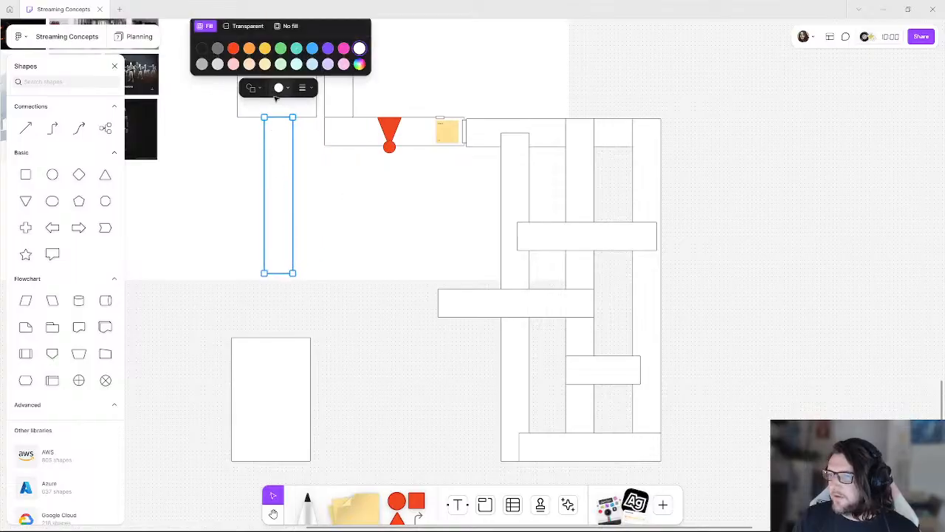
{"action": "left_click", "coordinate": [234, 48]}
- Duplicate the first camera's red circle along both long edges of the red hallway, six circles per side
{"action": "scroll", "coordinate": [308, 200], "scroll_direction": "up", "scroll_amount": 3}
{"action": "scroll", "coordinate": [308, 200], "scroll_direction": "left", "scroll_amount": 2}
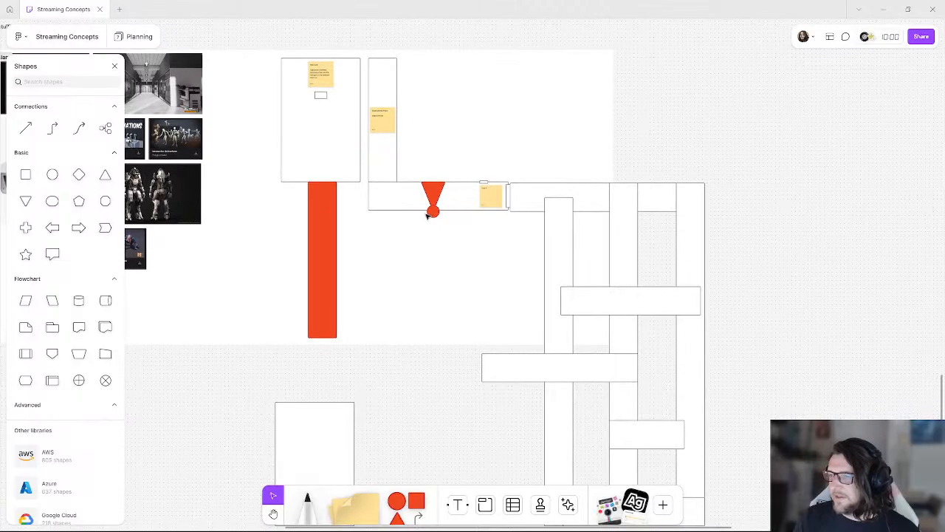
{"action": "left_click", "coordinate": [433, 212]}
{"action": "left_click_drag", "start_coordinate": [435, 214], "coordinate": [311, 198], "text": "alt"}
{"action": "key", "text": "ctrl+v"}
{"action": "left_click_drag", "start_coordinate": [437, 214], "coordinate": [314, 255]}
{"action": "left_click_drag", "start_coordinate": [314, 219], "coordinate": [313, 296], "text": "alt"}
{"action": "left_click_drag", "start_coordinate": [320, 225], "coordinate": [342, 268], "text": "alt"}
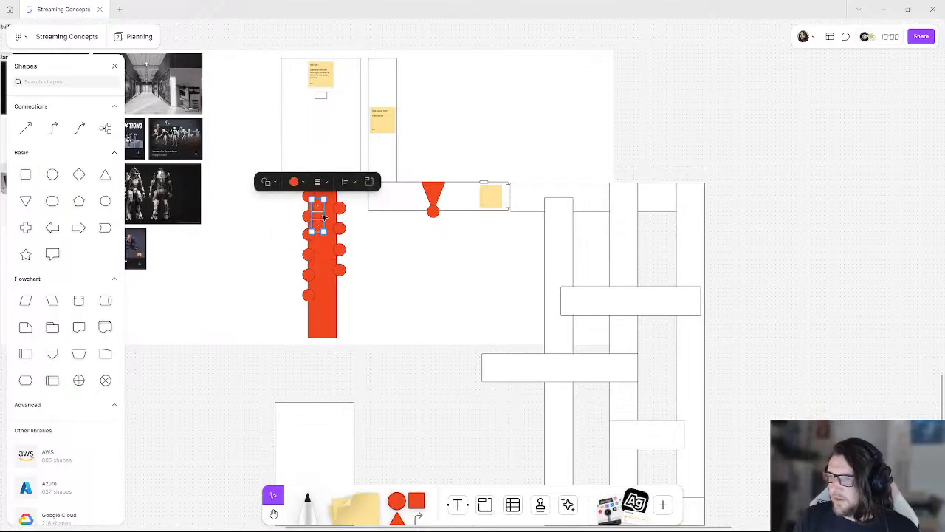
{"action": "left_click_drag", "start_coordinate": [321, 229], "coordinate": [340, 319], "text": "alt"}
{"action": "left_click", "coordinate": [389, 373]}
- Duplicate the "final room" note to the right of the initial hallway and replace its text with "Starting Corridor"
{"action": "scroll", "coordinate": [332, 326], "scroll_direction": "down", "scroll_amount": 3}
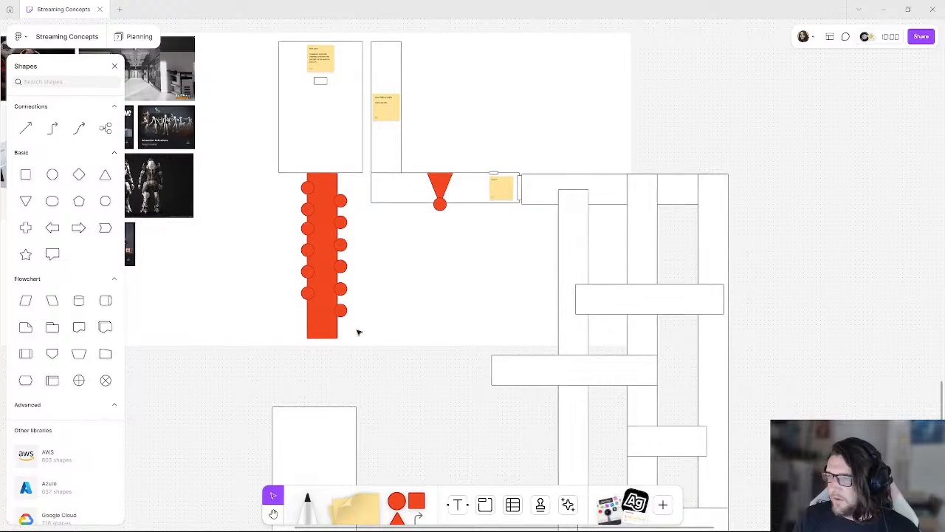
{"action": "middle_click_drag", "start_coordinate": [373, 269], "coordinate": [372, 237]}
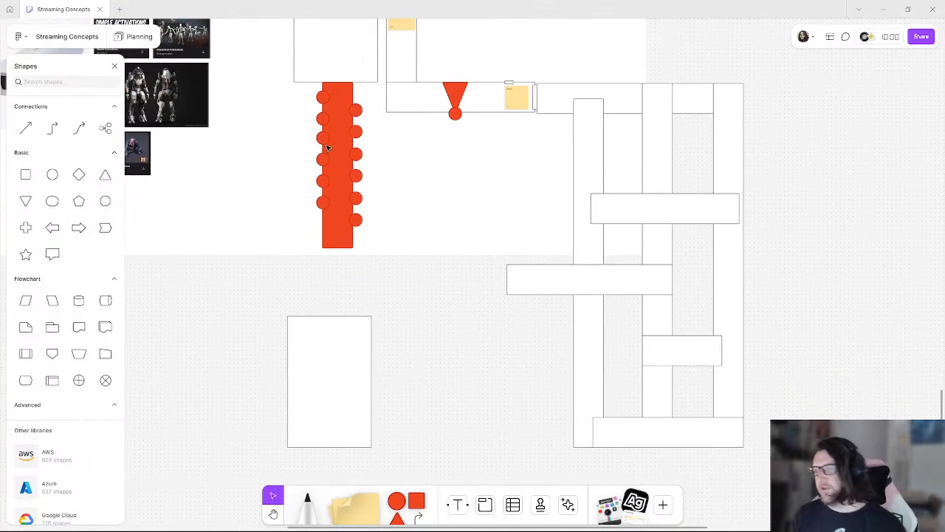
{"action": "middle_click_drag", "start_coordinate": [400, 147], "coordinate": [534, 211]}
{"action": "scroll", "coordinate": [593, 189], "scroll_direction": "up", "scroll_amount": 2, "text": "ctrl"}
{"action": "left_click", "coordinate": [591, 179]}
{"action": "middle_click_drag", "start_coordinate": [476, 199], "coordinate": [180, 219]}
{"action": "left_click_drag", "start_coordinate": [287, 194], "coordinate": [431, 184], "text": "alt"}
{"action": "double_click", "coordinate": [429, 172]}
{"action": "scroll", "coordinate": [431, 182], "scroll_direction": "up", "scroll_amount": 5, "text": "ctrl"}
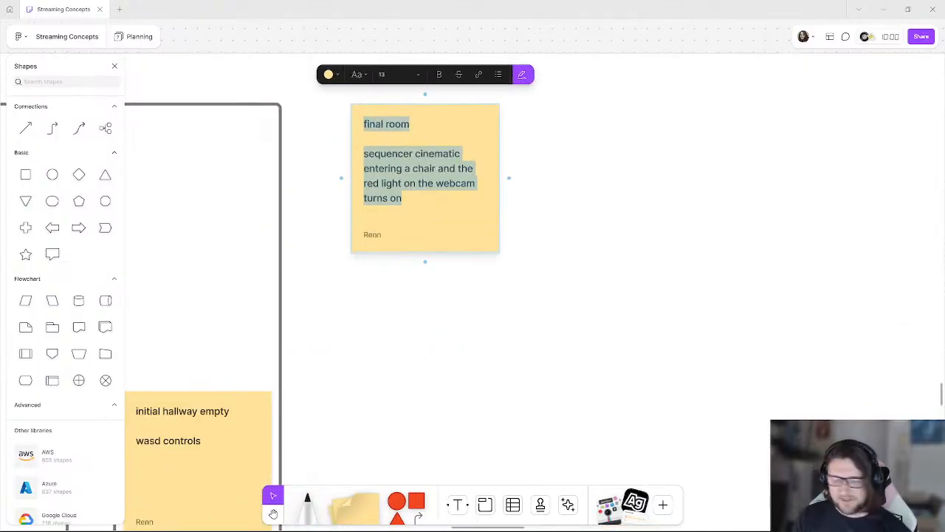
{"action": "type", "text": "Starting"}
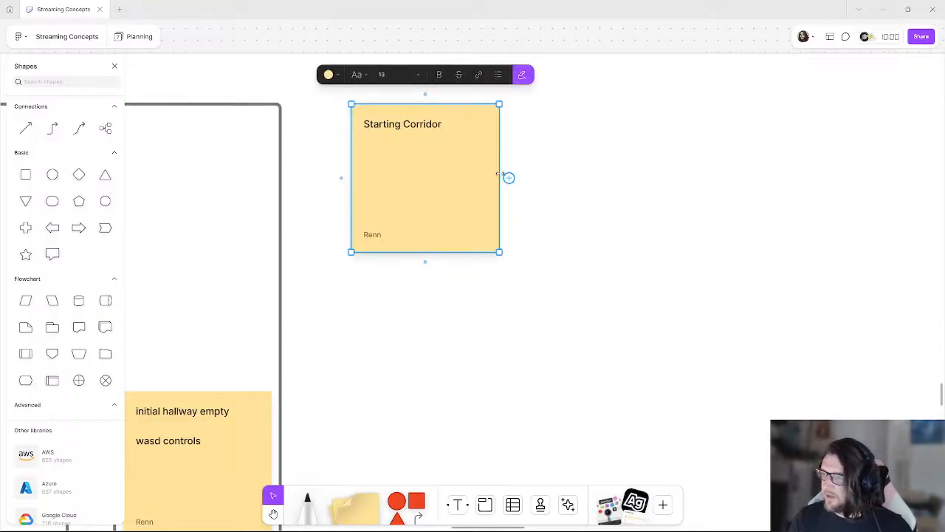
- Add a sticky note to the right of "Starting Corridor" reading "First Camera"
{"action": "left_click", "coordinate": [509, 178]}
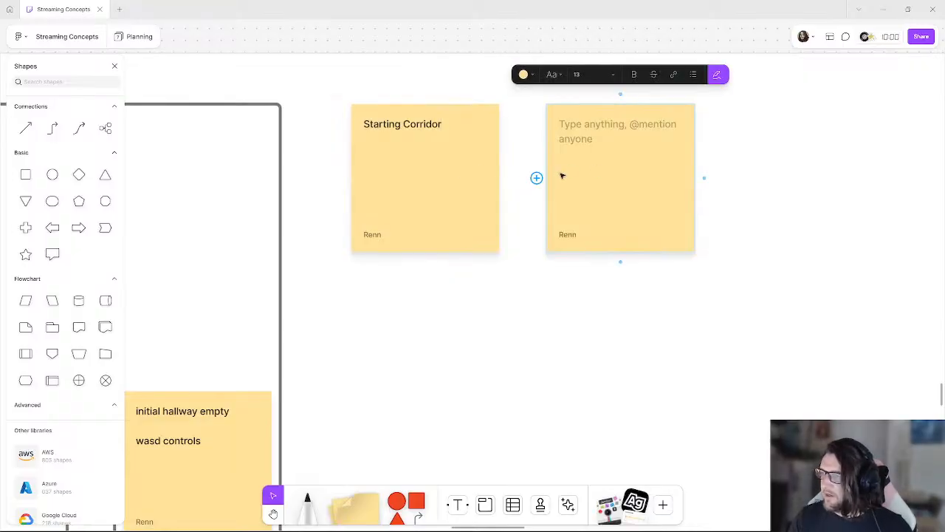
{"action": "type", "text": "First Camera"}
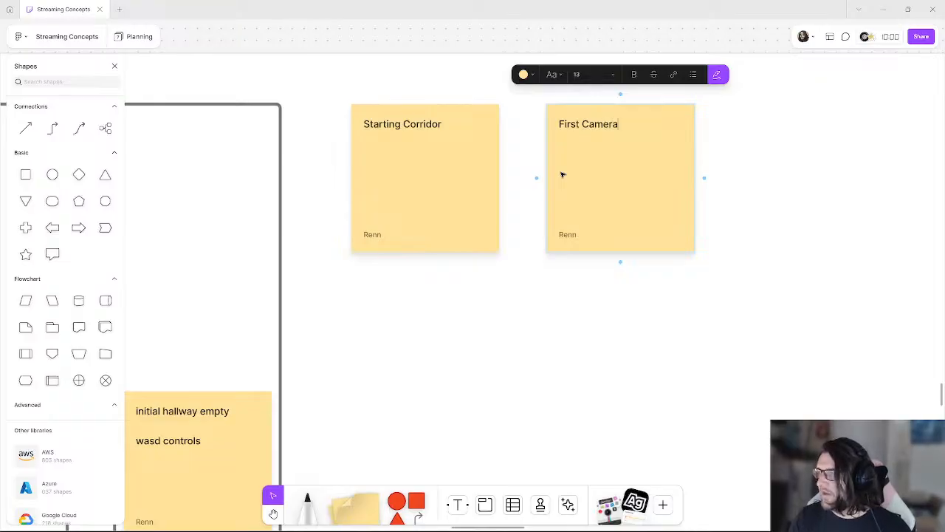
{"action": "left_click", "coordinate": [774, 146]}
- Add a sticky note to the right of "First Camera" reading "Hallway Exploration"
{"action": "middle_click_drag", "start_coordinate": [774, 145], "coordinate": [504, 15]}
{"action": "scroll", "coordinate": [504, 84], "scroll_direction": "down", "scroll_amount": 4, "text": "ctrl"}
{"action": "middle_click_drag", "start_coordinate": [566, 440], "coordinate": [330, 271]}
{"action": "scroll", "coordinate": [330, 273], "scroll_direction": "down", "scroll_amount": 2, "text": "ctrl"}
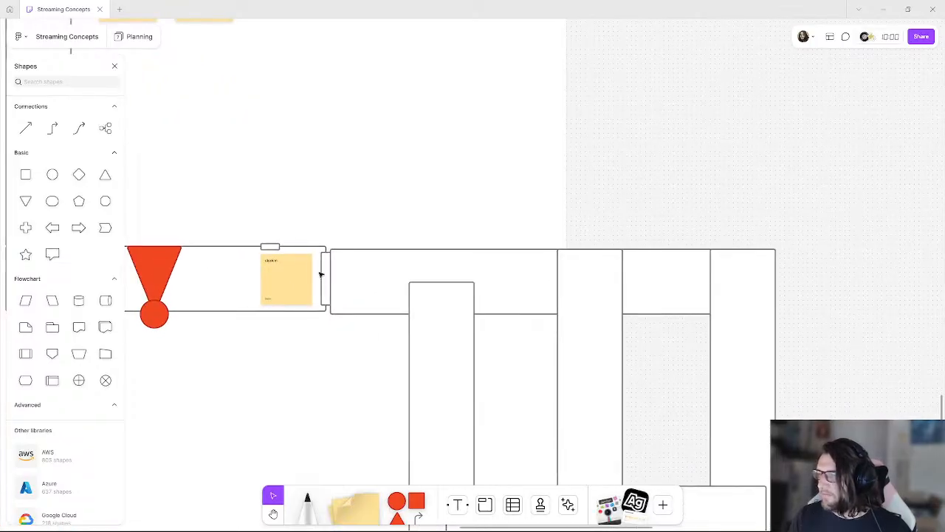
{"action": "middle_click_drag", "start_coordinate": [270, 254], "coordinate": [382, 273]}
{"action": "middle_click_drag", "start_coordinate": [344, 207], "coordinate": [429, 312]}
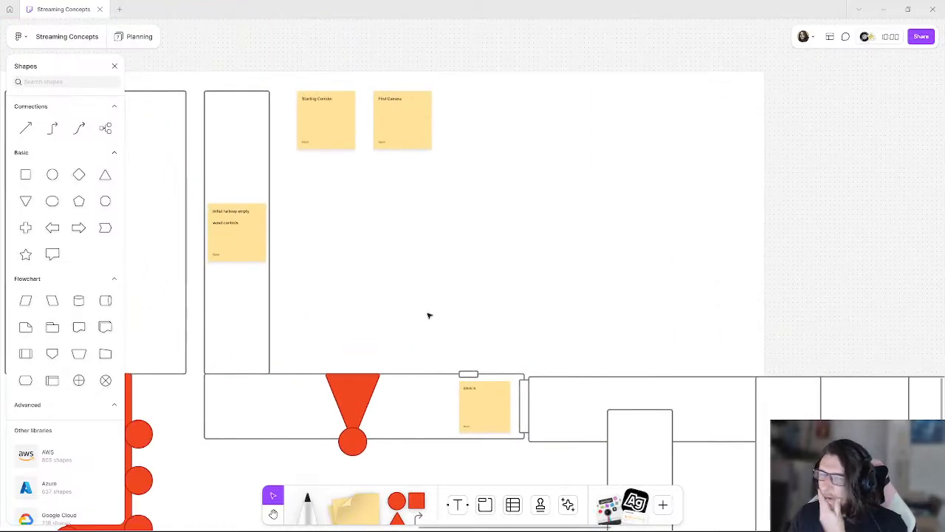
{"action": "scroll", "coordinate": [427, 210], "scroll_direction": "up", "scroll_amount": 5, "text": "ctrl"}
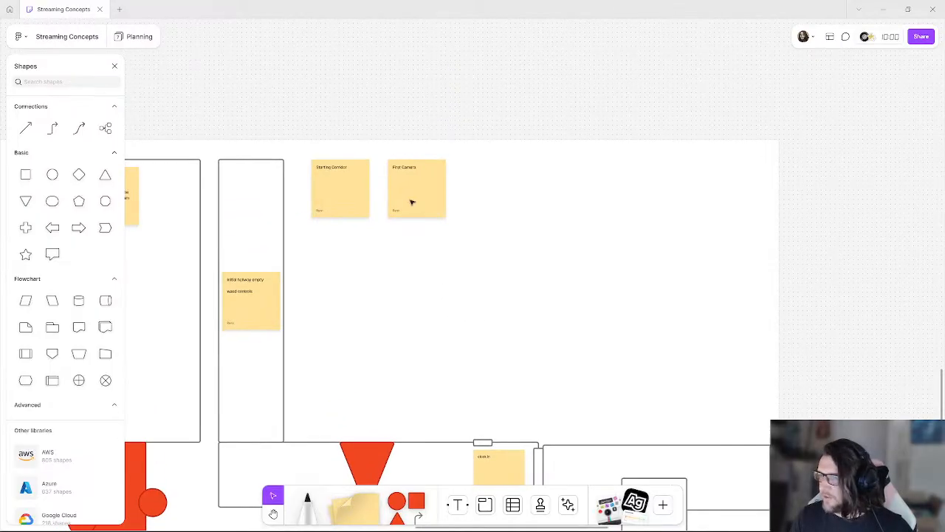
{"action": "left_click", "coordinate": [416, 185]}
{"action": "left_click", "coordinate": [490, 188]}
{"action": "type", "text": "Hallway Exploratio"}
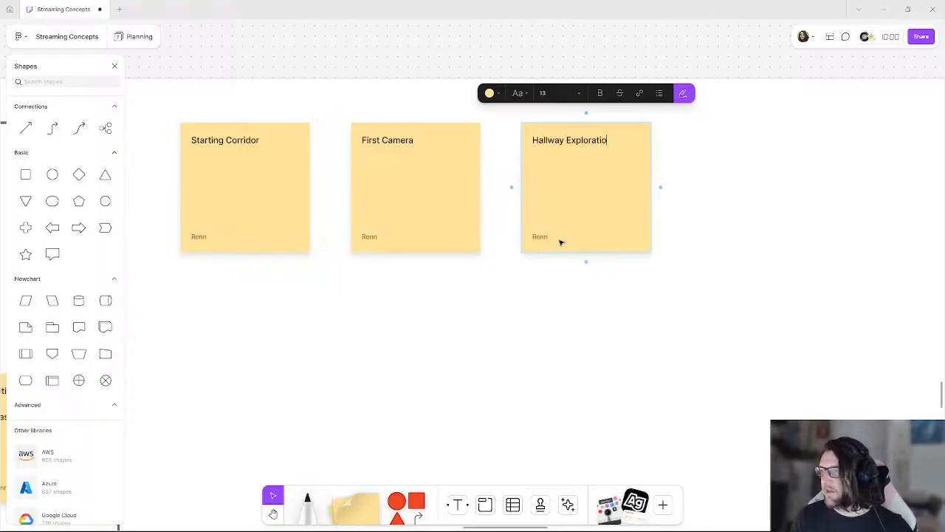
{"action": "left_click", "coordinate": [454, 48]}
- Add a sticky note to the right of "Hallway Exploration" reading "Interactions"
{"action": "middle_click_drag", "start_coordinate": [555, 93], "coordinate": [336, 105]}
{"action": "left_click", "coordinate": [374, 213]}
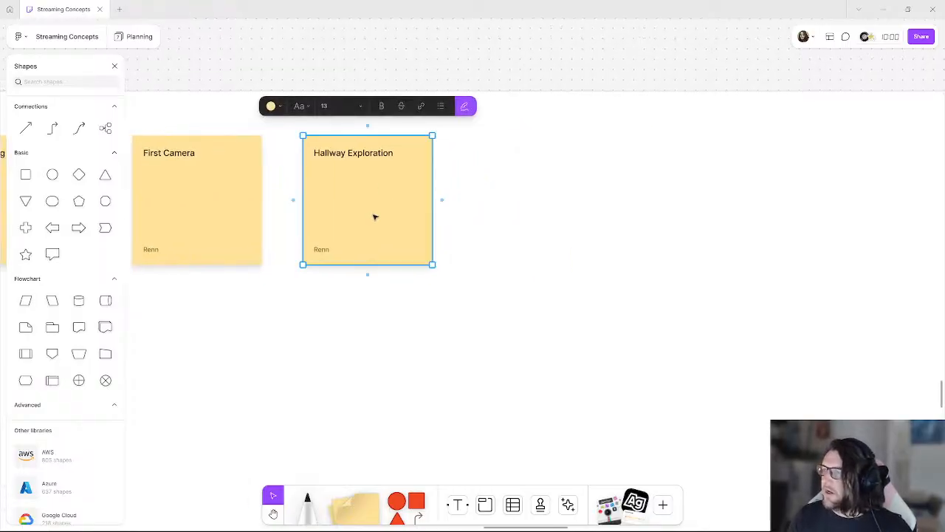
{"action": "left_click", "coordinate": [441, 200]}
{"action": "scroll", "coordinate": [547, 281], "scroll_direction": "down", "scroll_amount": 10, "text": "ctrl"}
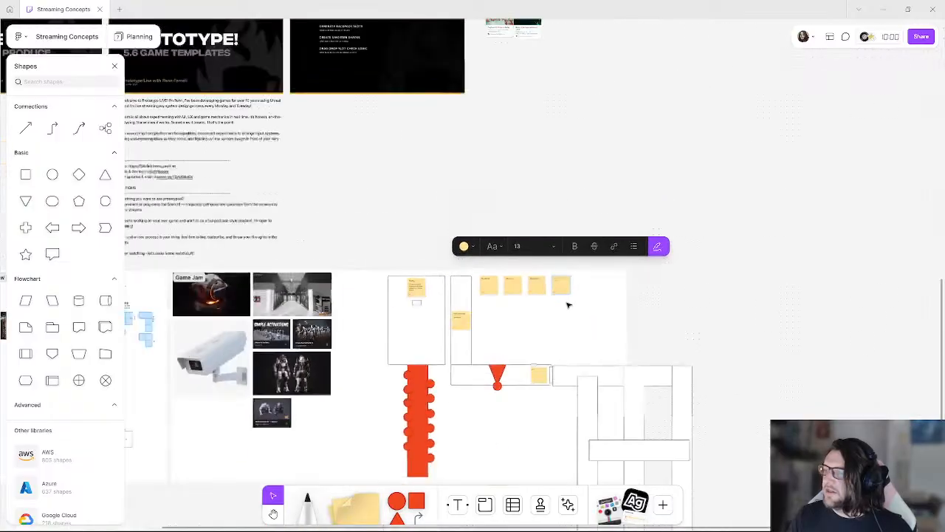
{"action": "scroll", "coordinate": [502, 156], "scroll_direction": "down", "scroll_amount": 3}
{"action": "scroll", "coordinate": [502, 156], "scroll_direction": "right", "scroll_amount": 2}
{"action": "scroll", "coordinate": [464, 269], "scroll_direction": "up", "scroll_amount": 10, "text": "ctrl"}
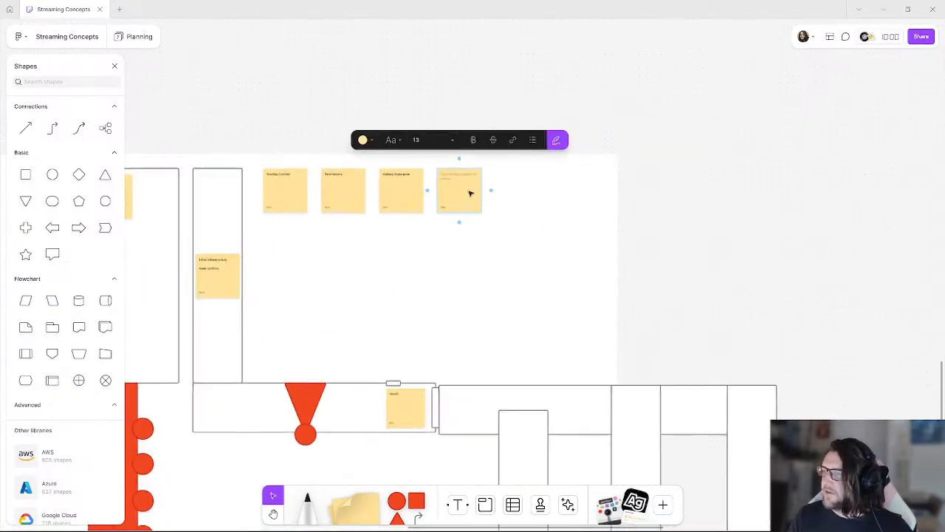
{"action": "type", "text": "Interactions"}
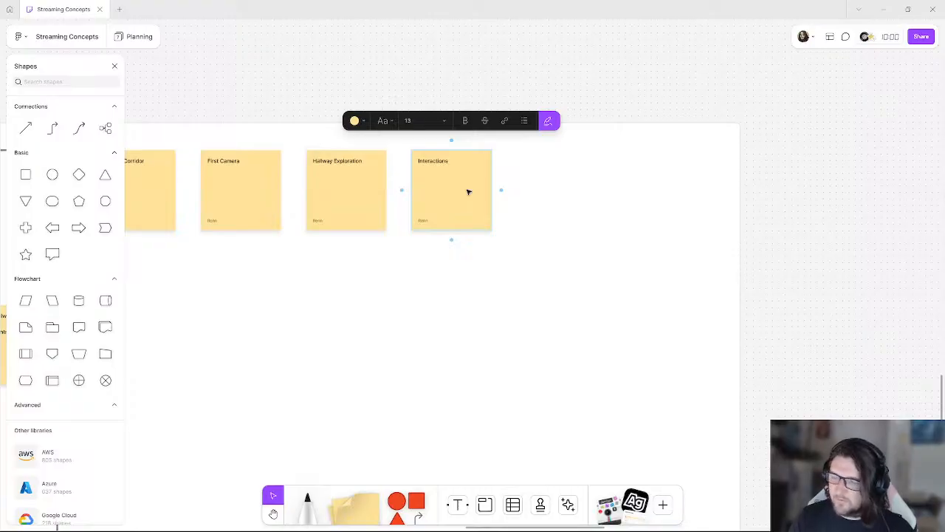
{"action": "left_click", "coordinate": [602, 42]}
- Examine the hallway grid and the separate room beside it, down to the grid's bottom horizontal hallway
{"action": "middle_click_drag", "start_coordinate": [576, 472], "coordinate": [354, 122]}
{"action": "scroll", "coordinate": [538, 304], "scroll_direction": "down", "scroll_amount": 3, "text": "ctrl"}
{"action": "middle_click_drag", "start_coordinate": [520, 306], "coordinate": [413, 124]}
{"action": "middle_click_drag", "start_coordinate": [343, 237], "coordinate": [489, 285]}
{"action": "scroll", "coordinate": [456, 257], "scroll_direction": "down", "scroll_amount": 3, "text": "ctrl"}
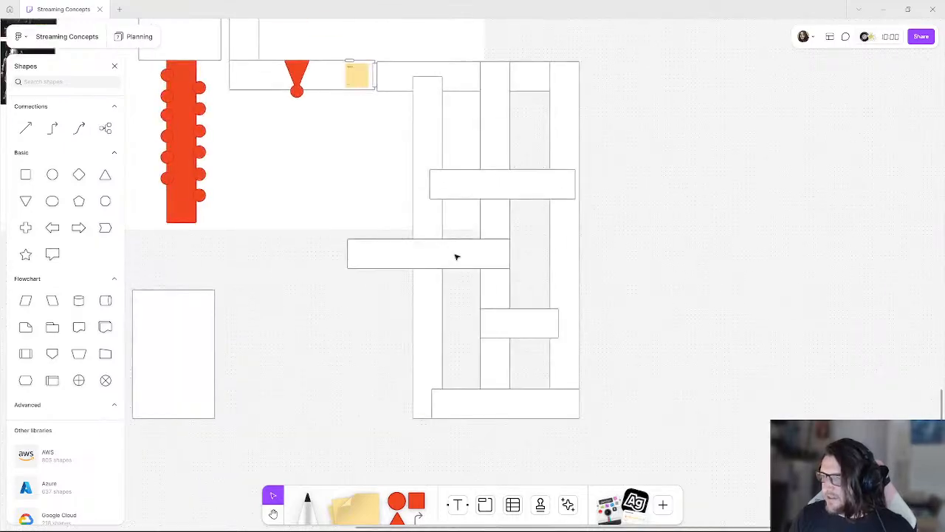
{"action": "scroll", "coordinate": [456, 257], "scroll_direction": "down", "scroll_amount": 1, "text": "ctrl"}
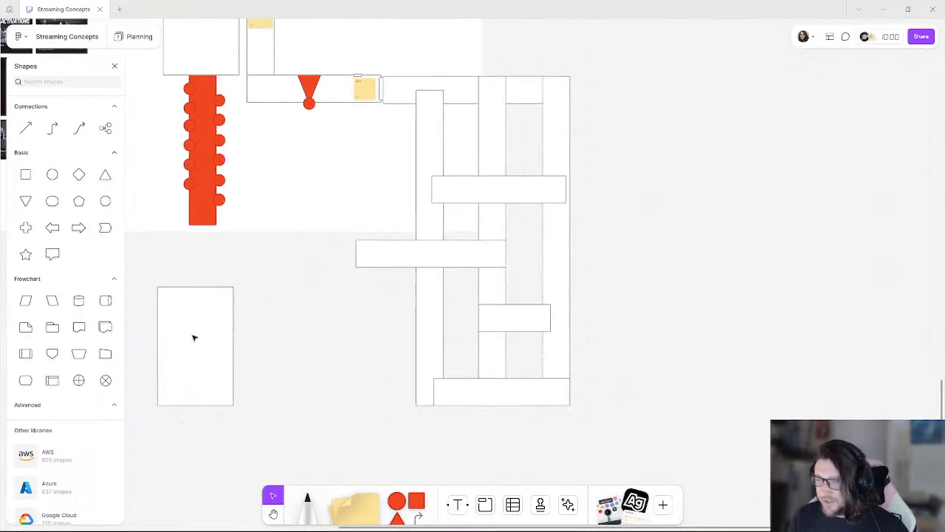
{"action": "scroll", "coordinate": [507, 251], "scroll_direction": "up", "scroll_amount": 3, "text": "ctrl"}
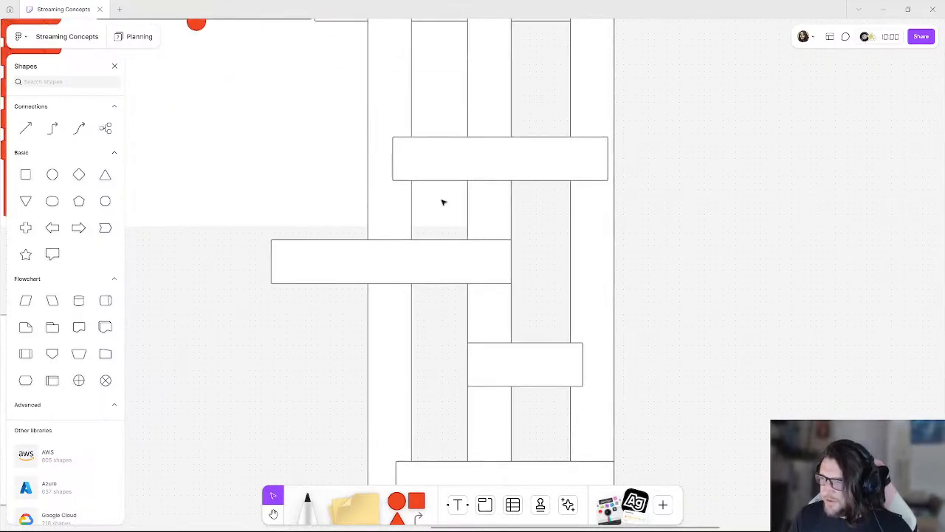
{"action": "middle_click_drag", "start_coordinate": [436, 303], "coordinate": [445, 243]}
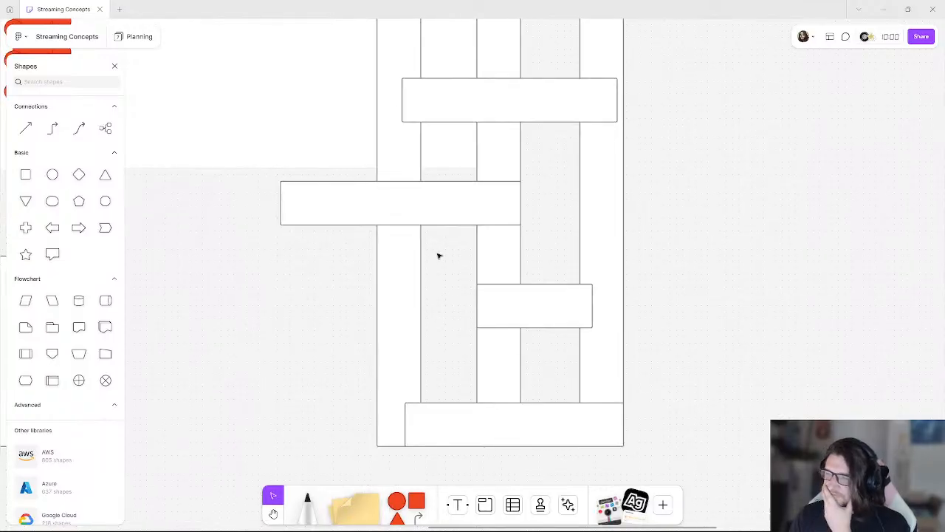
{"action": "middle_click_drag", "start_coordinate": [445, 353], "coordinate": [536, 258]}
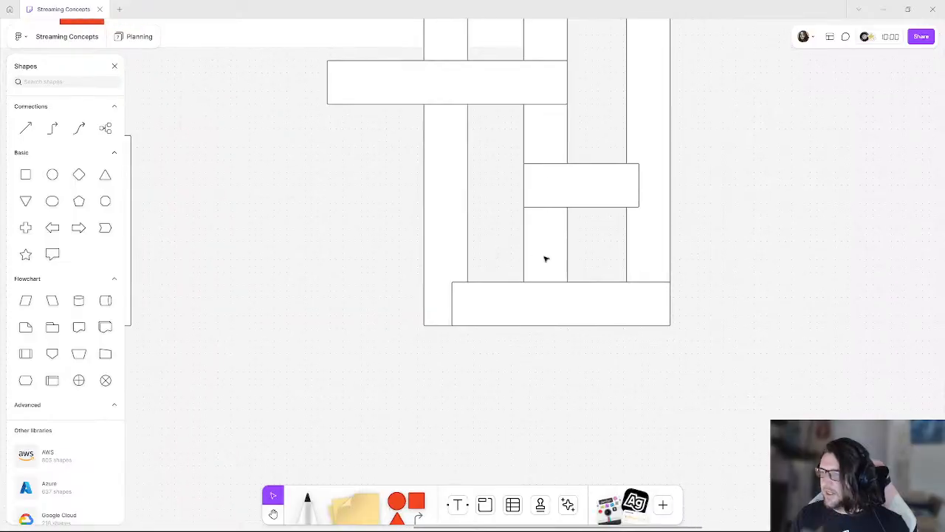
- Add a vertical copy of the lower short hallway below the middle vertical hallway, overlapping the bottom hallway, and lengthen it slightly
{"action": "left_click", "coordinate": [595, 192]}
{"action": "key", "text": "ctrl+c"}
{"action": "key", "text": "ctrl+v"}
{"action": "left_click_drag", "start_coordinate": [617, 189], "coordinate": [497, 416]}
{"action": "left_click_drag", "start_coordinate": [542, 333], "coordinate": [547, 365]}
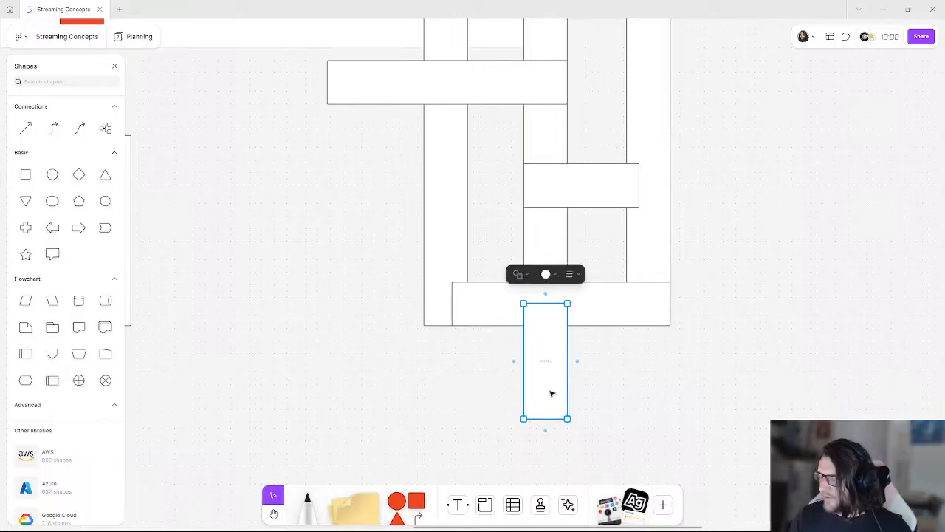
{"action": "middle_click_drag", "start_coordinate": [551, 390], "coordinate": [507, 213]}
{"action": "mouse_move", "coordinate": [498, 234]}
{"action": "left_mouse_down"}
{"action": "mouse_move", "coordinate": [510, 333]}
{"action": "mouse_move", "coordinate": [504, 212]}
{"action": "mouse_move", "coordinate": [505, 234]}
{"action": "left_mouse_up"}
{"action": "left_click", "coordinate": [546, 215]}
{"action": "scroll", "coordinate": [406, 222], "scroll_direction": "up", "scroll_amount": 2}
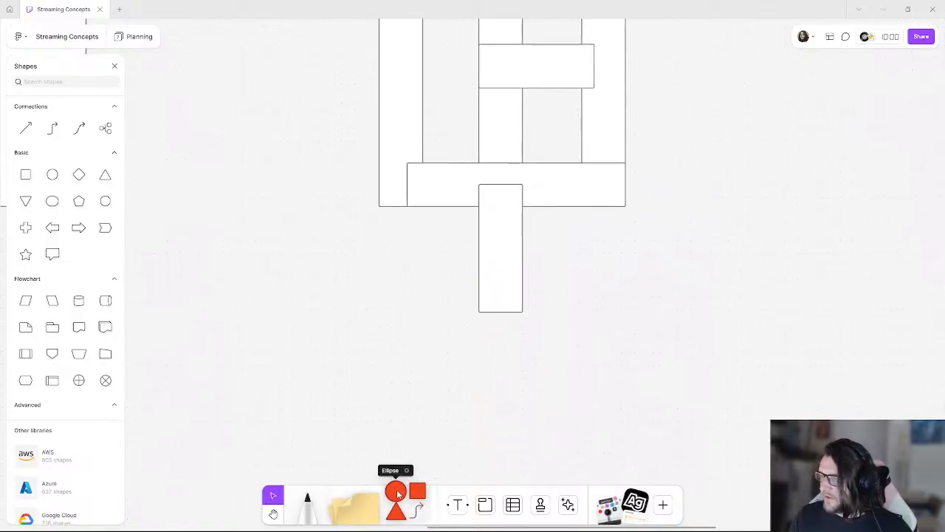
- Build a camera marker from a red circle and a downward-pointing red triangle at the bottom end of the new vertical hallway
{"action": "left_click_drag", "start_coordinate": [397, 494], "coordinate": [499, 313]}
{"action": "left_click_drag", "start_coordinate": [397, 522], "coordinate": [499, 292]}
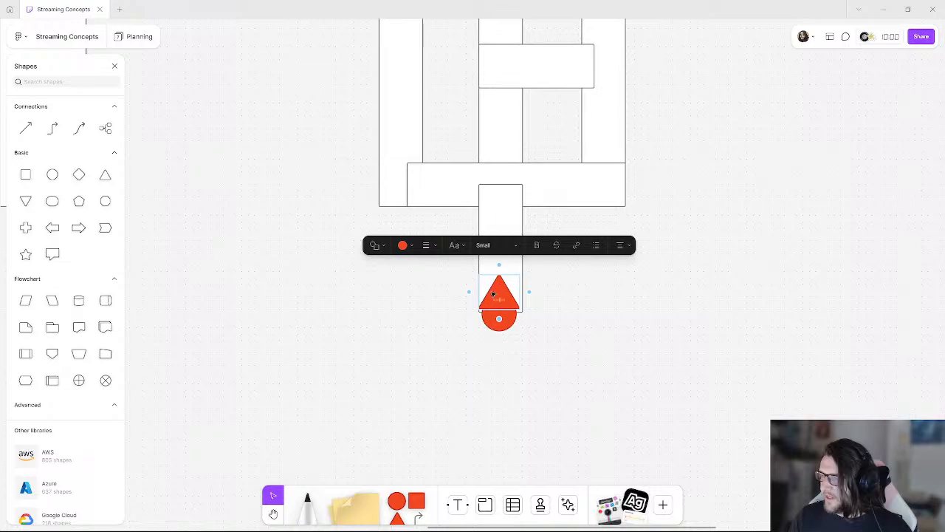
{"action": "key", "text": "Escape"}
{"action": "left_click_drag", "start_coordinate": [519, 270], "coordinate": [433, 371]}
{"action": "left_click", "coordinate": [473, 354]}
{"action": "left_click", "coordinate": [500, 318]}
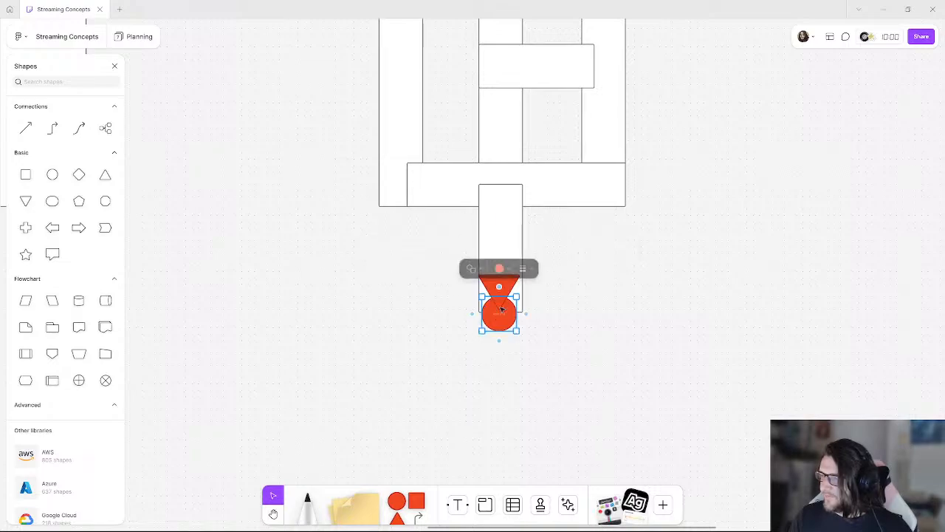
{"action": "left_click_drag", "start_coordinate": [500, 320], "coordinate": [503, 320]}
{"action": "left_click", "coordinate": [583, 265]}
- Review the level layout, comparing the first camera, the hallway grid with its bottom camera, and the row of notes
{"action": "middle_click_drag", "start_coordinate": [573, 266], "coordinate": [555, 388]}
{"action": "scroll", "coordinate": [508, 340], "scroll_direction": "down", "scroll_amount": 5, "text": "ctrl"}
{"action": "middle_click_drag", "start_coordinate": [508, 288], "coordinate": [504, 345]}
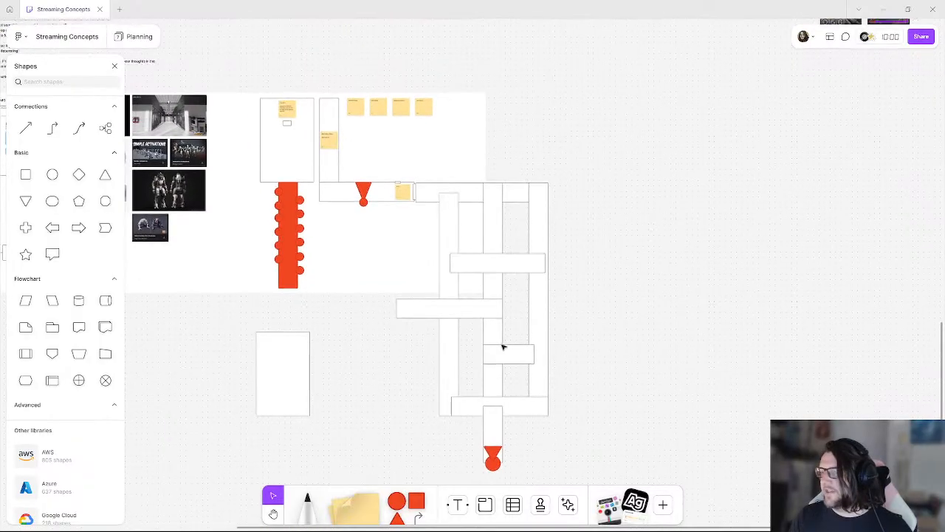
{"action": "scroll", "coordinate": [483, 344], "scroll_direction": "up", "scroll_amount": 2, "text": "ctrl"}
{"action": "scroll", "coordinate": [345, 163], "scroll_direction": "up", "scroll_amount": 5, "text": "ctrl"}
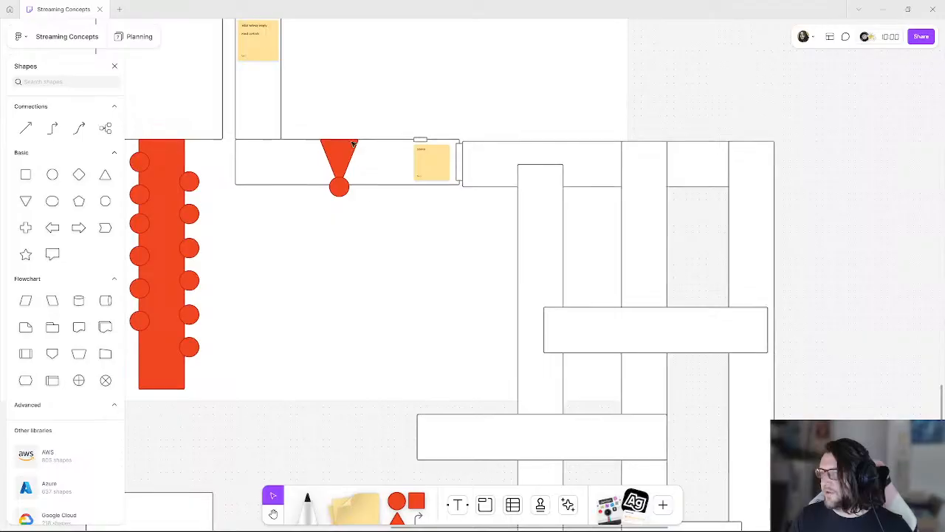
{"action": "scroll", "coordinate": [369, 201], "scroll_direction": "down", "scroll_amount": 3, "text": "ctrl"}
{"action": "middle_click_drag", "start_coordinate": [447, 317], "coordinate": [379, 194]}
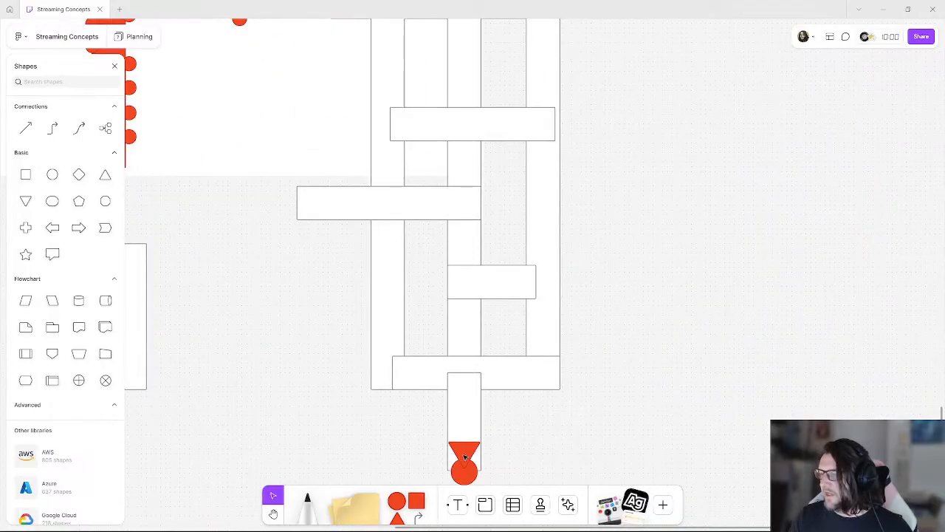
{"action": "middle_click_drag", "start_coordinate": [303, 170], "coordinate": [400, 449]}
{"action": "scroll", "coordinate": [408, 135], "scroll_direction": "up", "scroll_amount": 4, "text": "ctrl"}
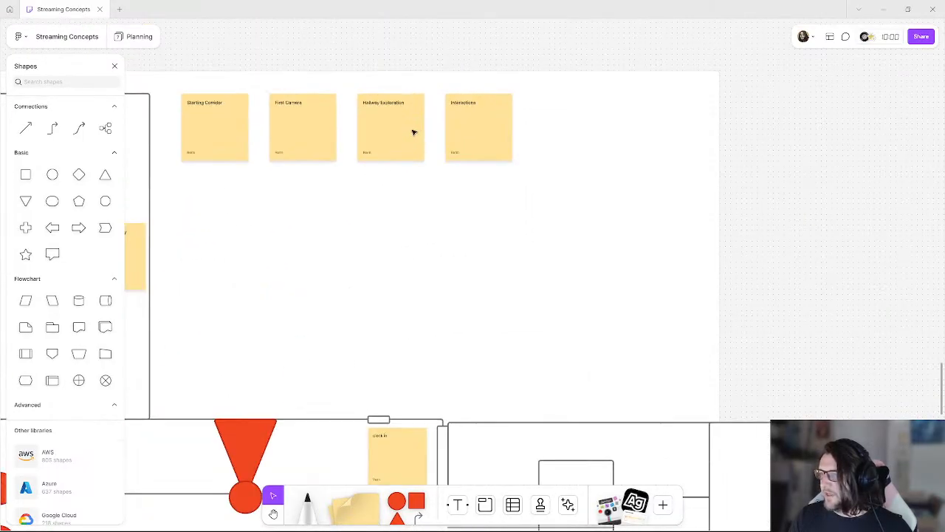
- Duplicate the "Interactions" note and place the copy below the "Hallway Exploration" note
{"action": "left_click", "coordinate": [487, 127]}
{"action": "left_click_drag", "start_coordinate": [477, 131], "coordinate": [456, 284]}
{"action": "left_click", "coordinate": [366, 130]}
{"action": "left_click", "coordinate": [396, 170]}
{"action": "left_click_drag", "start_coordinate": [395, 219], "coordinate": [327, 250]}
{"action": "key", "text": "Delete"}
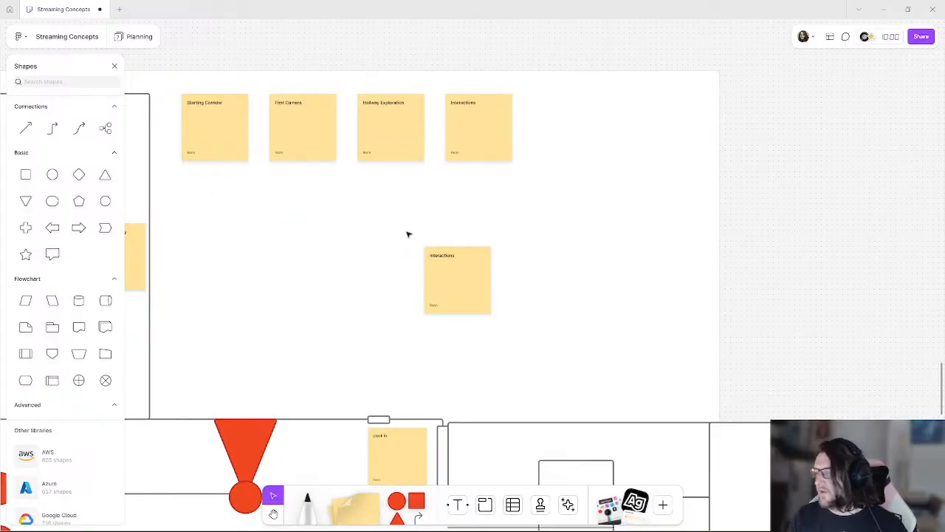
{"action": "left_click_drag", "start_coordinate": [467, 276], "coordinate": [425, 239]}
- Connect the "Starting Corridor", "First Camera", "Hallway Exploration" and "Interactions" notes in sequence with elbow connector arrows
{"action": "left_click", "coordinate": [52, 128]}
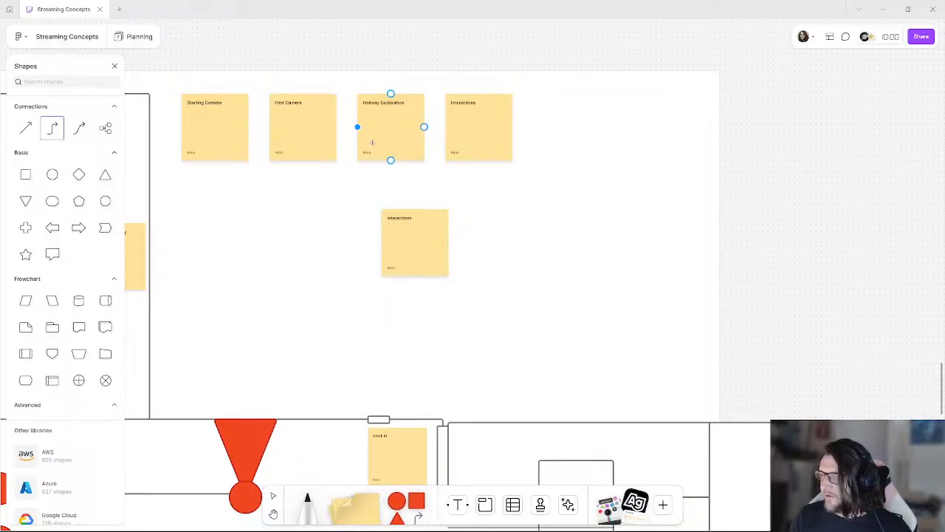
{"action": "left_click_drag", "start_coordinate": [250, 126], "coordinate": [268, 127]}
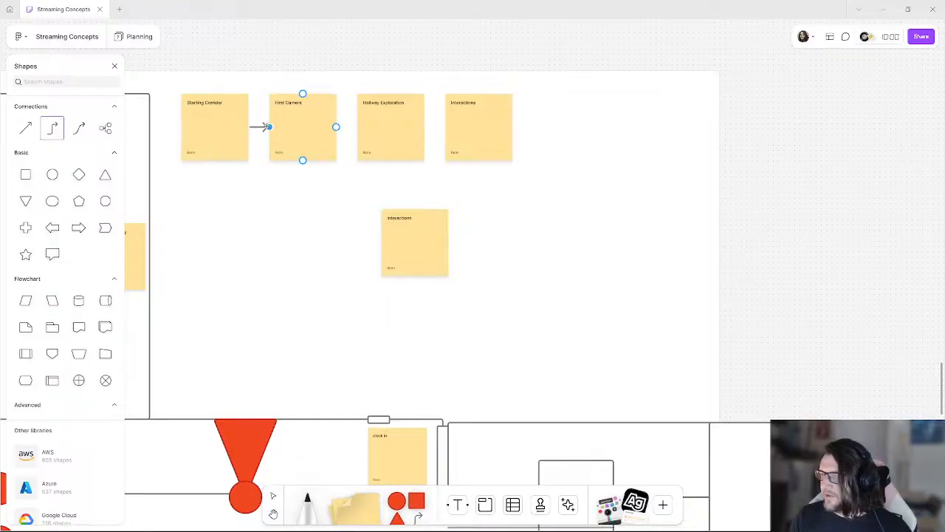
{"action": "left_click_drag", "start_coordinate": [336, 126], "coordinate": [357, 127]}
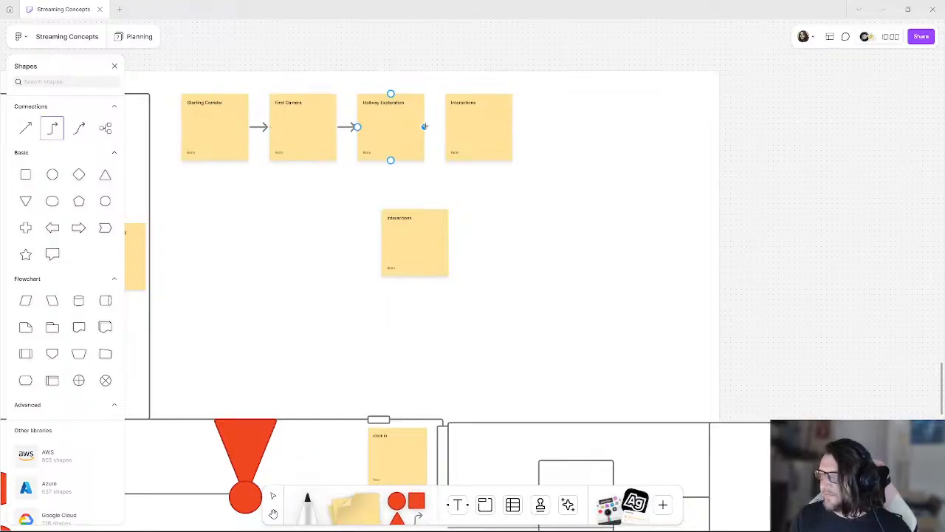
{"action": "left_click_drag", "start_coordinate": [423, 127], "coordinate": [444, 127]}
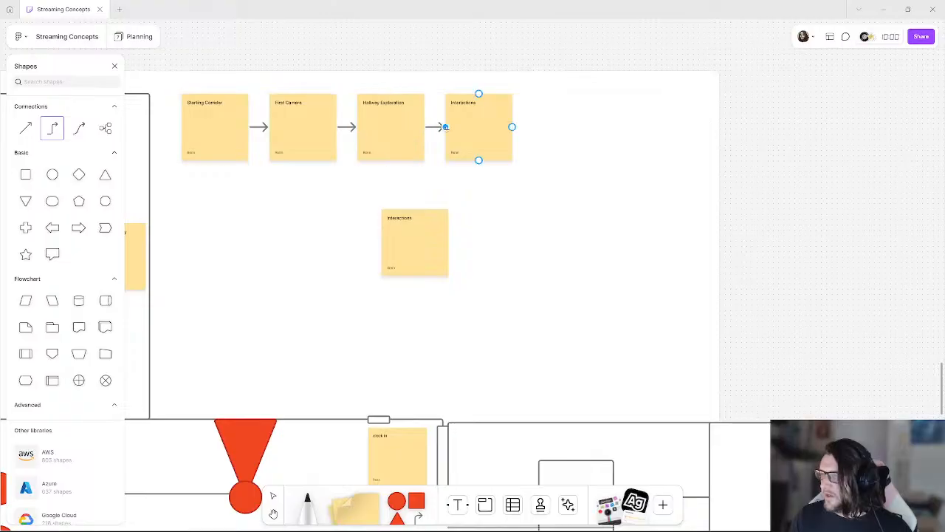
{"action": "key", "text": "Escape"}
- Delete the "Interactions" note at the end of the row and retitle the "Hallway Exploration" note as "Hallway Exploration and Interactions"
{"action": "left_click", "coordinate": [468, 123]}
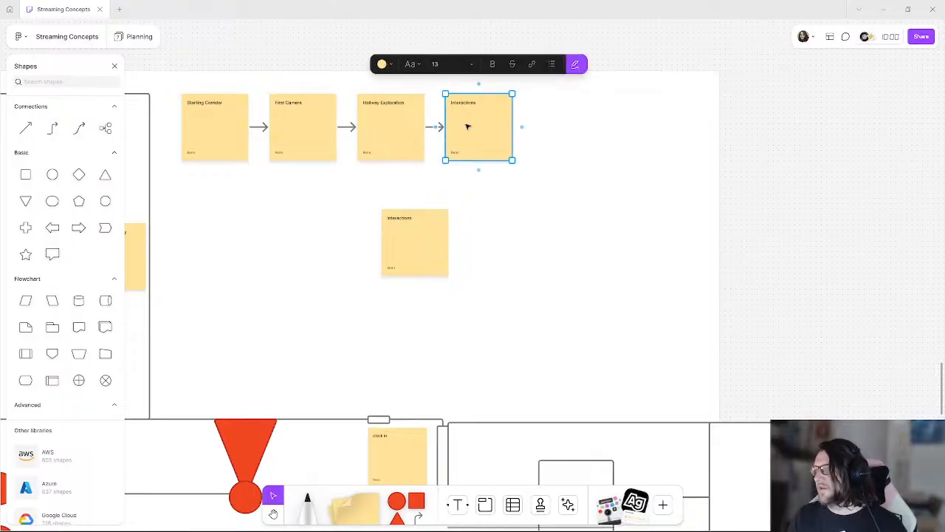
{"action": "key", "text": "Delete"}
{"action": "double_click", "coordinate": [392, 107]}
{"action": "left_click", "coordinate": [406, 105]}
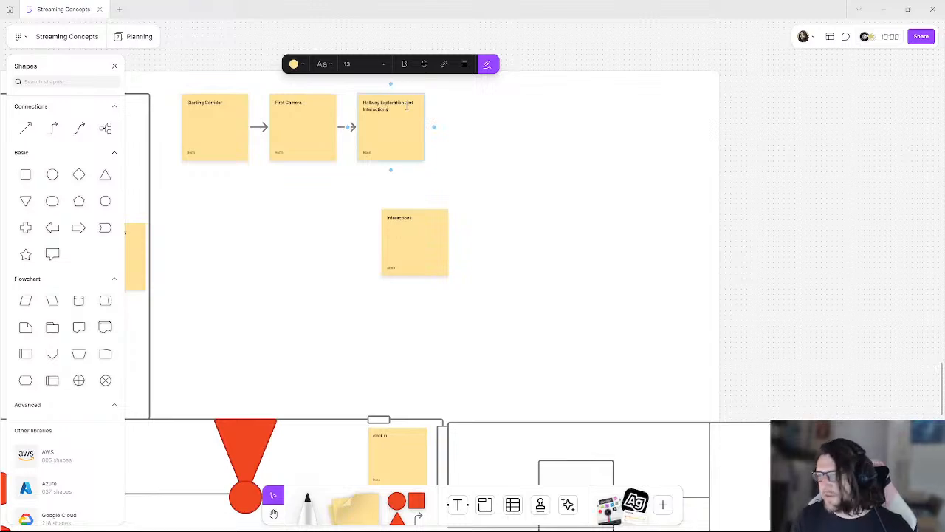
{"action": "left_click", "coordinate": [652, 161]}
- Replace the text of the loose "Interactions" note with "Slowly More Cameras Over Time"
{"action": "scroll", "coordinate": [442, 135], "scroll_direction": "up", "scroll_amount": 3, "text": "ctrl"}
{"action": "middle_click_drag", "start_coordinate": [441, 135], "coordinate": [451, 159]}
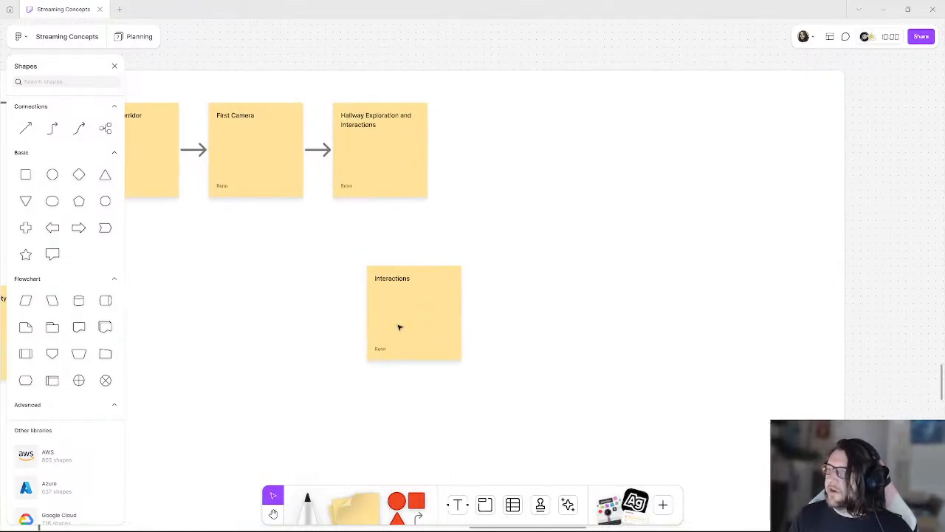
{"action": "double_click", "coordinate": [402, 322]}
{"action": "type", "text": "Slowly More Cina"}
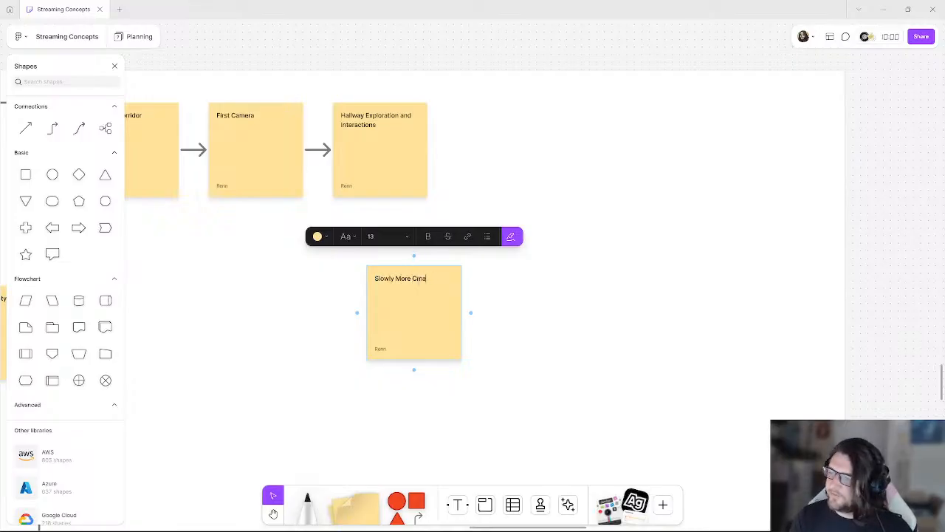
{"action": "type", "text": "Over Time"}
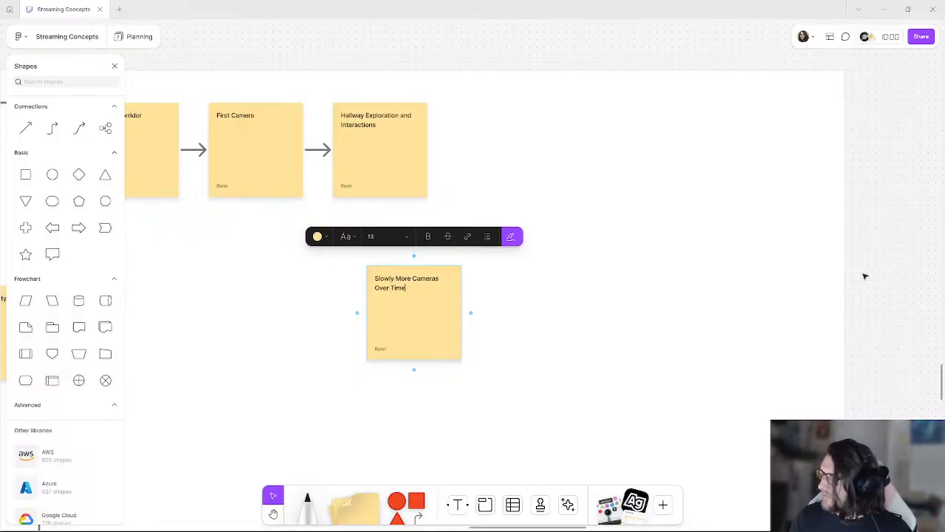
{"action": "left_click", "coordinate": [865, 277]}
- Examine the hallway grid from the entrance door to the lower crossings
{"action": "middle_click_drag", "start_coordinate": [609, 480], "coordinate": [362, 125]}
{"action": "scroll", "coordinate": [431, 322], "scroll_direction": "down", "scroll_amount": 2, "text": "ctrl"}
{"action": "middle_click_drag", "start_coordinate": [437, 313], "coordinate": [468, 259]}
{"action": "scroll", "coordinate": [454, 267], "scroll_direction": "down", "scroll_amount": 2, "text": "ctrl"}
{"action": "scroll", "coordinate": [443, 271], "scroll_direction": "up", "scroll_amount": 1, "text": "ctrl"}
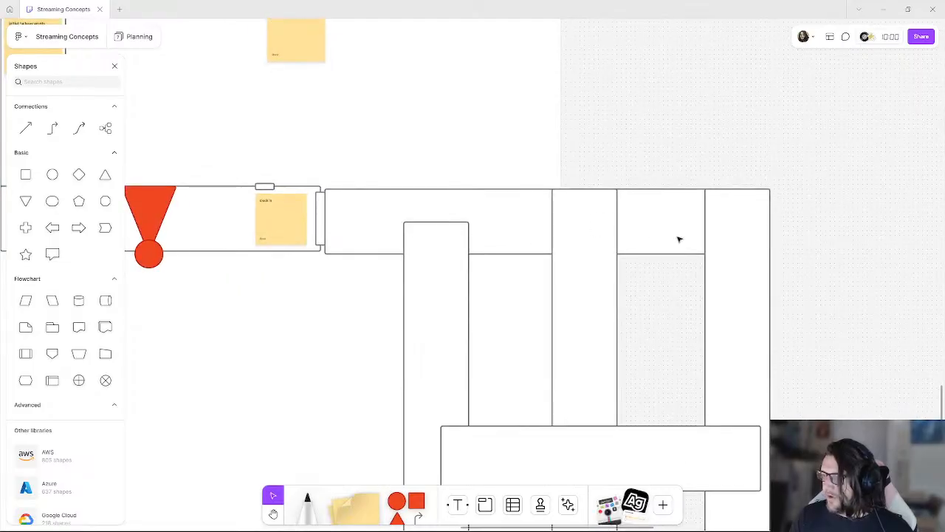
{"action": "middle_click_drag", "start_coordinate": [681, 298], "coordinate": [619, 218]}
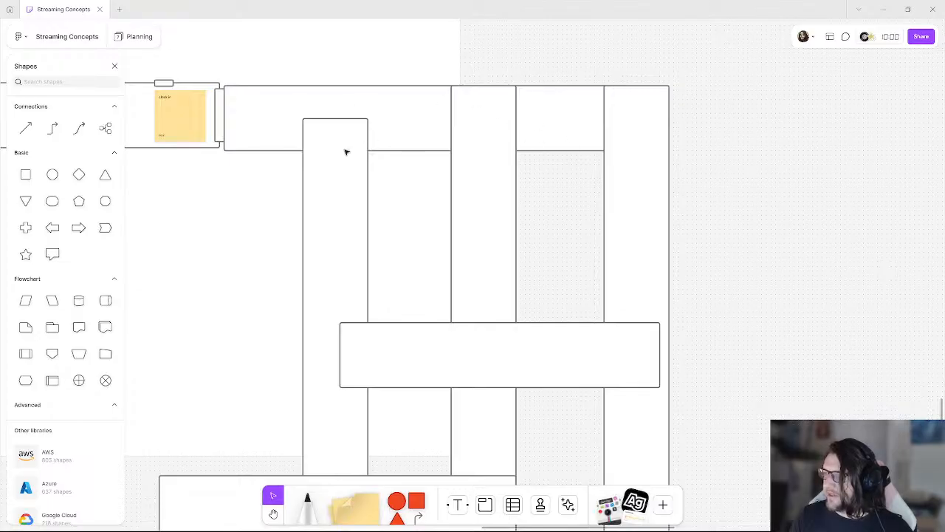
{"action": "middle_click_drag", "start_coordinate": [584, 264], "coordinate": [483, 101]}
{"action": "middle_click_drag", "start_coordinate": [470, 264], "coordinate": [579, 342]}
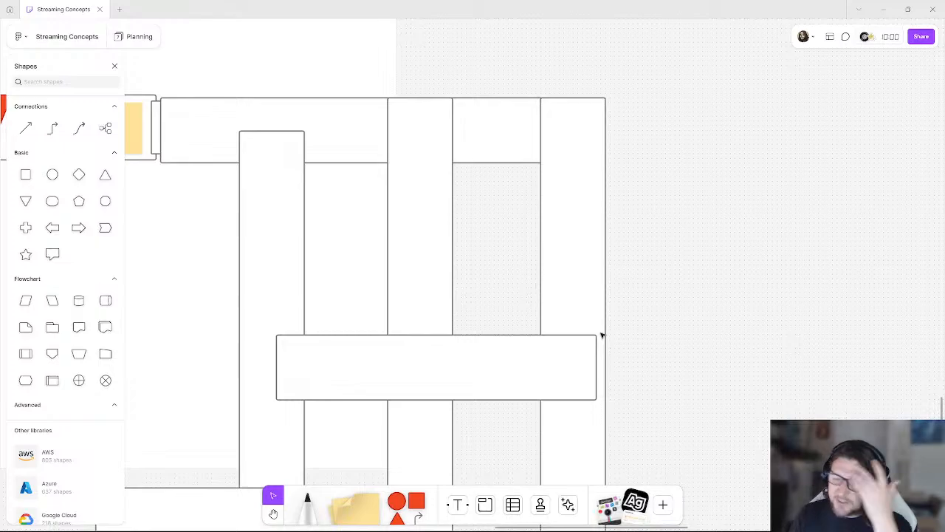
{"action": "middle_click_drag", "start_coordinate": [555, 290], "coordinate": [692, 354]}
{"action": "middle_click_drag", "start_coordinate": [399, 241], "coordinate": [472, 268]}
- Move the whole hallway grid with its bottom camera down until its top hallway lies just below the entrance corridor
{"action": "scroll", "coordinate": [472, 269], "scroll_direction": "down", "scroll_amount": 10, "text": "ctrl"}
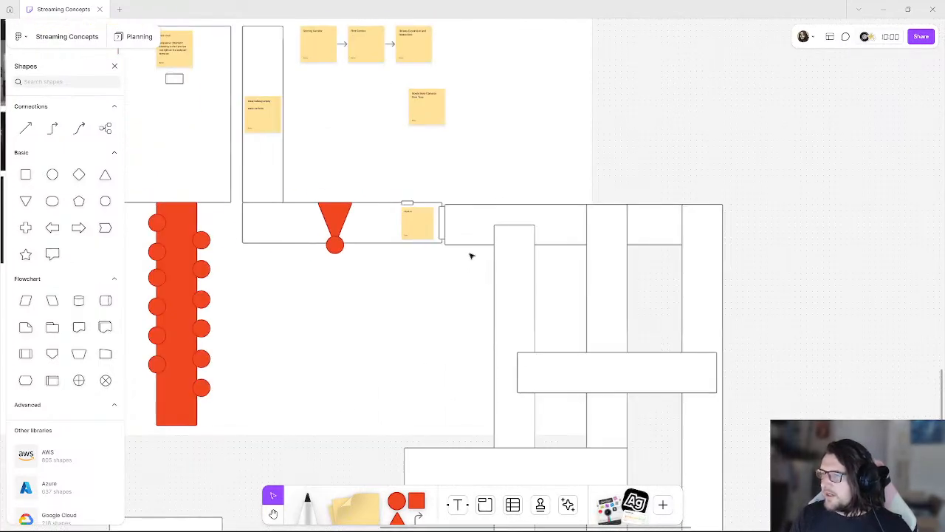
{"action": "scroll", "coordinate": [542, 296], "scroll_direction": "down", "scroll_amount": 3}
{"action": "left_click_drag", "start_coordinate": [635, 446], "coordinate": [450, 148]}
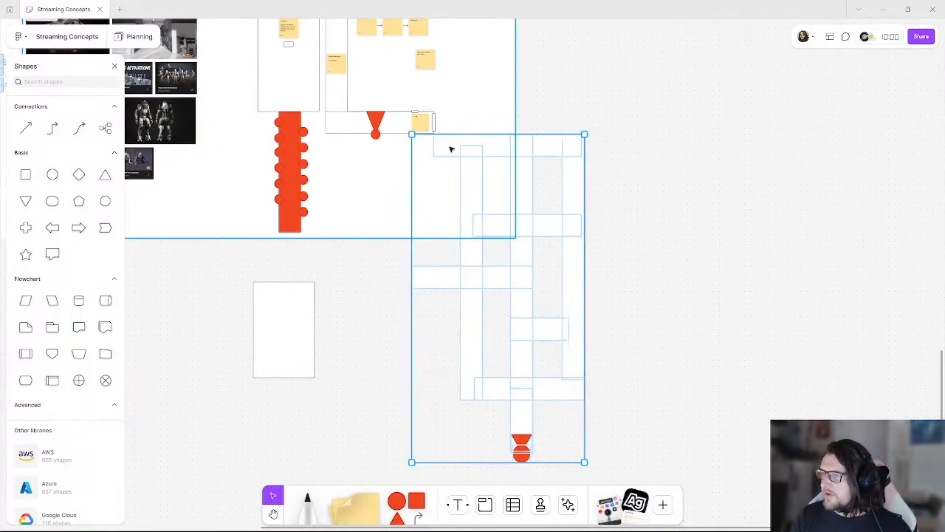
{"action": "left_click", "coordinate": [481, 185]}
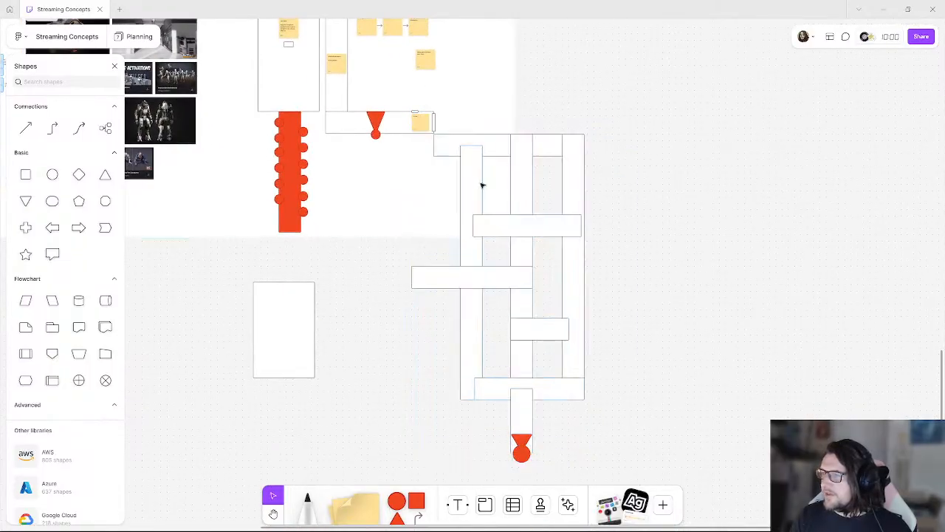
- Copy the short bottom hallway beside the entrance door, shorten it to link down to the top hallway, and align that hallway's left end
{"action": "left_click", "coordinate": [518, 403]}
{"action": "left_click_drag", "start_coordinate": [525, 410], "coordinate": [450, 135], "text": "alt"}
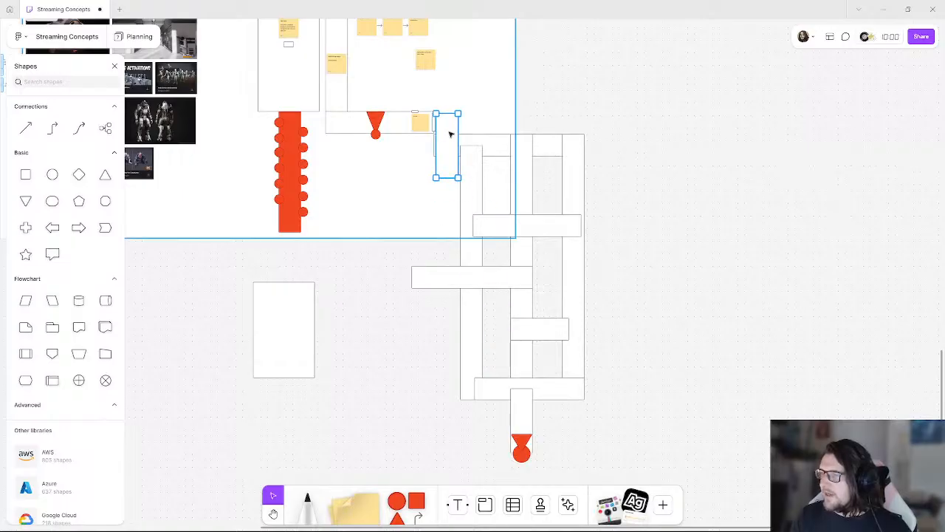
{"action": "scroll", "coordinate": [446, 131], "scroll_direction": "up", "scroll_amount": 4, "text": "ctrl"}
{"action": "left_click_drag", "start_coordinate": [449, 242], "coordinate": [447, 139]}
{"action": "left_click_drag", "start_coordinate": [451, 88], "coordinate": [451, 87]}
{"action": "left_click", "coordinate": [699, 91]}
{"action": "middle_click_drag", "start_coordinate": [498, 107], "coordinate": [456, 172]}
{"action": "left_click_drag", "start_coordinate": [404, 173], "coordinate": [402, 166]}
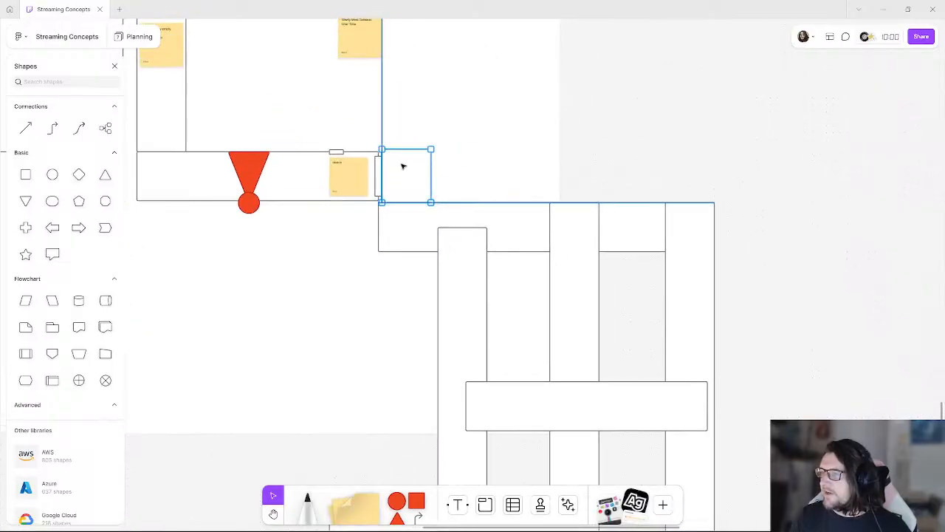
{"action": "left_click", "coordinate": [414, 231]}
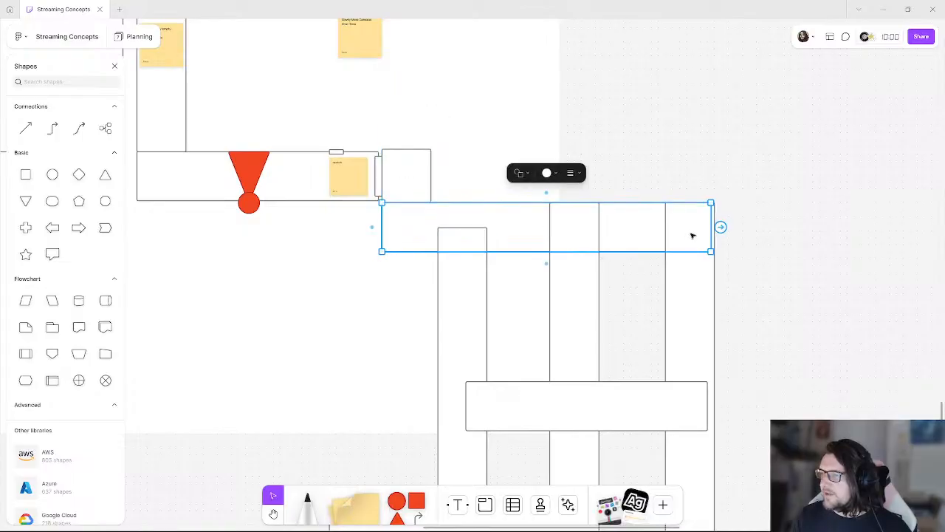
{"action": "left_click", "coordinate": [770, 255]}
- Duplicate the short vertical hallway at the bottom camera and place the copy to the right of the hallway grid
{"action": "middle_click_drag", "start_coordinate": [734, 259], "coordinate": [667, 207]}
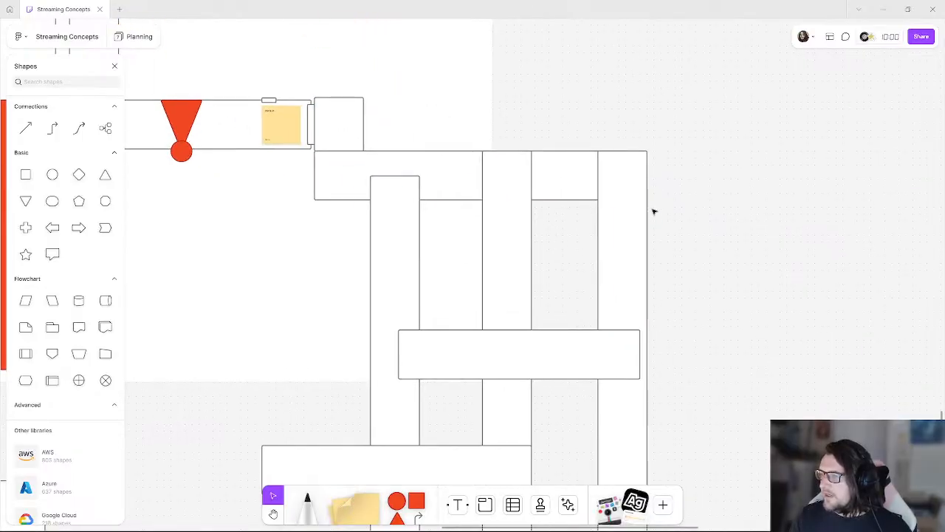
{"action": "middle_click_drag", "start_coordinate": [558, 374], "coordinate": [484, 194]}
{"action": "scroll", "coordinate": [510, 238], "scroll_direction": "down", "scroll_amount": 2, "text": "ctrl"}
{"action": "middle_click_drag", "start_coordinate": [527, 271], "coordinate": [499, 284]}
{"action": "middle_click_drag", "start_coordinate": [389, 382], "coordinate": [386, 303]}
{"action": "left_click", "coordinate": [401, 390]}
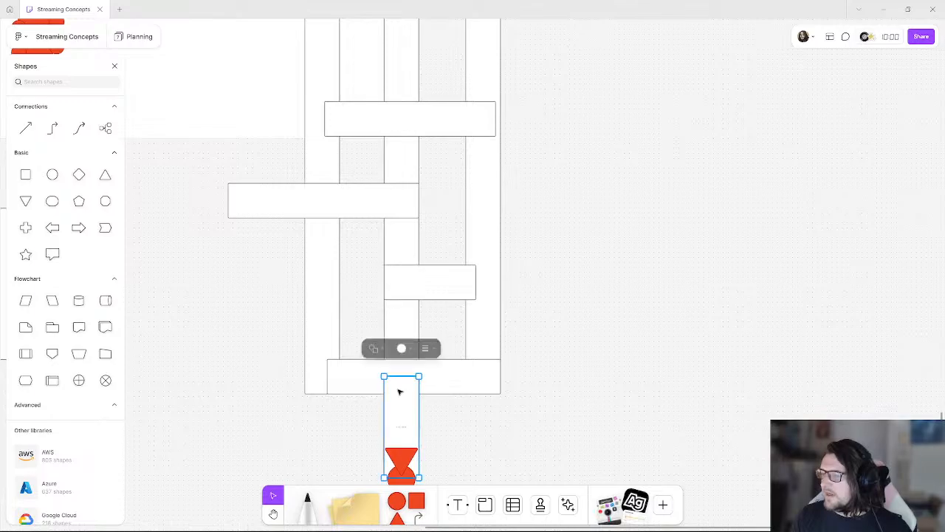
{"action": "left_click_drag", "start_coordinate": [405, 418], "coordinate": [548, 172]}
{"action": "left_click", "coordinate": [488, 185]}
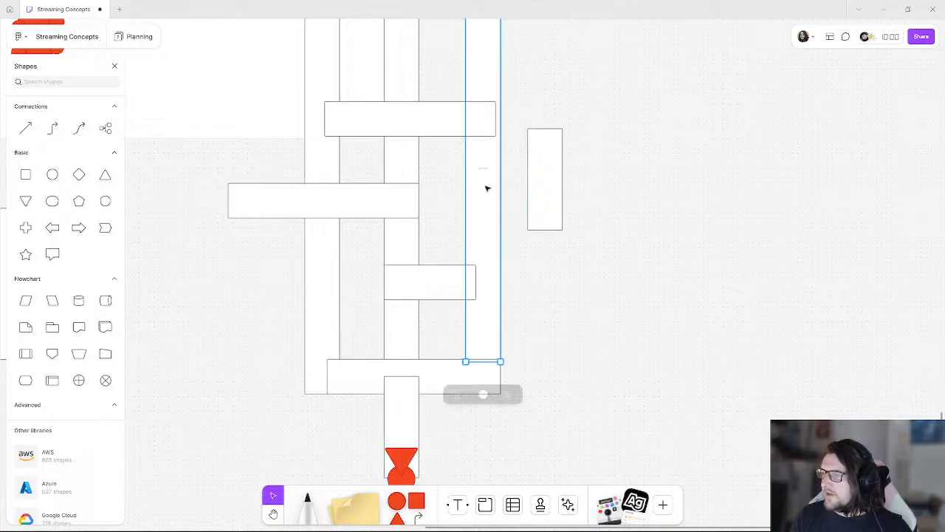
- Move the copied hallway against the middle vertical hallway and shorten the upper horizontal hallway to a connector between the copy and the right hallway
{"action": "scroll", "coordinate": [487, 361], "scroll_direction": "up", "scroll_amount": 4}
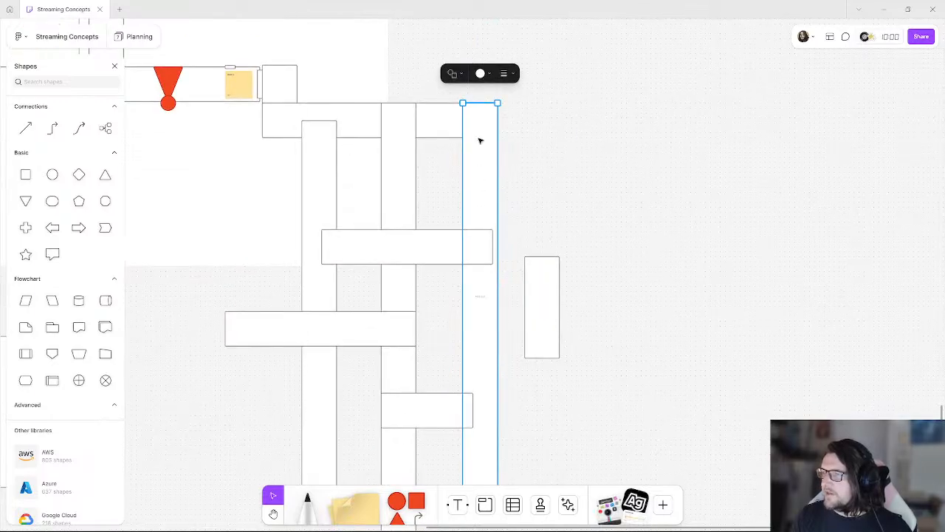
{"action": "scroll", "coordinate": [480, 294], "scroll_direction": "down", "scroll_amount": 3}
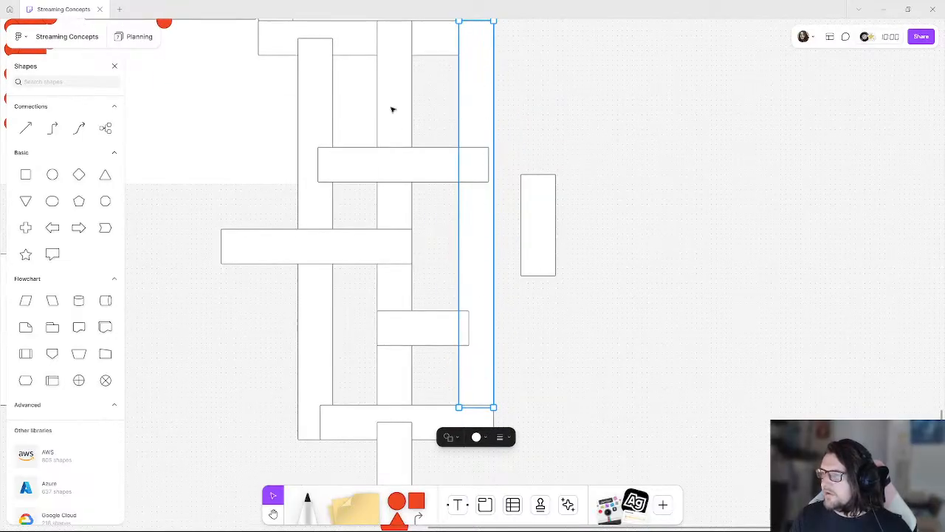
{"action": "scroll", "coordinate": [443, 266], "scroll_direction": "up", "scroll_amount": 3}
{"action": "left_click", "coordinate": [649, 225]}
{"action": "left_click_drag", "start_coordinate": [553, 290], "coordinate": [444, 235]}
{"action": "left_click", "coordinate": [340, 238]}
{"action": "left_click_drag", "start_coordinate": [331, 238], "coordinate": [448, 242]}
- Shorten the middle vertical hallway to its upper section and place a copy below it, leaving a gap between the two
{"action": "left_click", "coordinate": [407, 239]}
{"action": "scroll", "coordinate": [408, 255], "scroll_direction": "down", "scroll_amount": 2}
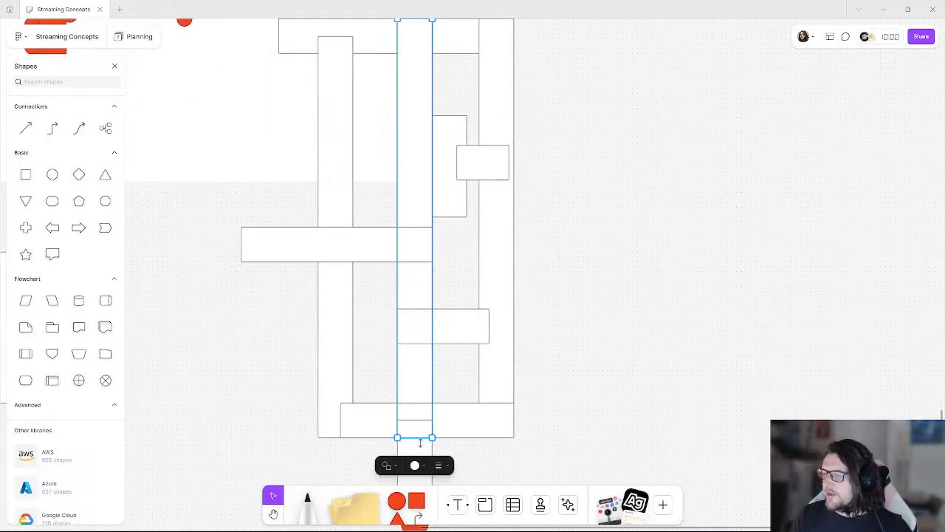
{"action": "left_click_drag", "start_coordinate": [416, 439], "coordinate": [419, 148]}
{"action": "left_click_drag", "start_coordinate": [413, 76], "coordinate": [412, 229], "text": "alt"}
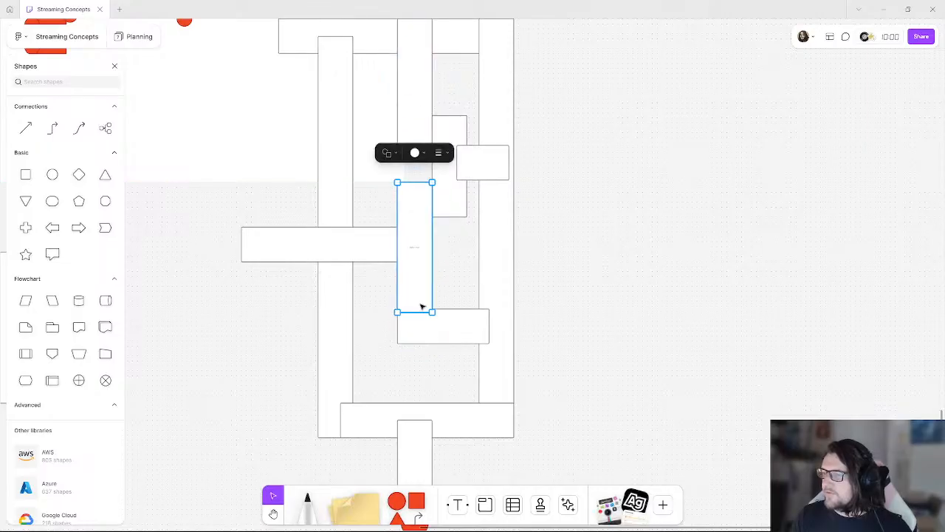
{"action": "left_click", "coordinate": [562, 294]}
- Trim the left end of the upper short connector so it only just meets the offset vertical hallway piece
{"action": "mouse_move", "coordinate": [525, 288]}
{"action": "middle_mouse_down"}
{"action": "mouse_move", "coordinate": [525, 370]}
{"action": "mouse_move", "coordinate": [514, 301]}
{"action": "middle_mouse_up"}
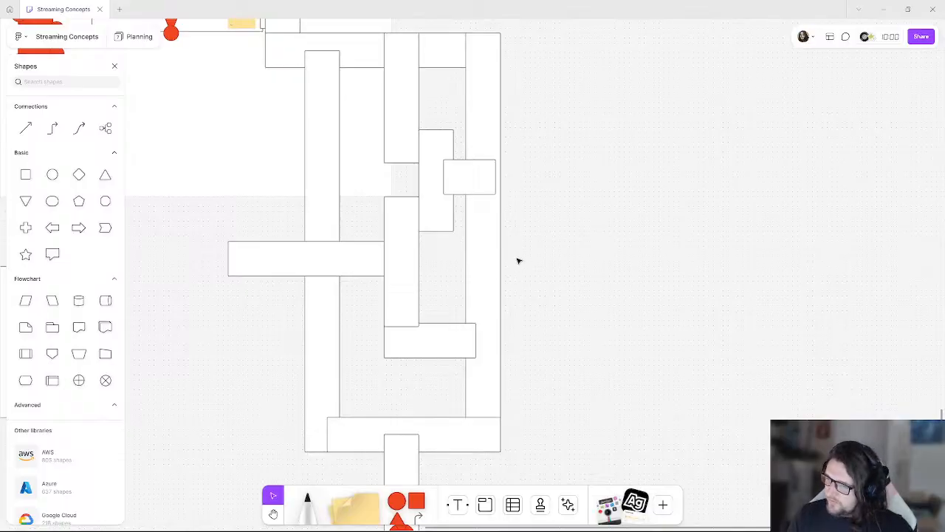
{"action": "middle_click_drag", "start_coordinate": [404, 254], "coordinate": [396, 304]}
{"action": "left_click", "coordinate": [441, 222]}
{"action": "left_click_drag", "start_coordinate": [436, 224], "coordinate": [444, 226]}
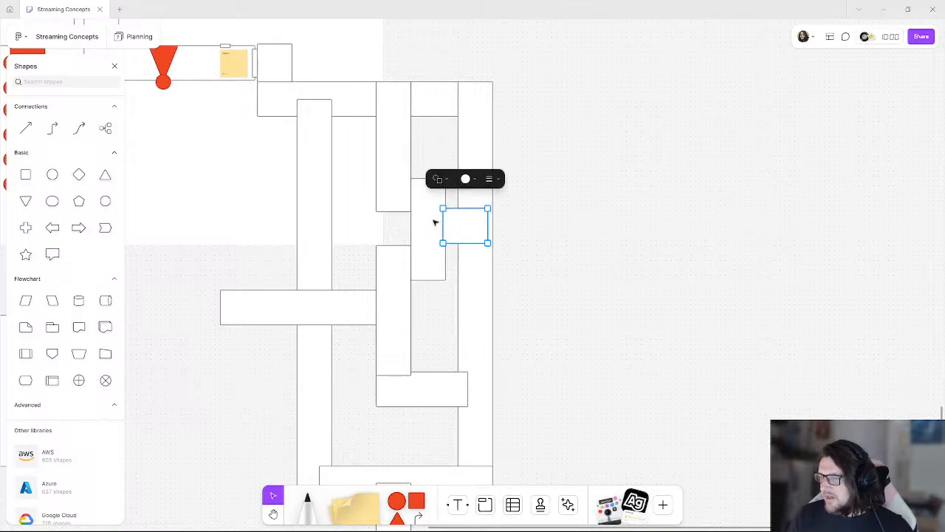
{"action": "left_click", "coordinate": [517, 215]}
- Move the right vertical hallway outward to the connector's end and extend the lower short horizontal hallway to reach it
{"action": "left_click", "coordinate": [480, 175]}
{"action": "mouse_move", "coordinate": [480, 175]}
{"action": "left_mouse_down"}
{"action": "mouse_move", "coordinate": [509, 180]}
{"action": "mouse_move", "coordinate": [499, 179]}
{"action": "left_mouse_up"}
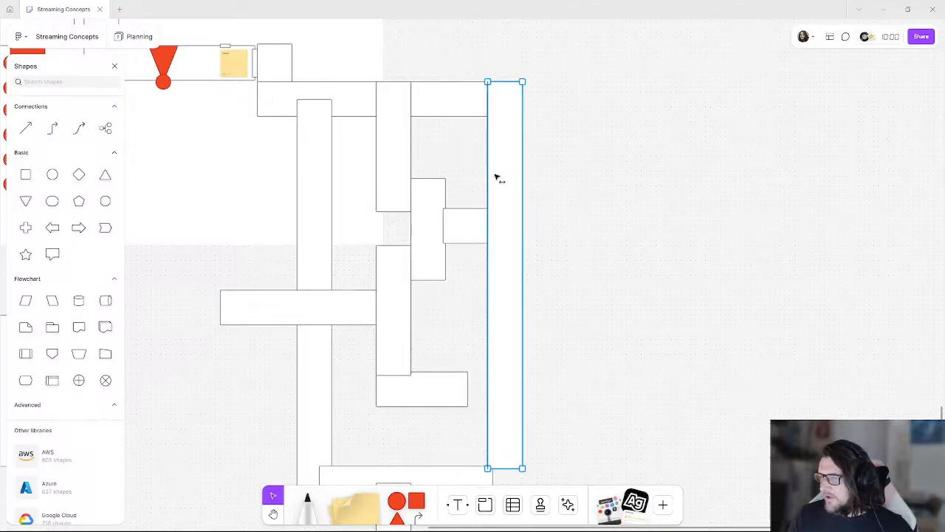
{"action": "left_click", "coordinate": [440, 395]}
{"action": "left_click_drag", "start_coordinate": [468, 390], "coordinate": [488, 391]}
{"action": "left_click", "coordinate": [607, 362]}
- Add a red square on the left horizontal hallway and reshape it into a thin vertical bar across the hallway at the left crossing
{"action": "middle_click_drag", "start_coordinate": [591, 364], "coordinate": [653, 361]}
{"action": "middle_click_drag", "start_coordinate": [340, 287], "coordinate": [445, 266]}
{"action": "scroll", "coordinate": [623, 327], "scroll_direction": "down", "scroll_amount": 2, "text": "ctrl"}
{"action": "scroll", "coordinate": [509, 295], "scroll_direction": "up", "scroll_amount": 1, "text": "ctrl"}
{"action": "left_click_drag", "start_coordinate": [418, 503], "coordinate": [463, 267]}
{"action": "left_click", "coordinate": [471, 267]}
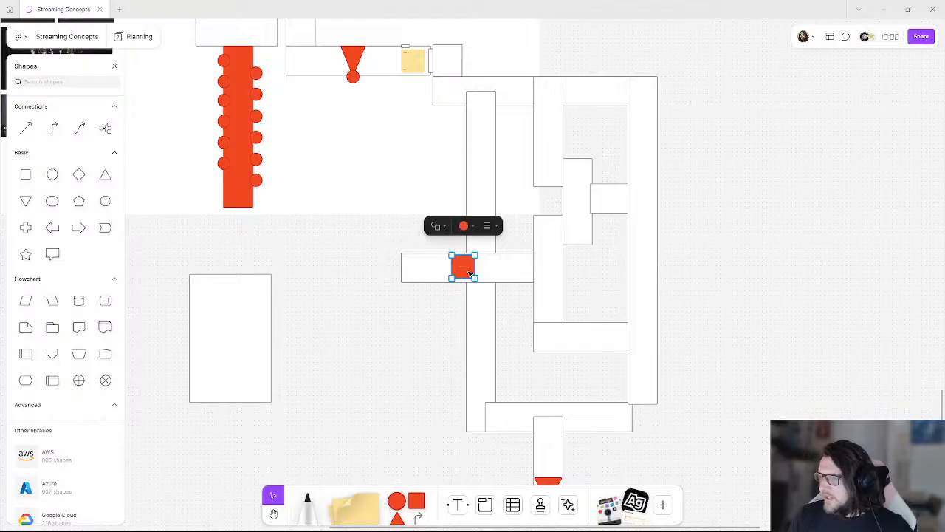
{"action": "scroll", "coordinate": [473, 268], "scroll_direction": "up", "scroll_amount": 3, "text": "ctrl"}
{"action": "left_click_drag", "start_coordinate": [486, 268], "coordinate": [465, 247]}
{"action": "left_click_drag", "start_coordinate": [458, 289], "coordinate": [458, 300]}
{"action": "left_click", "coordinate": [376, 185]}
- Duplicate the three staggered vertical hallway pieces and place the copies at the left end of the left horizontal hallway
{"action": "scroll", "coordinate": [417, 249], "scroll_direction": "down", "scroll_amount": 3, "text": "ctrl"}
{"action": "scroll", "coordinate": [417, 248], "scroll_direction": "down", "scroll_amount": 2, "text": "ctrl"}
{"action": "middle_click_drag", "start_coordinate": [337, 278], "coordinate": [460, 339]}
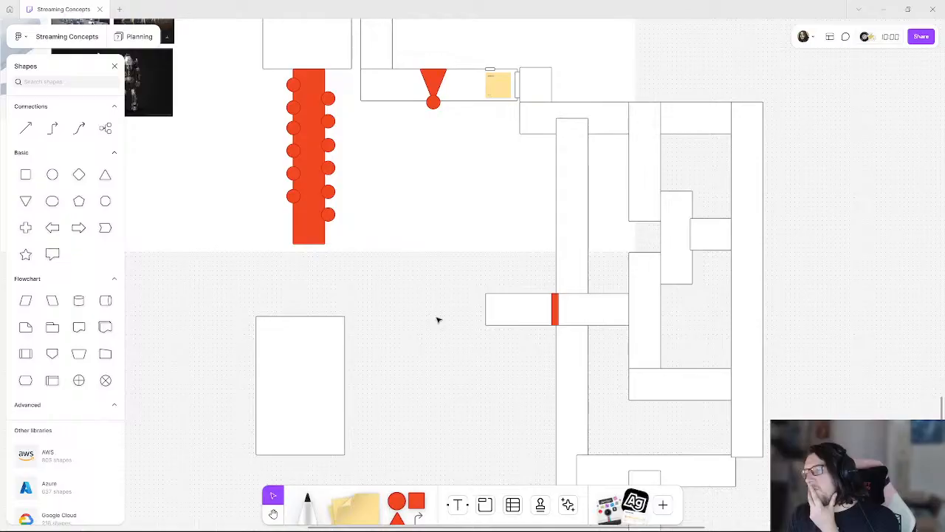
{"action": "left_click", "coordinate": [659, 219]}
{"action": "left_click", "coordinate": [679, 232], "text": "shift"}
{"action": "left_click", "coordinate": [642, 329], "text": "shift"}
{"action": "left_click_drag", "start_coordinate": [672, 269], "coordinate": [476, 367]}
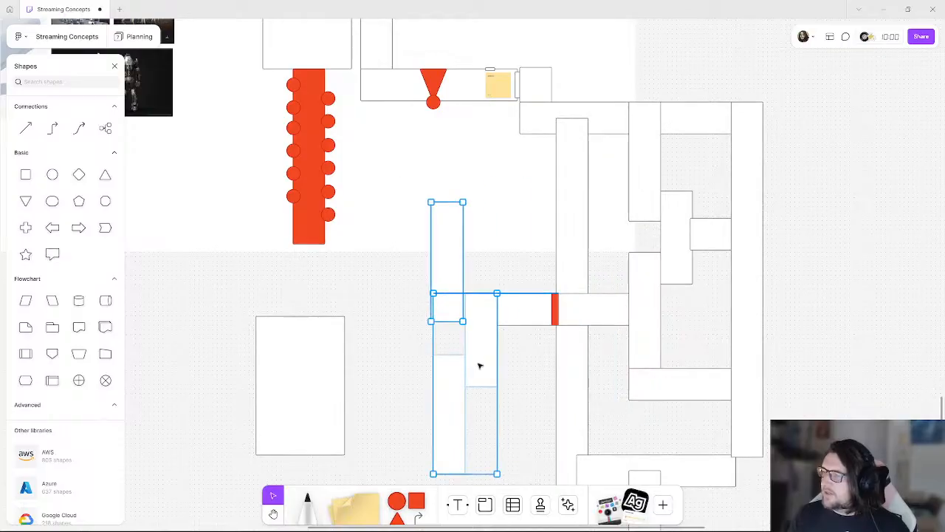
{"action": "left_click_drag", "start_coordinate": [502, 480], "coordinate": [340, 403]}
{"action": "middle_click_drag", "start_coordinate": [514, 417], "coordinate": [494, 389]}
{"action": "left_click", "coordinate": [493, 389]}
- Place the "Slowly More Cameras Over Time" note after "Hallway Exploration and Interactions" in the row and connect the two with an arrow
{"action": "scroll", "coordinate": [395, 393], "scroll_direction": "up", "scroll_amount": 8}
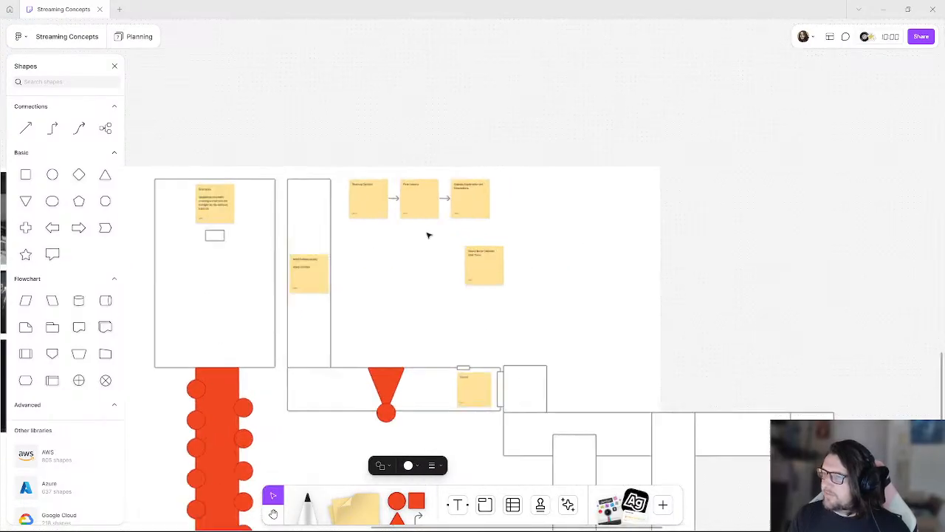
{"action": "scroll", "coordinate": [458, 251], "scroll_direction": "up", "scroll_amount": 6, "text": "ctrl"}
{"action": "left_click_drag", "start_coordinate": [493, 338], "coordinate": [599, 158]}
{"action": "left_click", "coordinate": [517, 175]}
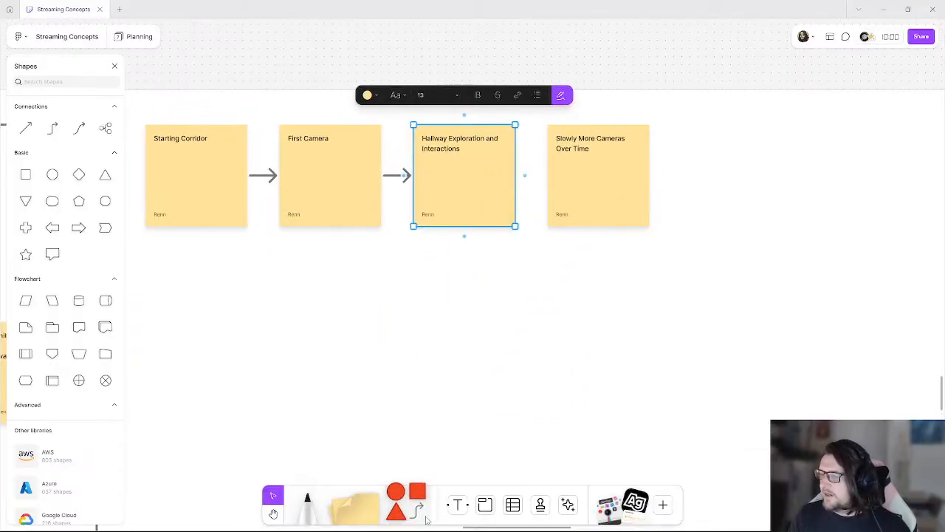
{"action": "key", "text": "x"}
{"action": "left_click_drag", "start_coordinate": [515, 175], "coordinate": [547, 175]}
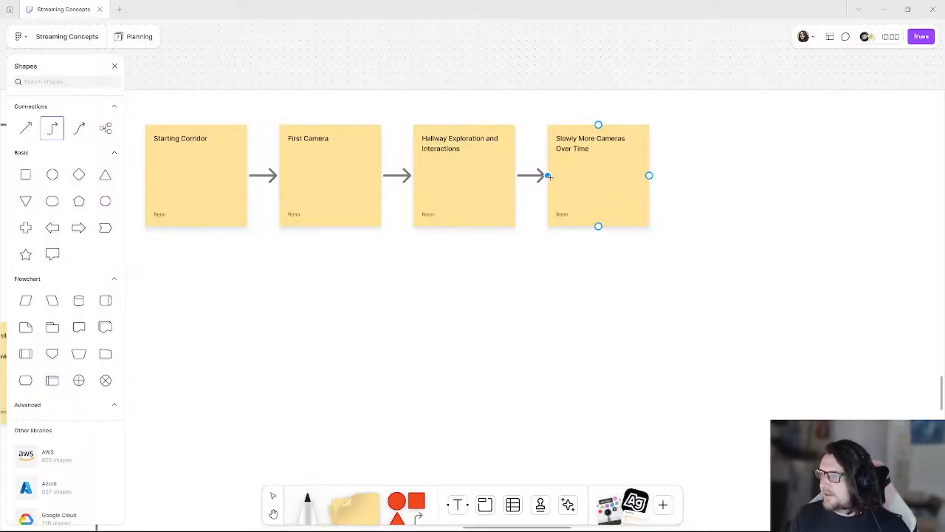
{"action": "middle_click_drag", "start_coordinate": [562, 216], "coordinate": [376, 267]}
{"action": "left_click_drag", "start_coordinate": [412, 275], "coordinate": [479, 83]}
{"action": "right_click", "coordinate": [474, 82]}
{"action": "left_click", "coordinate": [438, 112]}
{"action": "key", "text": "ctrl+z"}
{"action": "key", "text": "ctrl+z"}
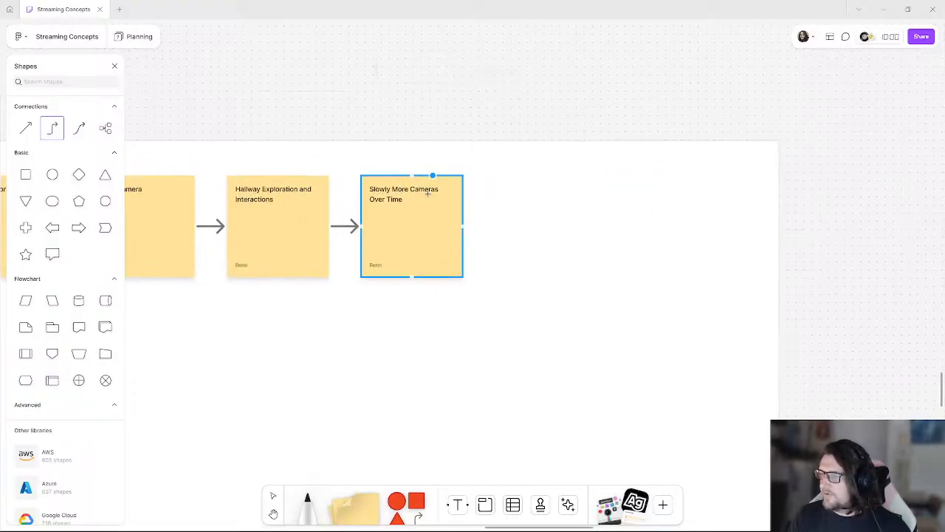
- Draw a short arrow out of the "Slowly More Cameras Over Time" note and place a blank sticky note after it
{"action": "left_click_drag", "start_coordinate": [463, 225], "coordinate": [489, 226]}
{"action": "key", "text": "s"}
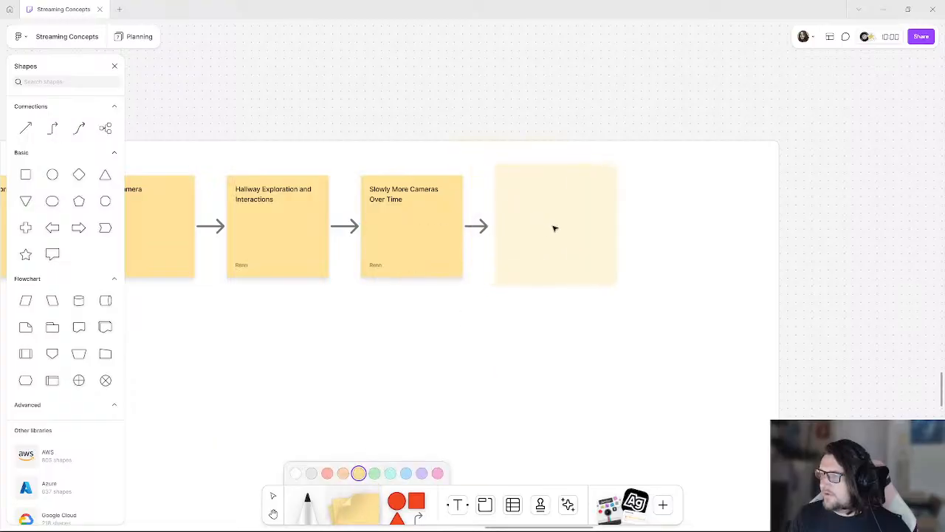
{"action": "left_click", "coordinate": [548, 226]}
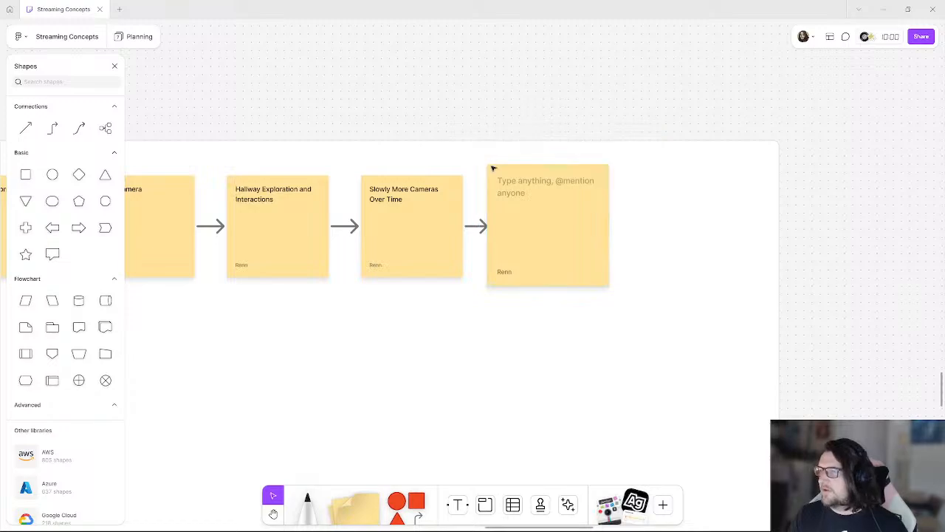
{"action": "left_click", "coordinate": [433, 211]}
{"action": "left_click_drag", "start_coordinate": [456, 215], "coordinate": [549, 199], "text": "alt"}
{"action": "left_click", "coordinate": [475, 227]}
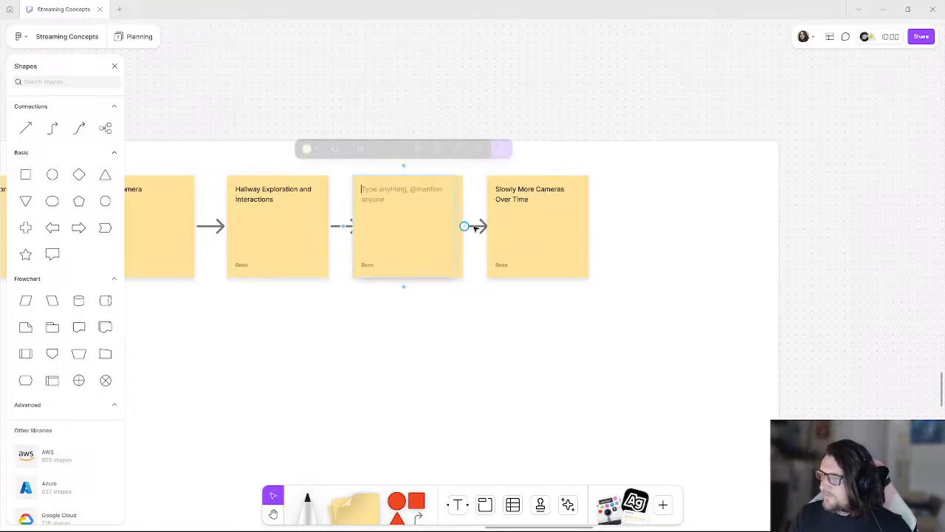
{"action": "left_click", "coordinate": [497, 118]}
{"action": "left_click", "coordinate": [438, 219]}
{"action": "key", "text": "Delete"}
{"action": "left_click", "coordinate": [523, 215]}
{"action": "key", "text": "Delete"}
{"action": "left_click", "coordinate": [446, 222]}
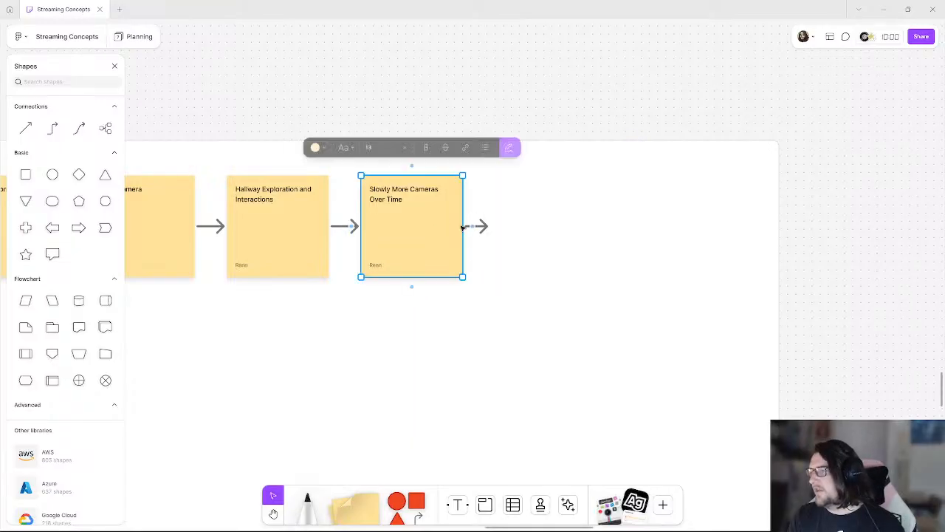
- Lengthen the loose arrow slightly and add a sticky note at its end reading "Drone camera chase section of the game"
{"action": "left_click", "coordinate": [479, 226]}
{"action": "left_click", "coordinate": [487, 228]}
{"action": "left_click_drag", "start_coordinate": [489, 228], "coordinate": [498, 226]}
{"action": "left_click", "coordinate": [492, 88]}
{"action": "double_click", "coordinate": [550, 218]}
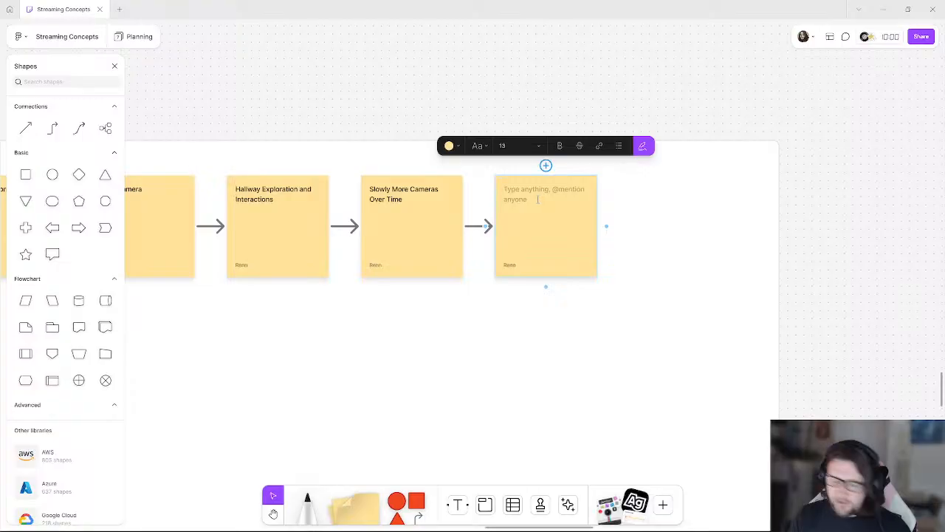
{"action": "type", "text": "Drone camera"}
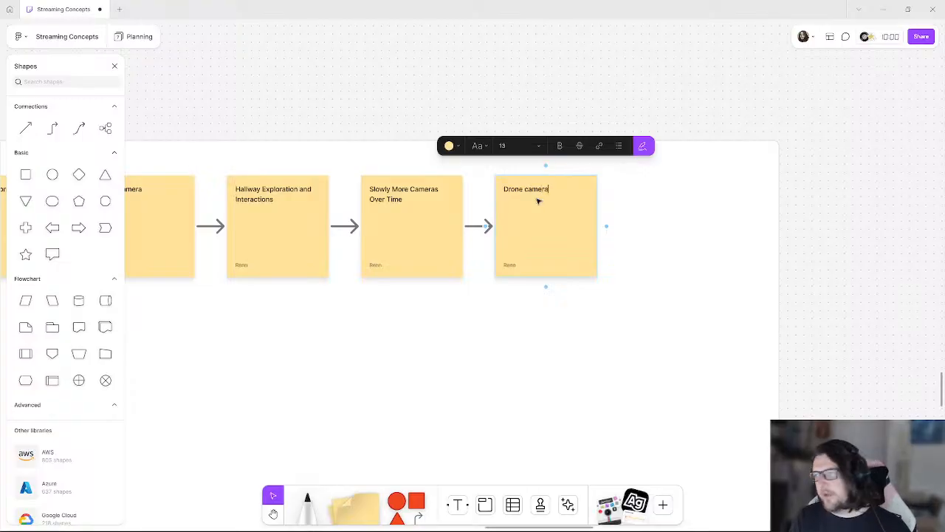
{"action": "type", "text": " chase section of the game"}
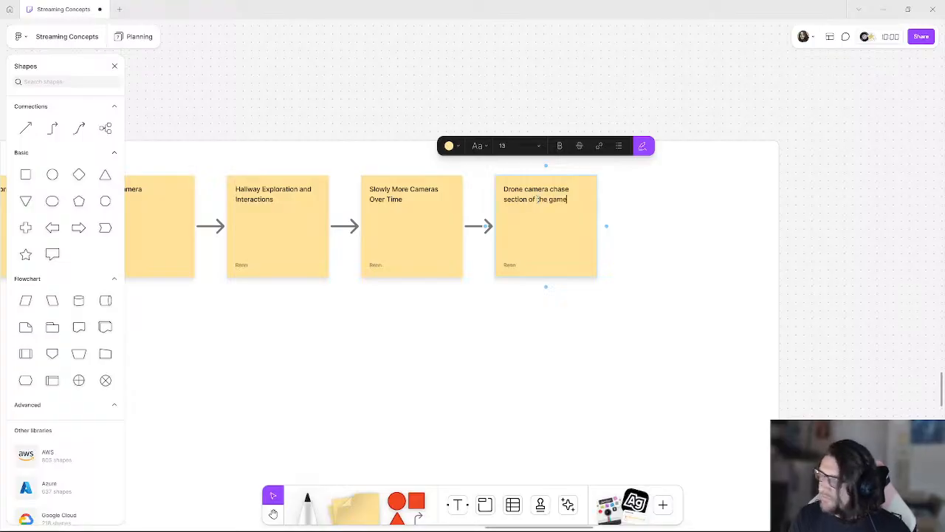
{"action": "left_click", "coordinate": [509, 84]}
- Add a "Run to Desk" sticky note after "Drone camera chase section of the game" and connect the two with an arrow
{"action": "middle_click_drag", "start_coordinate": [542, 156], "coordinate": [416, 112]}
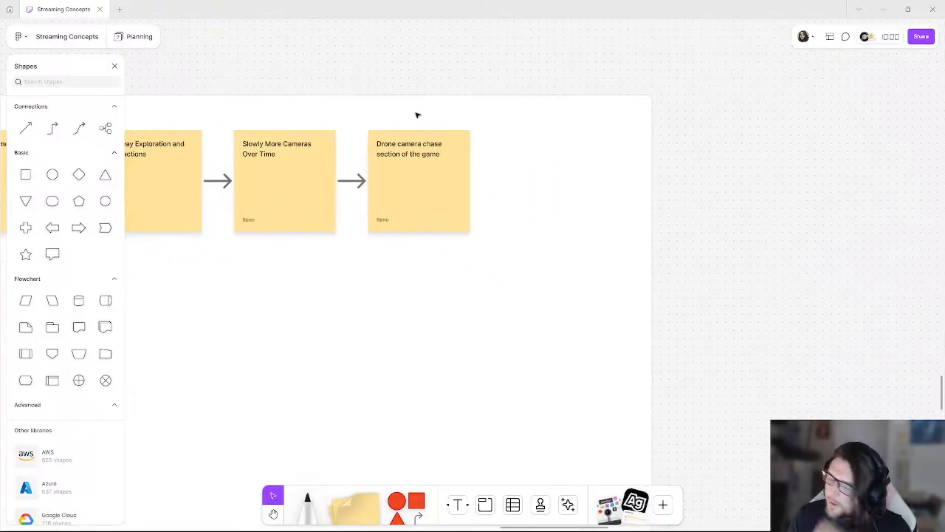
{"action": "left_click", "coordinate": [433, 181]}
{"action": "left_click", "coordinate": [479, 181]}
{"action": "type", "text": "Run to Desk"}
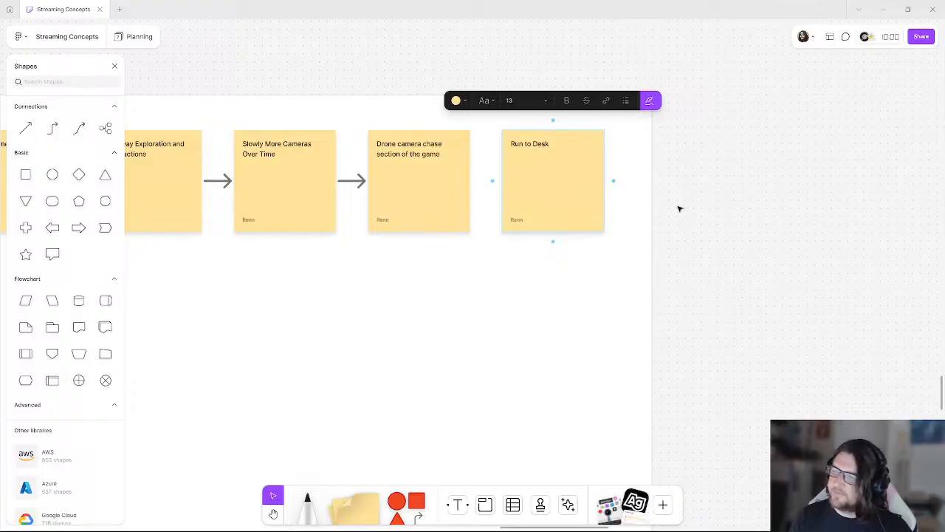
{"action": "left_click", "coordinate": [740, 201]}
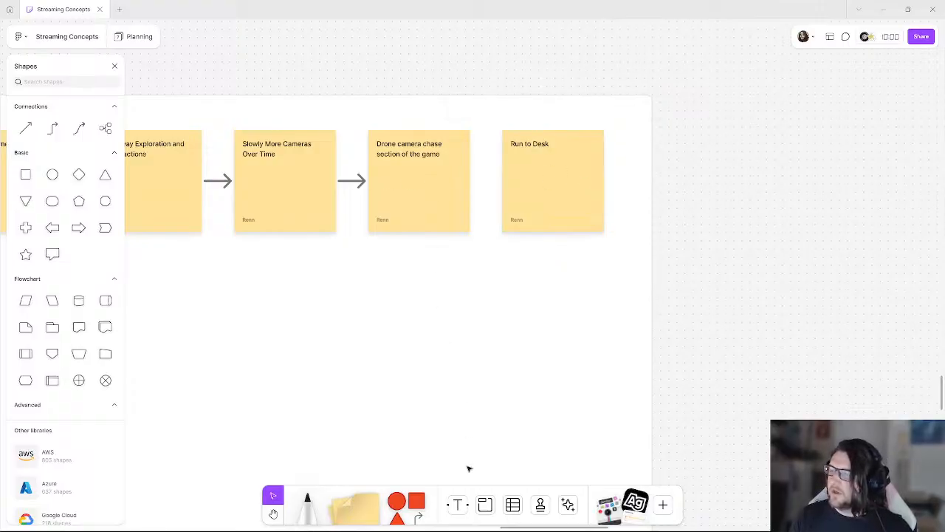
{"action": "left_click", "coordinate": [418, 513]}
{"action": "left_click_drag", "start_coordinate": [471, 182], "coordinate": [497, 181]}
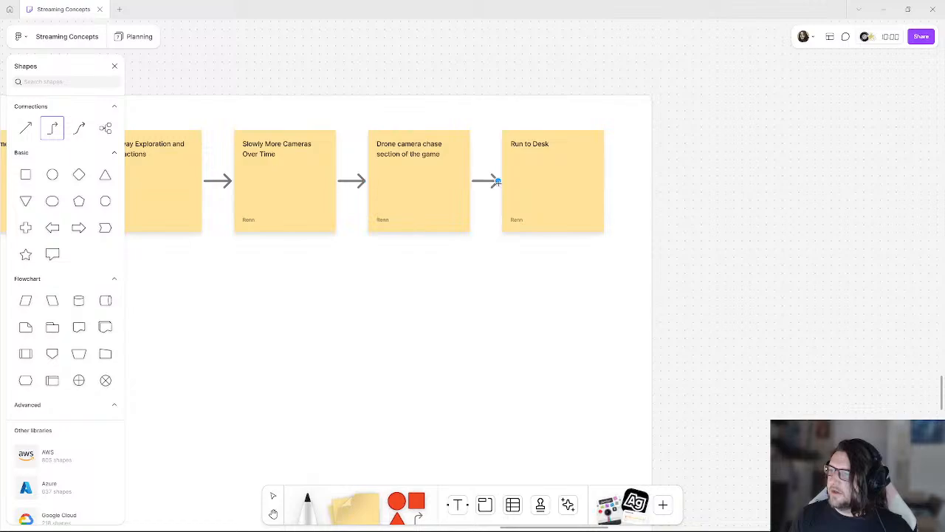
{"action": "left_click", "coordinate": [738, 196]}
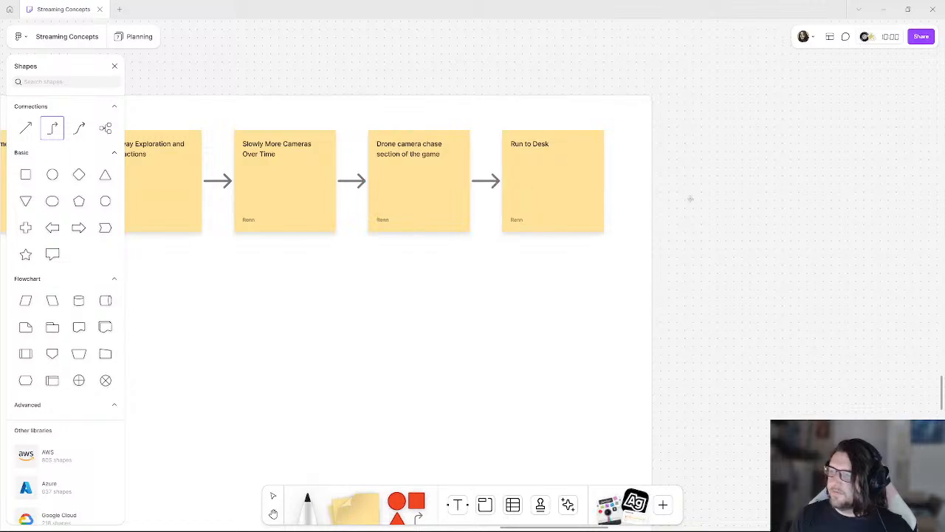
{"action": "key", "text": "Escape"}
- Review the whole note sequence against the level layout, including the red corridor lined with circles
{"action": "scroll", "coordinate": [496, 235], "scroll_direction": "down", "scroll_amount": 4, "text": "ctrl"}
{"action": "middle_click_drag", "start_coordinate": [325, 228], "coordinate": [447, 245]}
{"action": "scroll", "coordinate": [550, 245], "scroll_direction": "up", "scroll_amount": 3, "text": "ctrl"}
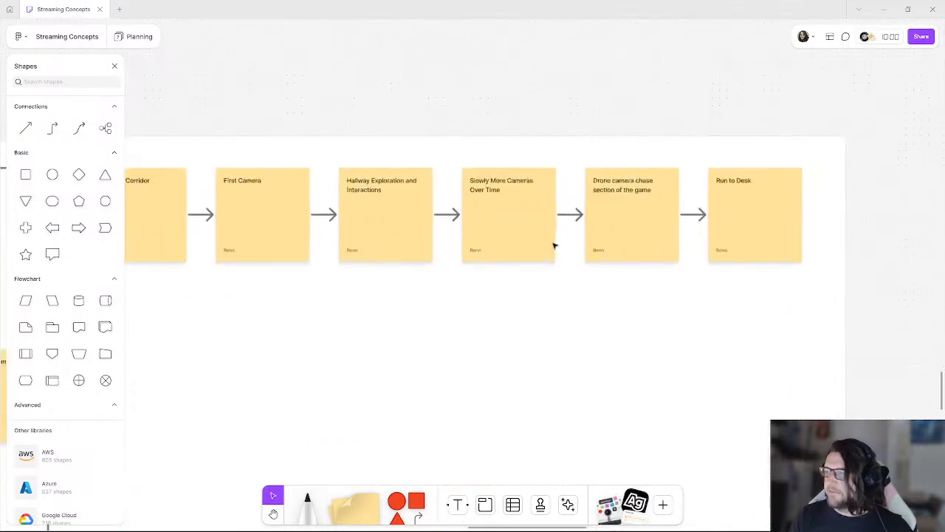
{"action": "middle_click_drag", "start_coordinate": [384, 203], "coordinate": [474, 225]}
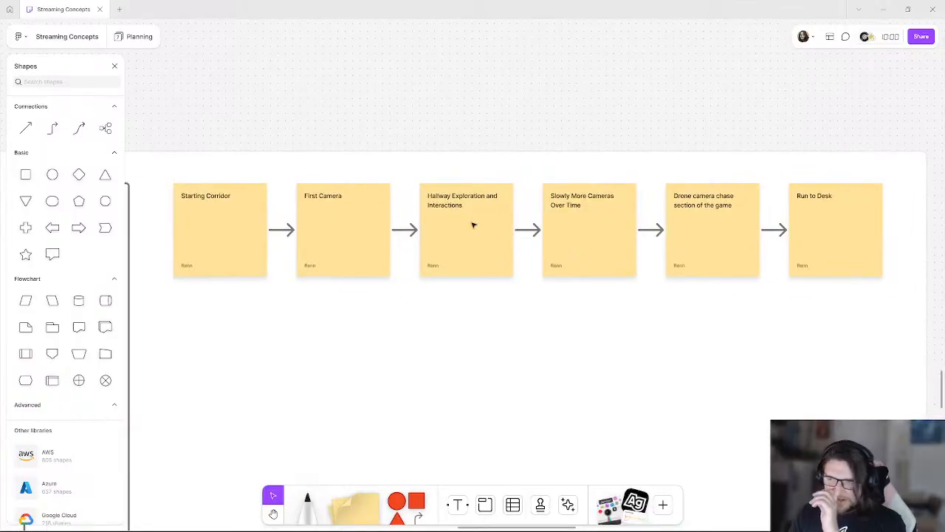
{"action": "middle_click_drag", "start_coordinate": [480, 253], "coordinate": [439, 131]}
{"action": "scroll", "coordinate": [468, 213], "scroll_direction": "down", "scroll_amount": 5, "text": "ctrl"}
{"action": "middle_click_drag", "start_coordinate": [533, 370], "coordinate": [461, 218]}
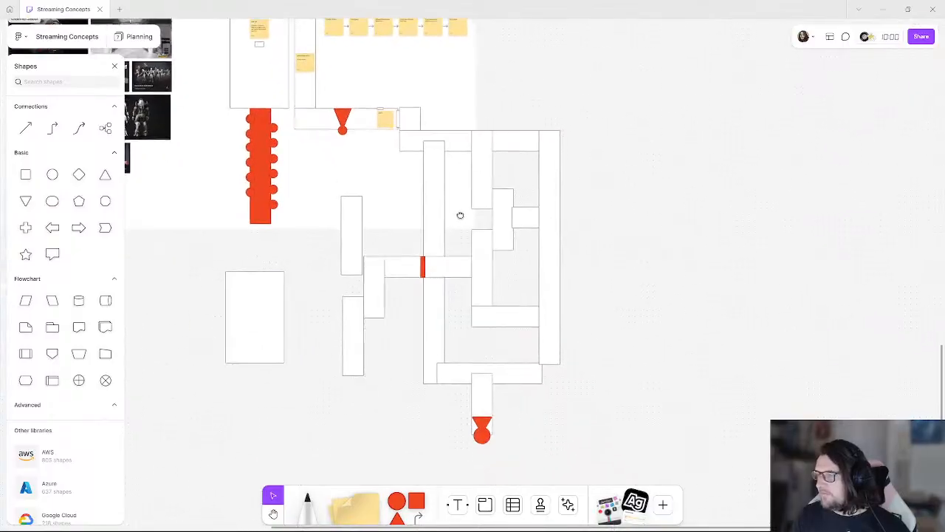
{"action": "scroll", "coordinate": [463, 232], "scroll_direction": "up", "scroll_amount": 3, "text": "ctrl"}
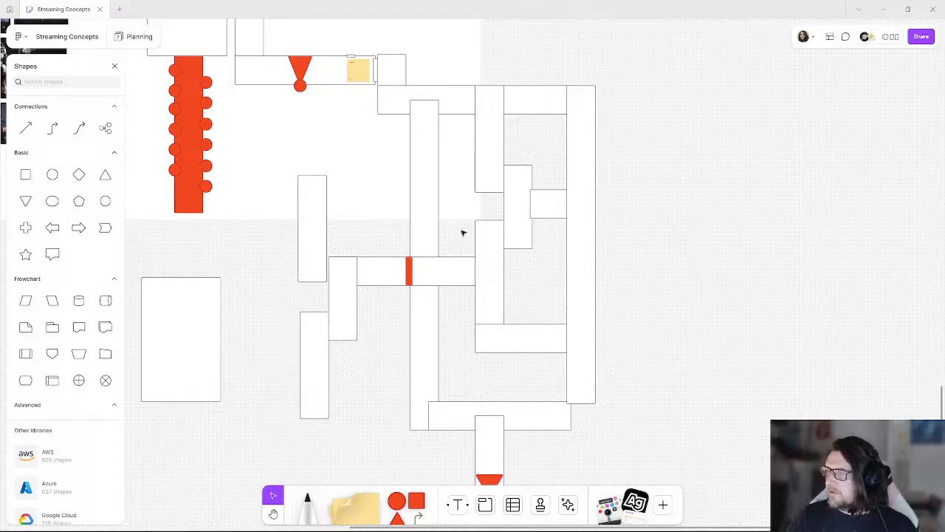
{"action": "left_click_drag", "start_coordinate": [220, 205], "coordinate": [211, 94]}
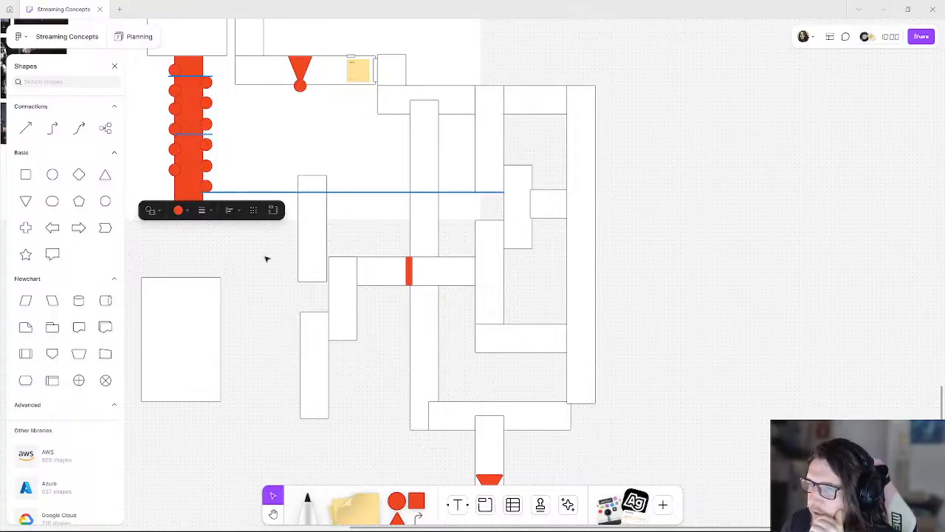
{"action": "scroll", "coordinate": [164, 142], "scroll_direction": "up", "scroll_amount": 5, "text": "ctrl"}
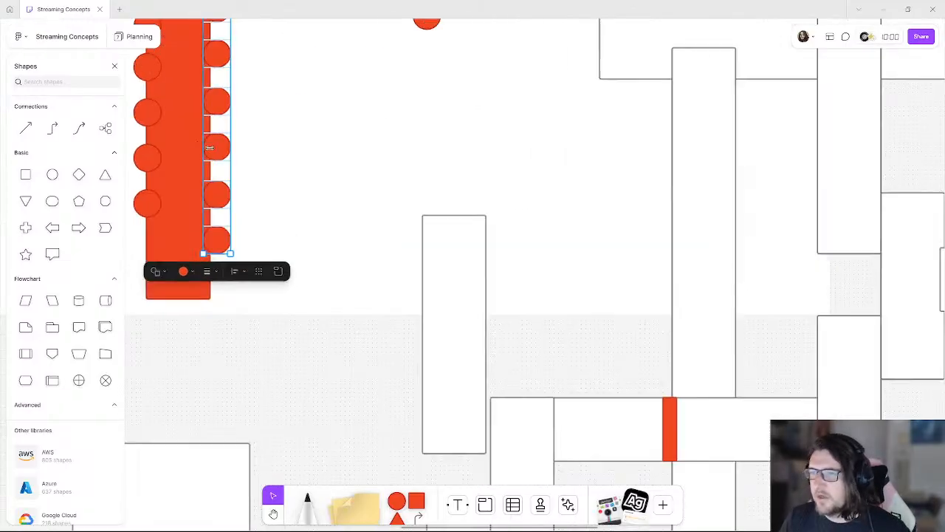
{"action": "scroll", "coordinate": [276, 168], "scroll_direction": "down", "scroll_amount": 5, "text": "ctrl"}
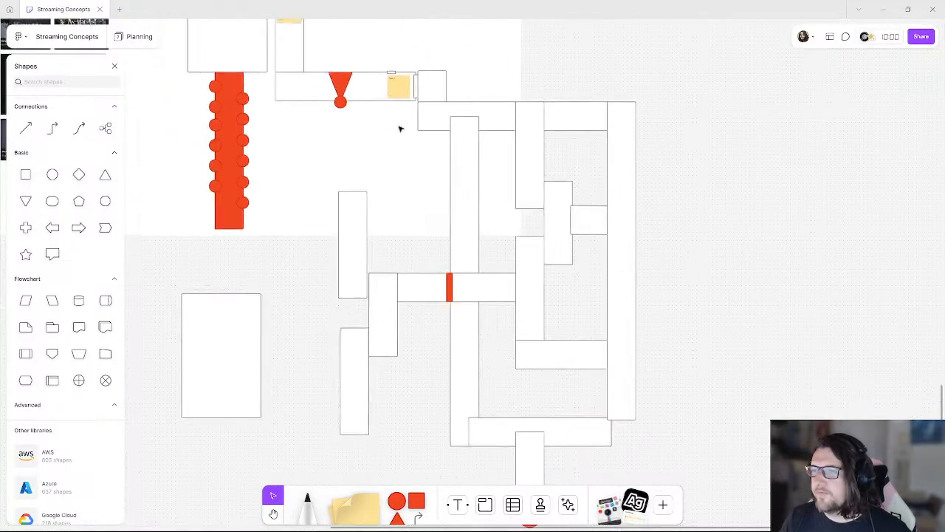
- Extend the "Run to Desk" note's text with "past the hallway of" and name what fills that hallway
{"action": "middle_click_drag", "start_coordinate": [450, 70], "coordinate": [224, 239]}
{"action": "scroll", "coordinate": [248, 137], "scroll_direction": "up", "scroll_amount": 6, "text": "ctrl"}
{"action": "left_click", "coordinate": [399, 93]}
{"action": "left_click", "coordinate": [405, 96]}
{"action": "key", "text": "Return"}
{"action": "key", "text": "Return"}
{"action": "type", "text": "enco"}
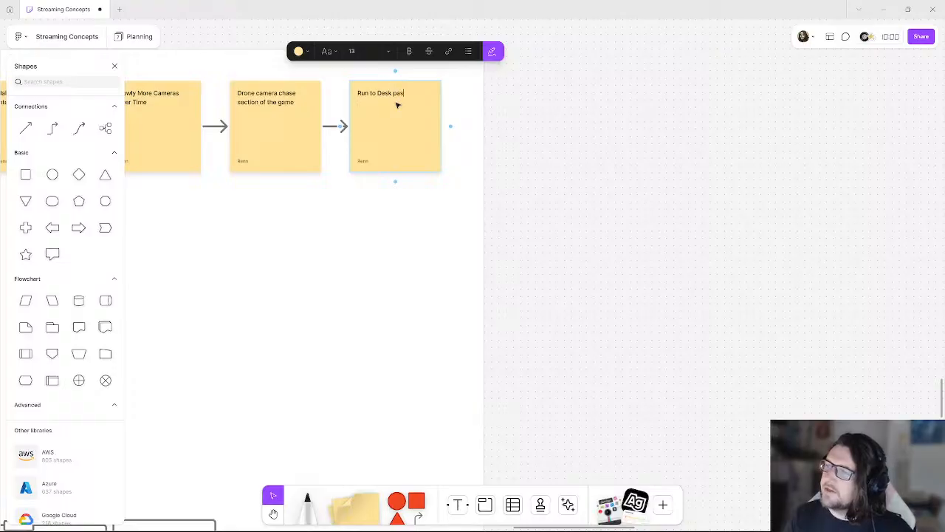
{"action": "type", "text": "hallway of"}
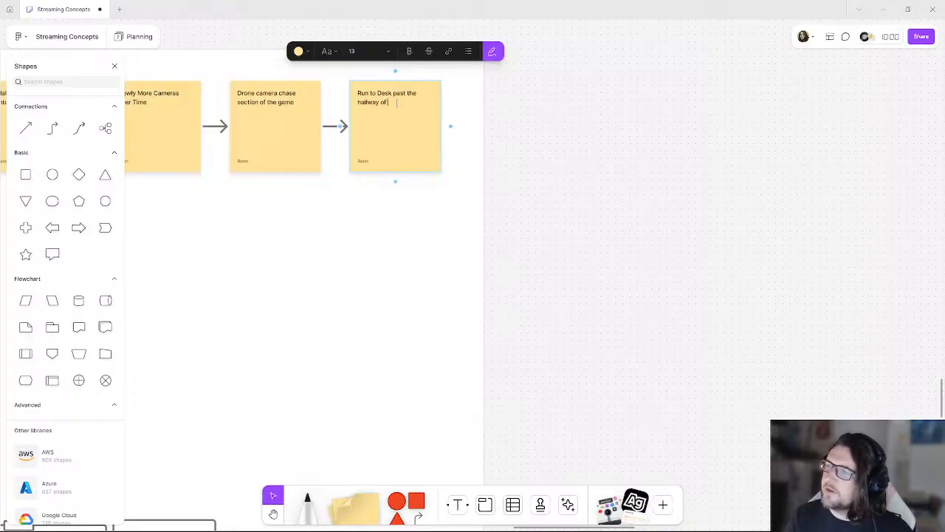
{"action": "left_click", "coordinate": [541, 178]}
- Align the upper-left vertical hallway piece flush against the middle one of the three staggered pieces
{"action": "scroll", "coordinate": [487, 201], "scroll_direction": "down", "scroll_amount": 3, "text": "ctrl"}
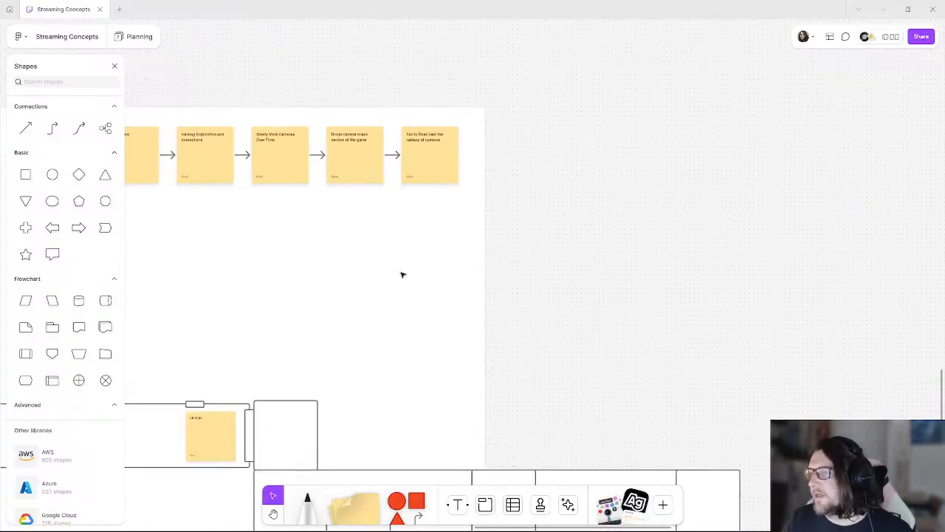
{"action": "middle_click_drag", "start_coordinate": [365, 289], "coordinate": [498, 86]}
{"action": "scroll", "coordinate": [490, 132], "scroll_direction": "down", "scroll_amount": 2, "text": "ctrl"}
{"action": "middle_click_drag", "start_coordinate": [490, 124], "coordinate": [468, 103]}
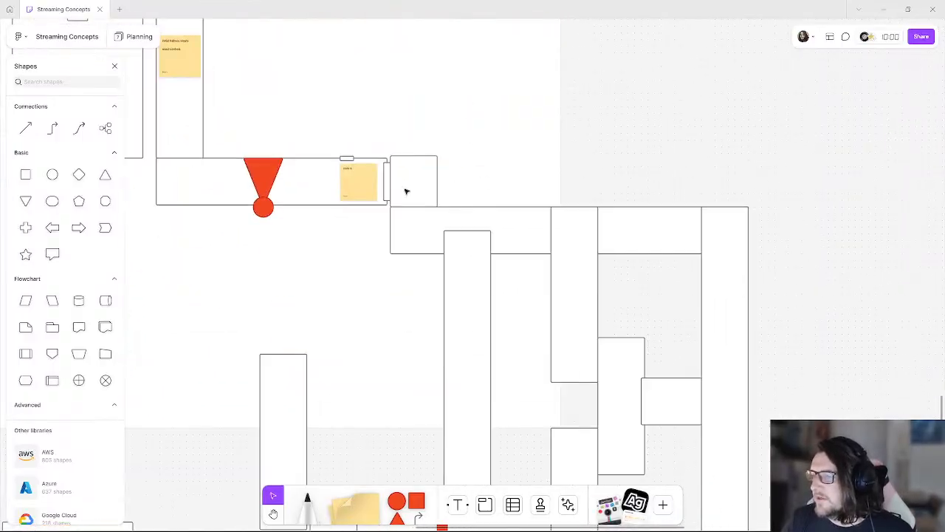
{"action": "middle_click_drag", "start_coordinate": [308, 288], "coordinate": [477, 291]}
{"action": "scroll", "coordinate": [519, 309], "scroll_direction": "down", "scroll_amount": 1, "text": "ctrl"}
{"action": "scroll", "coordinate": [602, 369], "scroll_direction": "down", "scroll_amount": 1, "text": "ctrl"}
{"action": "middle_click_drag", "start_coordinate": [570, 357], "coordinate": [494, 188]}
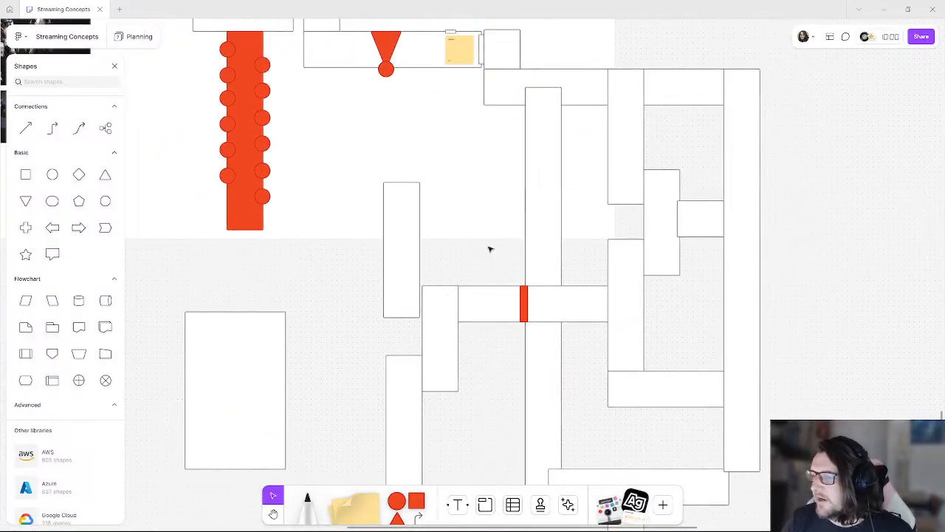
{"action": "middle_click_drag", "start_coordinate": [484, 295], "coordinate": [474, 231]}
{"action": "left_click", "coordinate": [397, 220]}
{"action": "left_click_drag", "start_coordinate": [398, 221], "coordinate": [401, 229]}
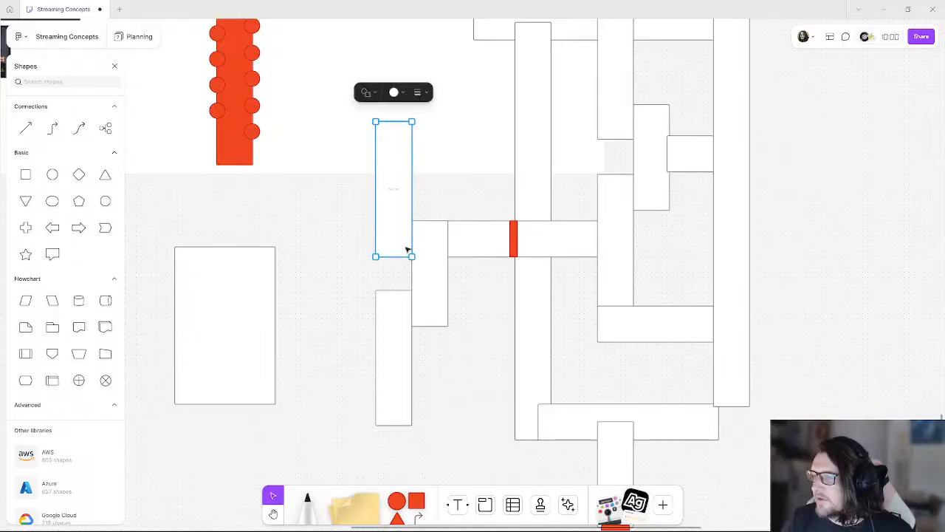
- Rotate the three staggered hallway pieces together by 90° so they run horizontally, and place them beside the large room
{"action": "left_click", "coordinate": [433, 285], "text": "shift"}
{"action": "left_click", "coordinate": [393, 355], "text": "shift"}
{"action": "left_click_drag", "start_coordinate": [449, 427], "coordinate": [241, 319]}
{"action": "left_click_drag", "start_coordinate": [259, 270], "coordinate": [302, 272]}
{"action": "left_click_drag", "start_coordinate": [464, 289], "coordinate": [397, 329]}
- Shift the left horizontal hallway across the vertical one so it starts at the red bar, and send it to the back
{"action": "left_click", "coordinate": [467, 244]}
{"action": "left_click_drag", "start_coordinate": [437, 240], "coordinate": [510, 241]}
{"action": "left_click", "coordinate": [475, 263]}
{"action": "left_click", "coordinate": [531, 251]}
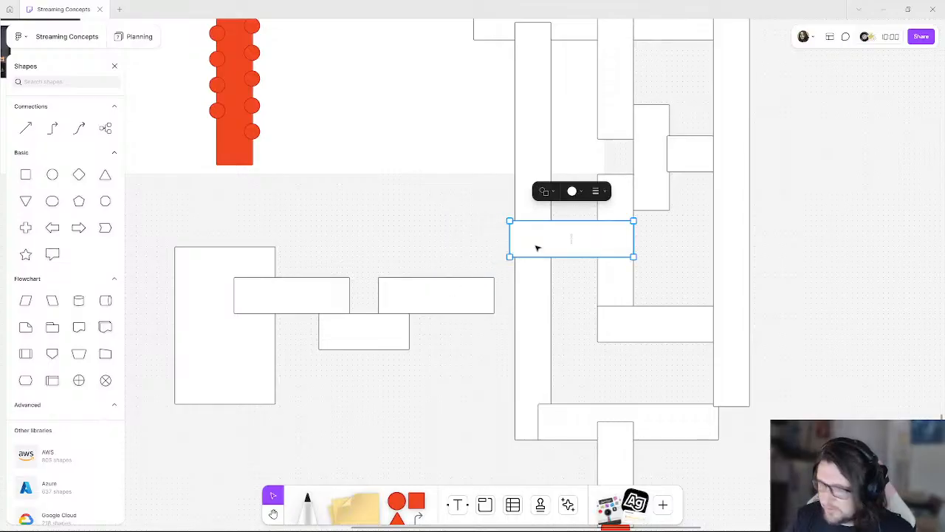
{"action": "key", "text": "["}
- Move the three staggered horizontal pieces up so their long right end meets the red bar
{"action": "left_click", "coordinate": [458, 238]}
{"action": "left_click", "coordinate": [416, 293]}
{"action": "left_click_drag", "start_coordinate": [416, 293], "coordinate": [466, 243]}
{"action": "left_click", "coordinate": [478, 333]}
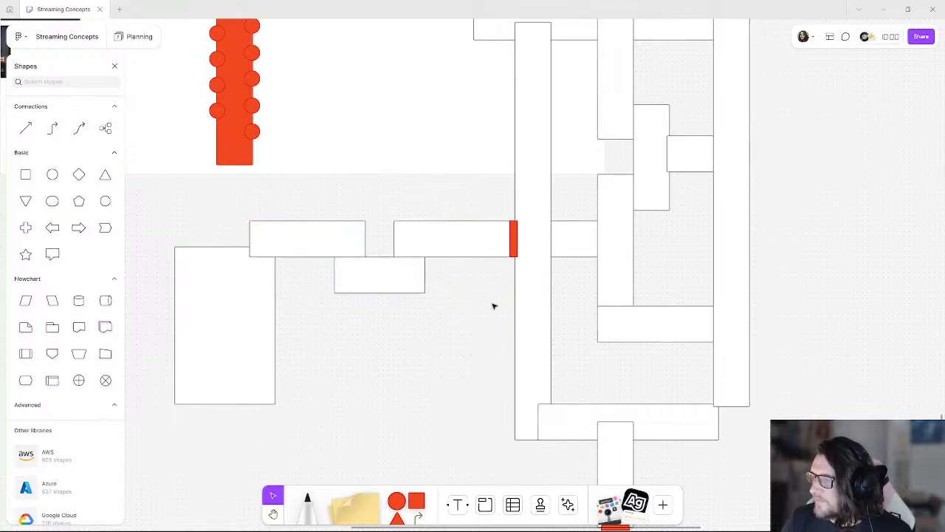
- Duplicate the short middle hallway piece diagonally down toward the large room and shorten the original from its left end
{"action": "left_click", "coordinate": [384, 276]}
{"action": "left_click_drag", "start_coordinate": [409, 274], "coordinate": [355, 285], "text": "alt"}
{"action": "left_click", "coordinate": [351, 280]}
{"action": "left_click", "coordinate": [444, 330]}
- Reshape the leftmost long piece into a short vertical hallway at the lower piece's end, and move the large room farther left
{"action": "left_click_drag", "start_coordinate": [334, 243], "coordinate": [234, 311]}
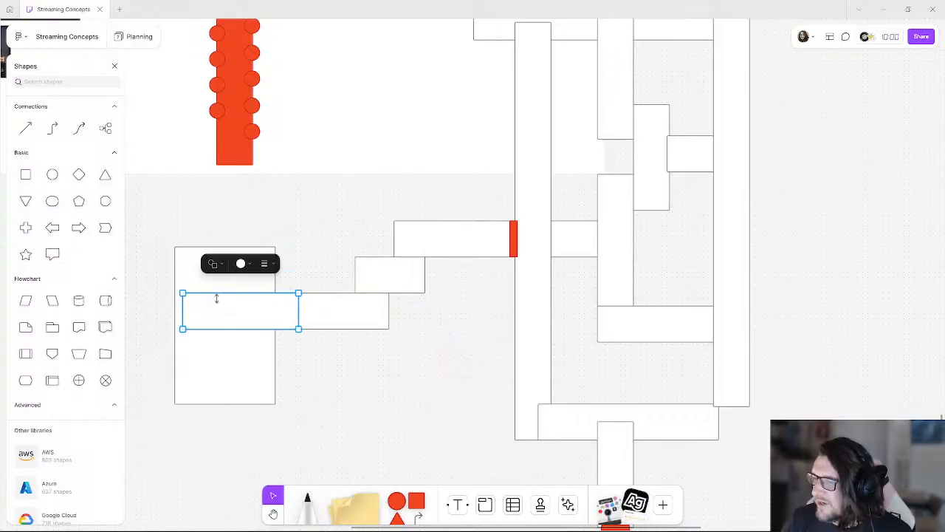
{"action": "left_click_drag", "start_coordinate": [182, 293], "coordinate": [261, 257]}
{"action": "left_click", "coordinate": [220, 242]}
{"action": "middle_click_drag", "start_coordinate": [207, 293], "coordinate": [284, 270]}
{"action": "left_click_drag", "start_coordinate": [283, 269], "coordinate": [171, 245]}
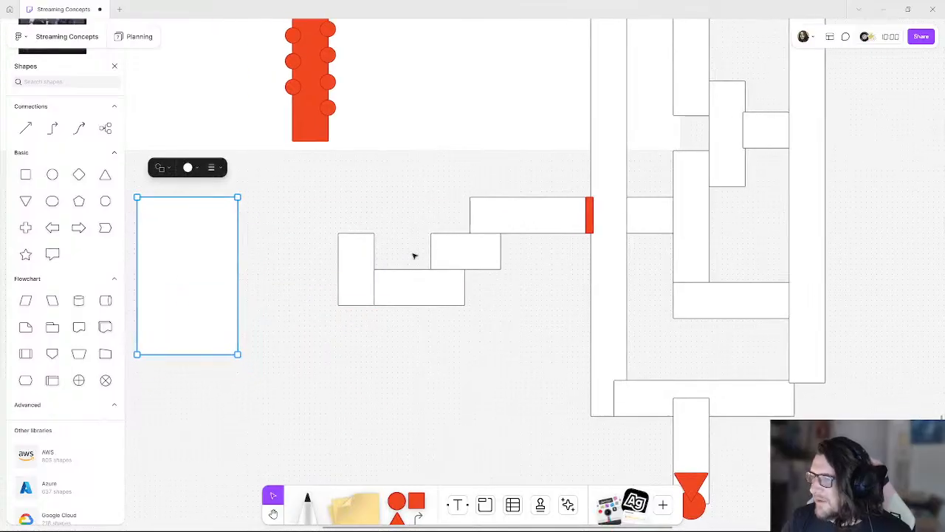
- Duplicate the lower horizontal hallway onto the top of the short vertical one, and copy that vertical piece under its far end
{"action": "middle_click_drag", "start_coordinate": [409, 288], "coordinate": [443, 329]}
{"action": "left_click", "coordinate": [445, 323]}
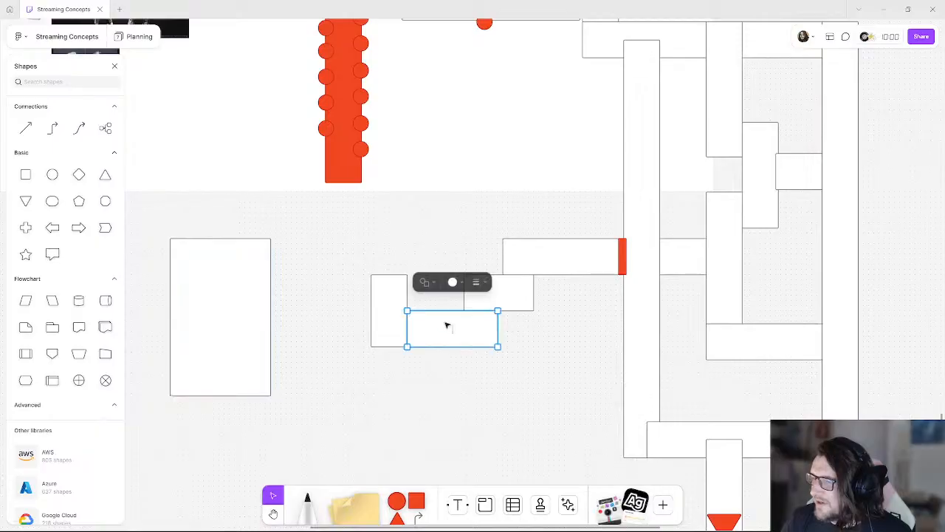
{"action": "left_click_drag", "start_coordinate": [480, 328], "coordinate": [388, 255], "text": "alt"}
{"action": "left_click", "coordinate": [394, 321]}
{"action": "left_click_drag", "start_coordinate": [401, 300], "coordinate": [344, 296], "text": "alt"}
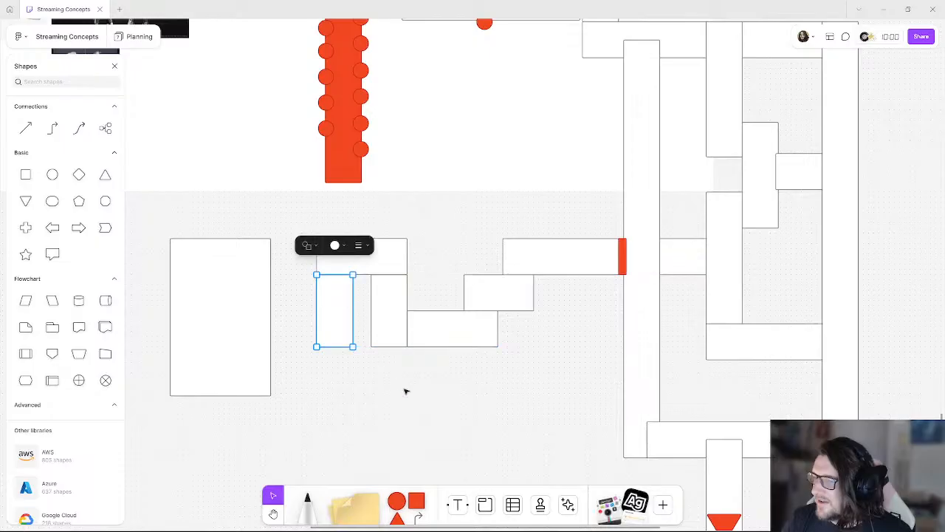
{"action": "left_click", "coordinate": [402, 387]}
- Duplicate the short connecting hallway to the foot of the leftmost vertical piece and move the large room farther left
{"action": "scroll", "coordinate": [341, 345], "scroll_direction": "left", "scroll_amount": 3}
{"action": "scroll", "coordinate": [341, 344], "scroll_direction": "up", "scroll_amount": 1}
{"action": "left_click", "coordinate": [608, 327]}
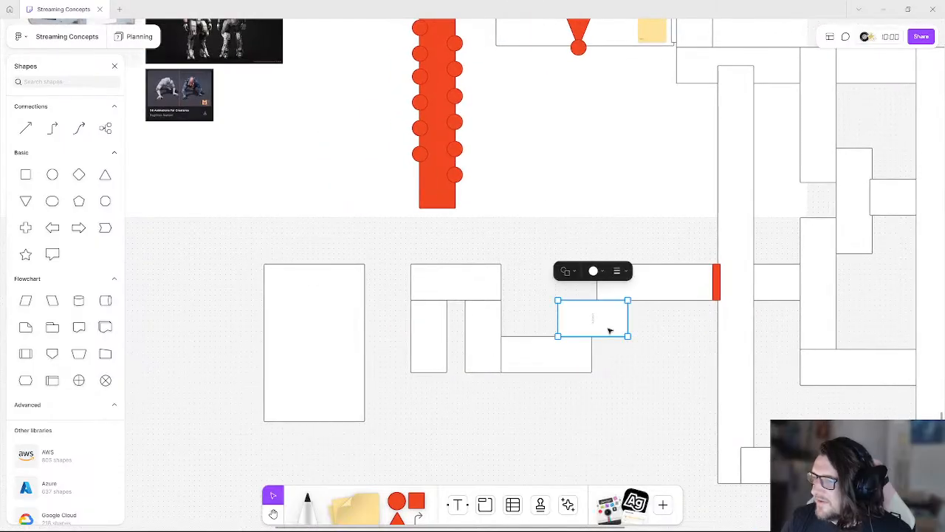
{"action": "left_click_drag", "start_coordinate": [608, 327], "coordinate": [400, 359], "text": "alt"}
{"action": "left_click_drag", "start_coordinate": [320, 327], "coordinate": [201, 339]}
{"action": "left_click", "coordinate": [446, 399]}
- Duplicate the leftmost vertical hallway onto the left end of the new bottom piece and extend the copy upward
{"action": "left_click", "coordinate": [436, 339]}
{"action": "left_click_drag", "start_coordinate": [435, 339], "coordinate": [367, 303], "text": "alt"}
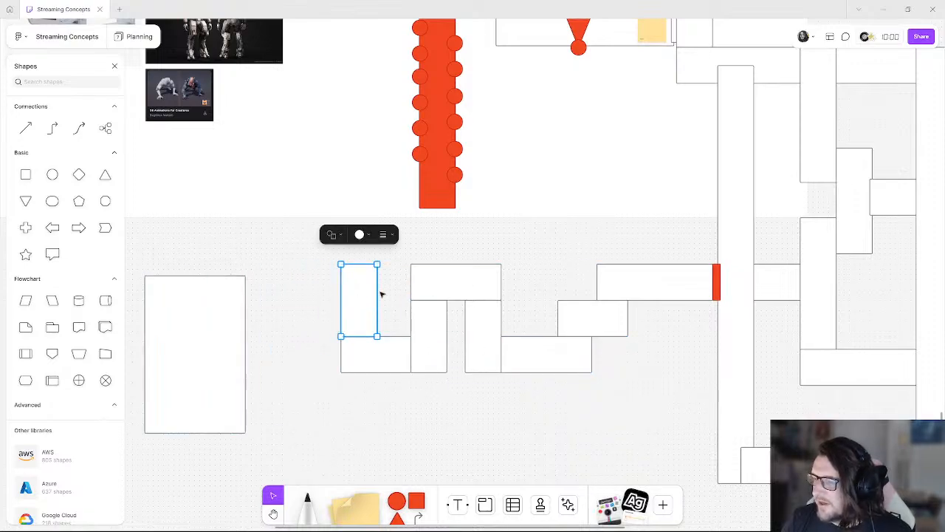
{"action": "left_click_drag", "start_coordinate": [371, 264], "coordinate": [370, 225]}
{"action": "key", "text": "Escape"}
- Duplicate the upper horizontal hallway and attach the copy to the top of the extended vertical piece, below the red corridor
{"action": "left_click", "coordinate": [468, 287]}
{"action": "left_click_drag", "start_coordinate": [447, 279], "coordinate": [412, 242], "text": "alt"}
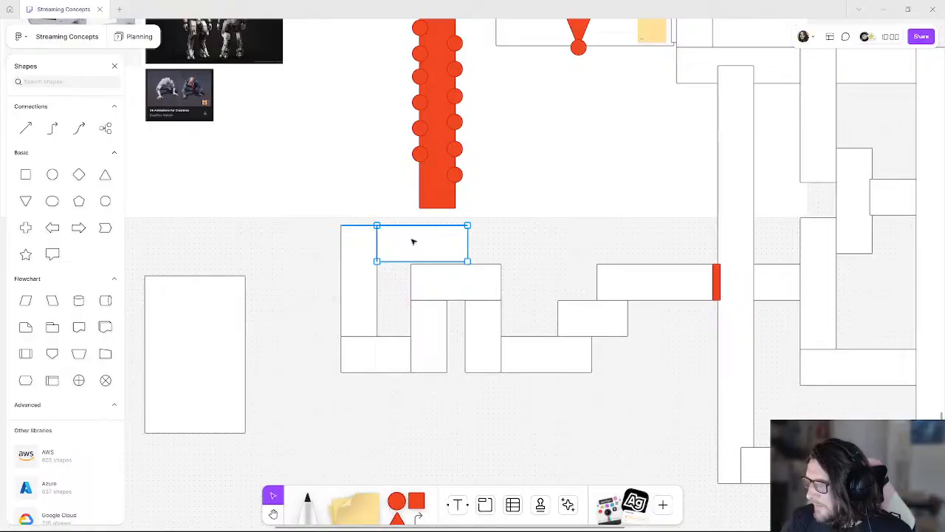
{"action": "left_click_drag", "start_coordinate": [413, 242], "coordinate": [413, 242], "text": "alt"}
{"action": "middle_click_drag", "start_coordinate": [458, 223], "coordinate": [422, 292]}
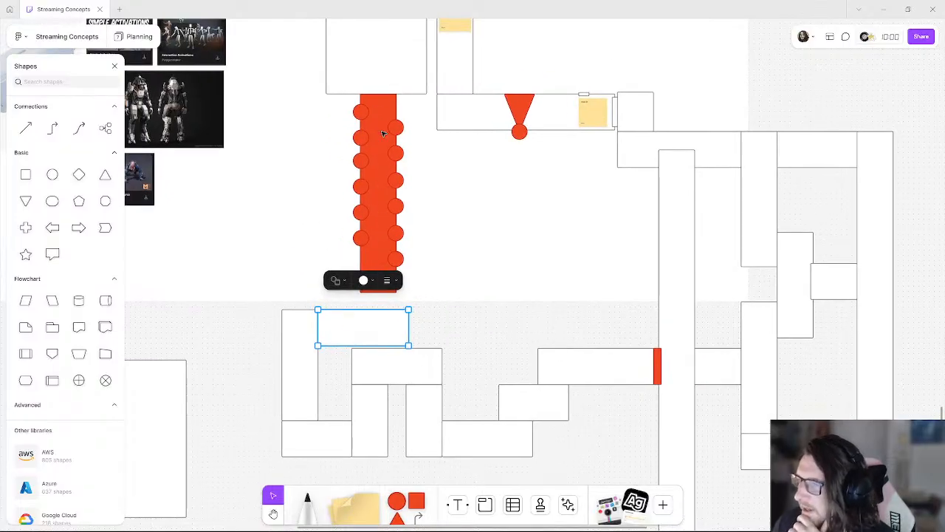
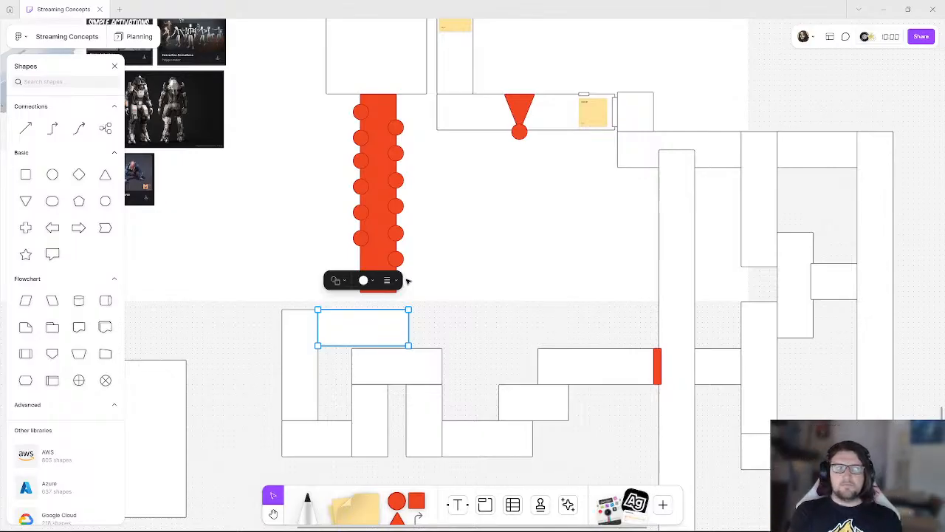
- Shorten the upper-left horizontal hallway so its free end lines up with the outer edge of the red corridor
{"action": "left_click_drag", "start_coordinate": [403, 324], "coordinate": [395, 324]}
{"action": "left_click", "coordinate": [418, 323]}
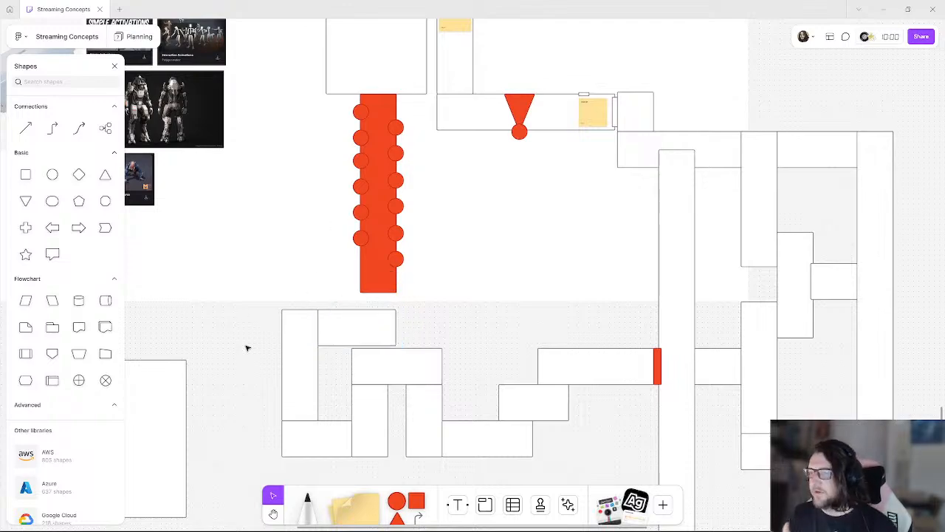
{"action": "left_click", "coordinate": [373, 416]}
{"action": "left_click_drag", "start_coordinate": [380, 412], "coordinate": [382, 367]}
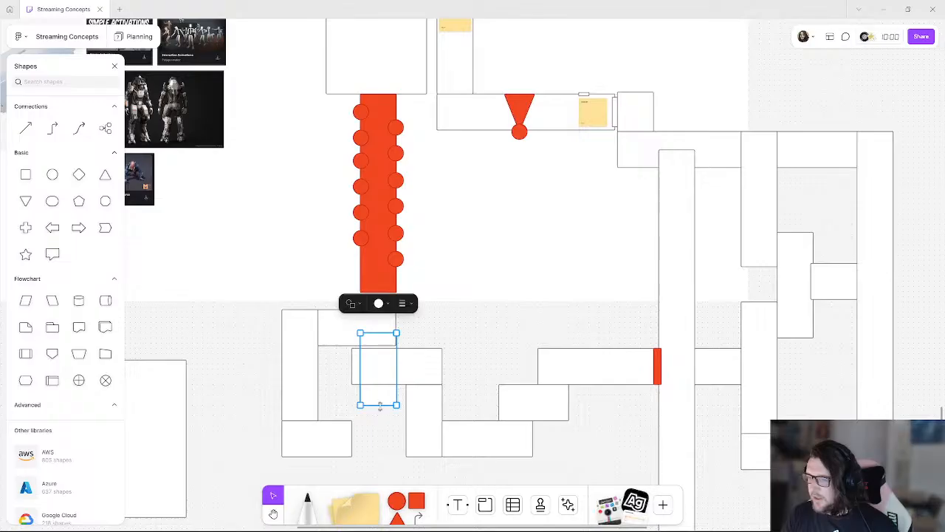
{"action": "left_click", "coordinate": [462, 330]}
{"action": "left_click", "coordinate": [387, 399]}
{"action": "left_click", "coordinate": [386, 399]}
{"action": "left_click", "coordinate": [481, 384]}
{"action": "key", "text": "ctrl+z"}
- Duplicate the short vertical hallway to the foot of the red corridor and trim it to fit between the corridor and the upper-left hallway's lower edge
{"action": "left_click", "coordinate": [377, 413]}
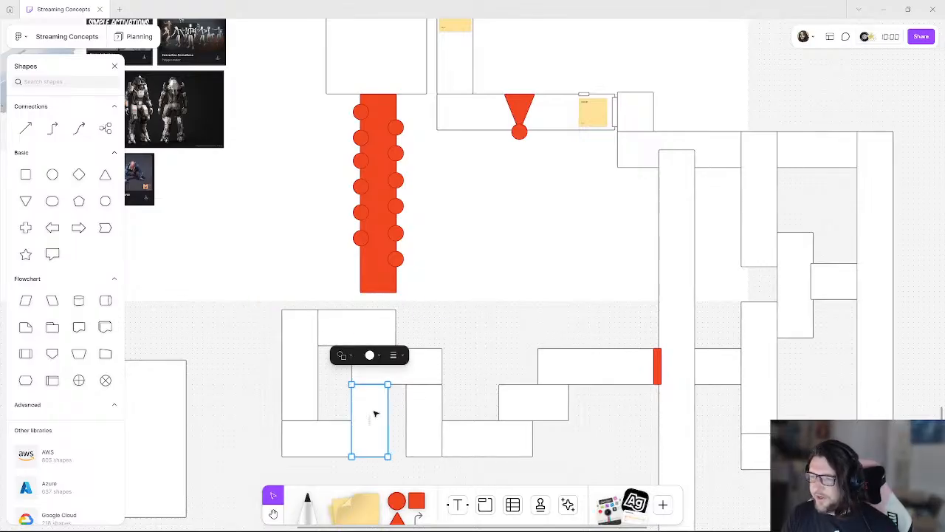
{"action": "left_click_drag", "start_coordinate": [382, 437], "coordinate": [385, 332]}
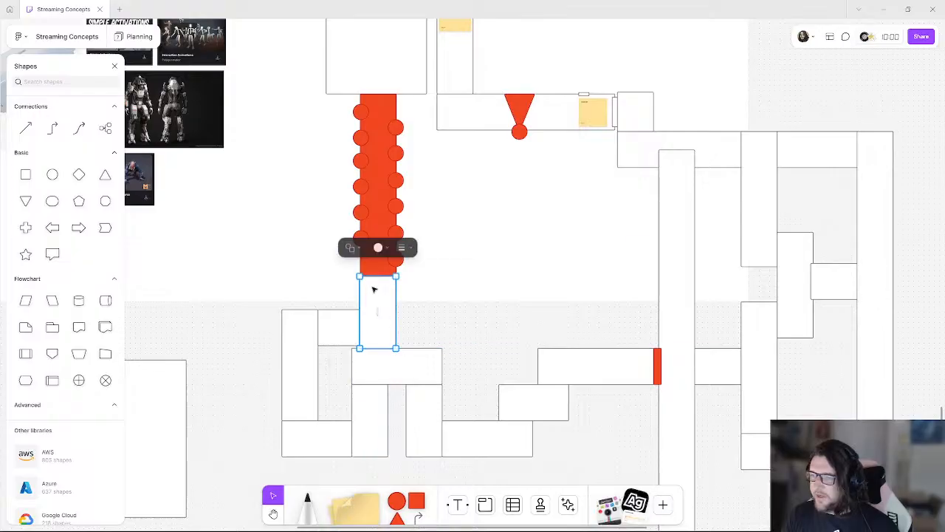
{"action": "left_click_drag", "start_coordinate": [377, 276], "coordinate": [377, 291]}
{"action": "left_click", "coordinate": [491, 341]}
{"action": "left_click", "coordinate": [376, 334]}
{"action": "left_click_drag", "start_coordinate": [378, 348], "coordinate": [377, 345]}
{"action": "left_click", "coordinate": [501, 327]}
- Add the sentence "Drone in BG" after "turns on." in the final room sticky note
{"action": "middle_click_drag", "start_coordinate": [390, 382], "coordinate": [302, 372]}
{"action": "middle_click_drag", "start_coordinate": [430, 261], "coordinate": [515, 289]}
{"action": "scroll", "coordinate": [358, 177], "scroll_direction": "up", "scroll_amount": 5}
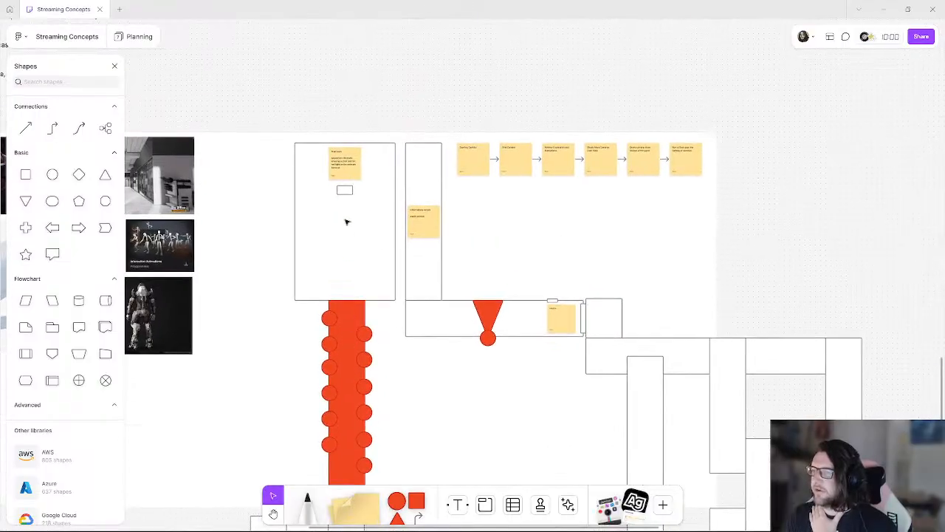
{"action": "scroll", "coordinate": [335, 140], "scroll_direction": "up", "scroll_amount": 1}
{"action": "scroll", "coordinate": [335, 159], "scroll_direction": "up", "scroll_amount": 5, "text": "ctrl"}
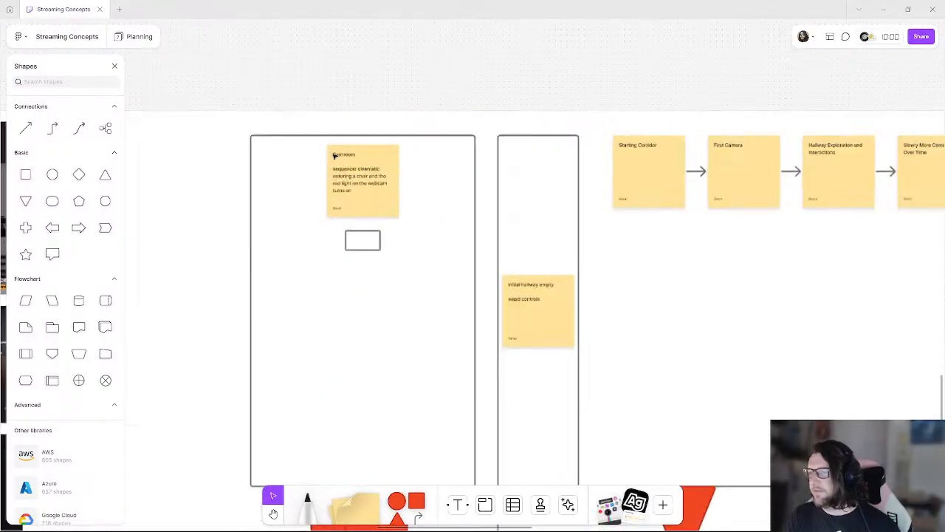
{"action": "scroll", "coordinate": [335, 170], "scroll_direction": "down", "scroll_amount": 8, "text": "ctrl"}
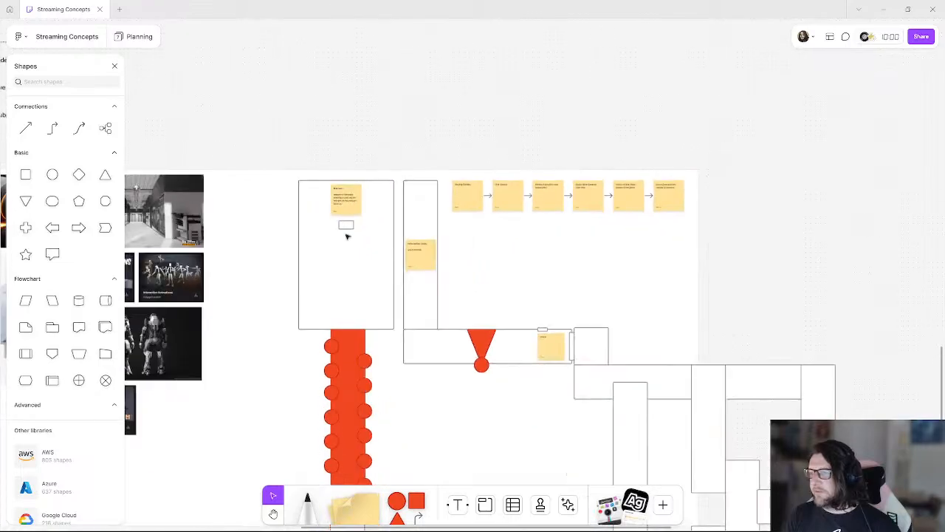
{"action": "middle_click_drag", "start_coordinate": [363, 213], "coordinate": [299, 128]}
{"action": "middle_click_drag", "start_coordinate": [416, 286], "coordinate": [505, 384]}
{"action": "scroll", "coordinate": [335, 137], "scroll_direction": "up", "scroll_amount": 3, "text": "ctrl"}
{"action": "scroll", "coordinate": [335, 138], "scroll_direction": "up", "scroll_amount": 4, "text": "ctrl"}
{"action": "mouse_move", "coordinate": [347, 198]}
{"action": "left_mouse_down"}
{"action": "mouse_move", "coordinate": [254, 201]}
{"action": "mouse_move", "coordinate": [356, 194]}
{"action": "left_mouse_up"}
{"action": "double_click", "coordinate": [320, 195]}
{"action": "left_click", "coordinate": [320, 208]}
{"action": "type", "text": ","}
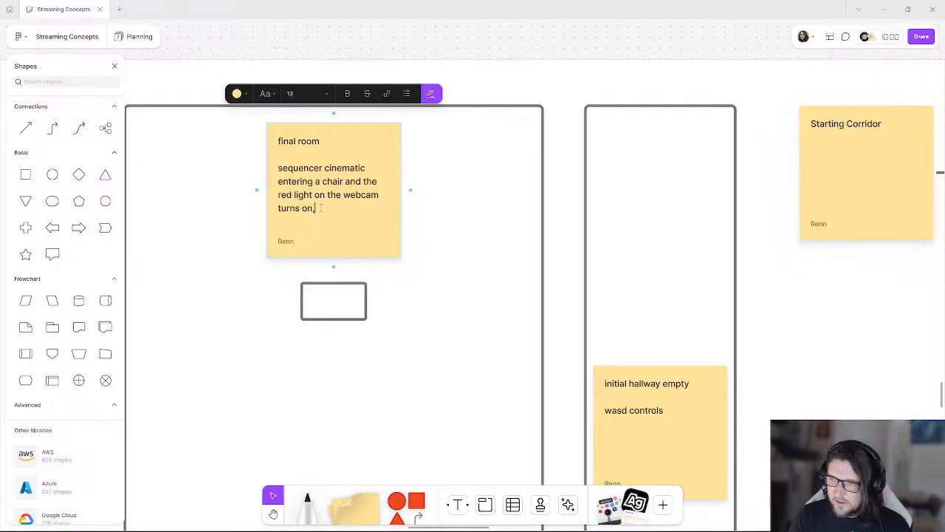
{"action": "type", "text": " Drone bi"}
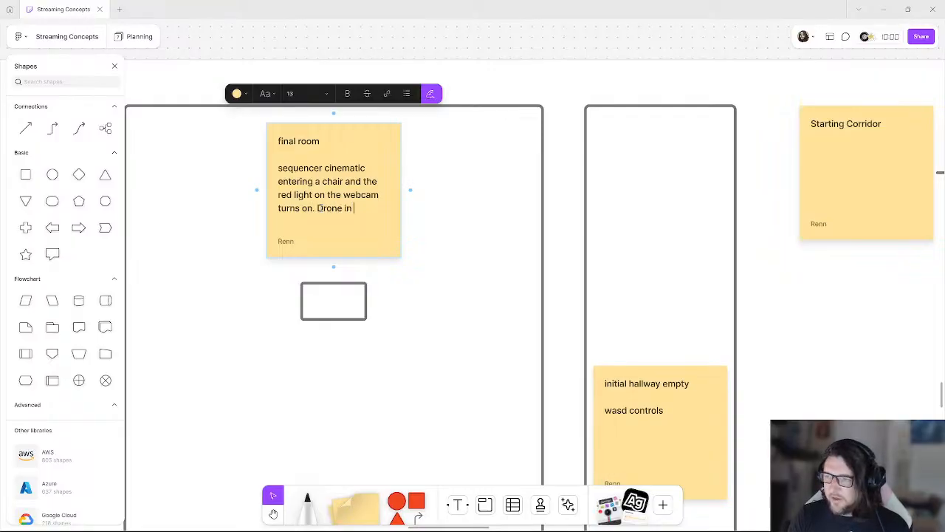
{"action": "left_click", "coordinate": [477, 42]}
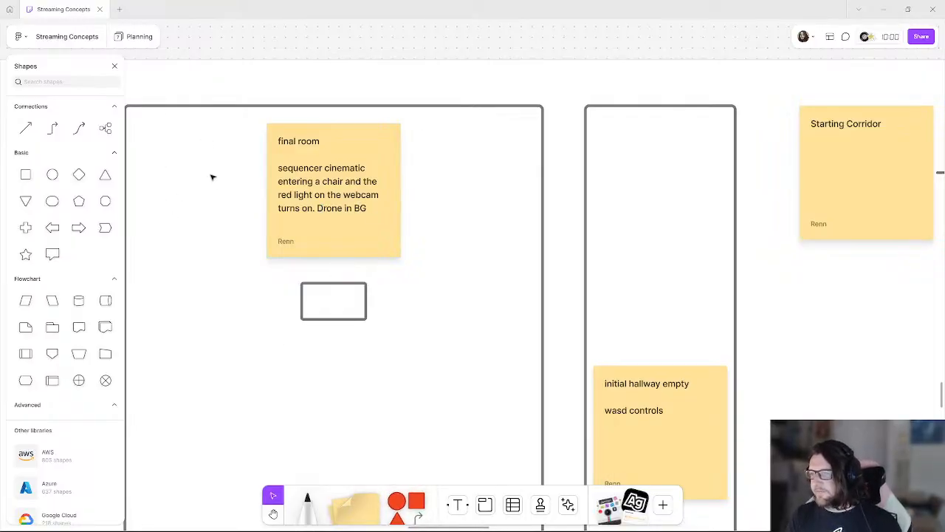
- Examine the first camera hallway, from the red cone past the clock-in note to the connecting hallways
{"action": "scroll", "coordinate": [397, 69], "scroll_direction": "down", "scroll_amount": 10, "text": "ctrl"}
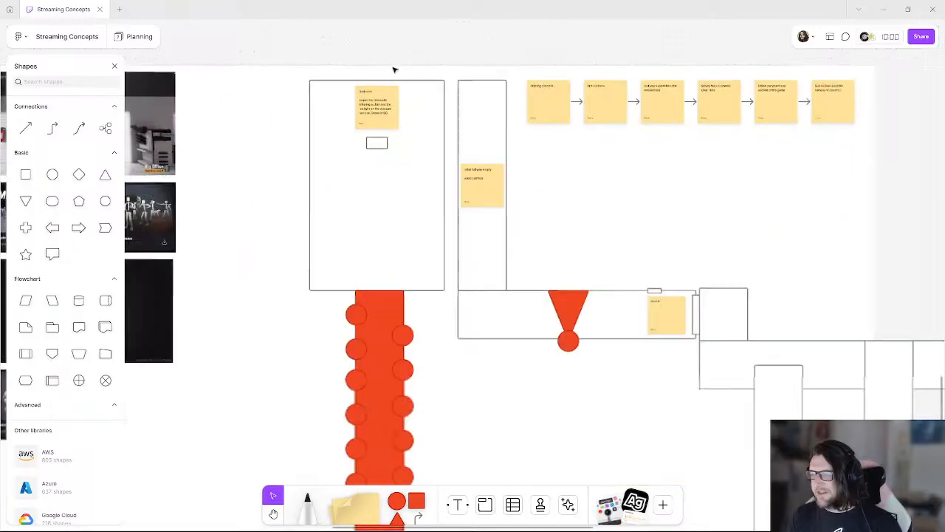
{"action": "scroll", "coordinate": [418, 178], "scroll_direction": "up", "scroll_amount": 8, "text": "ctrl"}
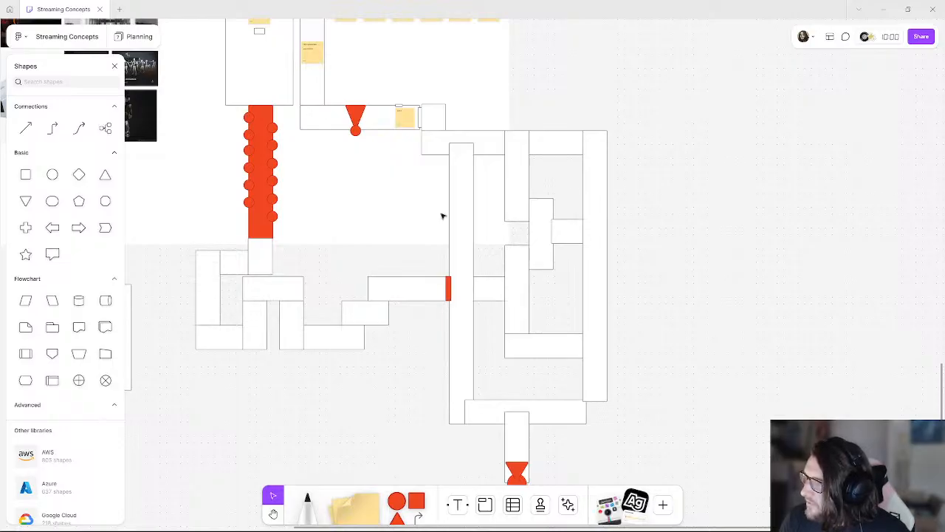
{"action": "scroll", "coordinate": [371, 116], "scroll_direction": "up", "scroll_amount": 5, "text": "ctrl"}
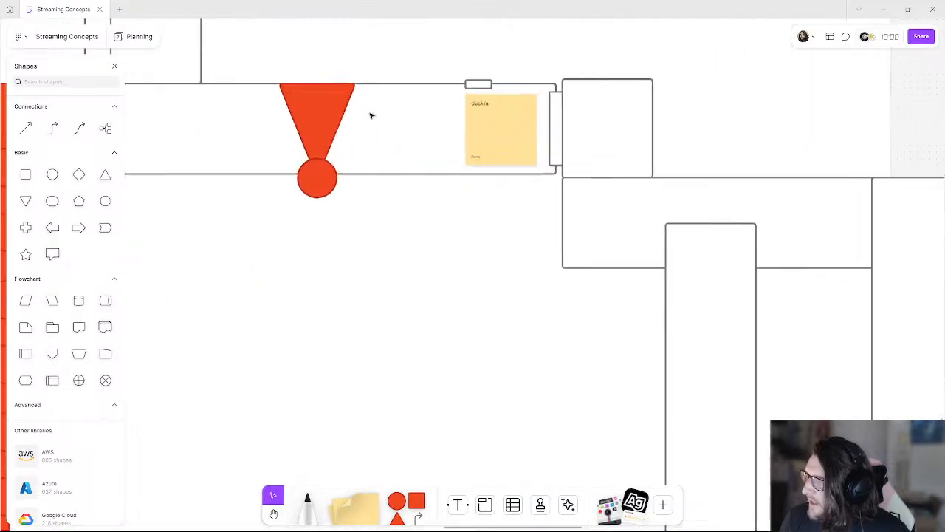
{"action": "middle_click_drag", "start_coordinate": [338, 136], "coordinate": [466, 277]}
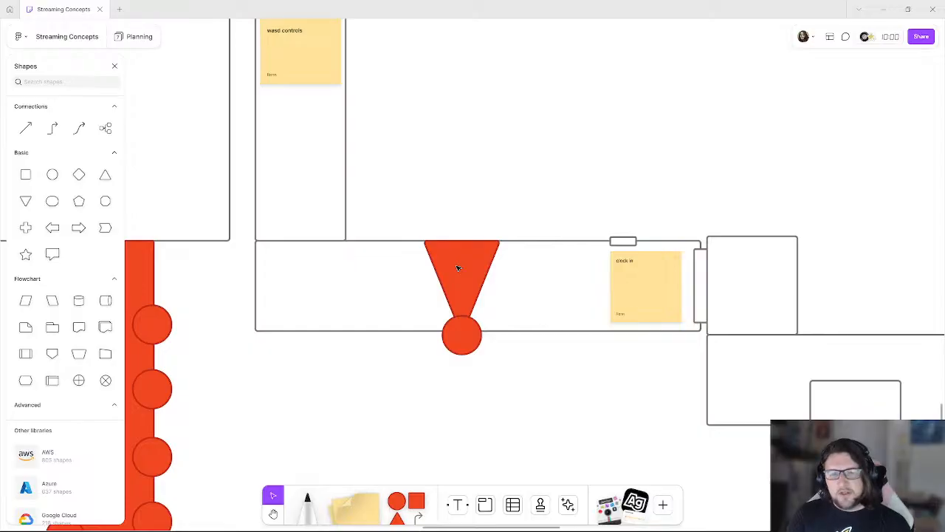
{"action": "middle_click_drag", "start_coordinate": [788, 330], "coordinate": [640, 298]}
{"action": "scroll", "coordinate": [372, 231], "scroll_direction": "down", "scroll_amount": 4, "text": "ctrl"}
{"action": "middle_click_drag", "start_coordinate": [548, 268], "coordinate": [308, 196]}
{"action": "scroll", "coordinate": [239, 180], "scroll_direction": "up", "scroll_amount": 4, "text": "ctrl"}
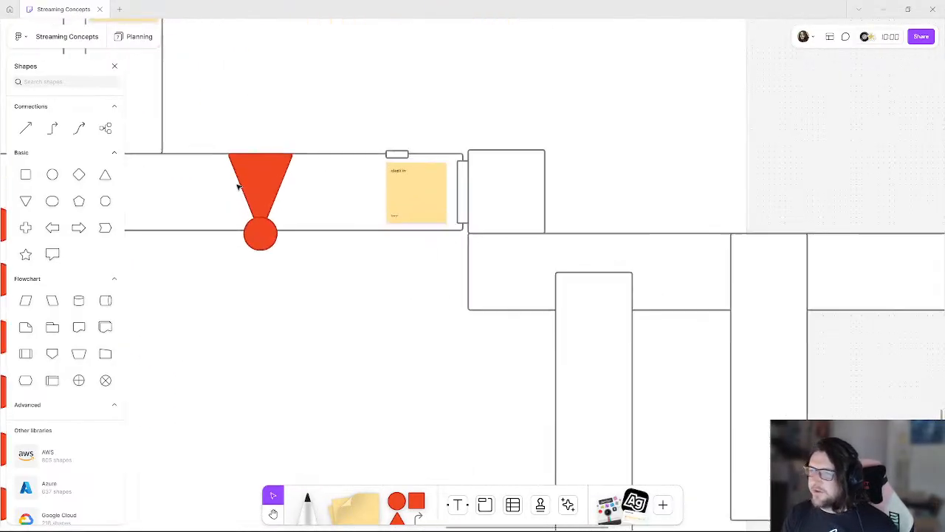
{"action": "middle_click_drag", "start_coordinate": [417, 325], "coordinate": [346, 281]}
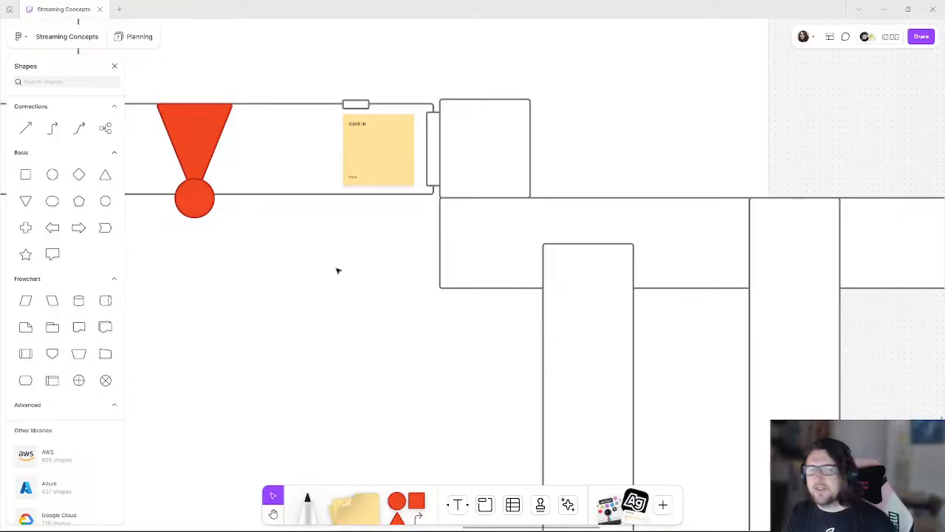
{"action": "middle_click_drag", "start_coordinate": [226, 121], "coordinate": [428, 222]}
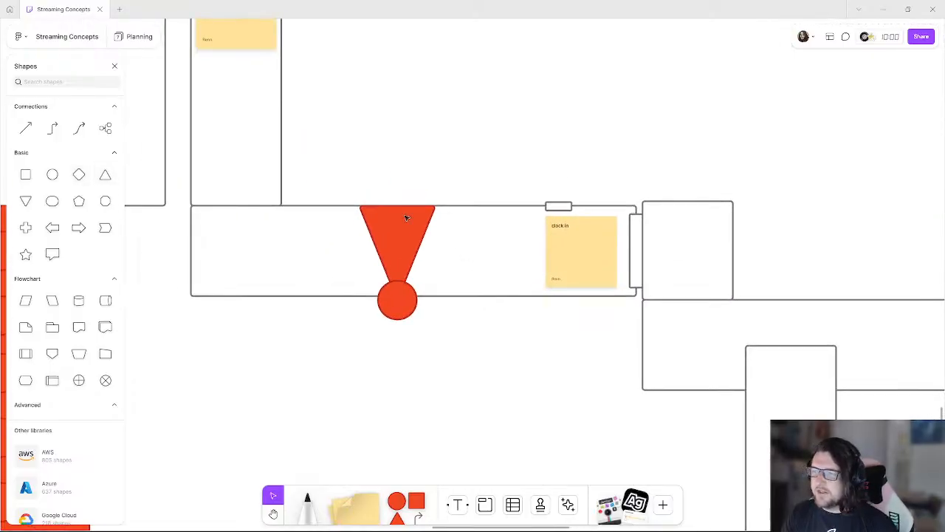
{"action": "scroll", "coordinate": [428, 274], "scroll_direction": "right", "scroll_amount": 5}
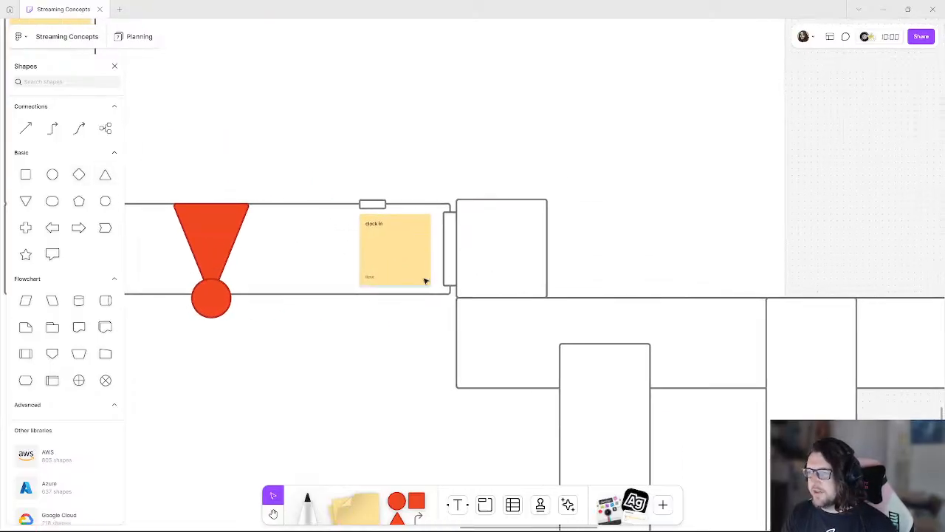
{"action": "middle_click_drag", "start_coordinate": [278, 310], "coordinate": [367, 316]}
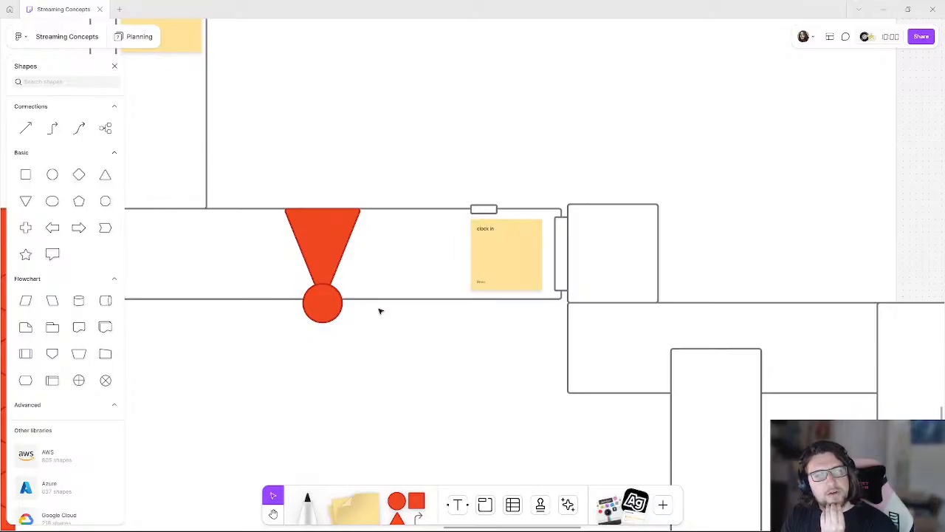
- Review the connected gameplay sequence notes, from the starting corridor to the run to the desk, alongside the level layout
{"action": "middle_click_drag", "start_coordinate": [345, 291], "coordinate": [651, 380]}
{"action": "scroll", "coordinate": [615, 327], "scroll_direction": "down", "scroll_amount": 2, "text": "ctrl"}
{"action": "scroll", "coordinate": [609, 324], "scroll_direction": "down", "scroll_amount": 2, "text": "ctrl"}
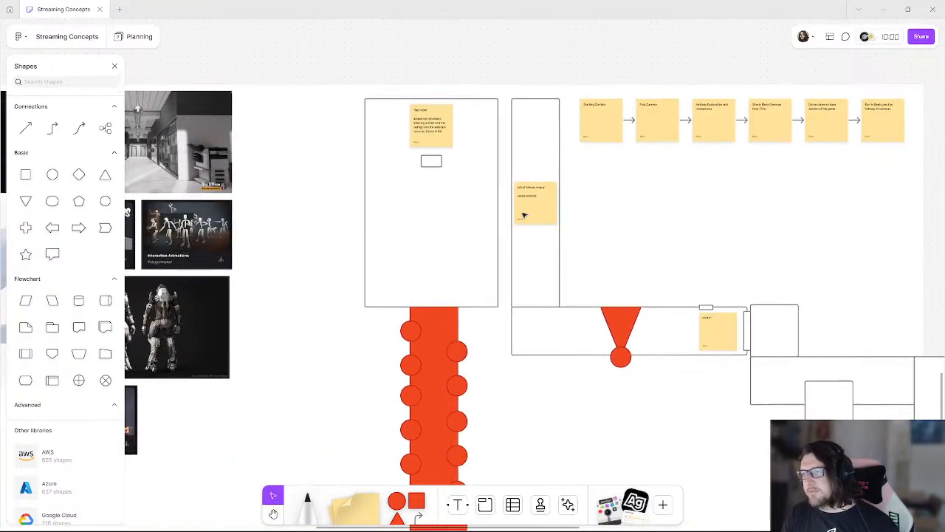
{"action": "middle_click_drag", "start_coordinate": [677, 238], "coordinate": [492, 207]}
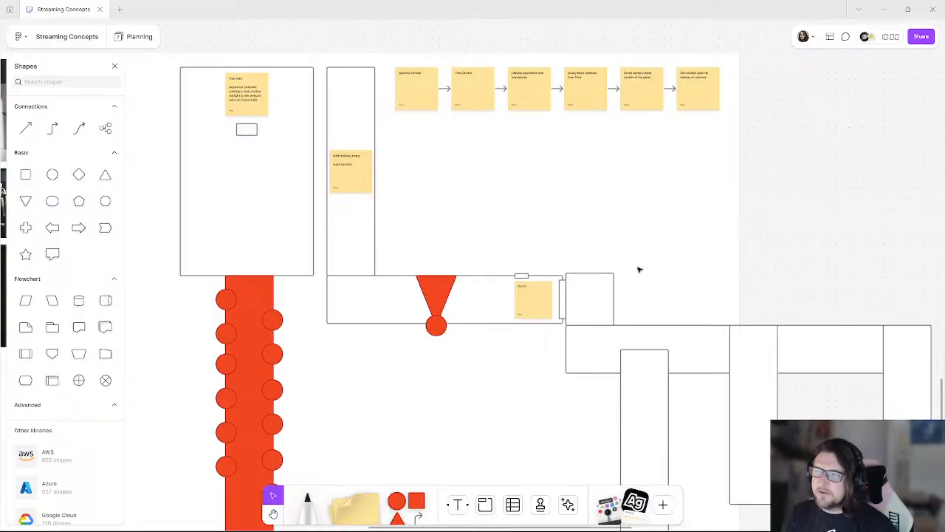
{"action": "left_click_drag", "start_coordinate": [766, 137], "coordinate": [418, 96]}
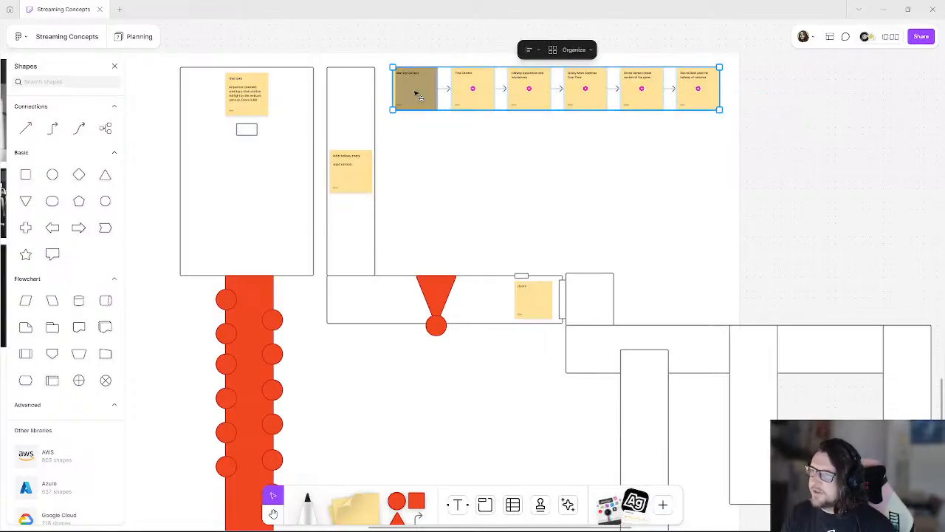
{"action": "left_click", "coordinate": [823, 174]}
{"action": "scroll", "coordinate": [636, 68], "scroll_direction": "up", "scroll_amount": 5, "text": "ctrl"}
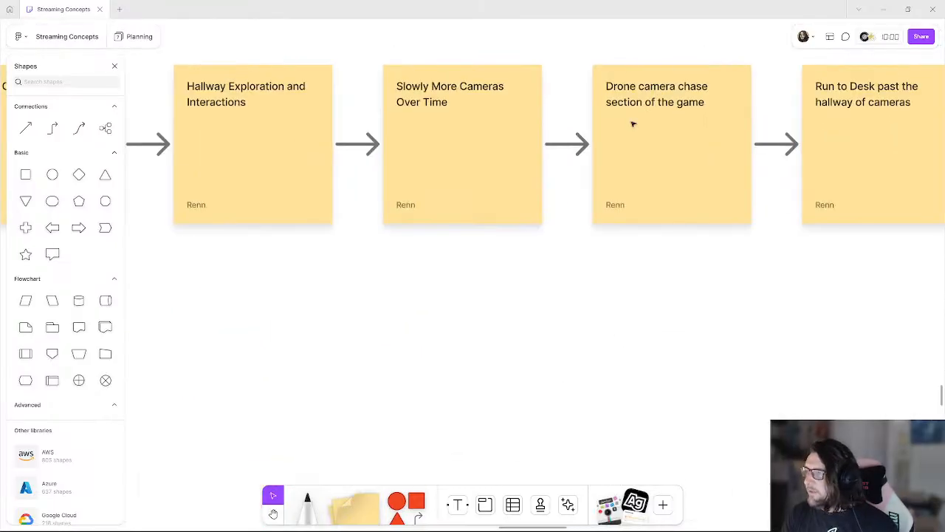
{"action": "scroll", "coordinate": [649, 169], "scroll_direction": "down", "scroll_amount": 8, "text": "ctrl"}
{"action": "scroll", "coordinate": [650, 171], "scroll_direction": "up", "scroll_amount": 4, "text": "ctrl"}
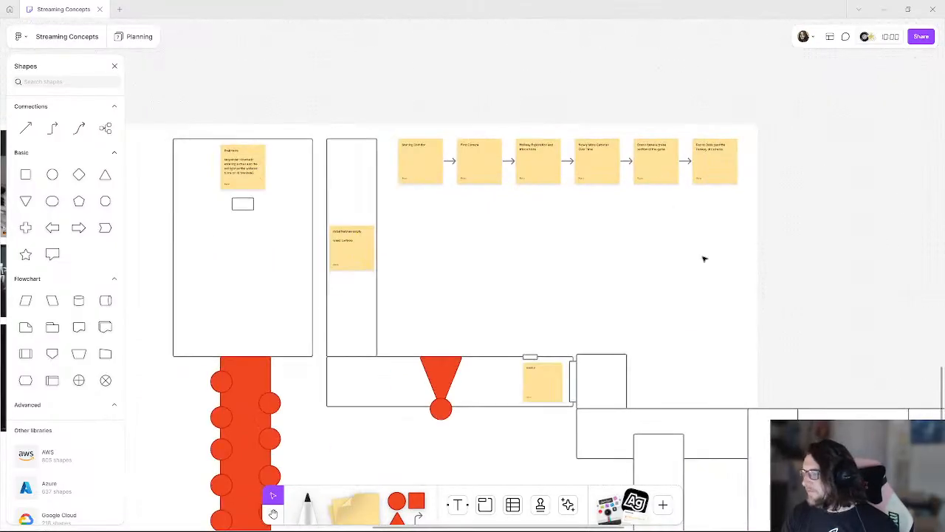
- Extend the loop's bottom horizontal hallway to the outer edge of the long vertical hallway farthest from the red corridor
{"action": "middle_click_drag", "start_coordinate": [705, 255], "coordinate": [596, 151]}
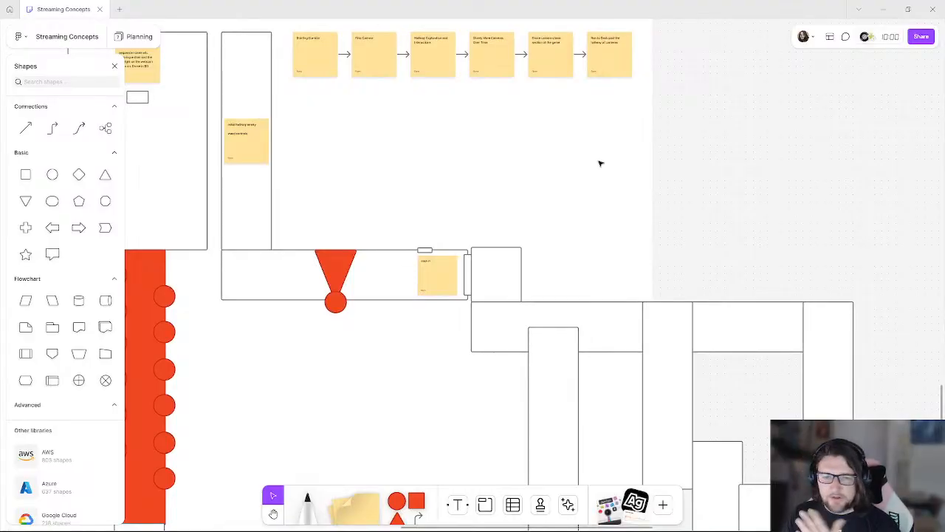
{"action": "scroll", "coordinate": [707, 295], "scroll_direction": "down", "scroll_amount": 5}
{"action": "scroll", "coordinate": [707, 295], "scroll_direction": "right", "scroll_amount": 3}
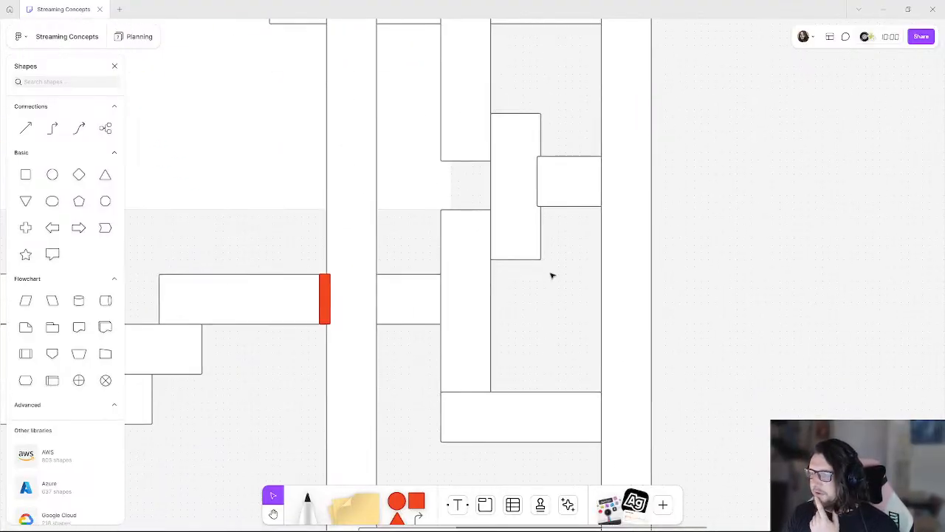
{"action": "scroll", "coordinate": [546, 356], "scroll_direction": "down", "scroll_amount": 2}
{"action": "scroll", "coordinate": [523, 306], "scroll_direction": "down", "scroll_amount": 2}
{"action": "scroll", "coordinate": [523, 302], "scroll_direction": "left", "scroll_amount": 1}
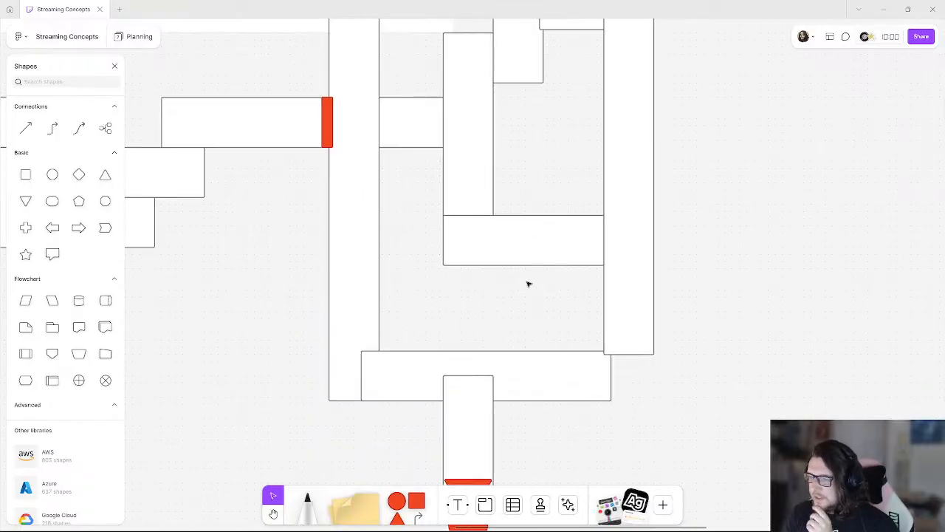
{"action": "scroll", "coordinate": [527, 182], "scroll_direction": "up", "scroll_amount": 1}
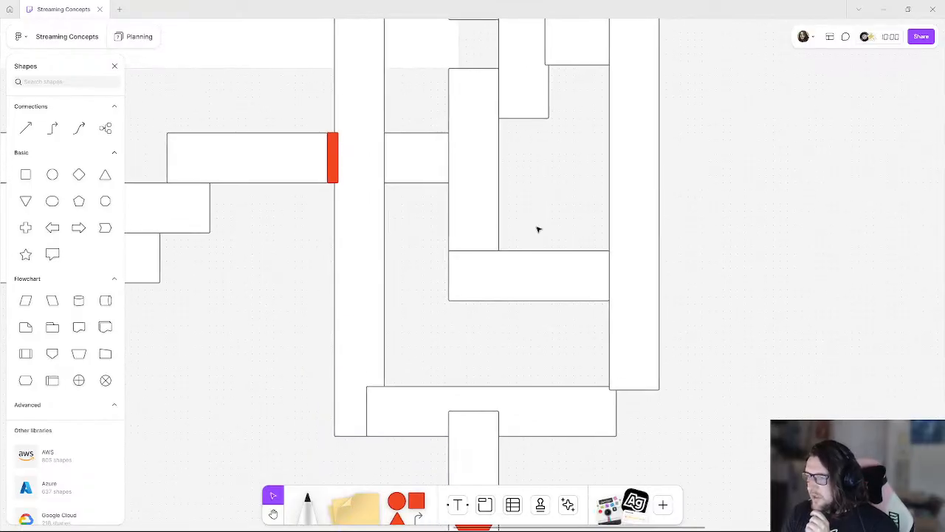
{"action": "left_click", "coordinate": [596, 421]}
{"action": "left_click_drag", "start_coordinate": [613, 414], "coordinate": [659, 412]}
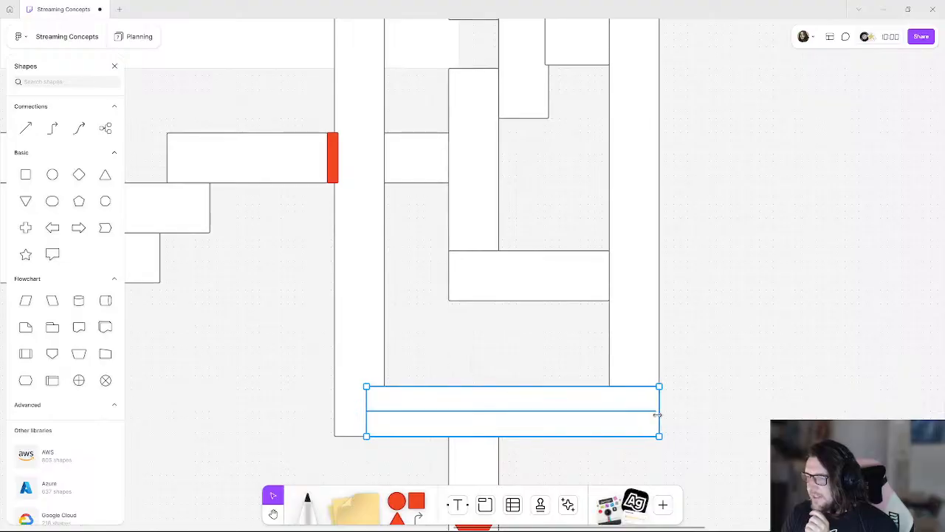
{"action": "left_click", "coordinate": [713, 366]}
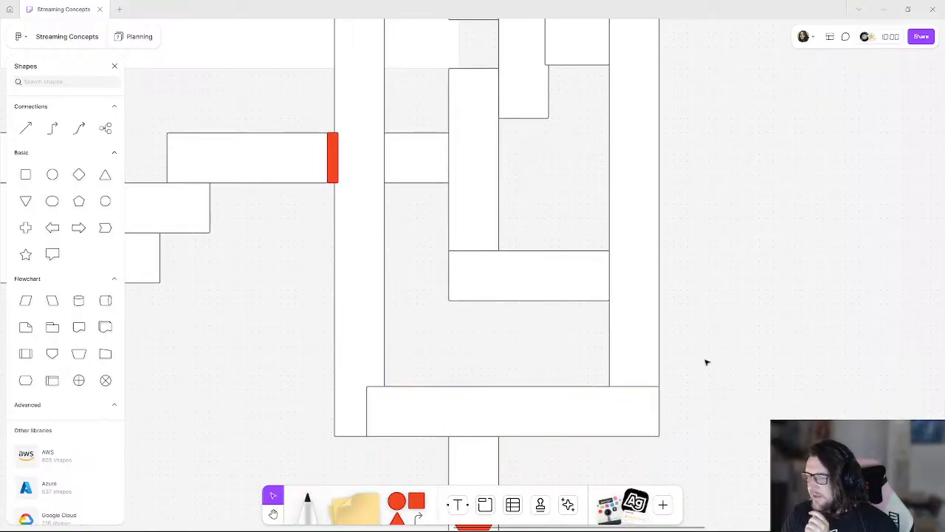
- Duplicate the red triangle-and-circle camera marker from the first camera hallway, keeping both shapes together
{"action": "scroll", "coordinate": [586, 323], "scroll_direction": "down", "scroll_amount": 4}
{"action": "scroll", "coordinate": [587, 323], "scroll_direction": "left", "scroll_amount": 1}
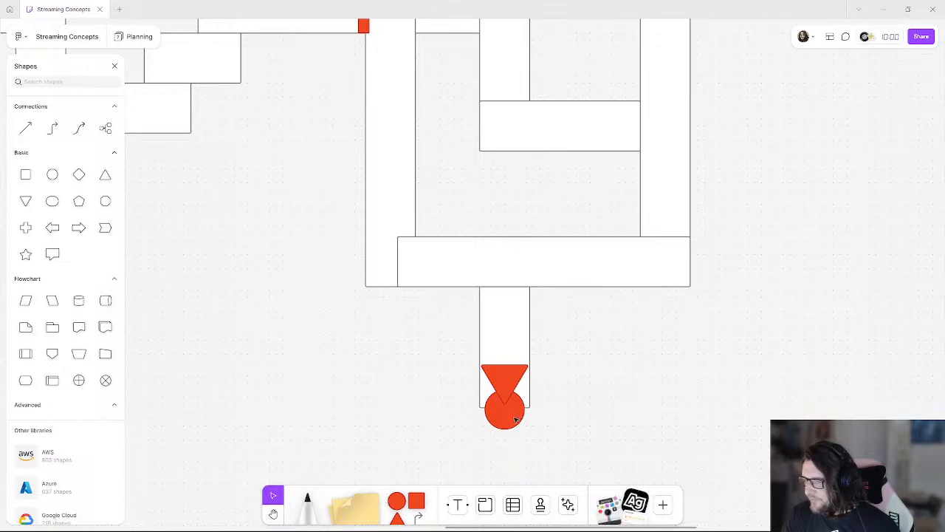
{"action": "left_click", "coordinate": [516, 419]}
{"action": "middle_click_drag", "start_coordinate": [363, 247], "coordinate": [500, 515]}
{"action": "middle_click_drag", "start_coordinate": [398, 276], "coordinate": [544, 503]}
{"action": "left_click", "coordinate": [452, 200]}
{"action": "left_click", "coordinate": [454, 157]}
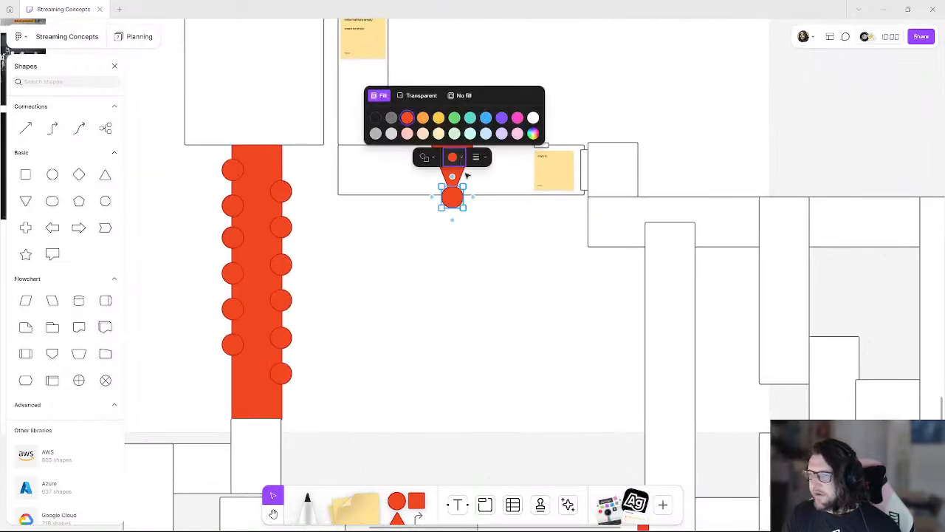
{"action": "left_click", "coordinate": [838, 112]}
{"action": "left_click", "coordinate": [448, 161]}
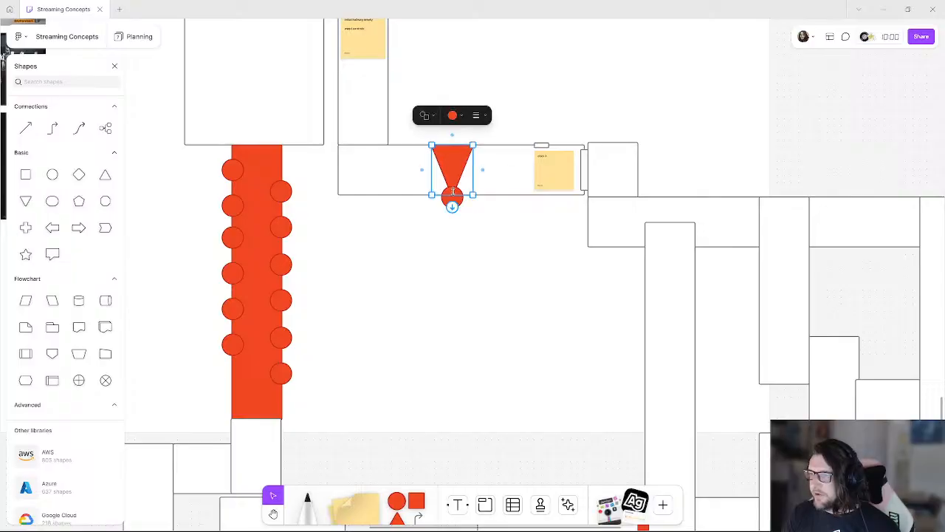
{"action": "left_click", "coordinate": [453, 194], "text": "shift"}
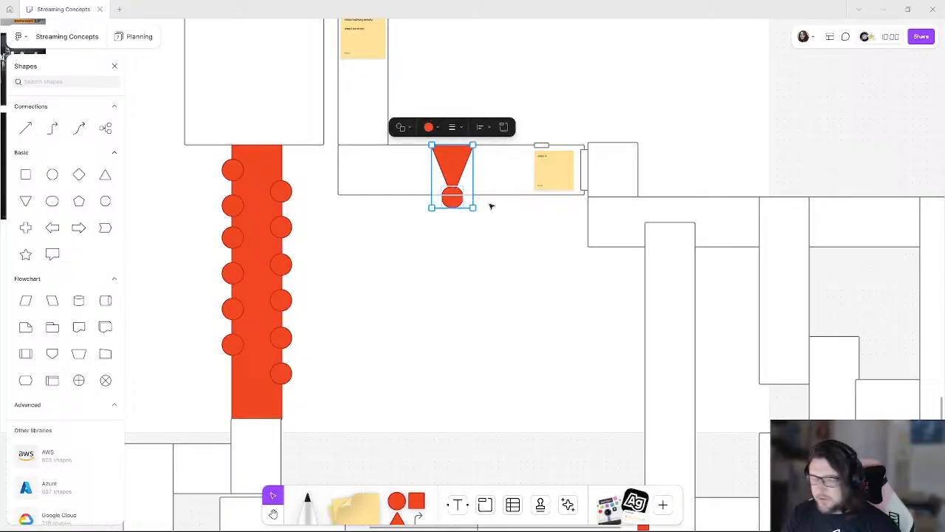
{"action": "left_click_drag", "start_coordinate": [454, 170], "coordinate": [642, 333], "text": "alt"}
{"action": "middle_click_drag", "start_coordinate": [642, 333], "coordinate": [456, 207]}
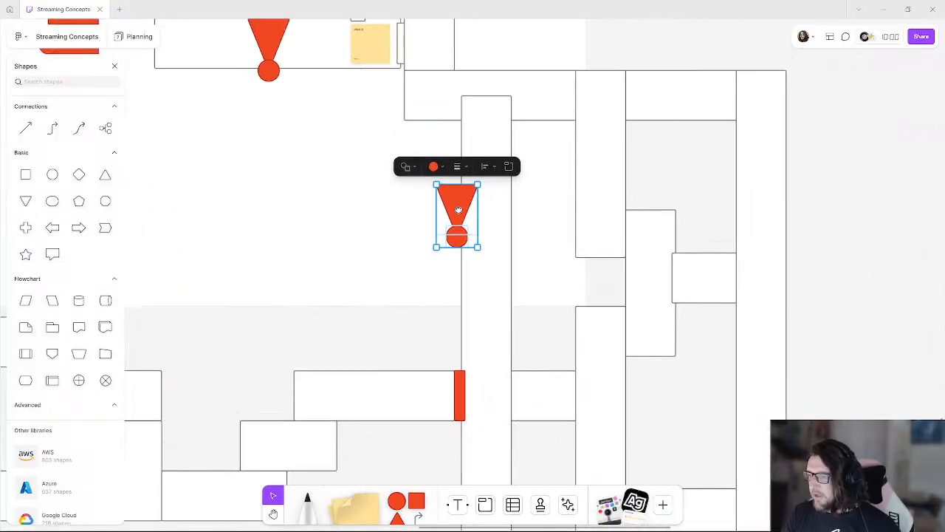
- Place the copied camera marker in the empty space just outside the loop's long outer vertical hallway
{"action": "left_click_drag", "start_coordinate": [458, 207], "coordinate": [403, 178]}
{"action": "middle_click_drag", "start_coordinate": [402, 177], "coordinate": [319, 315]}
{"action": "left_click_drag", "start_coordinate": [319, 316], "coordinate": [766, 381]}
{"action": "middle_click_drag", "start_coordinate": [669, 394], "coordinate": [603, 194]}
{"action": "left_click_drag", "start_coordinate": [680, 188], "coordinate": [689, 209]}
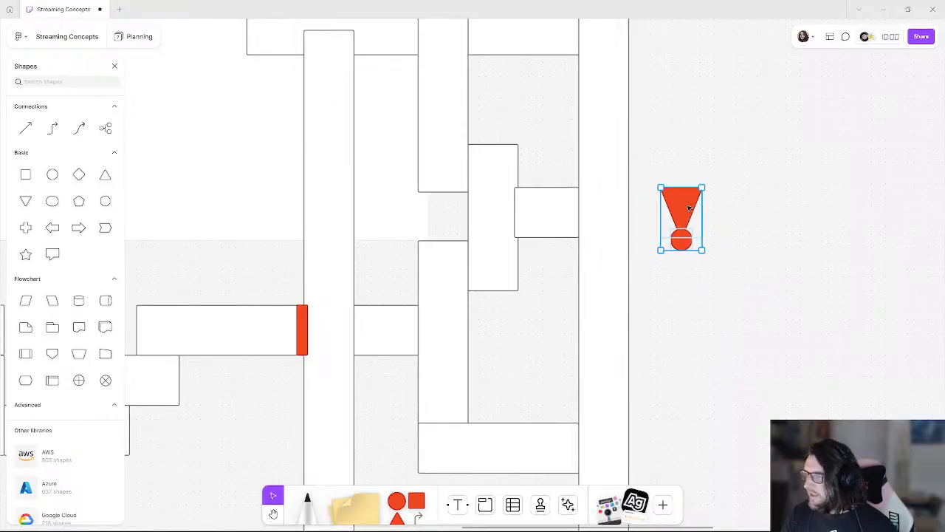
- Enlarge the Game Jam section so that it encloses the whole hallway layout and the copied camera marker
{"action": "middle_click_drag", "start_coordinate": [479, 177], "coordinate": [522, 273]}
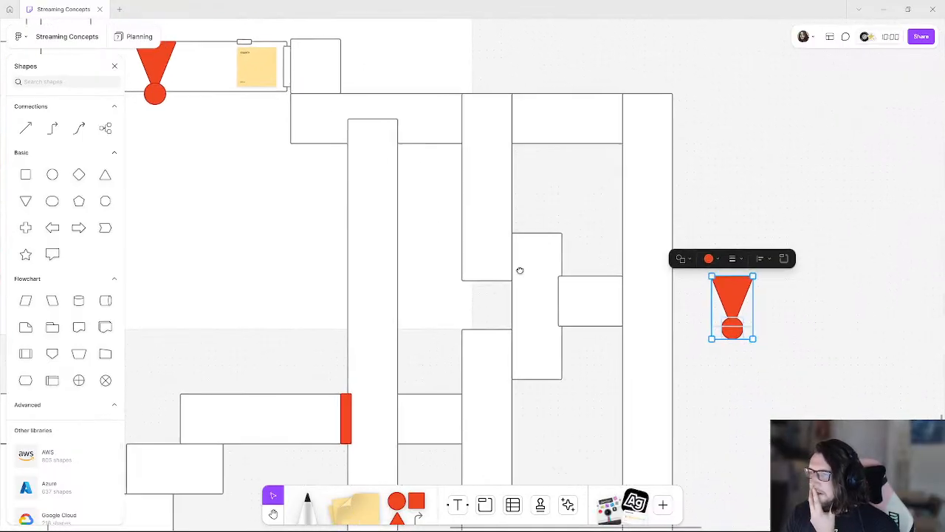
{"action": "scroll", "coordinate": [417, 238], "scroll_direction": "down", "scroll_amount": 1}
{"action": "scroll", "coordinate": [432, 245], "scroll_direction": "down", "scroll_amount": 3}
{"action": "left_click", "coordinate": [440, 255]}
{"action": "left_click_drag", "start_coordinate": [441, 255], "coordinate": [543, 430]}
{"action": "left_click", "coordinate": [553, 348]}
{"action": "middle_click_drag", "start_coordinate": [278, 304], "coordinate": [441, 324]}
{"action": "left_click", "coordinate": [350, 335]}
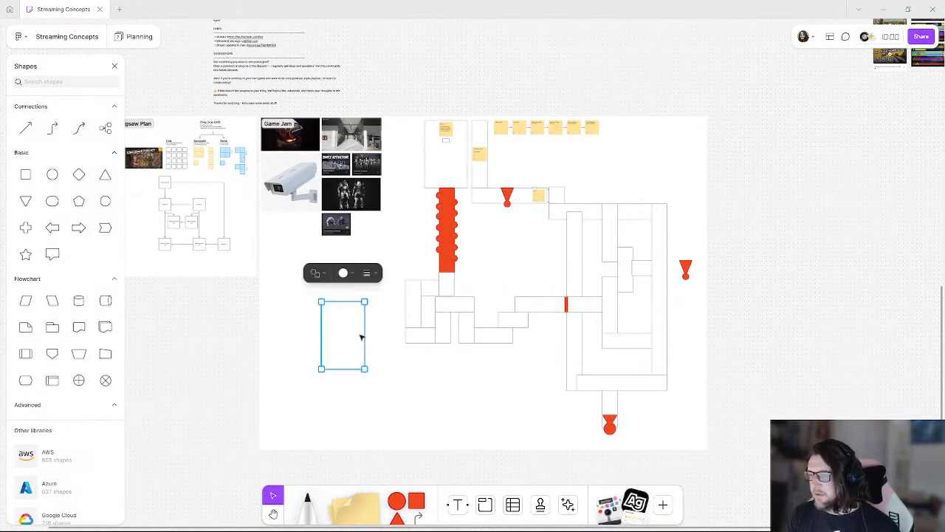
{"action": "left_click", "coordinate": [770, 323]}
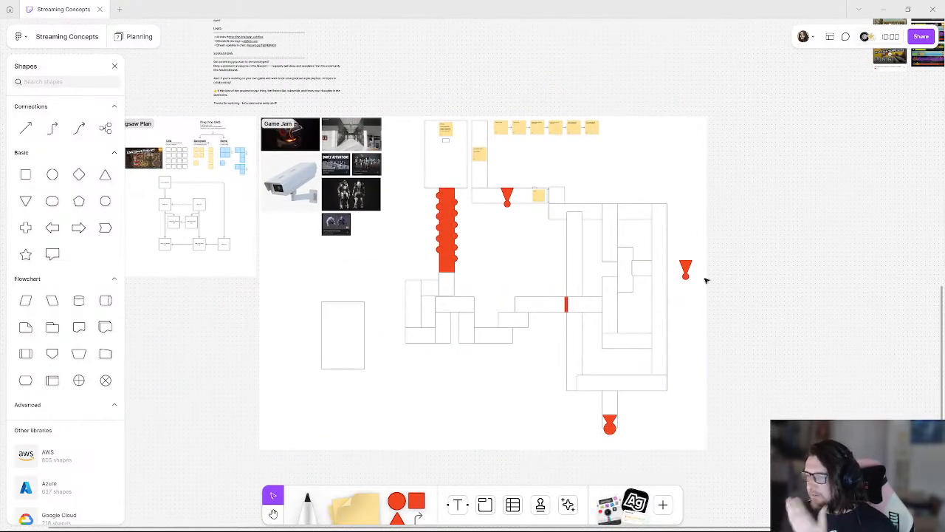
- Place a new sticky note just above the hallway, beside the thin red door bar
{"action": "middle_click_drag", "start_coordinate": [612, 303], "coordinate": [523, 312]}
{"action": "scroll", "coordinate": [497, 330], "scroll_direction": "up", "scroll_amount": 4}
{"action": "scroll", "coordinate": [497, 330], "scroll_direction": "down", "scroll_amount": 2}
{"action": "scroll", "coordinate": [503, 437], "scroll_direction": "up", "scroll_amount": 3, "text": "ctrl"}
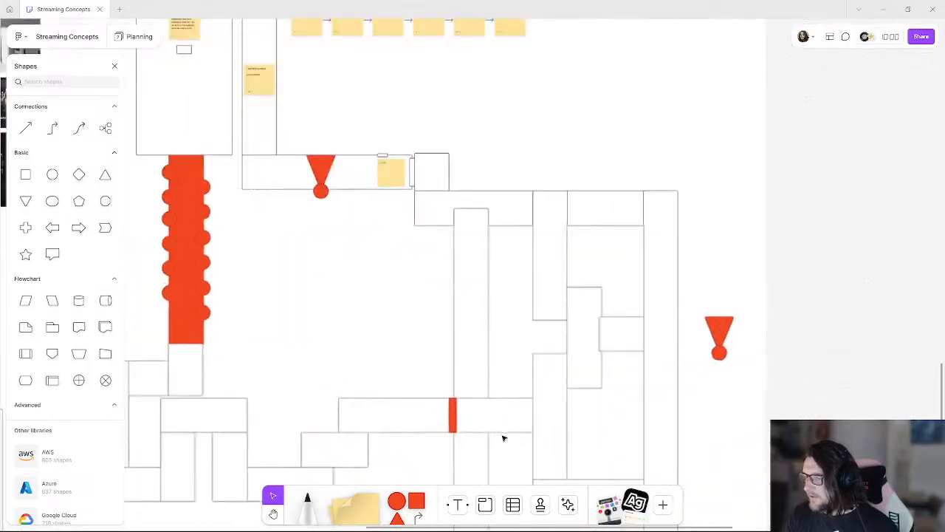
{"action": "scroll", "coordinate": [494, 437], "scroll_direction": "up", "scroll_amount": 4, "text": "ctrl"}
{"action": "left_click", "coordinate": [428, 395]}
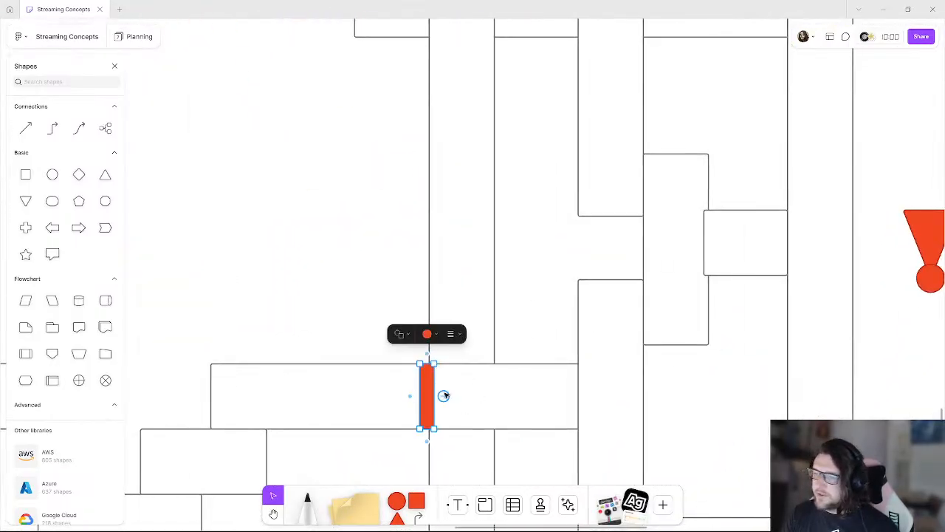
{"action": "middle_click_drag", "start_coordinate": [447, 389], "coordinate": [523, 321]}
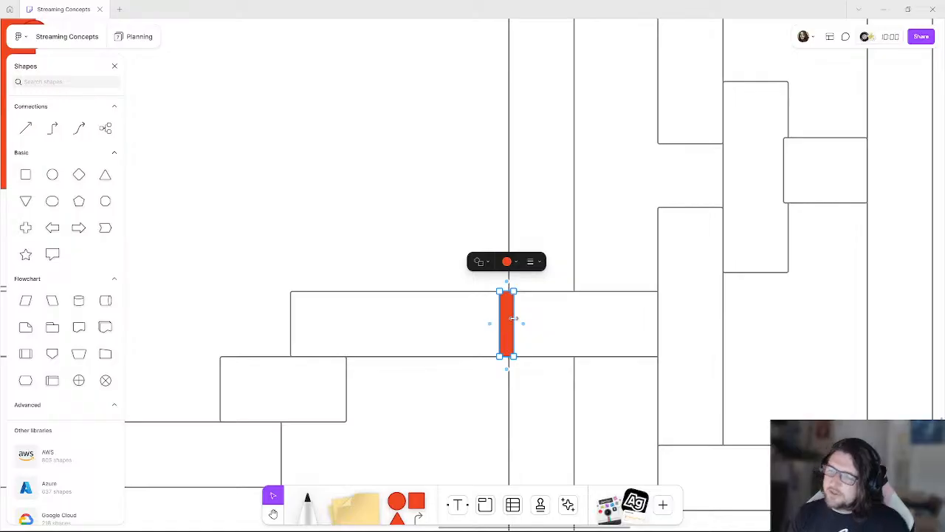
{"action": "middle_click_drag", "start_coordinate": [551, 312], "coordinate": [496, 298]}
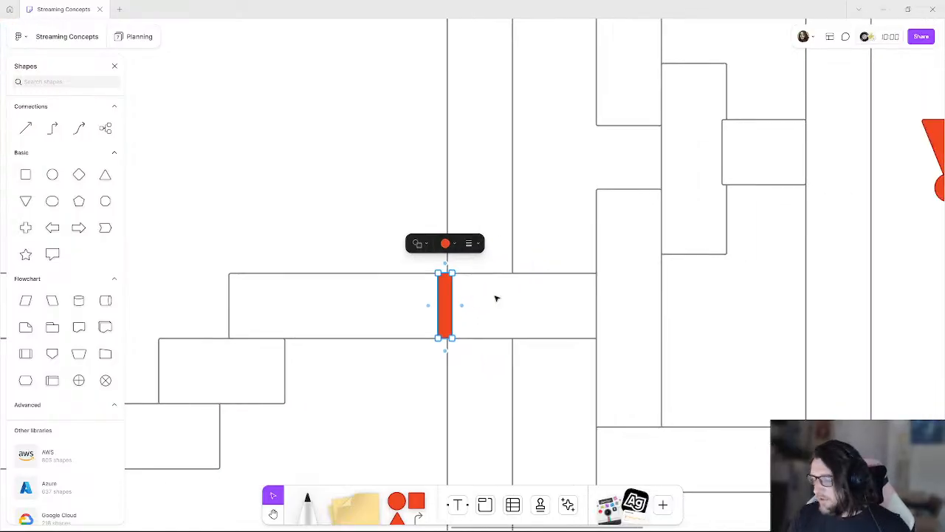
{"action": "left_click", "coordinate": [360, 505]}
{"action": "left_click", "coordinate": [396, 221]}
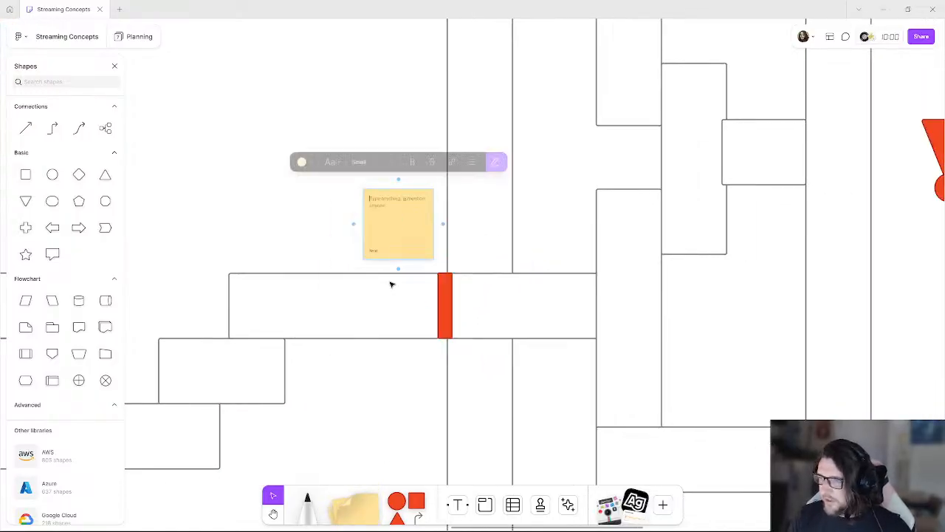
- Write "Hidden Door" and "Opens after the Drone Appears, and after you interact with the Red Button that also appears" in the new note
{"action": "type", "text": "Hidden Door"}
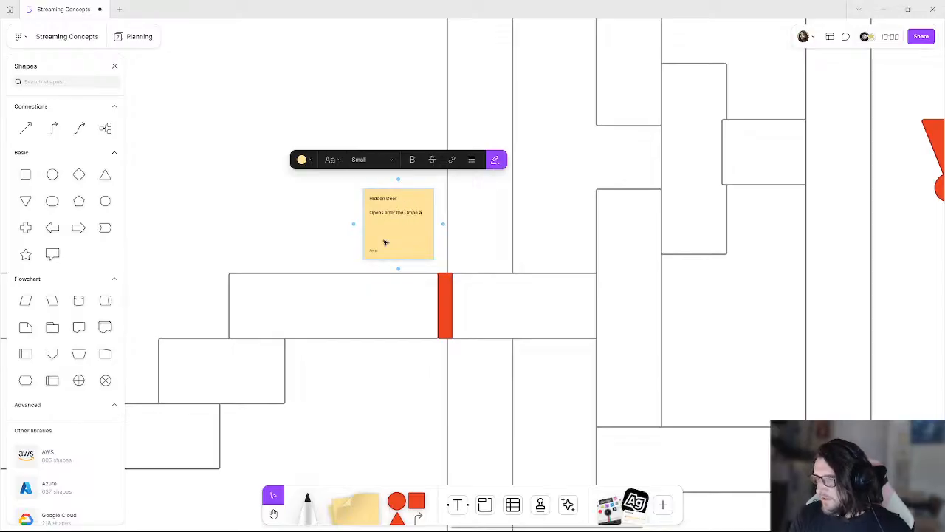
{"action": "type", "text": "pears, and after y"}
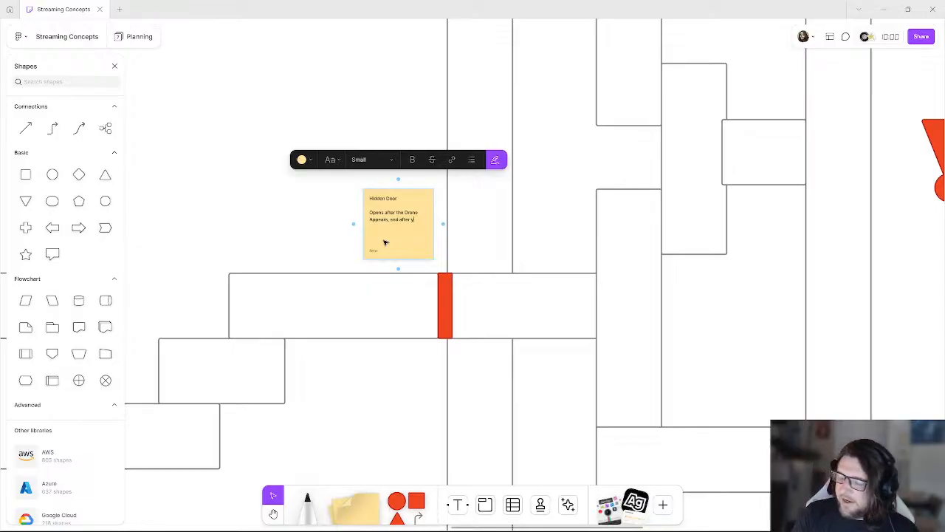
{"action": "type", "text": " into"}
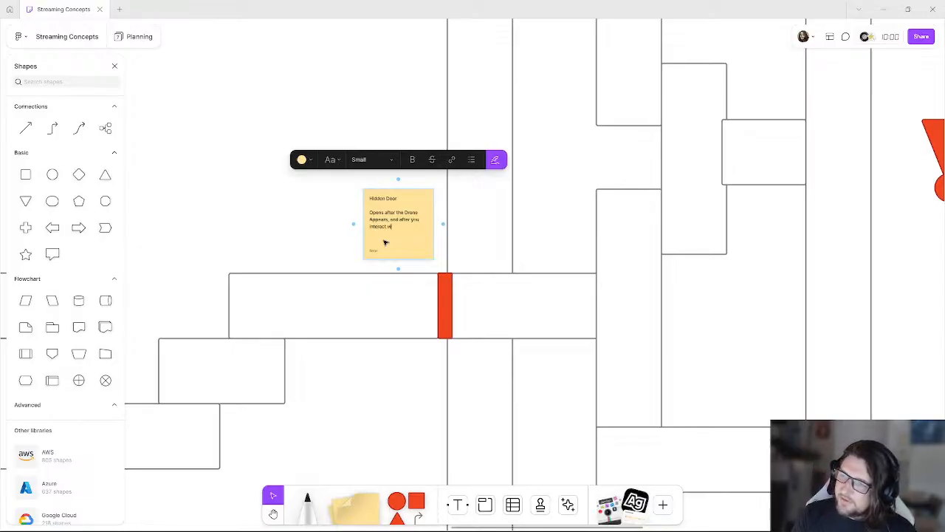
{"action": "type", "text": "on that also appears"}
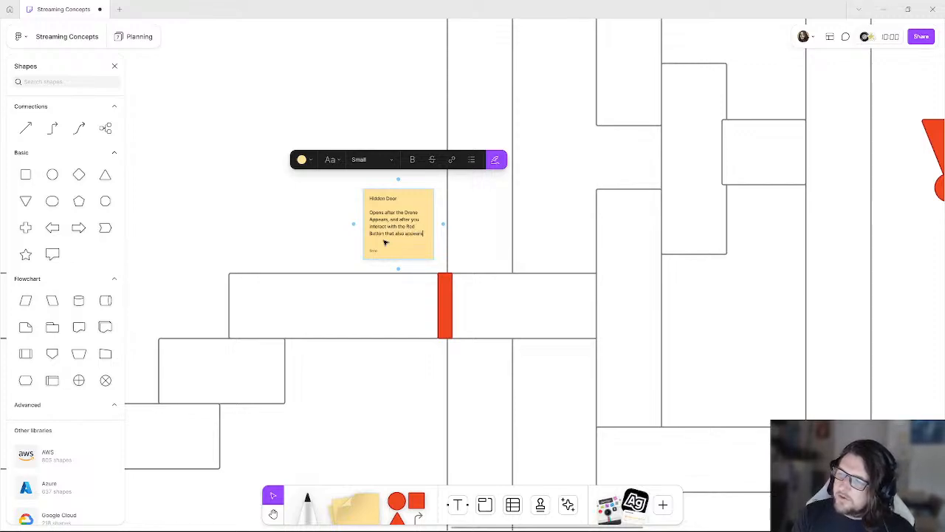
{"action": "scroll", "coordinate": [730, 253], "scroll_direction": "down", "scroll_amount": 5, "text": "ctrl"}
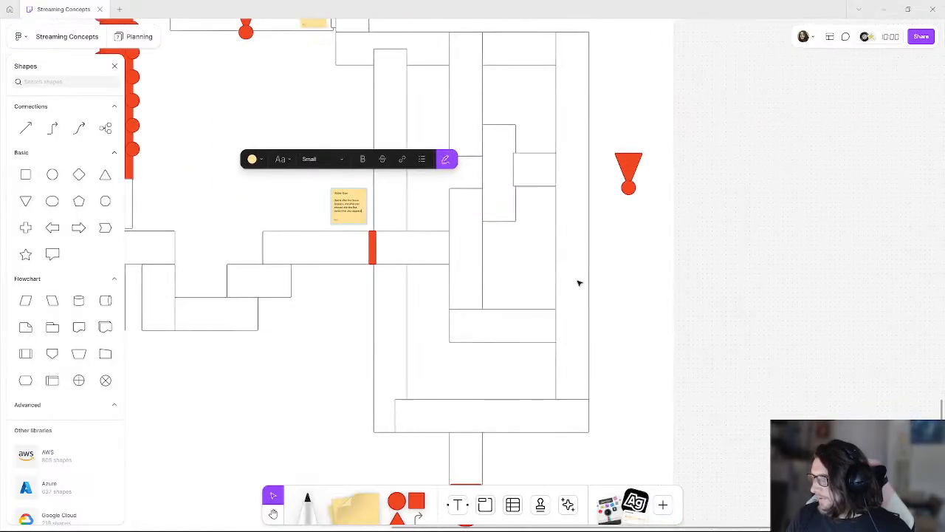
{"action": "left_click", "coordinate": [749, 299]}
- Review the hidden door note and the surrounding loop hallways, including the stretch down to the bottom camera marker
{"action": "scroll", "coordinate": [650, 380], "scroll_direction": "down", "scroll_amount": 4}
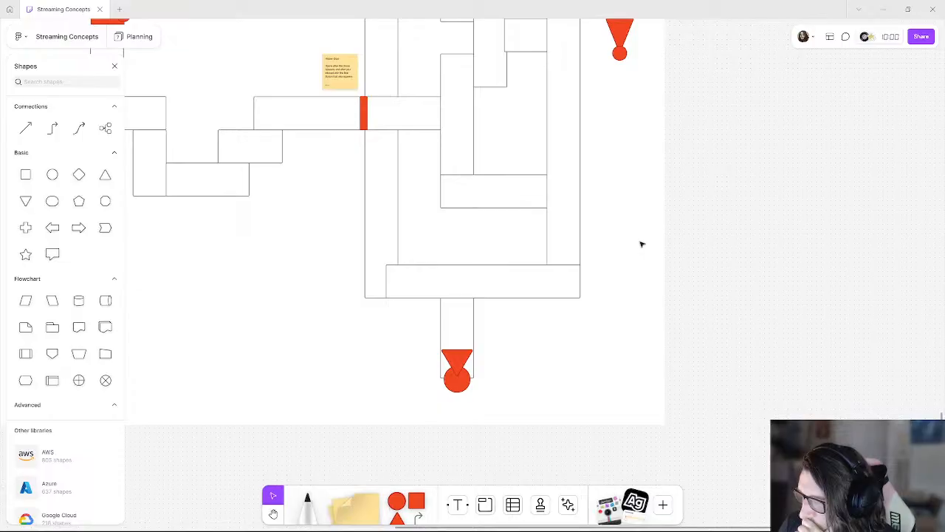
{"action": "scroll", "coordinate": [409, 185], "scroll_direction": "up", "scroll_amount": 4}
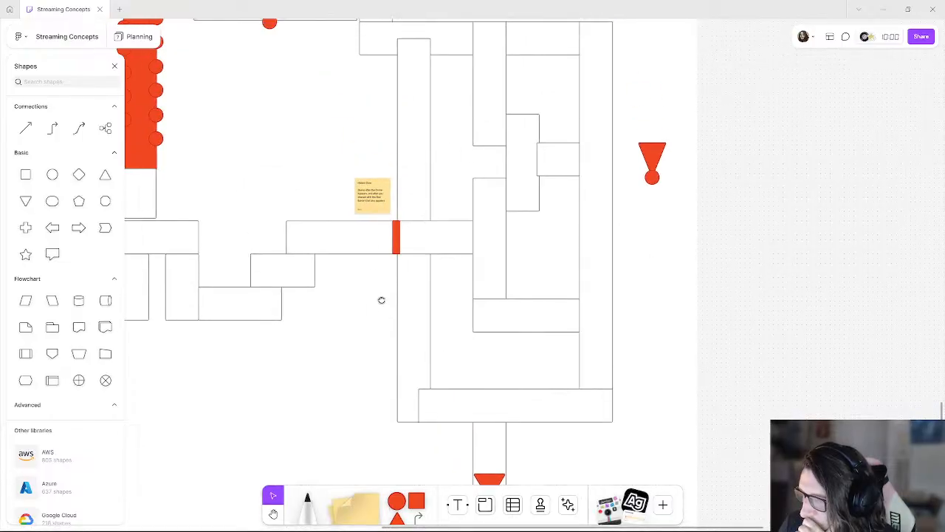
{"action": "scroll", "coordinate": [425, 260], "scroll_direction": "up", "scroll_amount": 5, "text": "ctrl"}
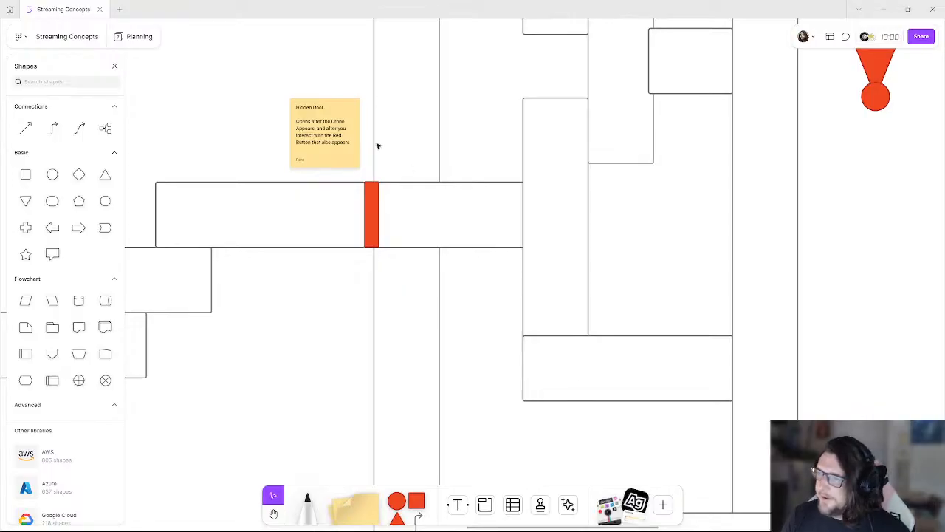
{"action": "scroll", "coordinate": [374, 148], "scroll_direction": "up", "scroll_amount": 5}
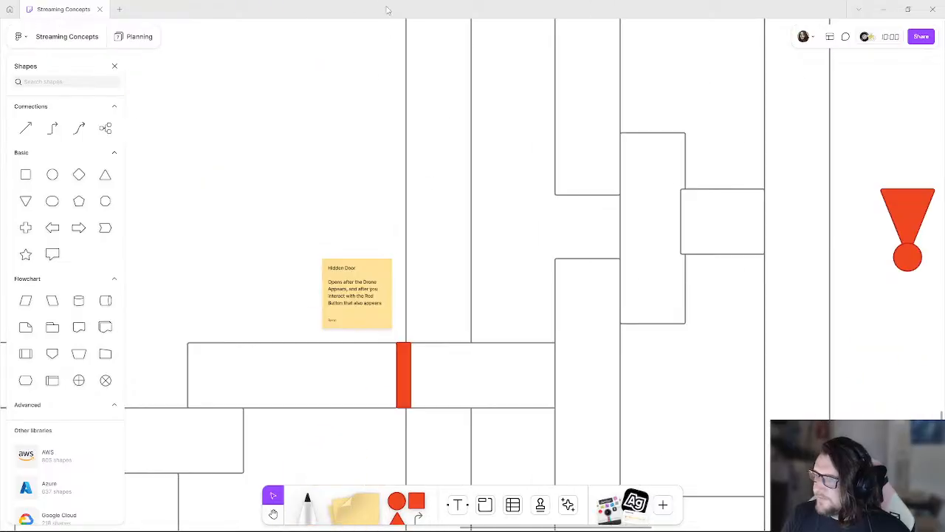
{"action": "scroll", "coordinate": [355, 303], "scroll_direction": "up", "scroll_amount": 2, "text": "ctrl"}
{"action": "left_click", "coordinate": [355, 302]}
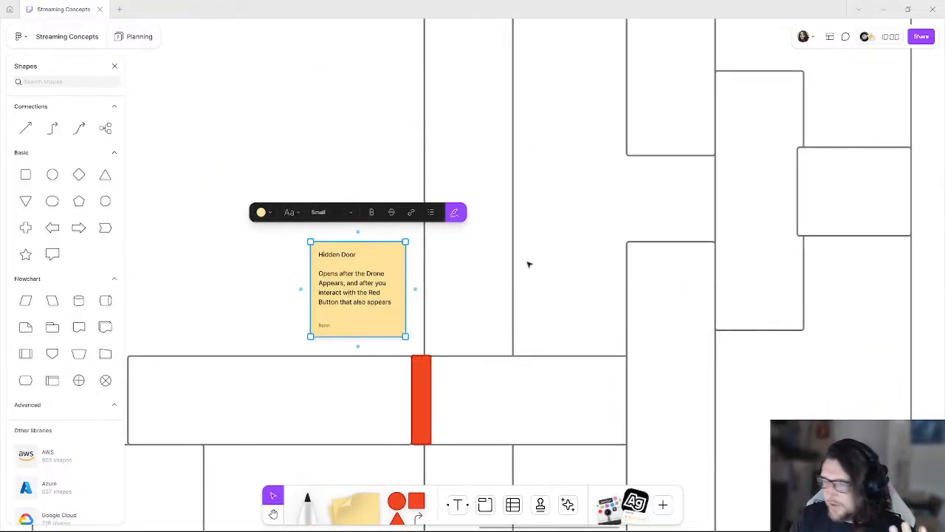
{"action": "scroll", "coordinate": [510, 188], "scroll_direction": "down", "scroll_amount": 5}
{"action": "scroll", "coordinate": [486, 193], "scroll_direction": "down", "scroll_amount": 5, "text": "ctrl"}
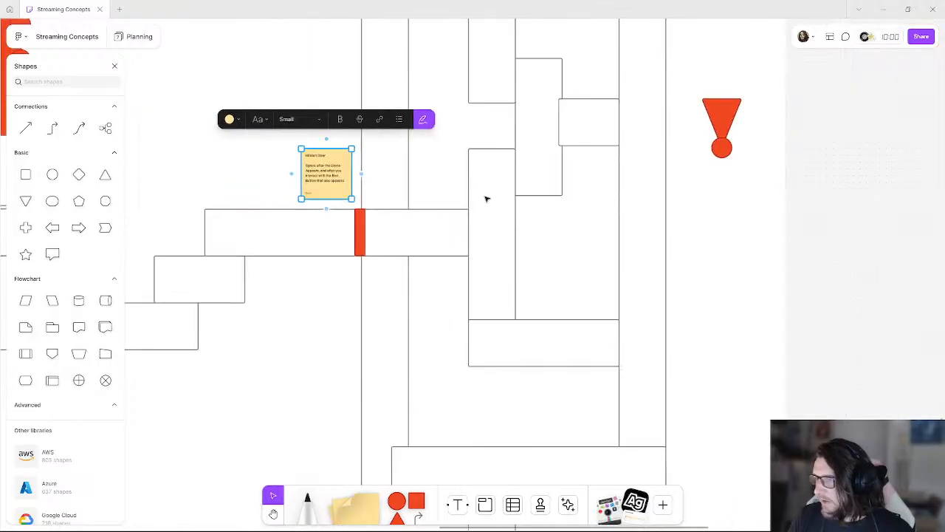
{"action": "middle_click_drag", "start_coordinate": [517, 183], "coordinate": [464, 246]}
{"action": "left_click", "coordinate": [730, 271]}
{"action": "middle_click_drag", "start_coordinate": [643, 305], "coordinate": [627, 276]}
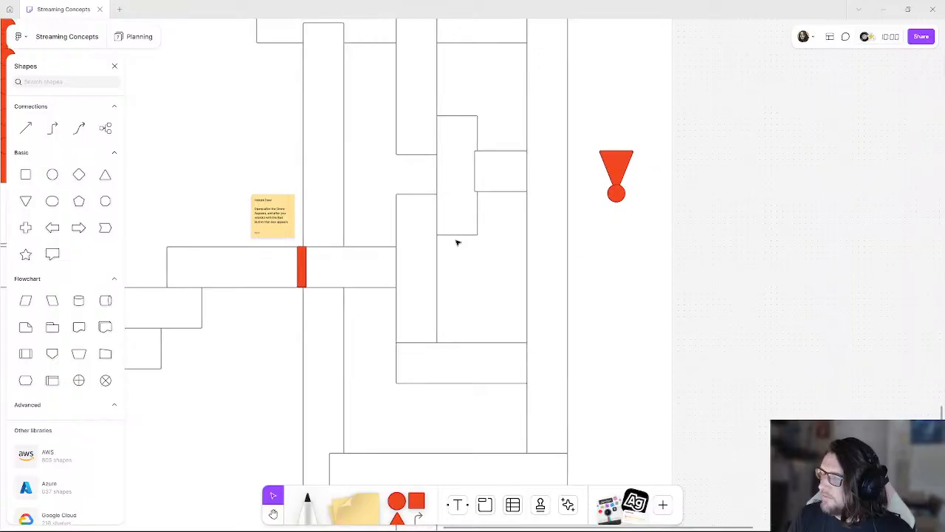
- Duplicate the "Starting Corridor" sticky note below the gameplay sequence row and open the copy's text for editing
{"action": "scroll", "coordinate": [412, 239], "scroll_direction": "down", "scroll_amount": 2, "text": "ctrl"}
{"action": "middle_click_drag", "start_coordinate": [368, 162], "coordinate": [521, 505]}
{"action": "scroll", "coordinate": [394, 232], "scroll_direction": "up", "scroll_amount": 4, "text": "ctrl"}
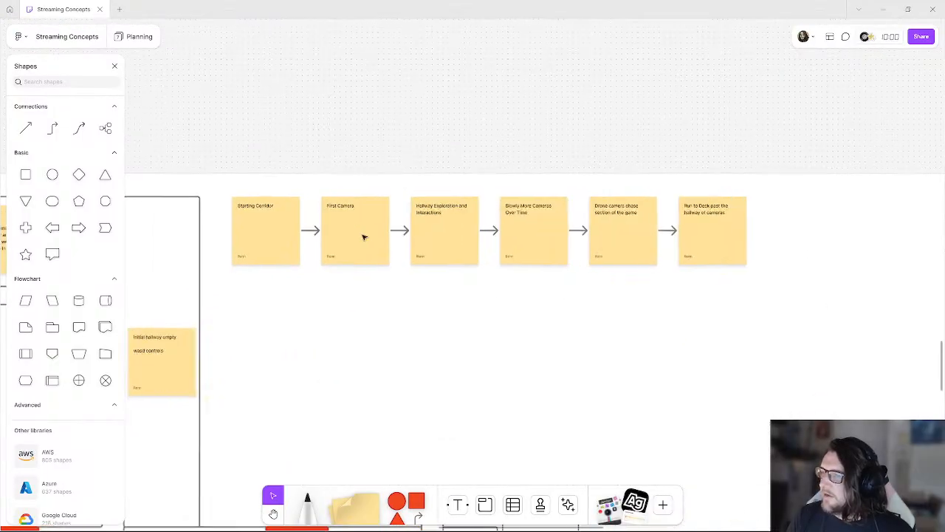
{"action": "left_click", "coordinate": [235, 244]}
{"action": "left_click_drag", "start_coordinate": [250, 238], "coordinate": [215, 340], "text": "alt"}
{"action": "double_click", "coordinate": [297, 343]}
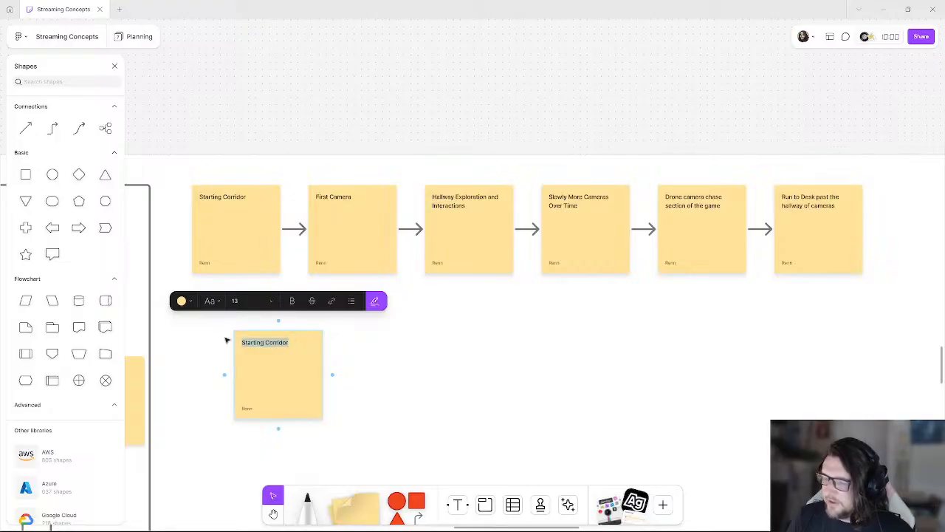
- Write "Loss Condition" and "Get caught by the drone, end screen that says 'late for work'" in the copied note, aligning it under the starting corridor note
{"action": "type", "text": "Loss Condition"}
{"action": "key", "text": "Return"}
{"action": "type", "text": "G"}
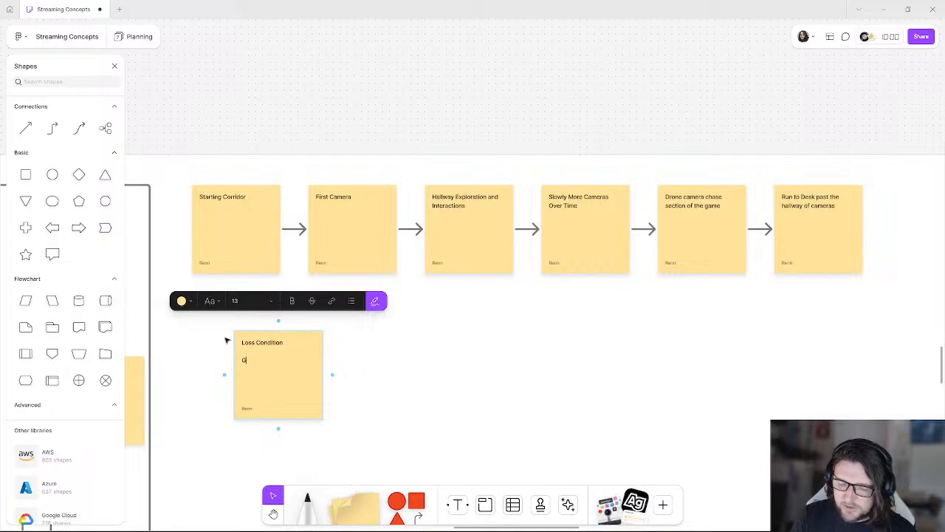
{"action": "type", "text": "et caught by the drone"}
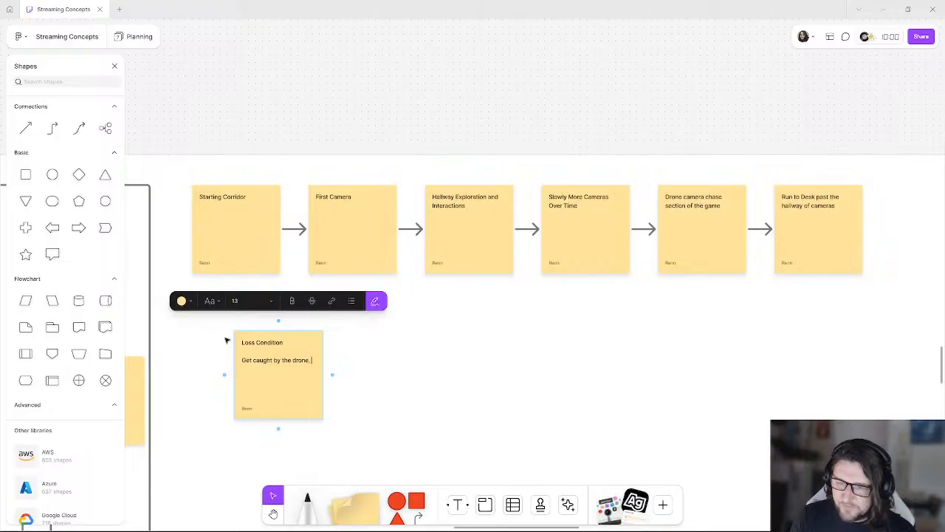
{"action": "type", "text": ", end screen"}
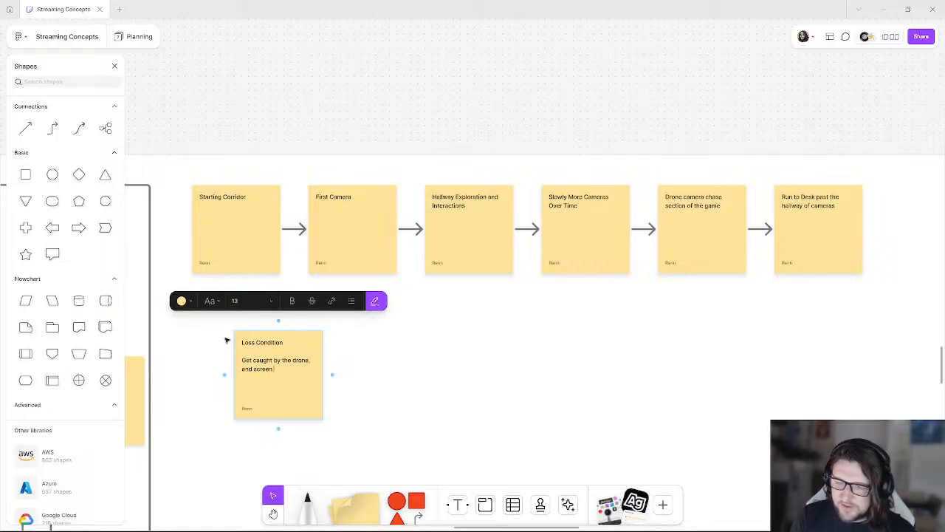
{"action": "key", "text": "BackSpace"}
{"action": "key", "text": "BackSpace"}
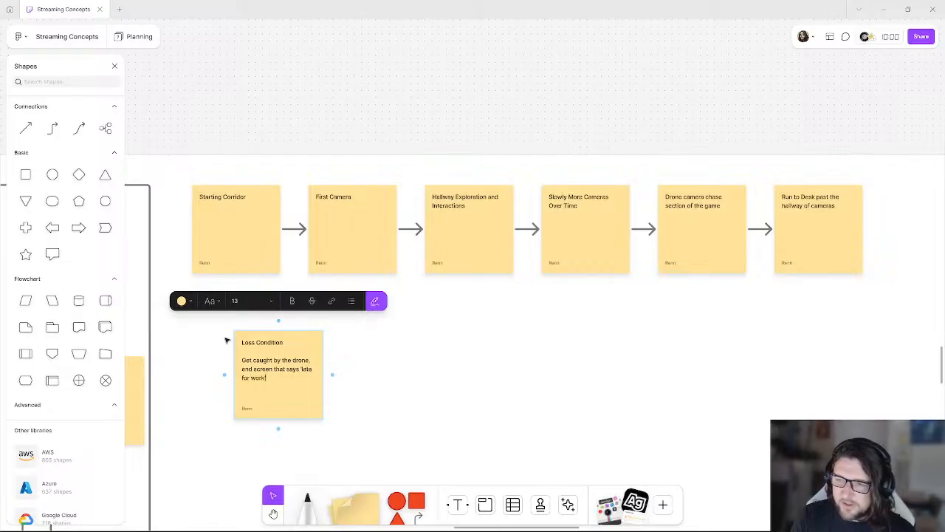
{"action": "left_click", "coordinate": [335, 109]}
{"action": "left_click_drag", "start_coordinate": [273, 359], "coordinate": [233, 367]}
{"action": "left_click", "coordinate": [230, 309]}
- Review the gameplay sequence and loss condition notes against the level layout, from the first camera hallway to the hidden door
{"action": "middle_click_drag", "start_coordinate": [561, 102], "coordinate": [899, 138]}
{"action": "middle_click_drag", "start_coordinate": [307, 112], "coordinate": [314, 61]}
{"action": "scroll", "coordinate": [261, 129], "scroll_direction": "down", "scroll_amount": 2, "text": "ctrl"}
{"action": "scroll", "coordinate": [261, 133], "scroll_direction": "down", "scroll_amount": 3, "text": "ctrl"}
{"action": "middle_click_drag", "start_coordinate": [258, 173], "coordinate": [198, 70]}
{"action": "scroll", "coordinate": [386, 258], "scroll_direction": "up", "scroll_amount": 2, "text": "ctrl"}
{"action": "middle_click_drag", "start_coordinate": [434, 193], "coordinate": [386, 370]}
{"action": "left_click", "coordinate": [378, 110]}
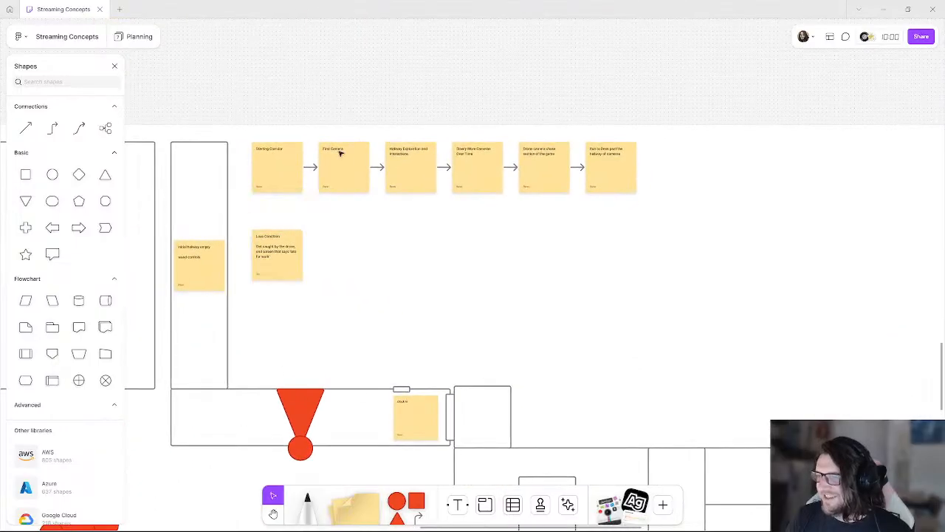
{"action": "middle_click_drag", "start_coordinate": [346, 150], "coordinate": [374, 117]}
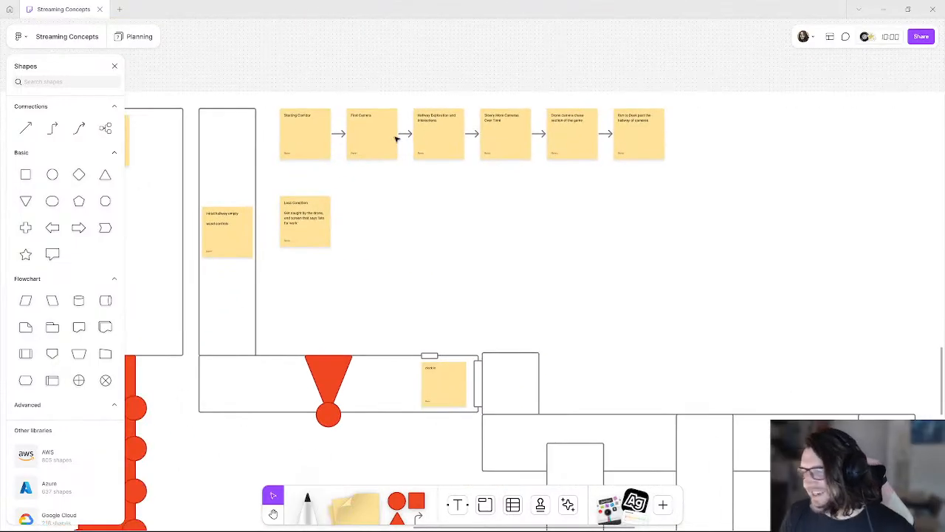
{"action": "middle_click_drag", "start_coordinate": [607, 426], "coordinate": [448, 118]}
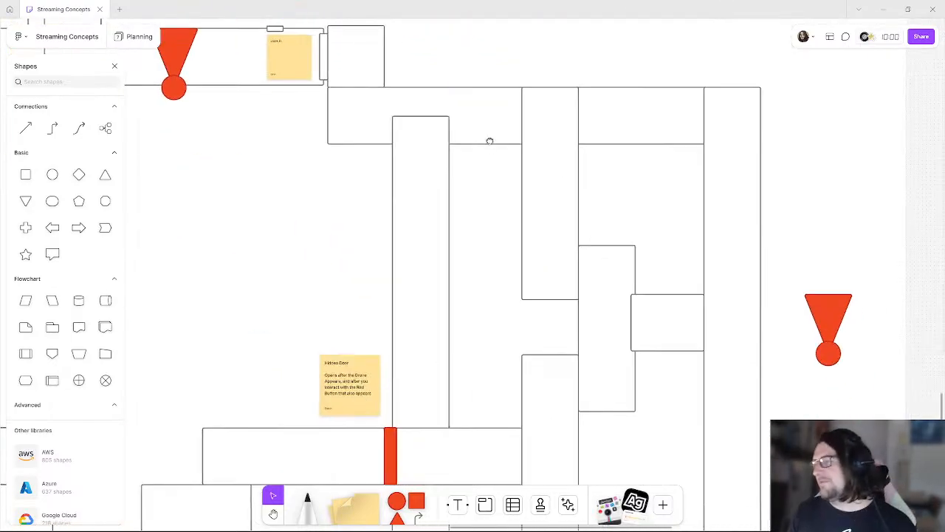
- Trim the overlapping ends of the long inner vertical hallway and the small connector room so both sit flush against their neighbouring hallways
{"action": "left_click", "coordinate": [433, 129]}
{"action": "left_click_drag", "start_coordinate": [428, 118], "coordinate": [435, 144]}
{"action": "left_click", "coordinate": [493, 196]}
{"action": "scroll", "coordinate": [493, 197], "scroll_direction": "right", "scroll_amount": 5}
{"action": "scroll", "coordinate": [493, 197], "scroll_direction": "down", "scroll_amount": 3}
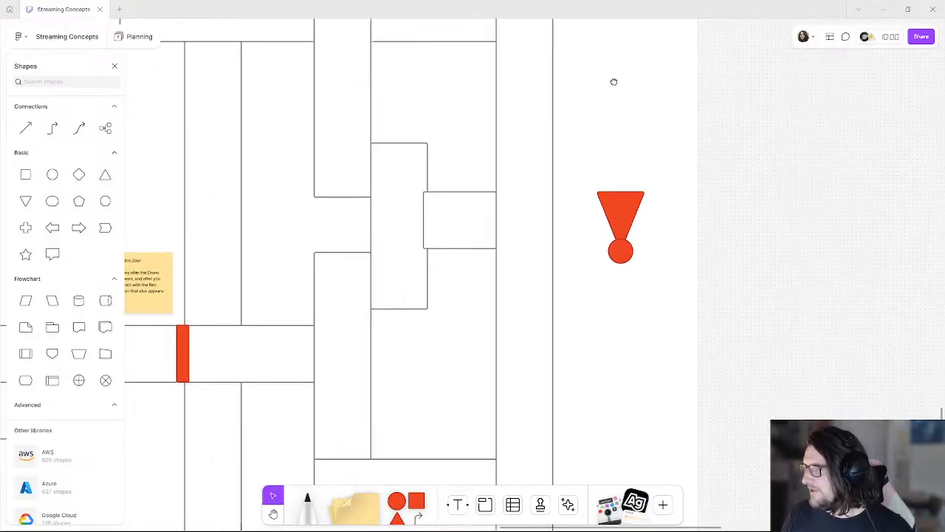
{"action": "left_click", "coordinate": [405, 198]}
{"action": "left_click_drag", "start_coordinate": [403, 199], "coordinate": [407, 200]}
{"action": "left_click", "coordinate": [744, 126]}
- Shorten the loop's bottom horizontal hallway so its end meets the inner edge of the vertical hallway
{"action": "middle_click_drag", "start_coordinate": [423, 259], "coordinate": [431, 80]}
{"action": "left_click_drag", "start_coordinate": [446, 307], "coordinate": [477, 246]}
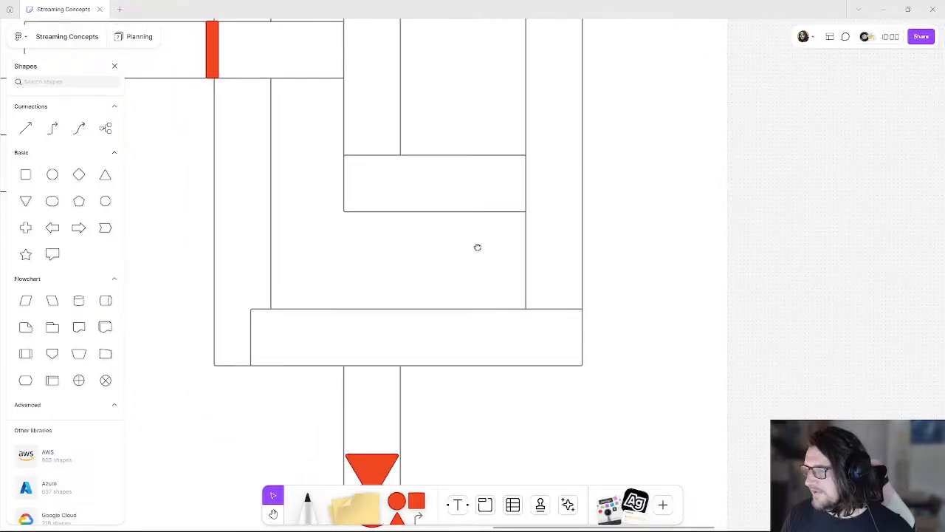
{"action": "left_click", "coordinate": [272, 336]}
{"action": "left_click_drag", "start_coordinate": [251, 337], "coordinate": [270, 327]}
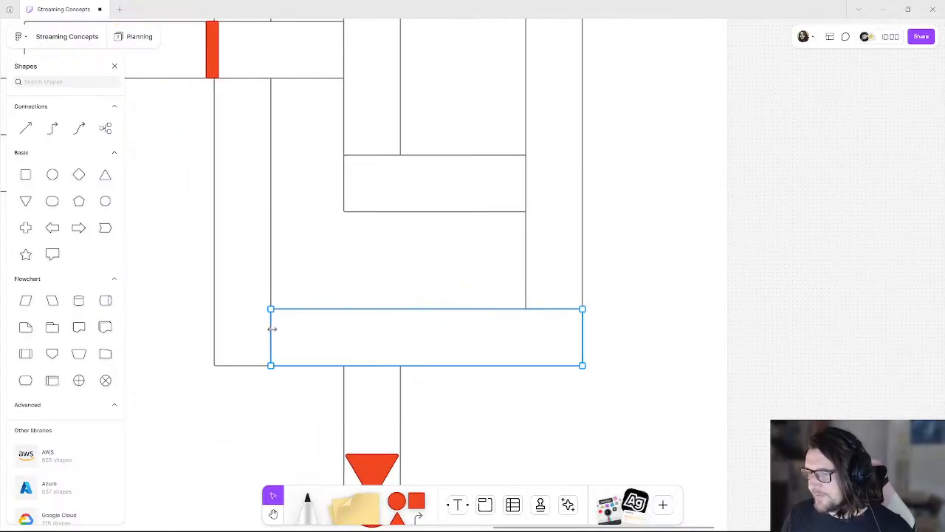
{"action": "left_click", "coordinate": [743, 307]}
- Place a circle just outside the loop's outer vertical hallway and colour it orange
{"action": "middle_click_drag", "start_coordinate": [551, 237], "coordinate": [571, 350]}
{"action": "scroll", "coordinate": [546, 312], "scroll_direction": "down", "scroll_amount": 3, "text": "ctrl"}
{"action": "middle_click_drag", "start_coordinate": [532, 223], "coordinate": [726, 255]}
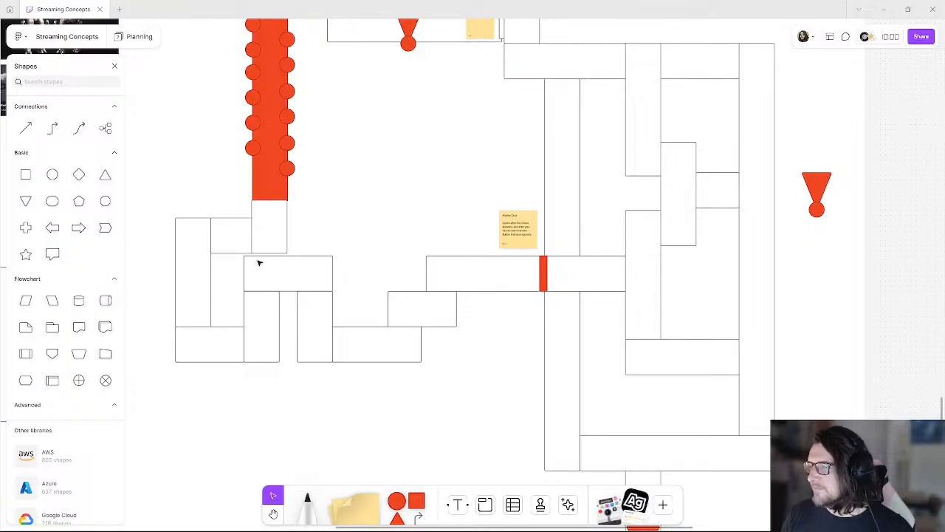
{"action": "middle_click_drag", "start_coordinate": [471, 275], "coordinate": [576, 319]}
{"action": "scroll", "coordinate": [572, 306], "scroll_direction": "down", "scroll_amount": 4}
{"action": "scroll", "coordinate": [669, 309], "scroll_direction": "up", "scroll_amount": 3}
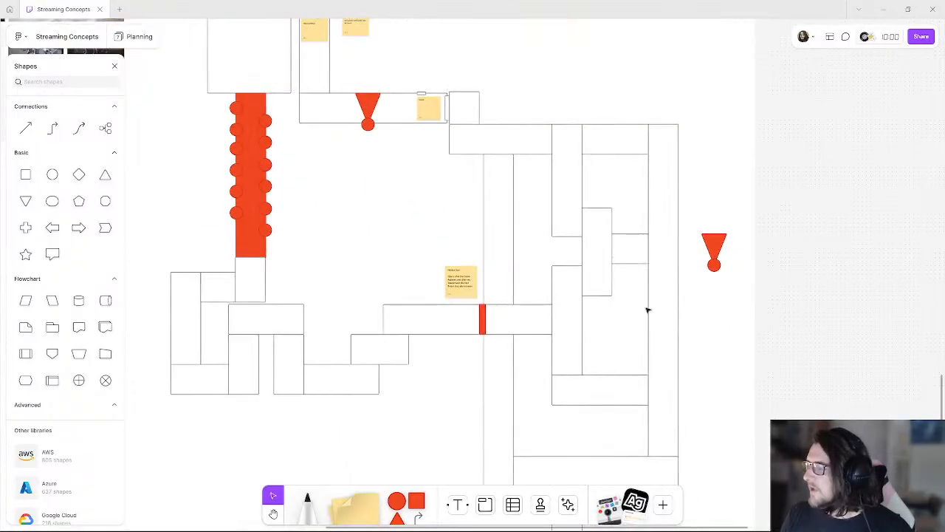
{"action": "middle_click_drag", "start_coordinate": [555, 268], "coordinate": [498, 232]}
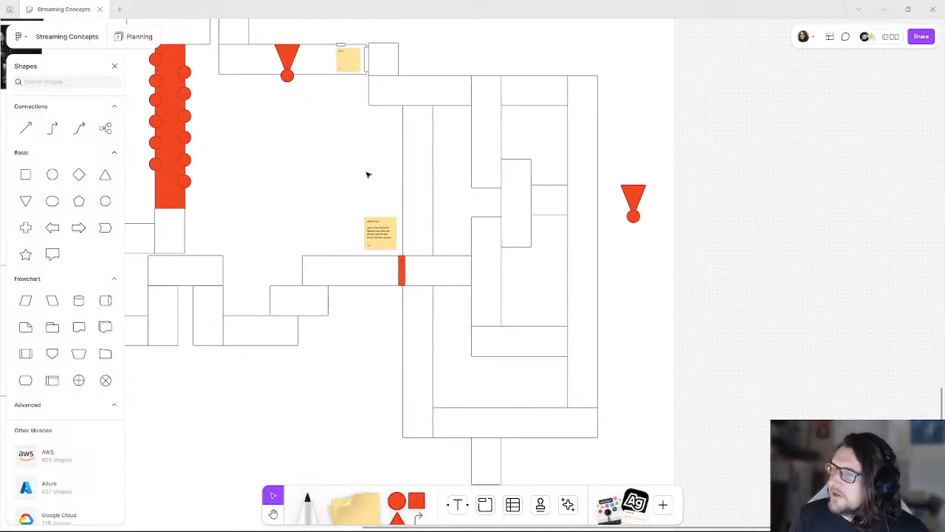
{"action": "left_click_drag", "start_coordinate": [396, 502], "coordinate": [616, 382]}
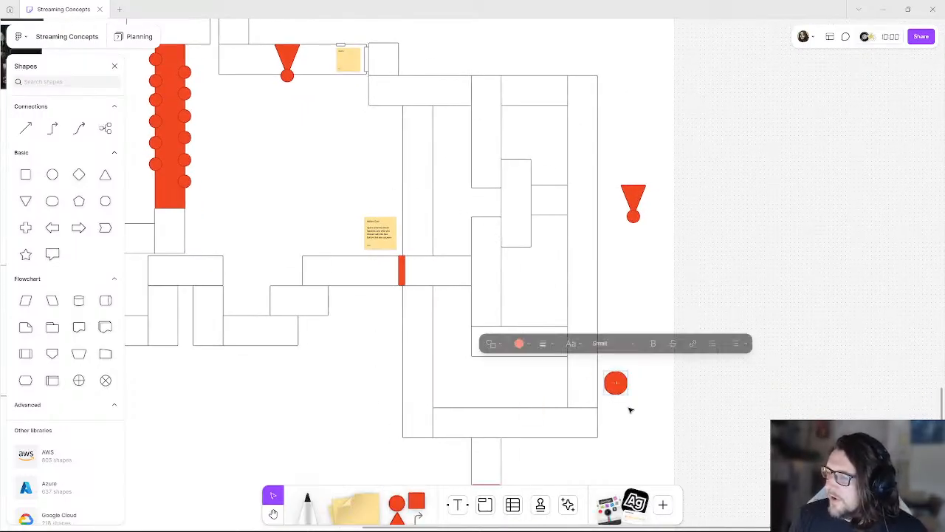
{"action": "left_click", "coordinate": [520, 341]}
{"action": "left_click", "coordinate": [490, 303]}
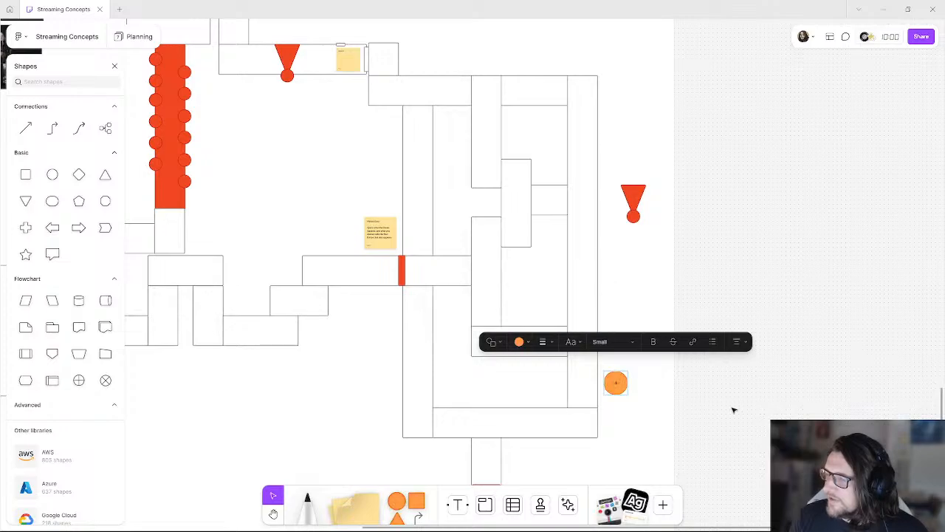
{"action": "left_click", "coordinate": [727, 409]}
- Shrink the orange circle and move it inside the loop, below the corridor with the red door
{"action": "middle_click_drag", "start_coordinate": [616, 381], "coordinate": [594, 444]}
{"action": "left_click", "coordinate": [595, 443]}
{"action": "left_click_drag", "start_coordinate": [594, 444], "coordinate": [584, 434]}
{"action": "left_click", "coordinate": [614, 438]}
{"action": "middle_click_drag", "start_coordinate": [585, 421], "coordinate": [557, 375]}
{"action": "left_click_drag", "start_coordinate": [551, 383], "coordinate": [389, 335]}
{"action": "scroll", "coordinate": [377, 332], "scroll_direction": "up", "scroll_amount": 5, "text": "ctrl"}
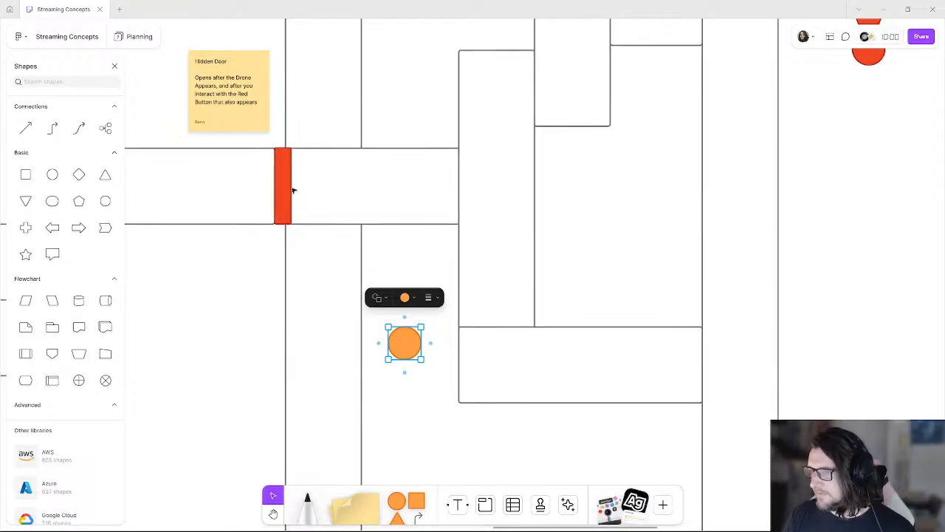
- Retitle the hidden door note "Stream Room Door" and add the line "On Air Sign (inactive)" above its description
{"action": "scroll", "coordinate": [287, 186], "scroll_direction": "down", "scroll_amount": 3, "text": "ctrl"}
{"action": "scroll", "coordinate": [287, 186], "scroll_direction": "up", "scroll_amount": 3, "text": "ctrl"}
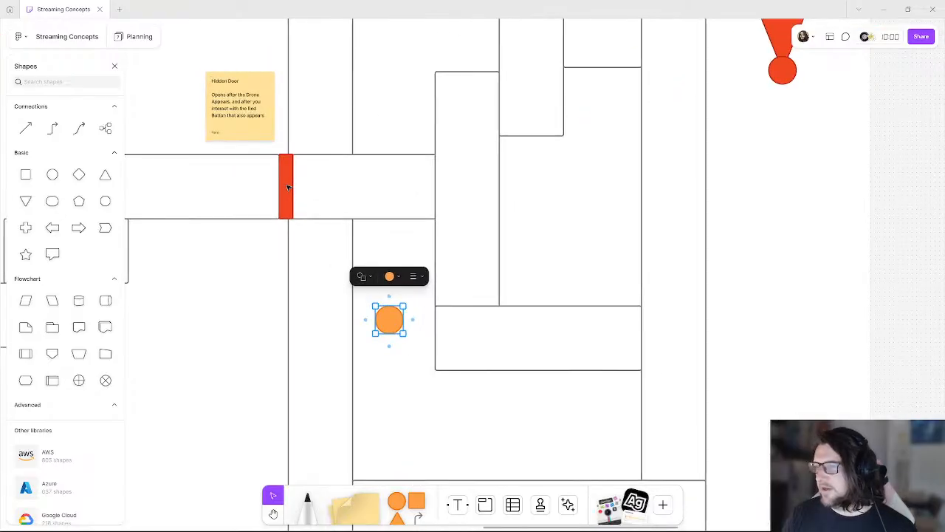
{"action": "middle_click_drag", "start_coordinate": [302, 176], "coordinate": [403, 249]}
{"action": "scroll", "coordinate": [382, 237], "scroll_direction": "up", "scroll_amount": 1, "text": "ctrl"}
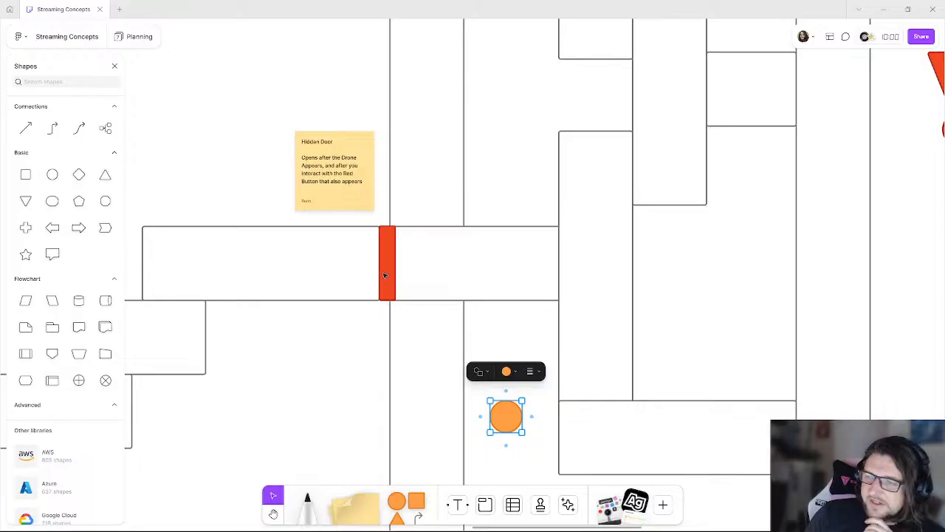
{"action": "left_click", "coordinate": [327, 142]}
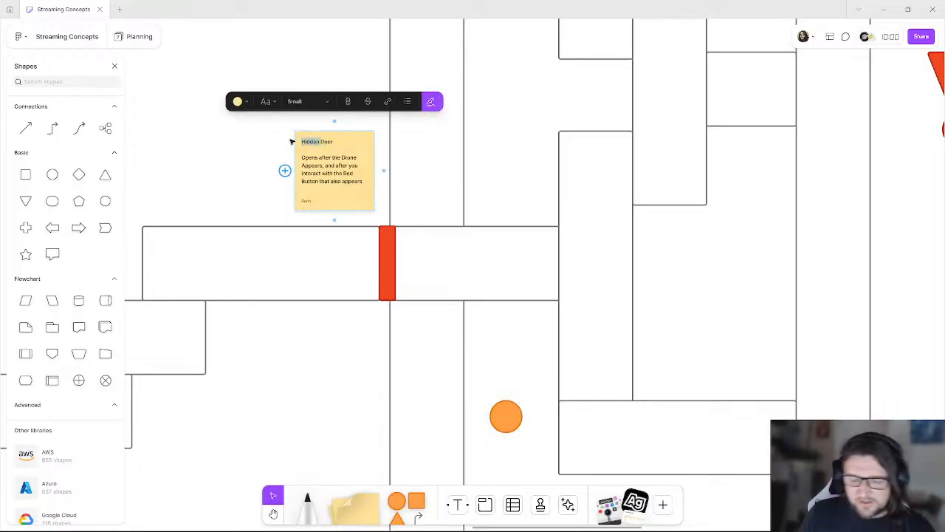
{"action": "type", "text": "Stream Room"}
{"action": "key", "text": "Return"}
{"action": "key", "text": "Return"}
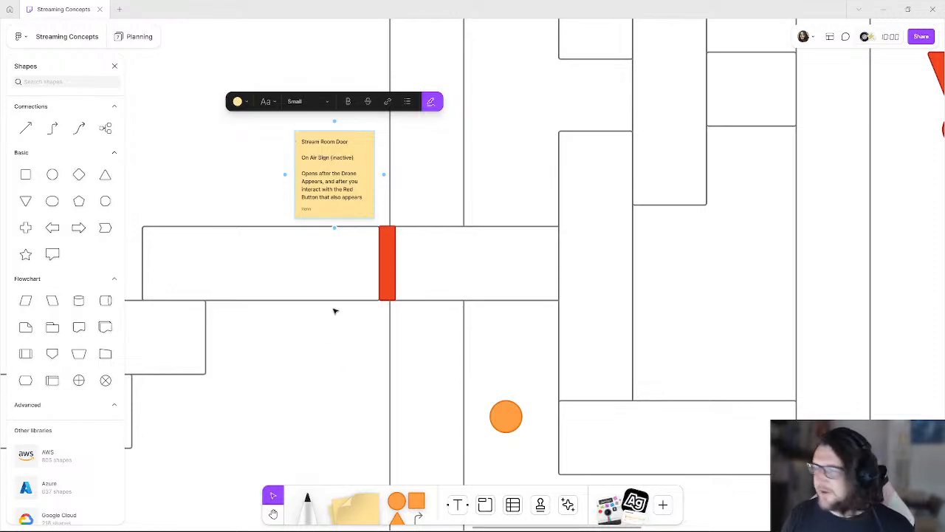
{"action": "left_click_drag", "start_coordinate": [357, 174], "coordinate": [354, 177]}
{"action": "left_click", "coordinate": [350, 358]}
- Review the loop hallways around the stream room door, from the check-in corridor down to the orange circle
{"action": "scroll", "coordinate": [350, 358], "scroll_direction": "down", "scroll_amount": 3, "text": "ctrl"}
{"action": "scroll", "coordinate": [322, 332], "scroll_direction": "right", "scroll_amount": 2}
{"action": "scroll", "coordinate": [392, 359], "scroll_direction": "up", "scroll_amount": 4}
{"action": "scroll", "coordinate": [456, 465], "scroll_direction": "down", "scroll_amount": 1}
{"action": "scroll", "coordinate": [455, 465], "scroll_direction": "left", "scroll_amount": 5}
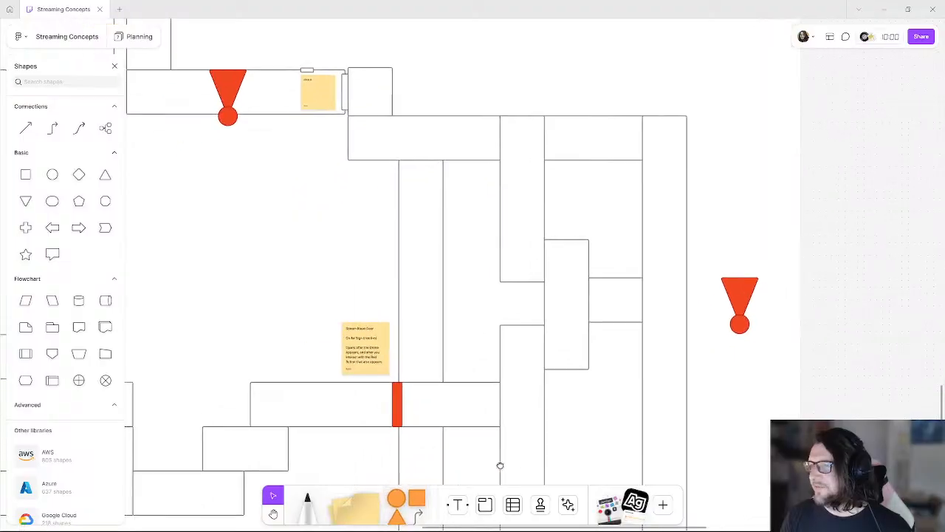
{"action": "scroll", "coordinate": [457, 320], "scroll_direction": "down", "scroll_amount": 4}
{"action": "scroll", "coordinate": [458, 320], "scroll_direction": "right", "scroll_amount": 4}
{"action": "middle_click_drag", "start_coordinate": [441, 306], "coordinate": [435, 307]}
{"action": "middle_click_drag", "start_coordinate": [454, 240], "coordinate": [405, 303]}
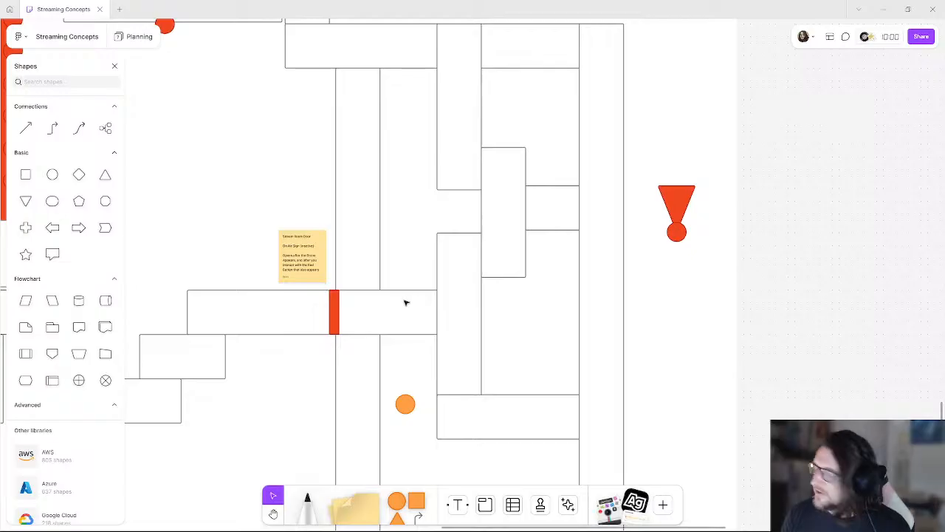
- Move the red stream room door along its corridor so it sits clear of the crossing vertical hallway
{"action": "left_click", "coordinate": [331, 311]}
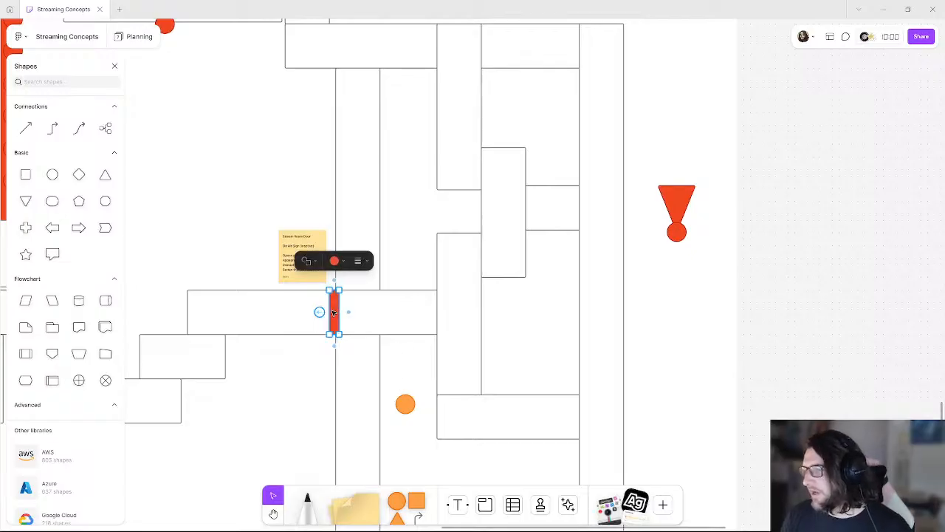
{"action": "scroll", "coordinate": [325, 312], "scroll_direction": "up", "scroll_amount": 3}
{"action": "left_click_drag", "start_coordinate": [345, 275], "coordinate": [245, 300]}
{"action": "left_click", "coordinate": [327, 302]}
{"action": "left_click_drag", "start_coordinate": [327, 302], "coordinate": [234, 302]}
{"action": "left_click", "coordinate": [329, 302]}
{"action": "left_click_drag", "start_coordinate": [310, 298], "coordinate": [234, 302]}
{"action": "left_click", "coordinate": [281, 383]}
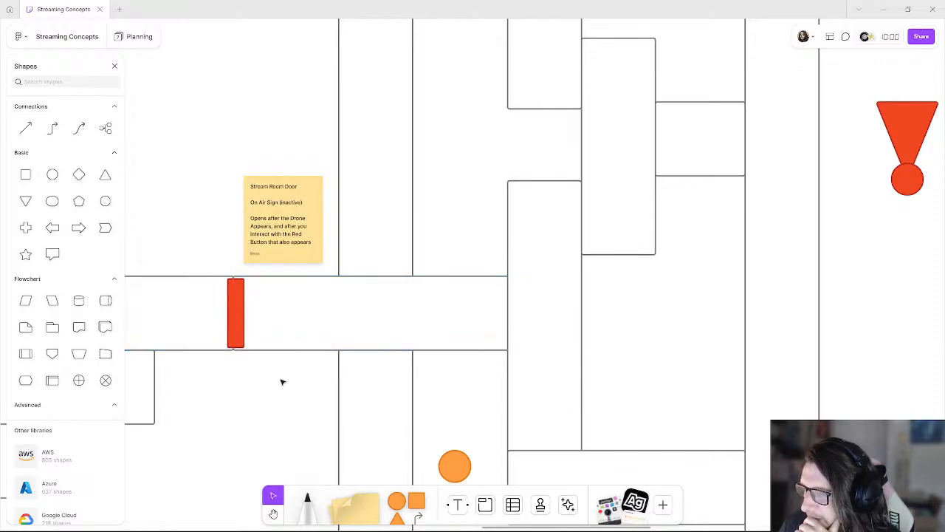
- Extend the loop's lower inner horizontal hallway across to the long vertical hallway near the stream room door
{"action": "scroll", "coordinate": [322, 372], "scroll_direction": "down", "scroll_amount": 5, "text": "ctrl"}
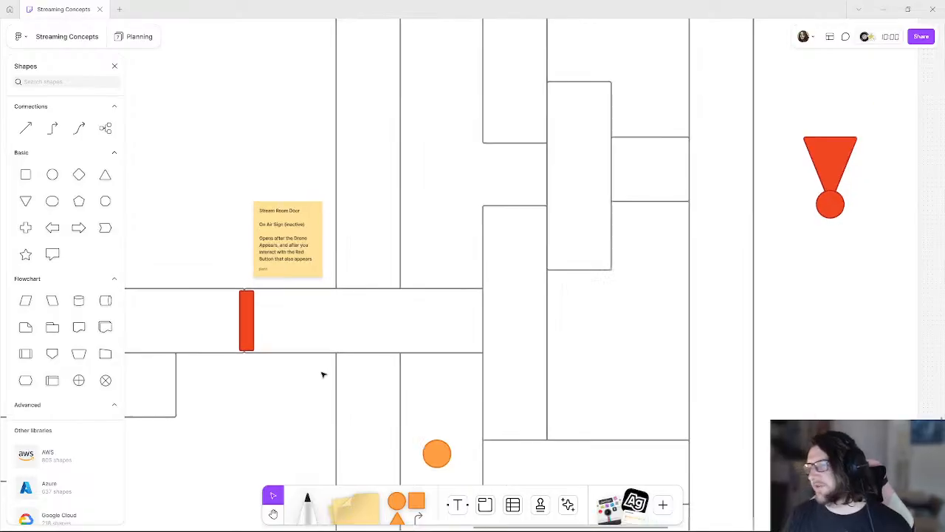
{"action": "scroll", "coordinate": [363, 373], "scroll_direction": "down", "scroll_amount": 3}
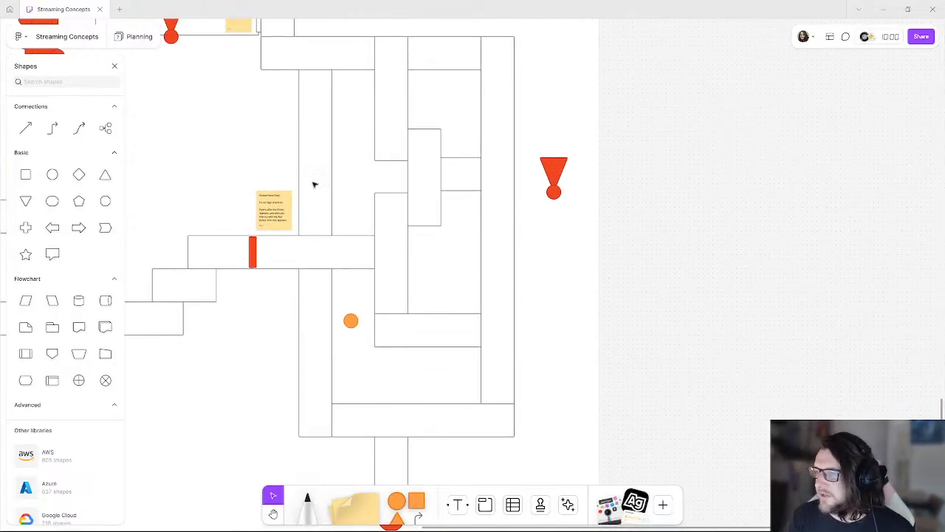
{"action": "left_click", "coordinate": [314, 205]}
{"action": "key", "text": "ctrl+z"}
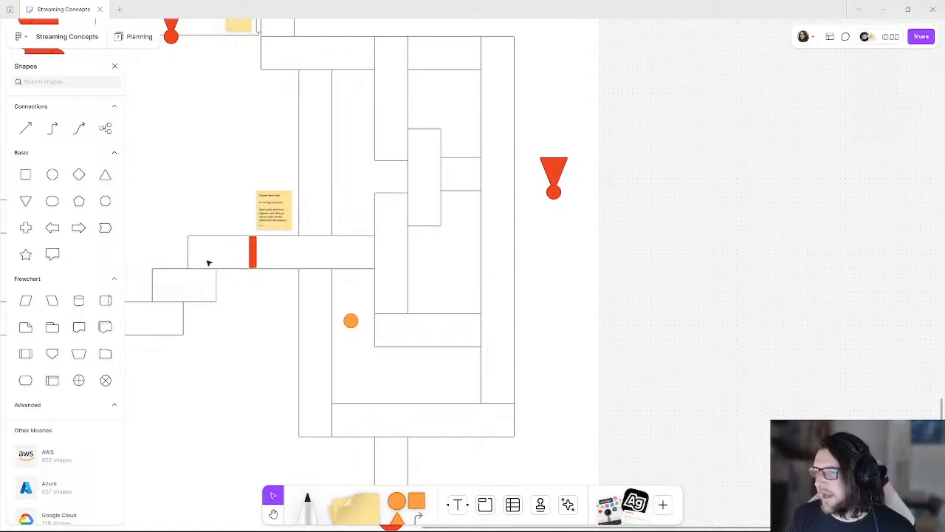
{"action": "left_click", "coordinate": [380, 336]}
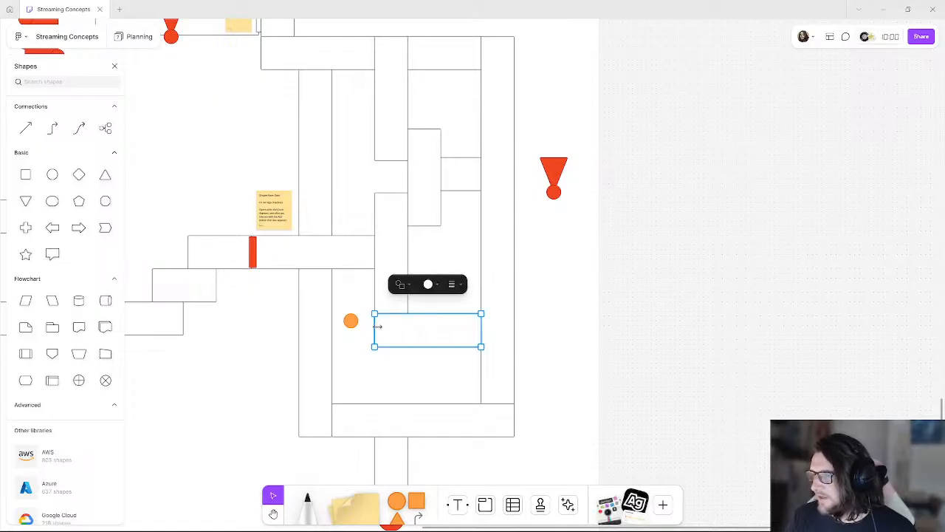
{"action": "left_click_drag", "start_coordinate": [376, 333], "coordinate": [332, 334]}
- Lengthen the inner vertical hallway down to the loop's bottom horizontal hallway
{"action": "left_click", "coordinate": [405, 287]}
{"action": "left_click", "coordinate": [396, 302]}
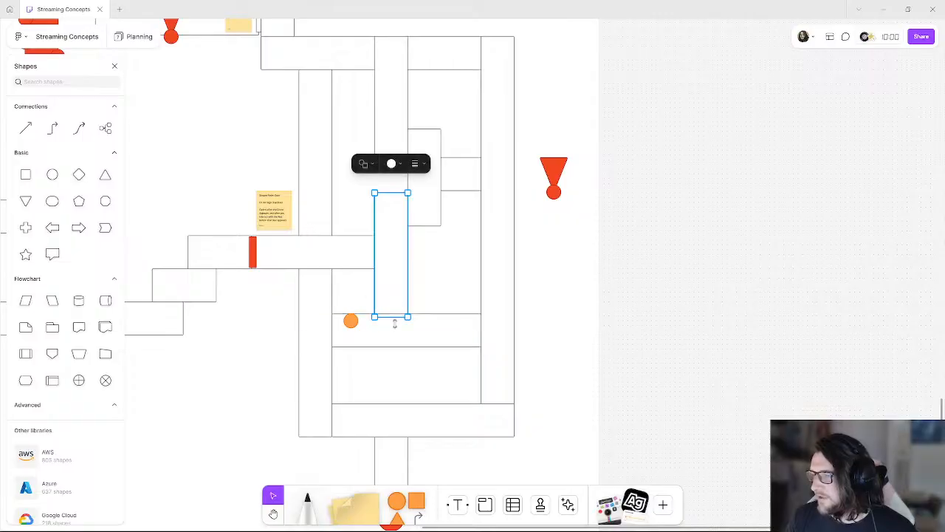
{"action": "left_click_drag", "start_coordinate": [394, 317], "coordinate": [394, 403]}
{"action": "left_click", "coordinate": [671, 346]}
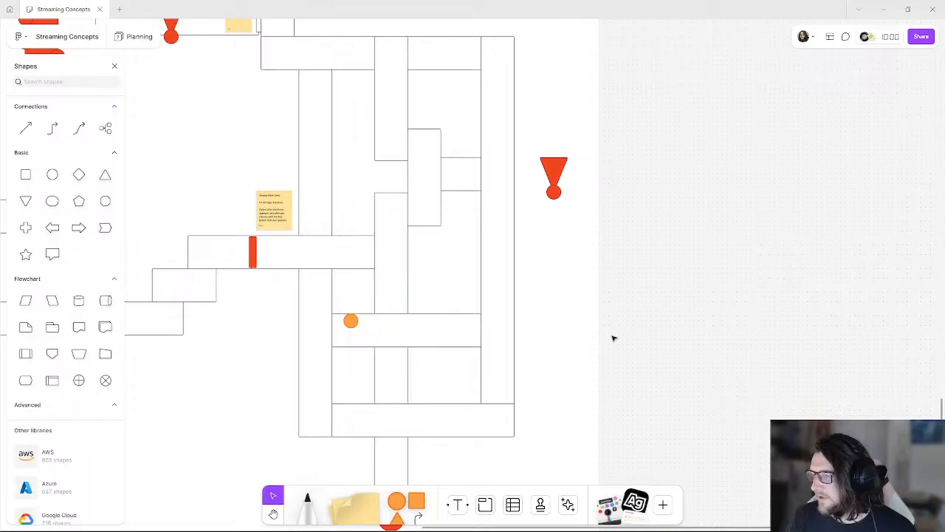
- Move the orange circle out of the loop onto the empty canvas beside the level layout
{"action": "left_click_drag", "start_coordinate": [354, 321], "coordinate": [661, 321]}
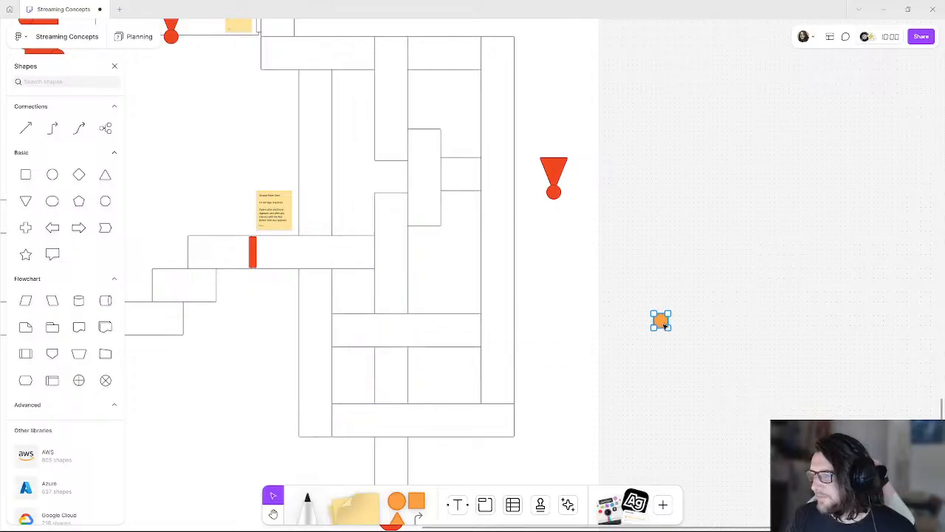
{"action": "scroll", "coordinate": [473, 354], "scroll_direction": "right", "scroll_amount": 2}
{"action": "scroll", "coordinate": [473, 354], "scroll_direction": "up", "scroll_amount": 2}
{"action": "scroll", "coordinate": [399, 317], "scroll_direction": "left", "scroll_amount": 2}
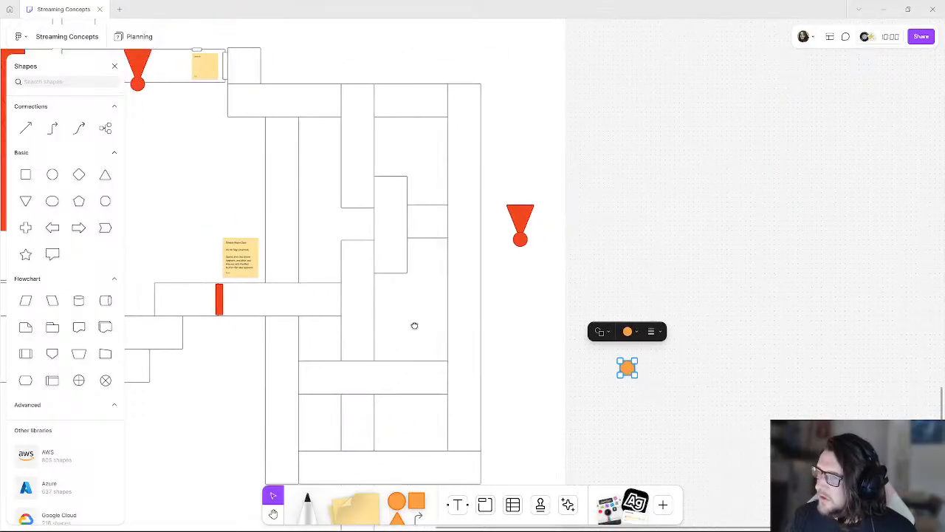
{"action": "scroll", "coordinate": [451, 333], "scroll_direction": "down", "scroll_amount": 3}
{"action": "middle_click_drag", "start_coordinate": [432, 236], "coordinate": [453, 283]}
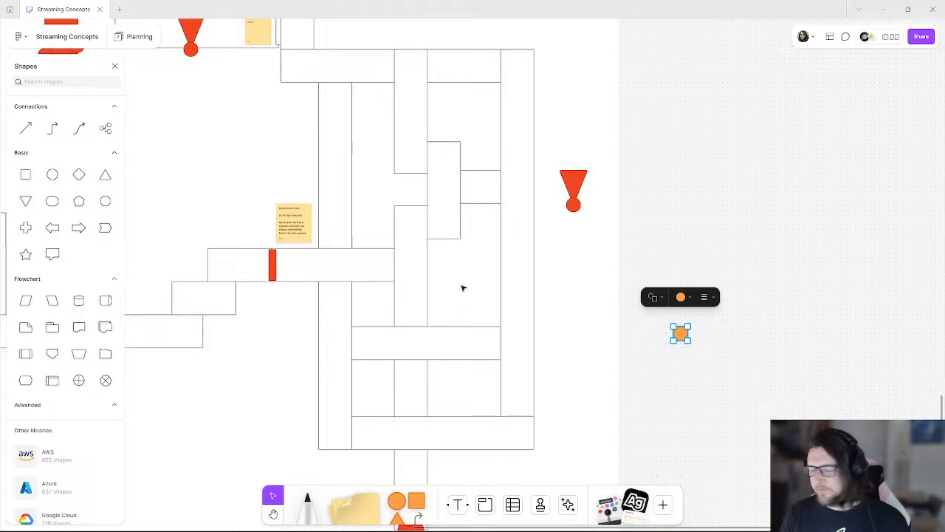
- Copy the small inner vertical block and arrange two upright pieces and one horizontal piece as a detour off the bottom hallway
{"action": "middle_click_drag", "start_coordinate": [450, 449], "coordinate": [403, 343]}
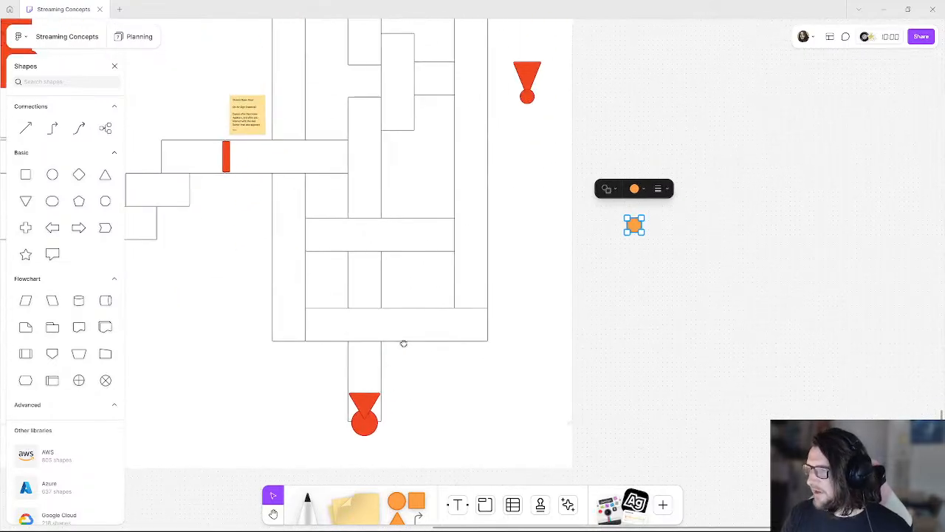
{"action": "left_click", "coordinate": [405, 96]}
{"action": "mouse_move", "coordinate": [405, 93]}
{"action": "left_mouse_down", "text": "alt"}
{"action": "mouse_move", "coordinate": [433, 348]}
{"action": "mouse_move", "coordinate": [421, 367]}
{"action": "mouse_move", "coordinate": [492, 395]}
{"action": "left_mouse_up", "text": "alt"}
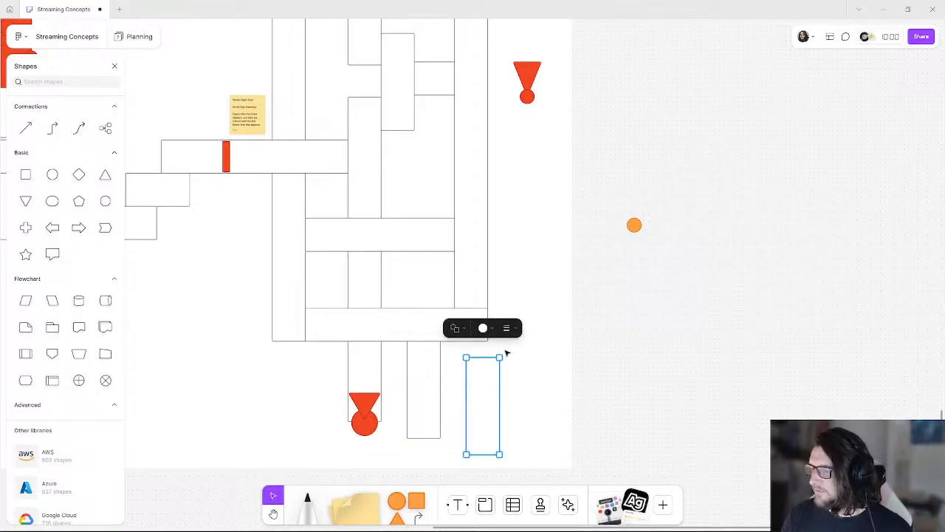
{"action": "left_click_drag", "start_coordinate": [505, 355], "coordinate": [523, 376]}
{"action": "left_click_drag", "start_coordinate": [457, 352], "coordinate": [483, 433]}
{"action": "left_click_drag", "start_coordinate": [515, 386], "coordinate": [525, 371]}
{"action": "left_click", "coordinate": [615, 361]}
- Extend the loop's bottom horizontal hallway outward to meet the new detour's outer vertical piece
{"action": "left_click", "coordinate": [477, 330]}
{"action": "left_click_drag", "start_coordinate": [485, 327], "coordinate": [506, 328]}
{"action": "left_click", "coordinate": [670, 341]}
- Move the orange circle next to the loop's outer vertical hallway, below the side camera marker
{"action": "middle_click_drag", "start_coordinate": [422, 324], "coordinate": [517, 283]}
{"action": "middle_click_drag", "start_coordinate": [547, 228], "coordinate": [470, 362]}
{"action": "middle_click_drag", "start_coordinate": [360, 308], "coordinate": [434, 309]}
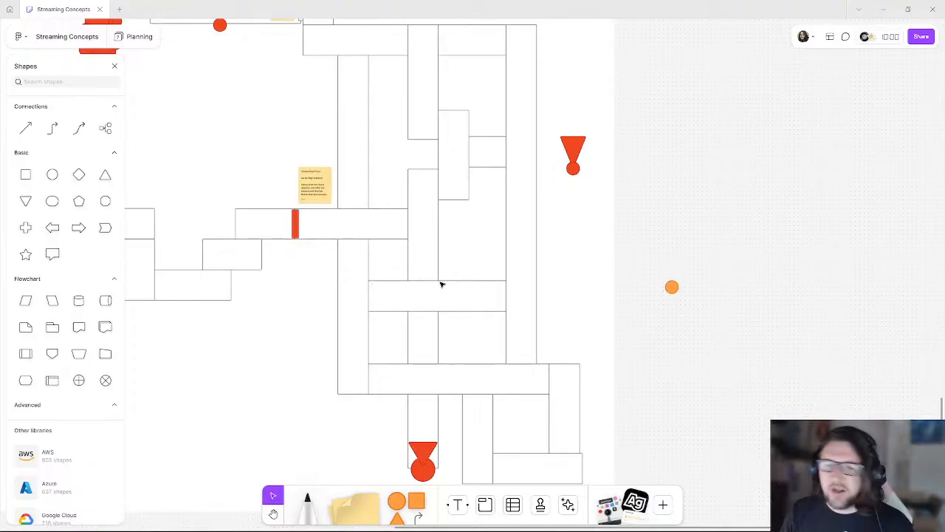
{"action": "middle_click_drag", "start_coordinate": [233, 333], "coordinate": [299, 373]}
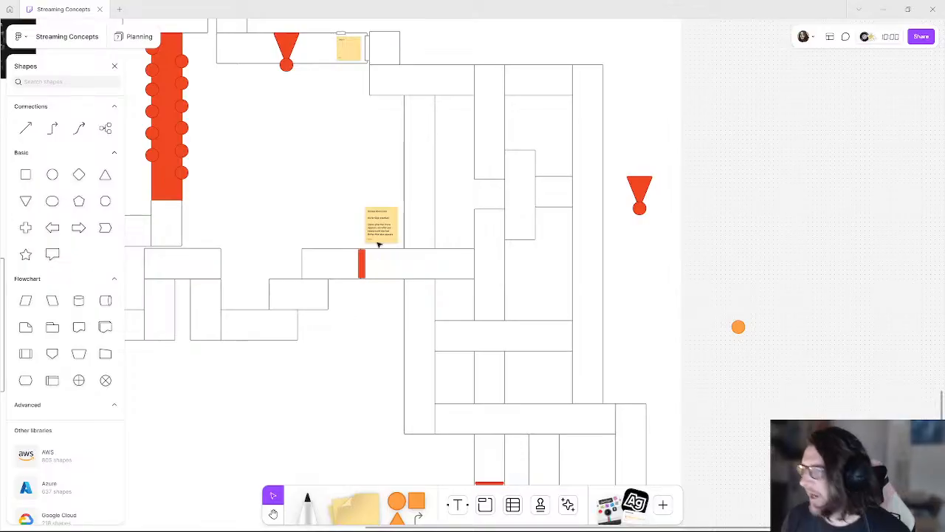
{"action": "left_click_drag", "start_coordinate": [738, 332], "coordinate": [639, 289]}
- Duplicate the "Loss Condition" note beside the original and title the copy "Win Condition"
{"action": "middle_click_drag", "start_coordinate": [361, 104], "coordinate": [396, 187]}
{"action": "scroll", "coordinate": [388, 278], "scroll_direction": "up", "scroll_amount": 5, "text": "ctrl"}
{"action": "left_click", "coordinate": [323, 298]}
{"action": "left_click_drag", "start_coordinate": [322, 298], "coordinate": [421, 290], "text": "alt"}
{"action": "double_click", "coordinate": [421, 289]}
{"action": "double_click", "coordinate": [399, 272]}
{"action": "type", "text": "Win Condition"}
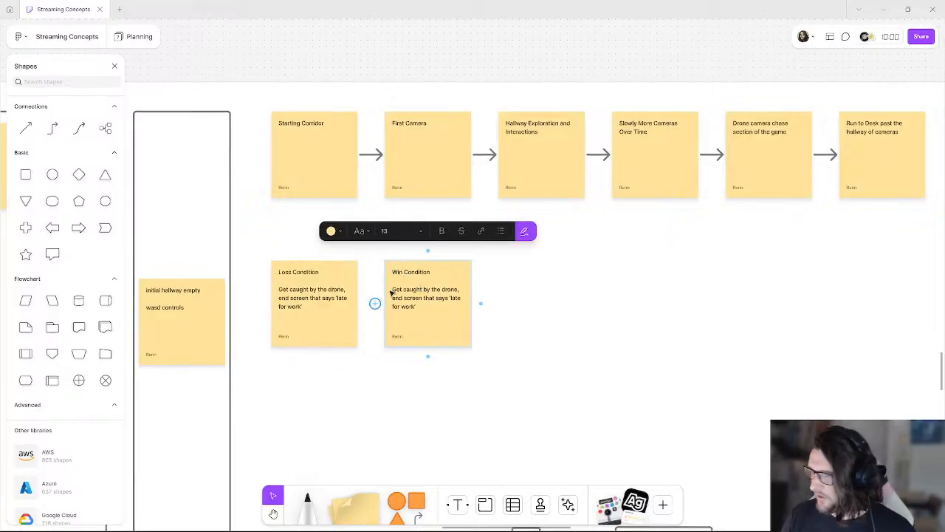
- Replace the win condition note's description with "Reaching the room", "Which requires" and "- Pressing all buttons" on separate lines
{"action": "left_click_drag", "start_coordinate": [430, 307], "coordinate": [402, 289]}
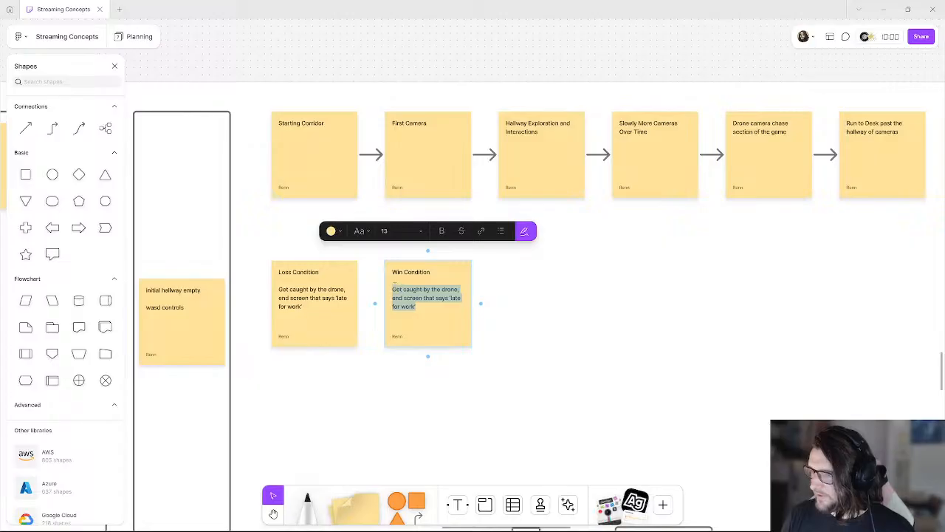
{"action": "type", "text": "Reaching the room"}
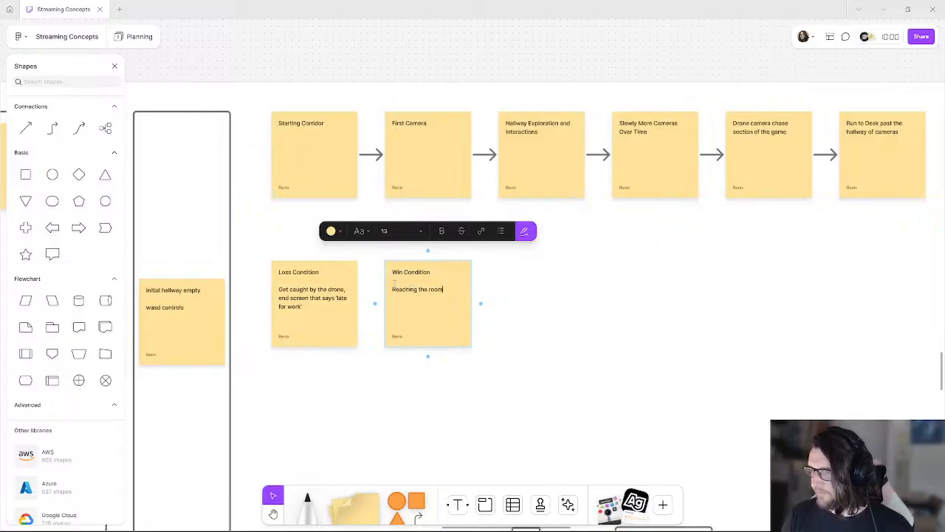
{"action": "key", "text": "Return"}
{"action": "type", "text": "Which requires - Pressing "}
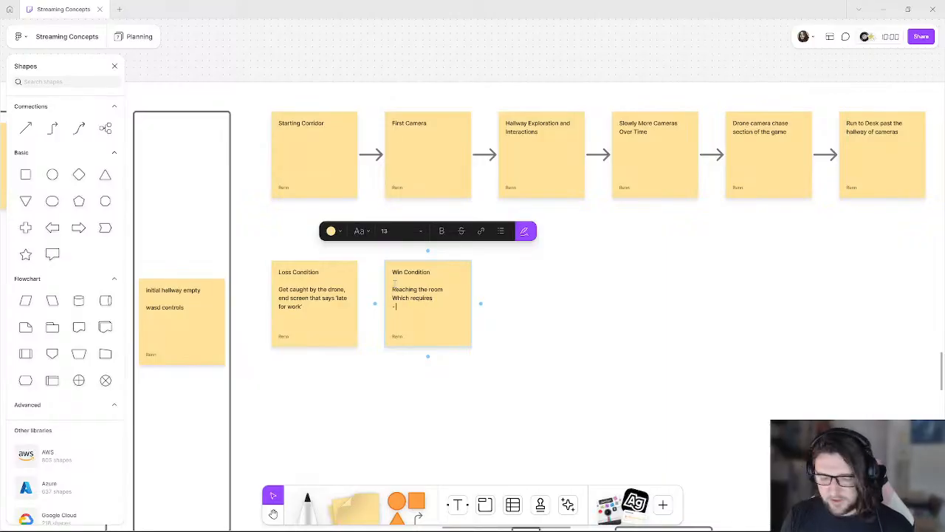
{"action": "type", "text": "all buttons"}
{"action": "scroll", "coordinate": [395, 284], "scroll_direction": "down", "scroll_amount": 2, "text": "ctrl"}
{"action": "left_click", "coordinate": [432, 128]}
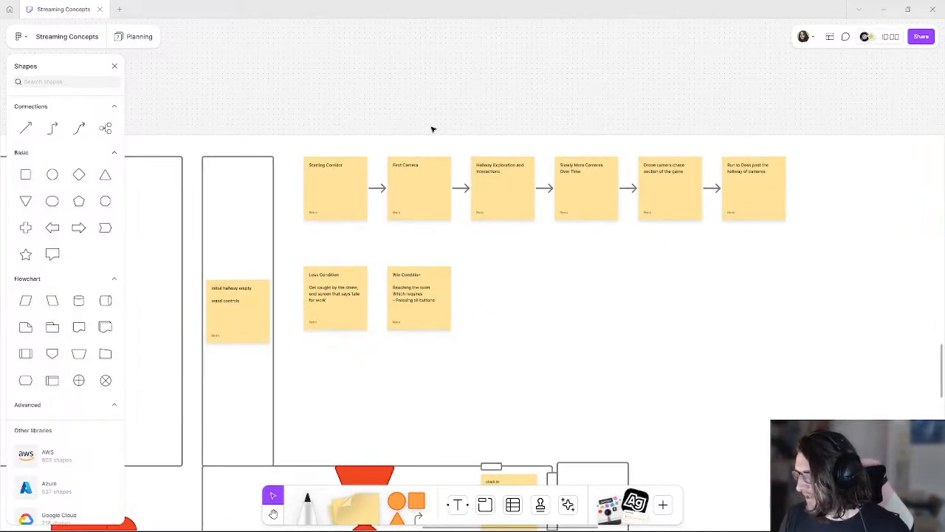
- Recolour the circles of the side camera marker and the first hallway's camera marker orange
{"action": "scroll", "coordinate": [474, 238], "scroll_direction": "down", "scroll_amount": 4, "text": "ctrl"}
{"action": "middle_click_drag", "start_coordinate": [504, 259], "coordinate": [370, 111]}
{"action": "middle_click_drag", "start_coordinate": [584, 459], "coordinate": [538, 262]}
{"action": "left_click", "coordinate": [674, 316]}
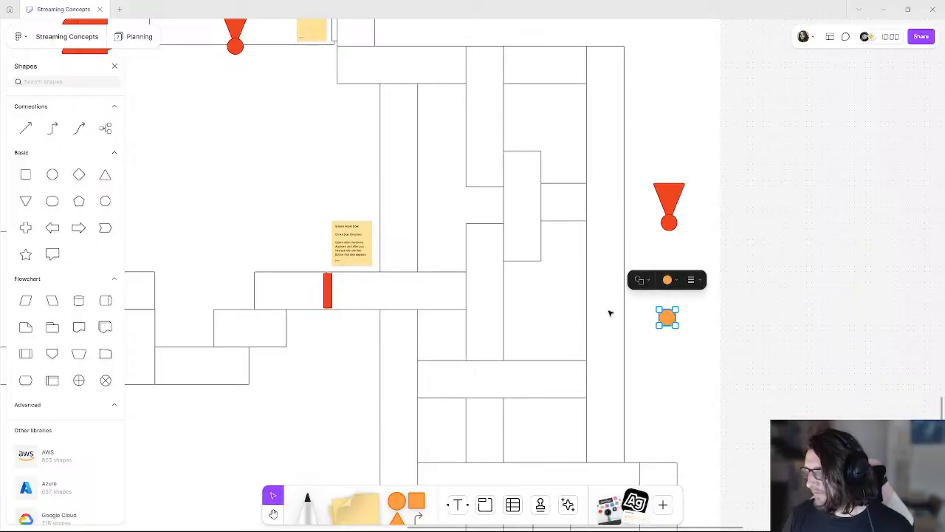
{"action": "left_click", "coordinate": [669, 224]}
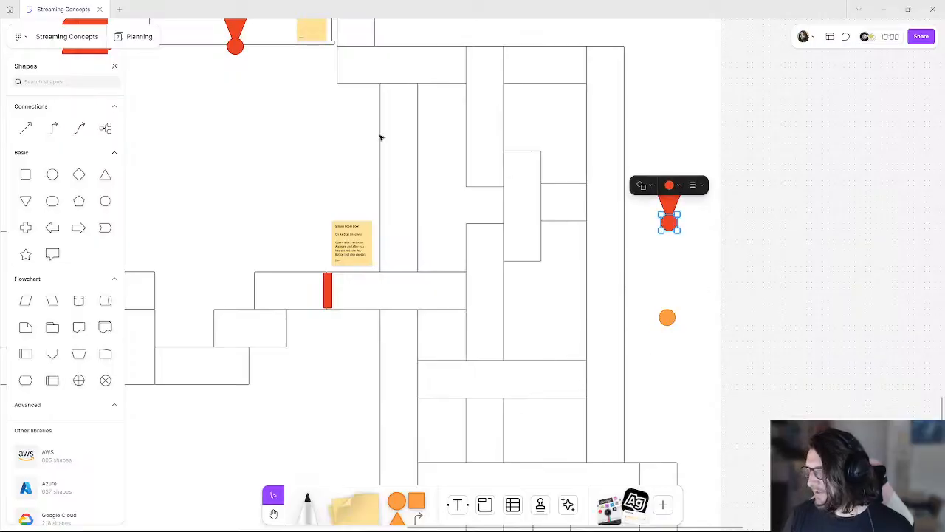
{"action": "scroll", "coordinate": [308, 120], "scroll_direction": "up", "scroll_amount": 2}
{"action": "scroll", "coordinate": [308, 120], "scroll_direction": "left", "scroll_amount": 1}
{"action": "left_click", "coordinate": [273, 98], "text": "shift"}
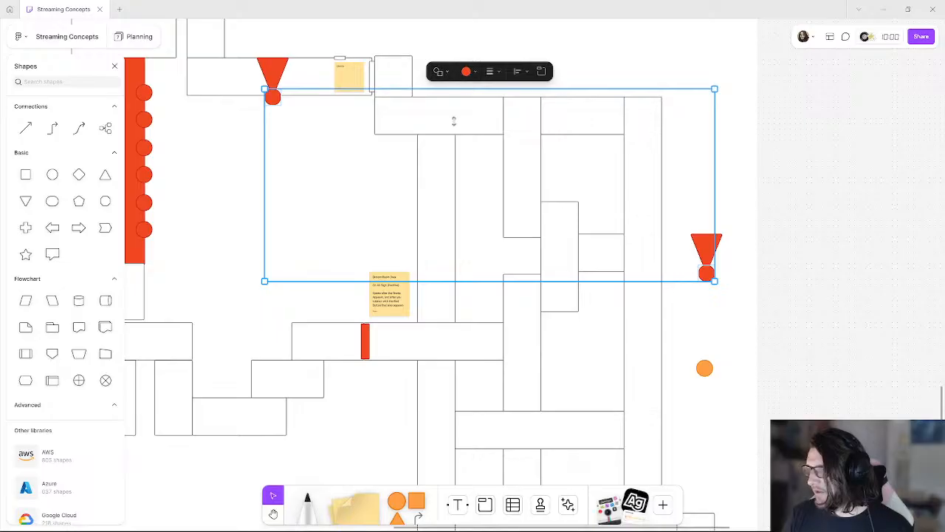
{"action": "scroll", "coordinate": [415, 209], "scroll_direction": "down", "scroll_amount": 6}
{"action": "scroll", "coordinate": [416, 209], "scroll_direction": "right", "scroll_amount": 2}
{"action": "scroll", "coordinate": [399, 432], "scroll_direction": "up", "scroll_amount": 6}
{"action": "scroll", "coordinate": [399, 432], "scroll_direction": "left", "scroll_amount": 2}
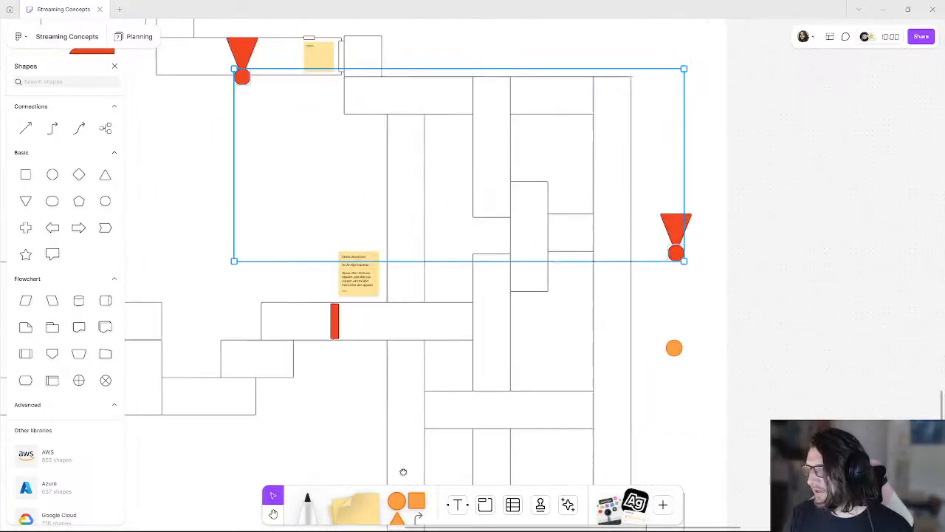
{"action": "left_click", "coordinate": [457, 102]}
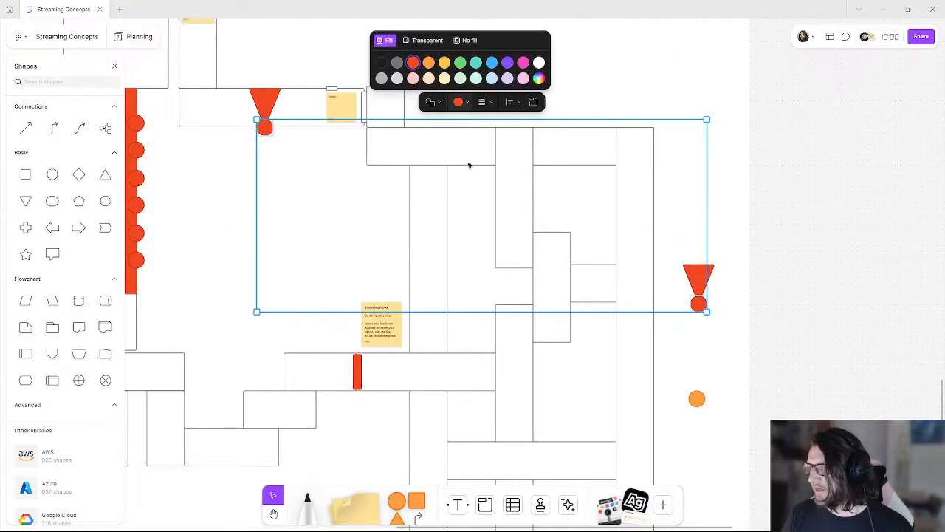
{"action": "left_click", "coordinate": [429, 65]}
{"action": "left_click", "coordinate": [743, 122]}
- Recolour the loose orange circle below the side camera marker red
{"action": "middle_click_drag", "start_coordinate": [479, 357], "coordinate": [376, 122]}
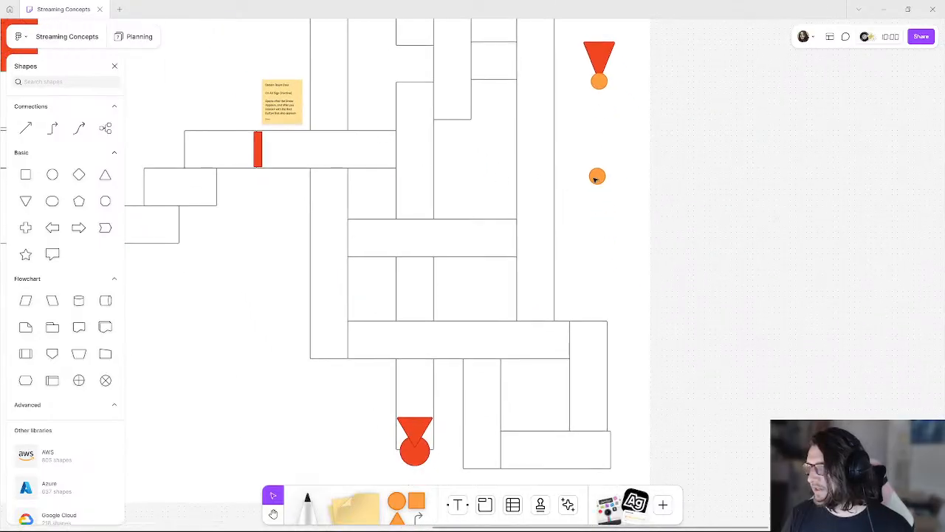
{"action": "left_click", "coordinate": [594, 179]}
{"action": "left_click", "coordinate": [597, 138]}
{"action": "left_click", "coordinate": [556, 117]}
{"action": "left_click", "coordinate": [682, 174]}
- Delete the large red circle and triangle of the camera marker in the dead-end hallway below the loop
{"action": "middle_click_drag", "start_coordinate": [589, 210], "coordinate": [657, 144]}
{"action": "left_click", "coordinate": [490, 382]}
{"action": "key", "text": "Delete"}
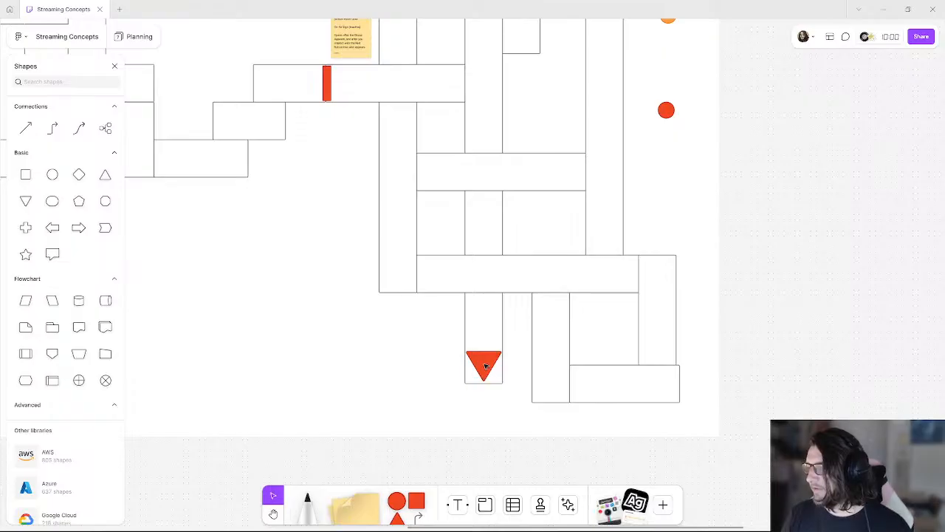
{"action": "left_click", "coordinate": [485, 367]}
{"action": "key", "text": "Delete"}
- Group the side camera marker's red triangle with its orange circle
{"action": "scroll", "coordinate": [534, 223], "scroll_direction": "up", "scroll_amount": 6}
{"action": "left_click", "coordinate": [605, 211]}
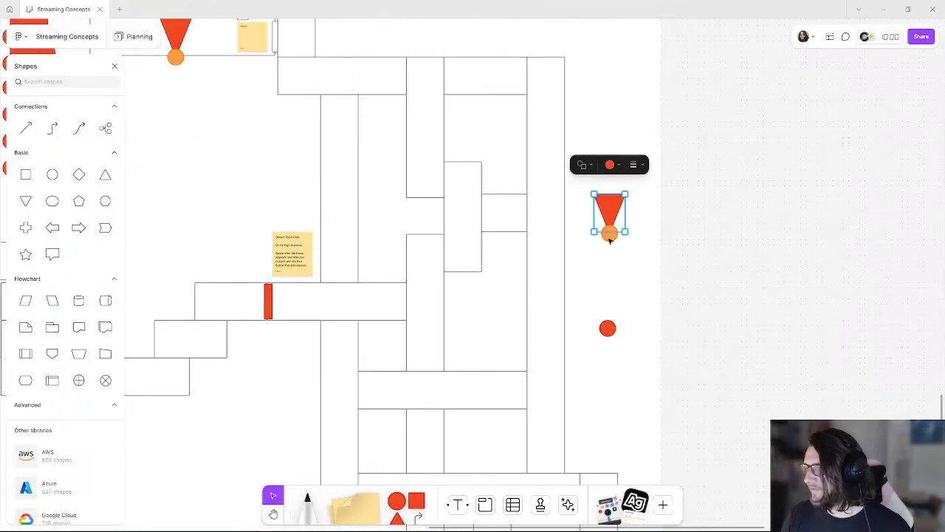
{"action": "scroll", "coordinate": [571, 246], "scroll_direction": "down", "scroll_amount": 2}
{"action": "key", "text": "ctrl+g"}
{"action": "left_click", "coordinate": [623, 154]}
- Duplicate the grouped side camera marker and place the copy at the end of the dead-end hallway below the loop
{"action": "left_click", "coordinate": [620, 159]}
{"action": "key", "text": "ctrl+c"}
{"action": "key", "text": "ctrl+v"}
{"action": "left_click_drag", "start_coordinate": [619, 161], "coordinate": [424, 410]}
{"action": "scroll", "coordinate": [424, 411], "scroll_direction": "down", "scroll_amount": 5}
{"action": "left_click_drag", "start_coordinate": [371, 172], "coordinate": [379, 287]}
{"action": "left_click", "coordinate": [673, 286]}
{"action": "left_click", "coordinate": [473, 288]}
{"action": "middle_click_drag", "start_coordinate": [375, 151], "coordinate": [440, 273]}
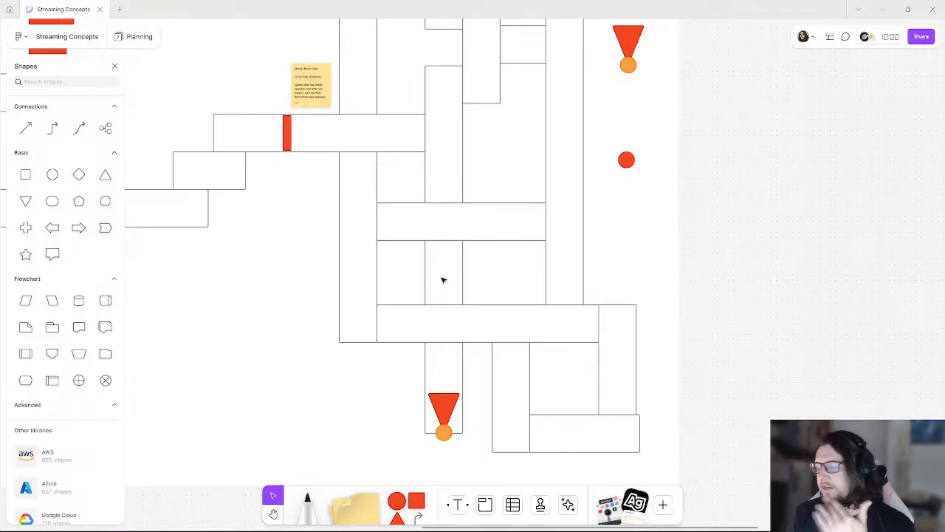
- Move the loose red circle outside the section, beyond the side camera marker
{"action": "middle_click_drag", "start_coordinate": [444, 206], "coordinate": [455, 384]}
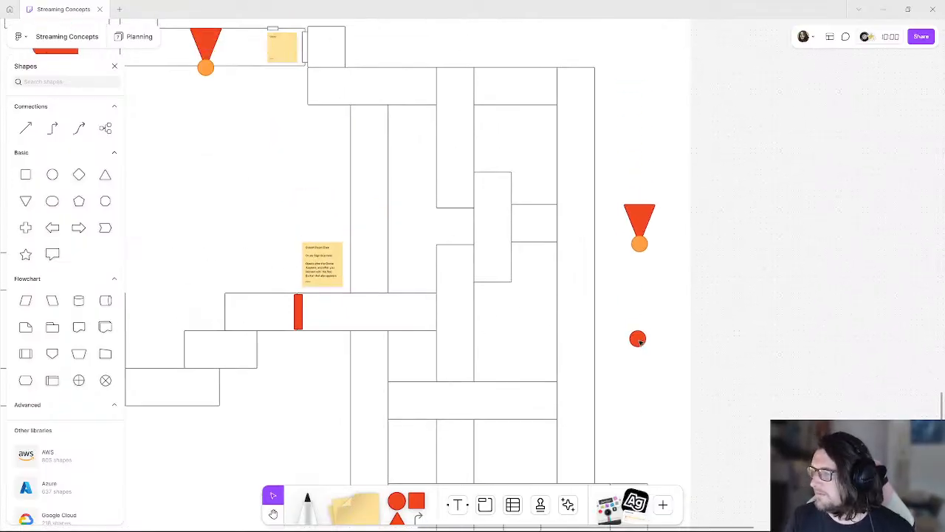
{"action": "left_click_drag", "start_coordinate": [638, 339], "coordinate": [731, 296]}
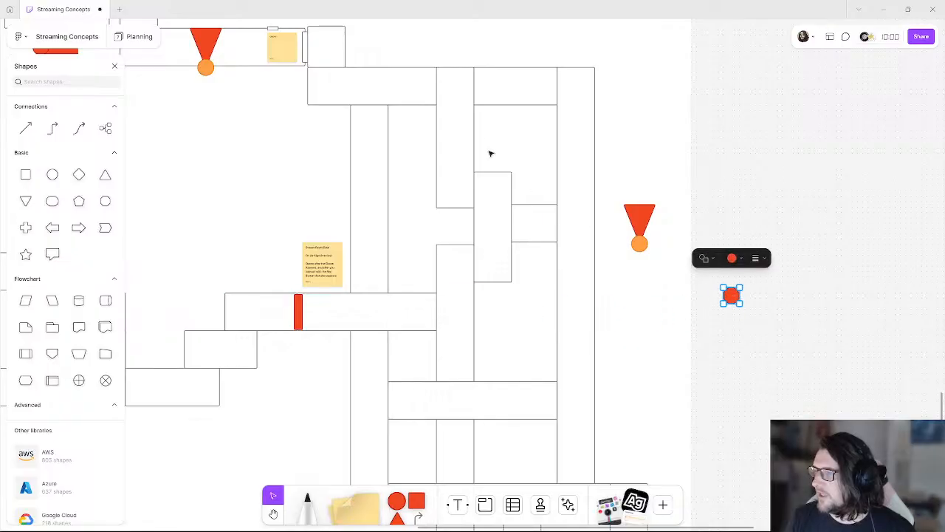
{"action": "scroll", "coordinate": [417, 281], "scroll_direction": "down", "scroll_amount": 1}
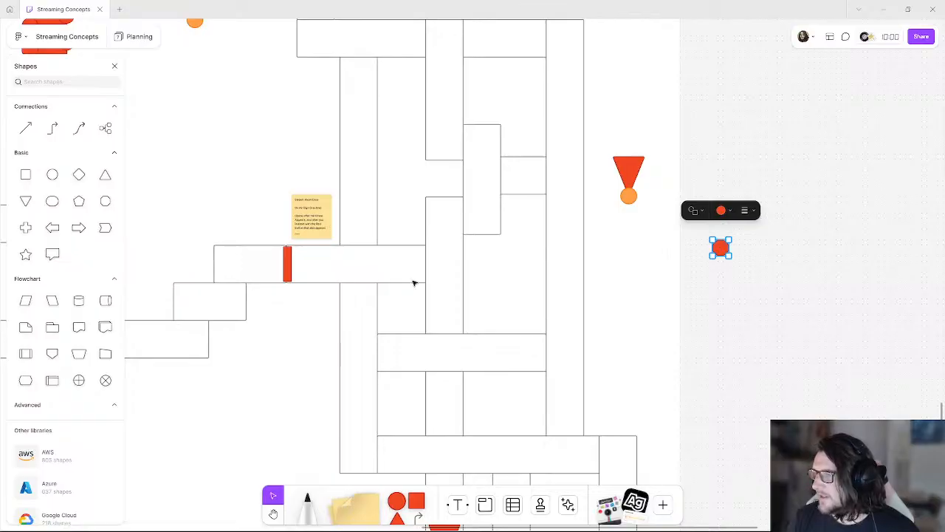
- Shift the loop's hallways and camera markers away from the inner vertical hallway, leaving that hallway and the red door in place
{"action": "scroll", "coordinate": [411, 279], "scroll_direction": "down", "scroll_amount": 3, "text": "ctrl"}
{"action": "scroll", "coordinate": [411, 278], "scroll_direction": "up", "scroll_amount": 1, "text": "ctrl"}
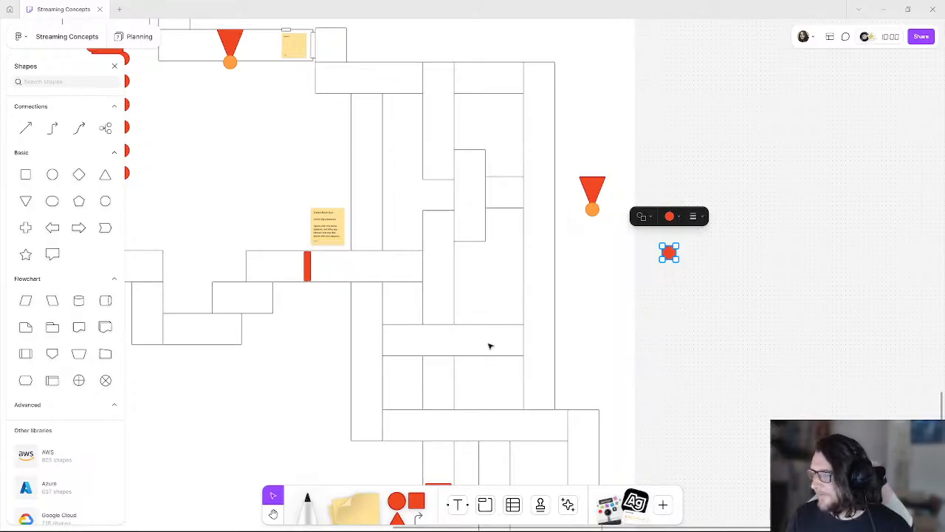
{"action": "scroll", "coordinate": [527, 344], "scroll_direction": "down", "scroll_amount": 3, "text": "ctrl"}
{"action": "scroll", "coordinate": [520, 344], "scroll_direction": "up", "scroll_amount": 1, "text": "ctrl"}
{"action": "left_click", "coordinate": [530, 357]}
{"action": "left_click_drag", "start_coordinate": [534, 353], "coordinate": [655, 364]}
{"action": "key", "text": "Escape"}
{"action": "mouse_move", "coordinate": [535, 457]}
{"action": "left_mouse_down"}
{"action": "mouse_move", "coordinate": [374, 133]}
{"action": "mouse_move", "coordinate": [376, 110]}
{"action": "mouse_move", "coordinate": [424, 123]}
{"action": "left_mouse_up"}
{"action": "left_click", "coordinate": [718, 214]}
- Extend the loop's top, middle and bottom horizontal hallways back toward the inner vertical hallway beside the stream room door
{"action": "left_click", "coordinate": [385, 123]}
{"action": "left_click_drag", "start_coordinate": [362, 120], "coordinate": [327, 121]}
{"action": "left_click", "coordinate": [421, 285]}
{"action": "left_click_drag", "start_coordinate": [406, 287], "coordinate": [369, 289]}
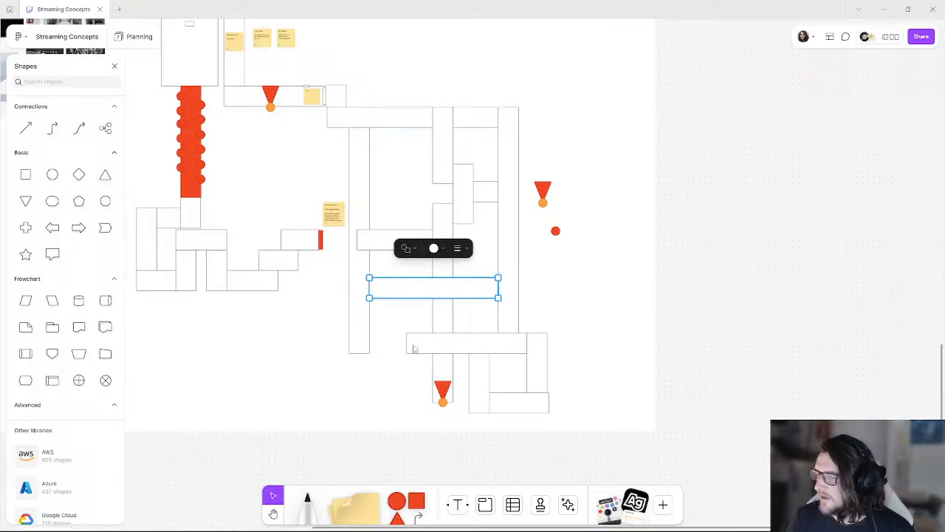
{"action": "left_click", "coordinate": [413, 344]}
{"action": "left_click_drag", "start_coordinate": [406, 343], "coordinate": [370, 341]}
{"action": "left_click", "coordinate": [613, 325]}
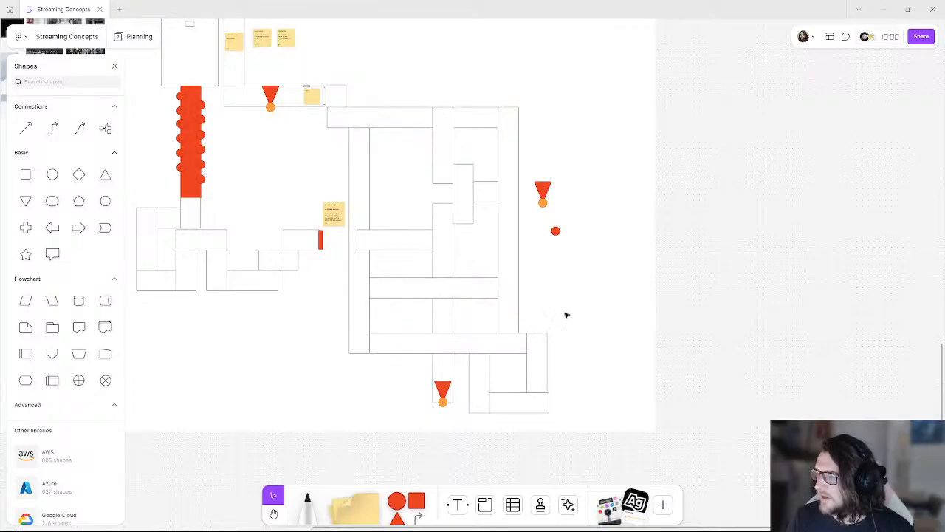
- Shorten the short horizontal hallway level with the stream room door so it starts at the inner vertical hallway's edge
{"action": "scroll", "coordinate": [403, 310], "scroll_direction": "up", "scroll_amount": 2}
{"action": "left_click", "coordinate": [371, 300]}
{"action": "left_click_drag", "start_coordinate": [348, 299], "coordinate": [360, 300]}
{"action": "left_click", "coordinate": [717, 293]}
- Move the red circle into the loop's large enclosed space, just below the top hallway and beside the middle vertical hallway
{"action": "scroll", "coordinate": [439, 241], "scroll_direction": "down", "scroll_amount": 2}
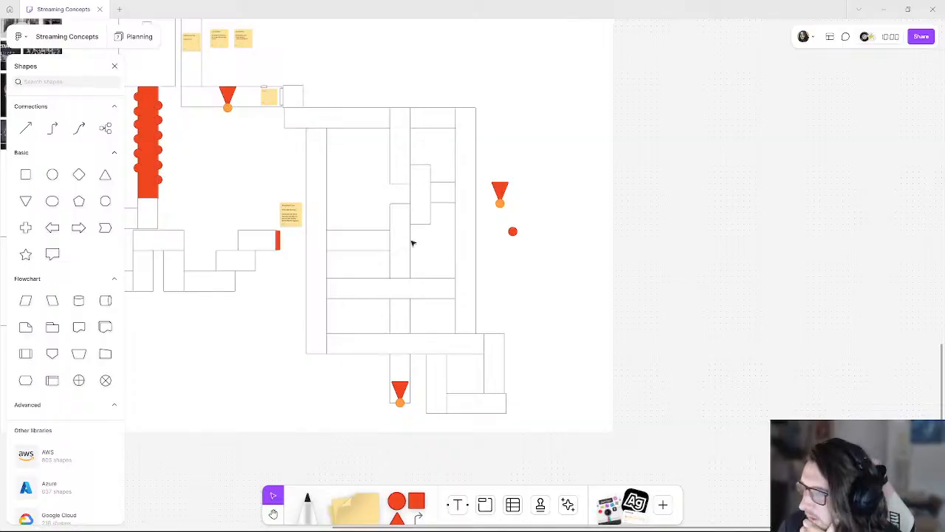
{"action": "left_click", "coordinate": [513, 232]}
{"action": "left_click_drag", "start_coordinate": [512, 230], "coordinate": [390, 141]}
{"action": "scroll", "coordinate": [381, 137], "scroll_direction": "up", "scroll_amount": 5, "text": "ctrl"}
{"action": "scroll", "coordinate": [392, 199], "scroll_direction": "down", "scroll_amount": 3, "text": "ctrl"}
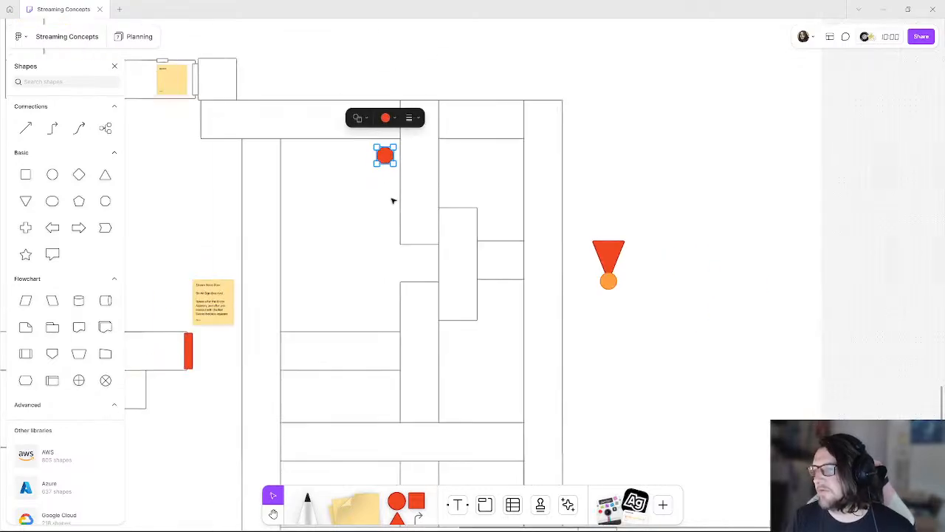
{"action": "left_click", "coordinate": [762, 233]}
- Examine the Big Office hallway reference image
{"action": "middle_click_drag", "start_coordinate": [133, 151], "coordinate": [730, 396]}
{"action": "scroll", "coordinate": [521, 254], "scroll_direction": "up", "scroll_amount": 6, "text": "ctrl"}
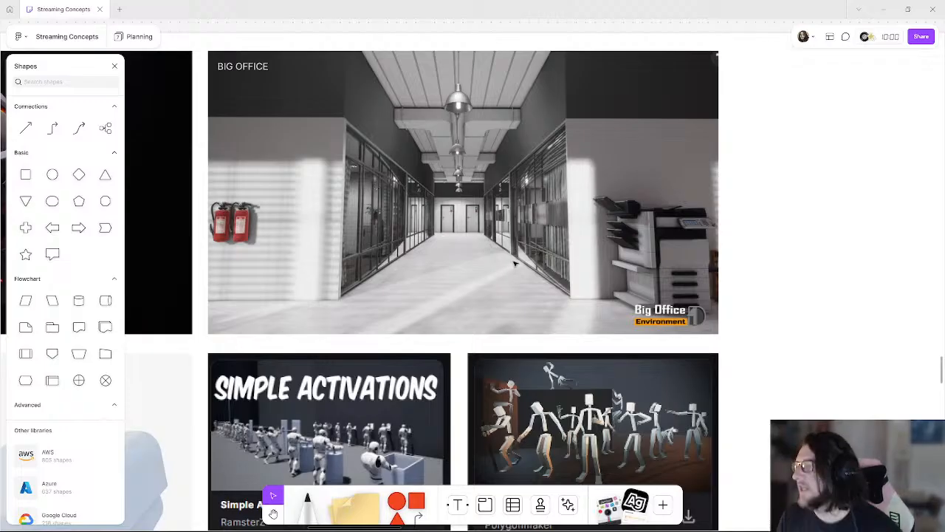
{"action": "scroll", "coordinate": [516, 256], "scroll_direction": "down", "scroll_amount": 8, "text": "ctrl"}
{"action": "scroll", "coordinate": [458, 229], "scroll_direction": "up", "scroll_amount": 5, "text": "ctrl"}
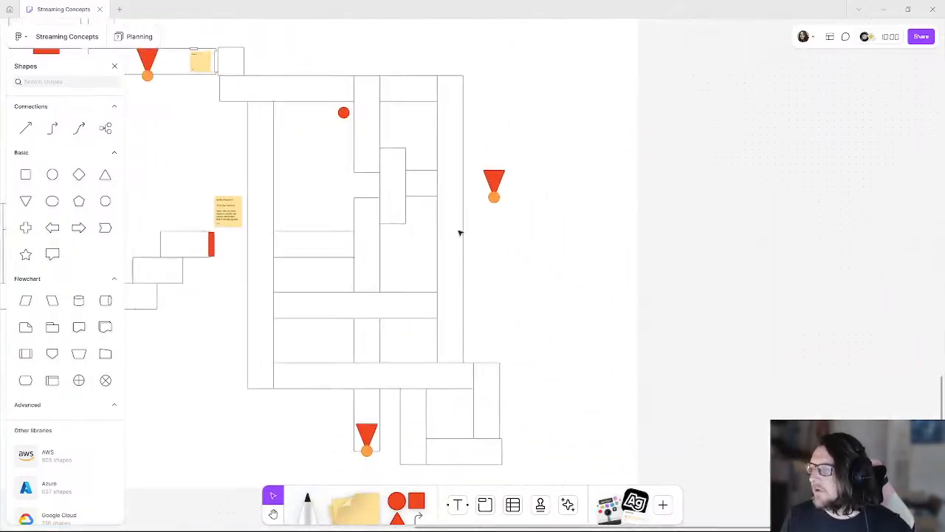
- Place copies of the red circle below the loop's offset vertical piece and in the three lower enclosed spaces
{"action": "scroll", "coordinate": [361, 201], "scroll_direction": "down", "scroll_amount": 2}
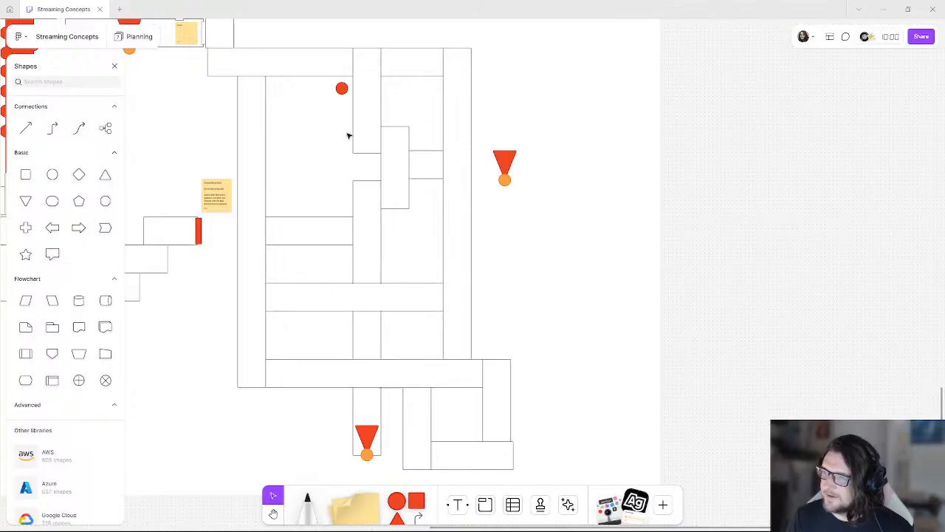
{"action": "left_click", "coordinate": [342, 88]}
{"action": "left_click_drag", "start_coordinate": [342, 89], "coordinate": [389, 224]}
{"action": "key", "text": "ctrl+v"}
{"action": "left_click", "coordinate": [344, 90]}
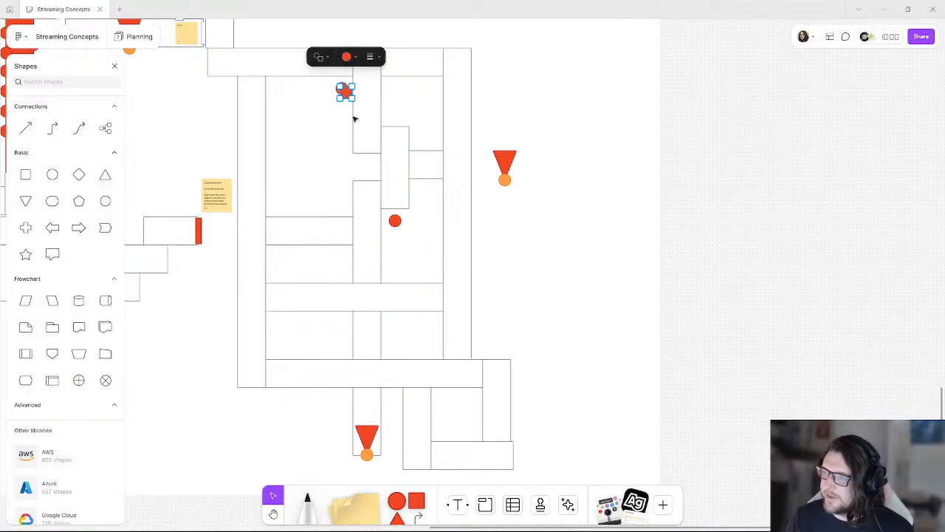
{"action": "left_click_drag", "start_coordinate": [344, 91], "coordinate": [310, 265]}
{"action": "key", "text": "ctrl+v"}
{"action": "left_click_drag", "start_coordinate": [347, 94], "coordinate": [409, 338]}
{"action": "key", "text": "ctrl+v"}
{"action": "left_click_drag", "start_coordinate": [348, 95], "coordinate": [309, 338]}
{"action": "left_click", "coordinate": [749, 288]}
- Place a red circle in the upper outer enclosed space and centre the circles in the large upper space and the space below the offset piece
{"action": "middle_click_drag", "start_coordinate": [368, 215], "coordinate": [384, 306]}
{"action": "left_click", "coordinate": [359, 179]}
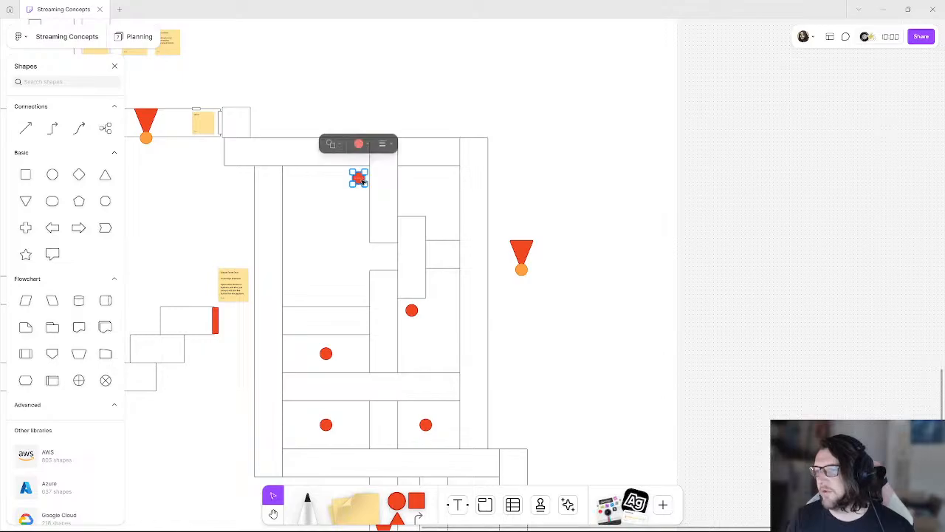
{"action": "left_click_drag", "start_coordinate": [361, 180], "coordinate": [433, 197]}
{"action": "left_click", "coordinate": [541, 198]}
{"action": "left_click_drag", "start_coordinate": [359, 178], "coordinate": [329, 232]}
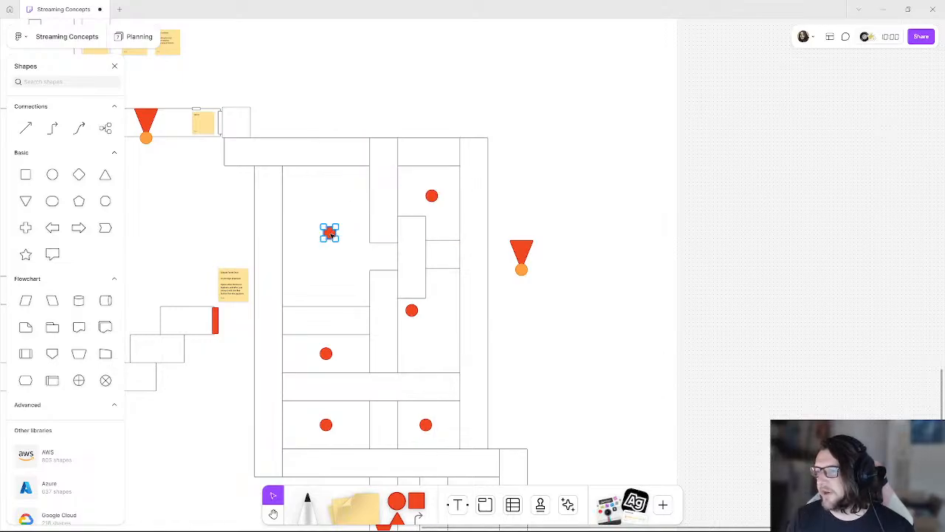
{"action": "left_click", "coordinate": [651, 245]}
{"action": "left_click_drag", "start_coordinate": [412, 311], "coordinate": [426, 338]}
{"action": "left_click", "coordinate": [687, 292]}
- Examine the whole level layout, including the hallways, camera markers and red circles
{"action": "middle_click_drag", "start_coordinate": [637, 307], "coordinate": [625, 209]}
{"action": "scroll", "coordinate": [471, 242], "scroll_direction": "down", "scroll_amount": 1, "text": "ctrl"}
{"action": "scroll", "coordinate": [415, 252], "scroll_direction": "down", "scroll_amount": 1, "text": "ctrl"}
{"action": "middle_click_drag", "start_coordinate": [419, 250], "coordinate": [403, 329]}
{"action": "scroll", "coordinate": [336, 273], "scroll_direction": "down", "scroll_amount": 1, "text": "ctrl"}
{"action": "scroll", "coordinate": [336, 273], "scroll_direction": "down", "scroll_amount": 2, "text": "ctrl"}
{"action": "middle_click_drag", "start_coordinate": [355, 274], "coordinate": [411, 354]}
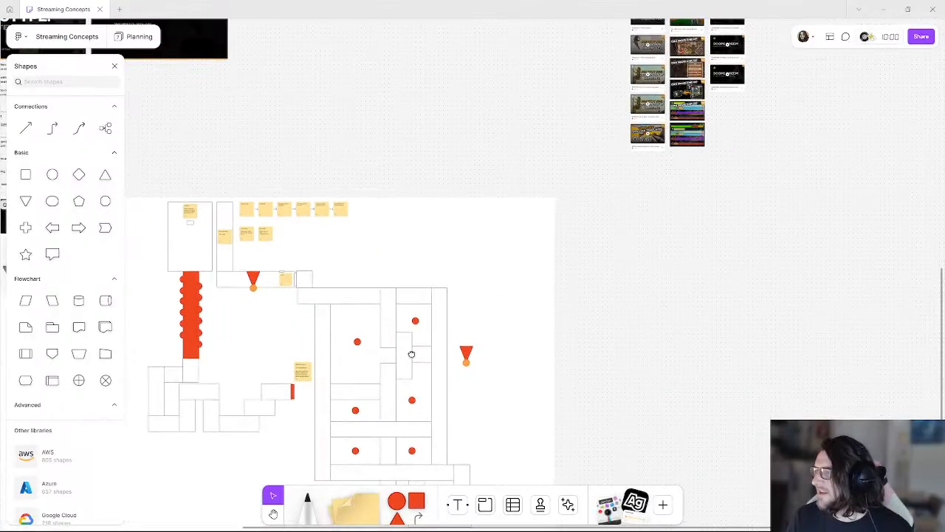
{"action": "scroll", "coordinate": [725, 121], "scroll_direction": "up", "scroll_amount": 5, "text": "ctrl"}
{"action": "scroll", "coordinate": [726, 122], "scroll_direction": "down", "scroll_amount": 2, "text": "ctrl"}
{"action": "middle_click_drag", "start_coordinate": [533, 300], "coordinate": [702, 139]}
{"action": "middle_click_drag", "start_coordinate": [438, 329], "coordinate": [588, 175]}
{"action": "scroll", "coordinate": [429, 267], "scroll_direction": "down", "scroll_amount": 2, "text": "ctrl"}
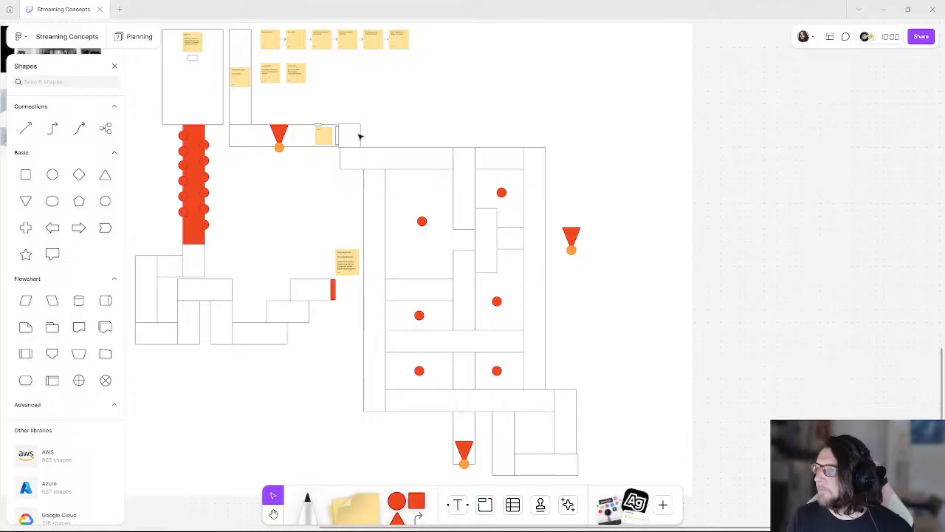
- Append "(after pressing button)" to the "Slowly More Cameras Over Time" note
{"action": "scroll", "coordinate": [367, 155], "scroll_direction": "up", "scroll_amount": 2}
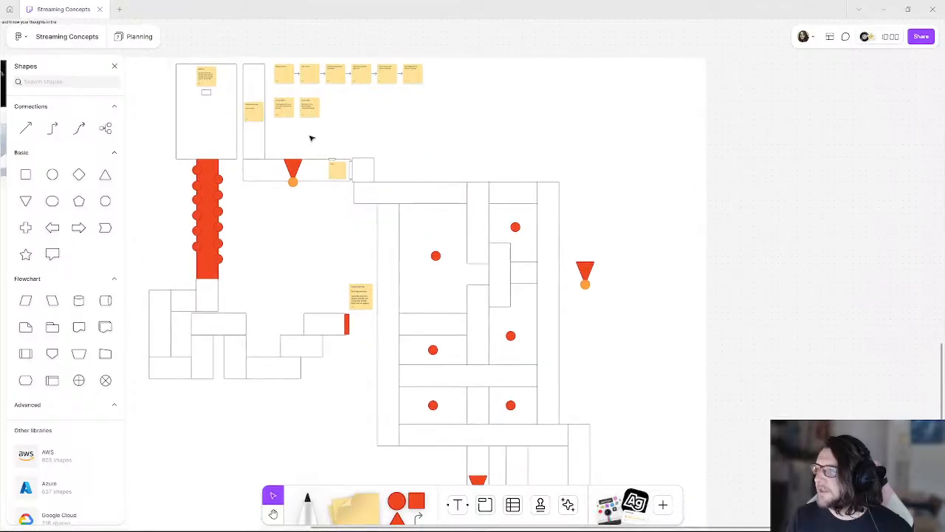
{"action": "scroll", "coordinate": [323, 148], "scroll_direction": "up", "scroll_amount": 5}
{"action": "scroll", "coordinate": [284, 126], "scroll_direction": "up", "scroll_amount": 3}
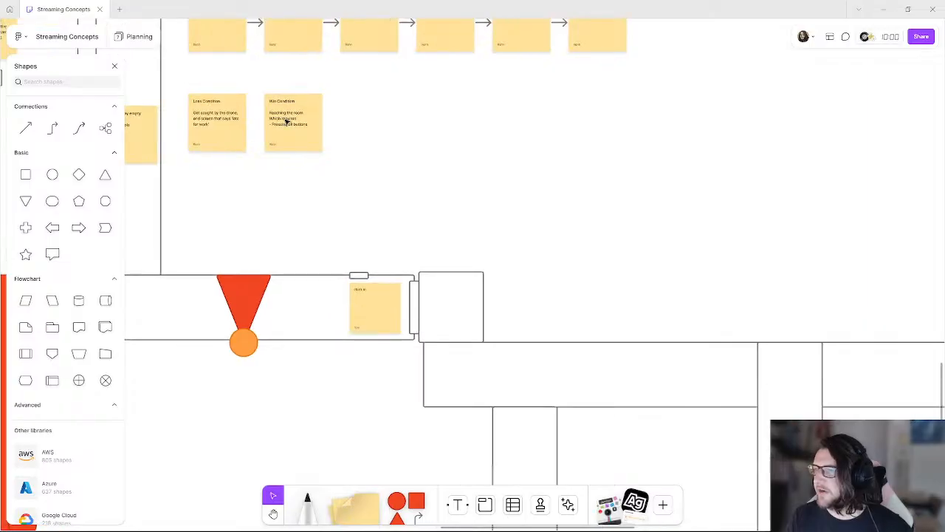
{"action": "left_click", "coordinate": [290, 184]}
{"action": "scroll", "coordinate": [386, 123], "scroll_direction": "up", "scroll_amount": 2}
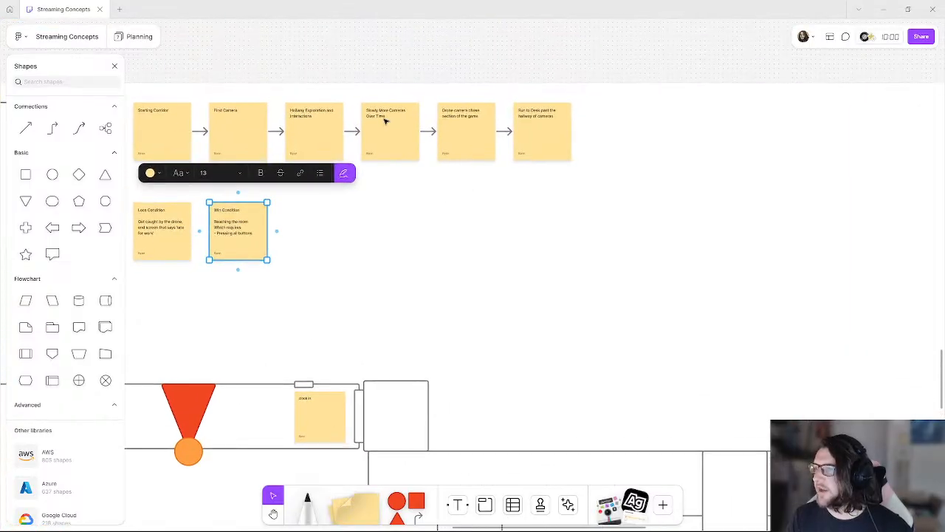
{"action": "scroll", "coordinate": [369, 110], "scroll_direction": "up", "scroll_amount": 4}
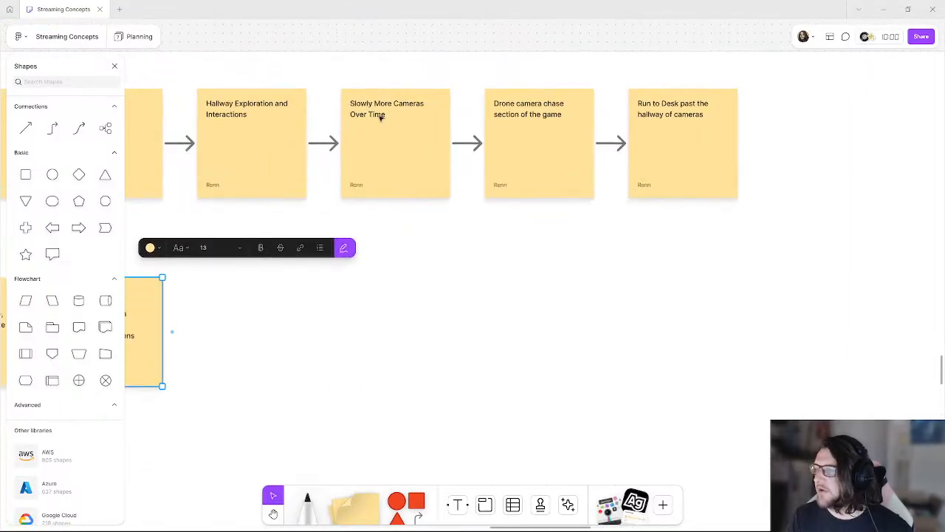
{"action": "double_click", "coordinate": [381, 117]}
{"action": "left_click", "coordinate": [387, 115]}
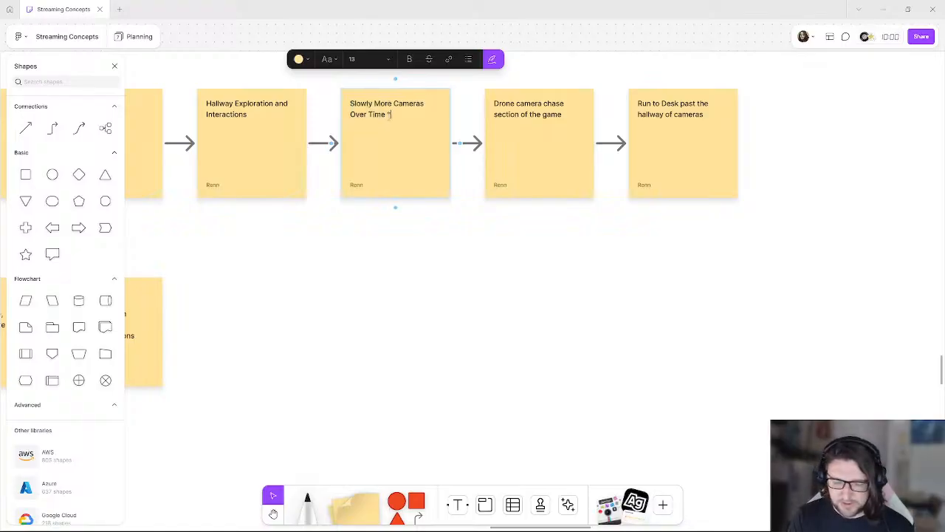
{"action": "type", "text": "(after press"}
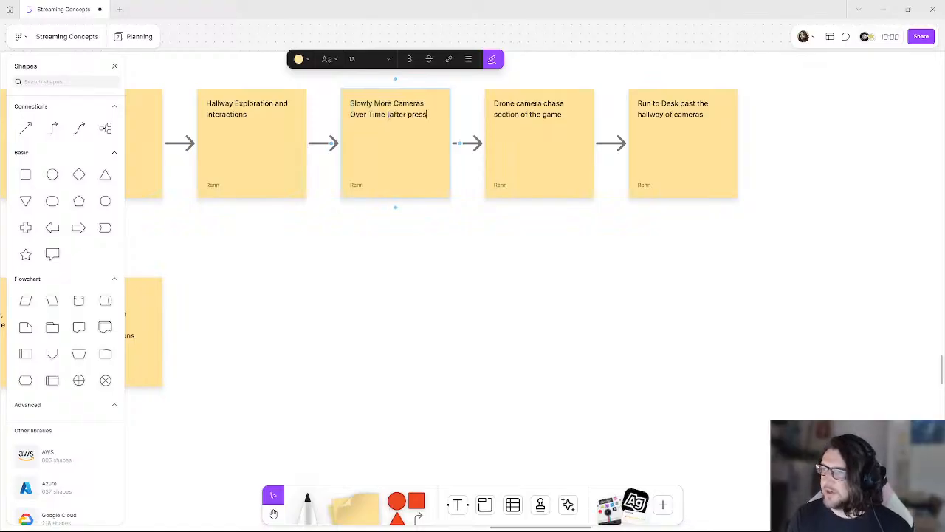
{"action": "type", "text": "ing button"}
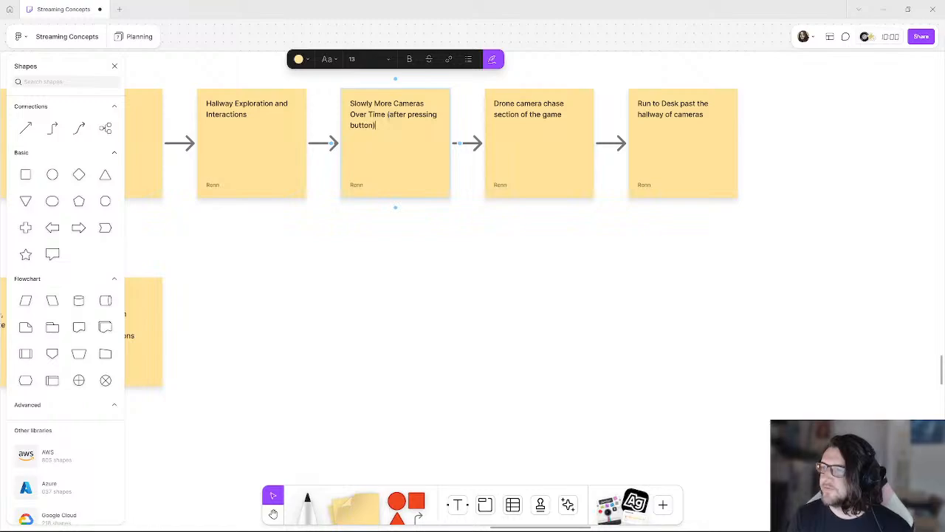
- Remove "camera" from the drone chase note and add "Starts after 3 buttons" on a separate line below
{"action": "left_click", "coordinate": [533, 112]}
{"action": "double_click", "coordinate": [520, 103]}
{"action": "key", "text": "BackSpace"}
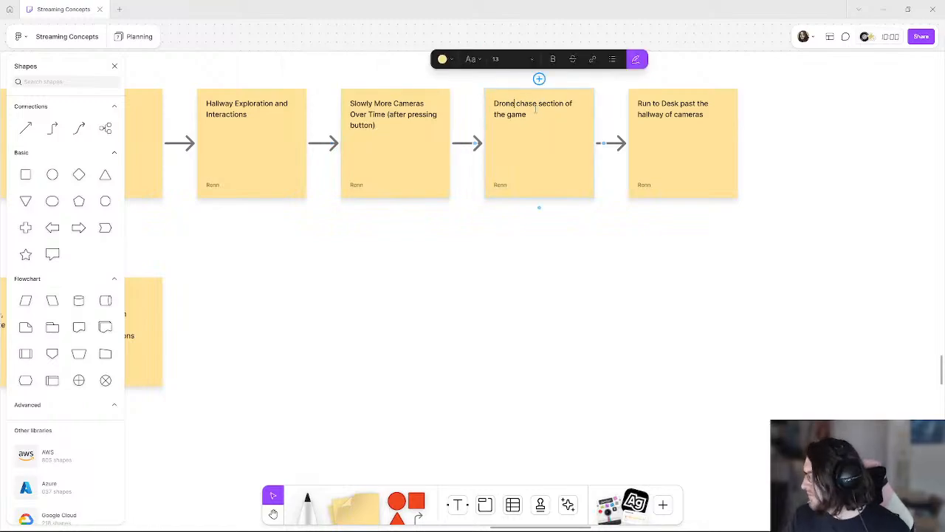
{"action": "key", "text": "Return"}
{"action": "type", "text": "Starts"}
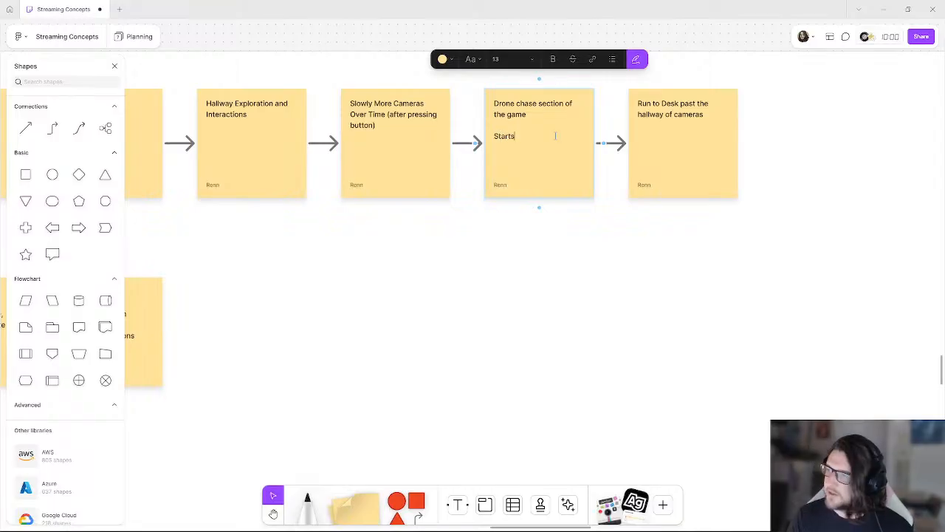
{"action": "type", "text": " after 3 buttons"}
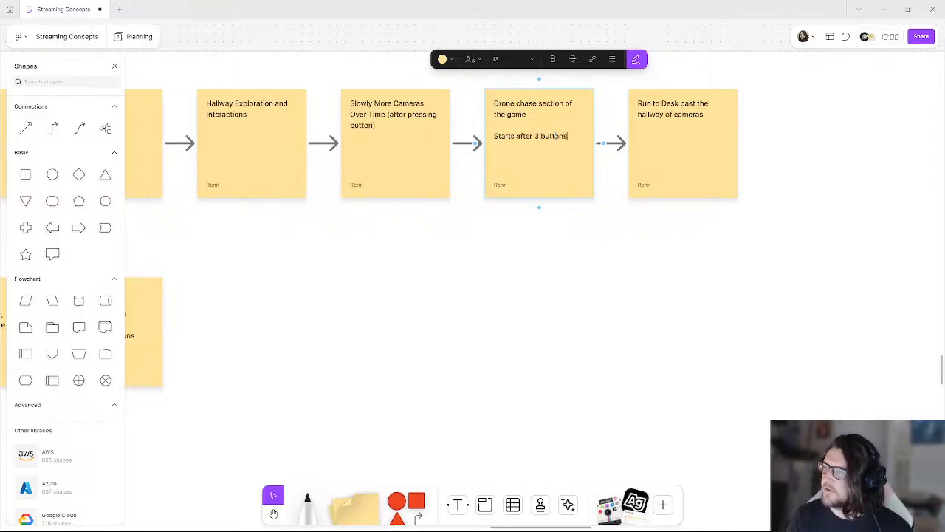
{"action": "scroll", "coordinate": [633, 76], "scroll_direction": "up", "scroll_amount": 3}
{"action": "left_click", "coordinate": [635, 167]}
- Extend the hallway containing the stream room door until it meets the loop's outer vertical hallway
{"action": "scroll", "coordinate": [625, 194], "scroll_direction": "down", "scroll_amount": 3, "text": "ctrl"}
{"action": "middle_click_drag", "start_coordinate": [604, 328], "coordinate": [384, 182]}
{"action": "scroll", "coordinate": [502, 325], "scroll_direction": "down", "scroll_amount": 2, "text": "ctrl"}
{"action": "middle_click_drag", "start_coordinate": [544, 469], "coordinate": [410, 74]}
{"action": "scroll", "coordinate": [409, 132], "scroll_direction": "down", "scroll_amount": 2, "text": "ctrl"}
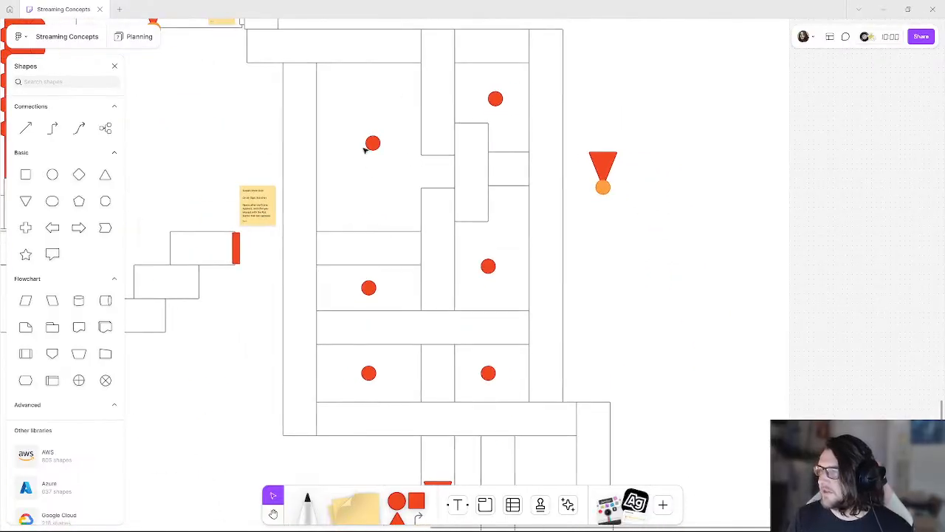
{"action": "scroll", "coordinate": [373, 226], "scroll_direction": "up", "scroll_amount": 3, "text": "ctrl"}
{"action": "middle_click_drag", "start_coordinate": [380, 269], "coordinate": [396, 350]}
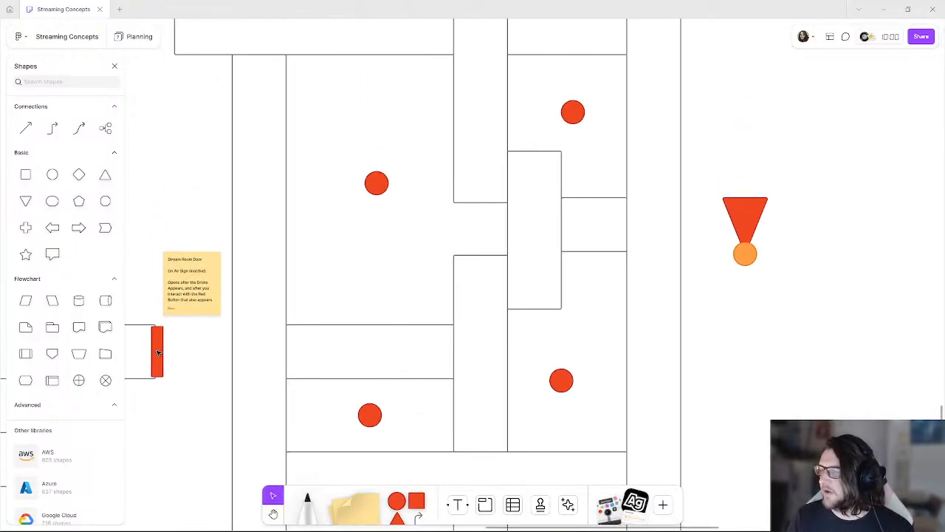
{"action": "middle_click_drag", "start_coordinate": [157, 353], "coordinate": [387, 312]}
{"action": "left_click_drag", "start_coordinate": [384, 305], "coordinate": [462, 305]}
{"action": "left_click", "coordinate": [428, 357]}
- Copy the stream room door's red bar into the large upper space's opening beside the offset piece and make it thinner
{"action": "scroll", "coordinate": [376, 369], "scroll_direction": "up", "scroll_amount": 2}
{"action": "scroll", "coordinate": [377, 369], "scroll_direction": "right", "scroll_amount": 2}
{"action": "left_click", "coordinate": [318, 366]}
{"action": "key", "text": "ctrl+c"}
{"action": "key", "text": "ctrl+v"}
{"action": "left_click_drag", "start_coordinate": [455, 364], "coordinate": [665, 234]}
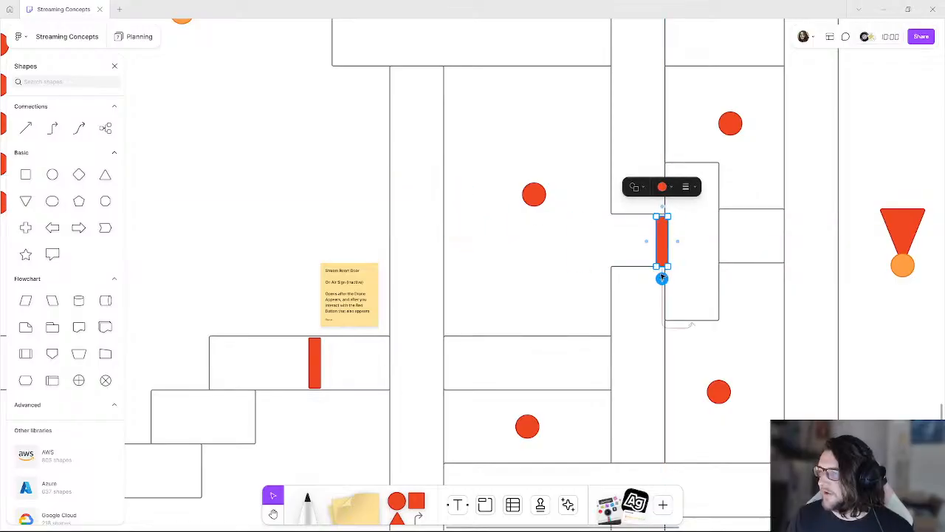
{"action": "scroll", "coordinate": [662, 266], "scroll_direction": "up", "scroll_amount": 3, "text": "ctrl"}
{"action": "left_click_drag", "start_coordinate": [651, 268], "coordinate": [662, 258]}
{"action": "left_click", "coordinate": [920, 236]}
- Duplicate the thin red door bar and place the copy on the upper outer space's wall facing the outer vertical hallway
{"action": "middle_click_drag", "start_coordinate": [846, 240], "coordinate": [545, 261]}
{"action": "left_click", "coordinate": [370, 241]}
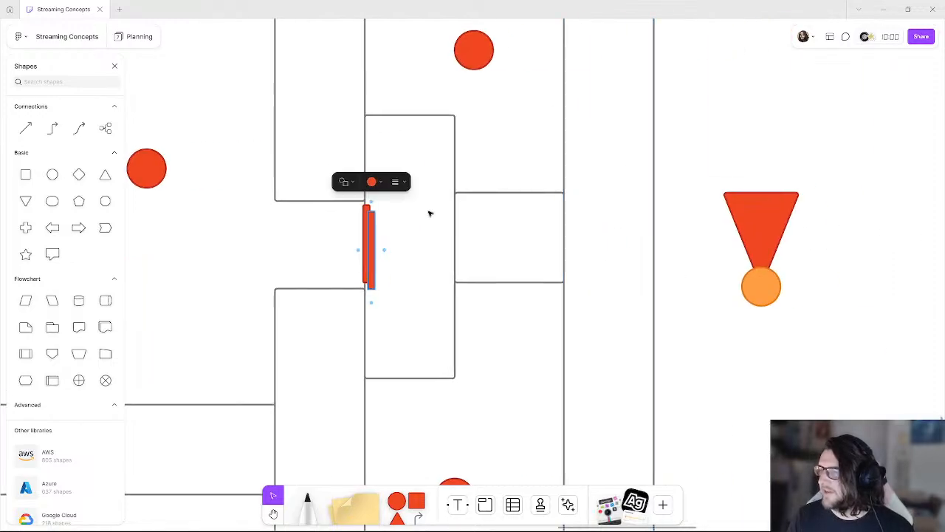
{"action": "scroll", "coordinate": [431, 212], "scroll_direction": "down", "scroll_amount": 4, "text": "ctrl"}
{"action": "left_click_drag", "start_coordinate": [363, 330], "coordinate": [490, 211]}
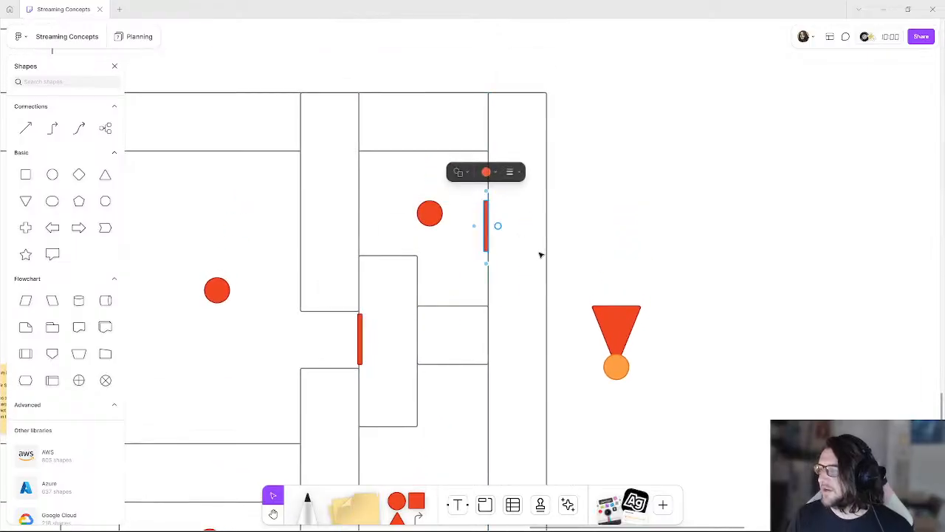
{"action": "left_click", "coordinate": [588, 242]}
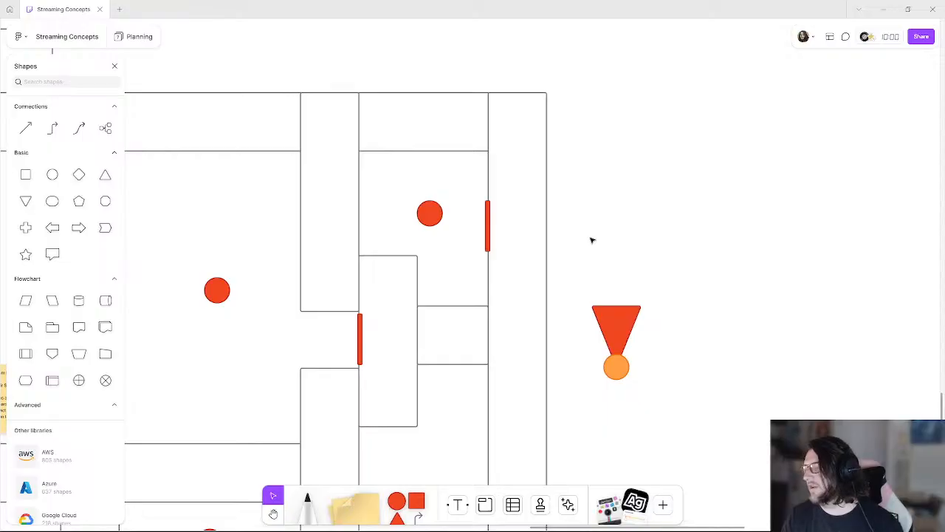
{"action": "scroll", "coordinate": [593, 238], "scroll_direction": "down", "scroll_amount": 4}
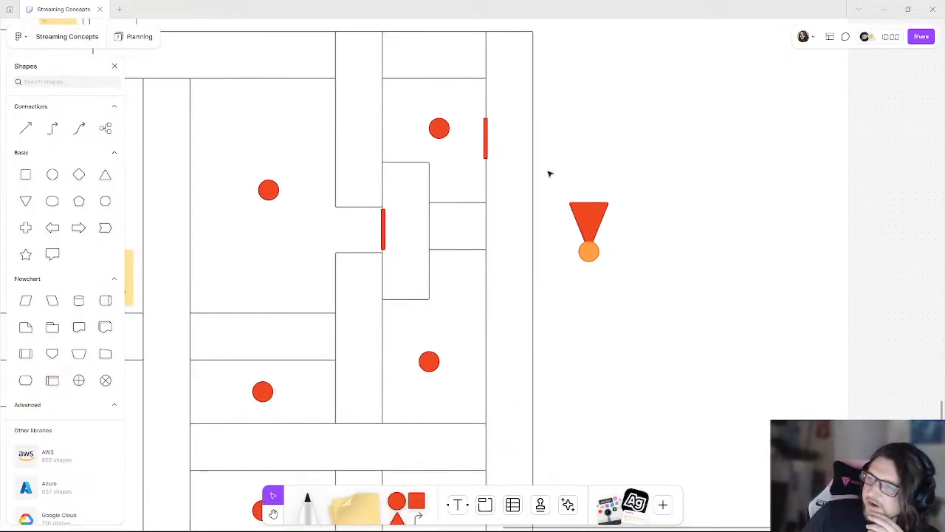
{"action": "middle_click_drag", "start_coordinate": [549, 148], "coordinate": [522, 206]}
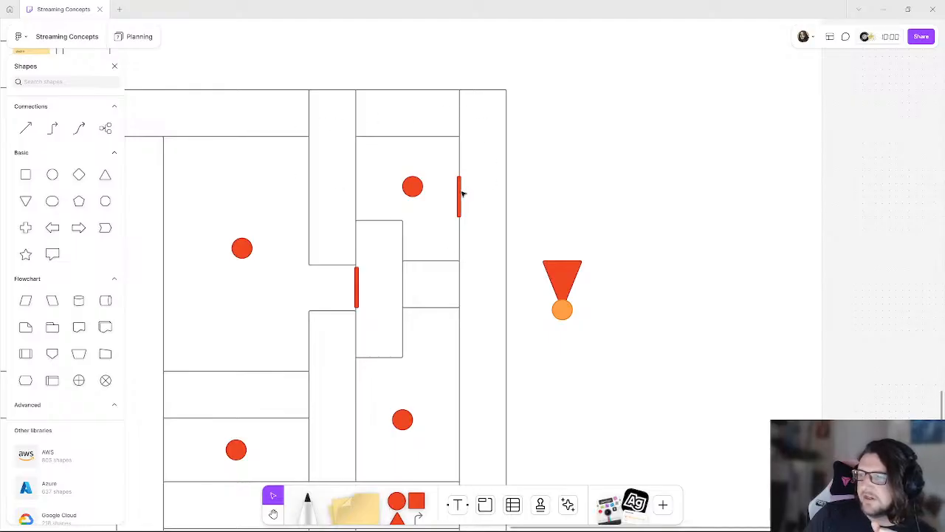
{"action": "mouse_move", "coordinate": [462, 194]}
{"action": "left_mouse_down"}
{"action": "mouse_move", "coordinate": [417, 252]}
{"action": "mouse_move", "coordinate": [435, 263]}
{"action": "mouse_move", "coordinate": [381, 215]}
{"action": "mouse_move", "coordinate": [381, 152]}
{"action": "mouse_move", "coordinate": [472, 208]}
{"action": "mouse_move", "coordinate": [462, 194]}
{"action": "left_mouse_up"}
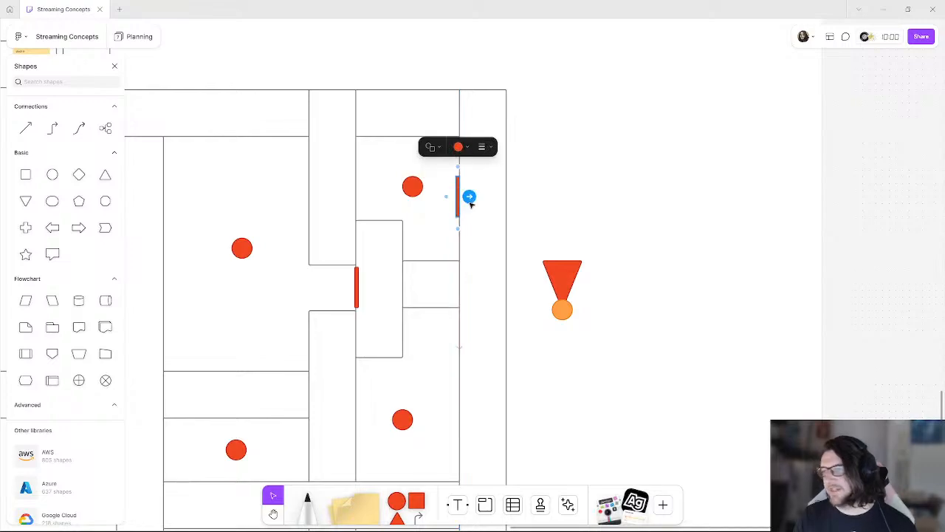
{"action": "left_click", "coordinate": [532, 190]}
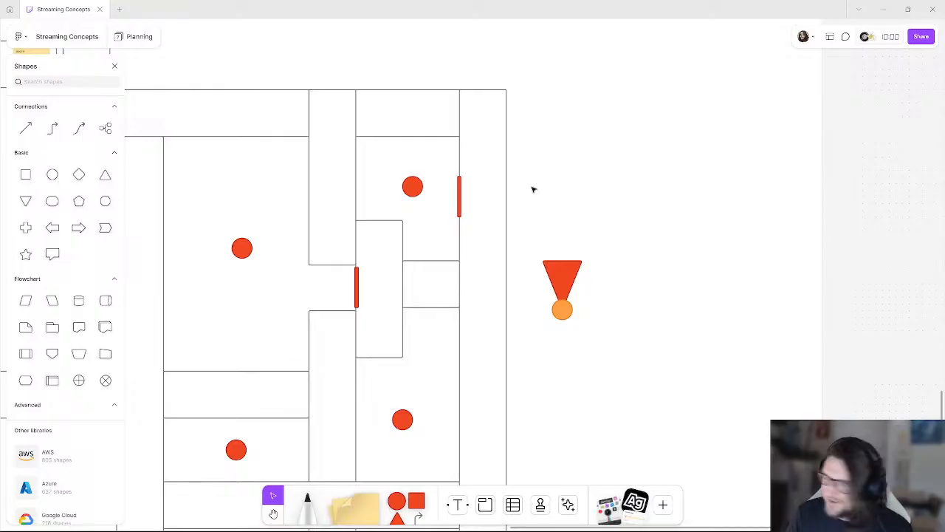
- Duplicate the upper outer space's door bar down to the lower boundary of the space beneath the offset piece
{"action": "scroll", "coordinate": [533, 190], "scroll_direction": "down", "scroll_amount": 2, "text": "ctrl"}
{"action": "middle_click_drag", "start_coordinate": [503, 228], "coordinate": [597, 178]}
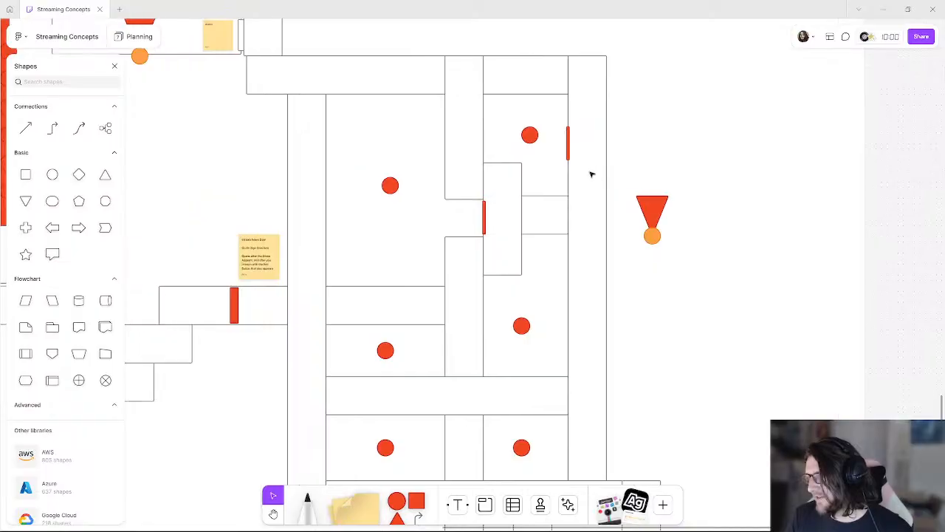
{"action": "left_click", "coordinate": [570, 145]}
{"action": "left_click_drag", "start_coordinate": [572, 167], "coordinate": [530, 375], "text": "alt"}
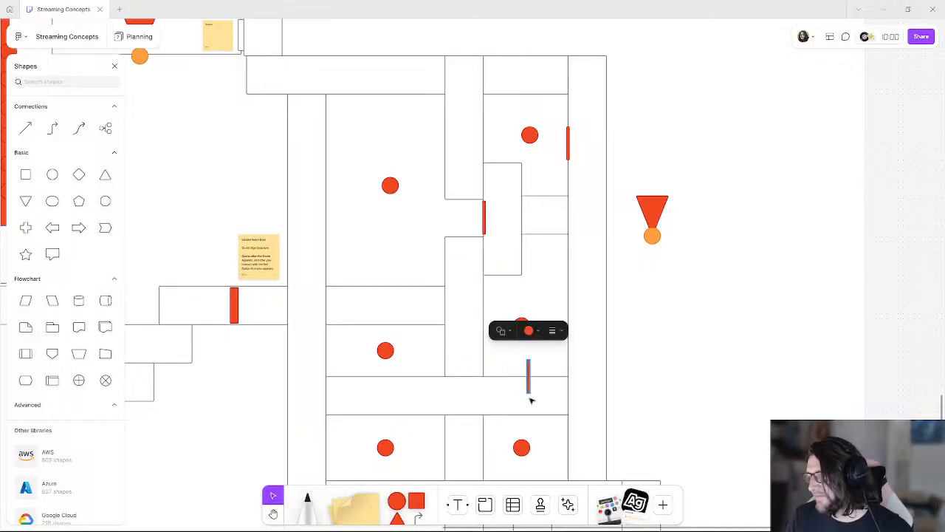
{"action": "scroll", "coordinate": [531, 400], "scroll_direction": "down", "scroll_amount": 1}
{"action": "scroll", "coordinate": [512, 333], "scroll_direction": "up", "scroll_amount": 5, "text": "ctrl"}
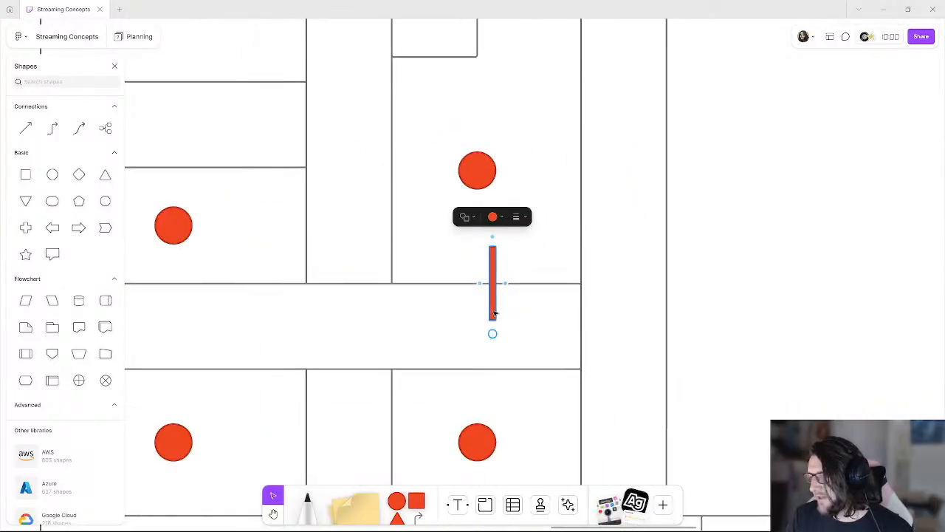
{"action": "left_click", "coordinate": [533, 316]}
{"action": "left_click", "coordinate": [493, 311]}
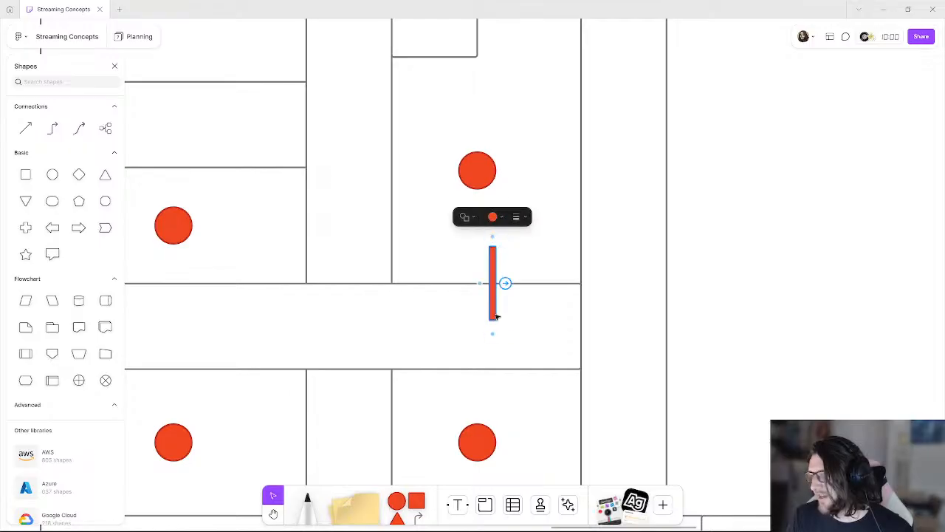
{"action": "left_click_drag", "start_coordinate": [493, 314], "coordinate": [471, 327]}
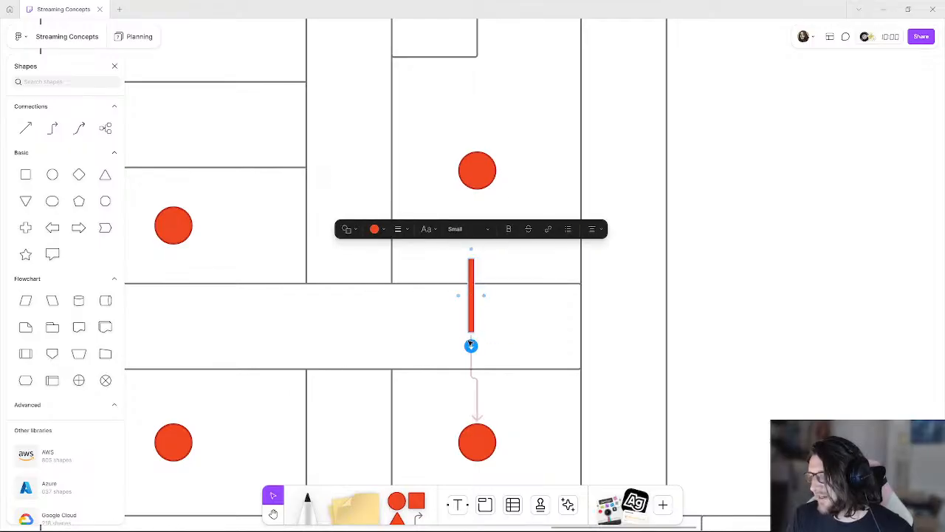
{"action": "left_click_drag", "start_coordinate": [472, 325], "coordinate": [455, 324]}
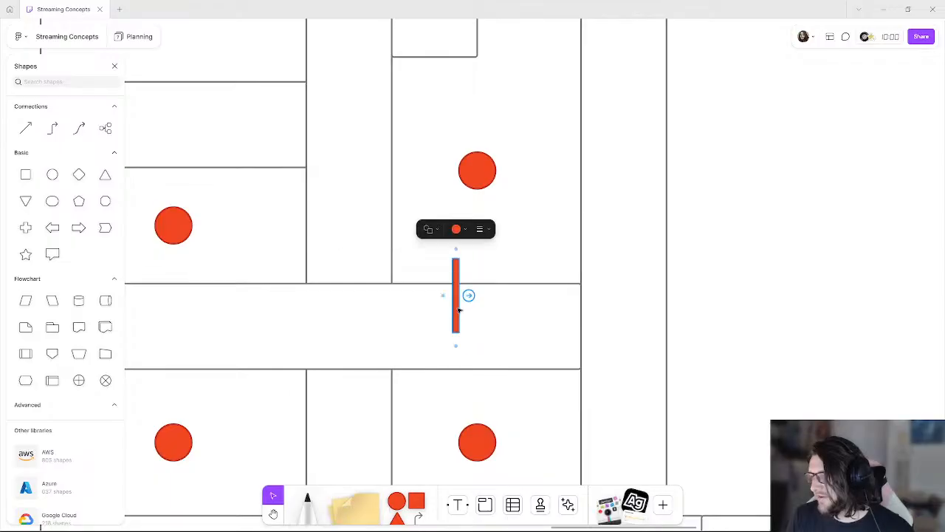
- Rotate the copied door bar to horizontal and align it on the lower wall, centred beneath the red circle
{"action": "scroll", "coordinate": [458, 310], "scroll_direction": "up", "scroll_amount": 3, "text": "ctrl"}
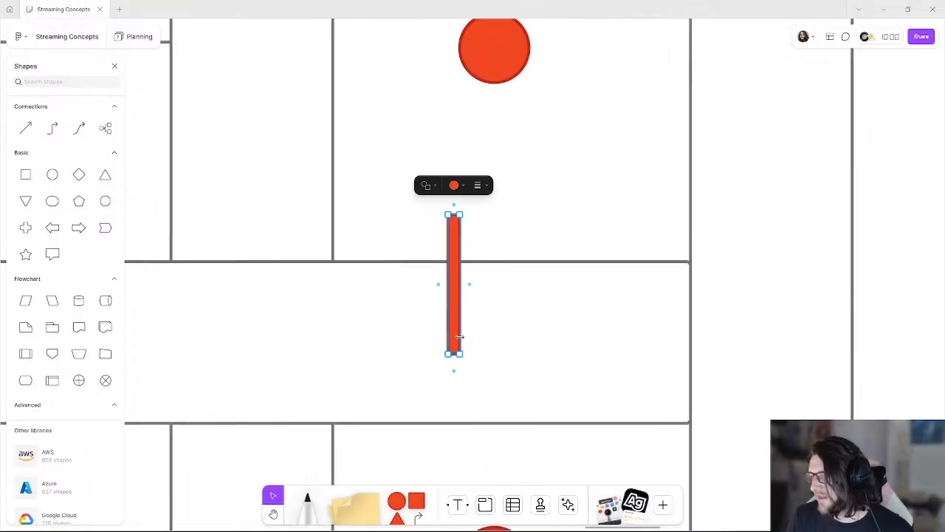
{"action": "left_click_drag", "start_coordinate": [463, 357], "coordinate": [340, 298]}
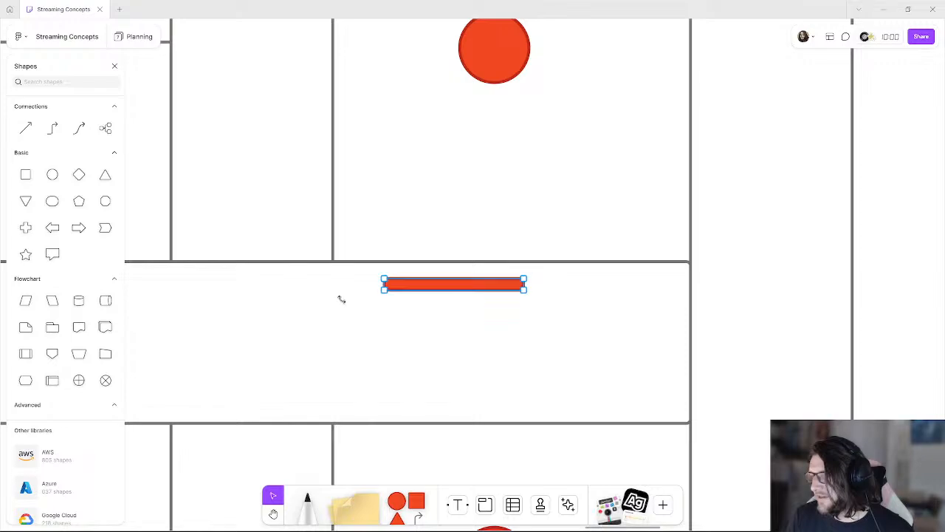
{"action": "left_click_drag", "start_coordinate": [442, 285], "coordinate": [484, 268]}
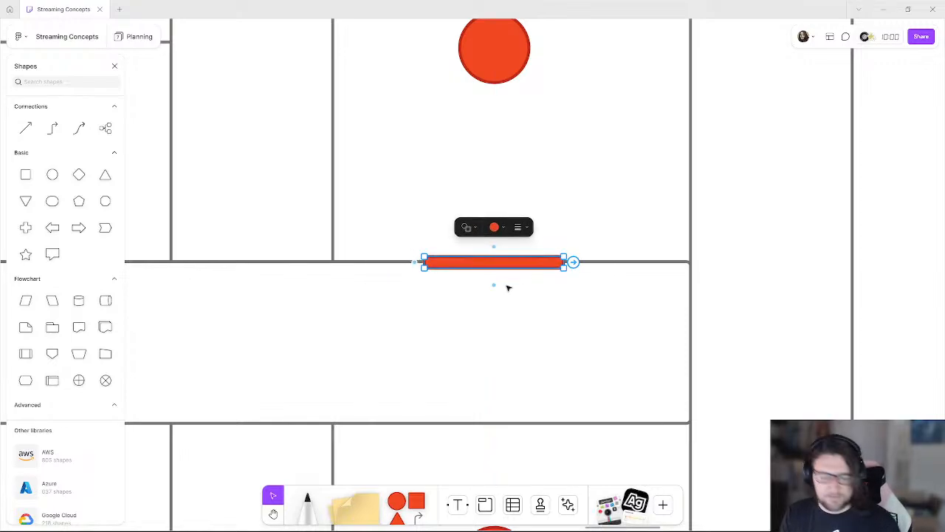
{"action": "scroll", "coordinate": [510, 295], "scroll_direction": "down", "scroll_amount": 6, "text": "ctrl"}
{"action": "left_click", "coordinate": [671, 276]}
- Duplicate the horizontal door bar onto the upper wall of the lower-left enclosed space, above its red circle
{"action": "scroll", "coordinate": [601, 248], "scroll_direction": "down", "scroll_amount": 3, "text": "ctrl"}
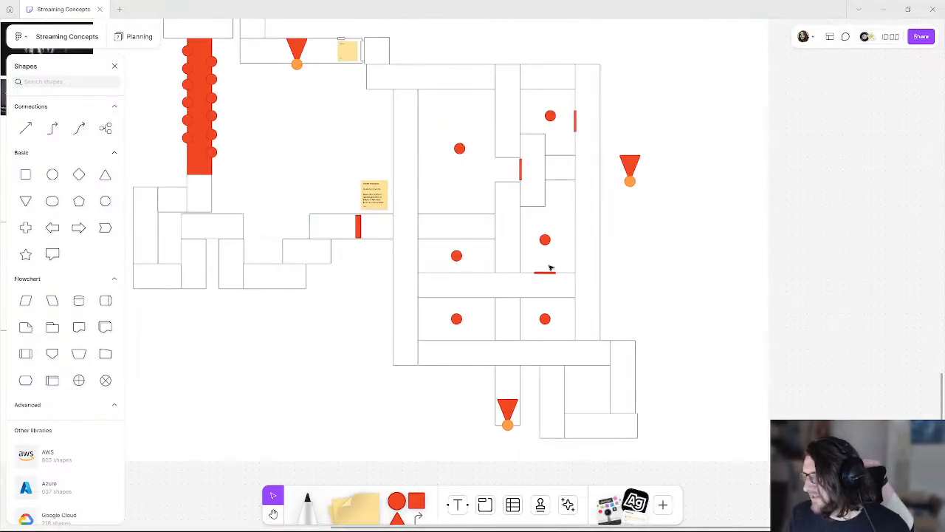
{"action": "scroll", "coordinate": [544, 303], "scroll_direction": "up", "scroll_amount": 3, "text": "ctrl"}
{"action": "left_click", "coordinate": [534, 326]}
{"action": "left_click_drag", "start_coordinate": [545, 333], "coordinate": [382, 372]}
{"action": "key", "text": "Down"}
{"action": "key", "text": "Down"}
{"action": "key", "text": "Down"}
{"action": "key", "text": "Down"}
{"action": "key", "text": "Down"}
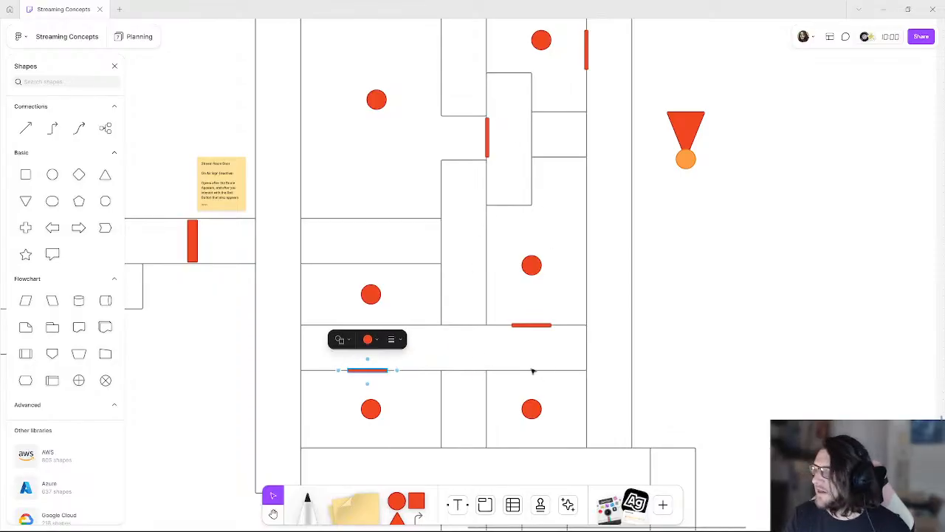
- Duplicate the horizontal door bar onto the lower wall of the lower-right enclosed space, below its red circle
{"action": "scroll", "coordinate": [473, 243], "scroll_direction": "down", "scroll_amount": 2}
{"action": "scroll", "coordinate": [477, 401], "scroll_direction": "up", "scroll_amount": 4}
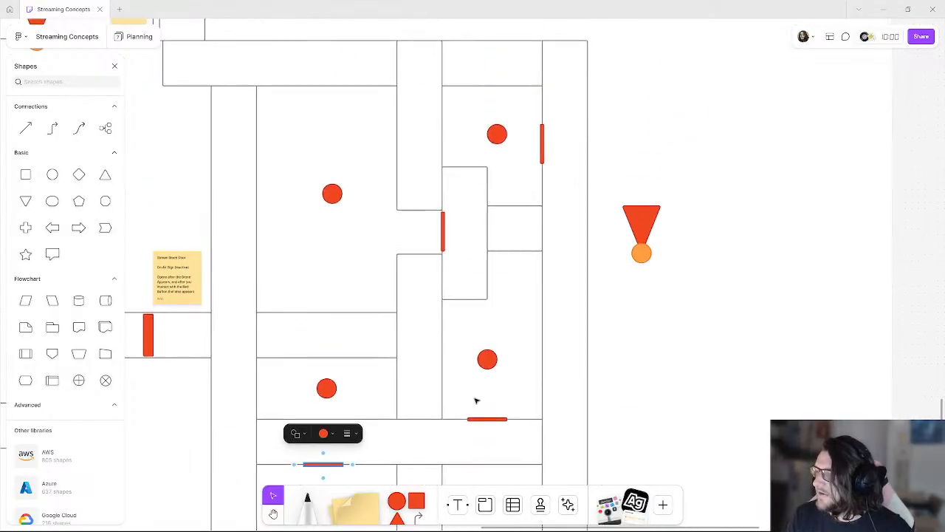
{"action": "scroll", "coordinate": [537, 159], "scroll_direction": "down", "scroll_amount": 2}
{"action": "scroll", "coordinate": [481, 213], "scroll_direction": "up", "scroll_amount": 3}
{"action": "scroll", "coordinate": [481, 213], "scroll_direction": "right", "scroll_amount": 1}
{"action": "left_click", "coordinate": [517, 164]}
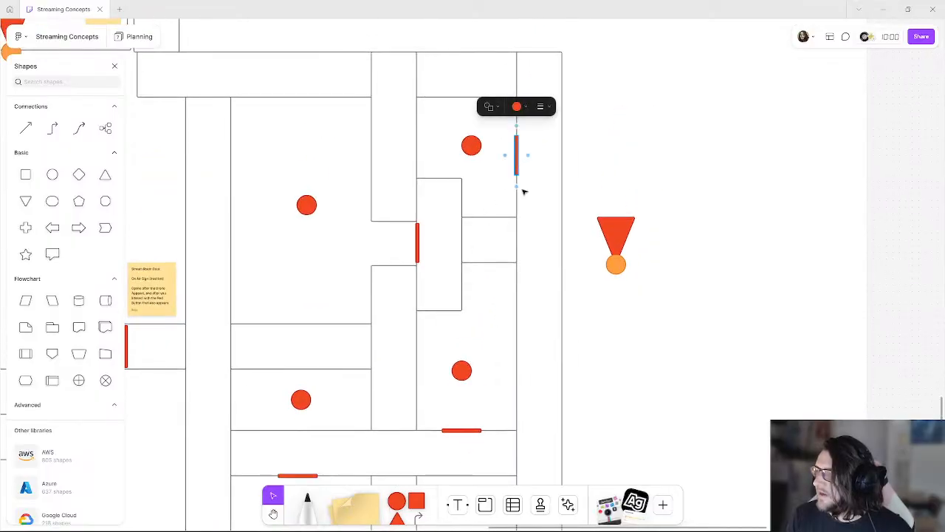
{"action": "middle_click_drag", "start_coordinate": [517, 334], "coordinate": [494, 150]}
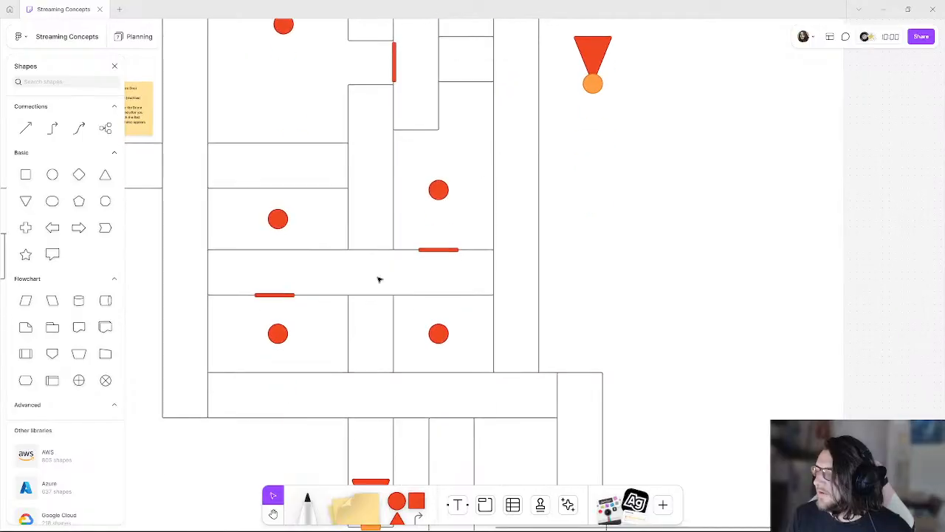
{"action": "left_click", "coordinate": [289, 298]}
{"action": "left_click_drag", "start_coordinate": [289, 299], "coordinate": [452, 375], "text": "alt"}
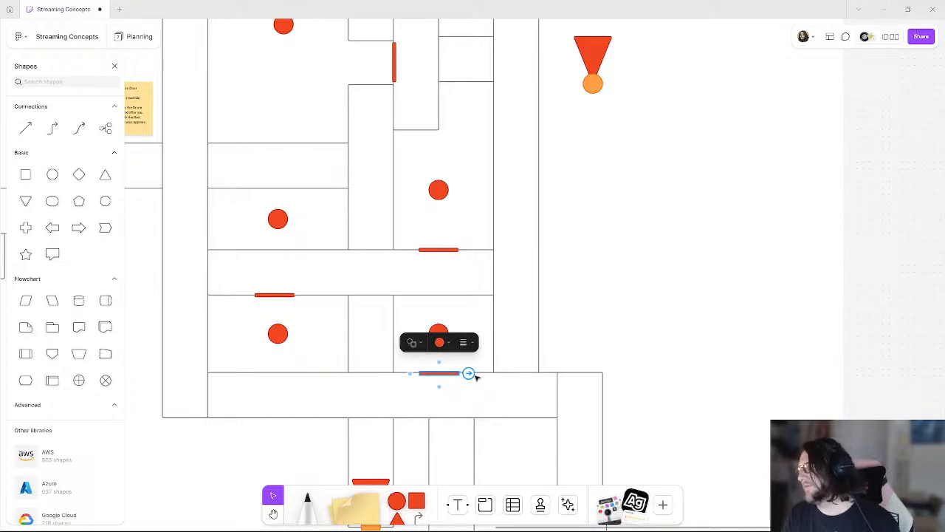
- Duplicate the vertical door bar onto the wall between the small space below the large upper one and the inner vertical hallway
{"action": "middle_click_drag", "start_coordinate": [324, 215], "coordinate": [371, 324]}
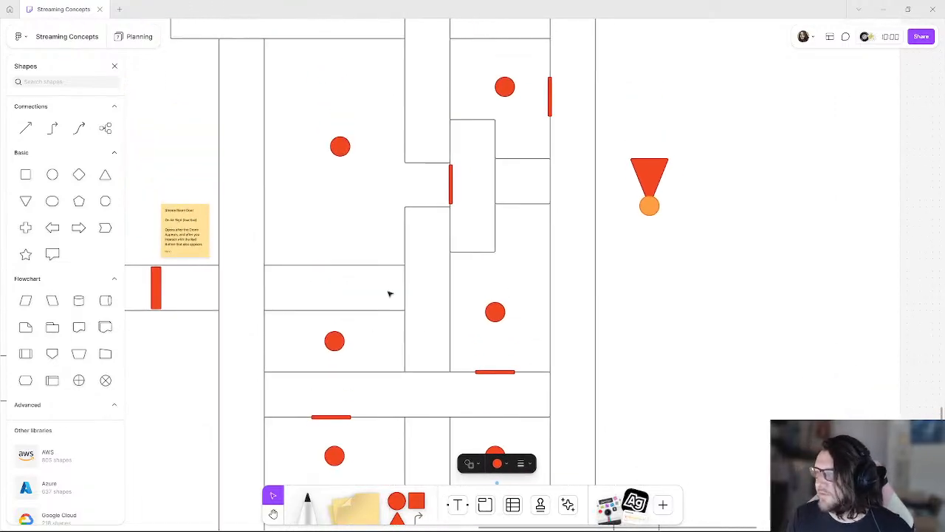
{"action": "left_click", "coordinate": [550, 100]}
{"action": "left_click_drag", "start_coordinate": [495, 213], "coordinate": [406, 337], "text": "alt"}
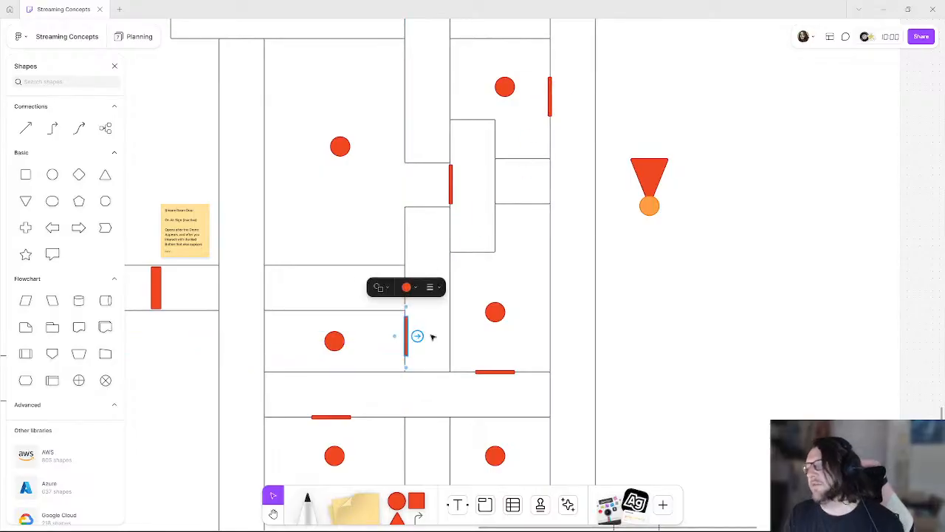
{"action": "middle_click_drag", "start_coordinate": [466, 179], "coordinate": [489, 243]}
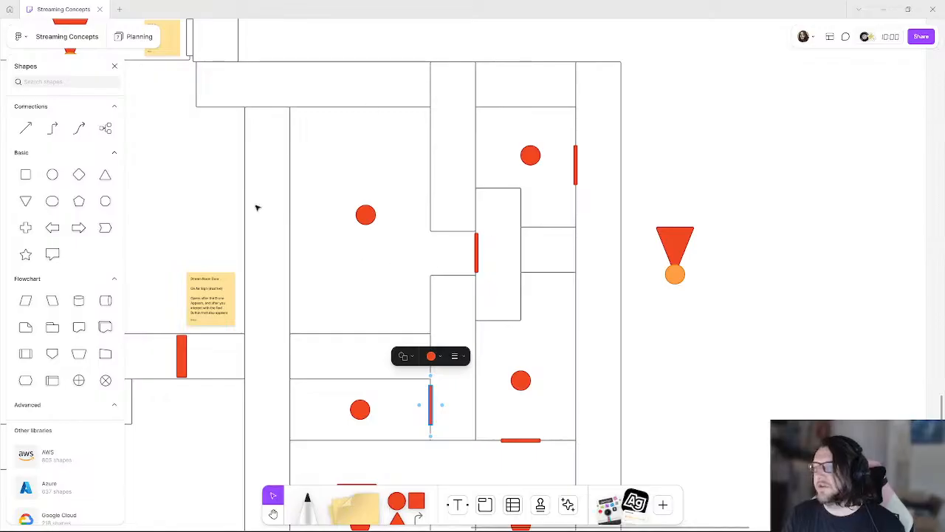
{"action": "scroll", "coordinate": [412, 283], "scroll_direction": "down", "scroll_amount": 5}
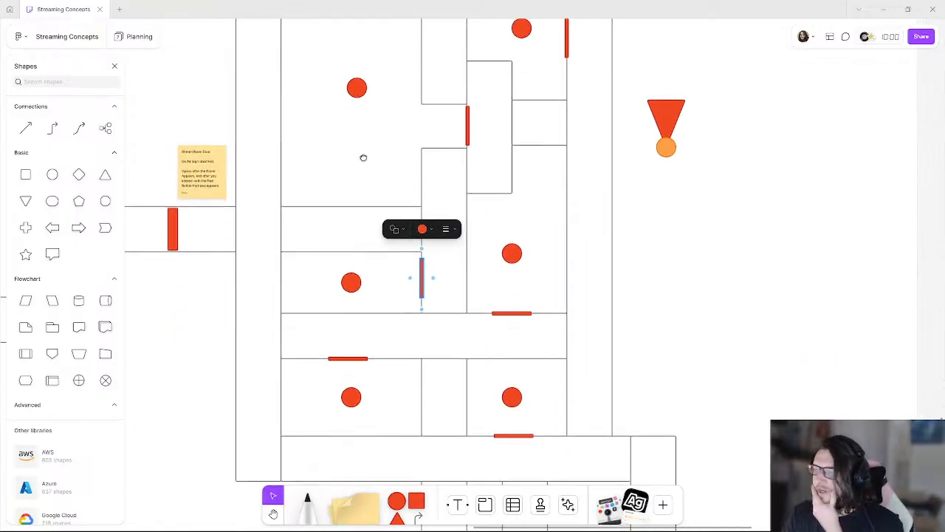
{"action": "scroll", "coordinate": [471, 114], "scroll_direction": "up", "scroll_amount": 4}
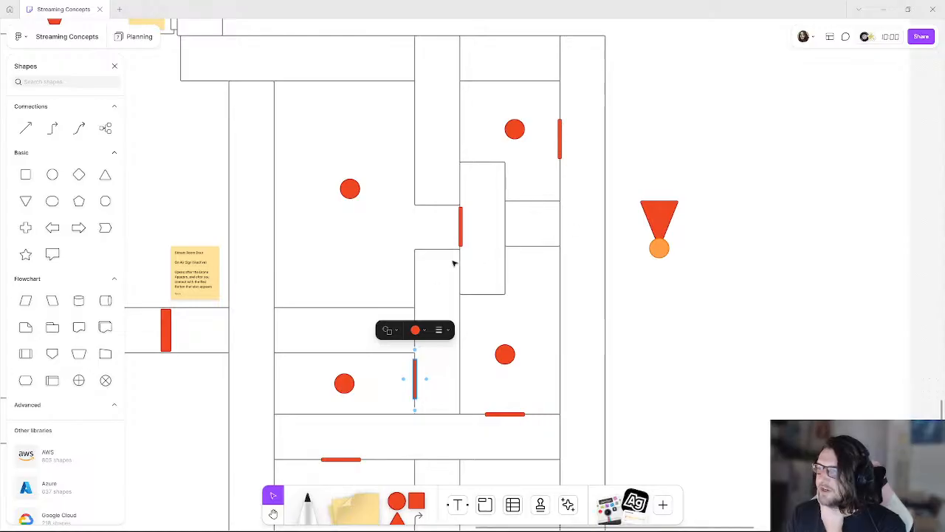
{"action": "scroll", "coordinate": [453, 263], "scroll_direction": "down", "scroll_amount": 3}
{"action": "left_click", "coordinate": [761, 287]}
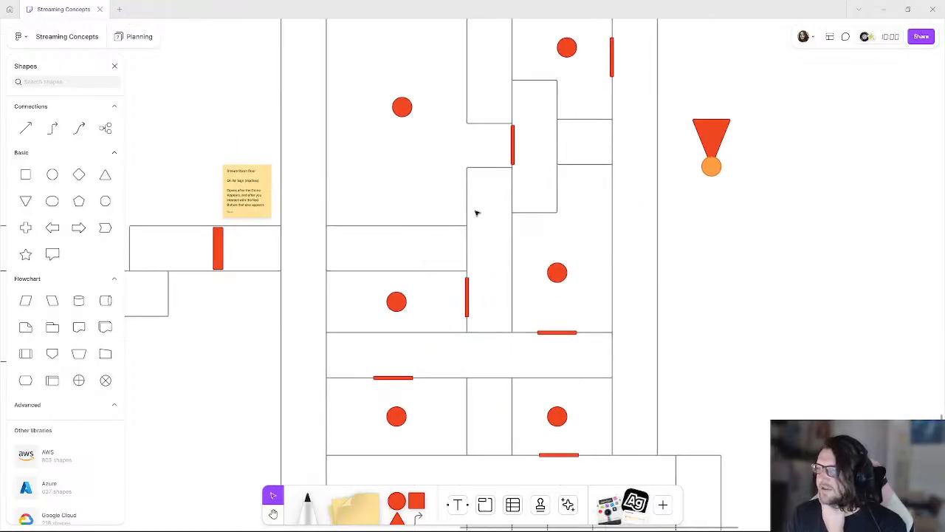
{"action": "scroll", "coordinate": [465, 225], "scroll_direction": "up", "scroll_amount": 2}
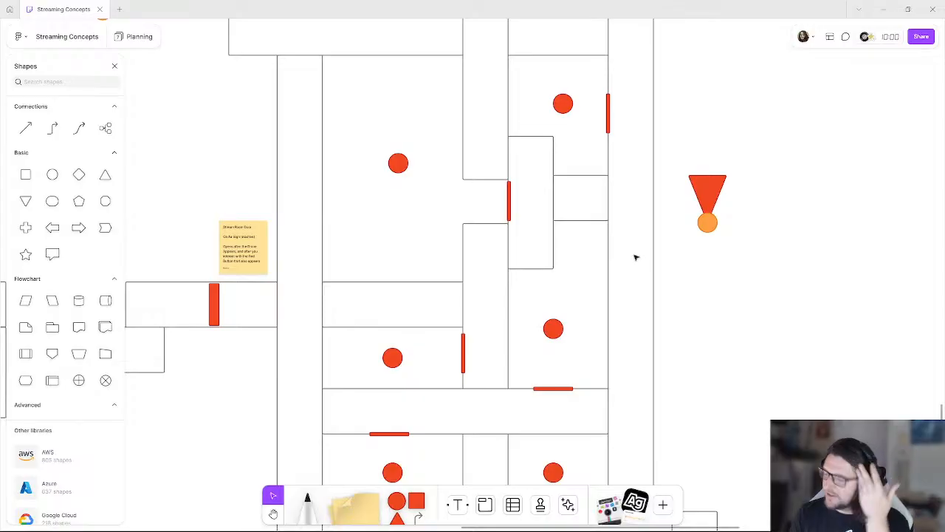
- Add a sticky note beside the outer right hallway reading "doors in close proximity give a feeling of community, safety"
{"action": "scroll", "coordinate": [312, 184], "scroll_direction": "down", "scroll_amount": 2}
{"action": "scroll", "coordinate": [306, 184], "scroll_direction": "down", "scroll_amount": 5, "text": "ctrl"}
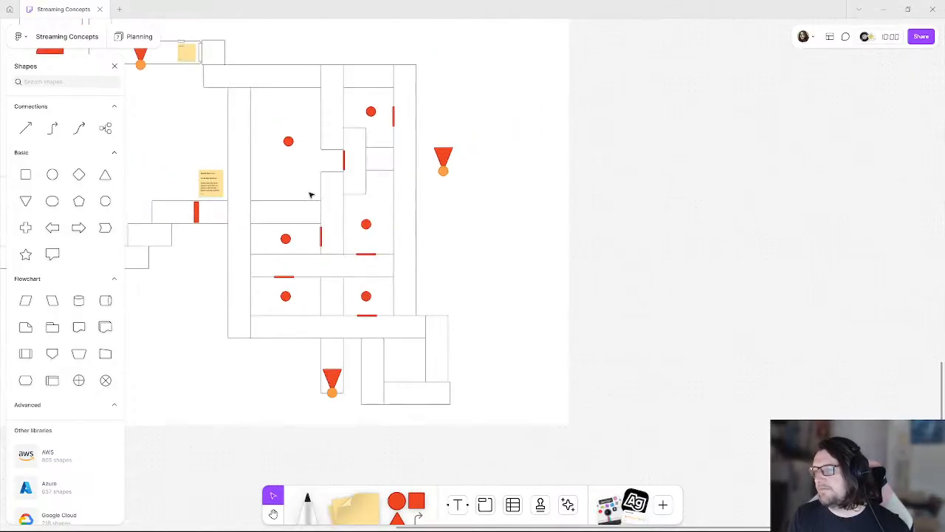
{"action": "scroll", "coordinate": [362, 228], "scroll_direction": "left", "scroll_amount": 3}
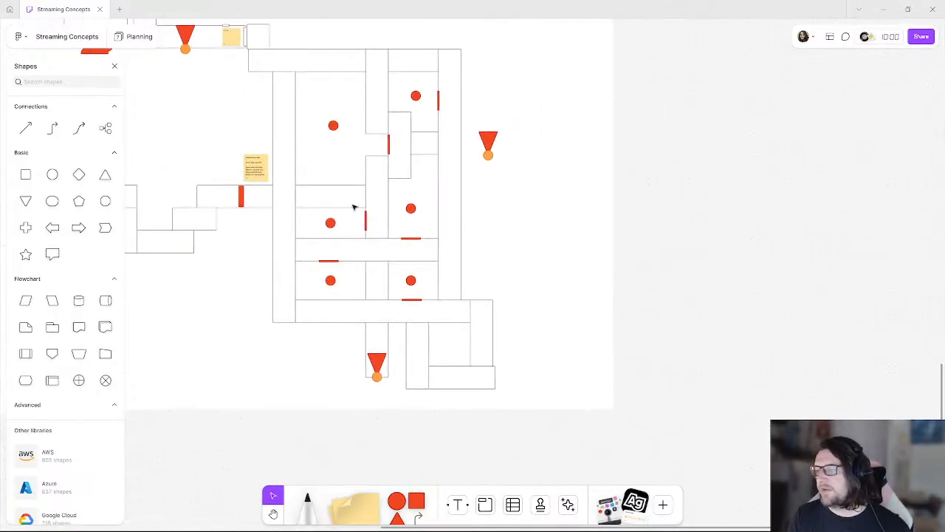
{"action": "scroll", "coordinate": [342, 209], "scroll_direction": "up", "scroll_amount": 2, "text": "ctrl"}
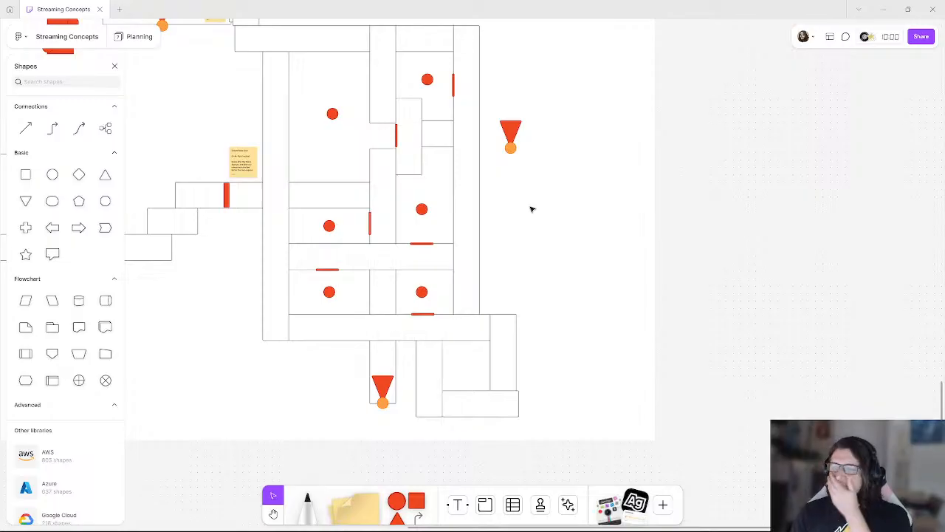
{"action": "left_click_drag", "start_coordinate": [354, 504], "coordinate": [502, 228]}
{"action": "type", "text": "doors in close pro"}
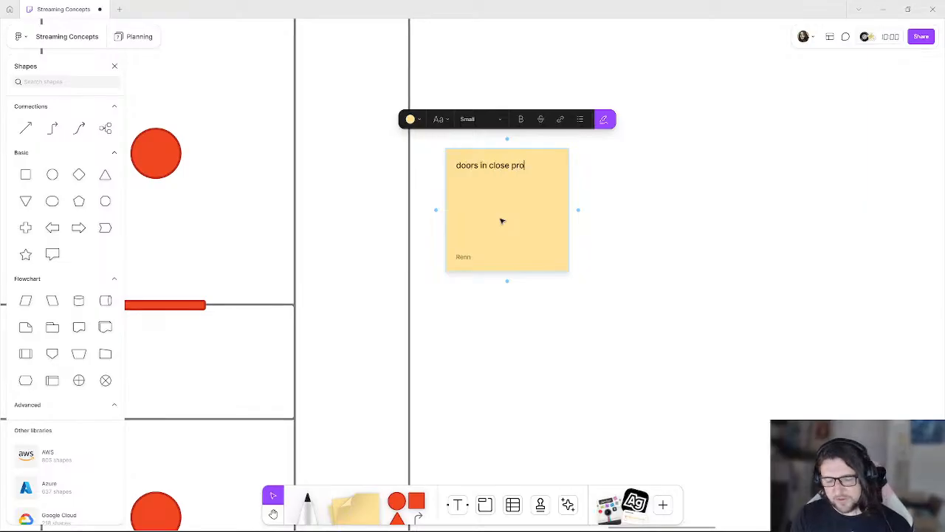
{"action": "type", "text": "ximity suggest"}
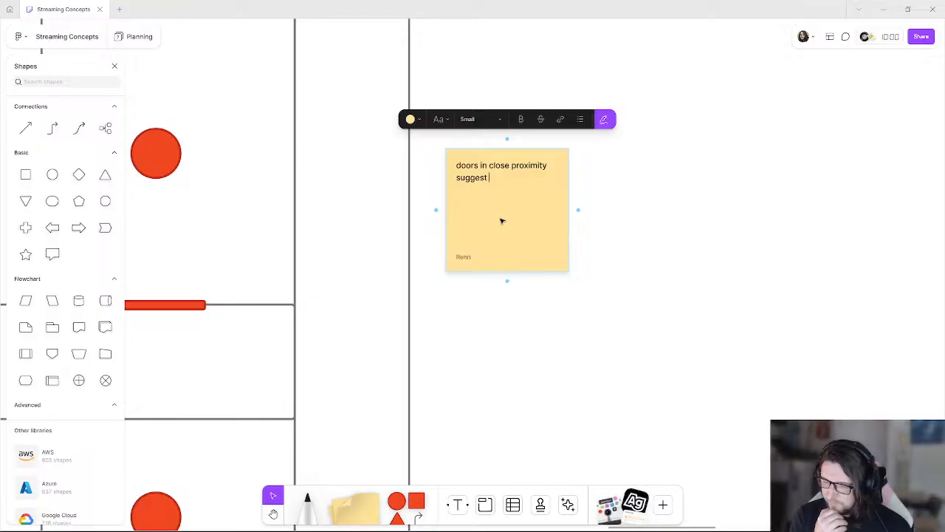
{"action": "key", "text": "ctrl+shift+Left"}
{"action": "key", "text": "BackSpace"}
{"action": "type", "text": "give a feeling"}
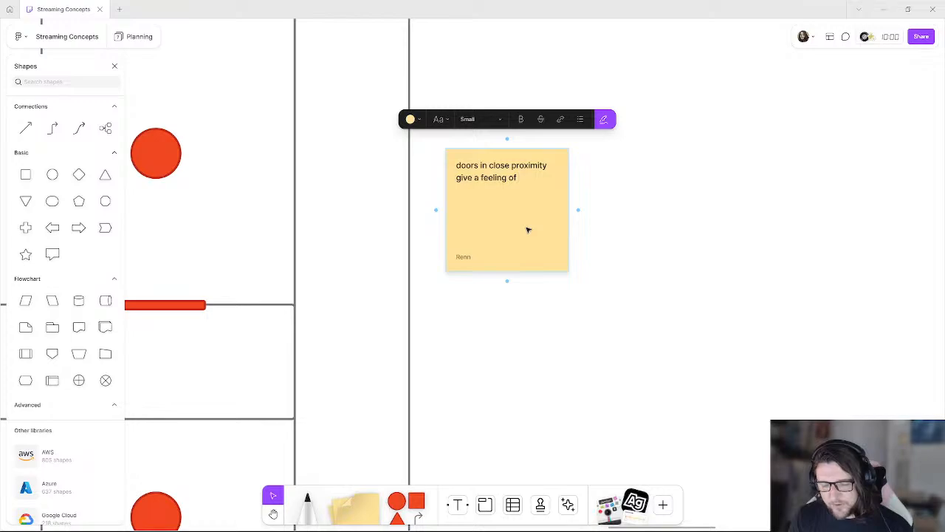
{"action": "type", "text": "of community, safety"}
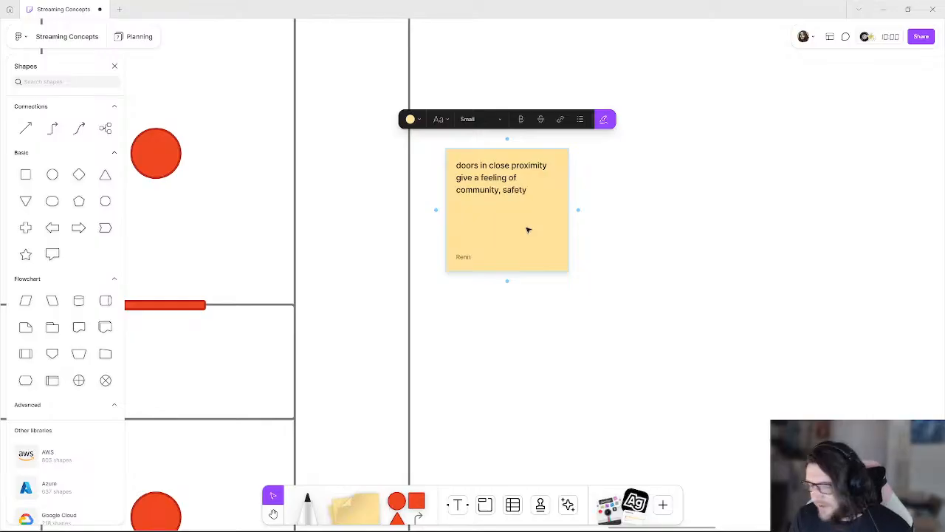
- Add a second paragraph to the note: "if they hallways were longer, and doors further apart, it feels disconnected and unsettling"
{"action": "type", "text": "allways were longer, a"}
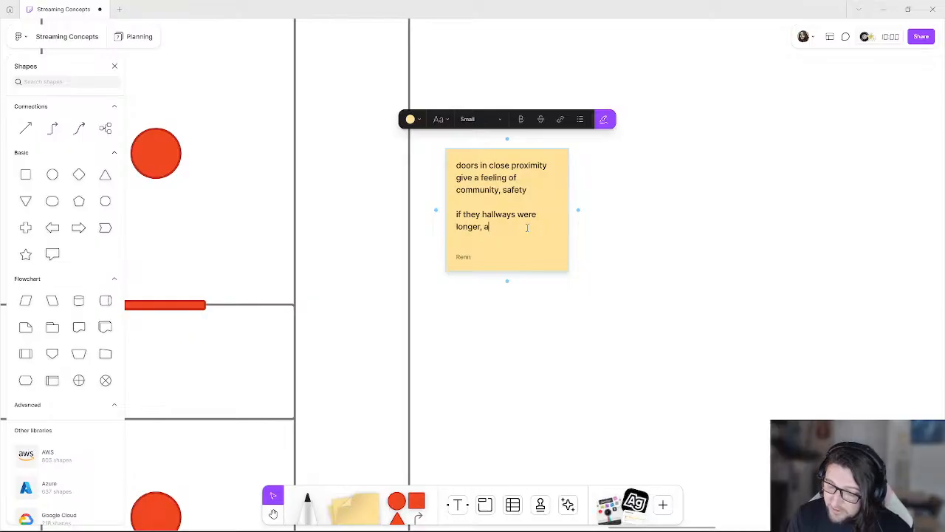
{"action": "type", "text": "nd doors further apart, it feee"}
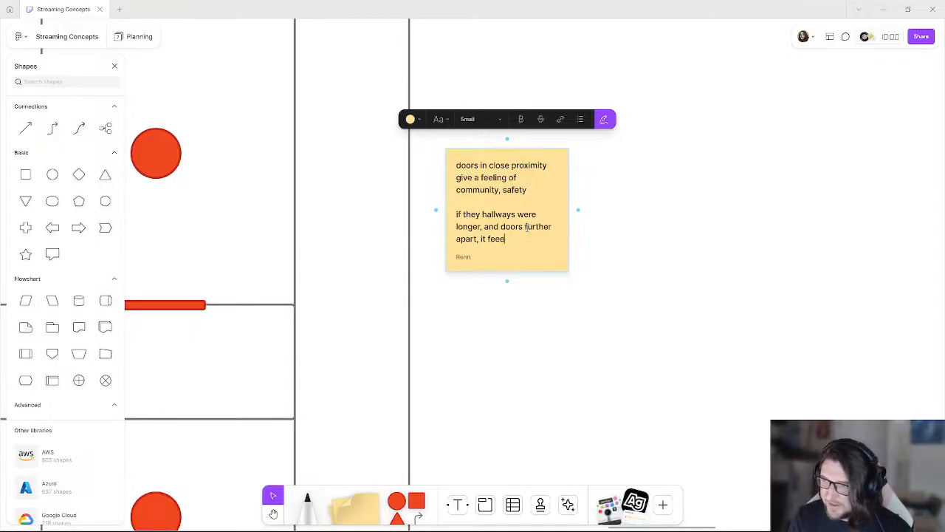
{"action": "type", "text": "l disconnected"}
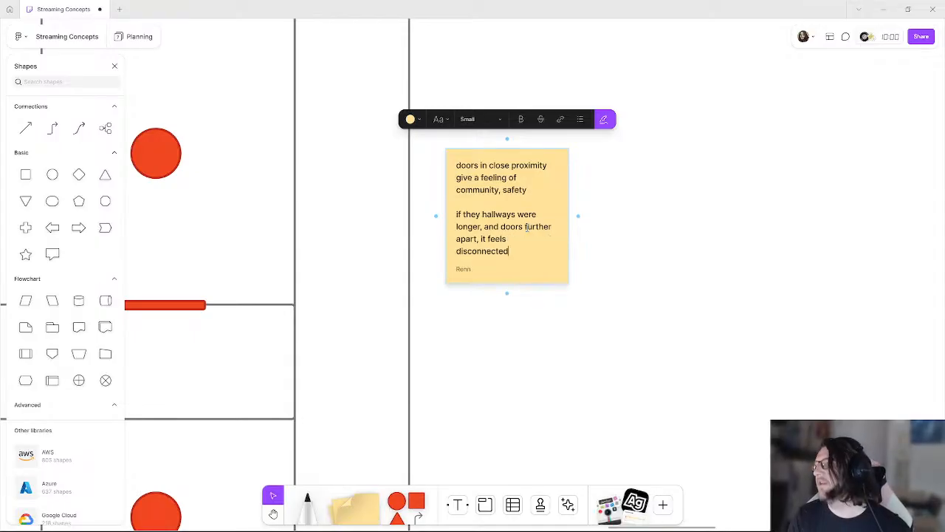
{"action": "type", "text": " and unsettling"}
{"action": "left_click", "coordinate": [768, 278]}
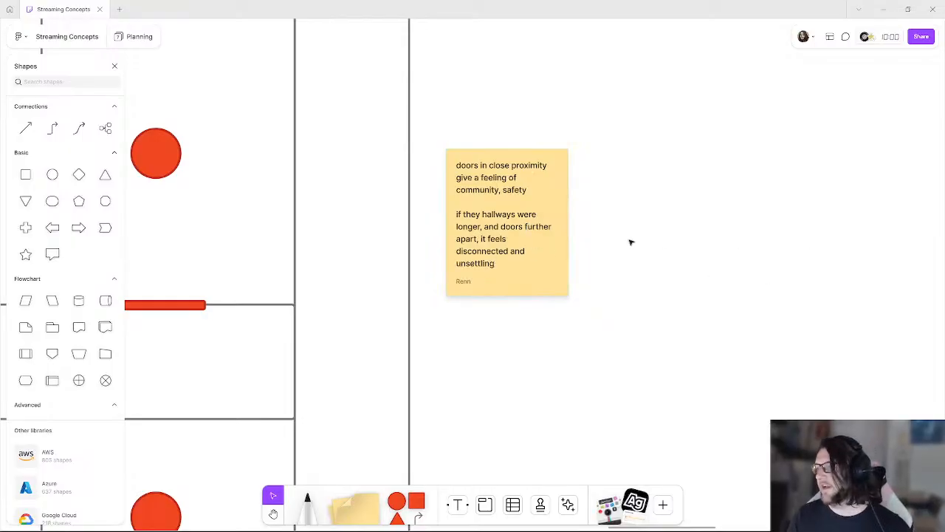
- Examine the whole level layout together with its reference images and sequence notes
{"action": "scroll", "coordinate": [628, 240], "scroll_direction": "down", "scroll_amount": 10, "text": "ctrl"}
{"action": "middle_click_drag", "start_coordinate": [529, 190], "coordinate": [643, 296]}
{"action": "scroll", "coordinate": [643, 296], "scroll_direction": "down", "scroll_amount": 1, "text": "ctrl"}
{"action": "middle_click_drag", "start_coordinate": [464, 319], "coordinate": [524, 293]}
{"action": "mouse_move", "coordinate": [505, 238]}
{"action": "middle_mouse_down"}
{"action": "mouse_move", "coordinate": [464, 235]}
{"action": "mouse_move", "coordinate": [504, 236]}
{"action": "middle_mouse_up"}
{"action": "scroll", "coordinate": [478, 240], "scroll_direction": "down", "scroll_amount": 1, "text": "ctrl"}
{"action": "scroll", "coordinate": [478, 240], "scroll_direction": "up", "scroll_amount": 1, "text": "ctrl"}
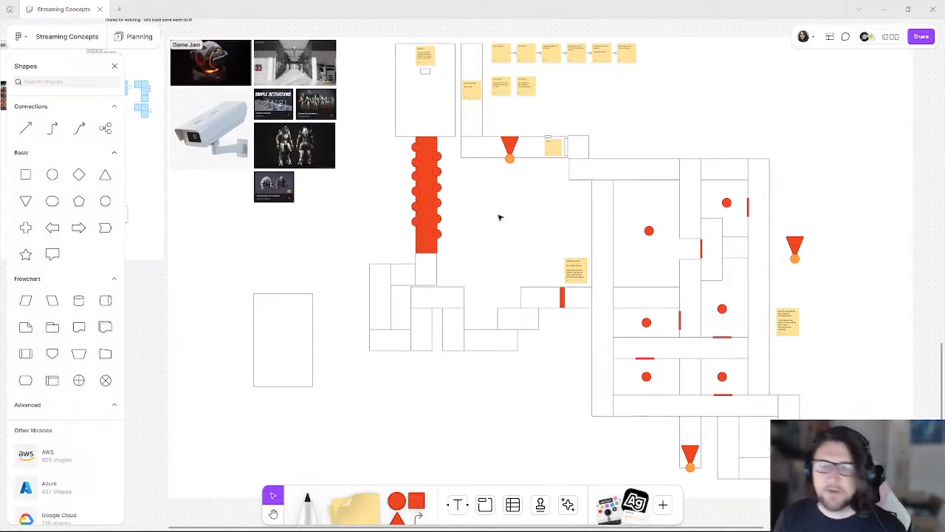
{"action": "middle_click_drag", "start_coordinate": [496, 203], "coordinate": [495, 205]}
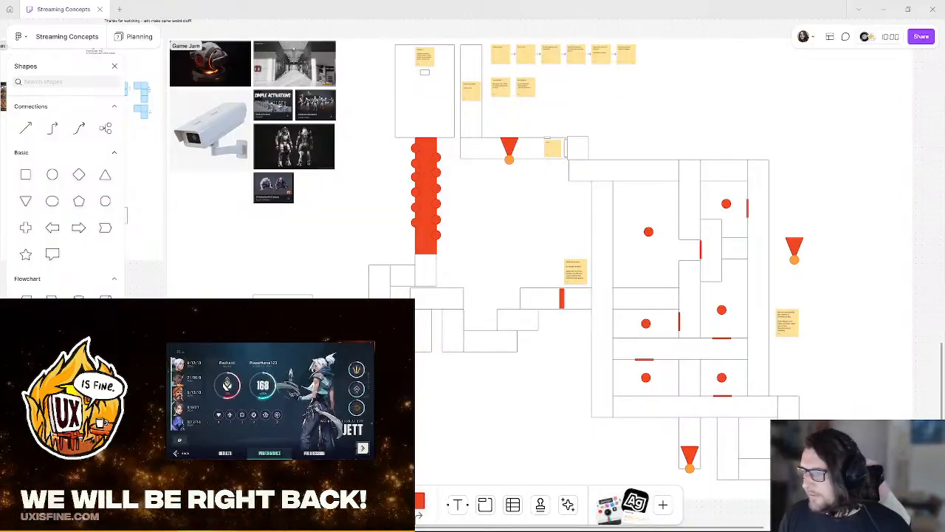
{"action": "left_click", "coordinate": [283, 314]}
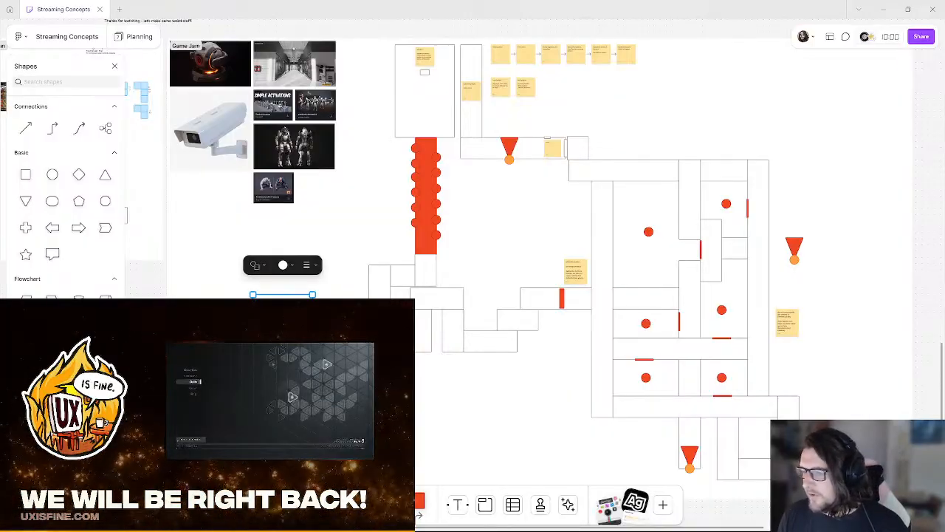
{"action": "key", "text": "Escape"}
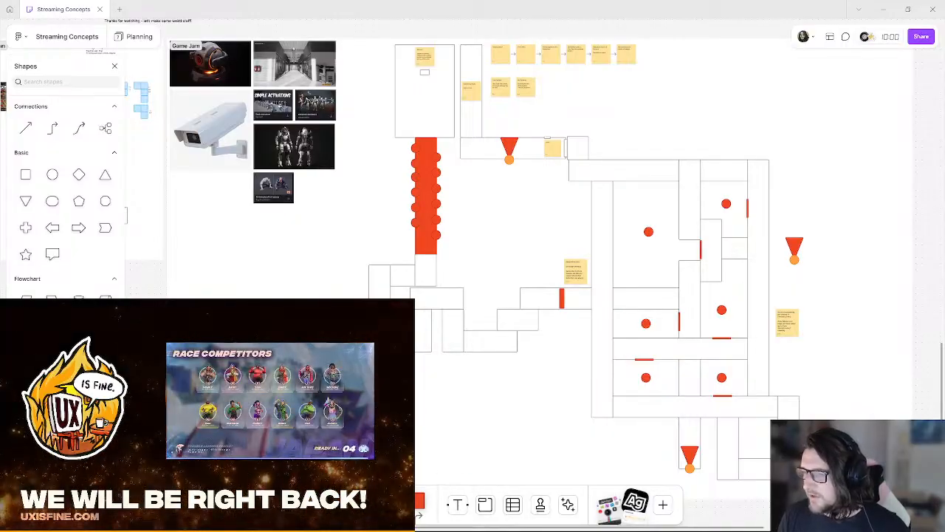
- Add a Huge text block below the reference images reading "TODO" with "make checklist" on the second line
{"action": "left_click", "coordinate": [458, 507]}
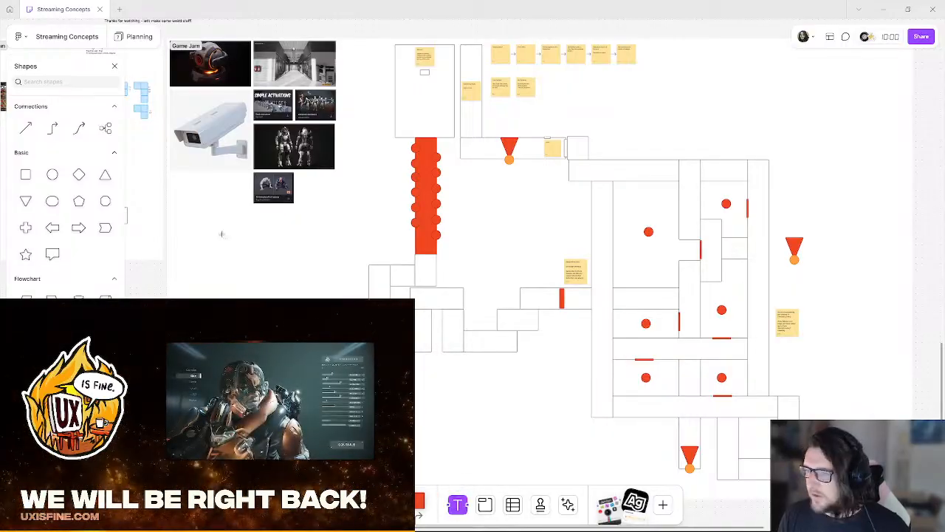
{"action": "left_click", "coordinate": [294, 258]}
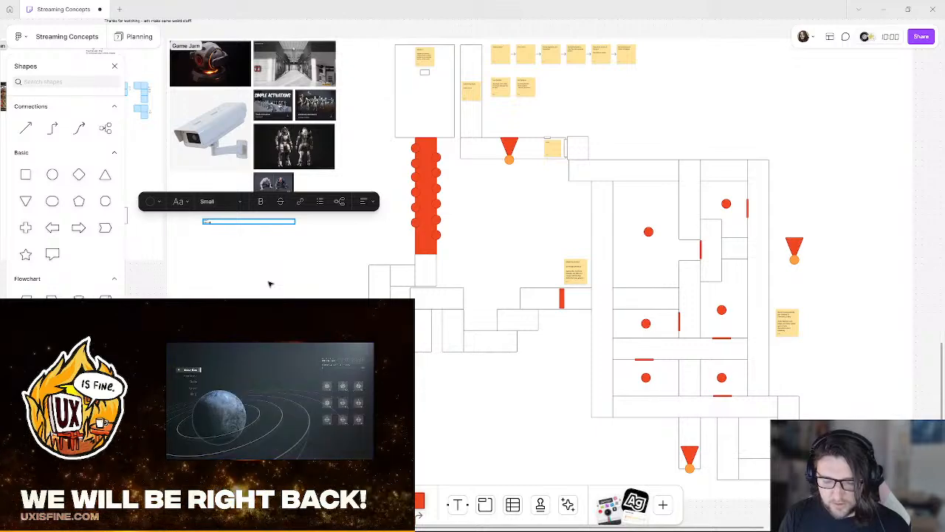
{"action": "left_click", "coordinate": [210, 201]}
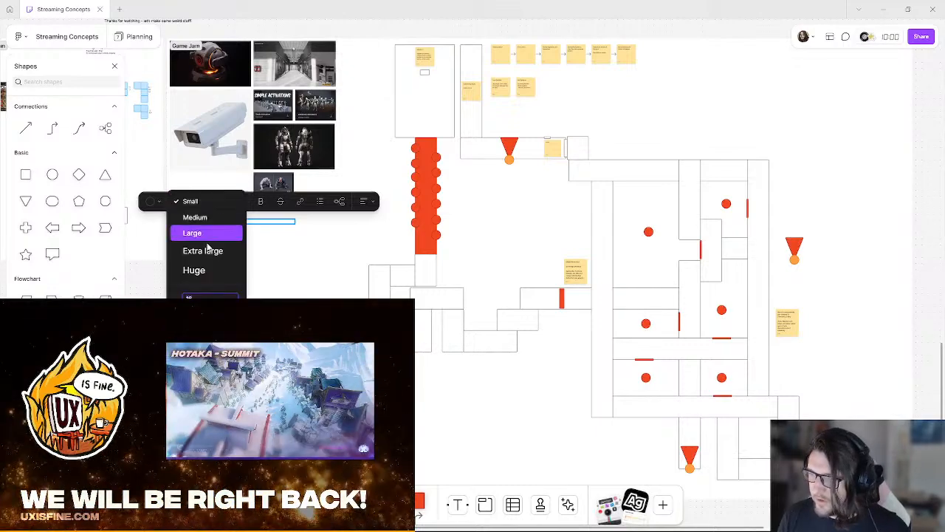
{"action": "left_click", "coordinate": [206, 270]}
{"action": "type", "text": "TODO make checklist"}
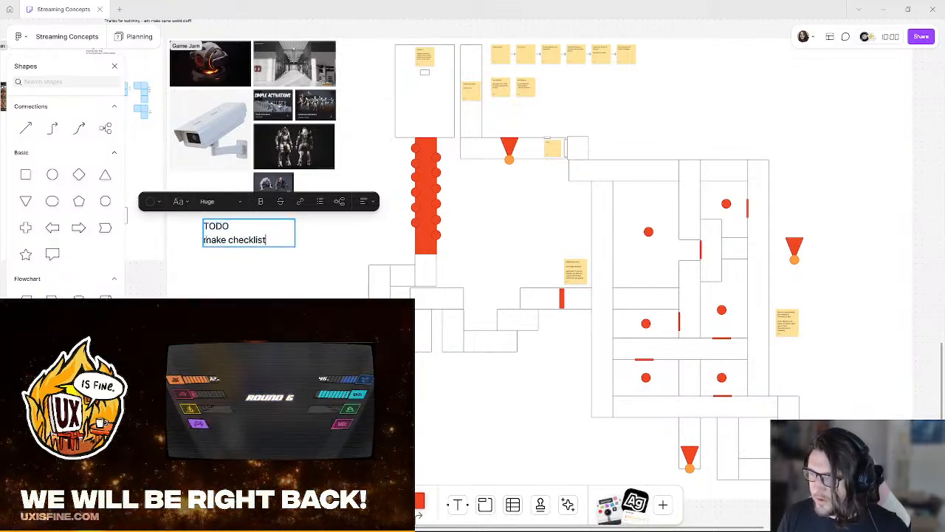
- Prefix "make checklist" with a dash and shift the TODO text block slightly to the right
{"action": "left_click", "coordinate": [206, 240]}
{"action": "type", "text": "-"}
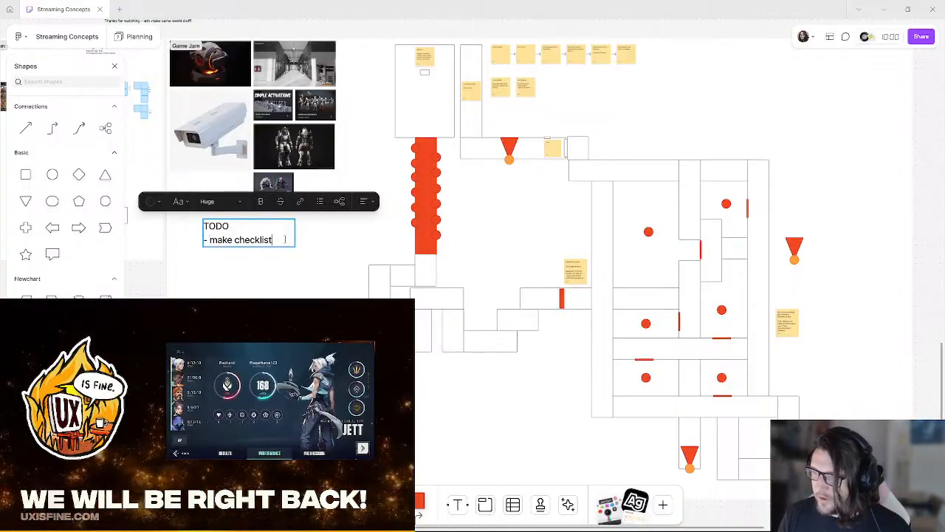
{"action": "left_click", "coordinate": [244, 264]}
{"action": "left_click_drag", "start_coordinate": [238, 243], "coordinate": [246, 243]}
{"action": "left_click", "coordinate": [921, 201]}
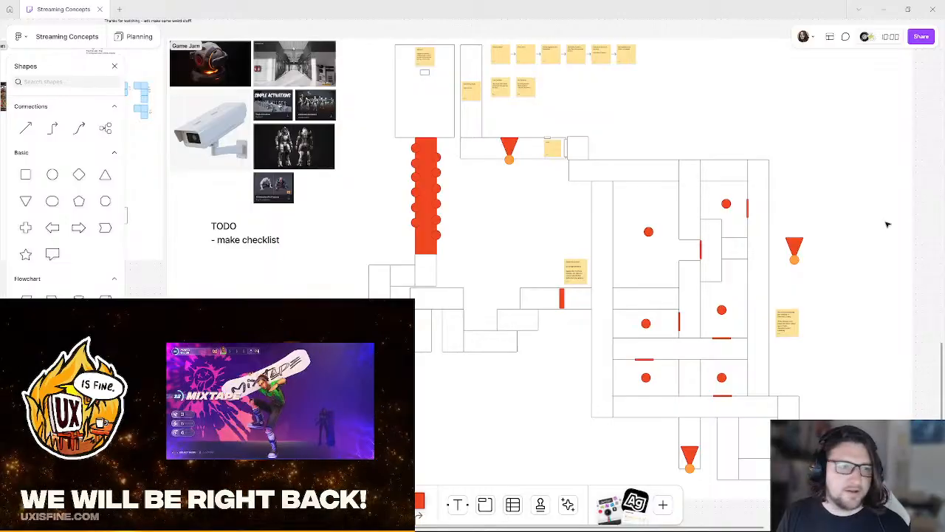
{"action": "left_click", "coordinate": [246, 240]}
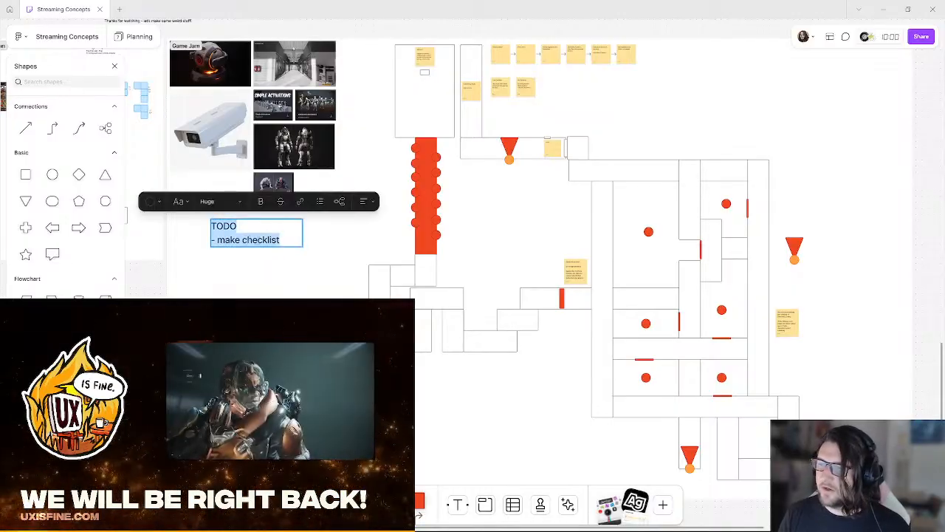
{"action": "left_click", "coordinate": [896, 208]}
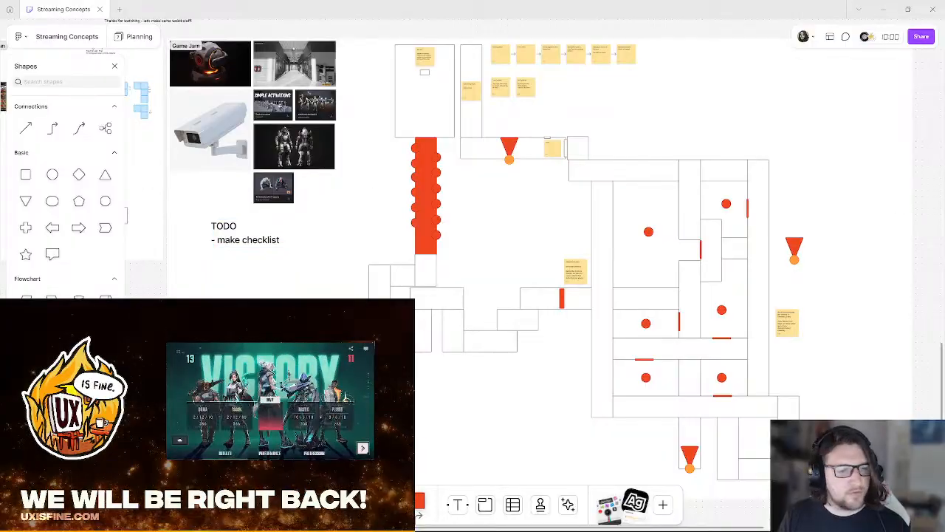